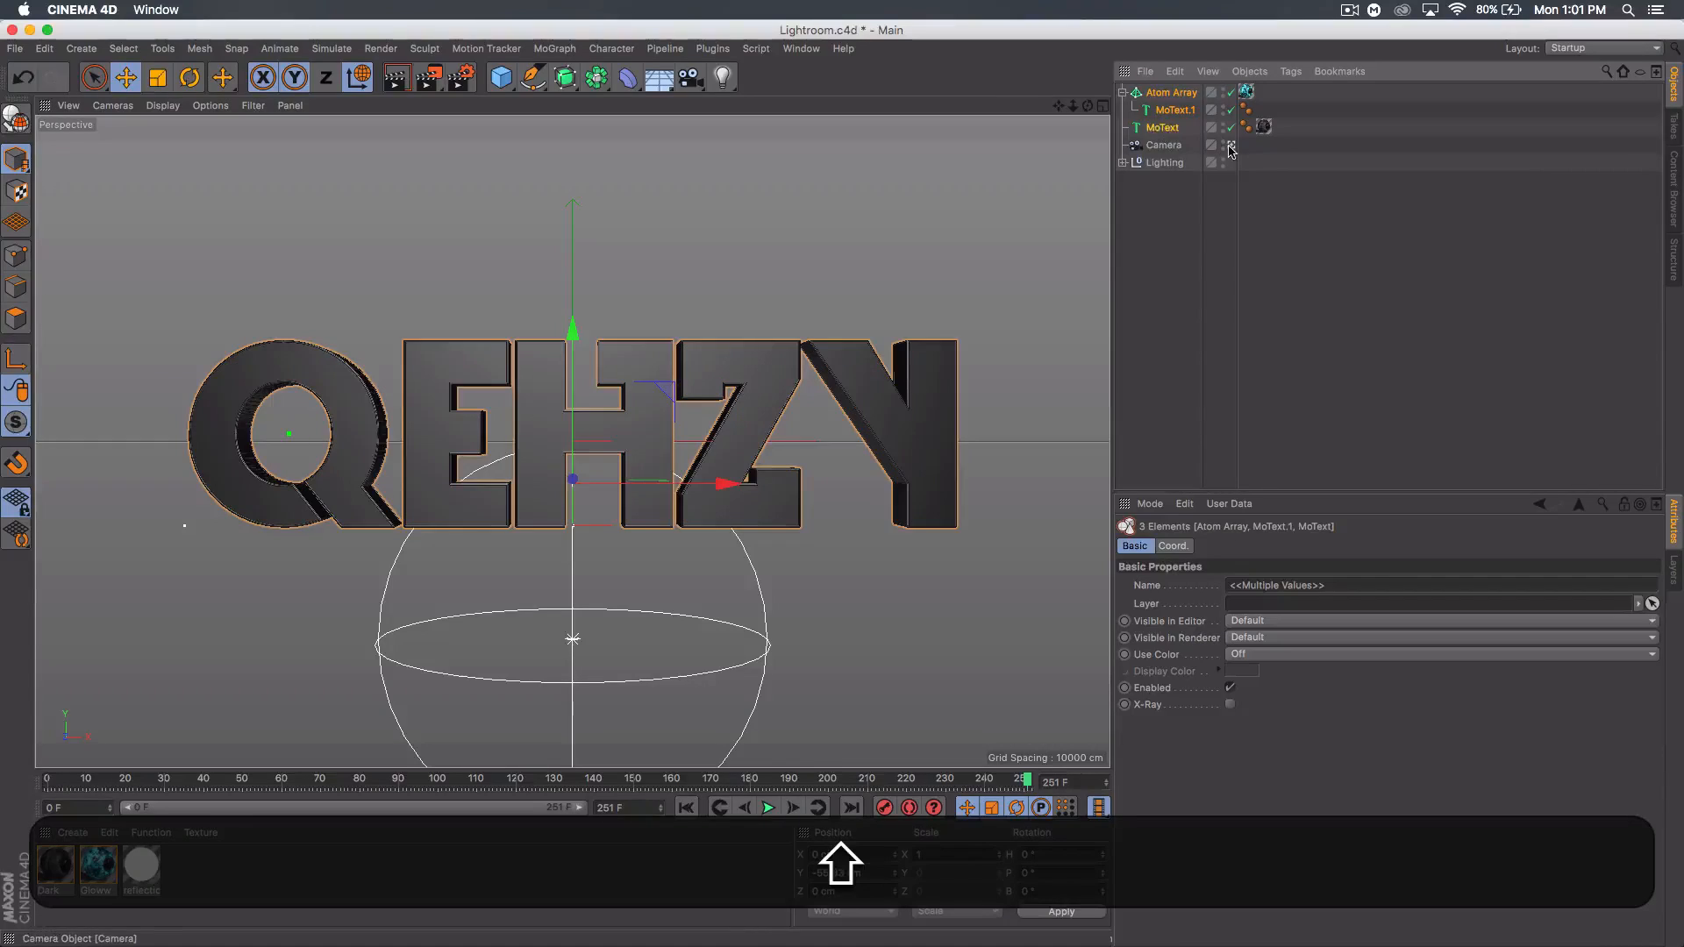
- Delete the selected Atom Array and both text objects, and add a new MoText object to the scene
{"action": "key", "text": "BackSpace"}
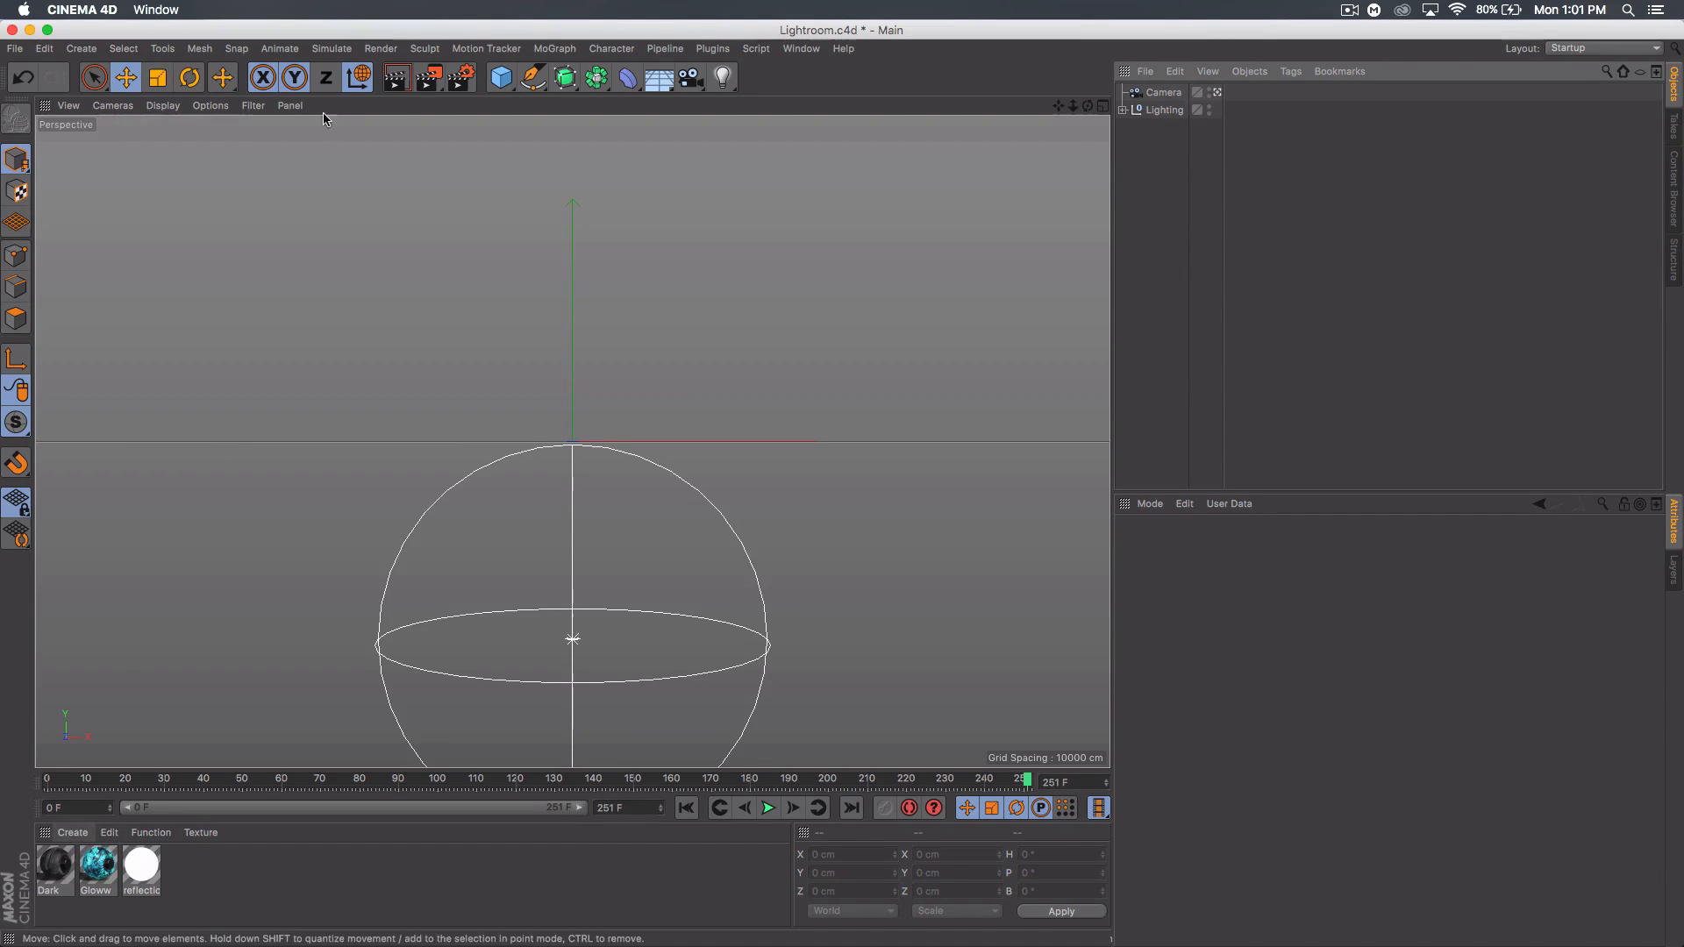
{"action": "left_click", "coordinate": [554, 48]}
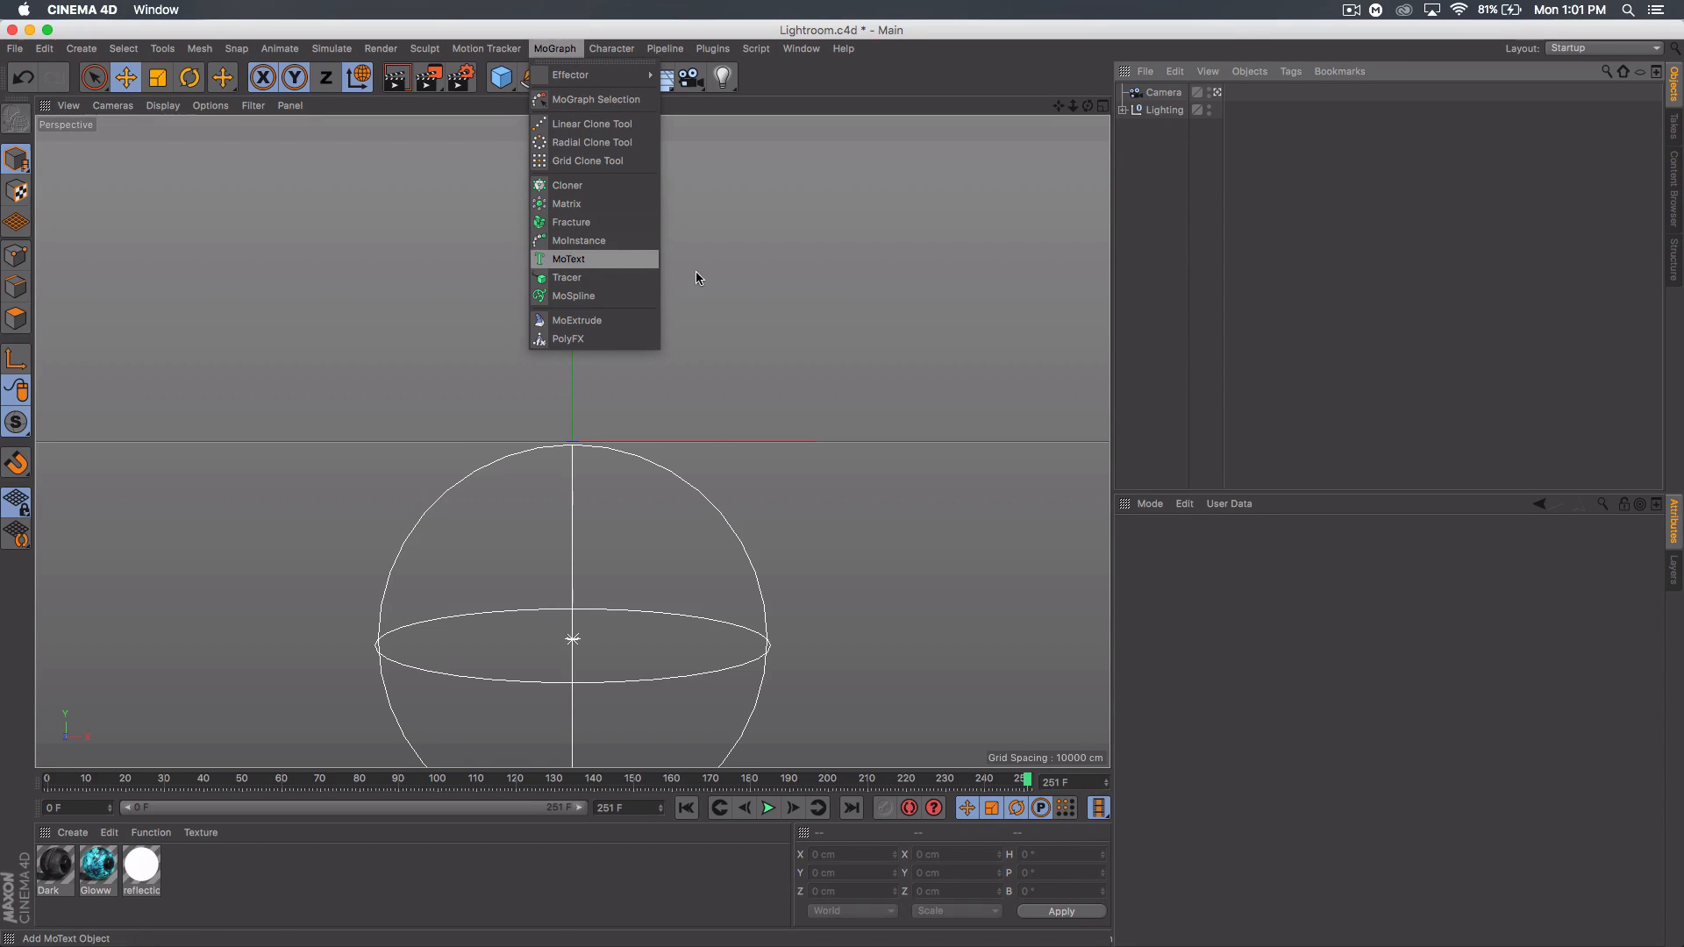
{"action": "left_click", "coordinate": [570, 259]}
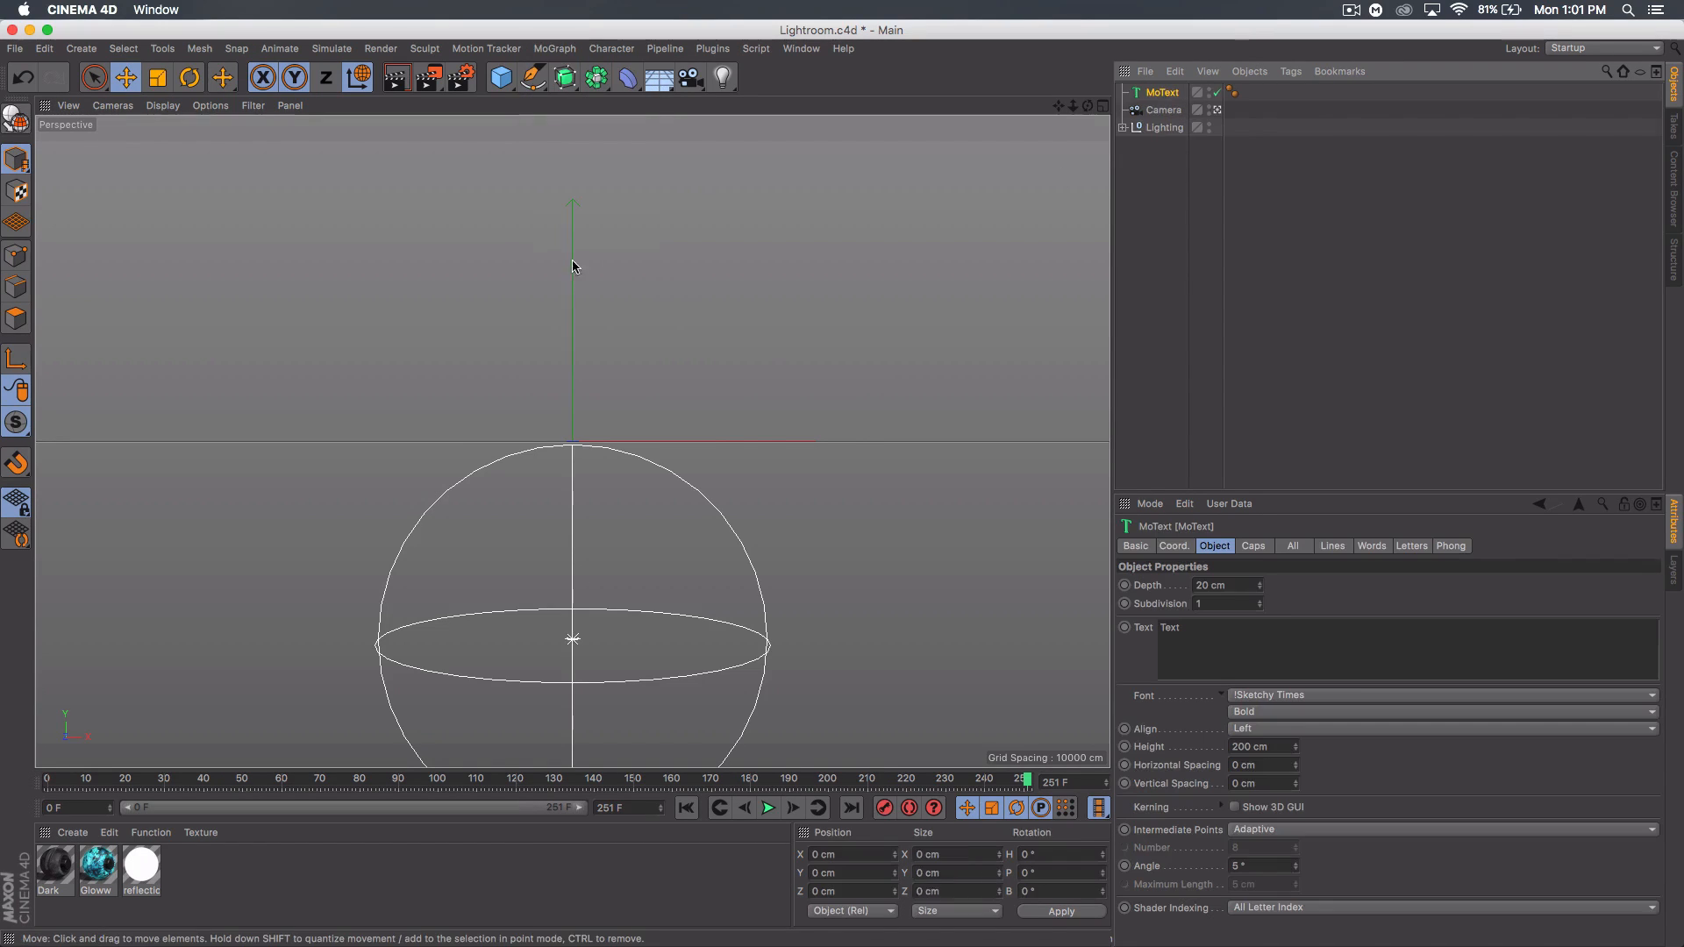
- Align the new MoText object to Middle and replace its default text with "QehzY"
{"action": "left_click", "coordinate": [1252, 729]}
{"action": "left_click", "coordinate": [1249, 765]}
{"action": "left_click", "coordinate": [1213, 631]}
{"action": "double_click", "coordinate": [1155, 631]}
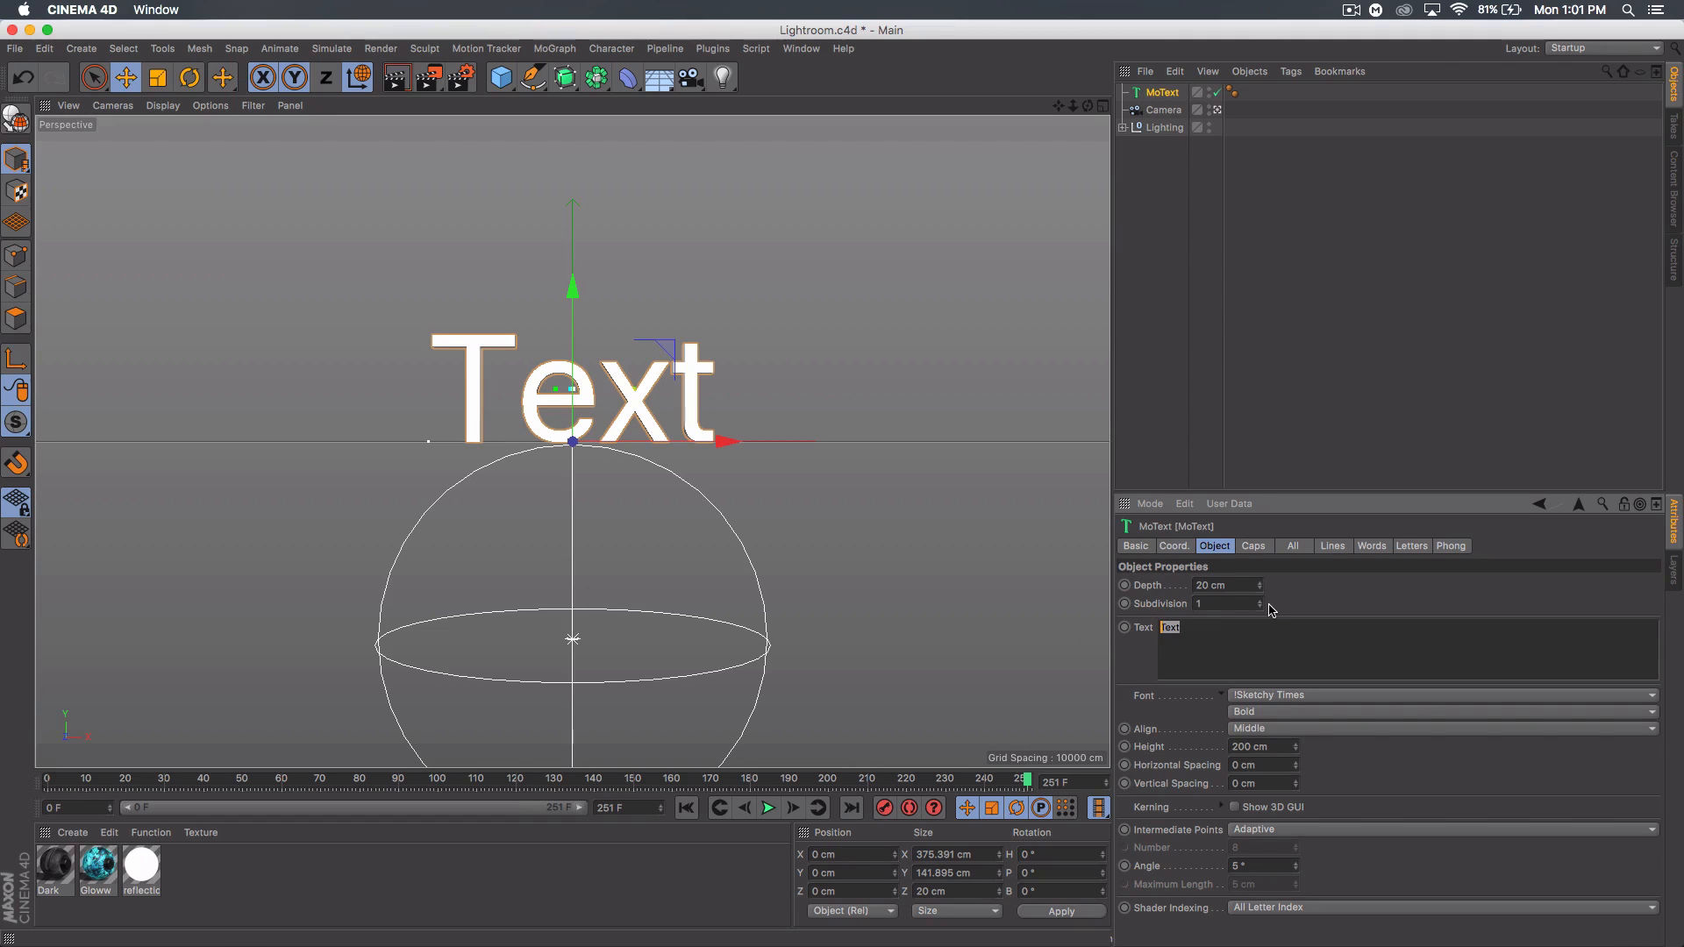
{"action": "type", "text": "Q"}
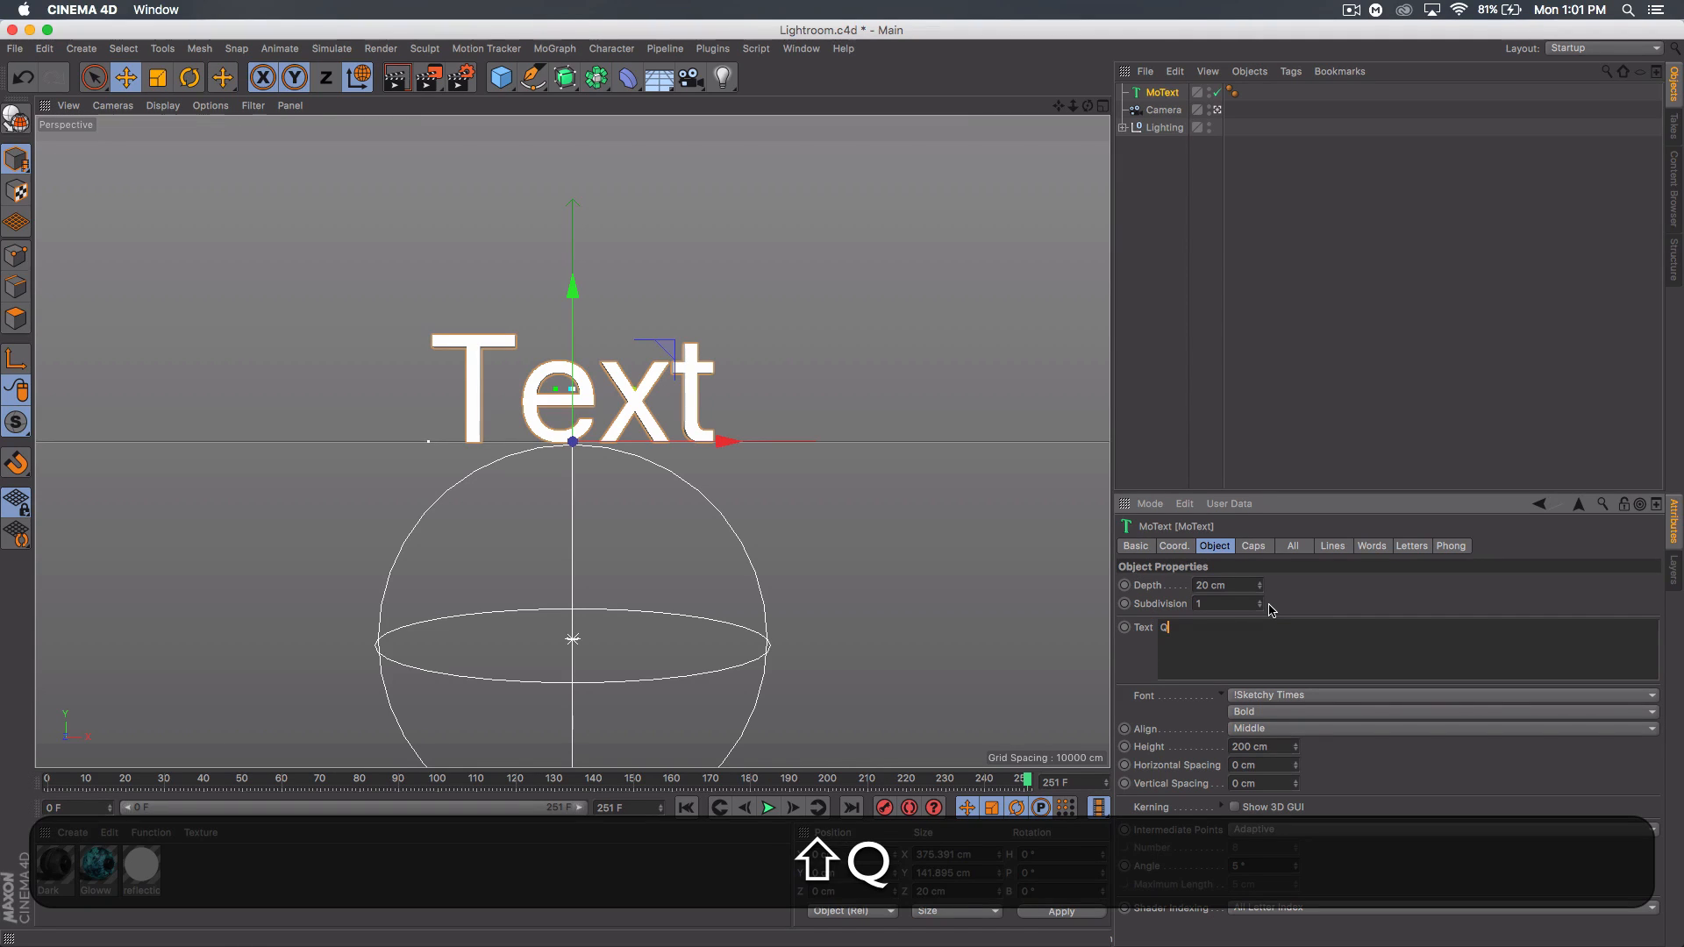
{"action": "type", "text": "ehzY"}
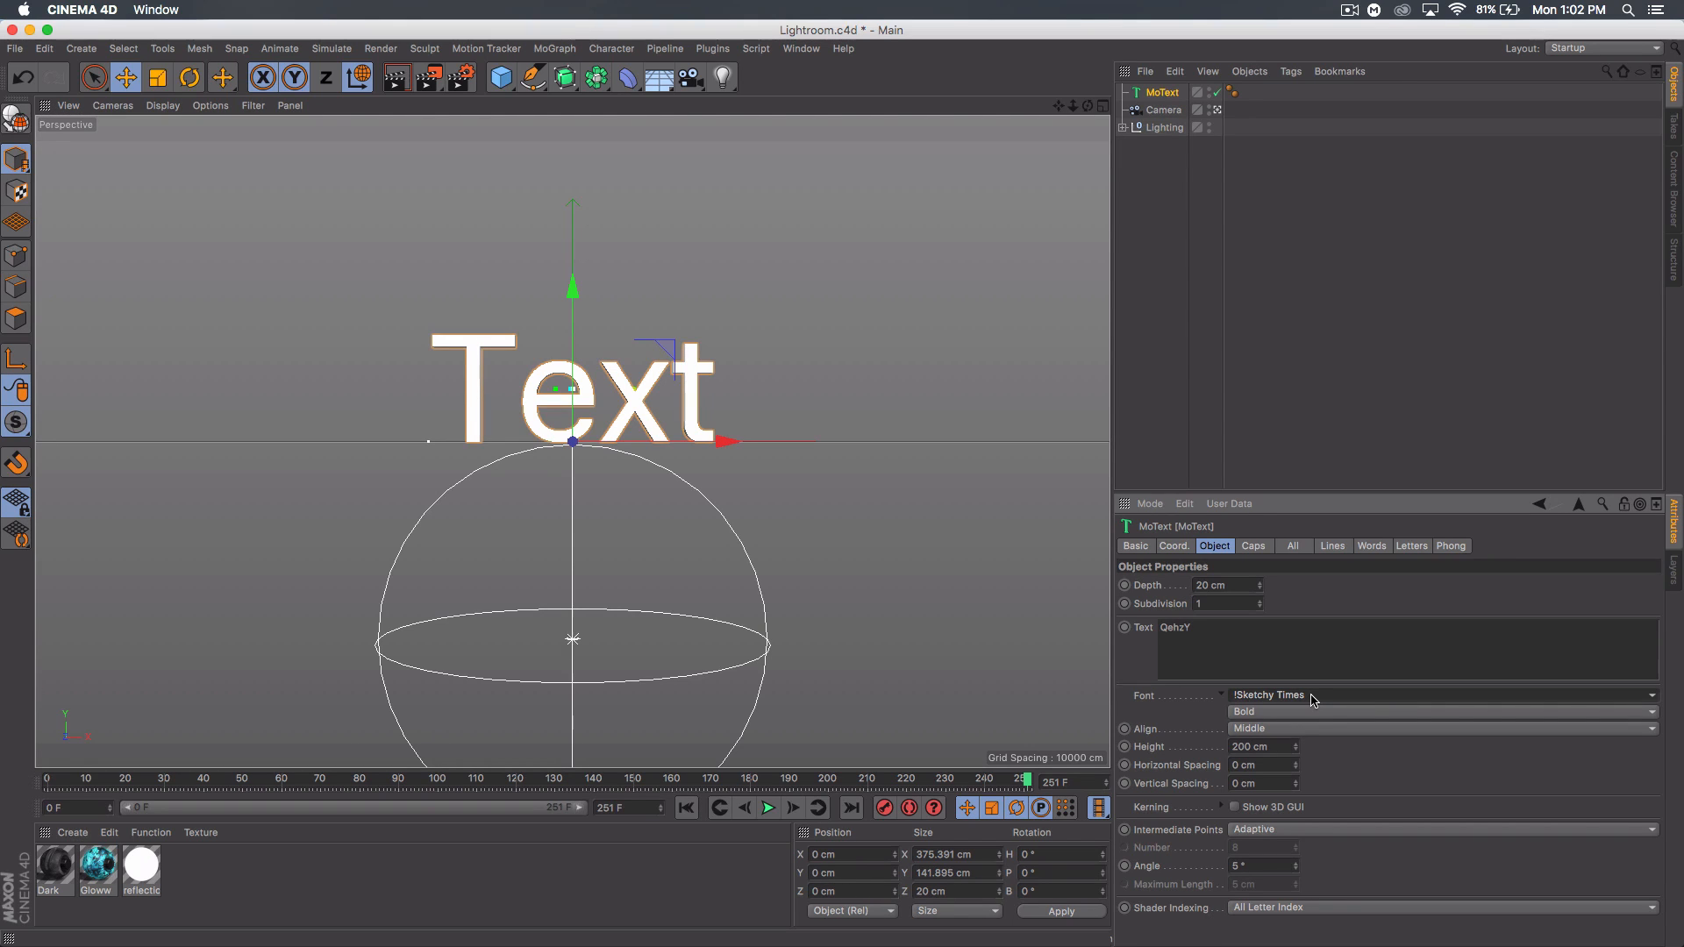
- Change the MoText font to AmazDooMRight
{"action": "left_click", "coordinate": [1313, 695]}
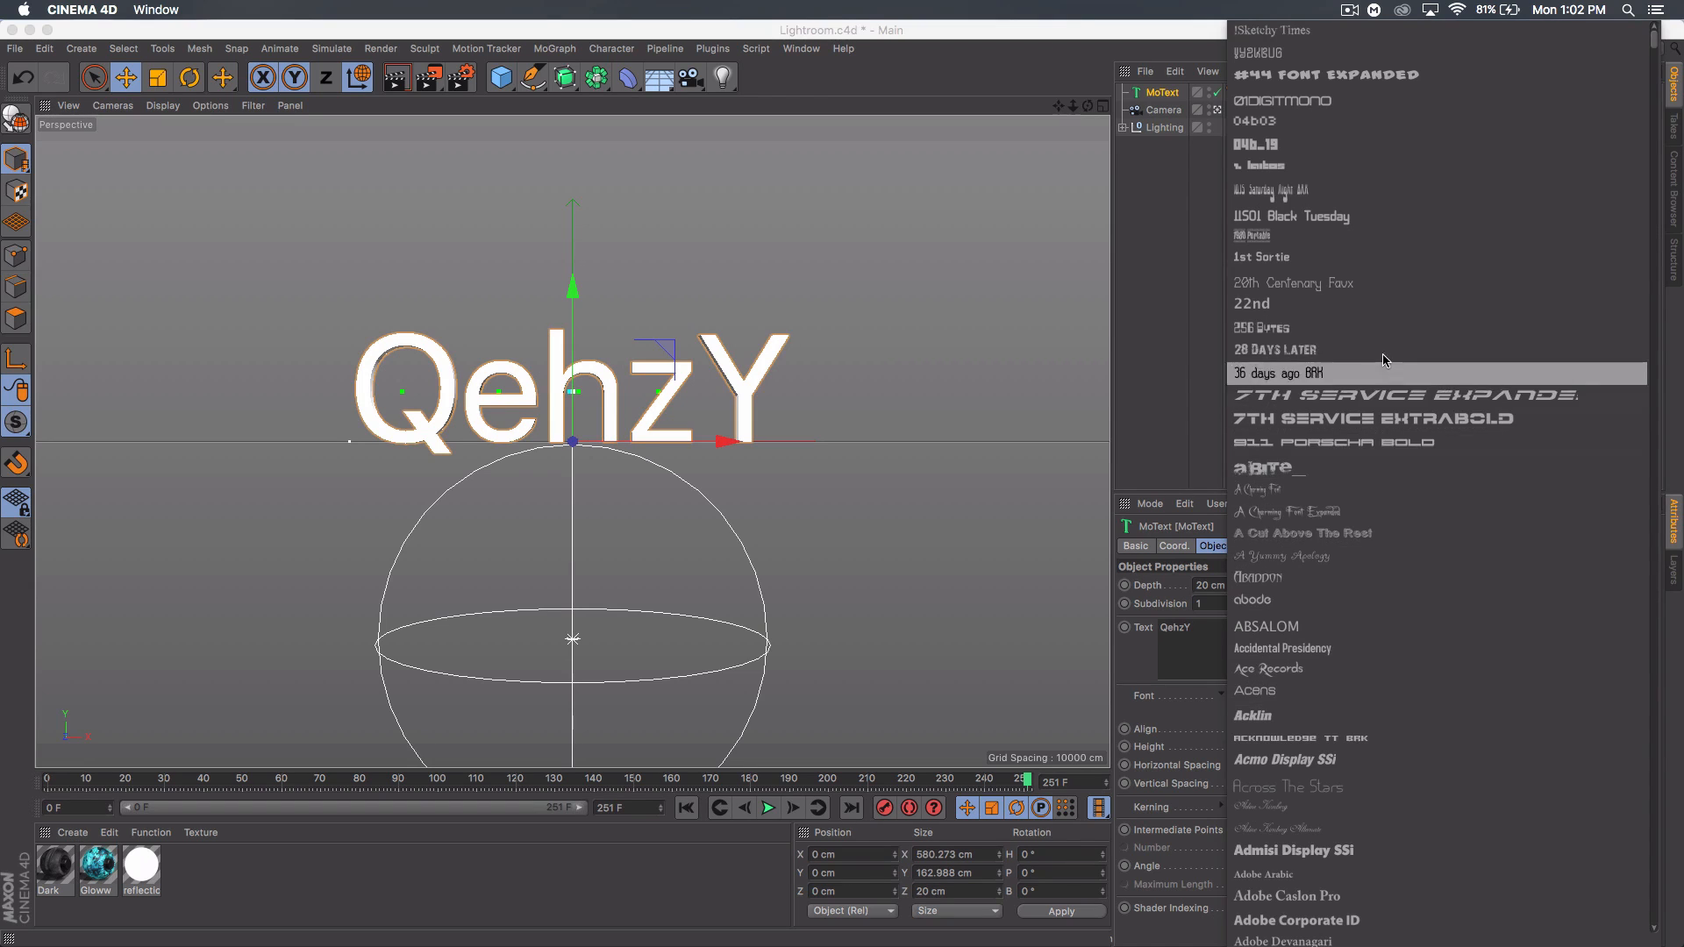
{"action": "scroll", "coordinate": [1382, 500], "scroll_direction": "down", "scroll_amount": 10}
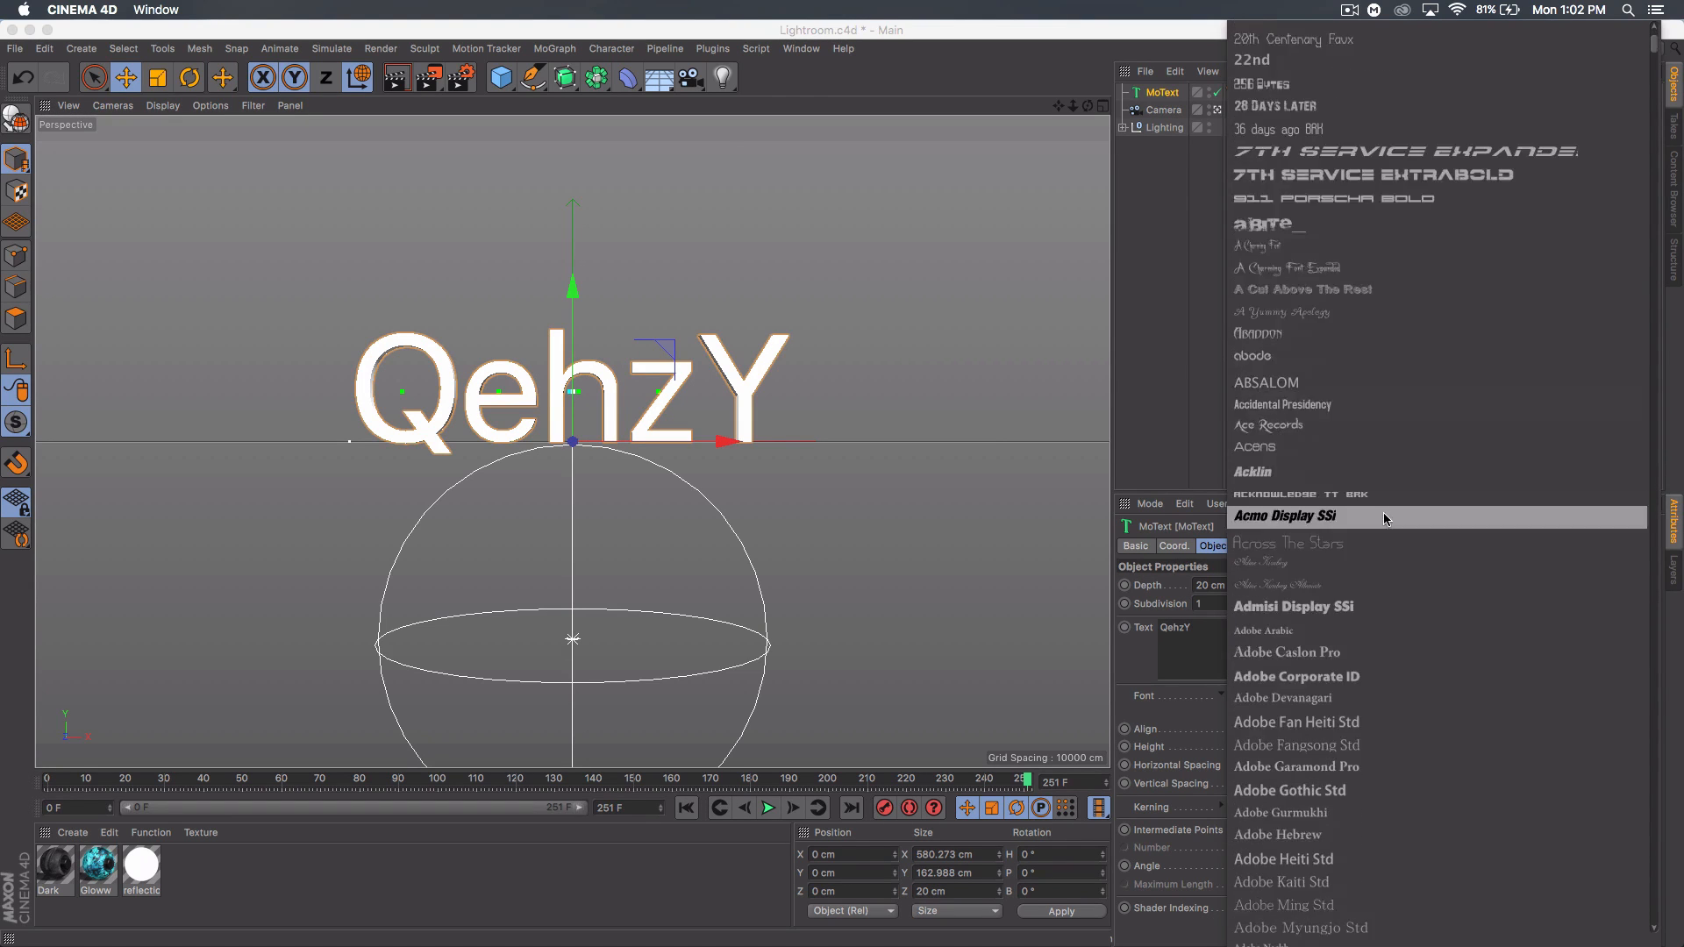
{"action": "scroll", "coordinate": [1384, 517], "scroll_direction": "down", "scroll_amount": 12}
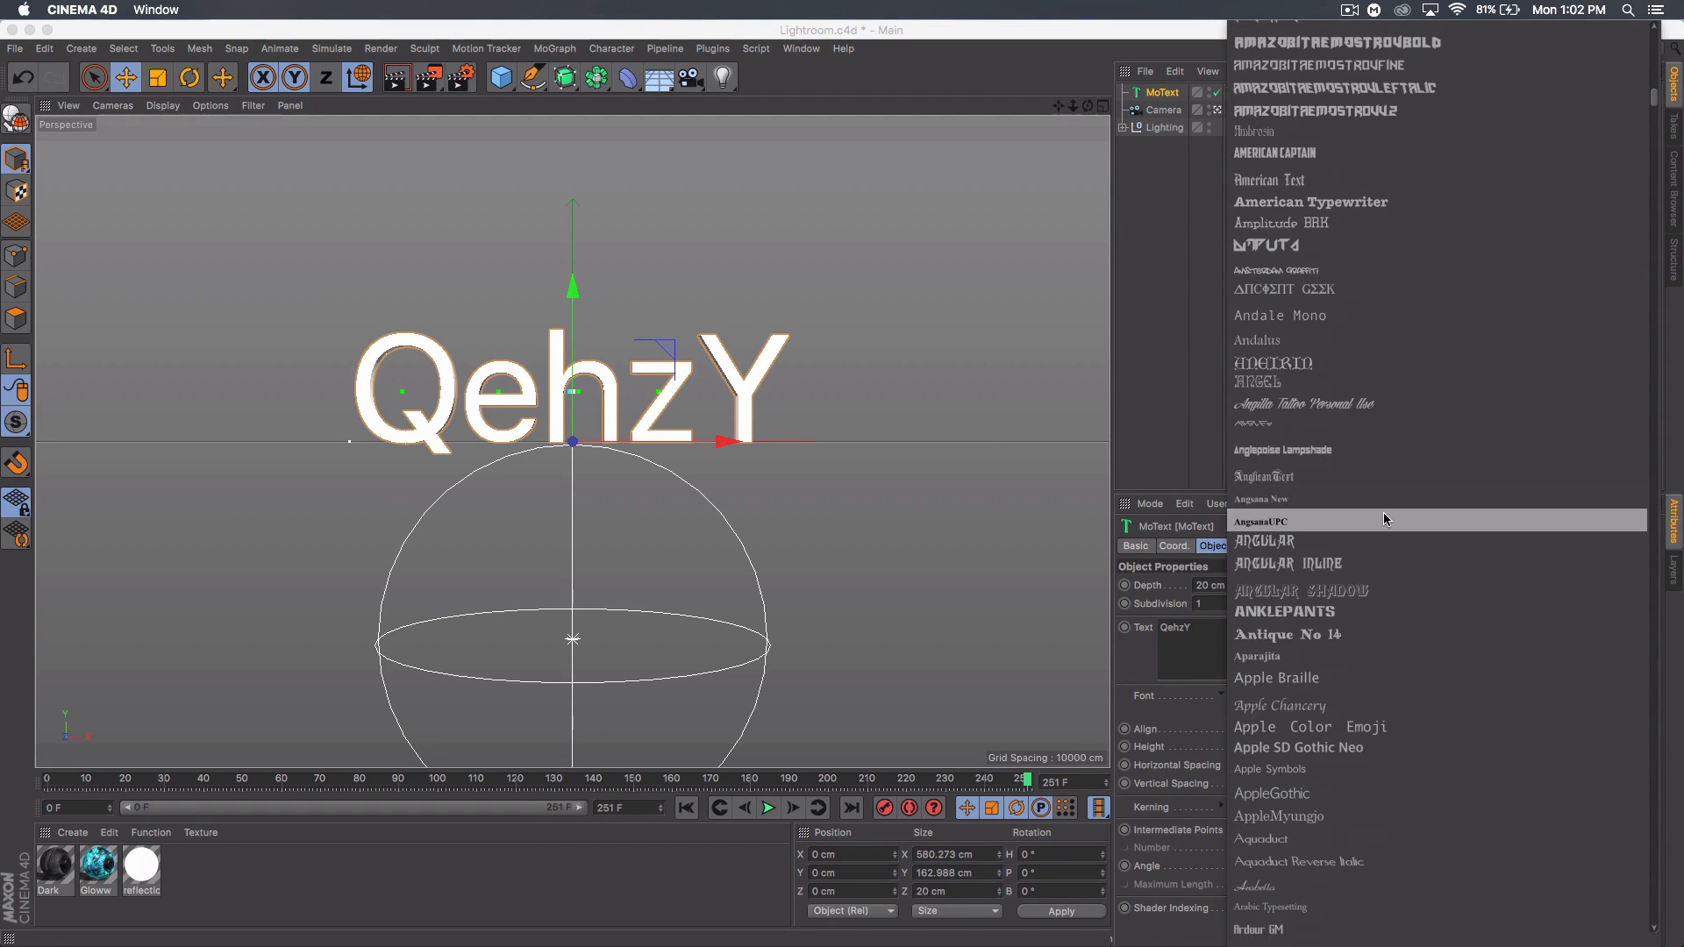
{"action": "scroll", "coordinate": [1383, 514], "scroll_direction": "up", "scroll_amount": 8}
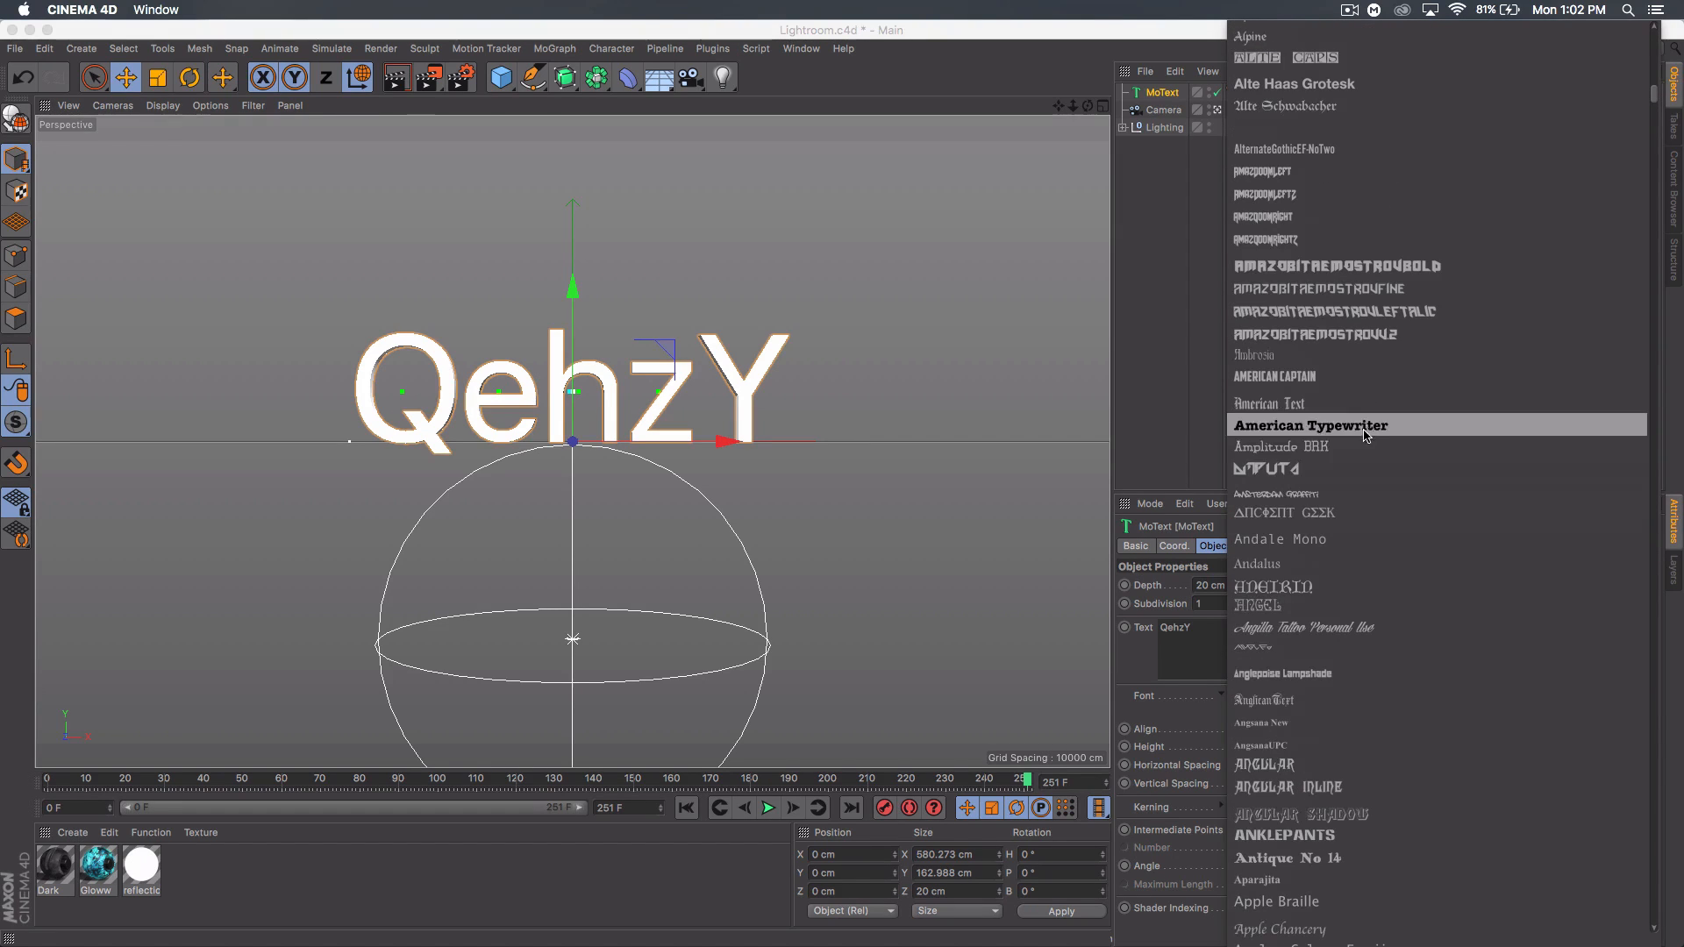
{"action": "scroll", "coordinate": [1387, 491], "scroll_direction": "down", "scroll_amount": 1}
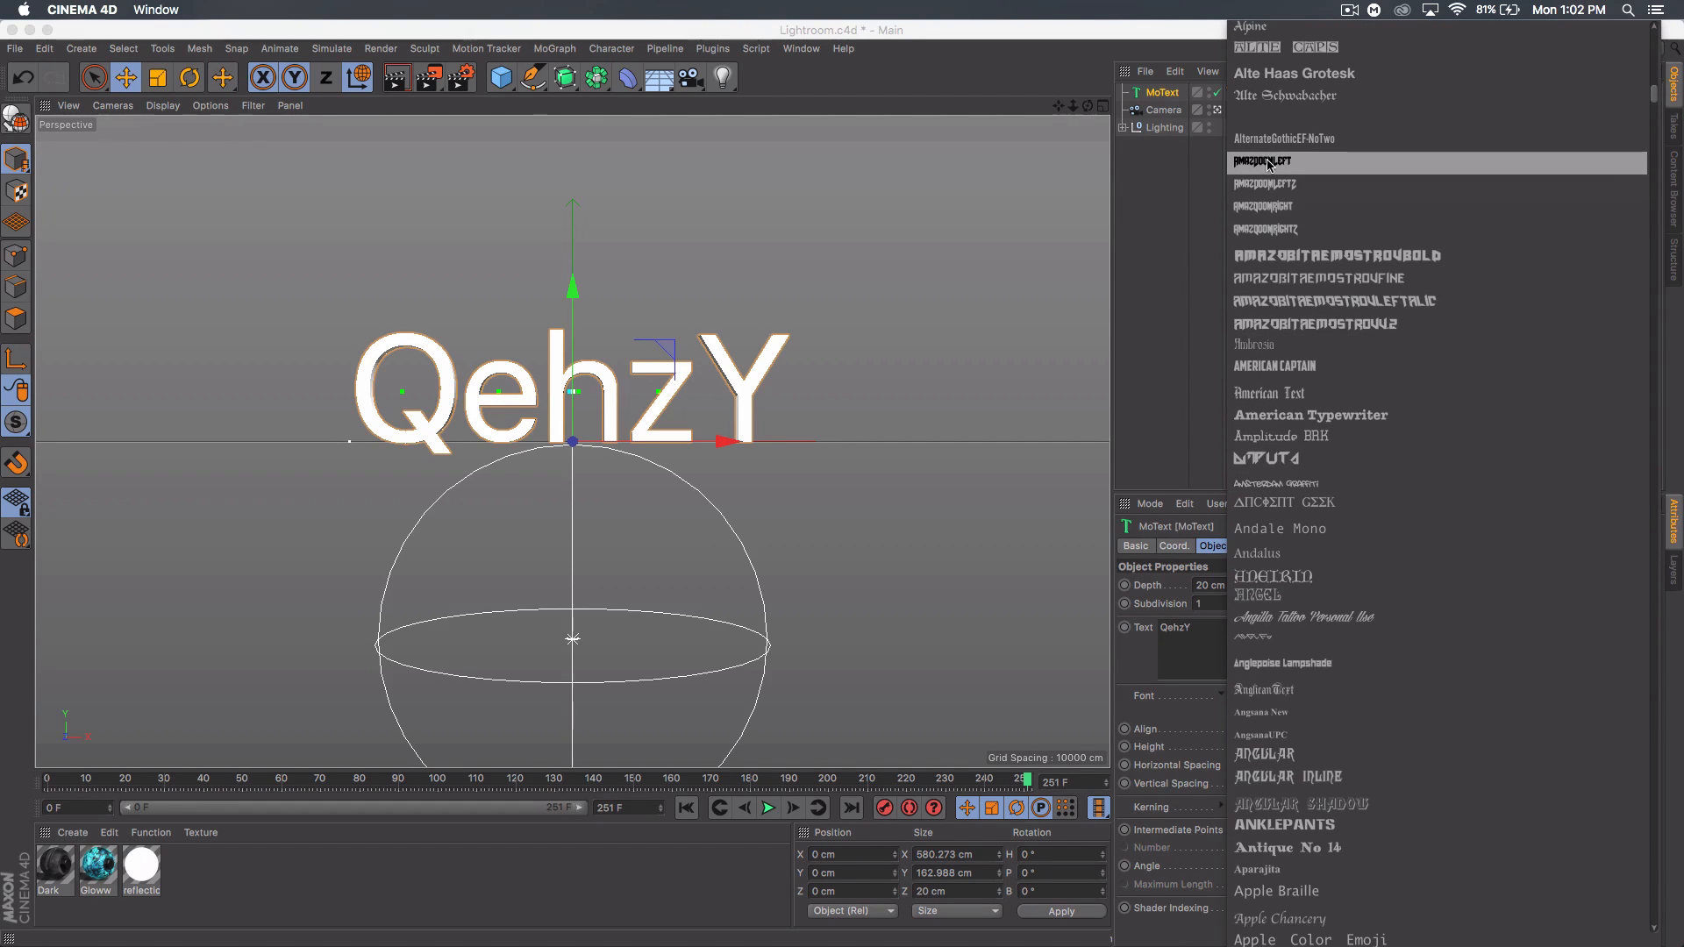
{"action": "left_click", "coordinate": [1268, 162]}
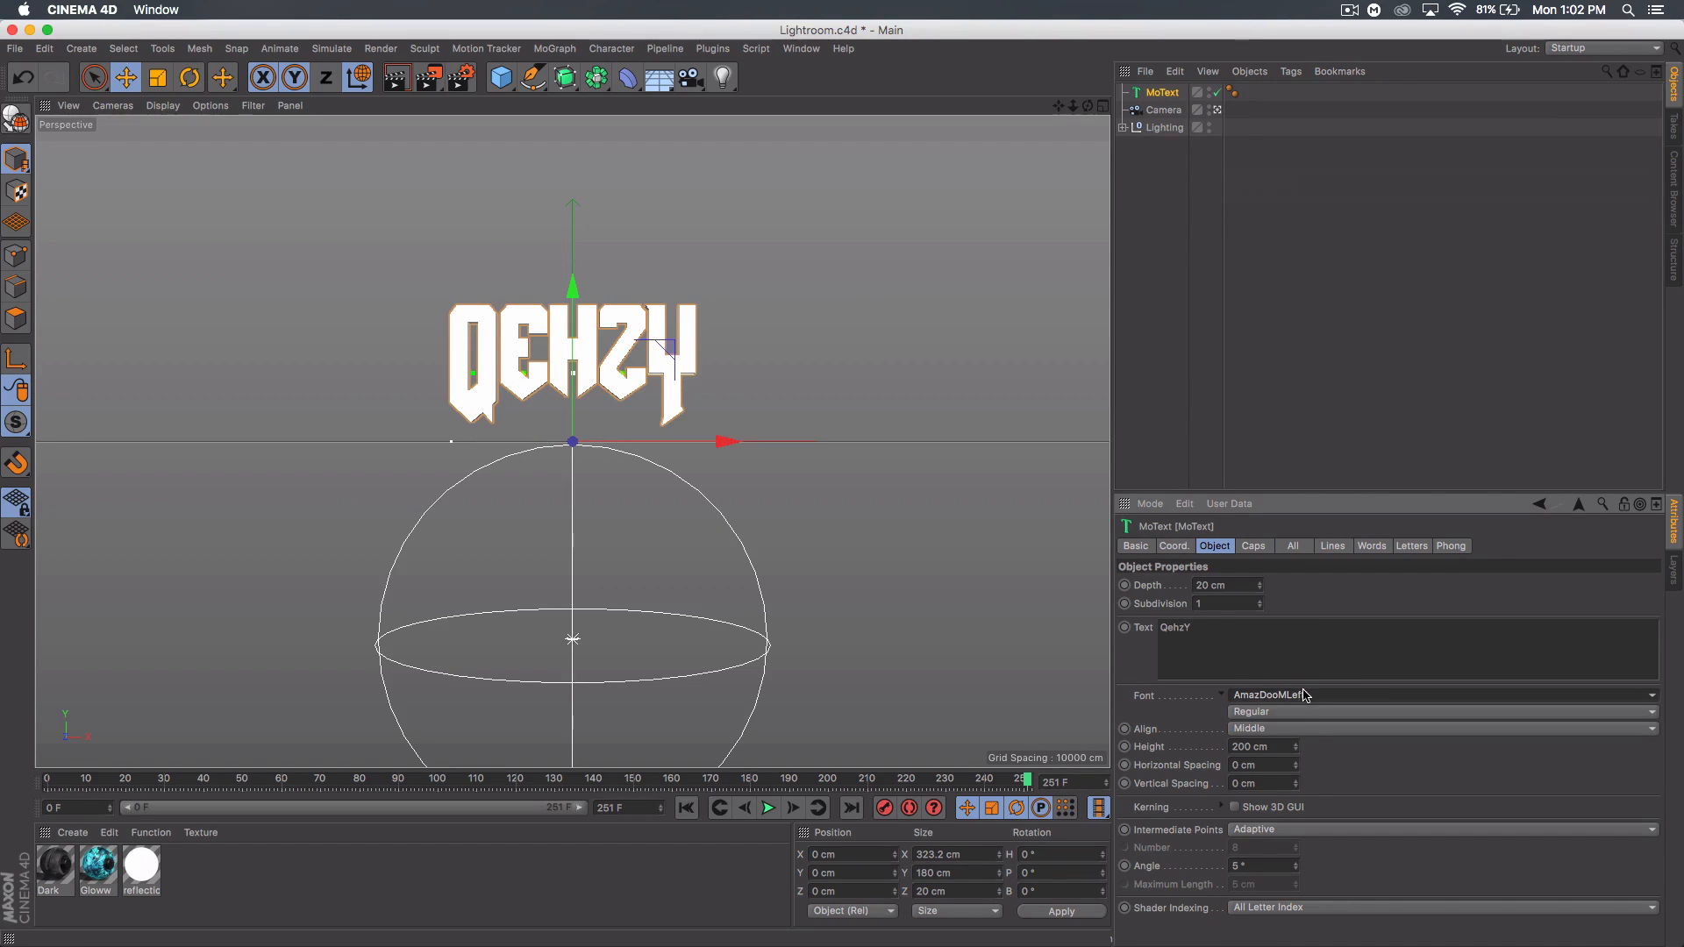
{"action": "key", "text": "Down"}
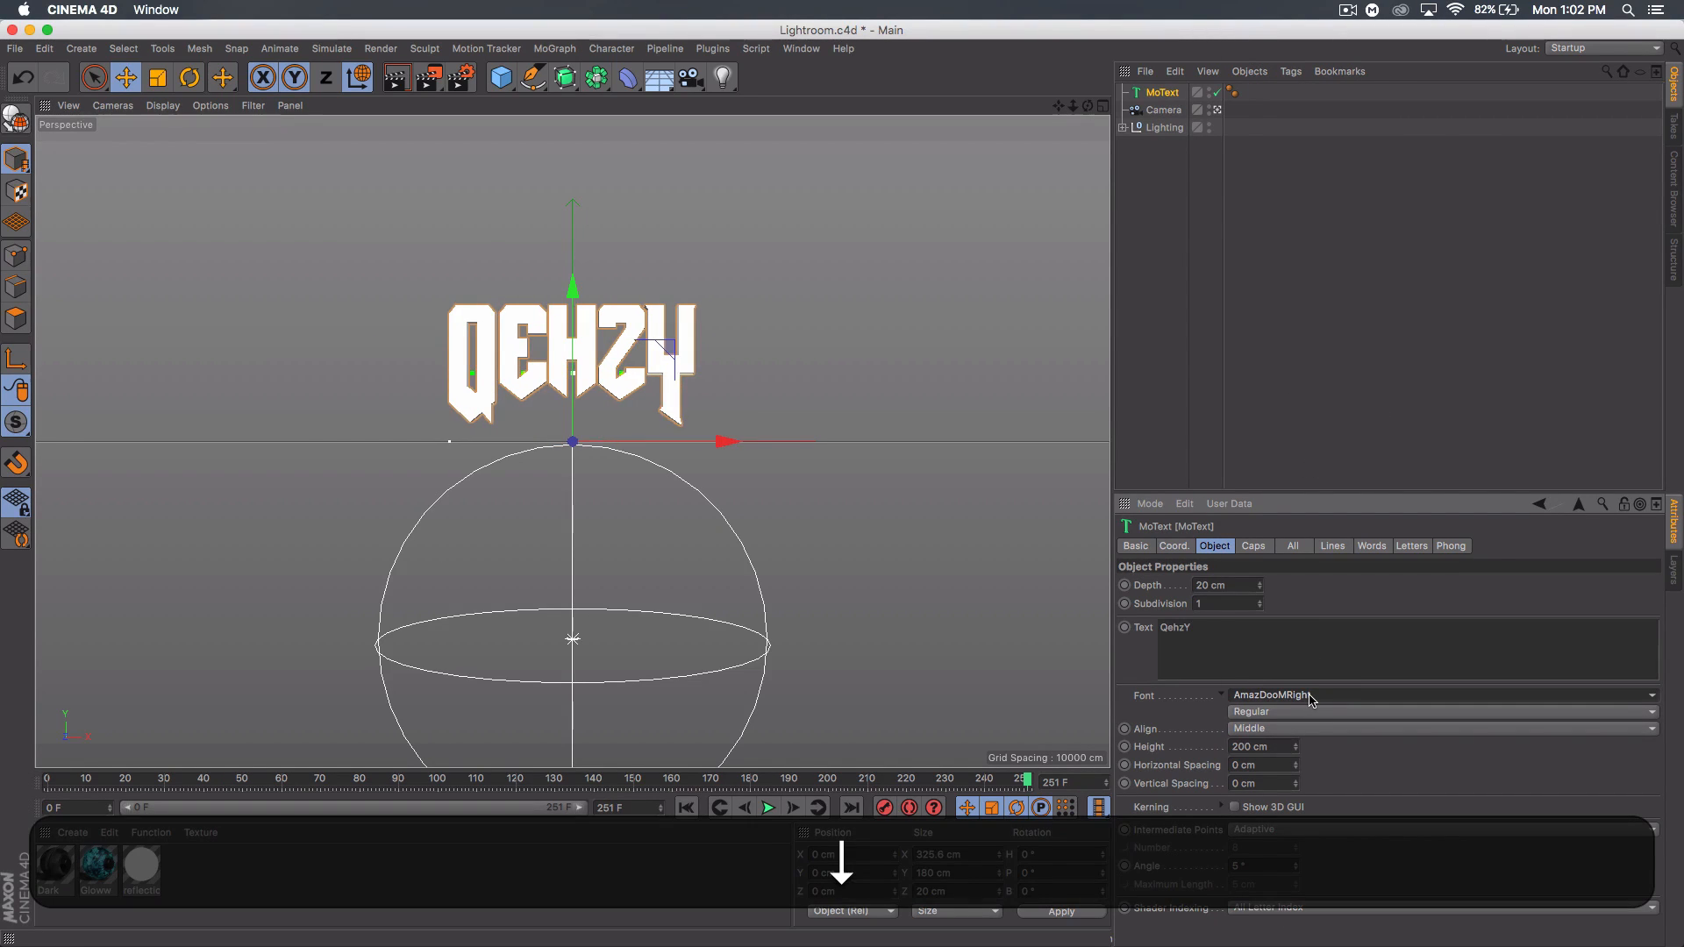
{"action": "key", "text": "Up"}
{"action": "key", "text": "Down"}
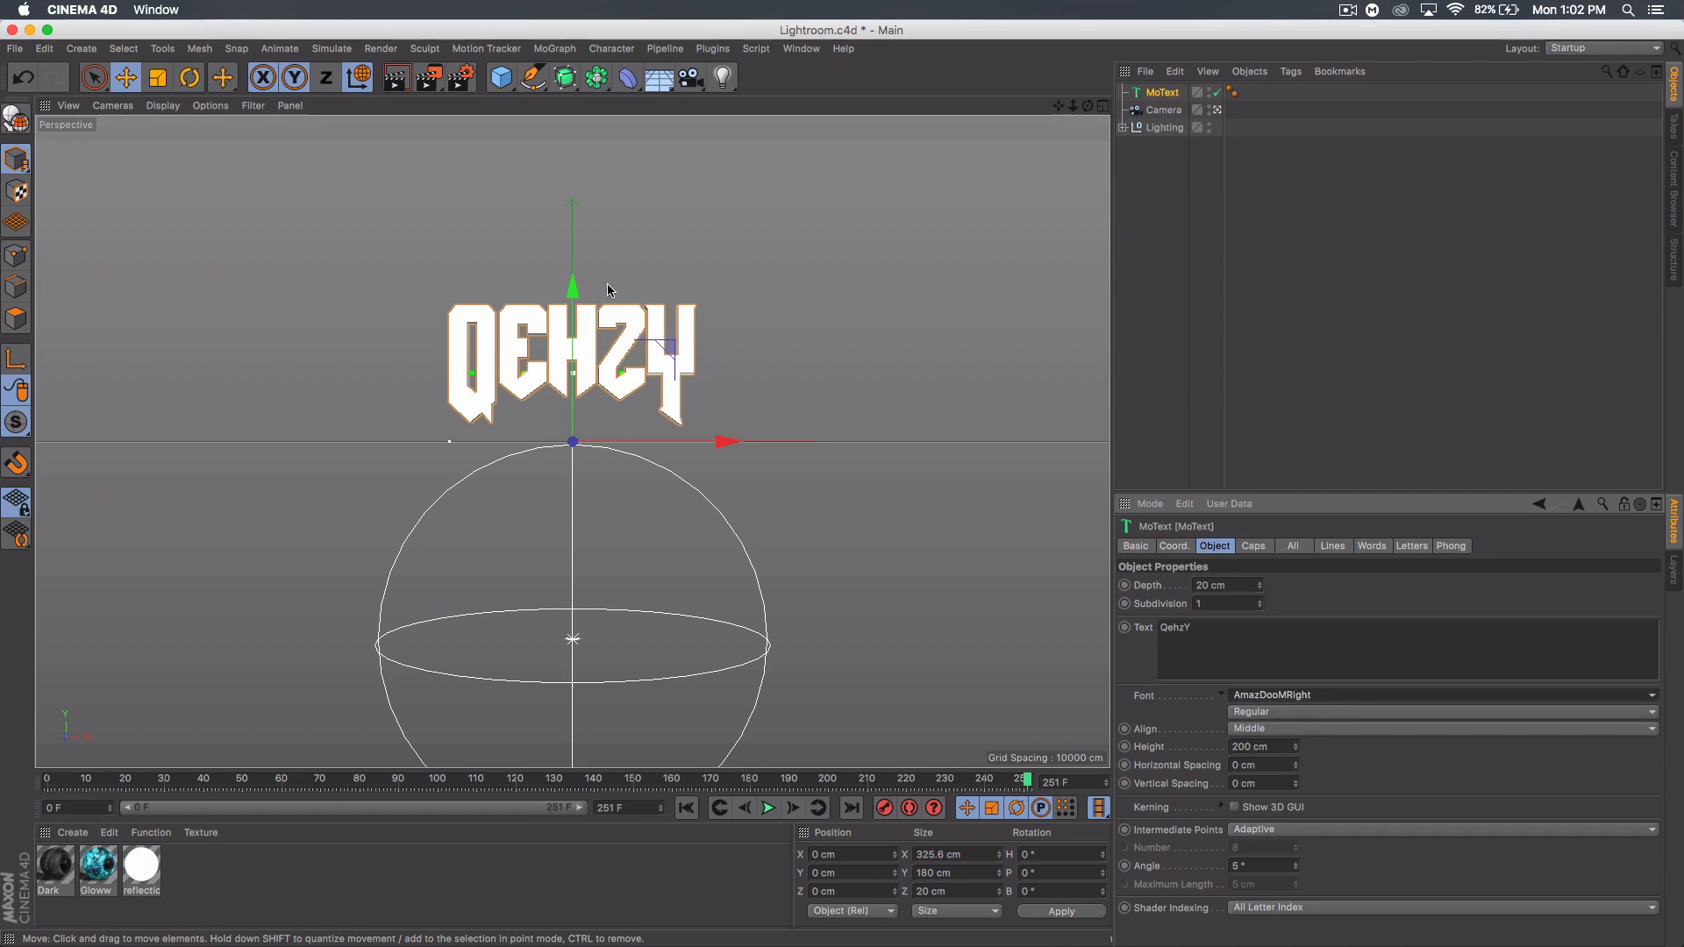
- Lower the text to about -69.5 cm on the Y axis and set its depth to 100 cm
{"action": "left_click_drag", "start_coordinate": [582, 295], "coordinate": [582, 342]}
{"action": "left_click", "coordinate": [1250, 585]}
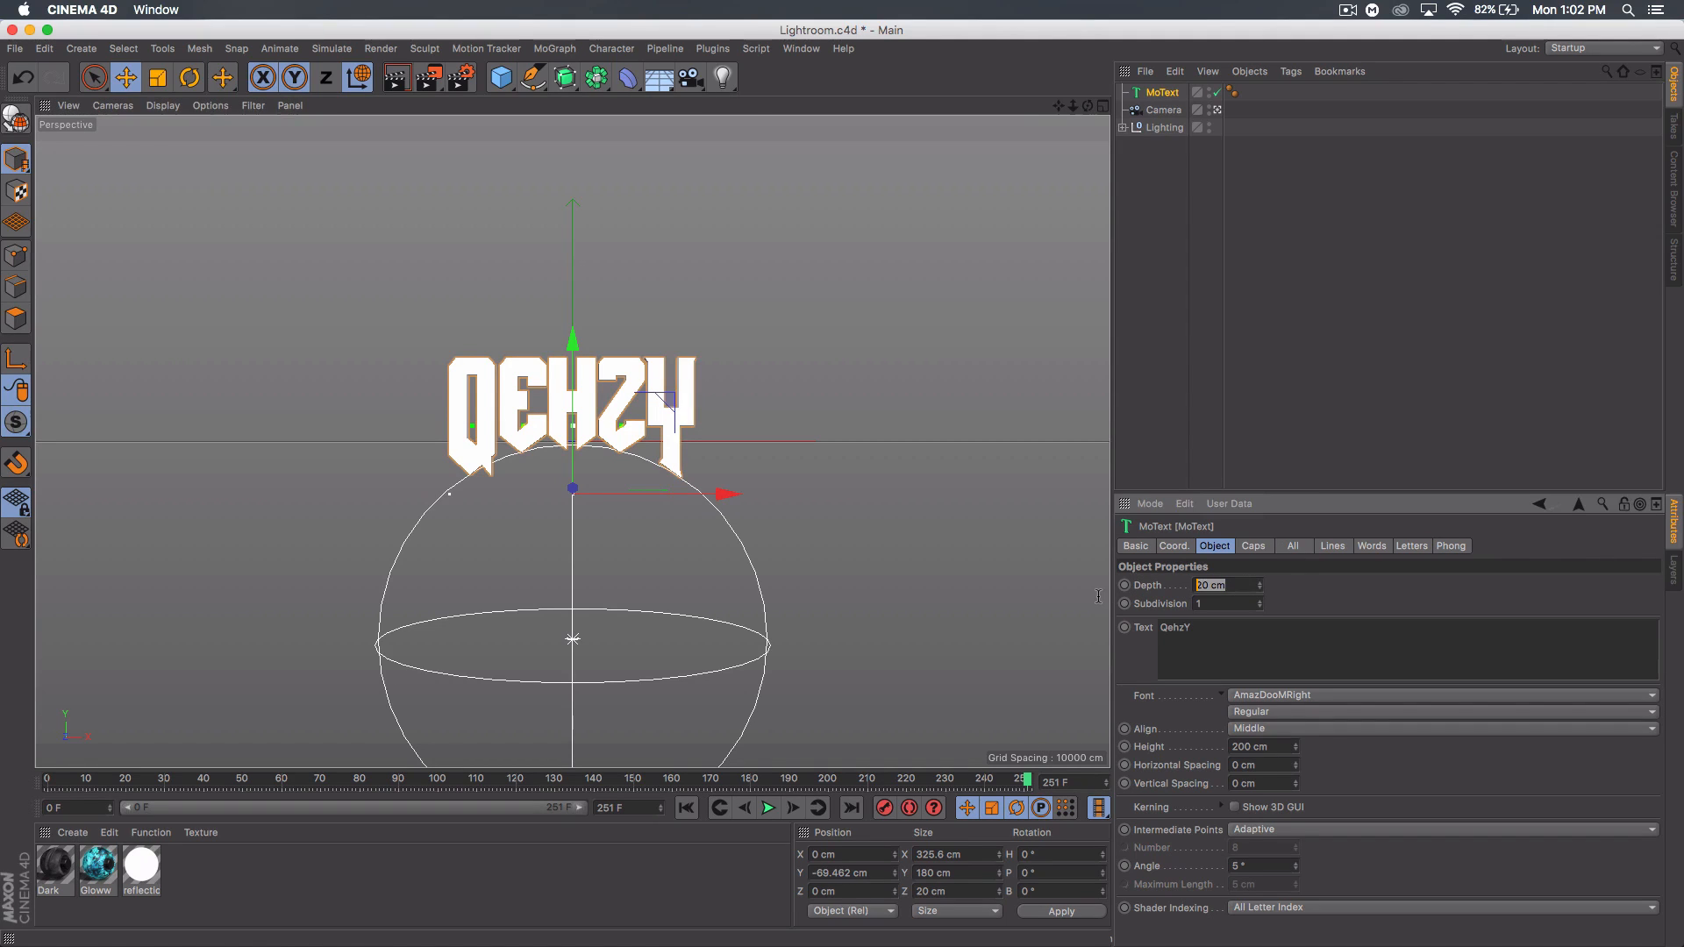
{"action": "type", "text": "100"}
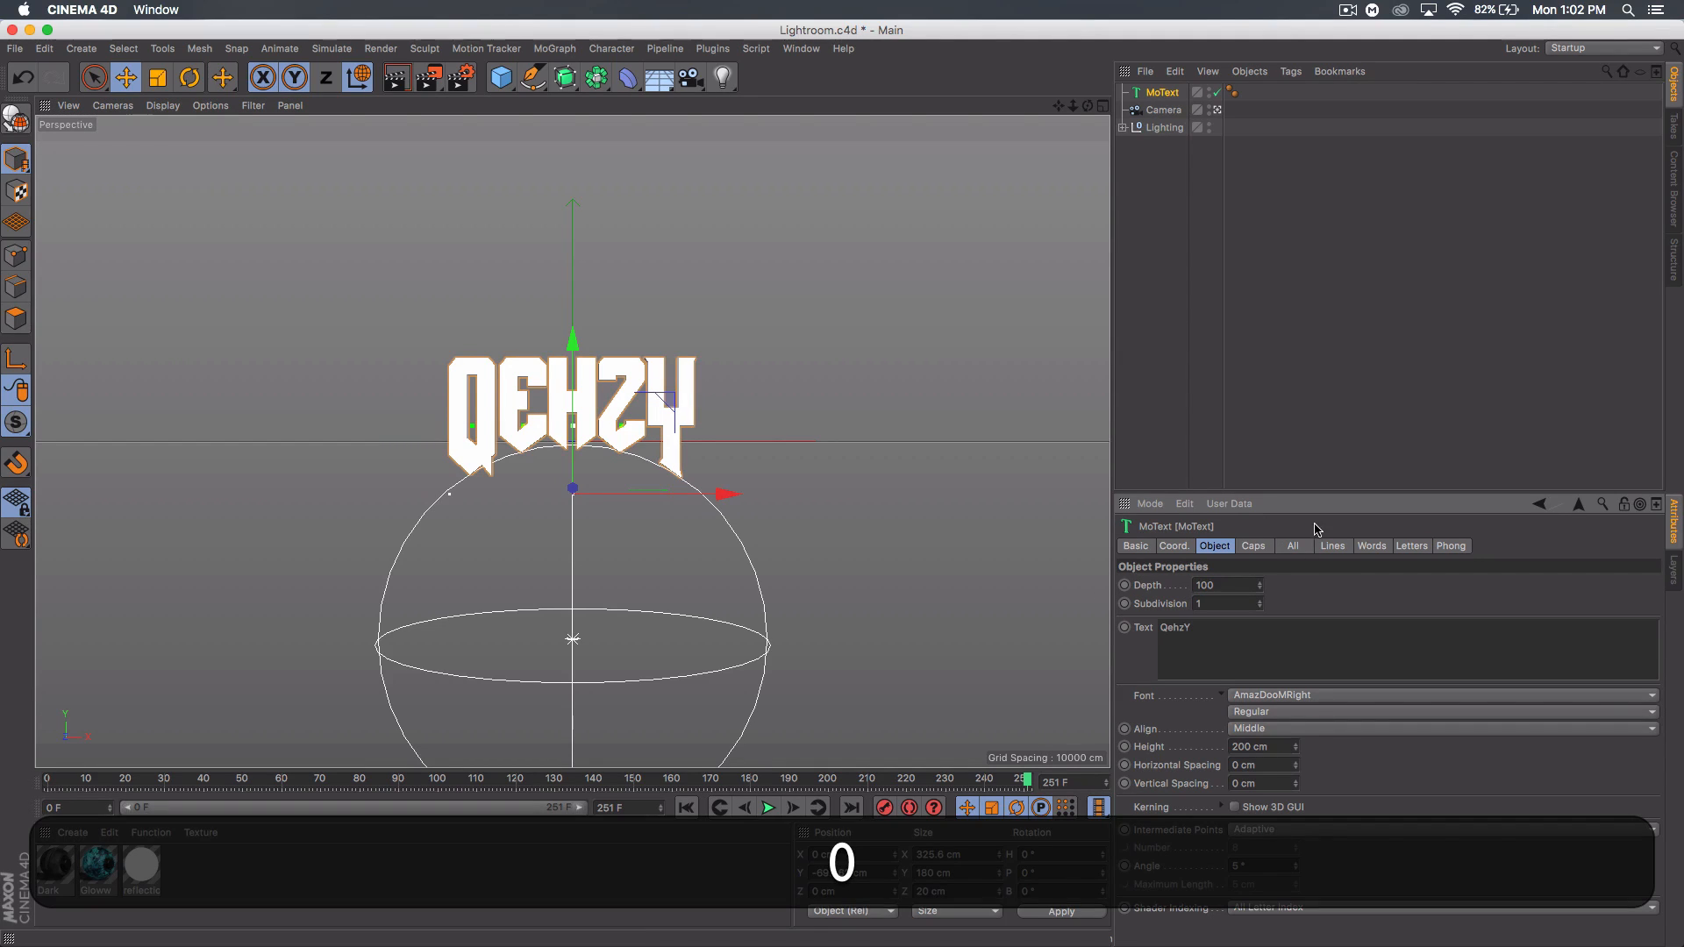
{"action": "key", "text": "Return"}
- Set both the start and end caps of the MoText to Fillet Cap
{"action": "left_click", "coordinate": [1240, 544]}
{"action": "left_click", "coordinate": [1315, 584]}
{"action": "left_click", "coordinate": [1320, 647]}
{"action": "left_click", "coordinate": [1324, 637]}
{"action": "left_click", "coordinate": [1294, 710]}
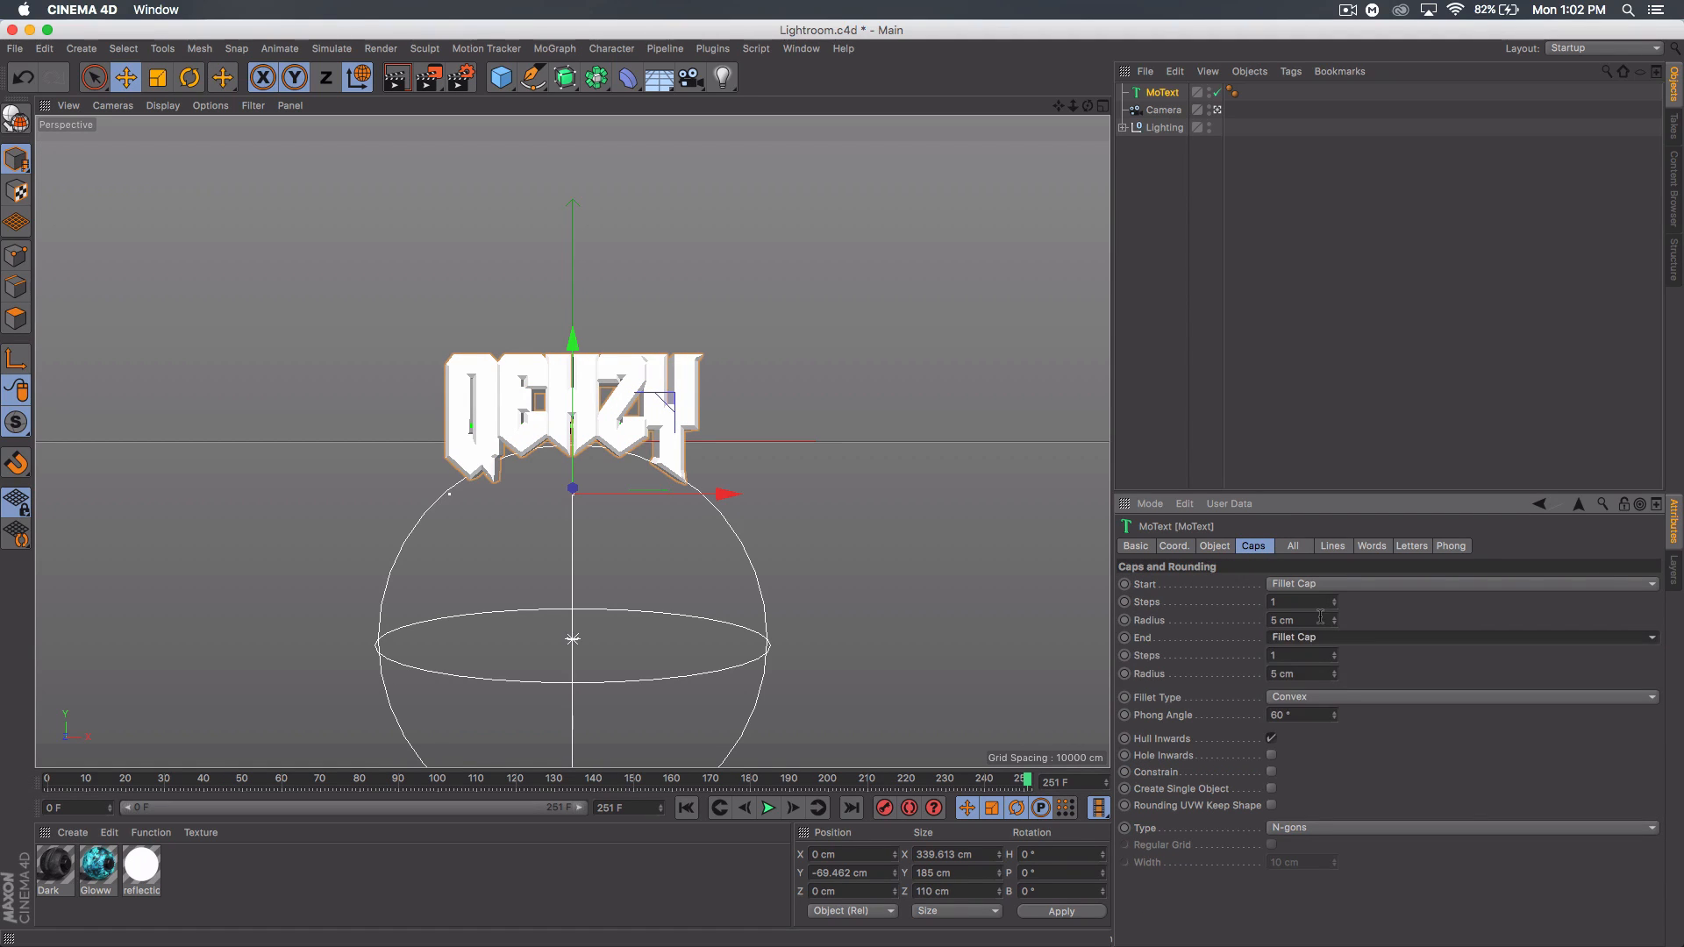
- Set the fillet radius of the start and end caps to 1 cm each
{"action": "left_click", "coordinate": [1315, 620]}
{"action": "type", "text": "1"}
{"action": "left_click_drag", "start_coordinate": [1324, 674], "coordinate": [1268, 674]}
{"action": "type", "text": "1"}
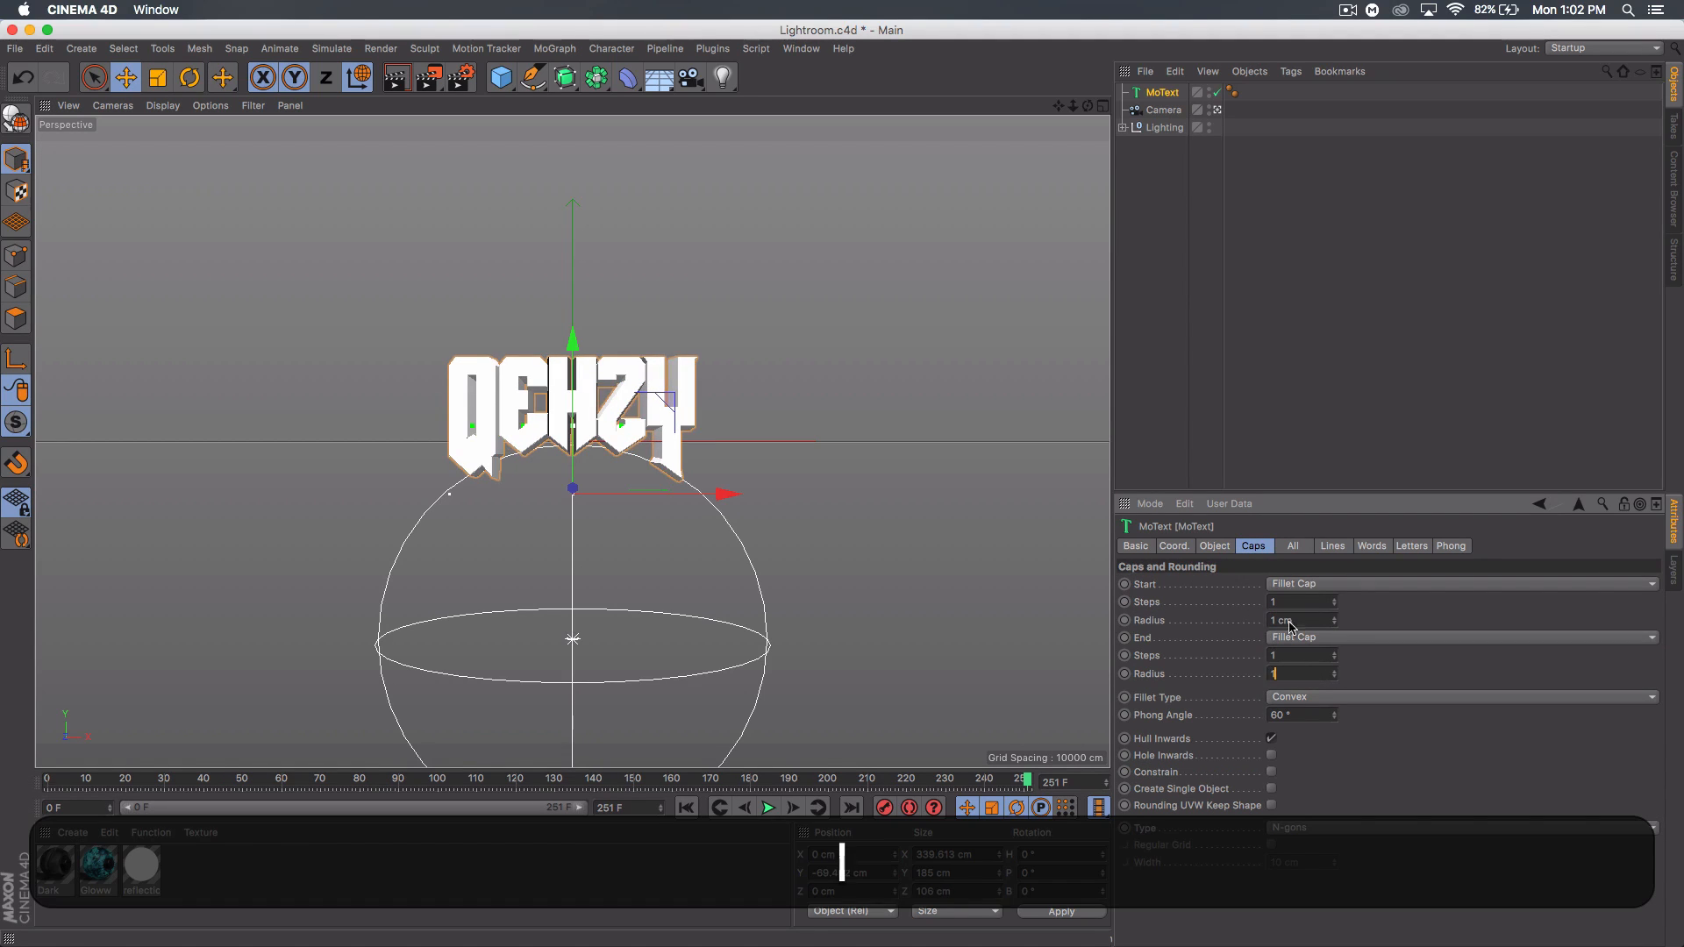
{"action": "left_click", "coordinate": [1213, 549]}
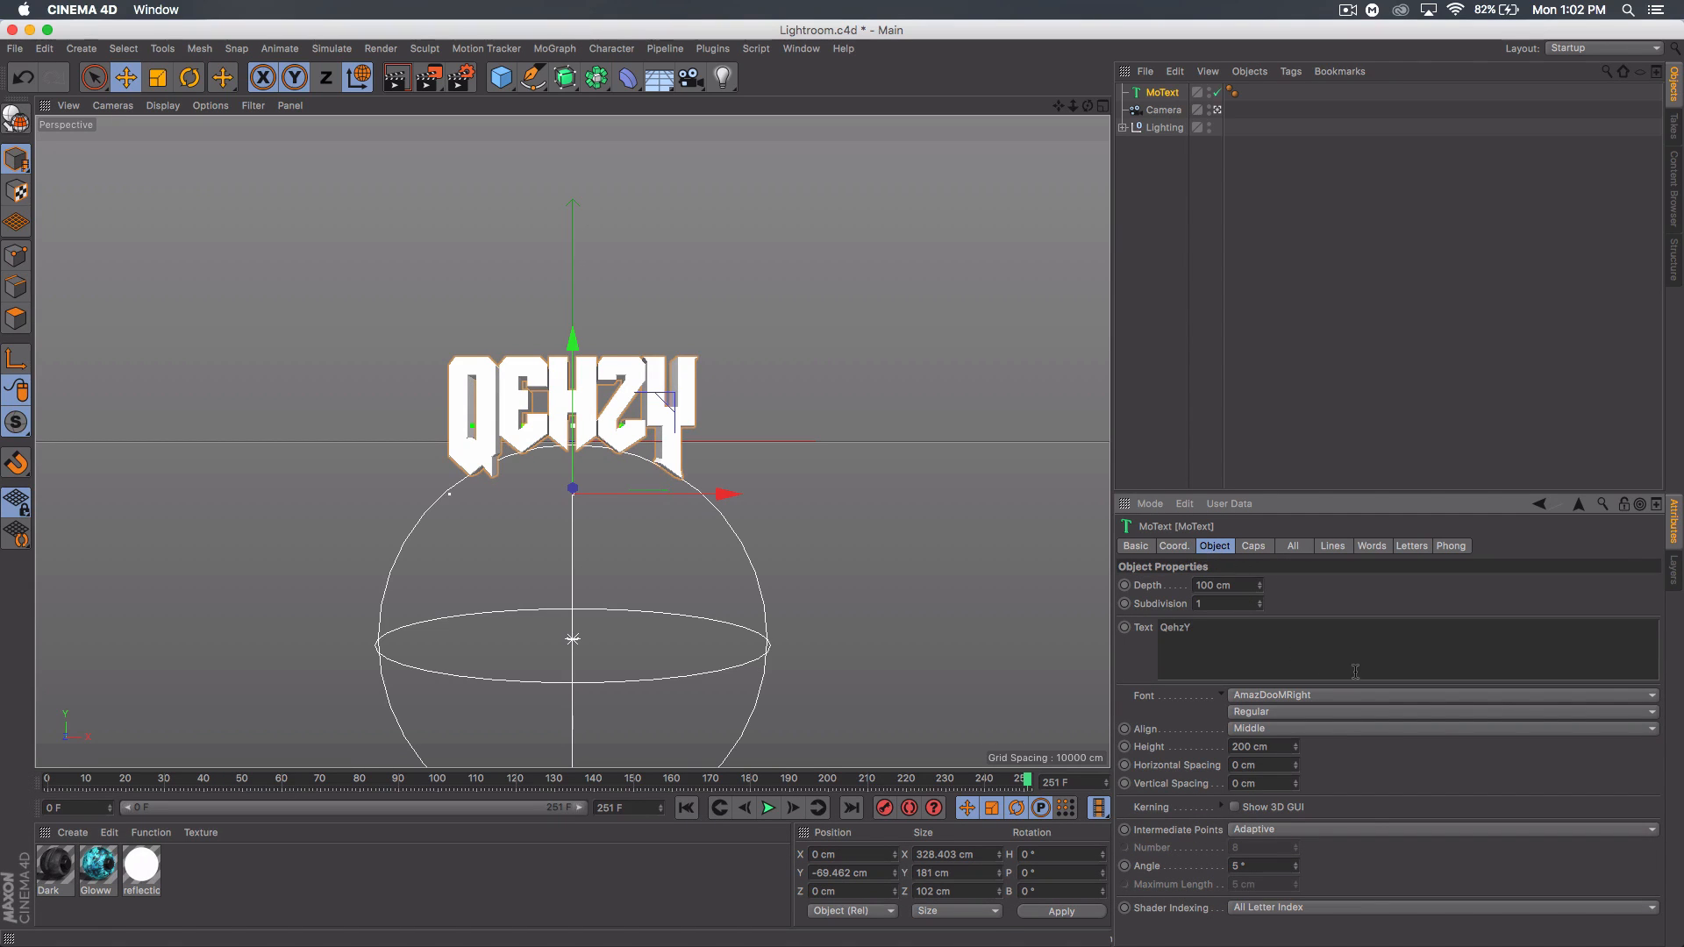
- Delete the old Dark and Gloww materials from the scene
{"action": "left_click", "coordinate": [103, 861]}
{"action": "left_click", "coordinate": [54, 861], "text": "shift"}
{"action": "key", "text": "BackSpace"}
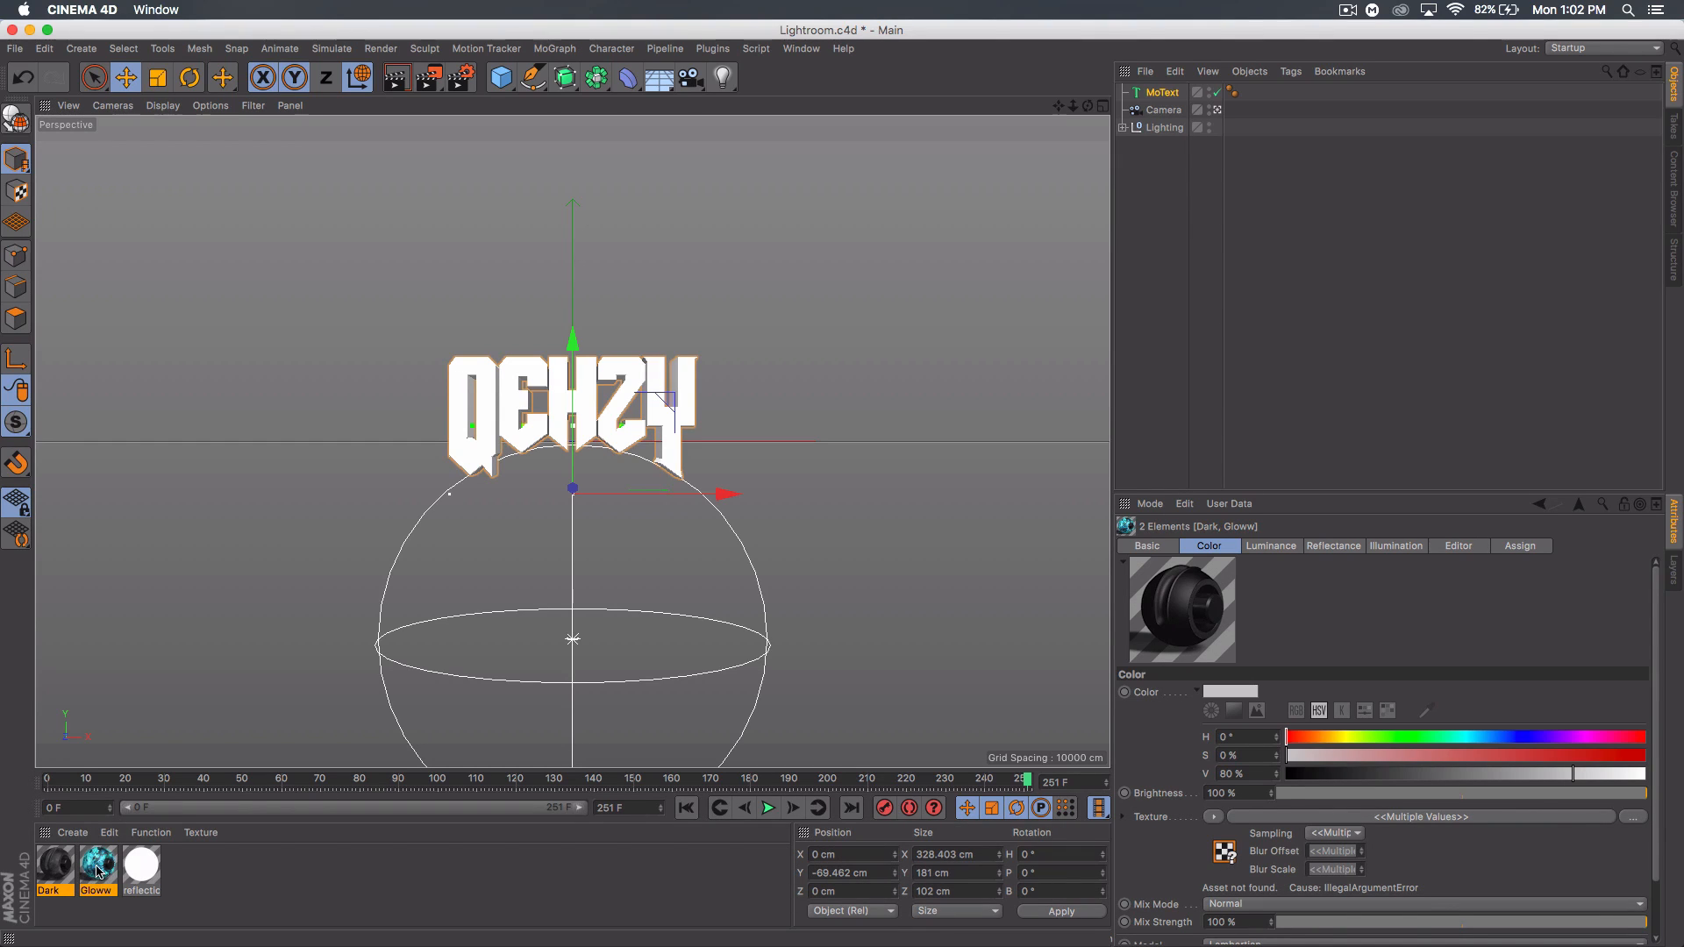
{"action": "left_click", "coordinate": [99, 868]}
{"action": "key", "text": "BackSpace"}
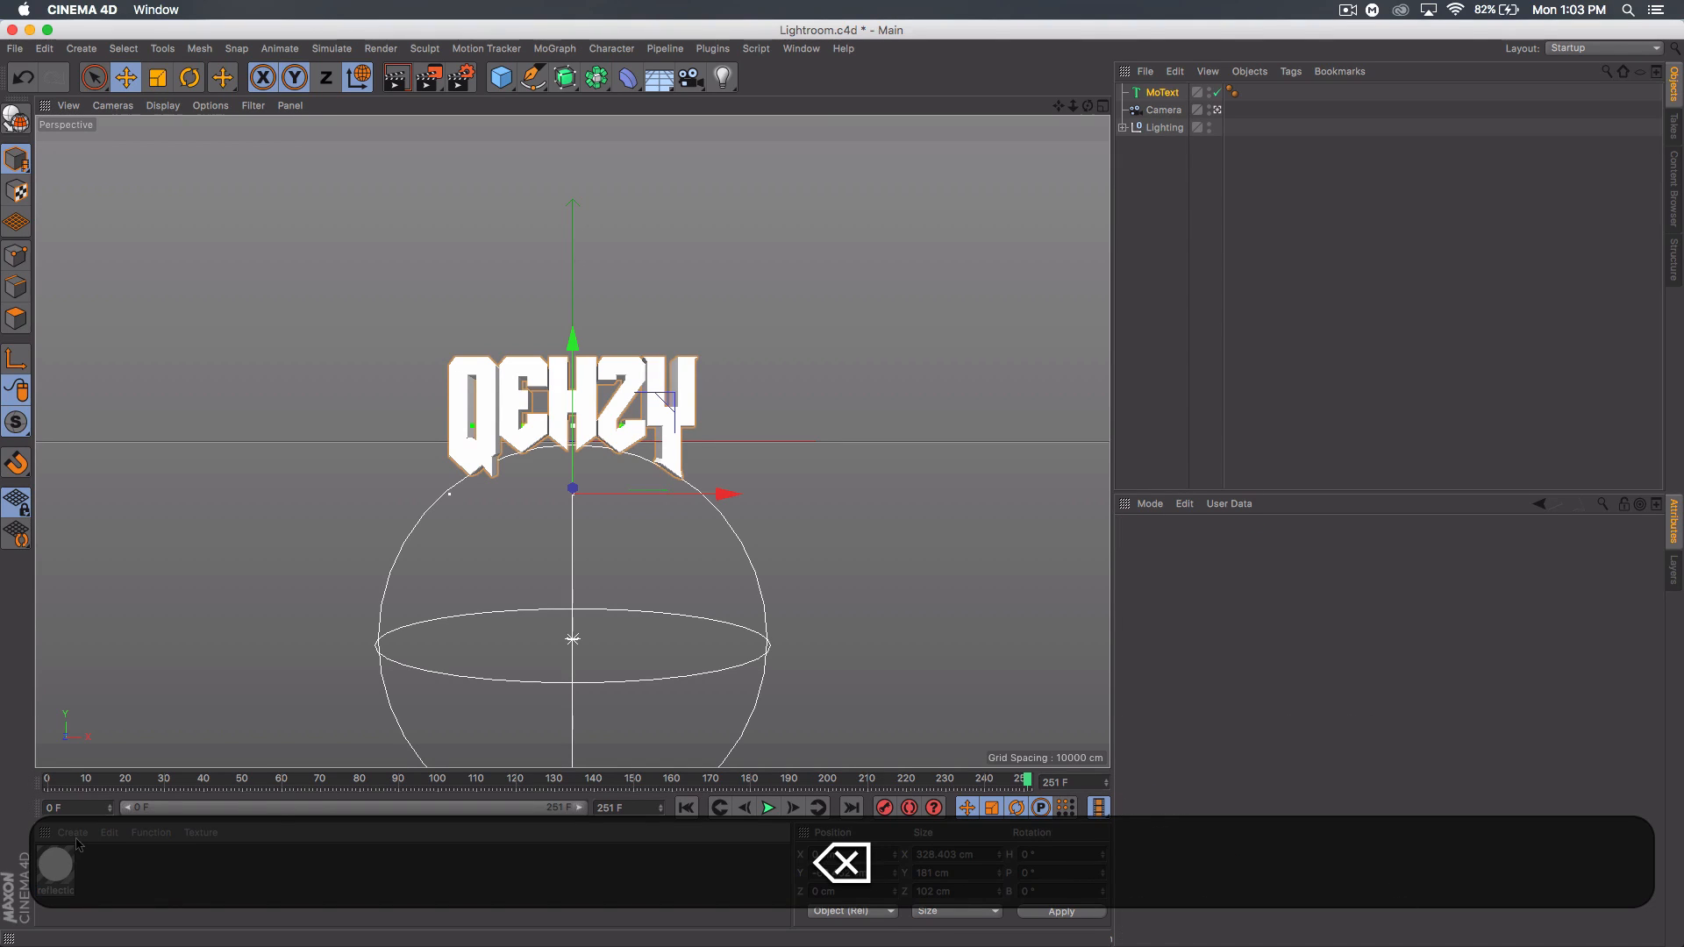
- Create a new material and set its editor preview shape to Object (Soft Shadow)
{"action": "left_click", "coordinate": [73, 832]}
{"action": "left_click", "coordinate": [106, 677]}
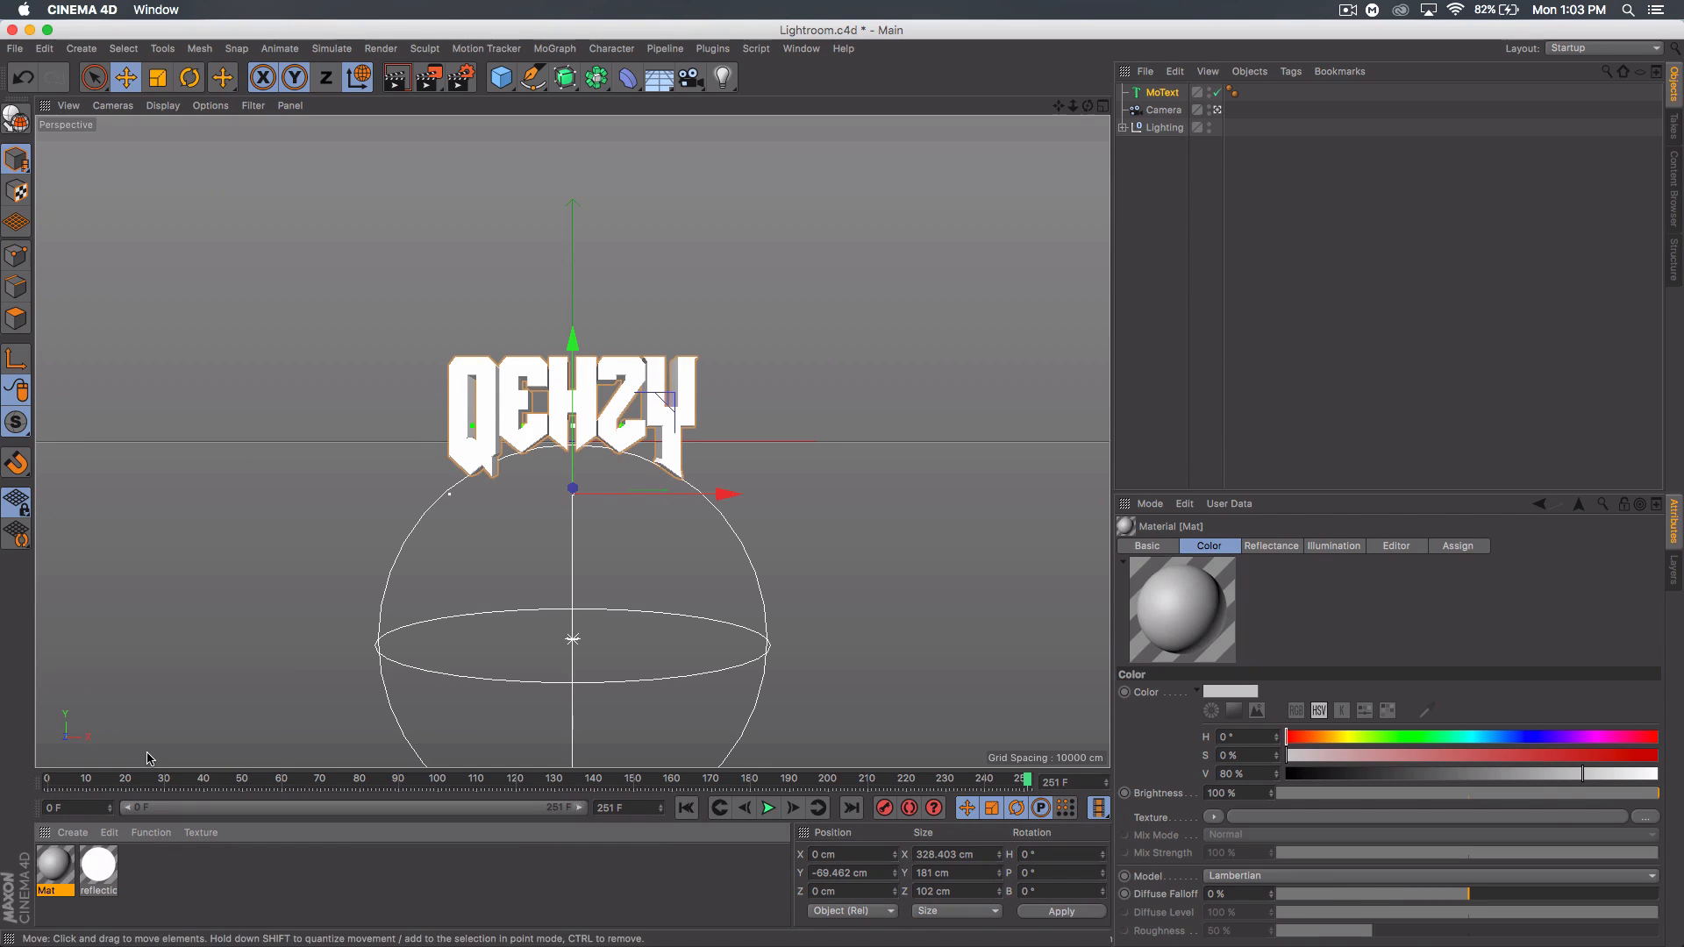
{"action": "double_click", "coordinate": [44, 872]}
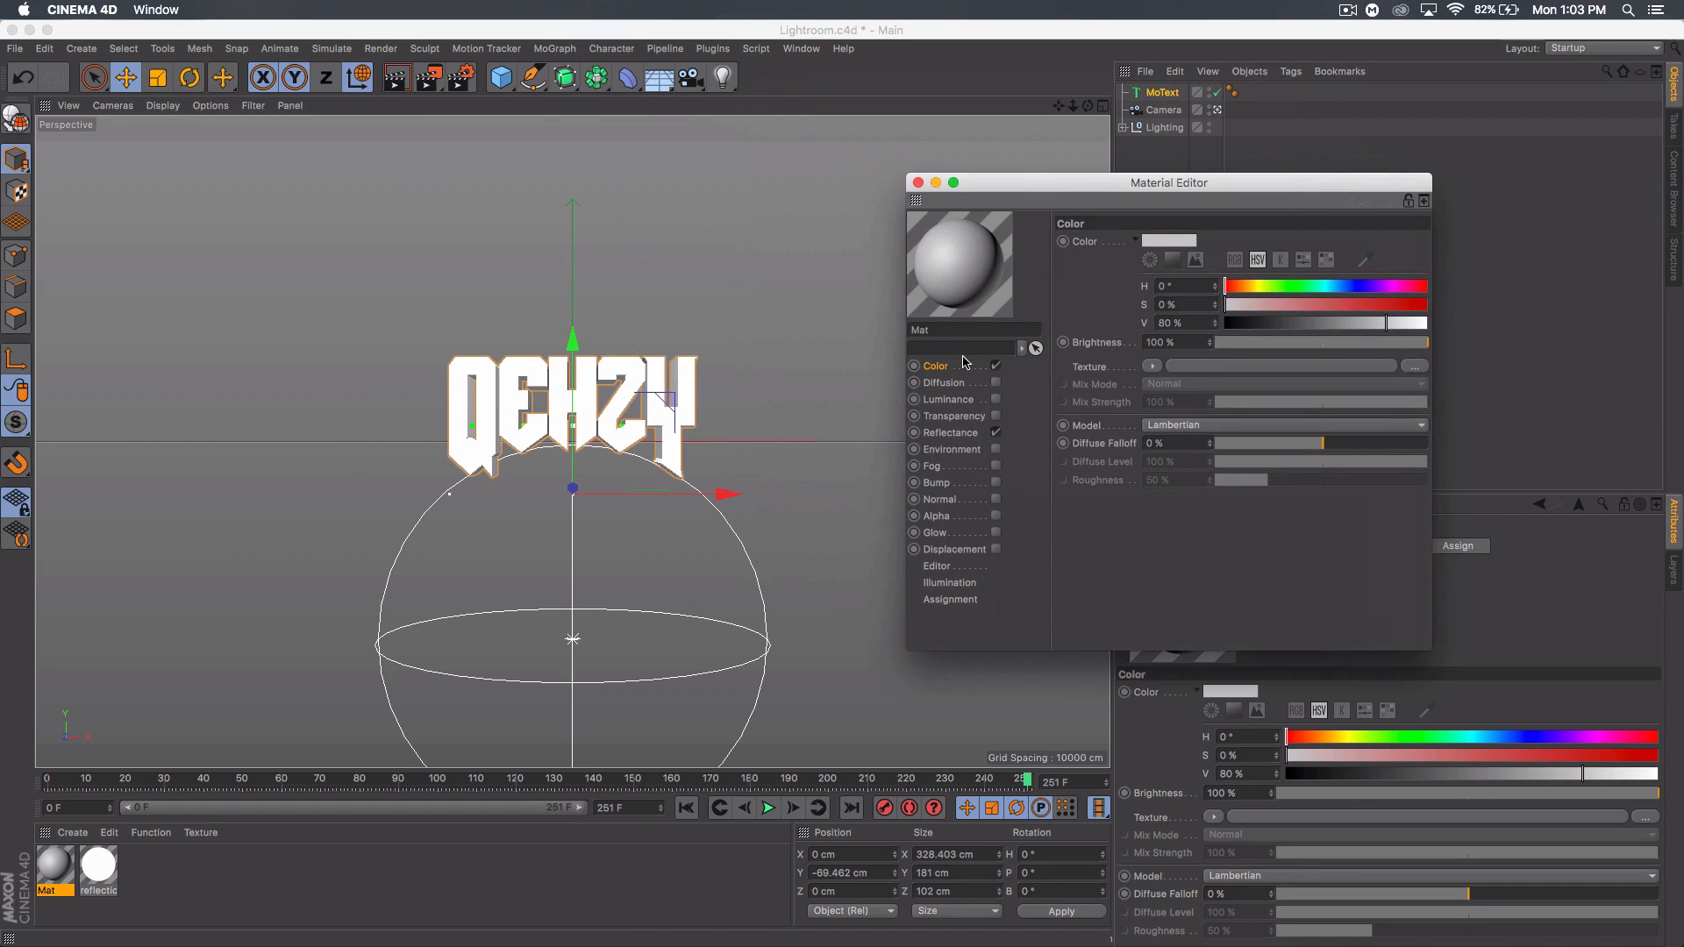
{"action": "right_click", "coordinate": [971, 244]}
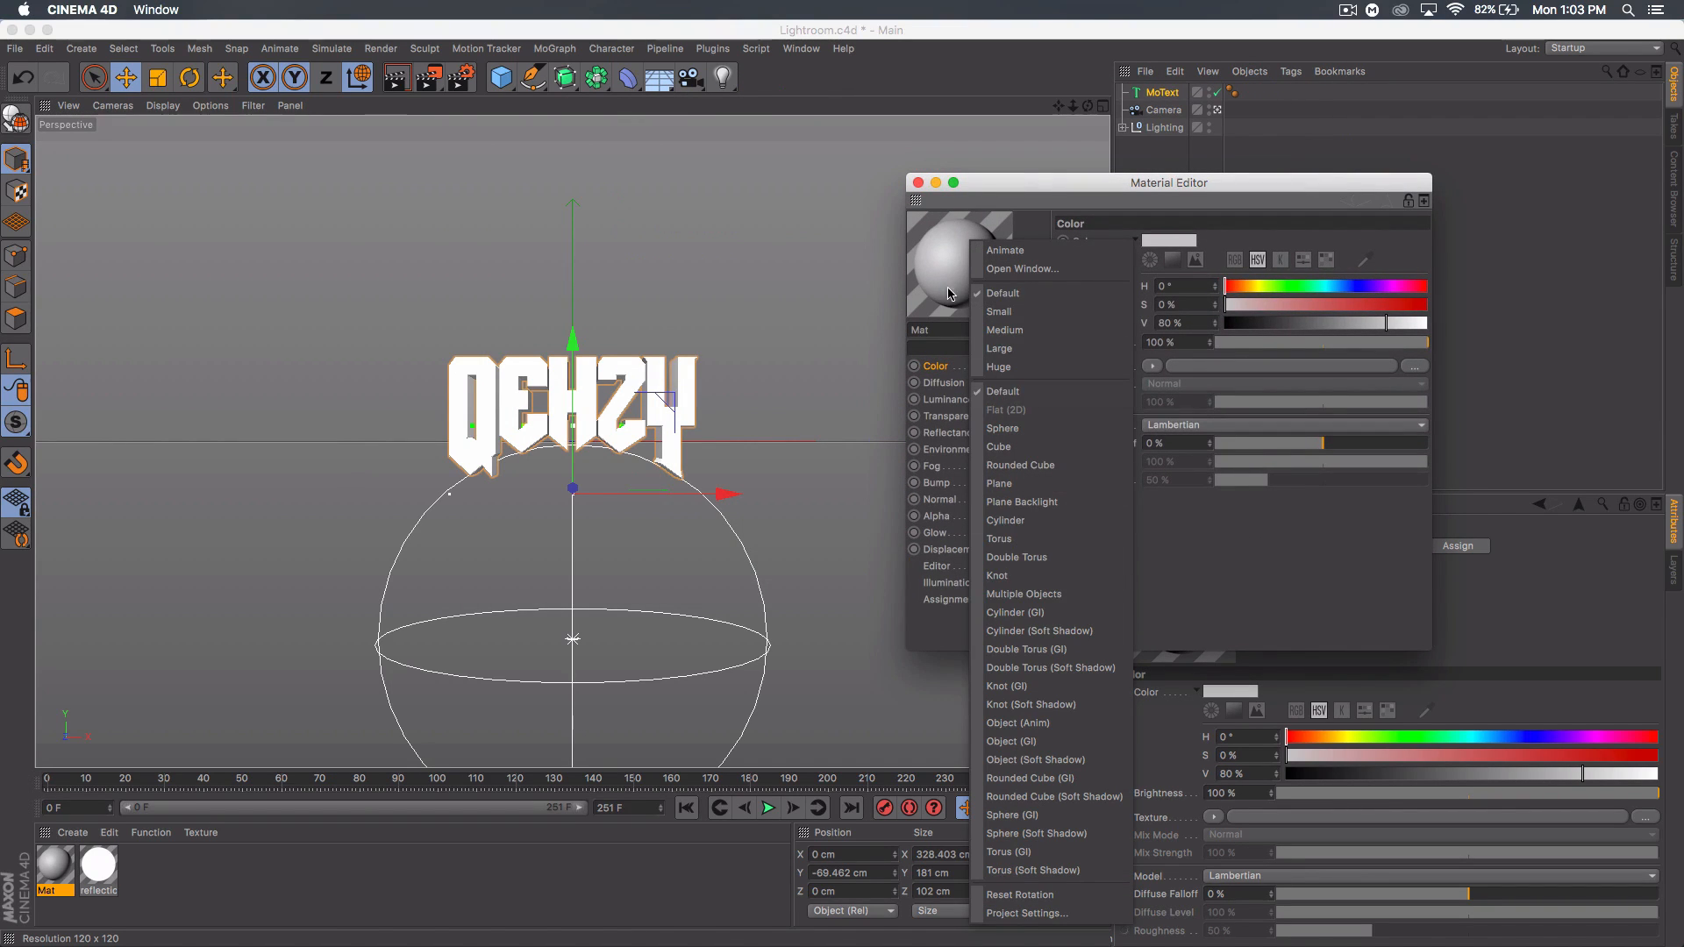
{"action": "left_click", "coordinate": [1033, 759]}
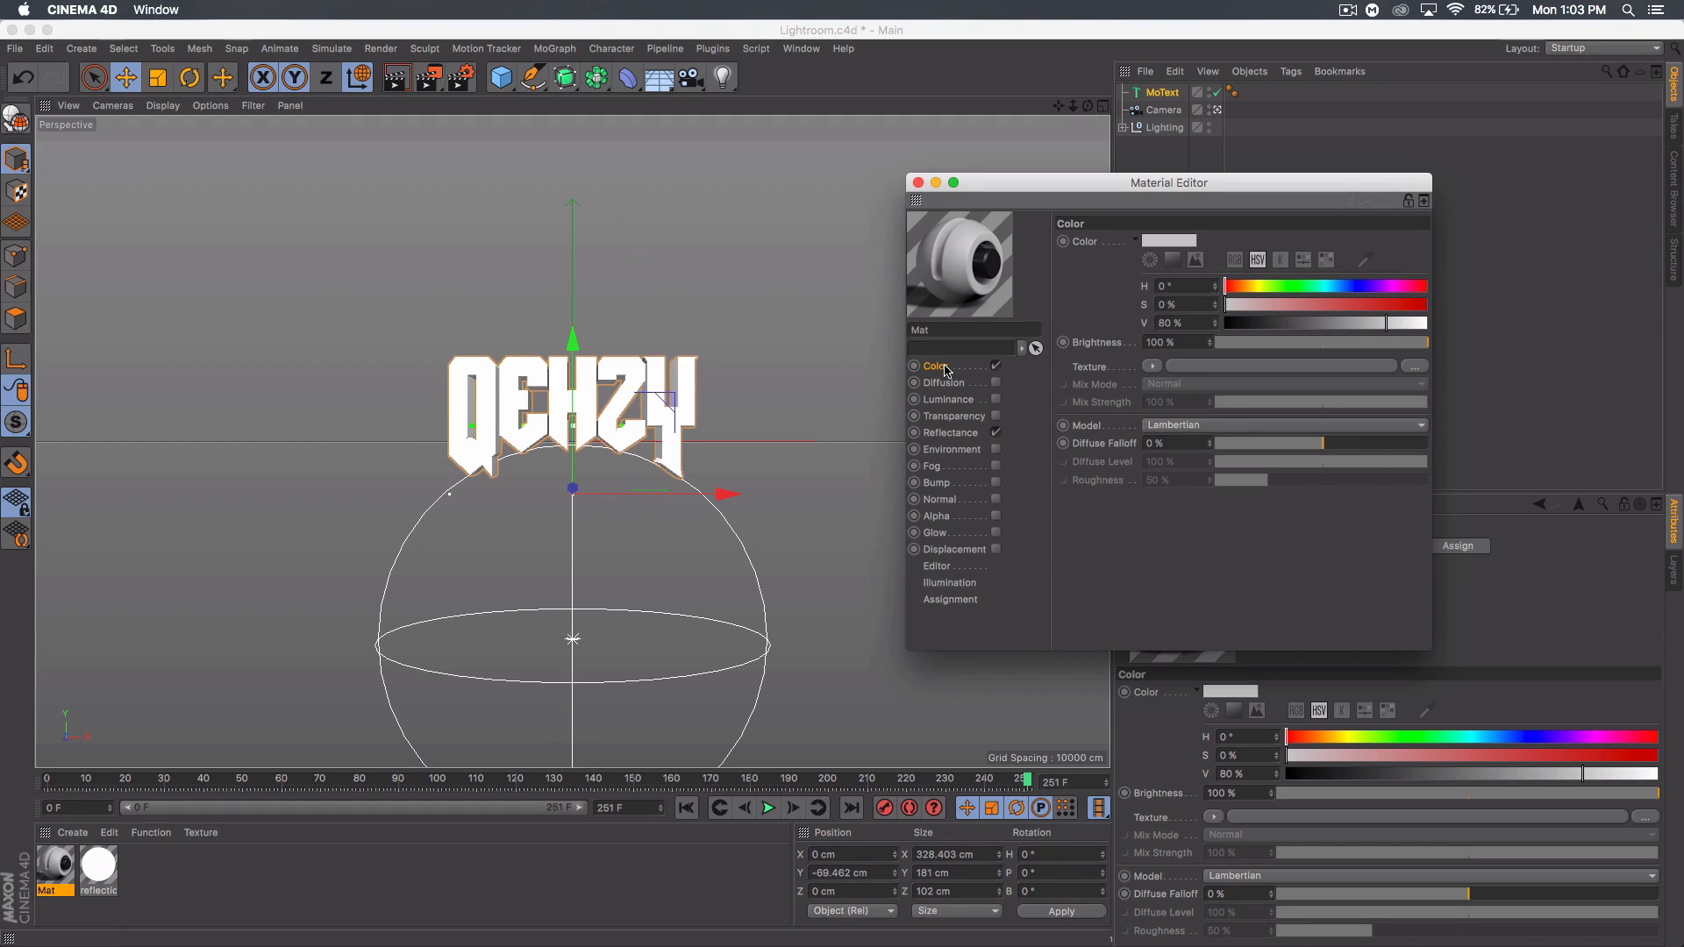
- Set the material's color value to 88% and add a Reflection (Legacy) layer at 16% opacity
{"action": "left_click", "coordinate": [1401, 324]}
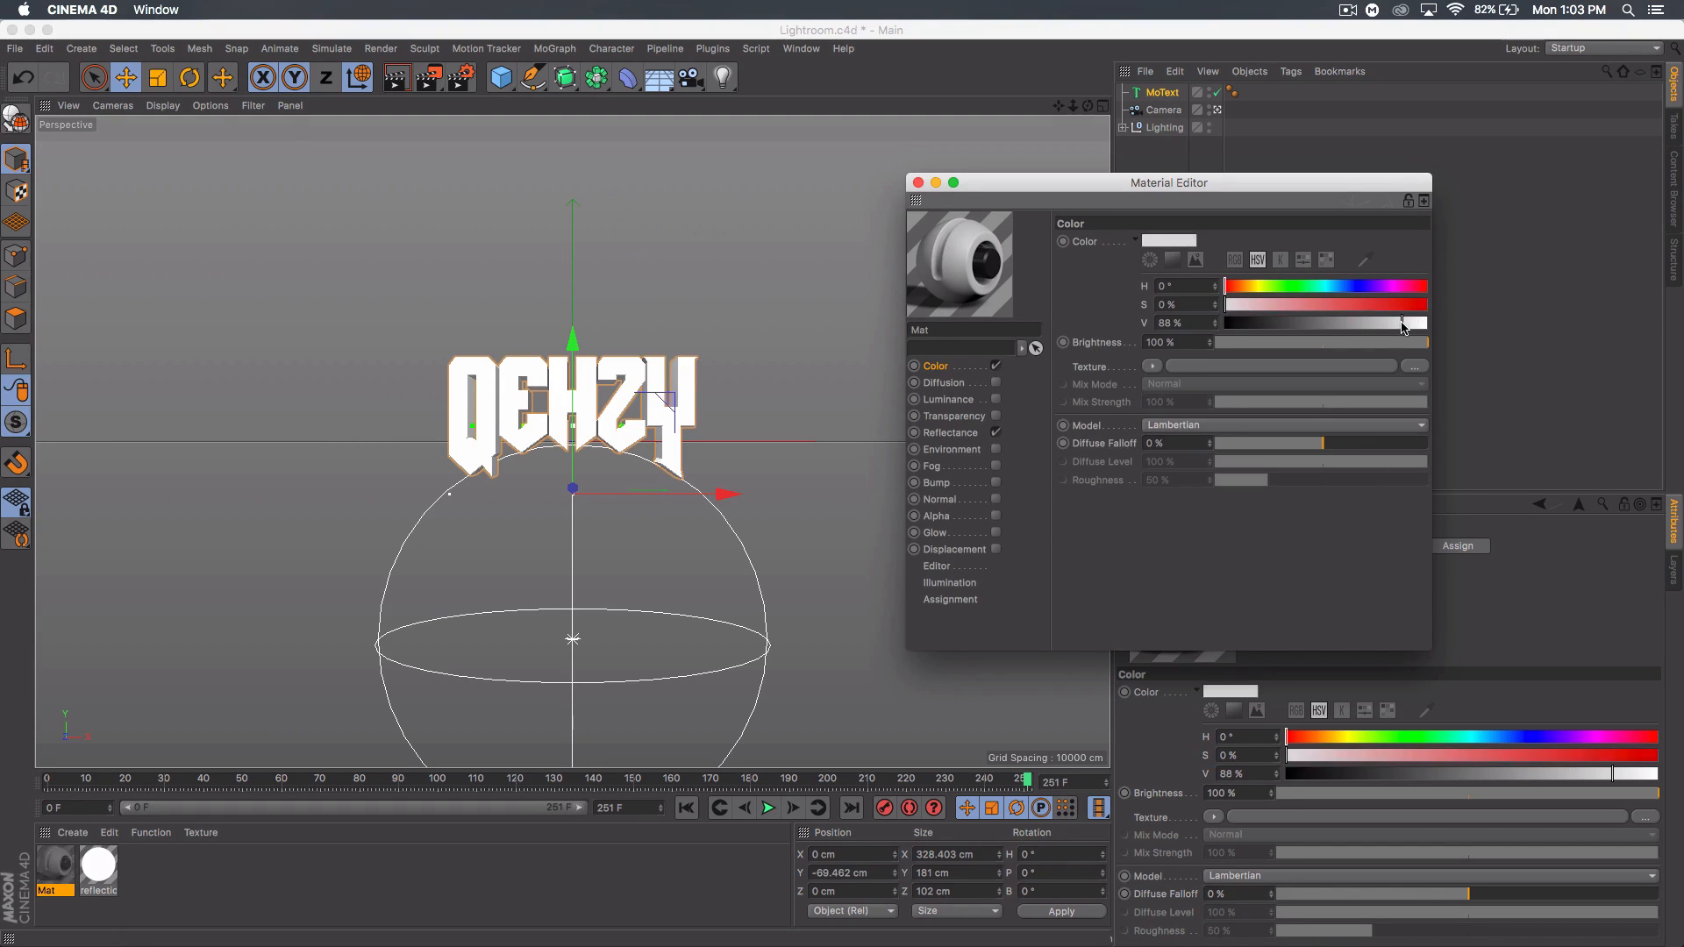
{"action": "left_click", "coordinate": [949, 433]}
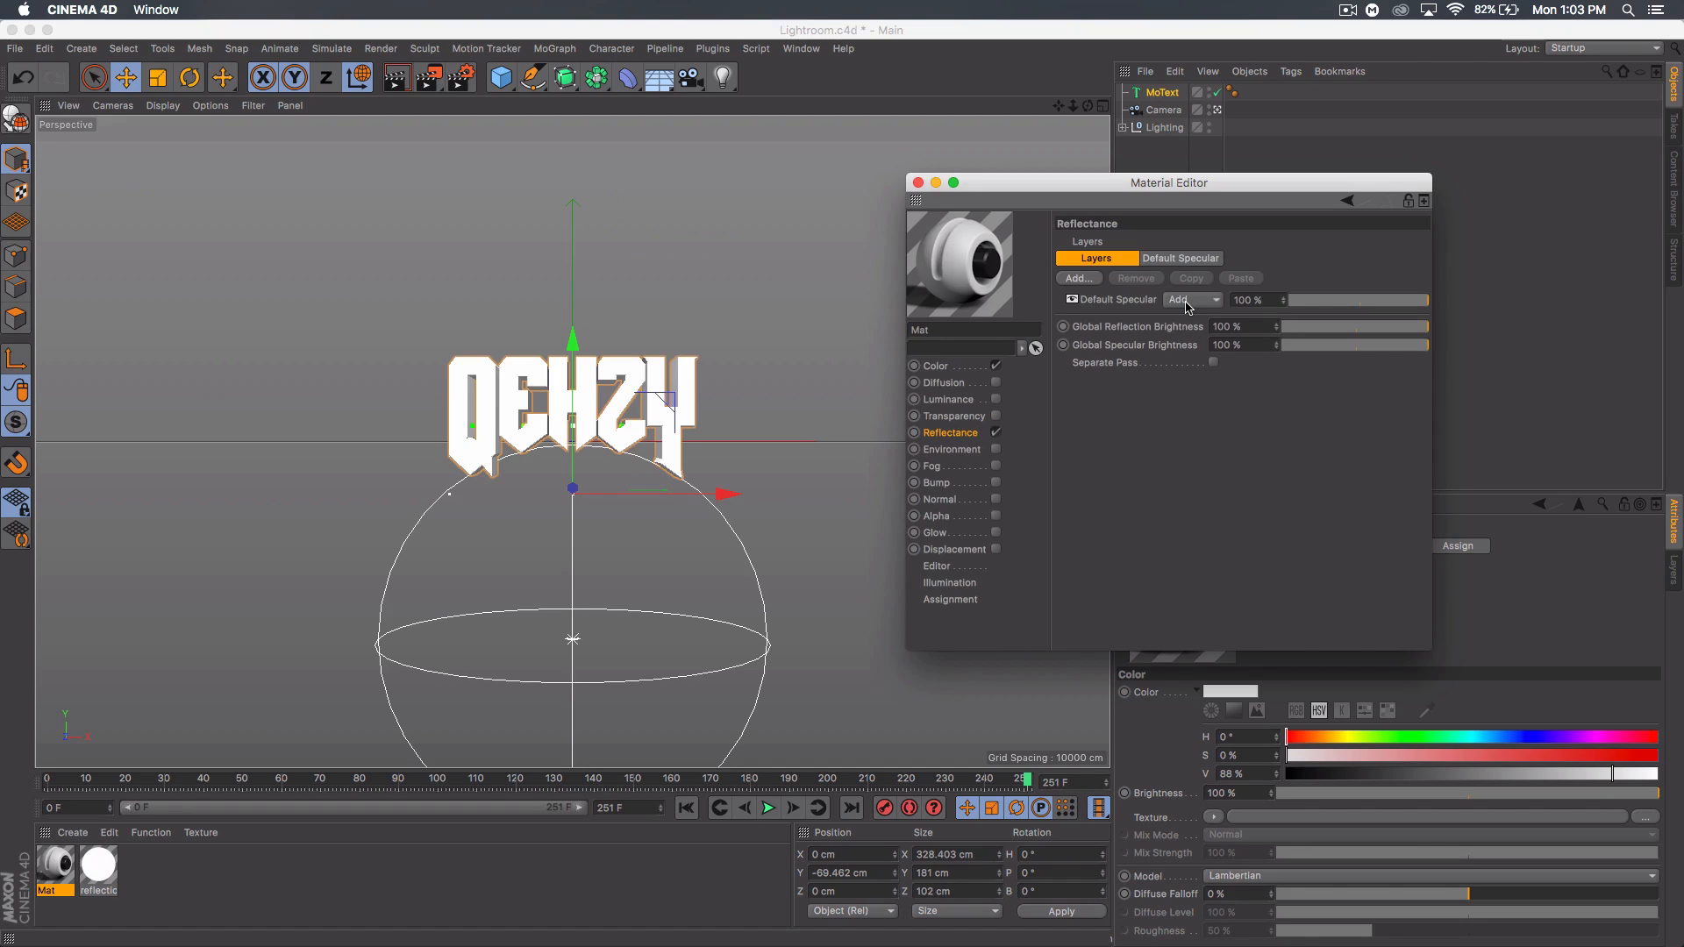
{"action": "left_click", "coordinate": [1085, 280]}
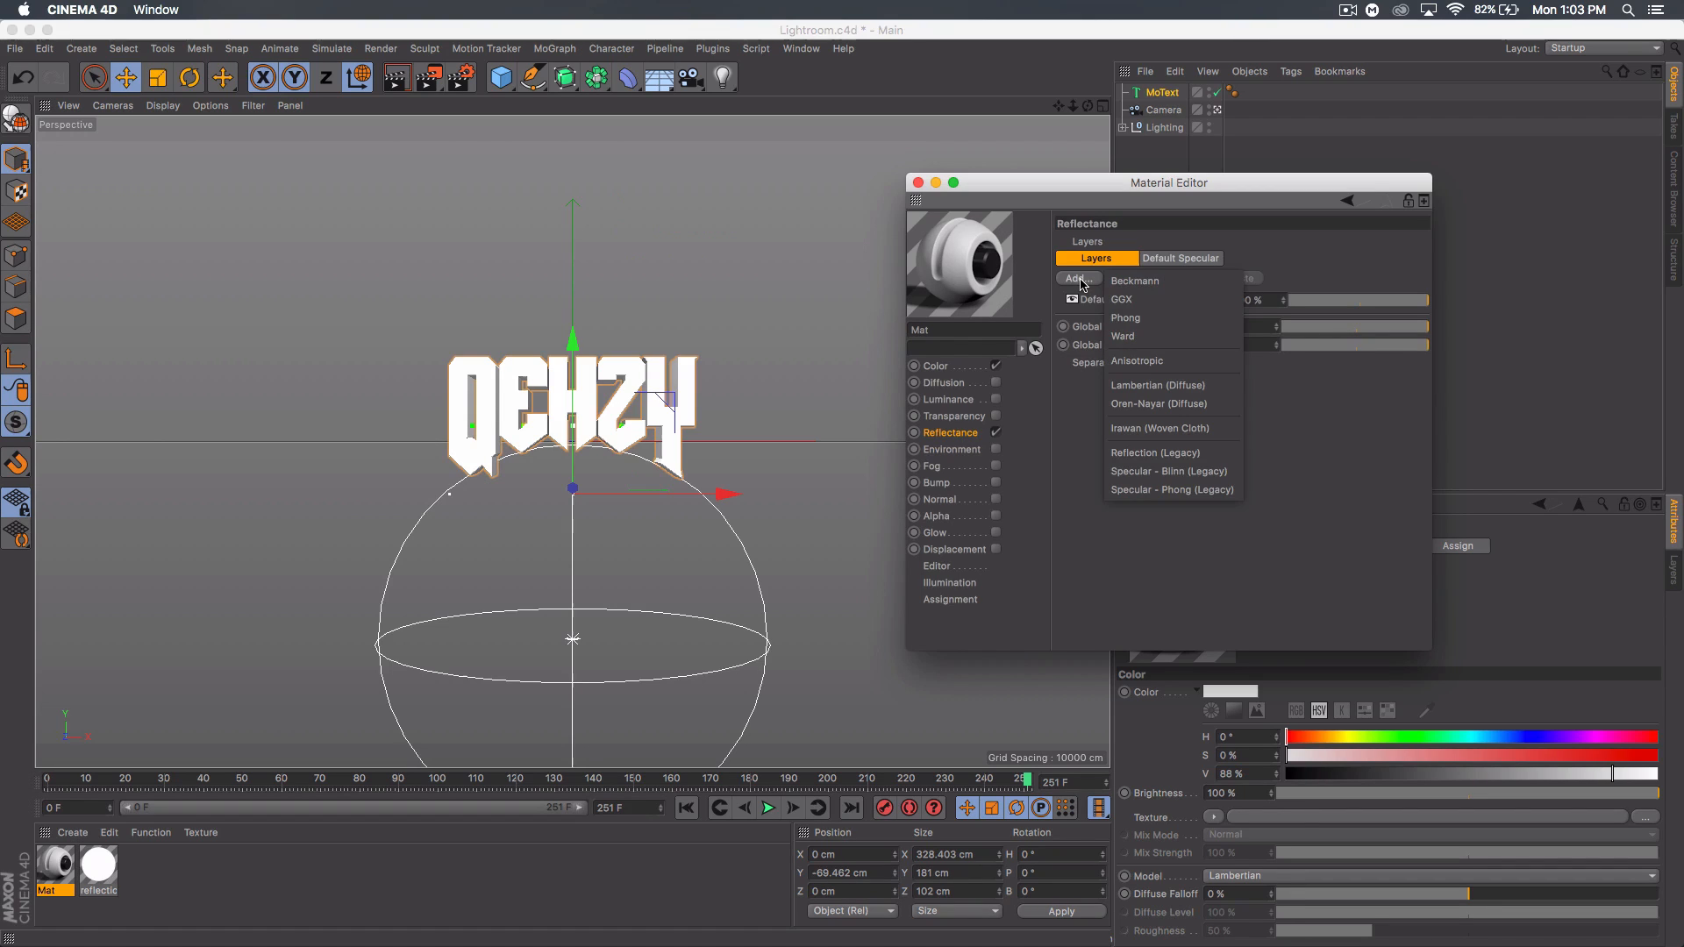
{"action": "left_click", "coordinate": [1170, 454]}
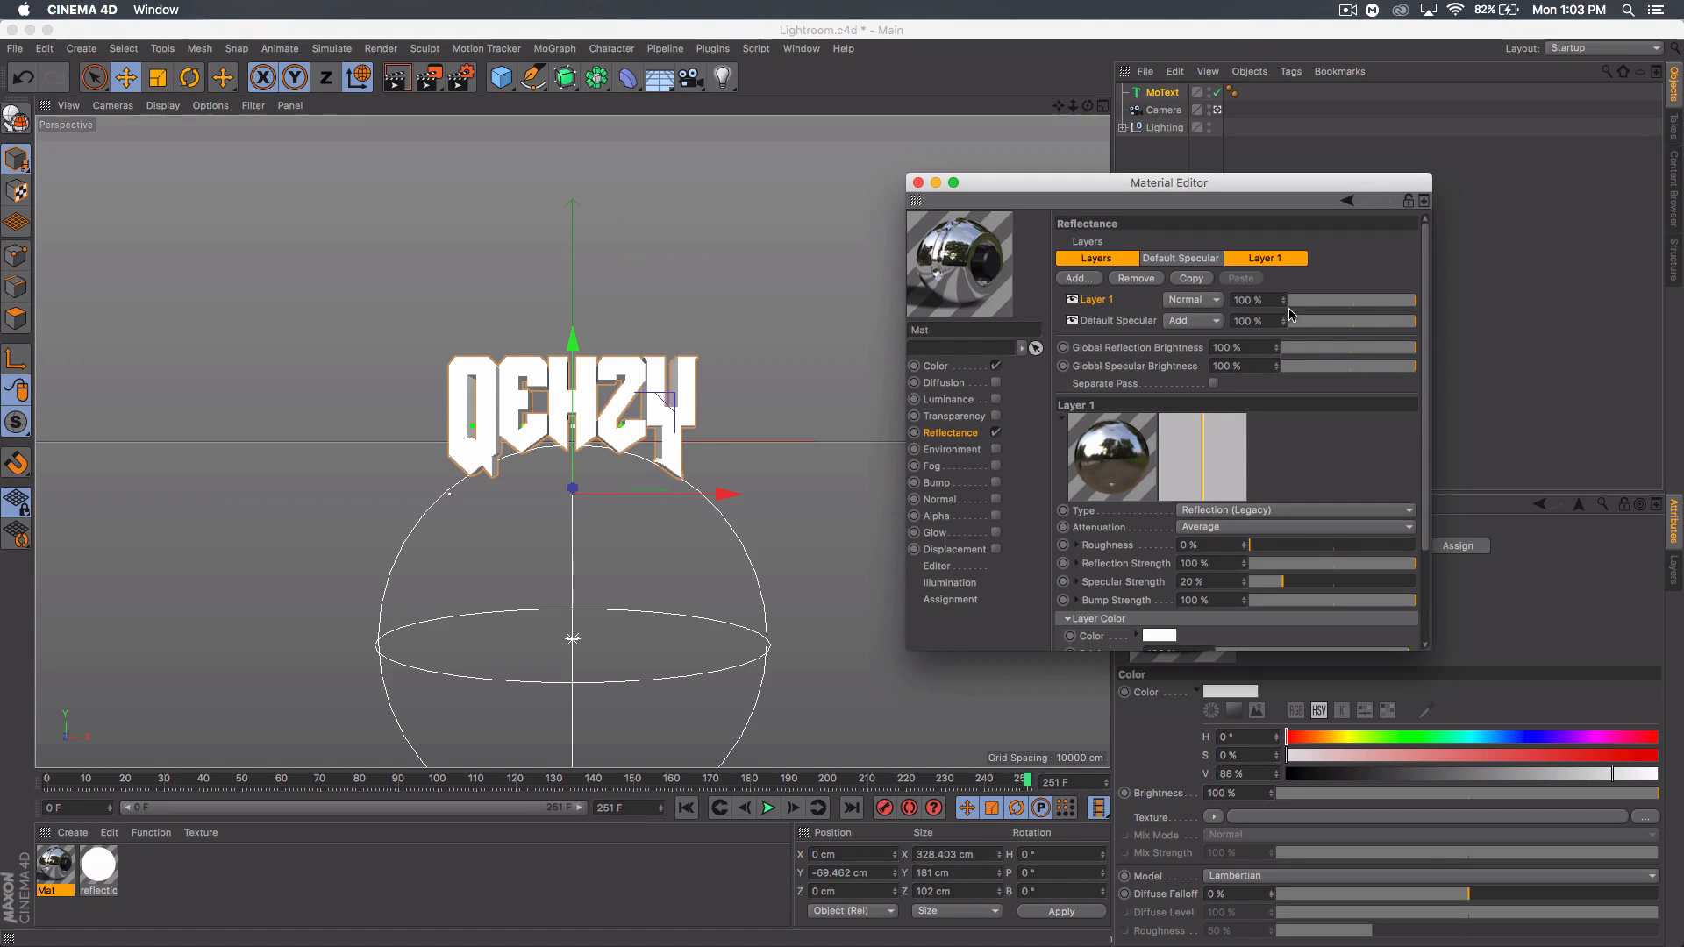
{"action": "left_click_drag", "start_coordinate": [1346, 307], "coordinate": [1324, 304]}
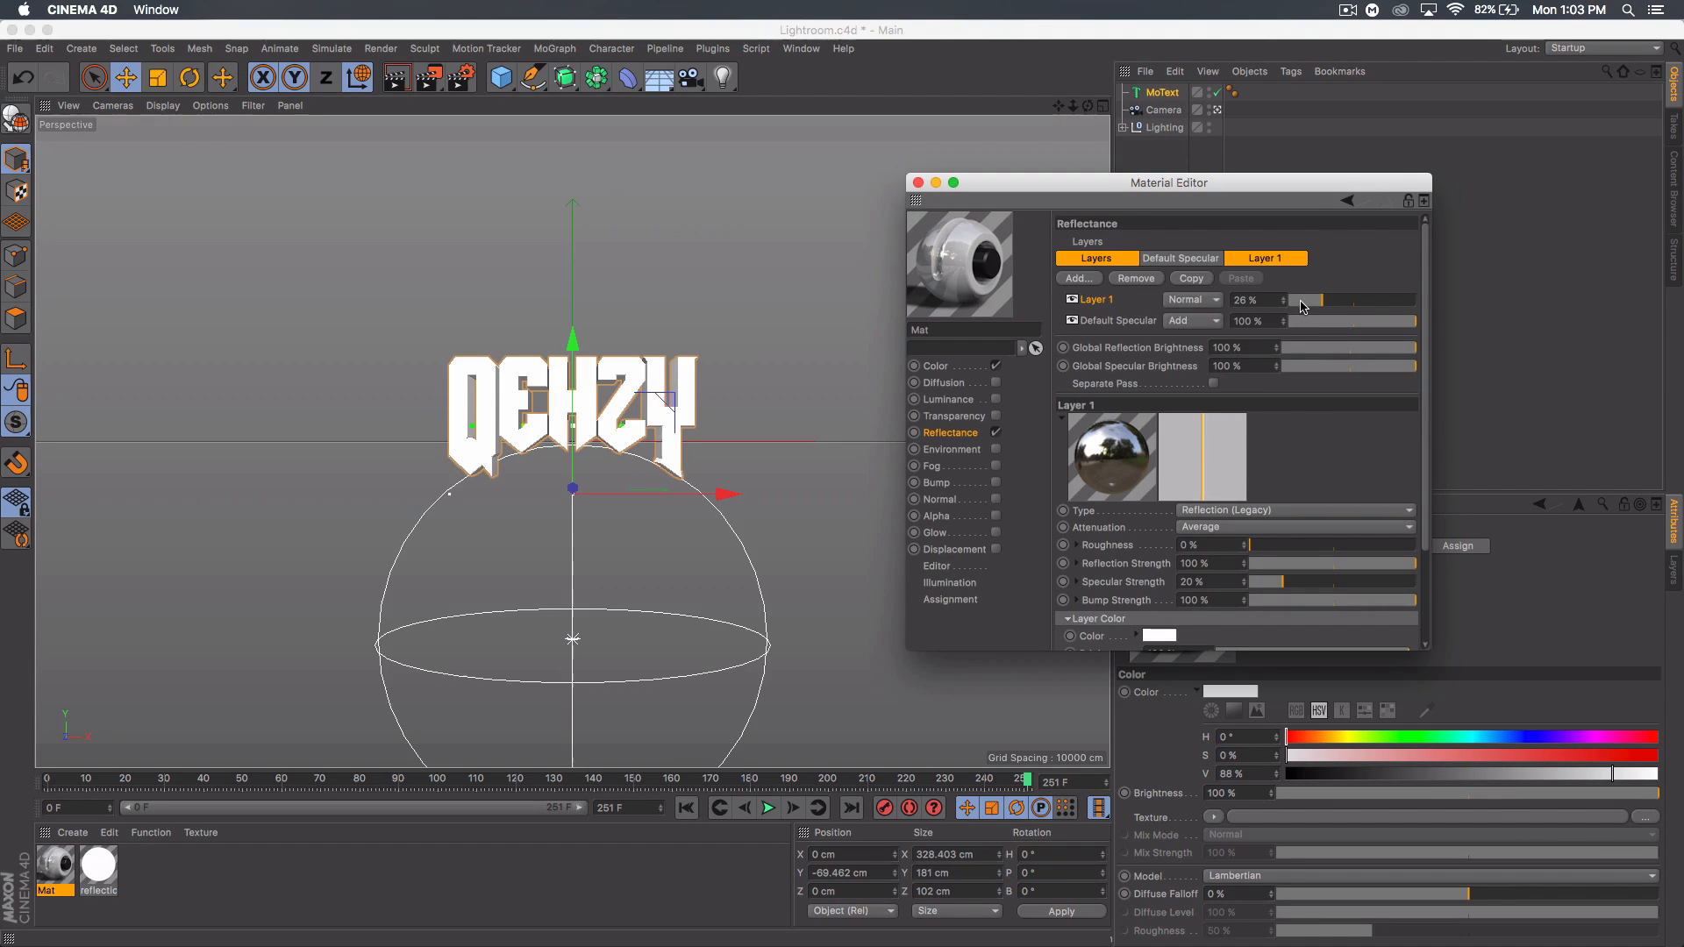
{"action": "left_click", "coordinate": [1309, 303]}
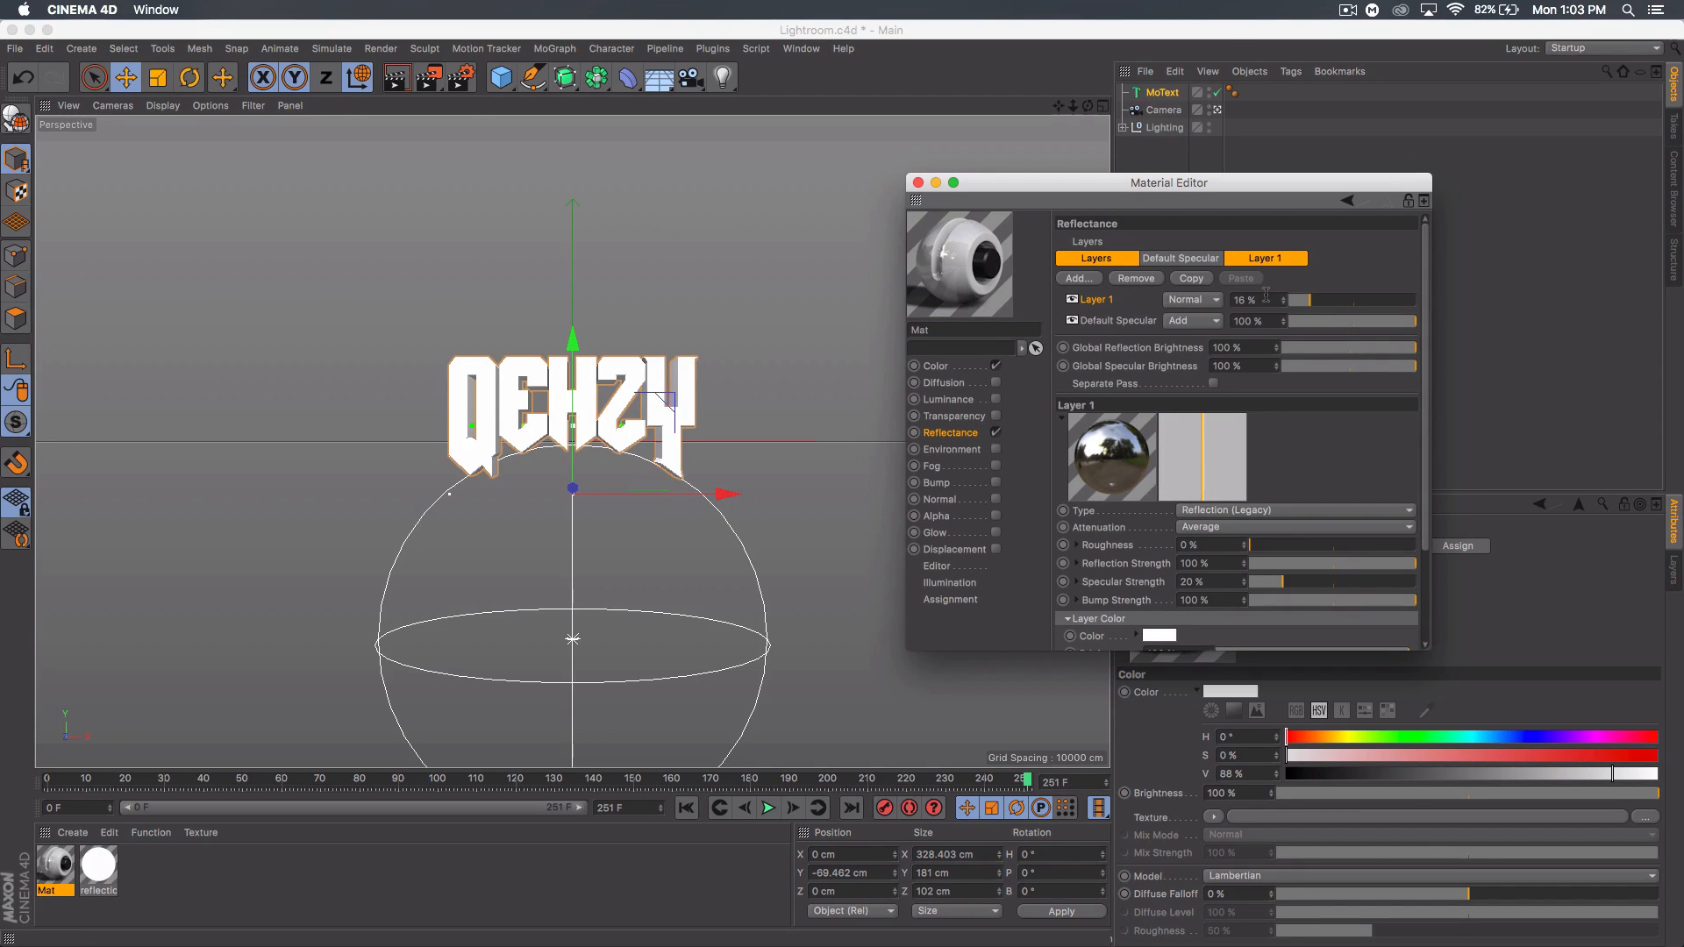
{"action": "left_click", "coordinate": [918, 182]}
- Apply the new material to the MoText object and make the text object editable
{"action": "left_click_drag", "start_coordinate": [58, 865], "coordinate": [1165, 95]}
{"action": "left_click", "coordinate": [1164, 96]}
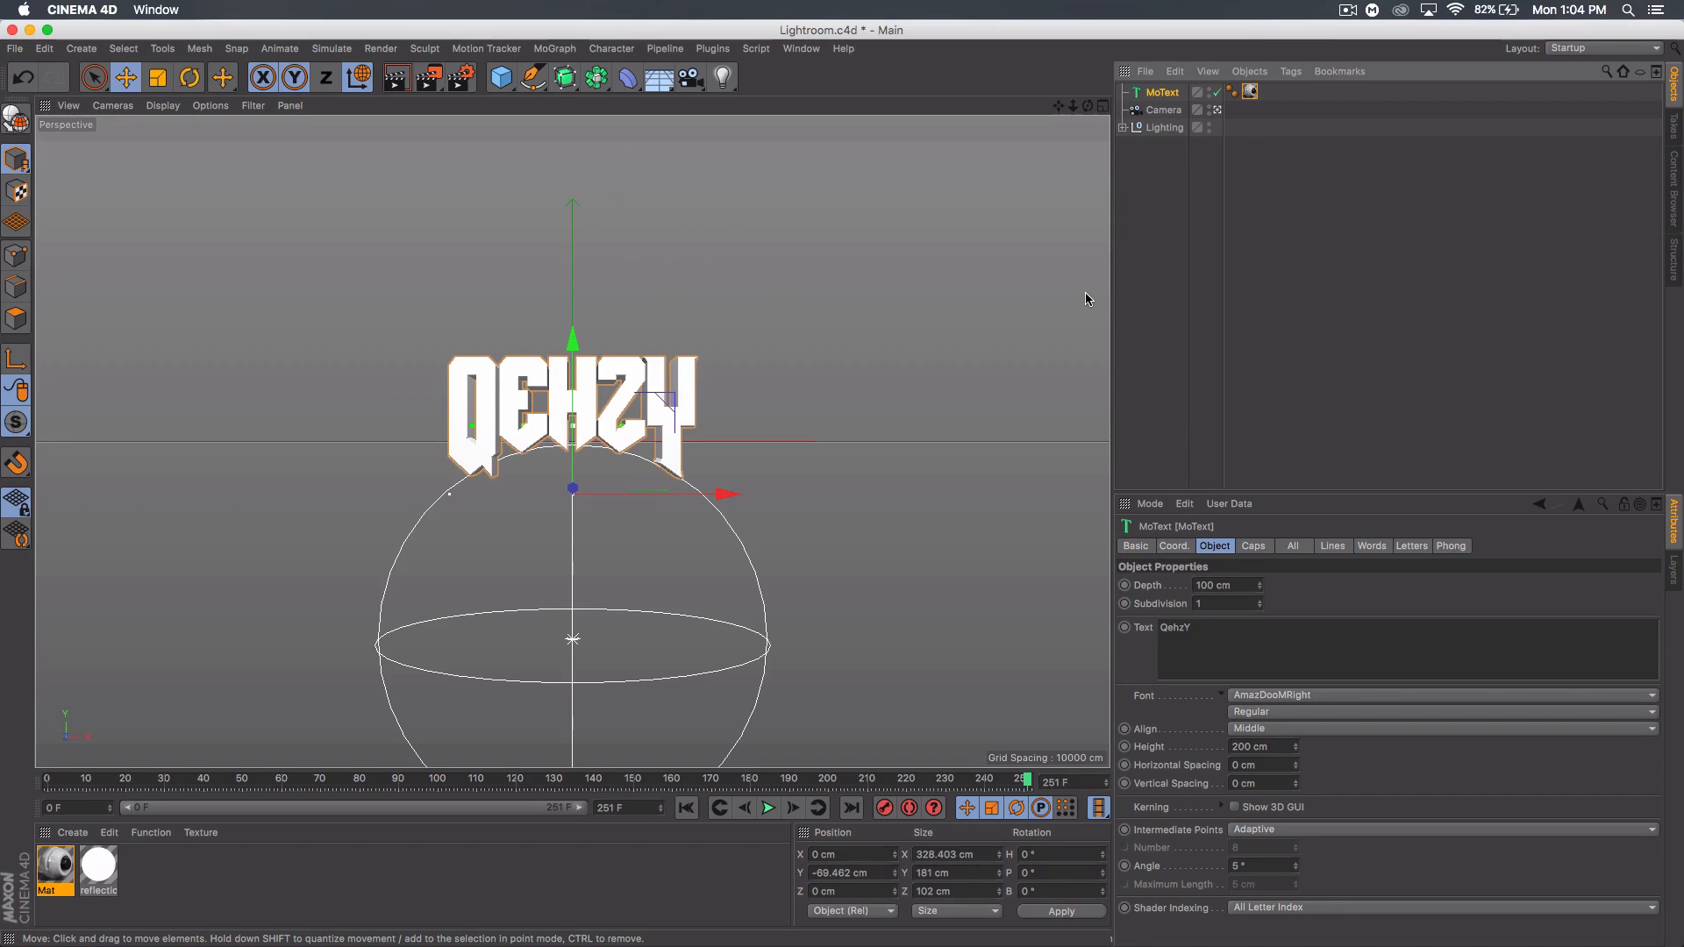
{"action": "key", "text": "c"}
- Transfer the material tag to the nested QehzY group, move that group to the top level and delete the leftover MoText parents
{"action": "left_click", "coordinate": [1123, 92]}
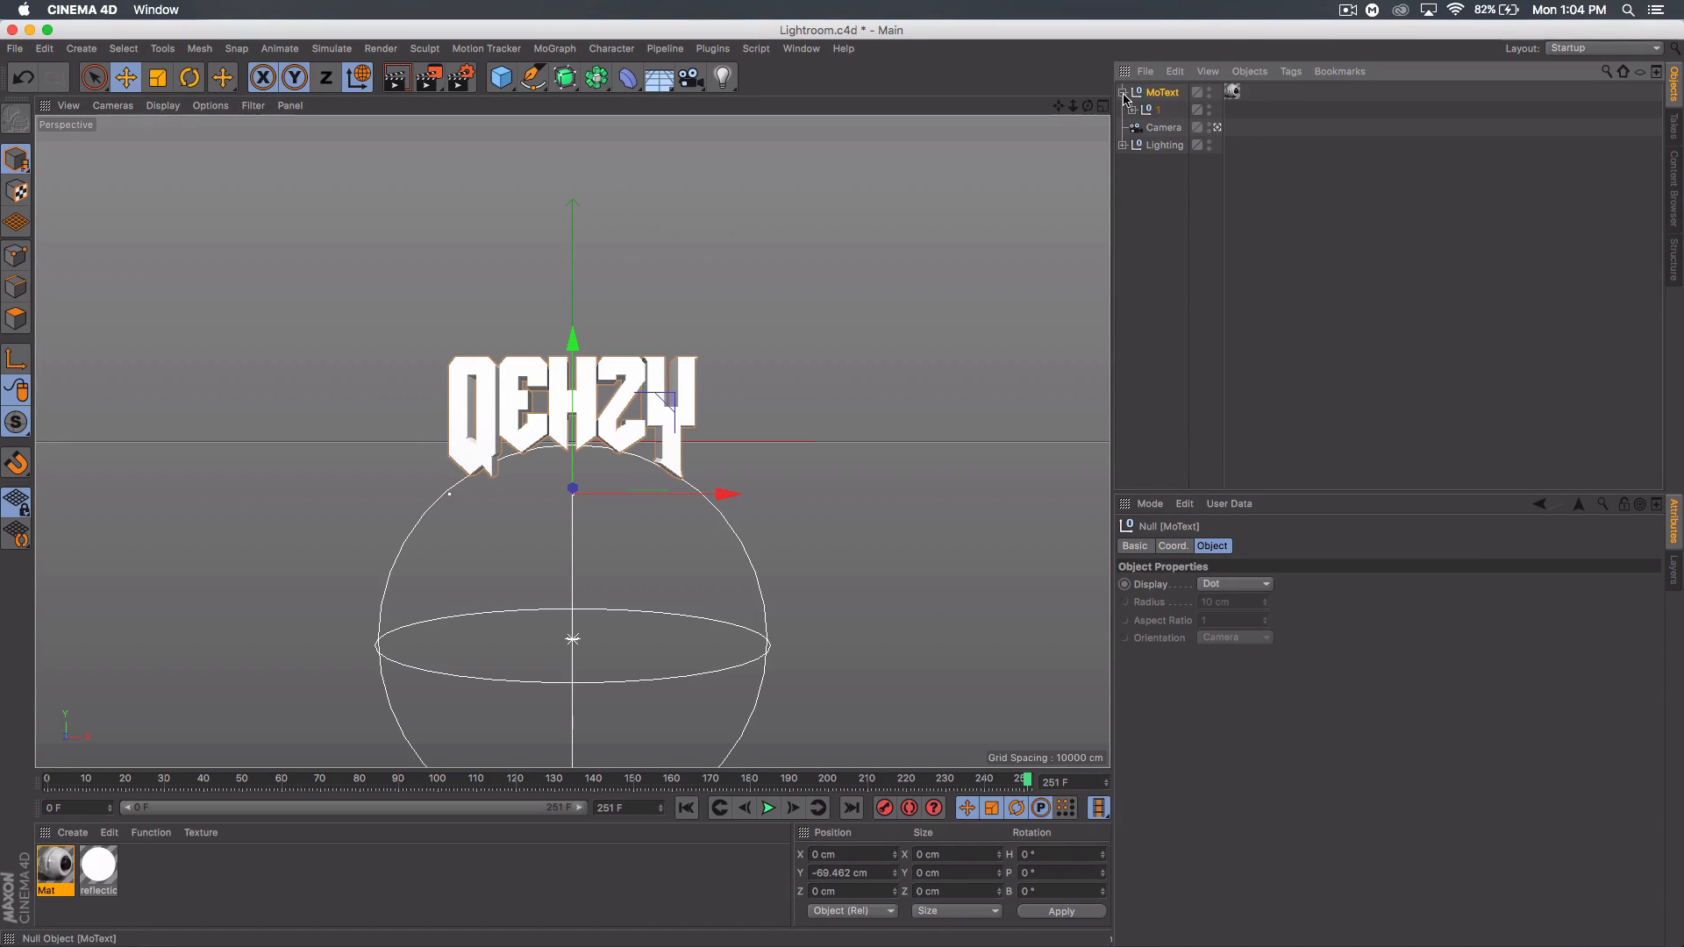
{"action": "left_click", "coordinate": [1131, 112]}
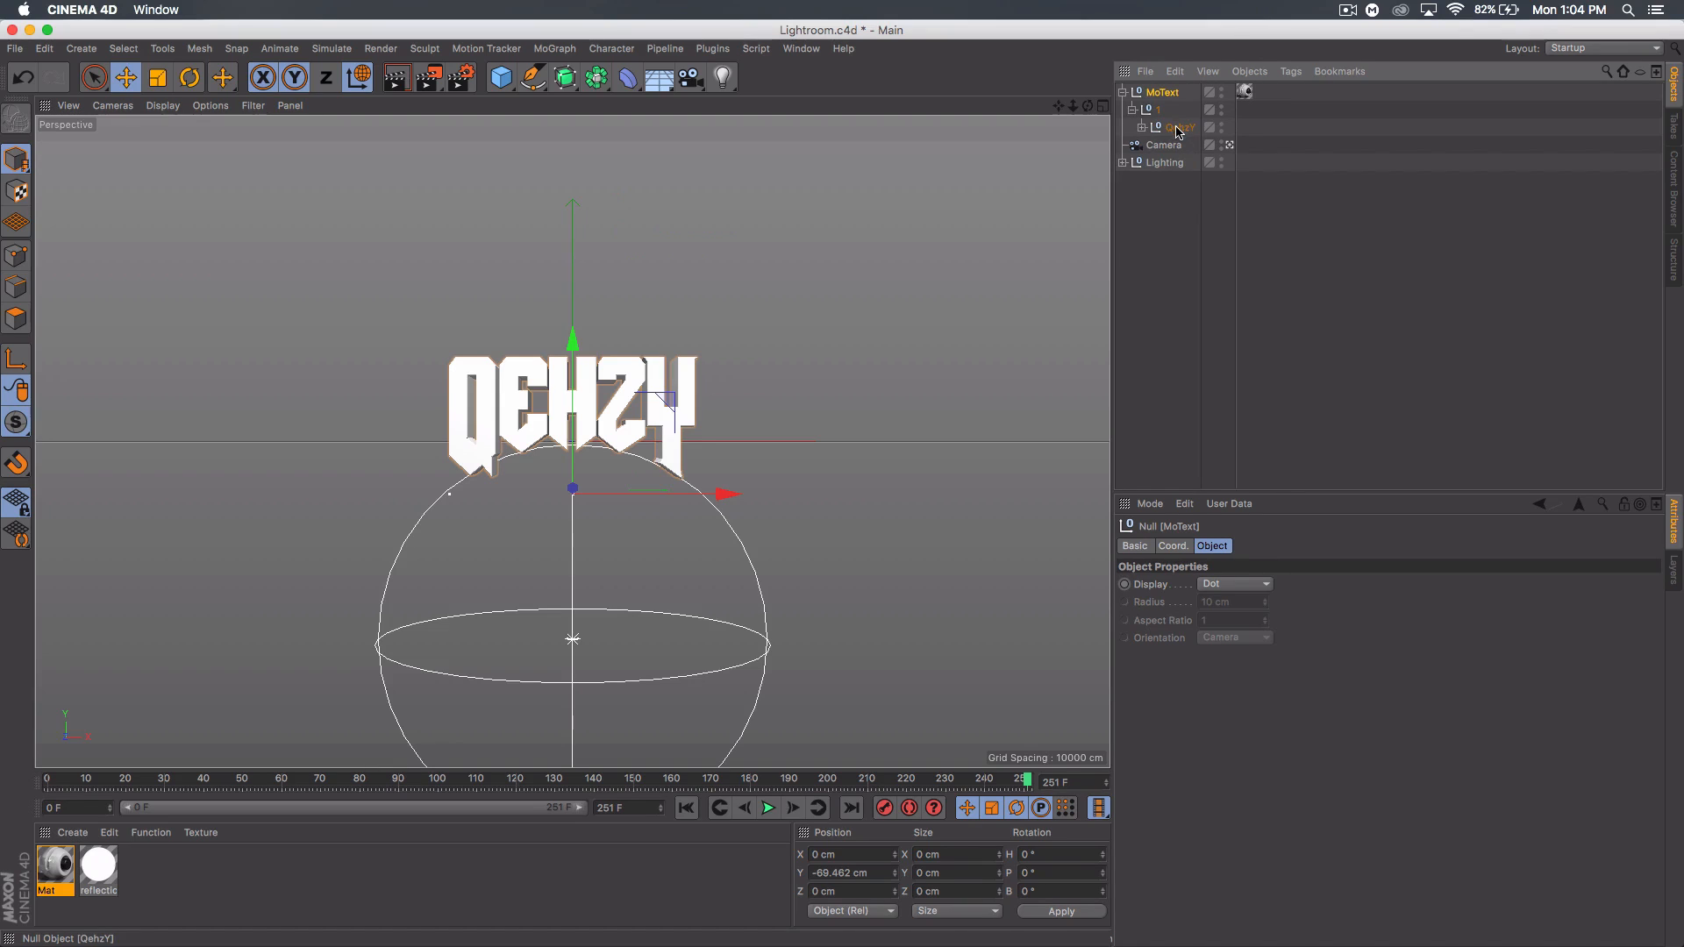
{"action": "left_click_drag", "start_coordinate": [1245, 92], "coordinate": [1159, 87]}
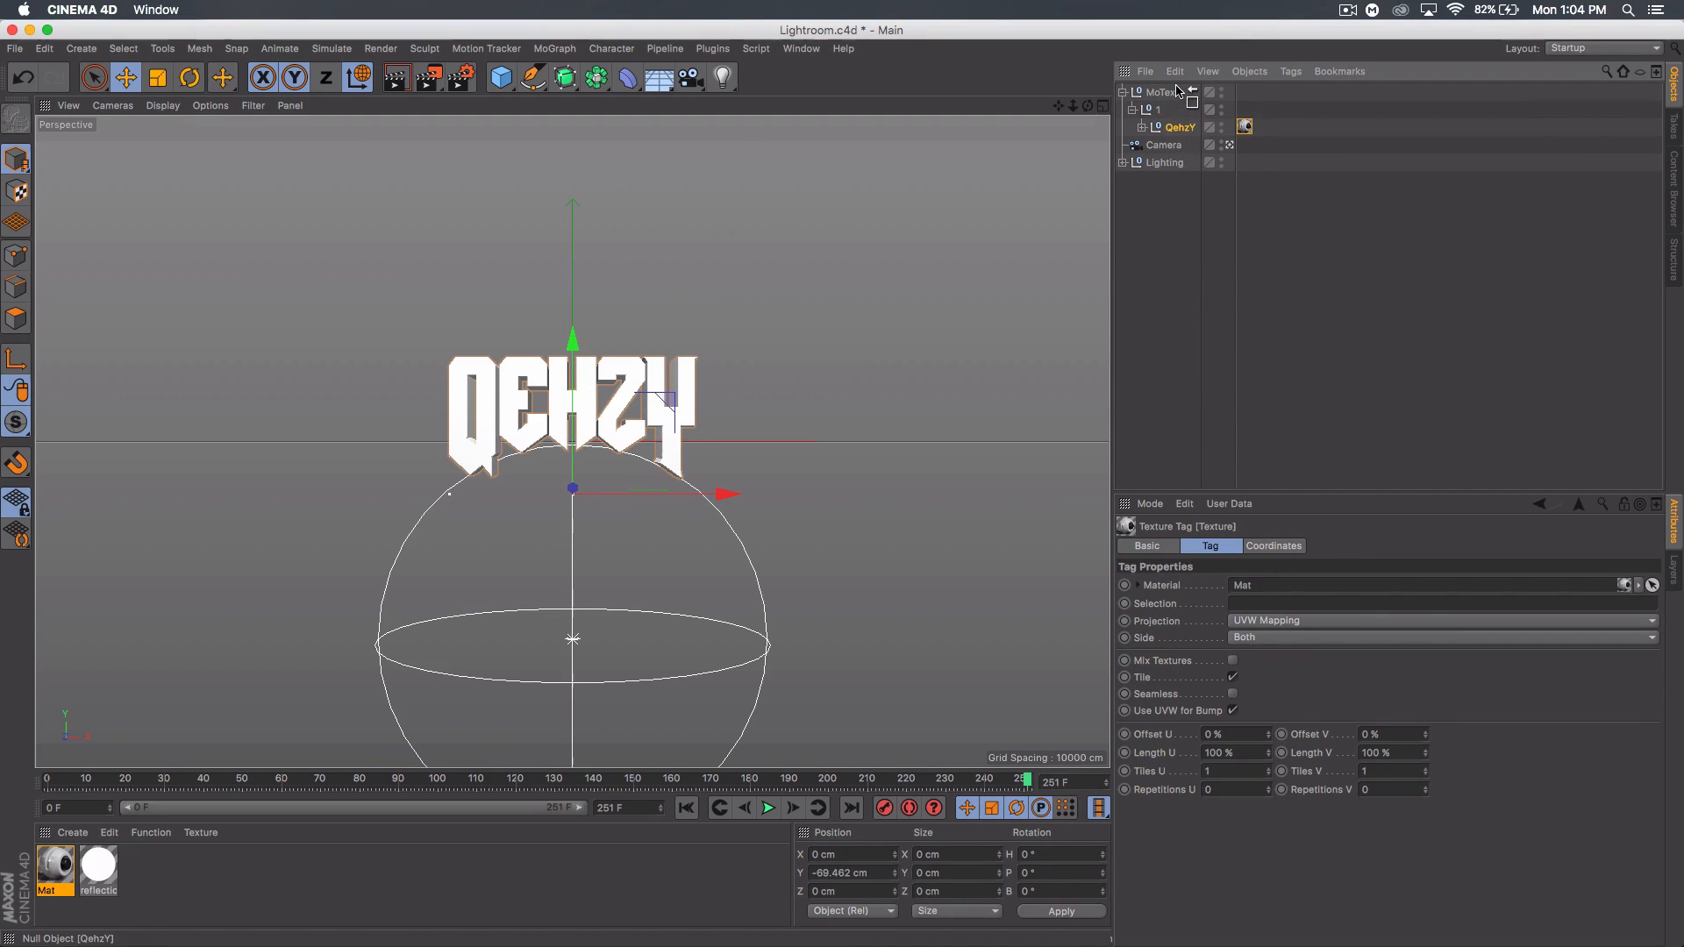
{"action": "left_click", "coordinate": [1160, 111]}
{"action": "key", "text": "BackSpace"}
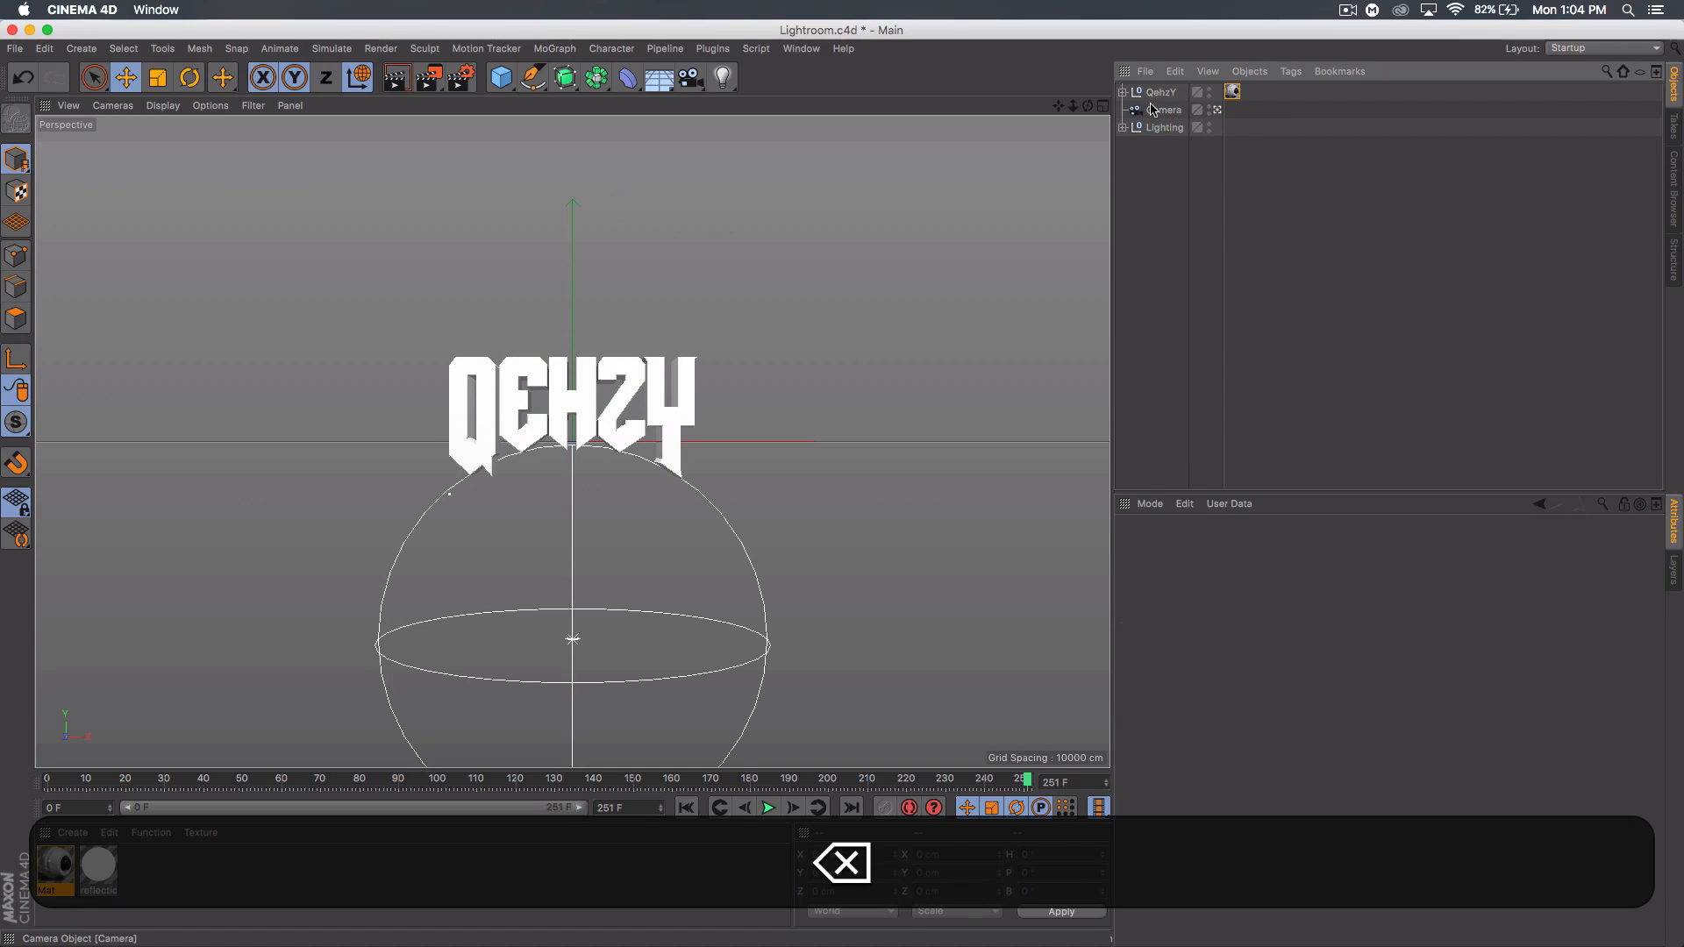
- Move the letters e, h and z of the QehzY group slightly down along the Y axis
{"action": "left_click", "coordinate": [1122, 92]}
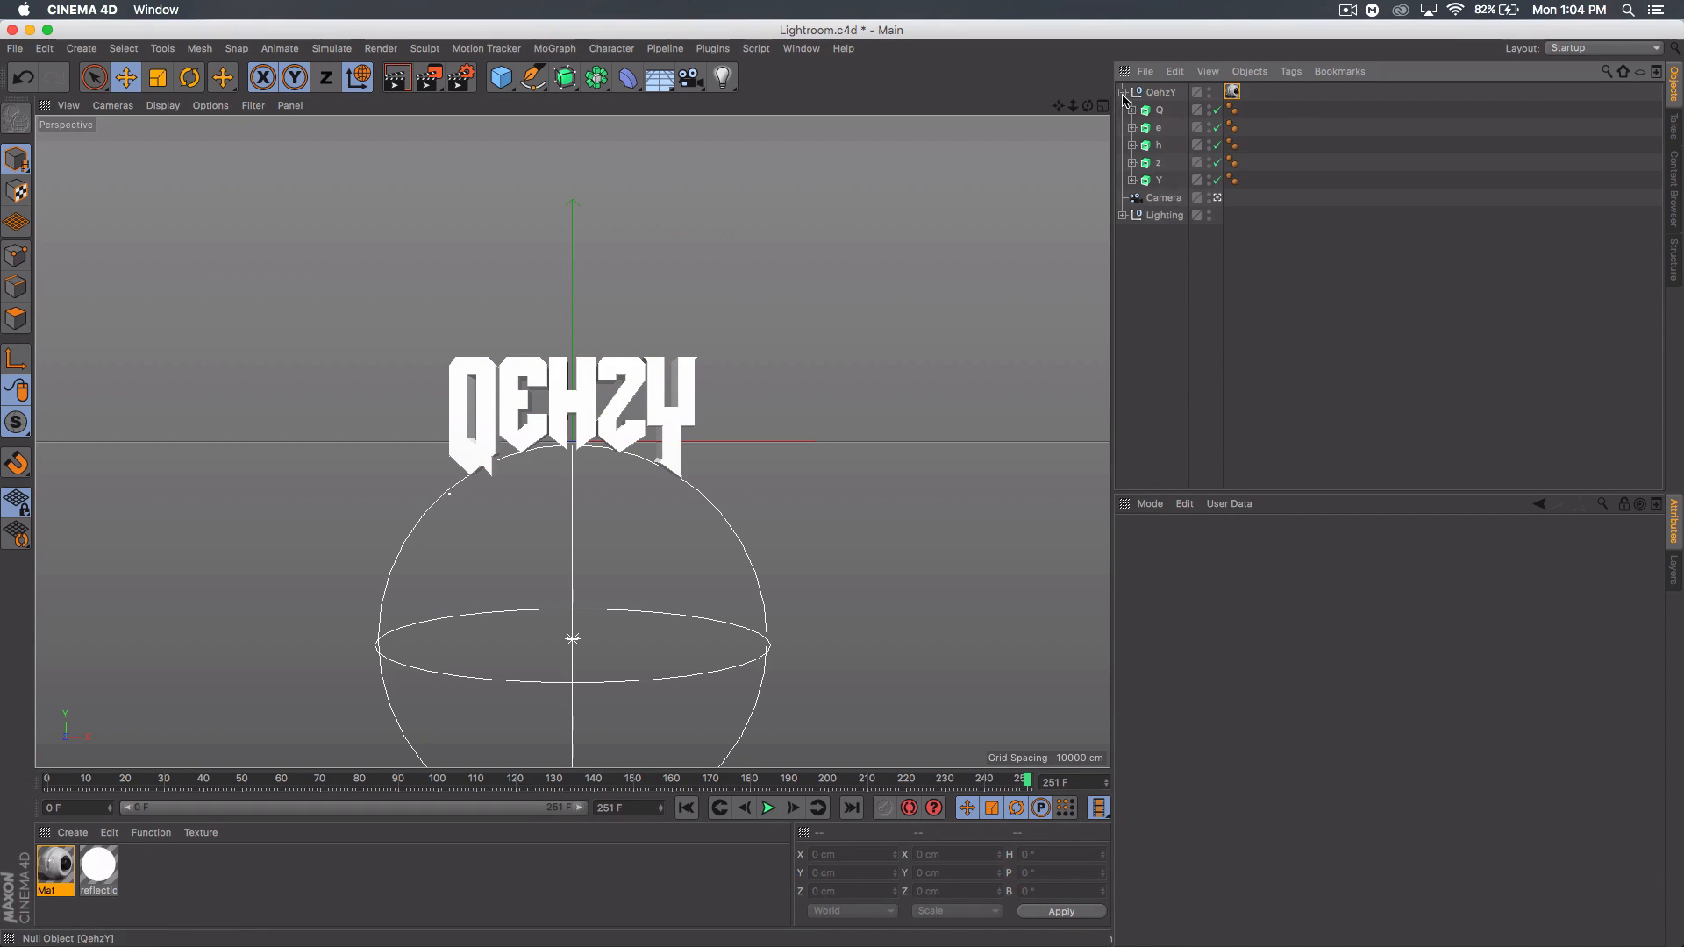
{"action": "left_click", "coordinate": [1158, 128]}
{"action": "left_click", "coordinate": [1158, 163], "text": "shift"}
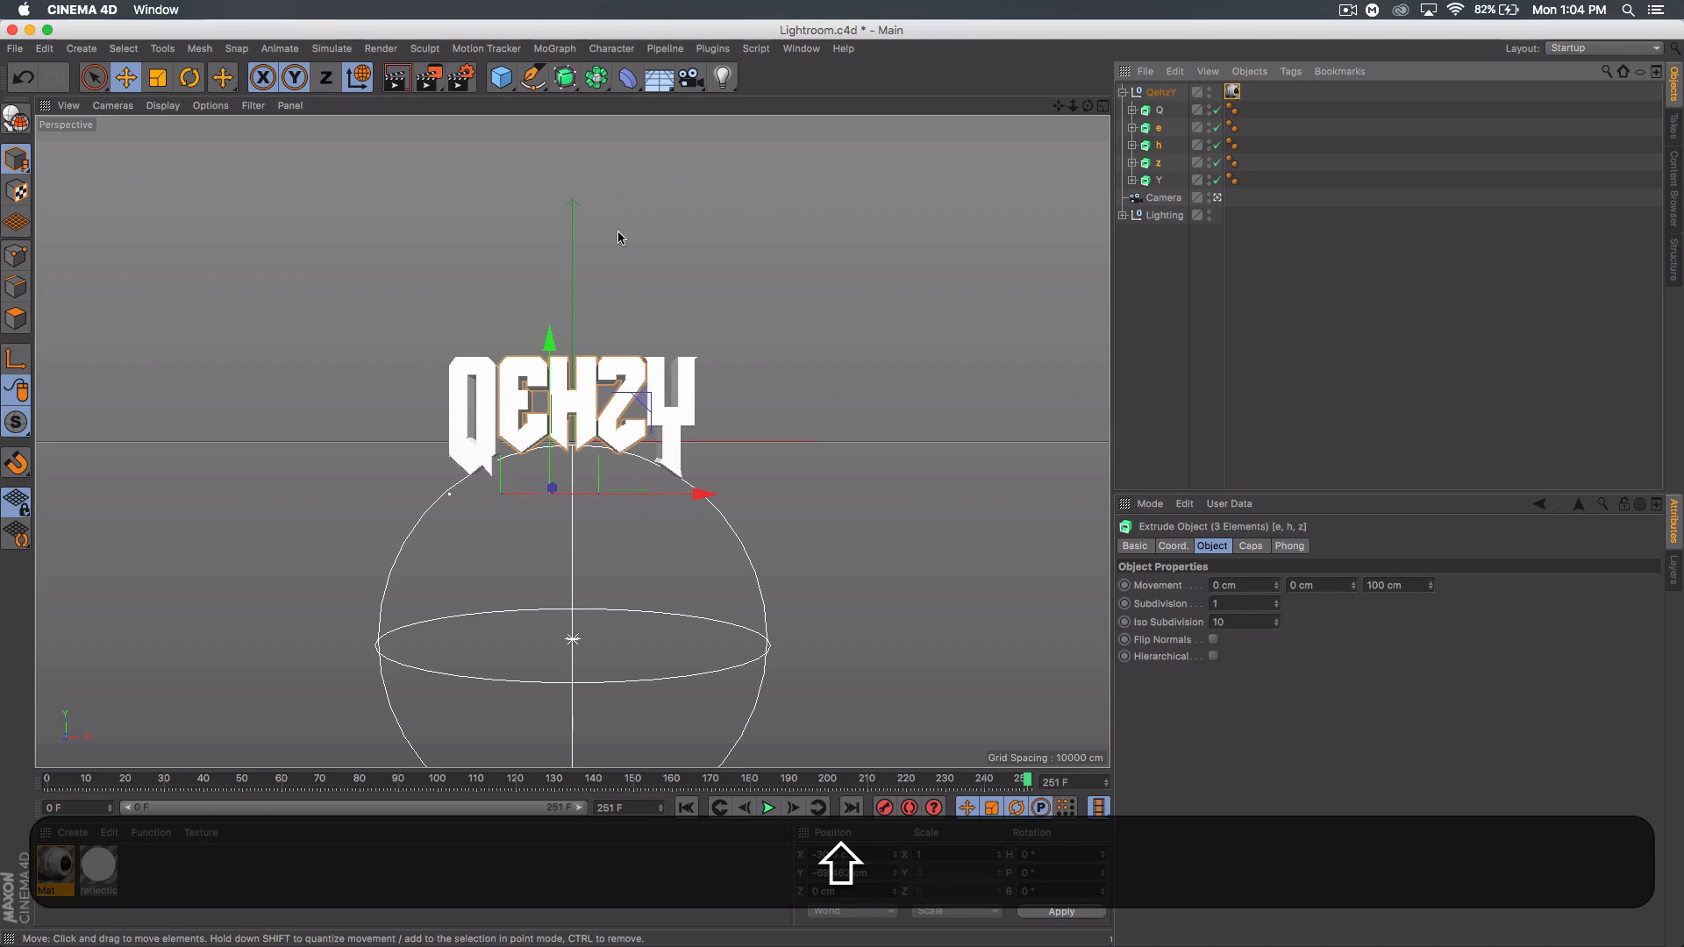
{"action": "left_click_drag", "start_coordinate": [553, 342], "coordinate": [553, 353]}
{"action": "left_click", "coordinate": [1161, 318]}
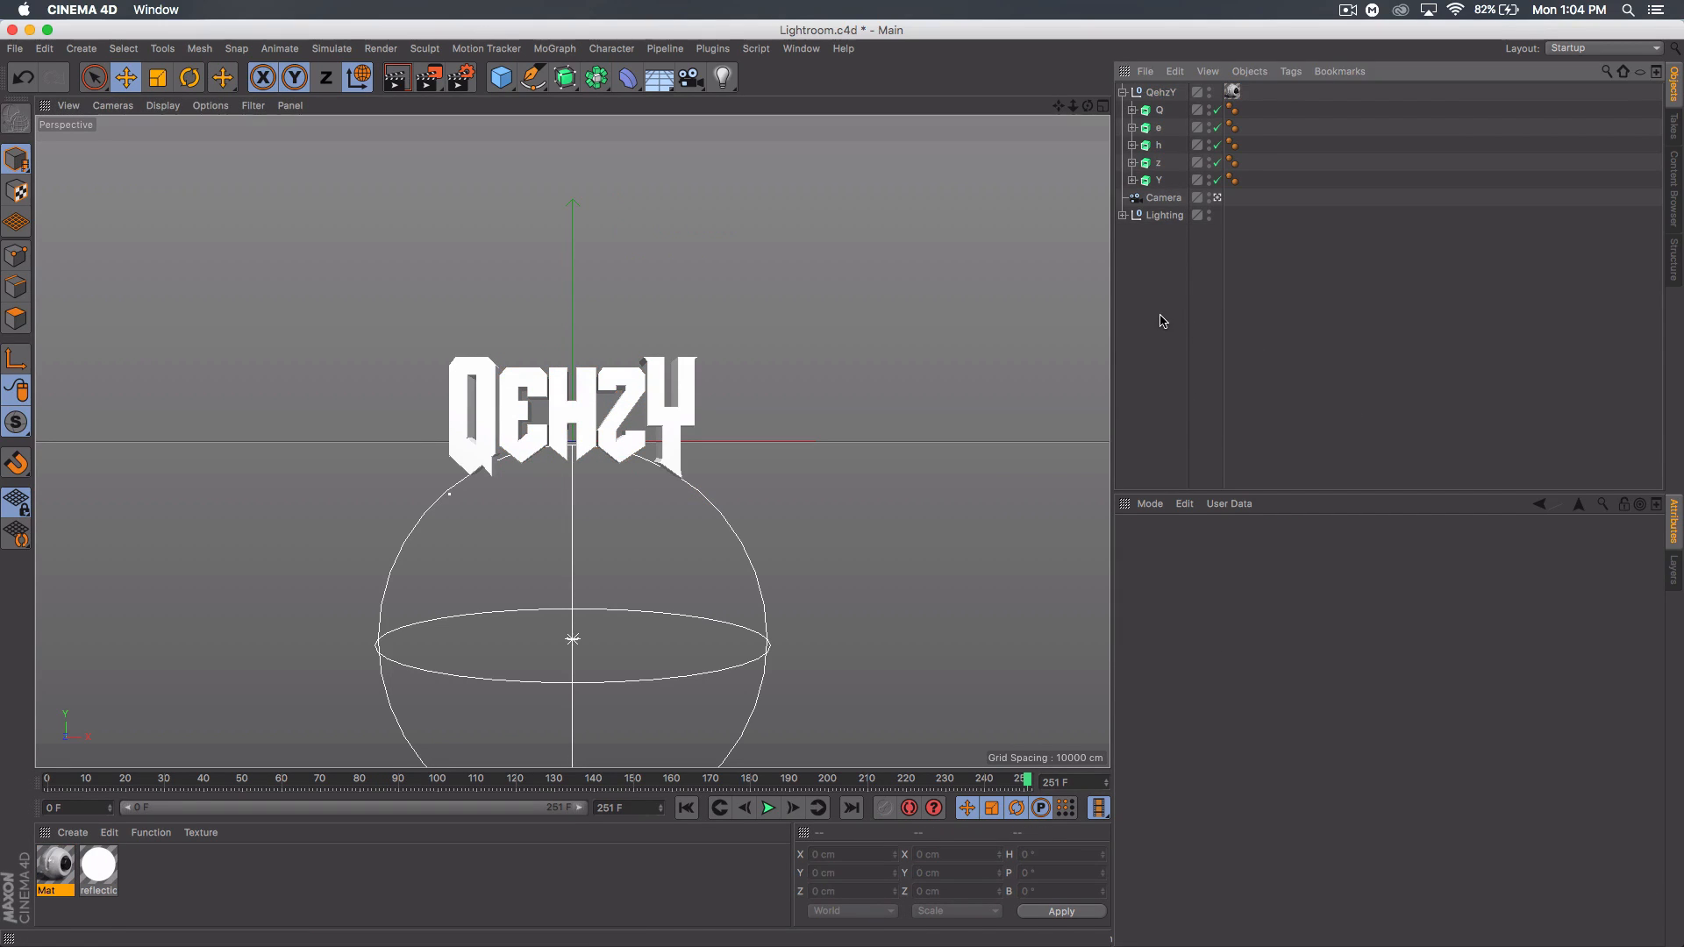
{"action": "left_click", "coordinate": [1123, 92]}
- Duplicate the QehzY group and add an Atom Array object to the scene
{"action": "left_click", "coordinate": [1166, 93]}
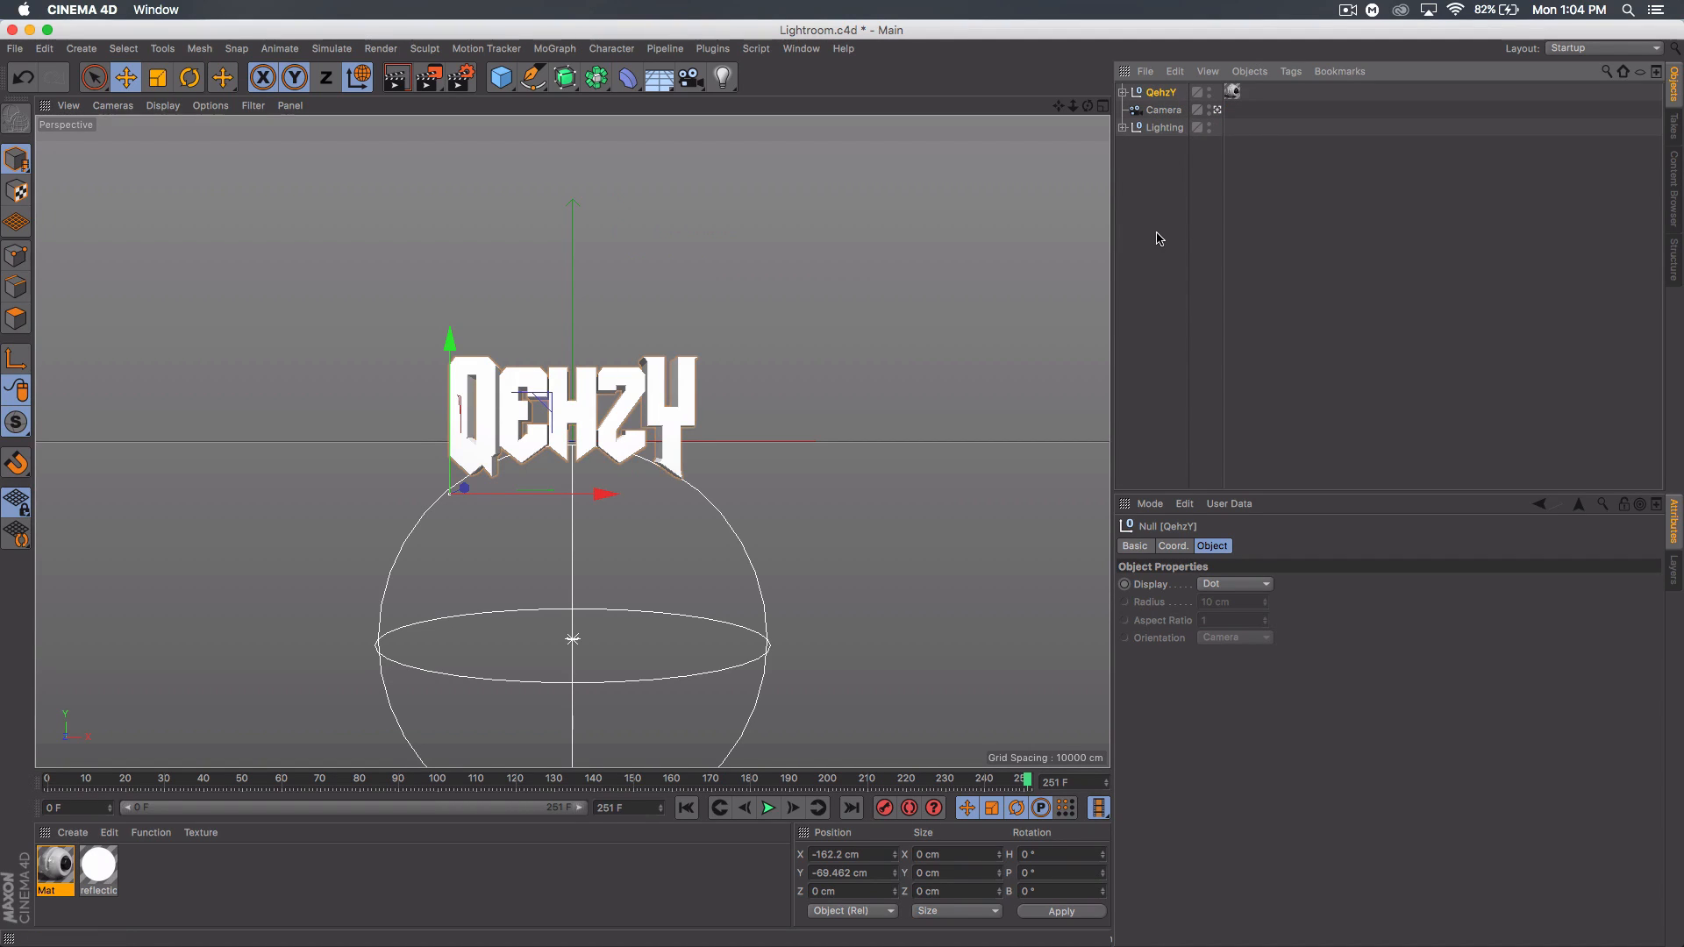
{"action": "key", "text": "super+v"}
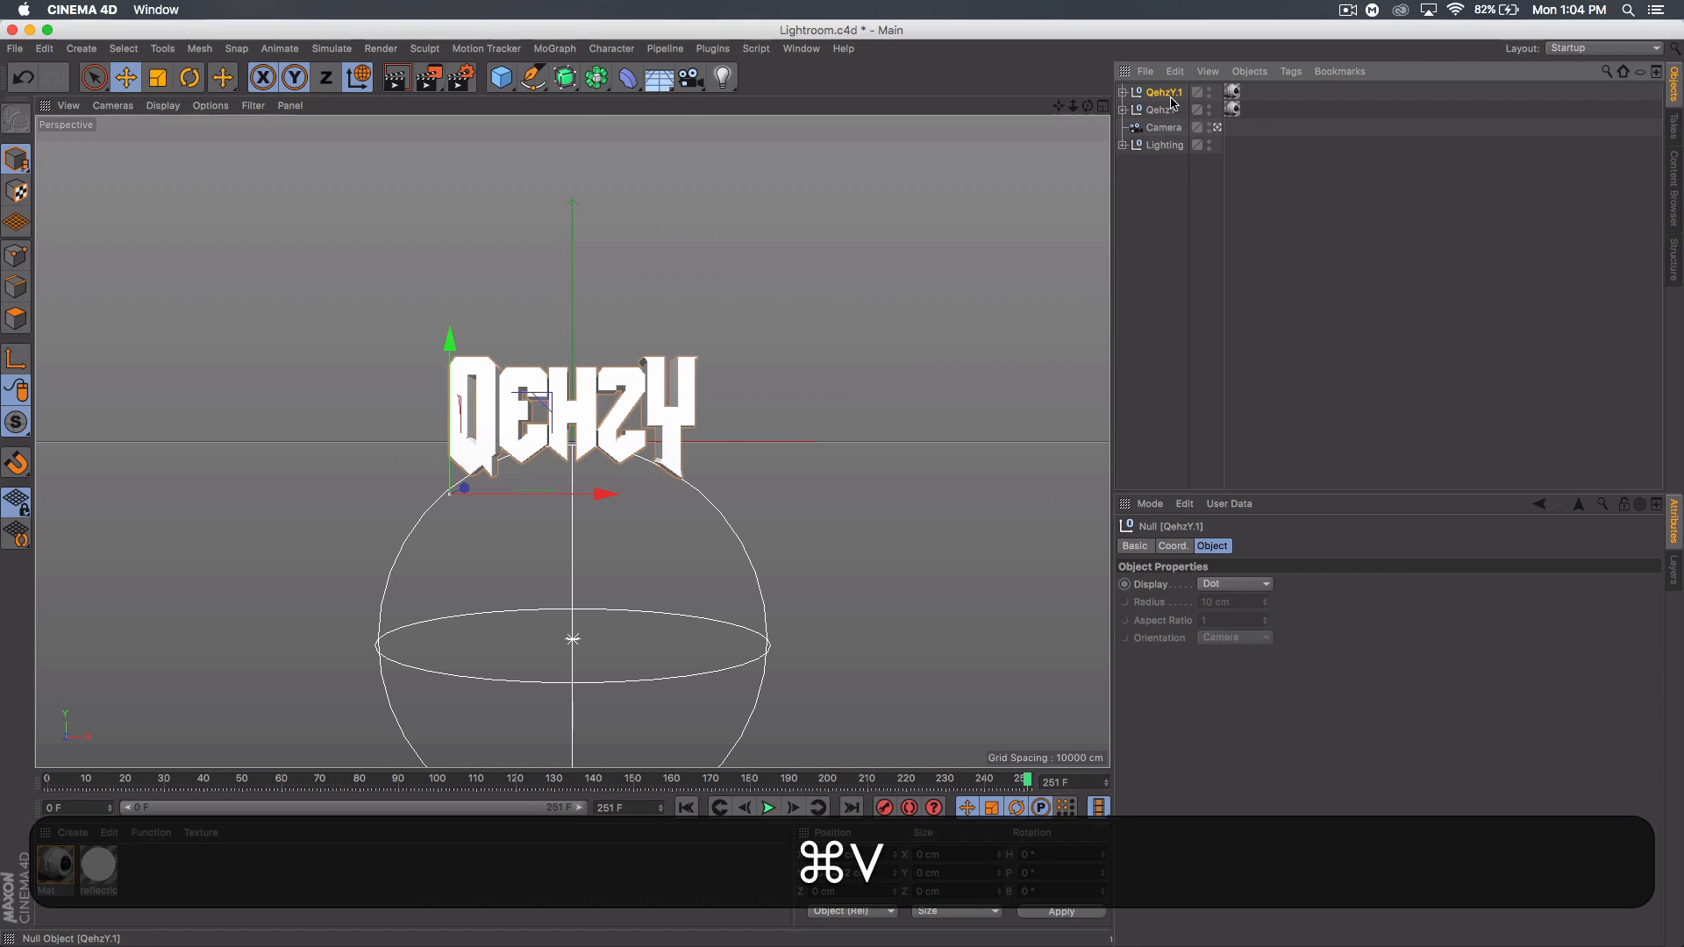
{"action": "left_click", "coordinate": [595, 80]}
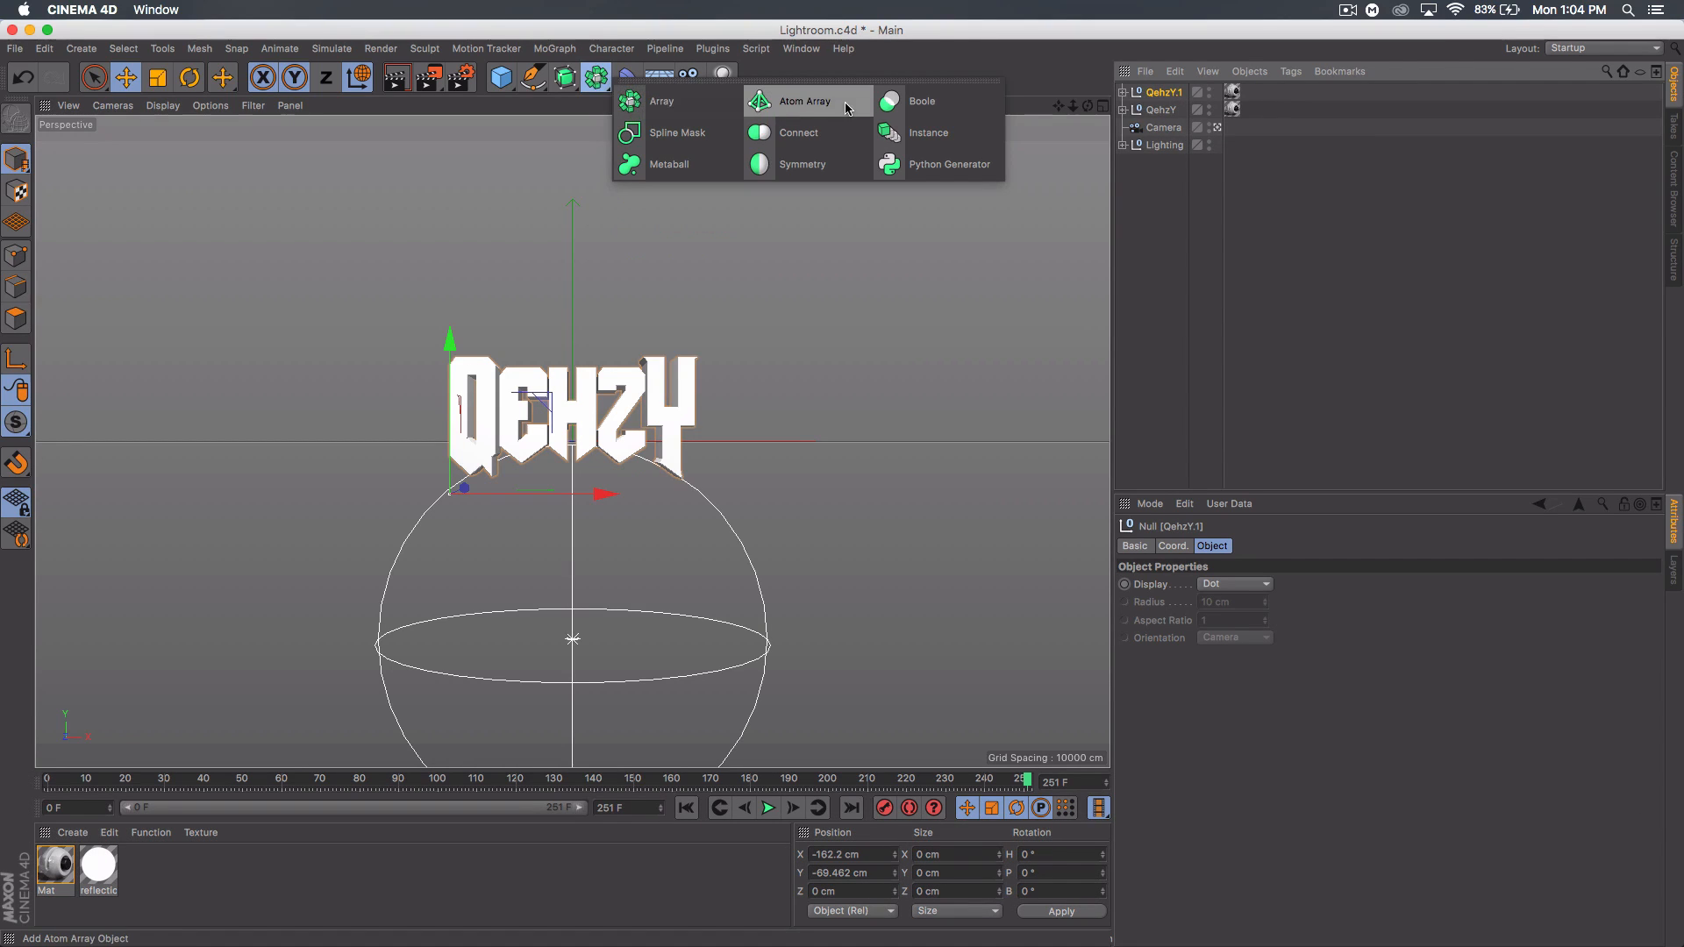
{"action": "left_click", "coordinate": [793, 102]}
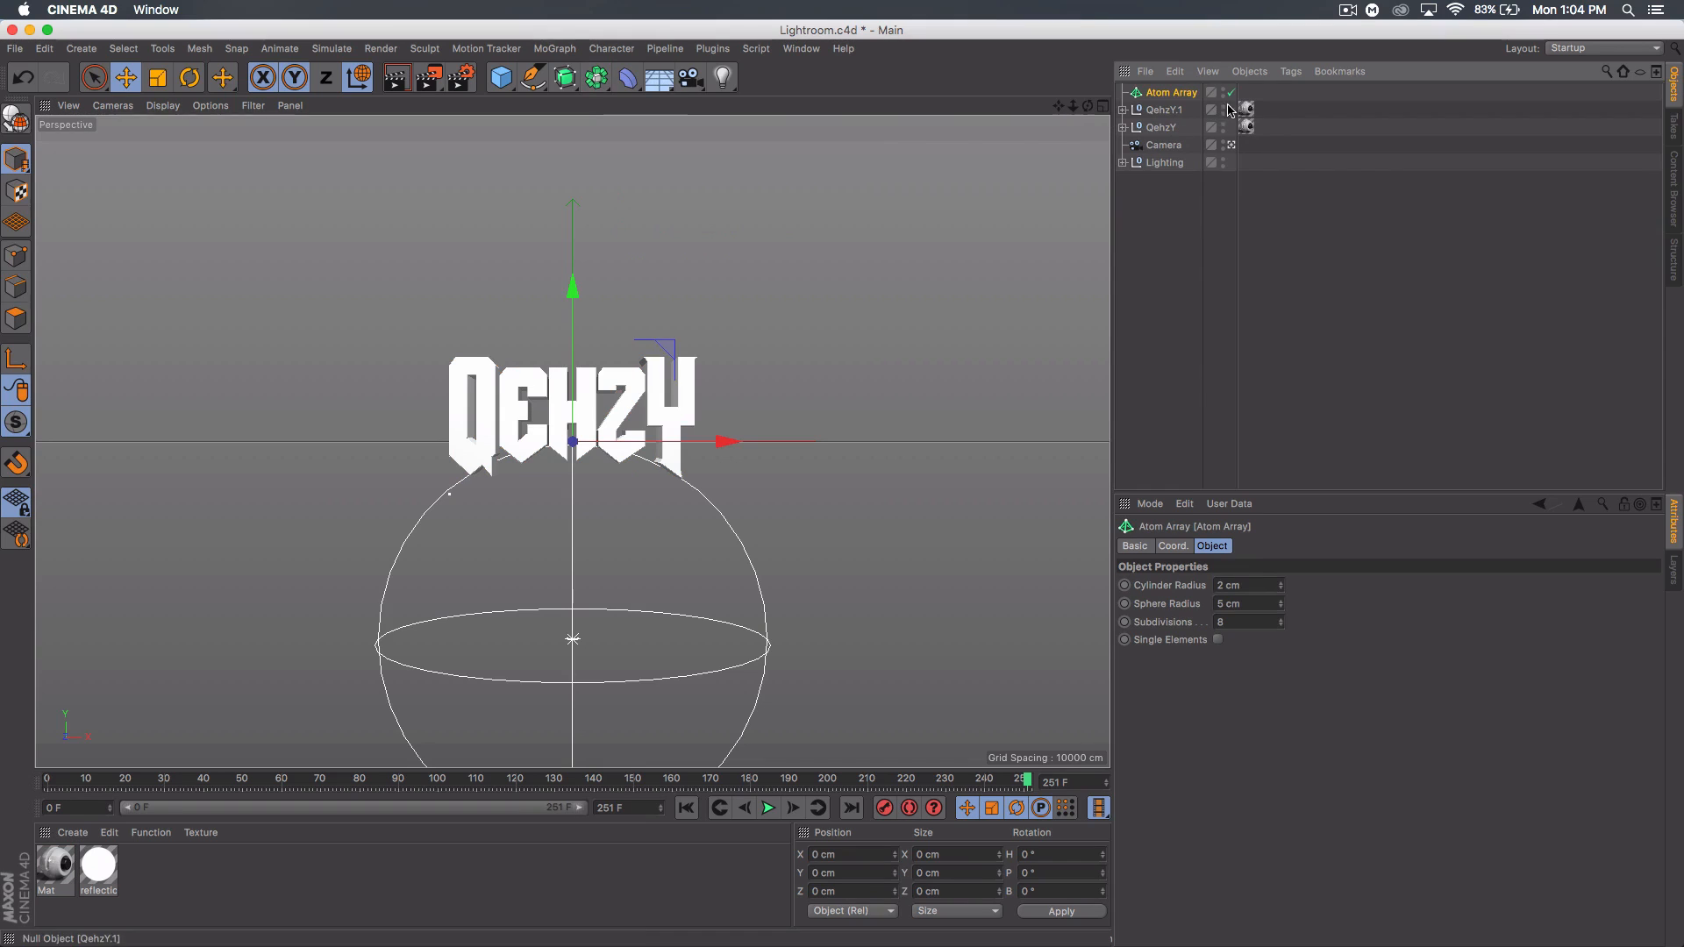
- Set the Atom Array's cylinder and sphere radius to 1 cm and nest the duplicated QehzY group under it
{"action": "left_click", "coordinate": [1264, 603]}
{"action": "type", "text": "1"}
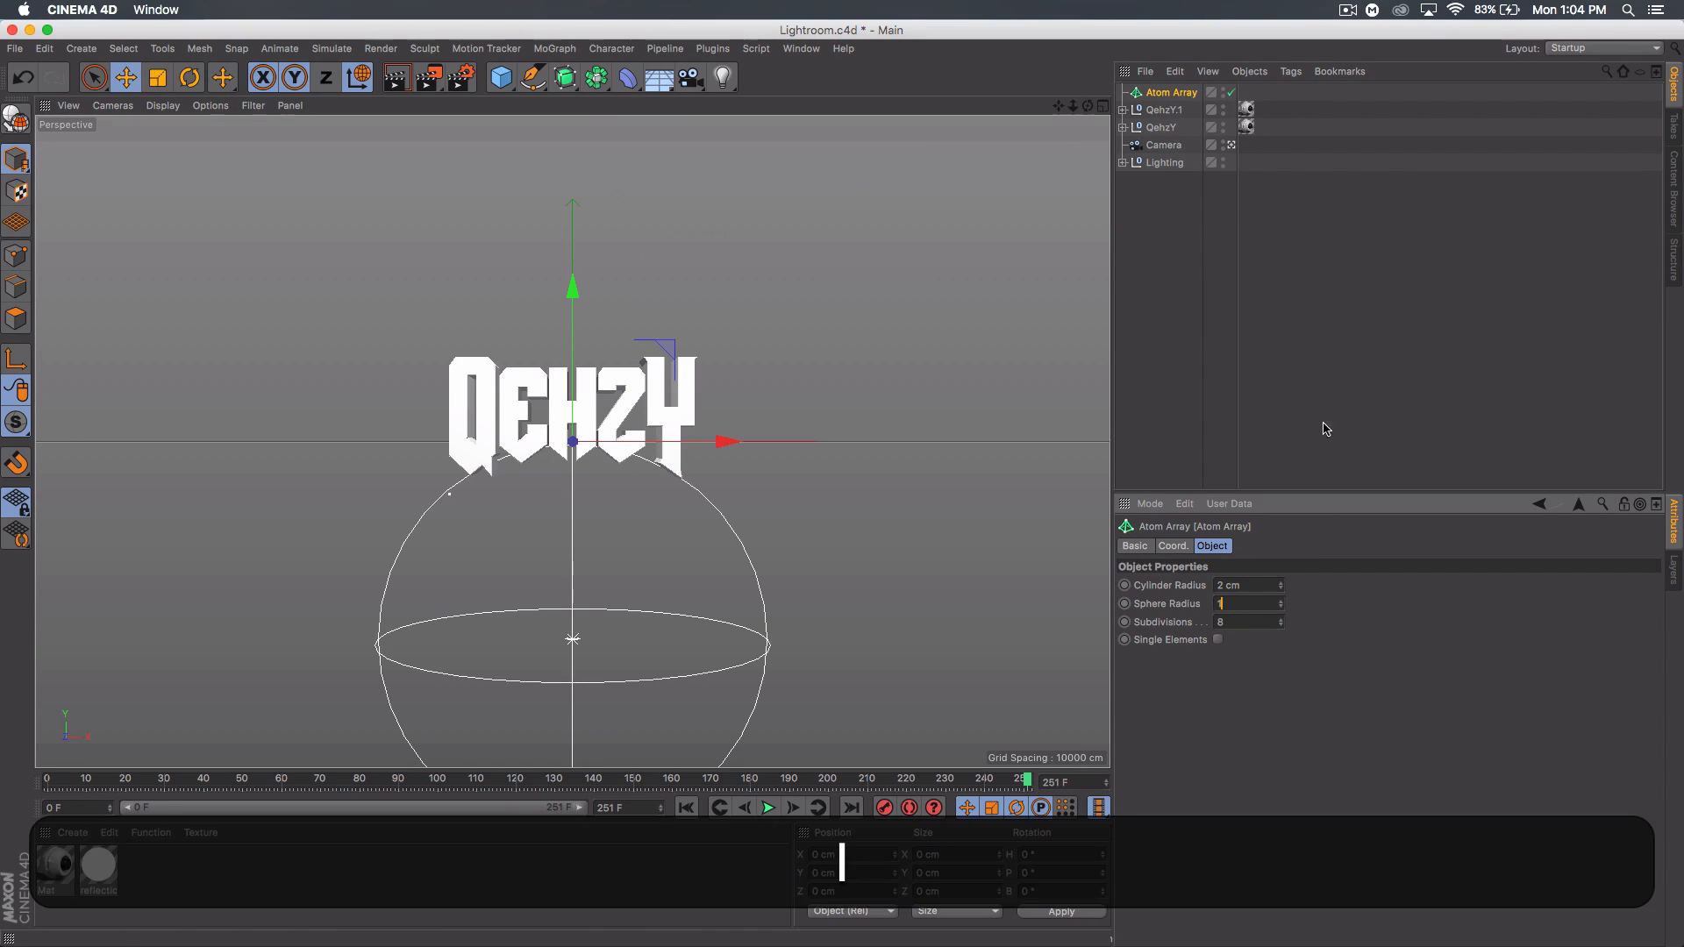
{"action": "left_click_drag", "start_coordinate": [1164, 110], "coordinate": [1167, 94]}
{"action": "left_click", "coordinate": [1169, 92]}
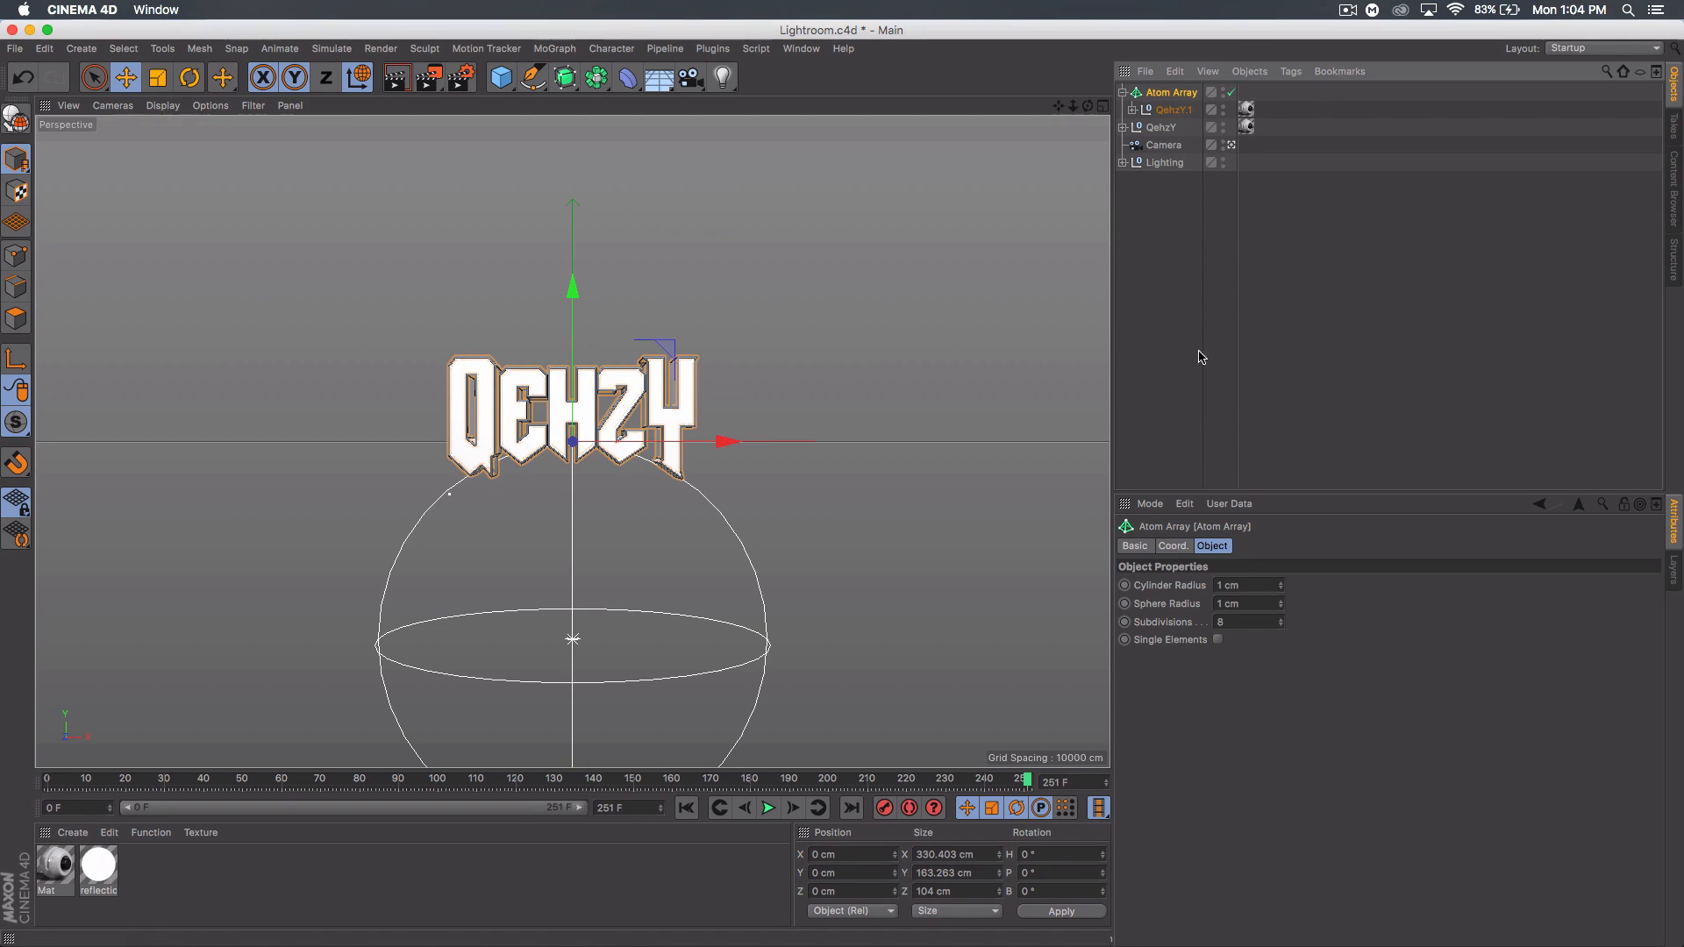
- Switch to Finder and load qehzy_materials_v4.lib4d from the My Packs folder into Cinema 4D
{"action": "key", "text": "super+Tab"}
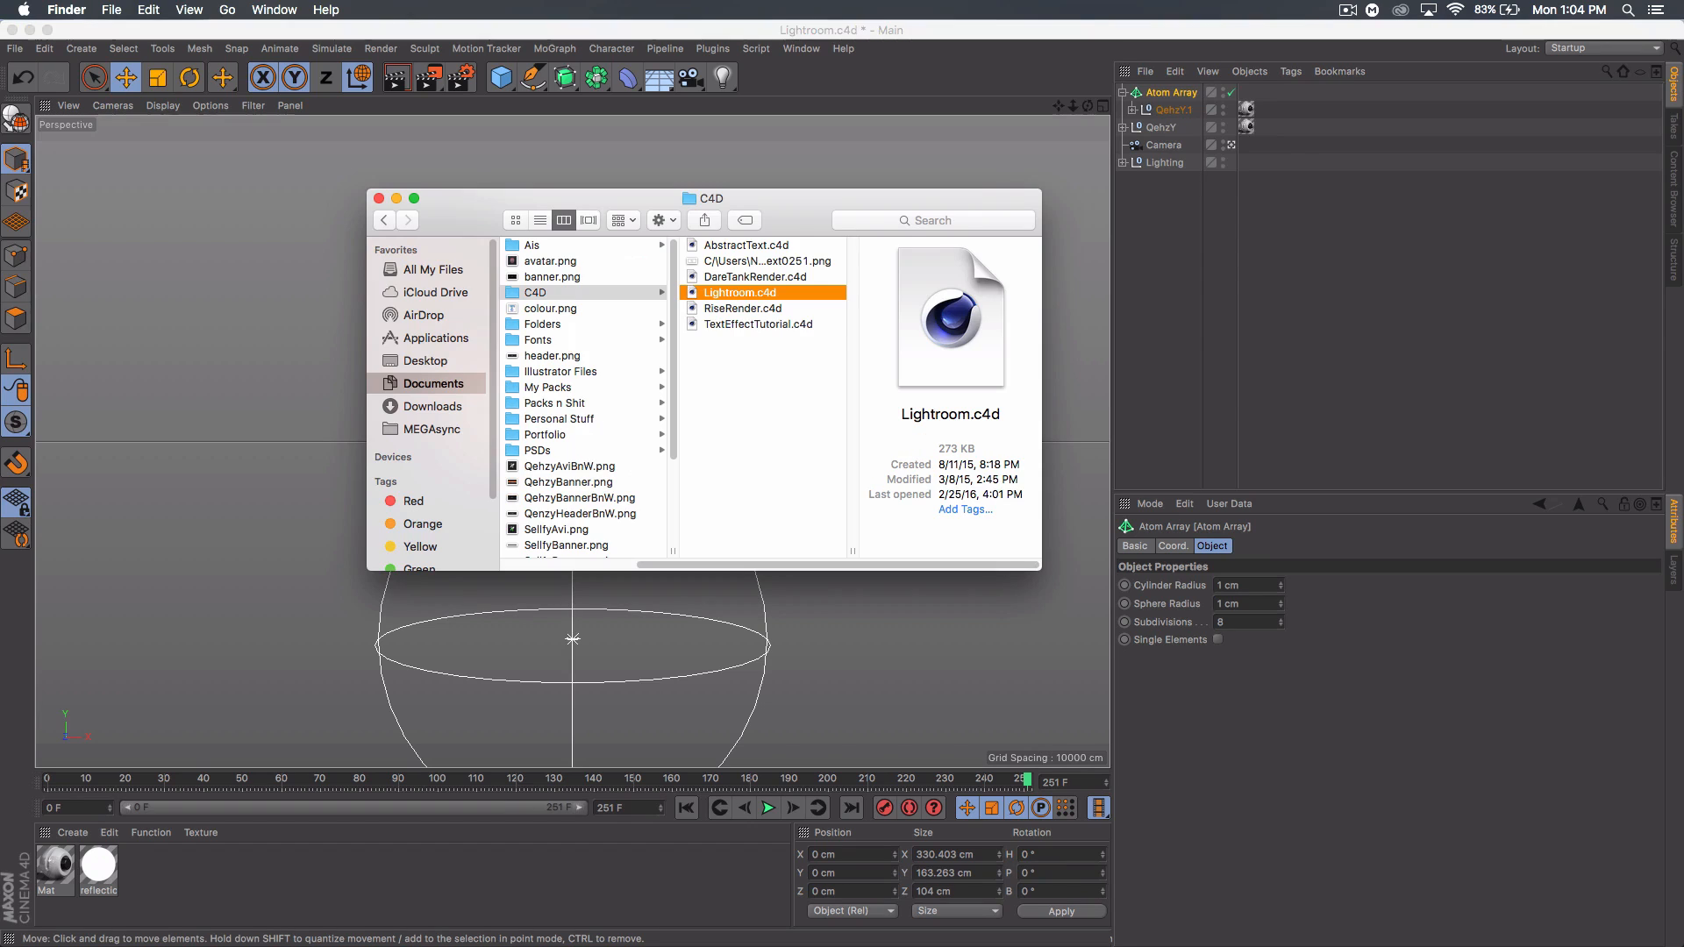
{"action": "left_click", "coordinate": [548, 387]}
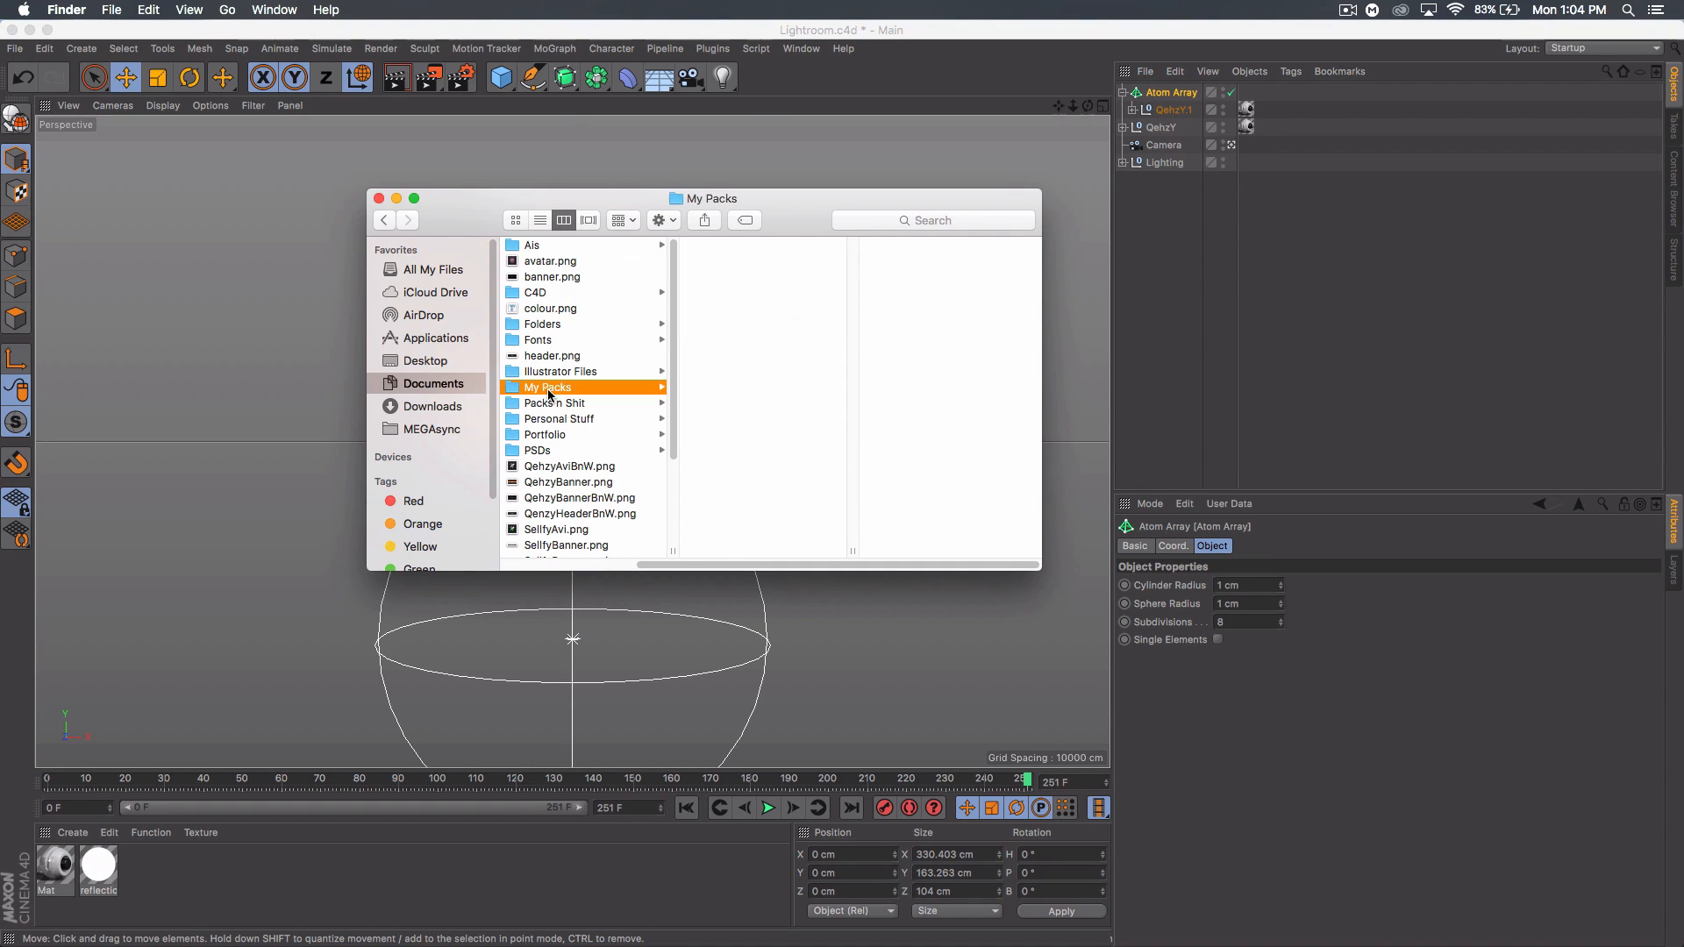
{"action": "left_click", "coordinate": [753, 434]}
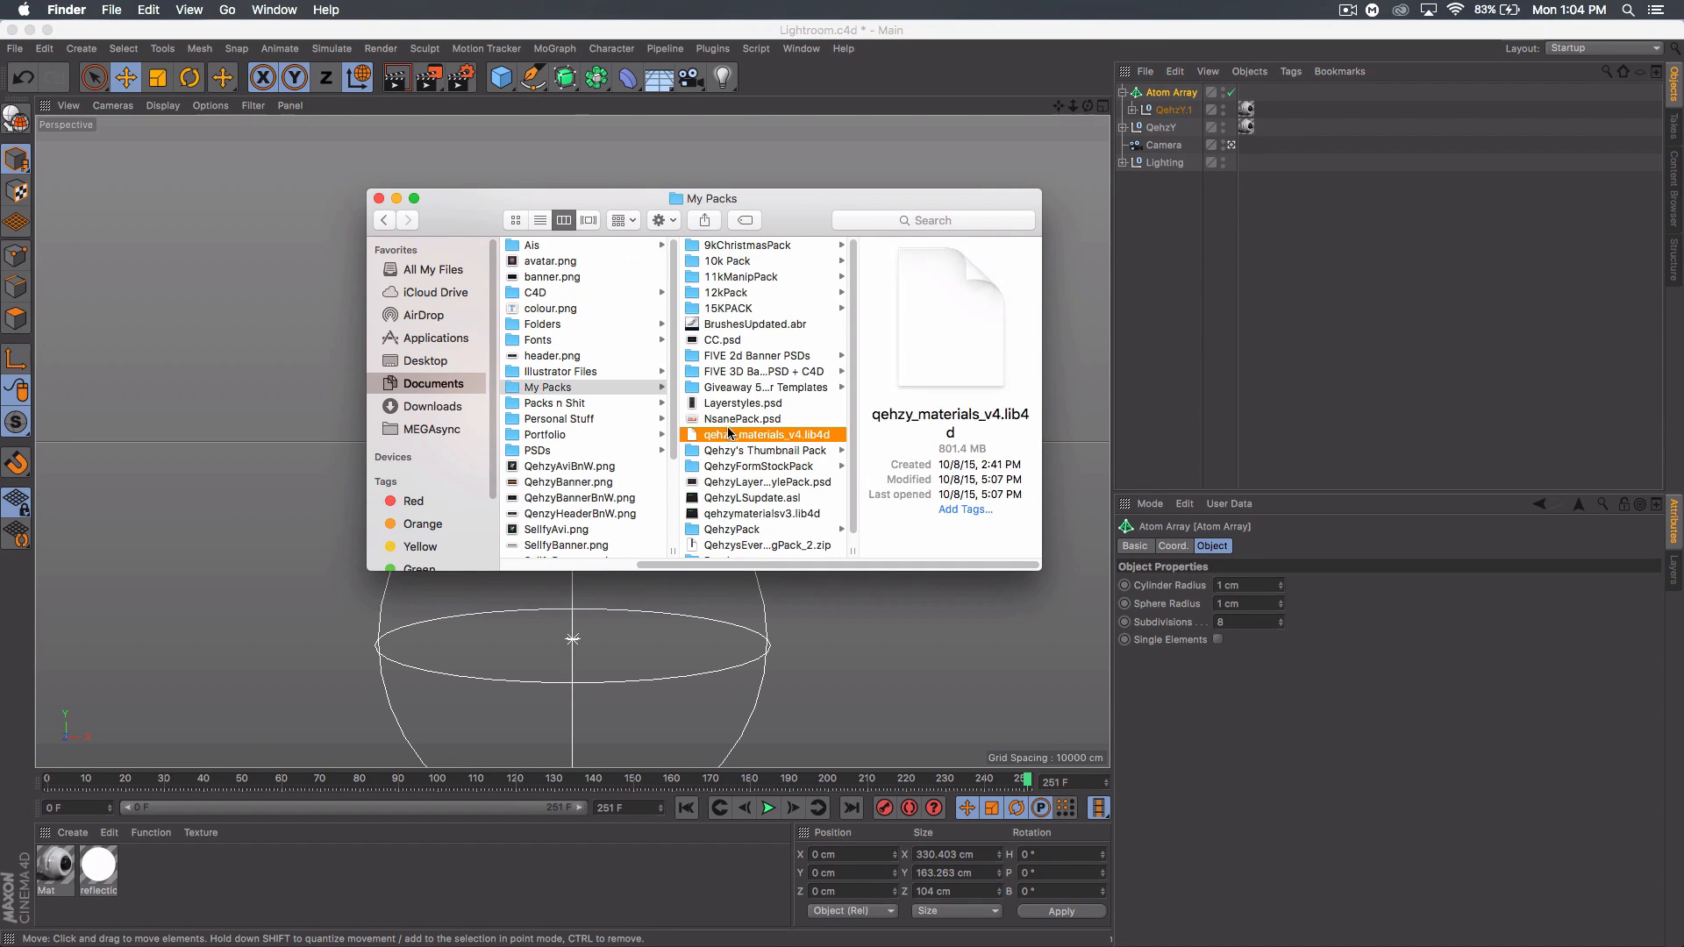
{"action": "left_click_drag", "start_coordinate": [746, 434], "coordinate": [1289, 399]}
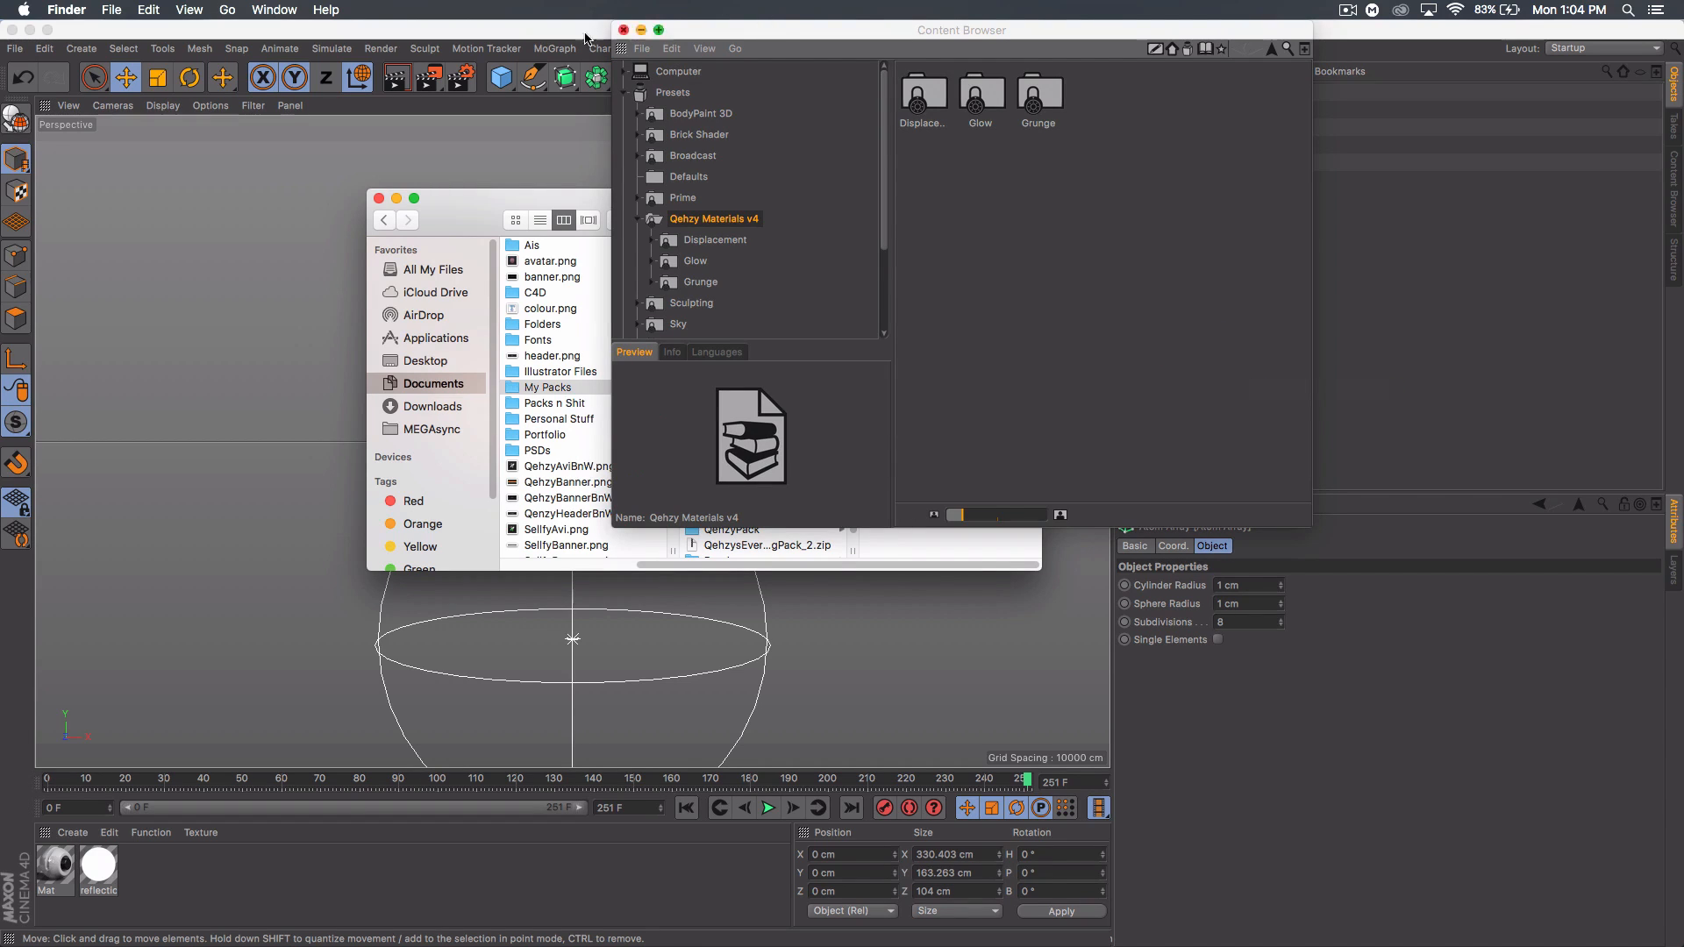
- Add the Blue and Crystal materials from the library's Glow folder to the scene and close the Content Browser
{"action": "double_click", "coordinate": [973, 112]}
{"action": "left_click_drag", "start_coordinate": [929, 86], "coordinate": [61, 864]}
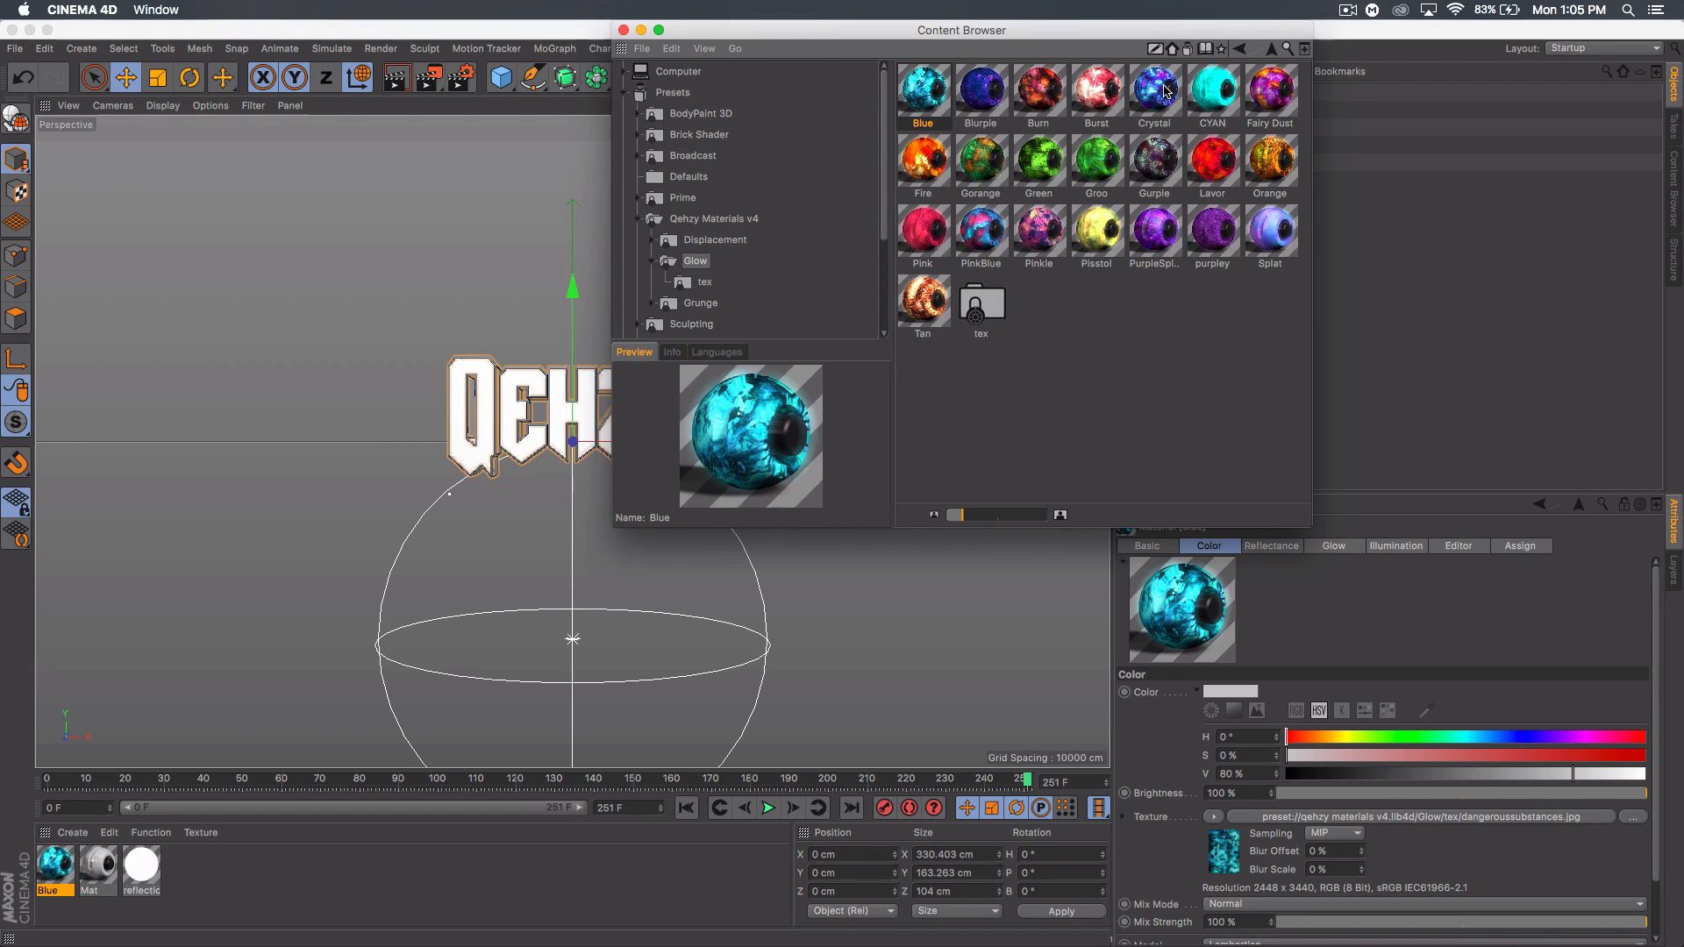
{"action": "left_click_drag", "start_coordinate": [1154, 90], "coordinate": [79, 863]}
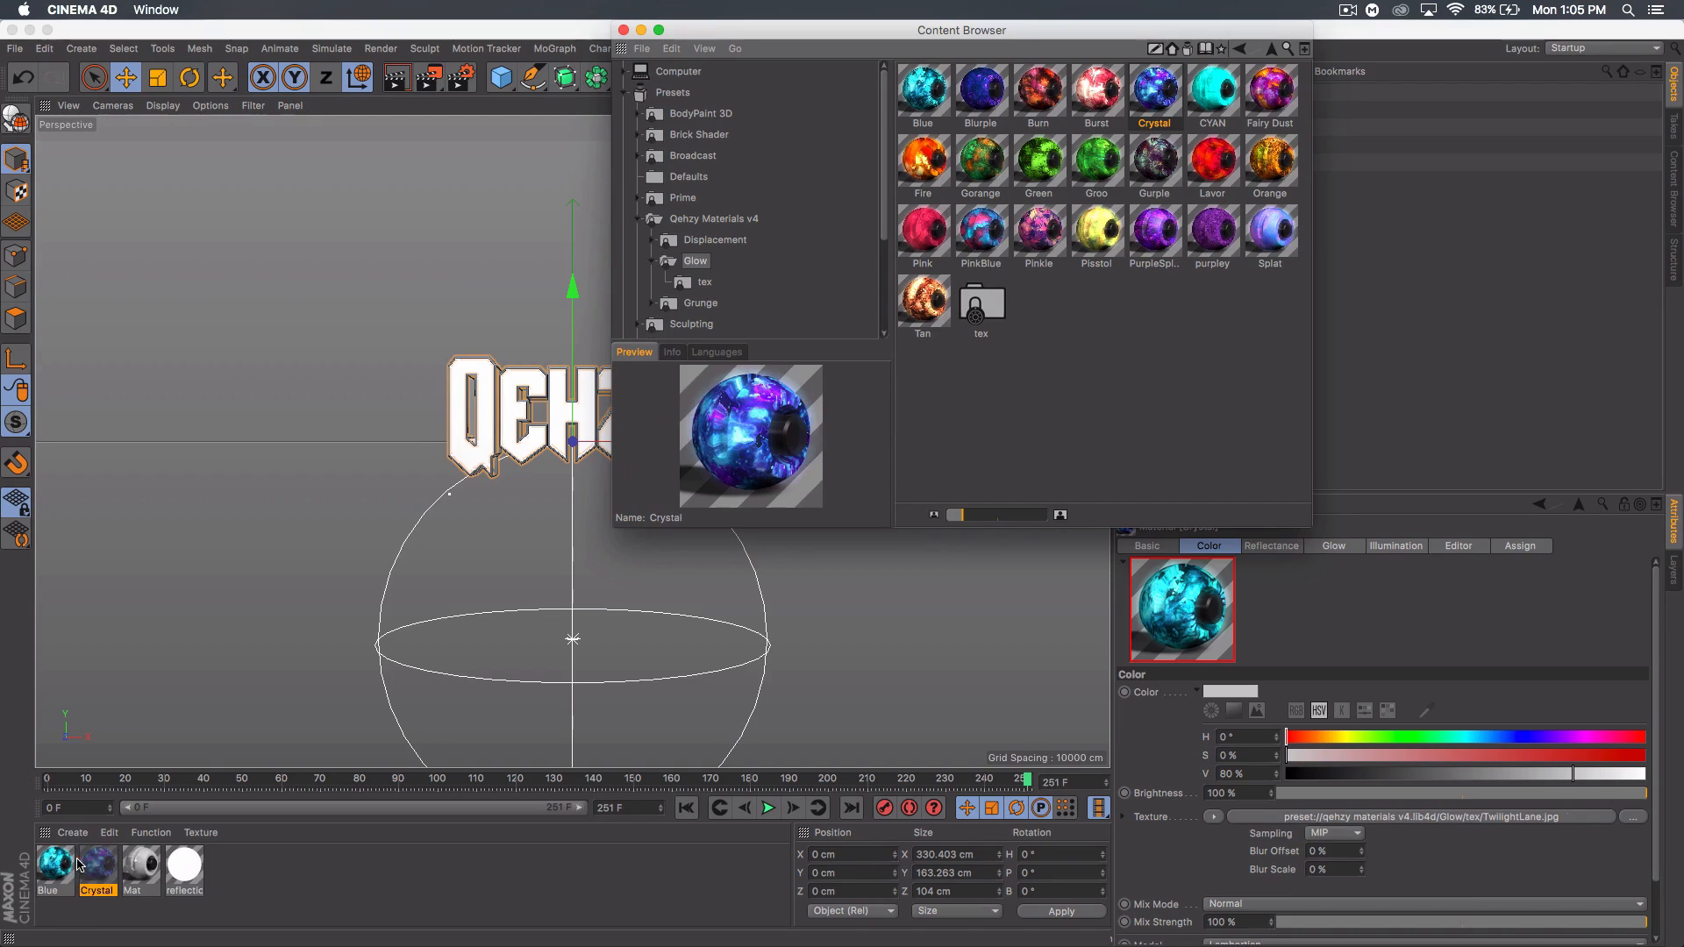
{"action": "left_click", "coordinate": [622, 30]}
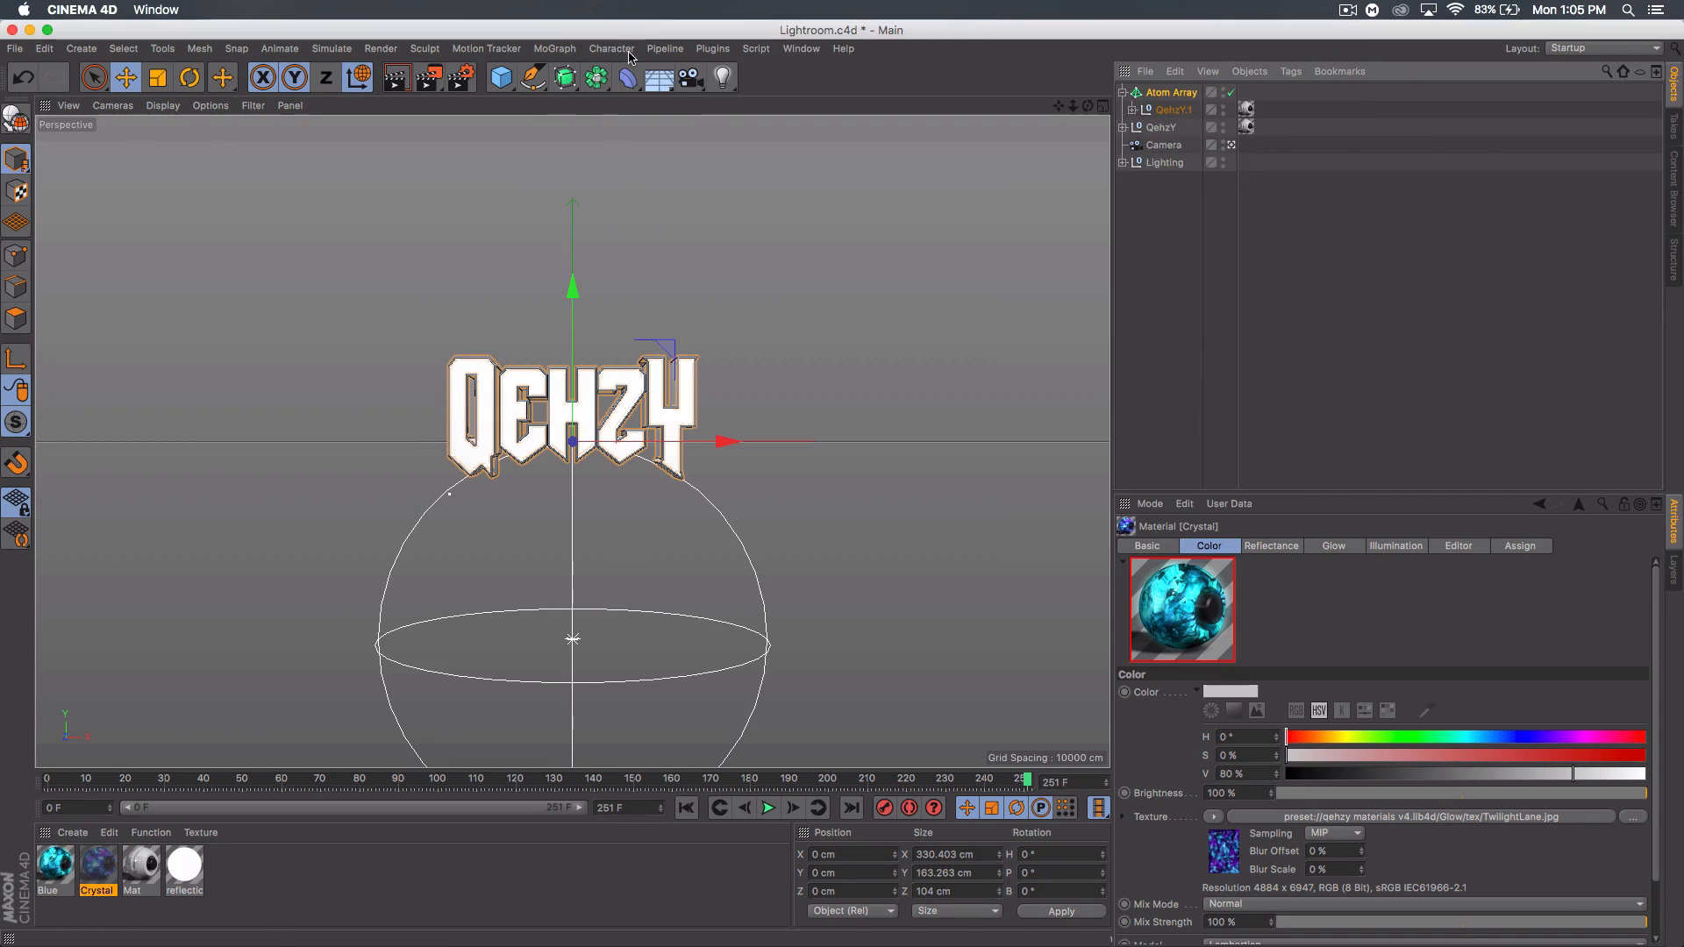
- Apply the Blue material to the Atom Array
{"action": "left_click", "coordinate": [54, 866]}
{"action": "left_click_drag", "start_coordinate": [53, 868], "coordinate": [1171, 98]}
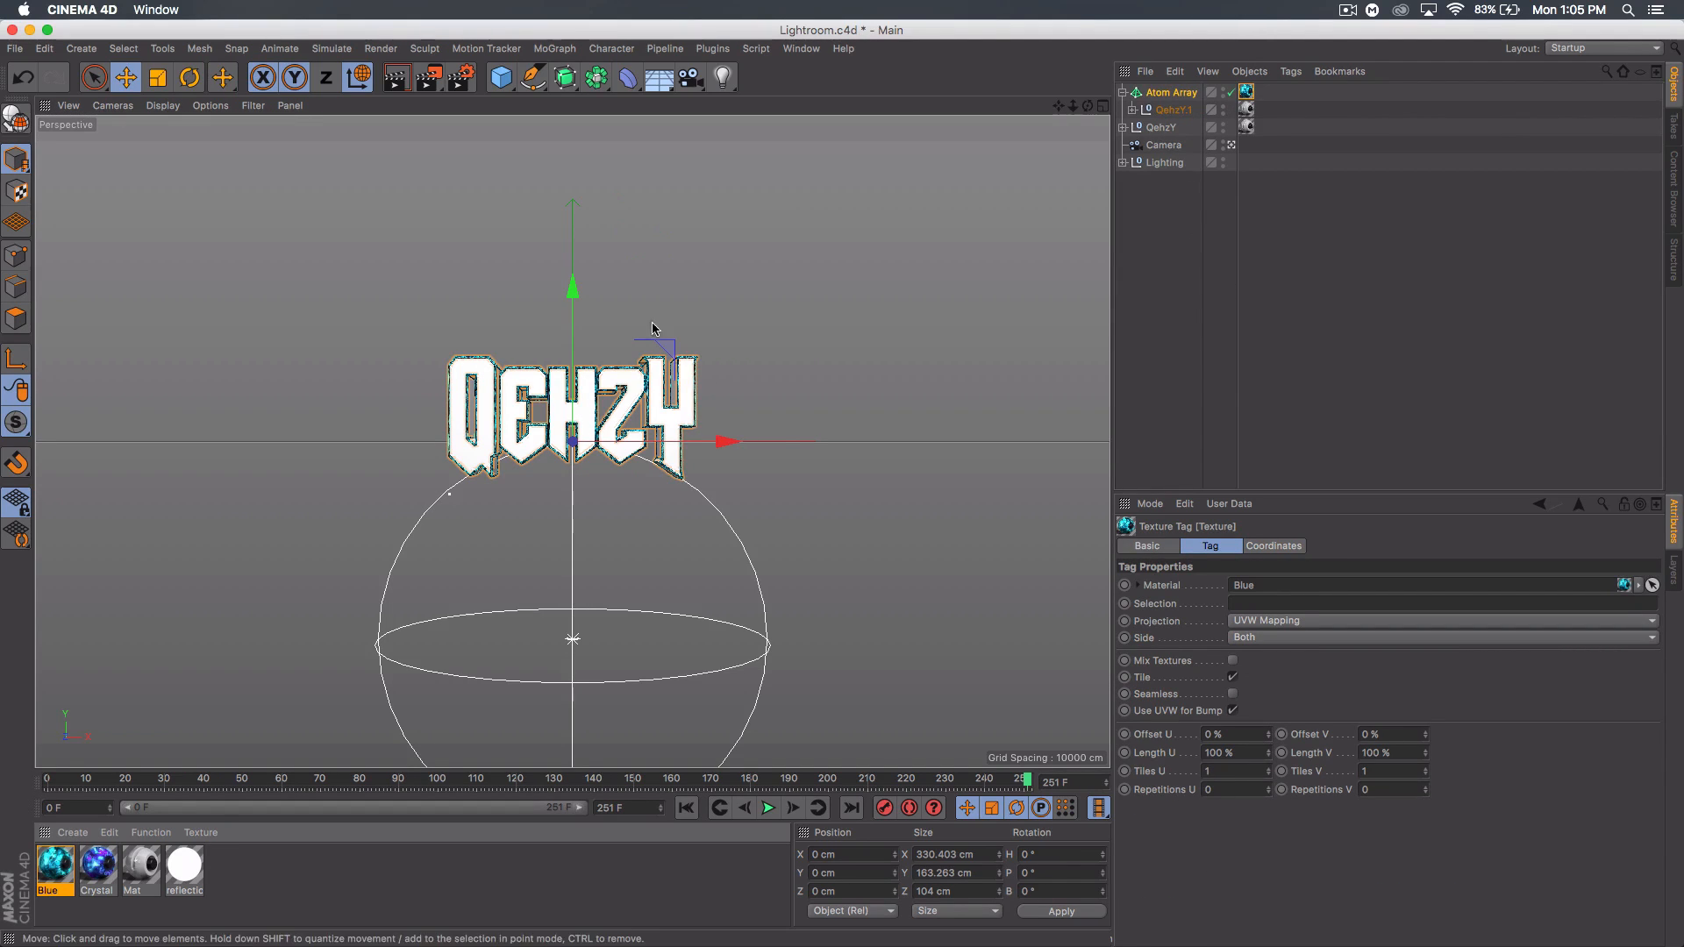
{"action": "left_click", "coordinate": [1304, 274]}
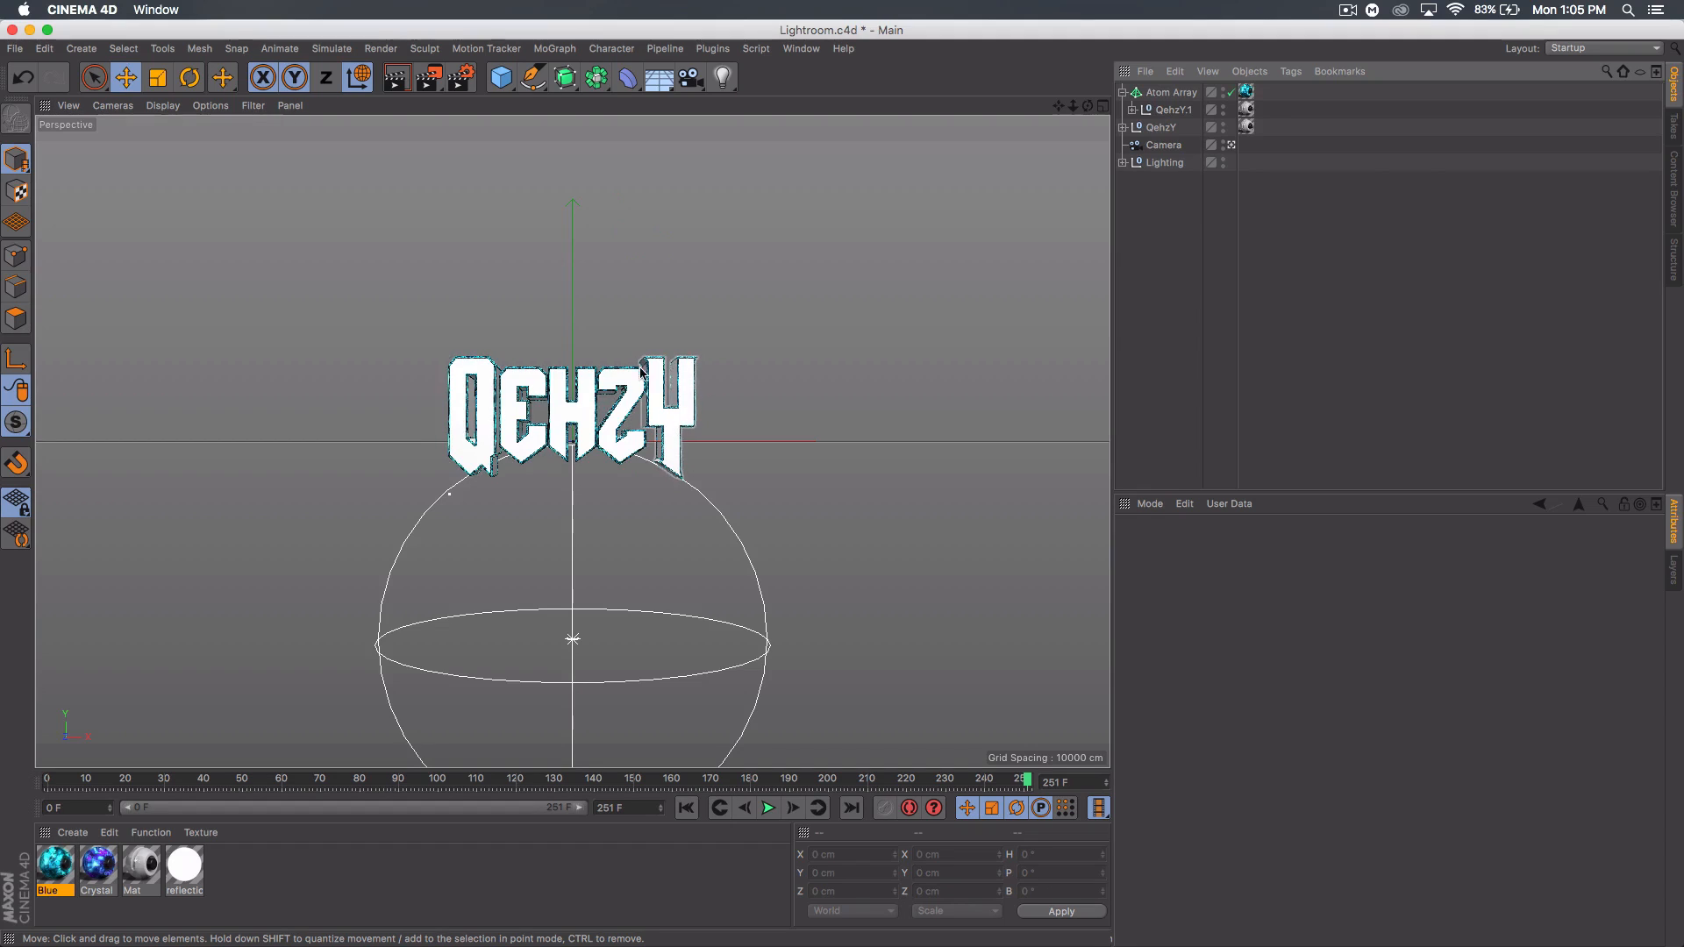
- Make another copy of the QehzY group and replace its material with Crystal
{"action": "left_click", "coordinate": [1167, 128]}
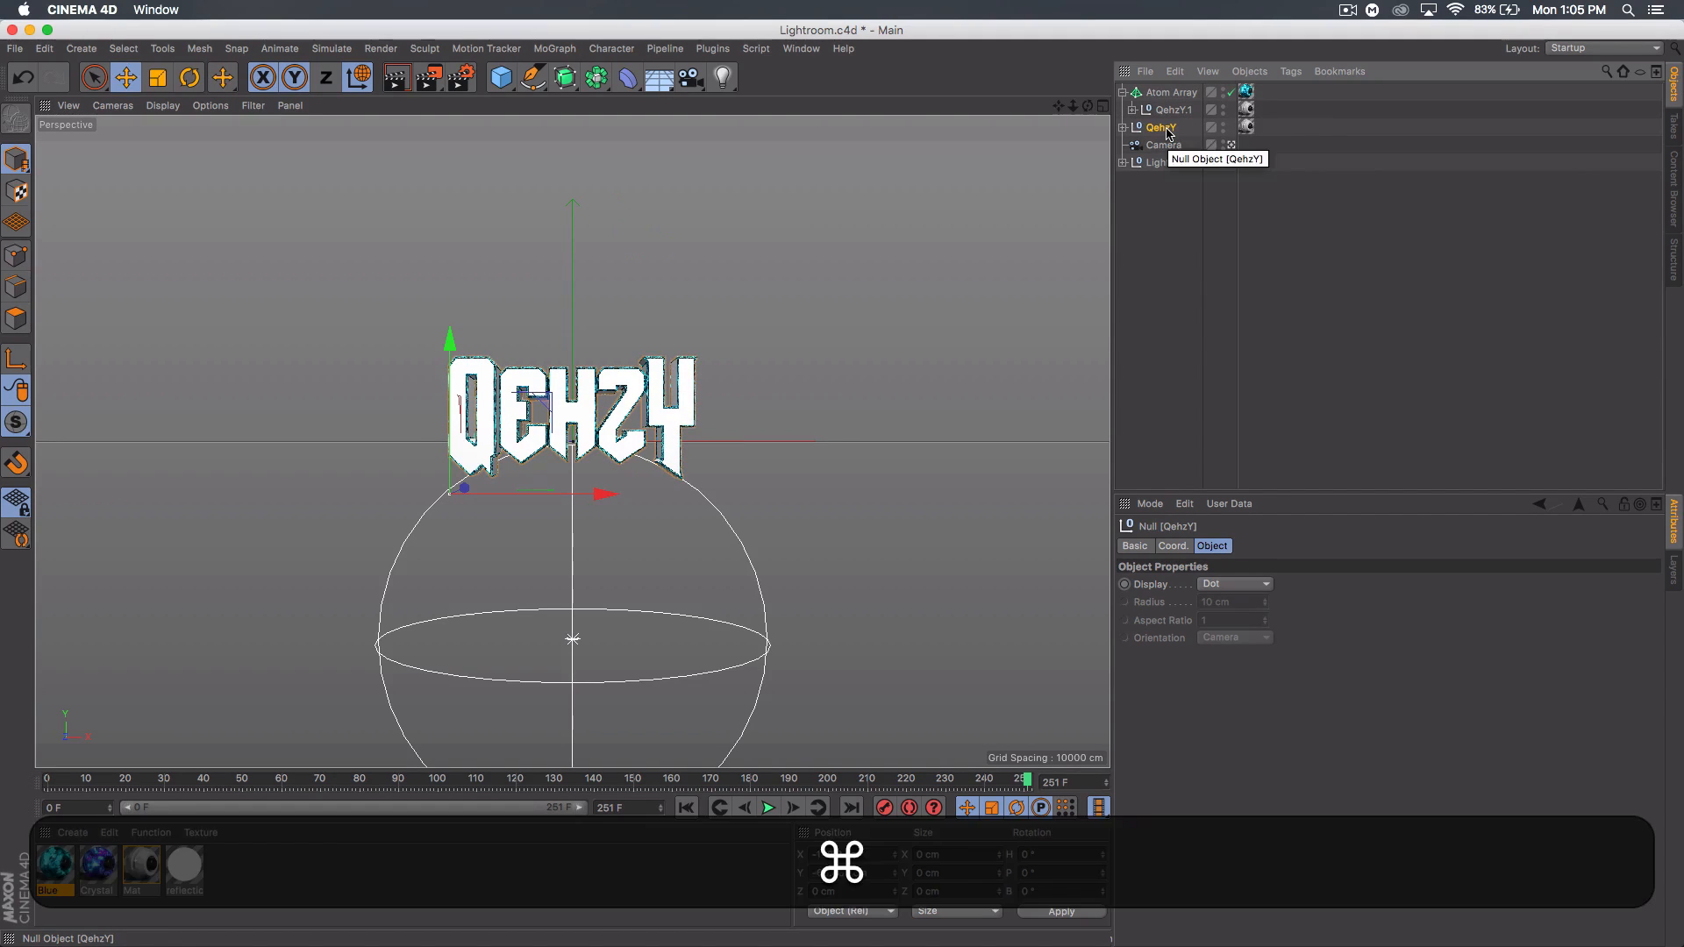
{"action": "key", "text": "super+c"}
{"action": "key", "text": "super+v"}
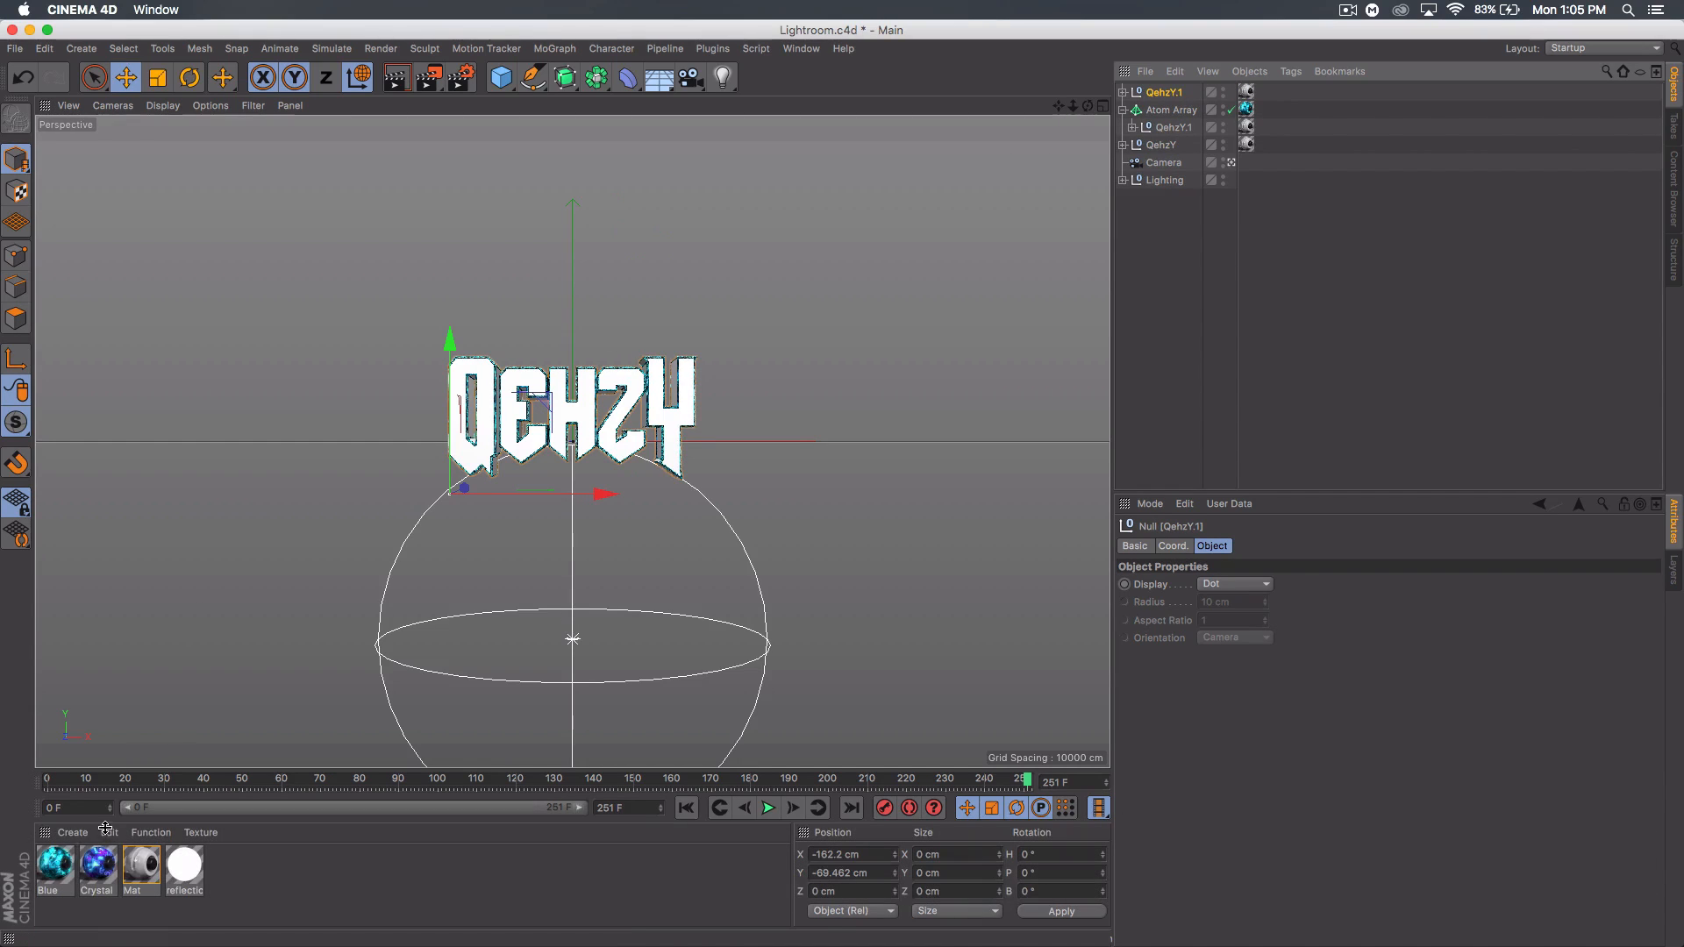
{"action": "left_click_drag", "start_coordinate": [98, 864], "coordinate": [1249, 93]}
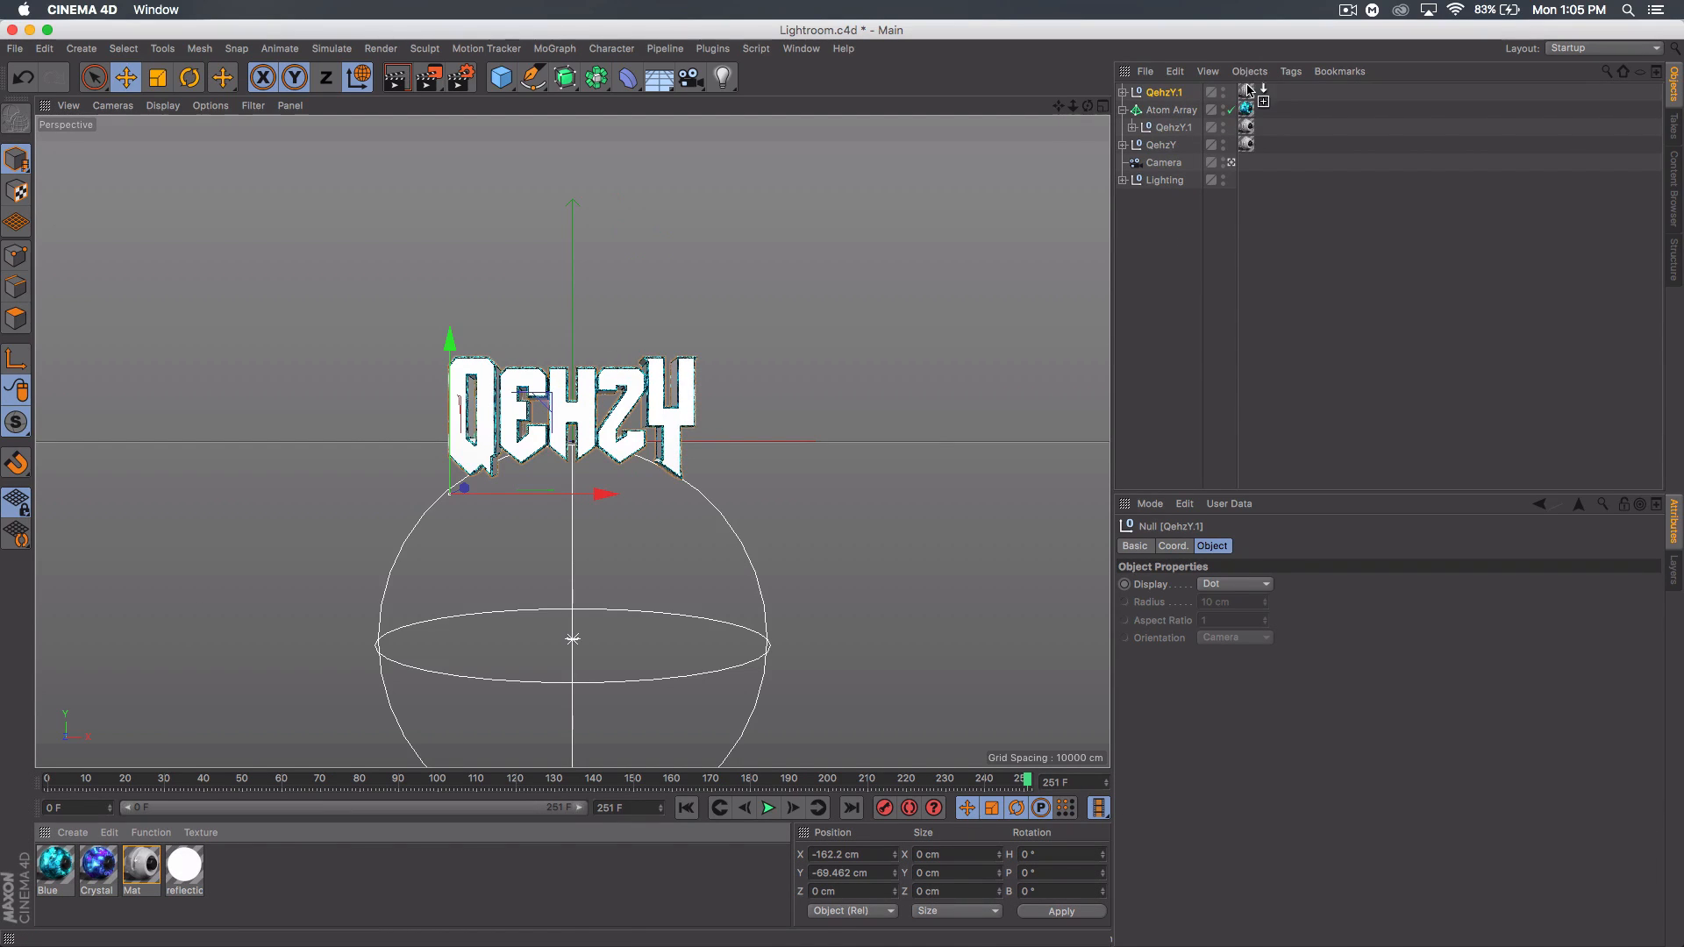
- Rotate the letters Q and e of the Crystal copy slightly, with e at about H -6°, P -10°, B -5°
{"action": "left_click", "coordinate": [1123, 93]}
{"action": "left_click", "coordinate": [1159, 110]}
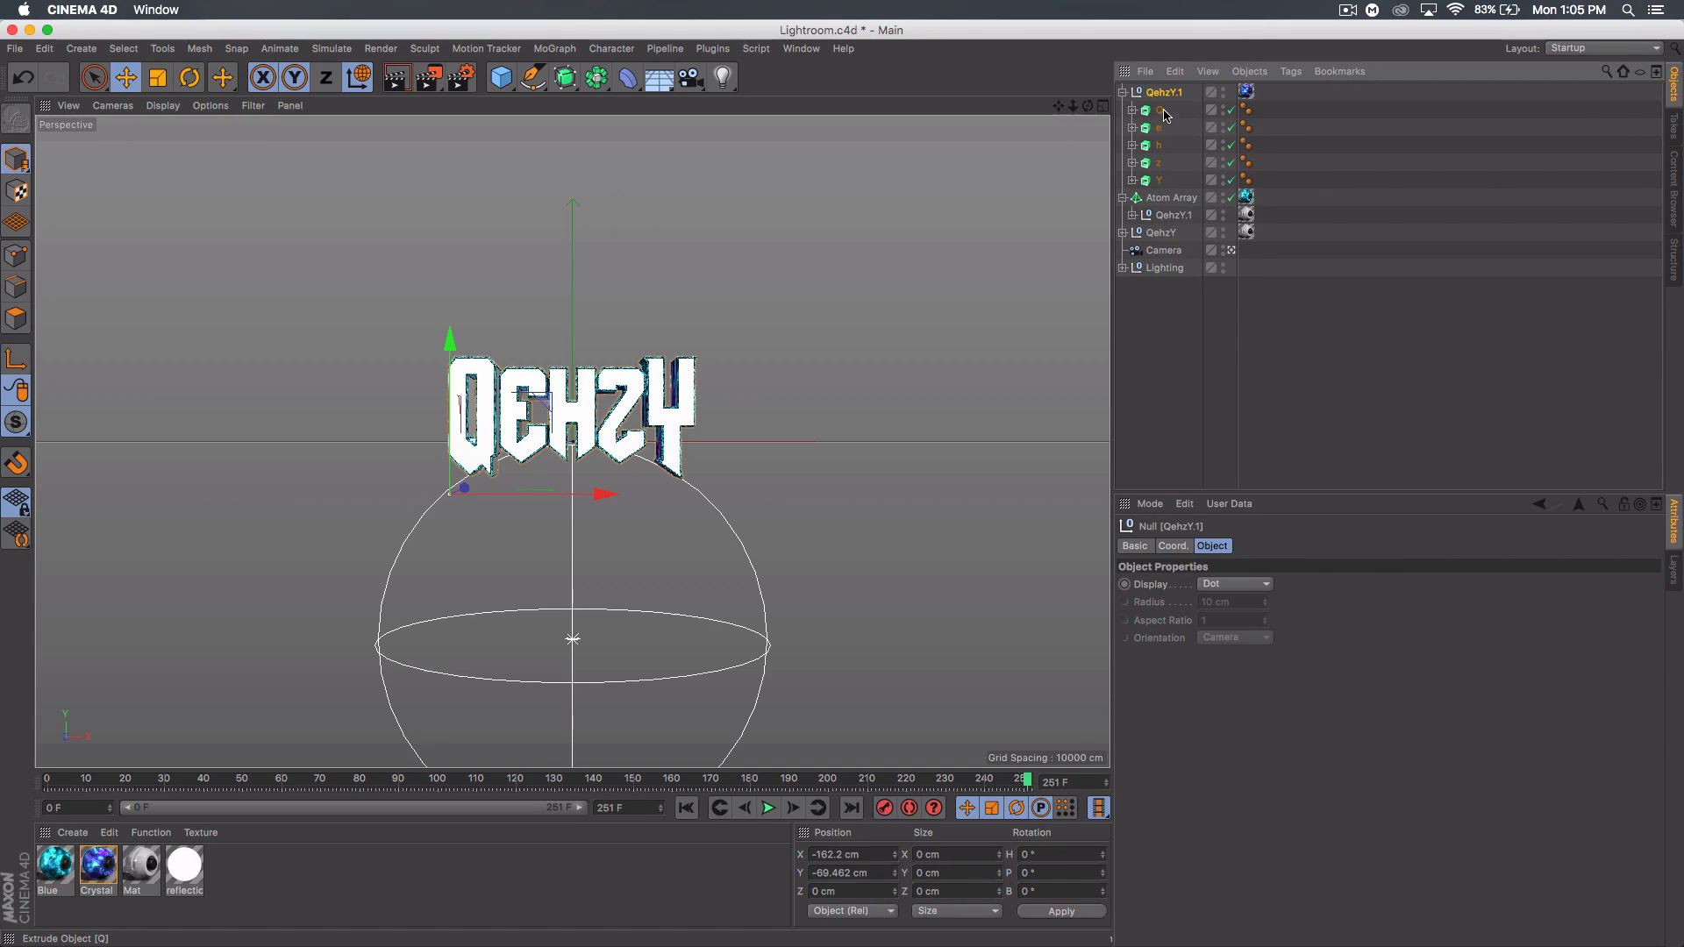
{"action": "left_click", "coordinate": [190, 77]}
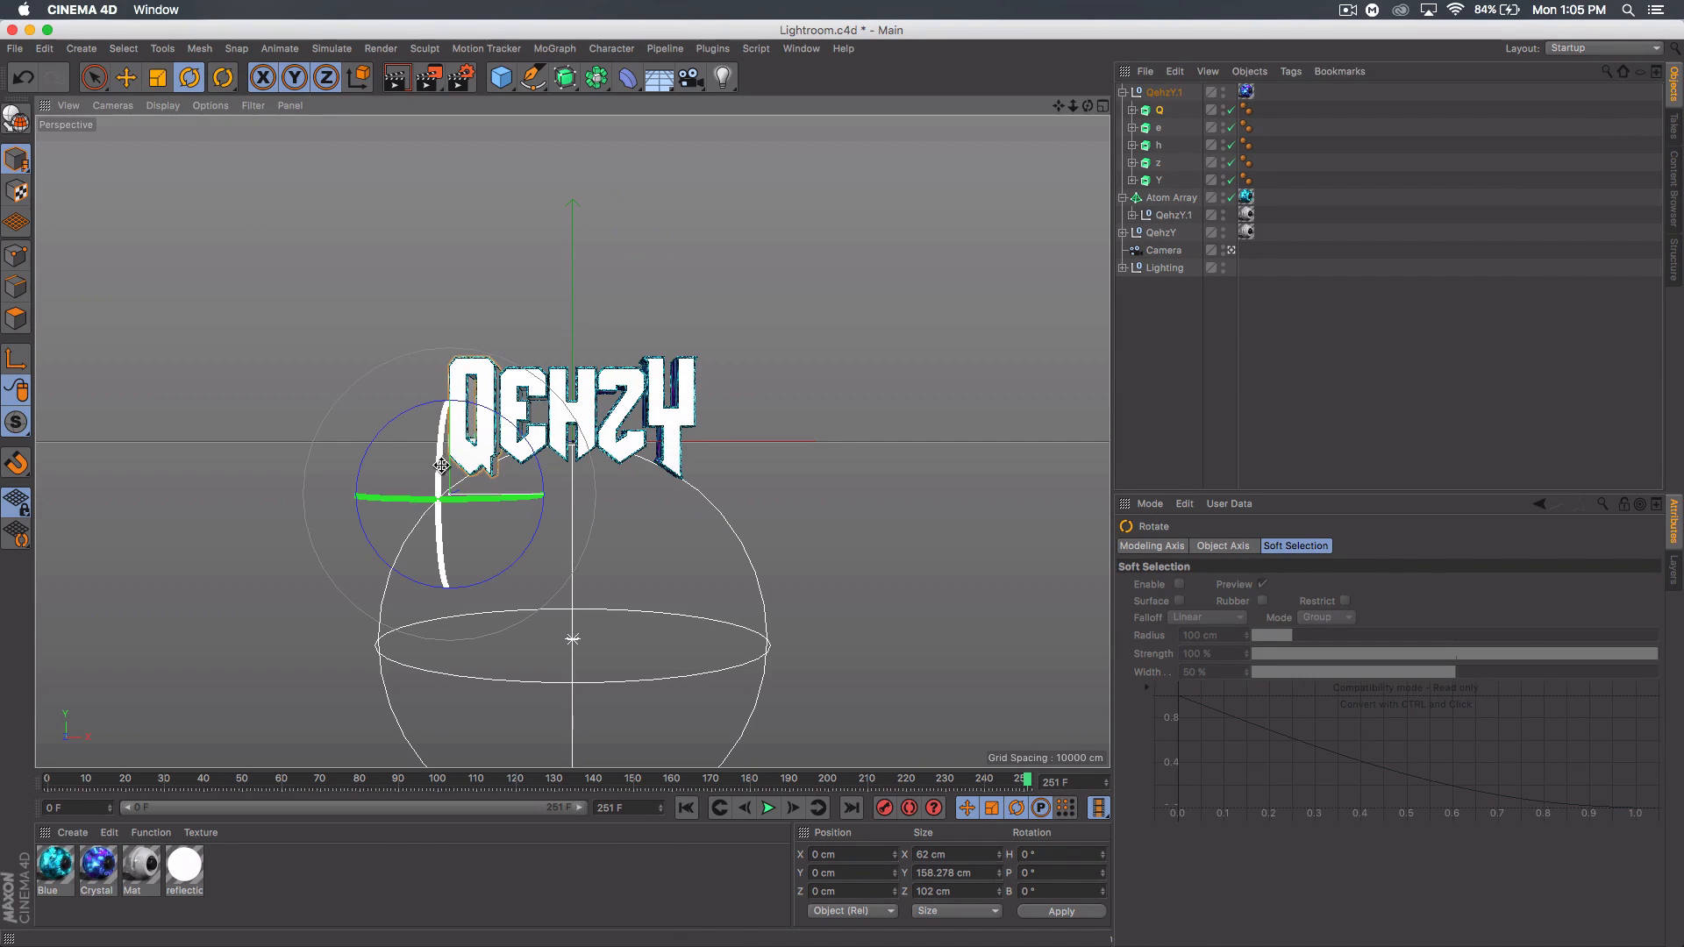
{"action": "left_click_drag", "start_coordinate": [475, 467], "coordinate": [488, 443]}
{"action": "left_click", "coordinate": [1159, 128]}
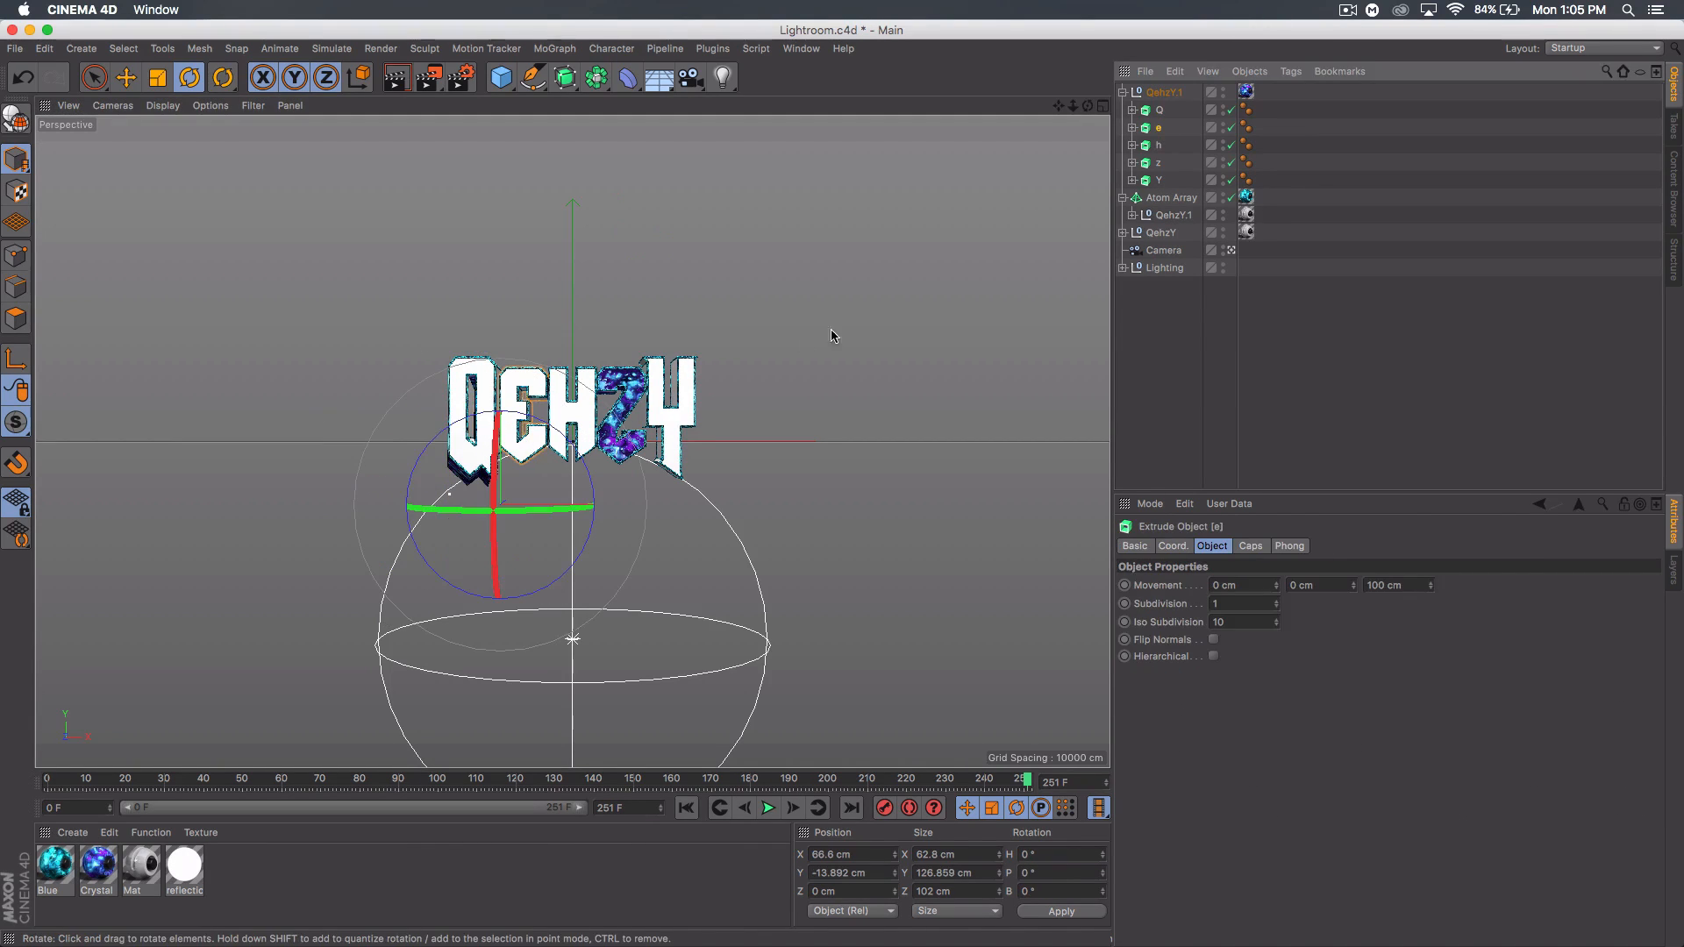
{"action": "left_click_drag", "start_coordinate": [536, 465], "coordinate": [519, 437]}
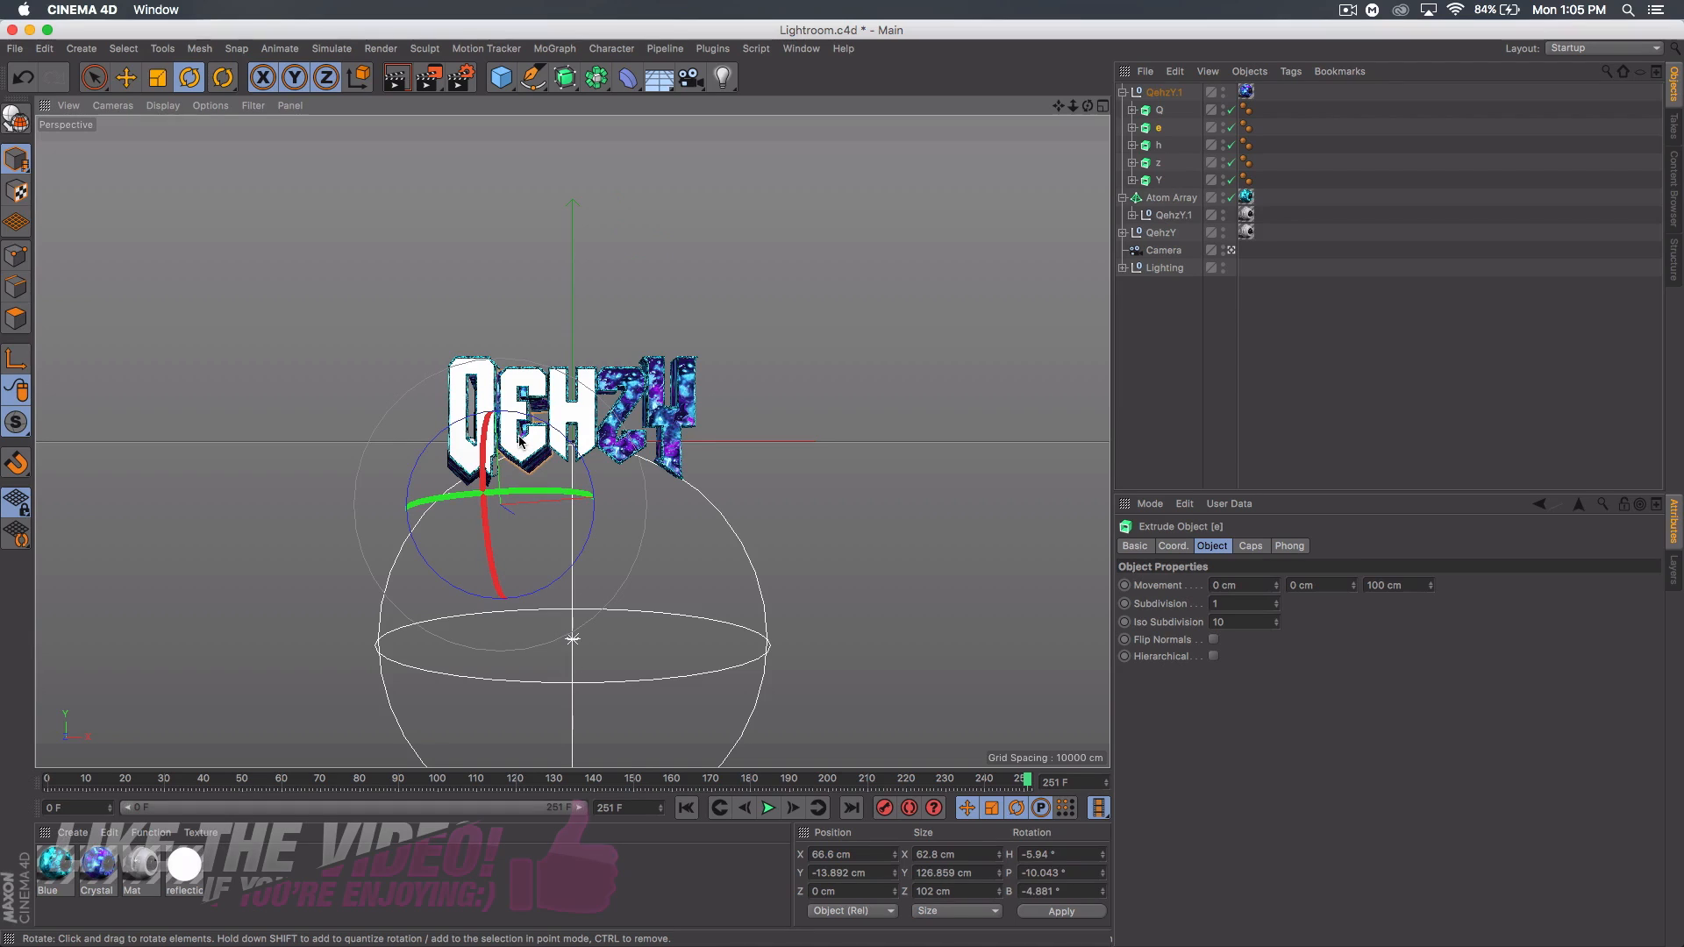
- Rotate the letters h, z and Y of the Crystal copy slightly, with z at about H -5°, P -11°, B -4°
{"action": "left_click", "coordinate": [1158, 144]}
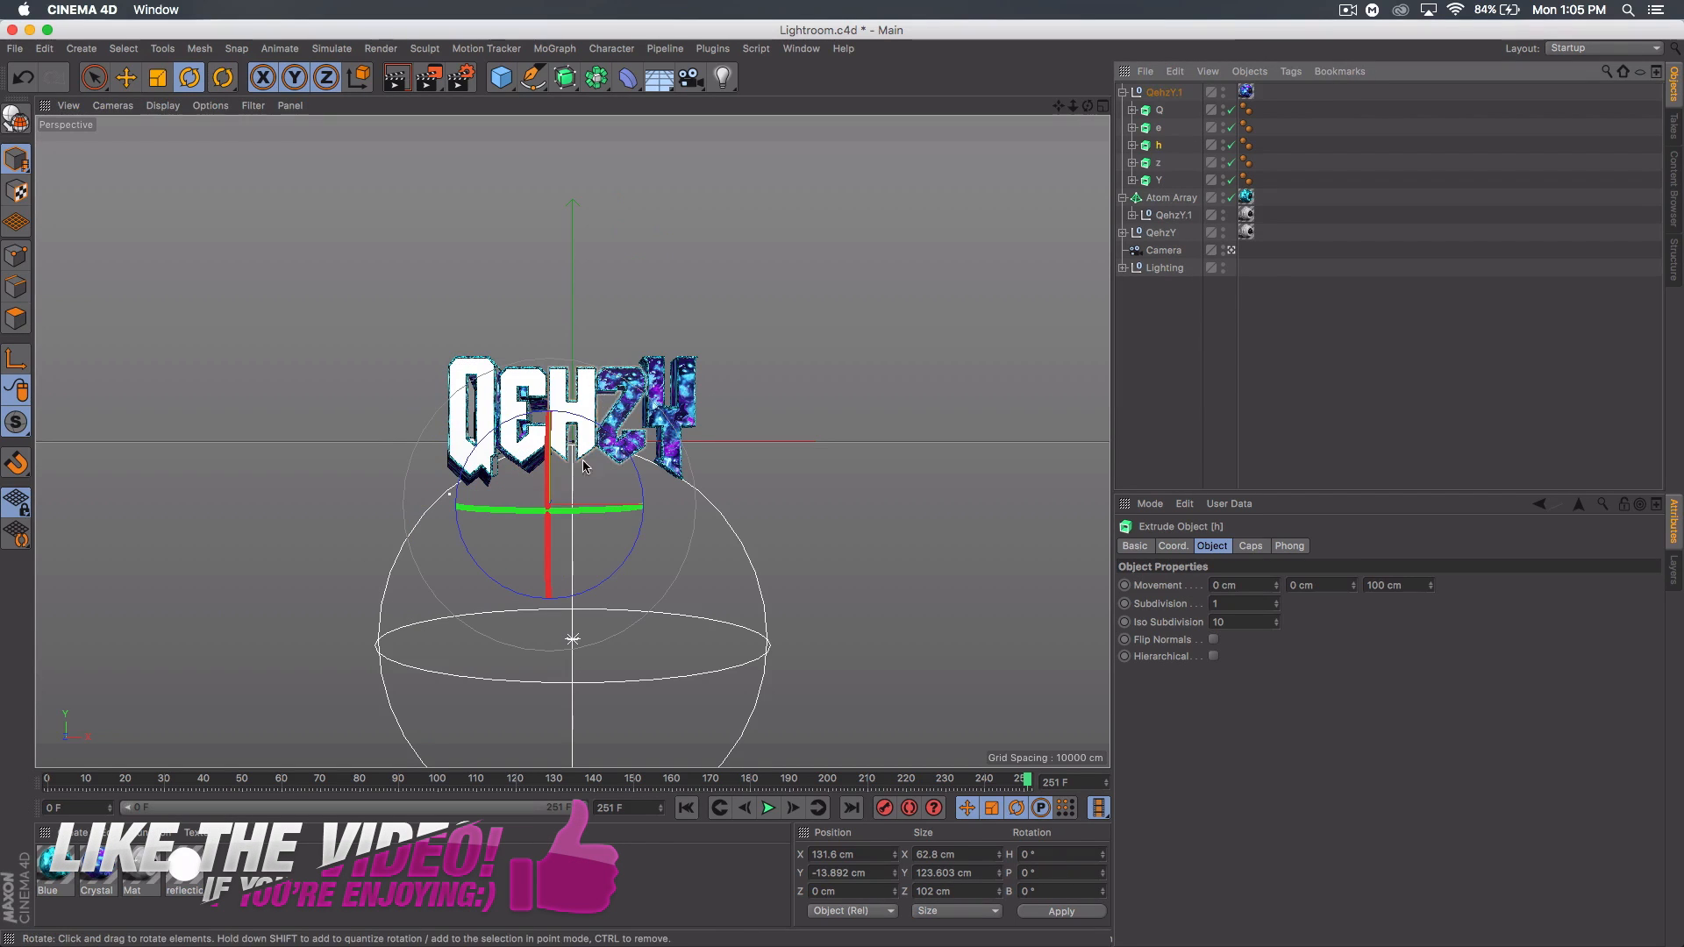
{"action": "mouse_move", "coordinate": [584, 466]}
{"action": "left_mouse_down"}
{"action": "mouse_move", "coordinate": [625, 452]}
{"action": "mouse_move", "coordinate": [618, 435]}
{"action": "mouse_move", "coordinate": [612, 449]}
{"action": "left_mouse_up"}
{"action": "left_click", "coordinate": [629, 459]}
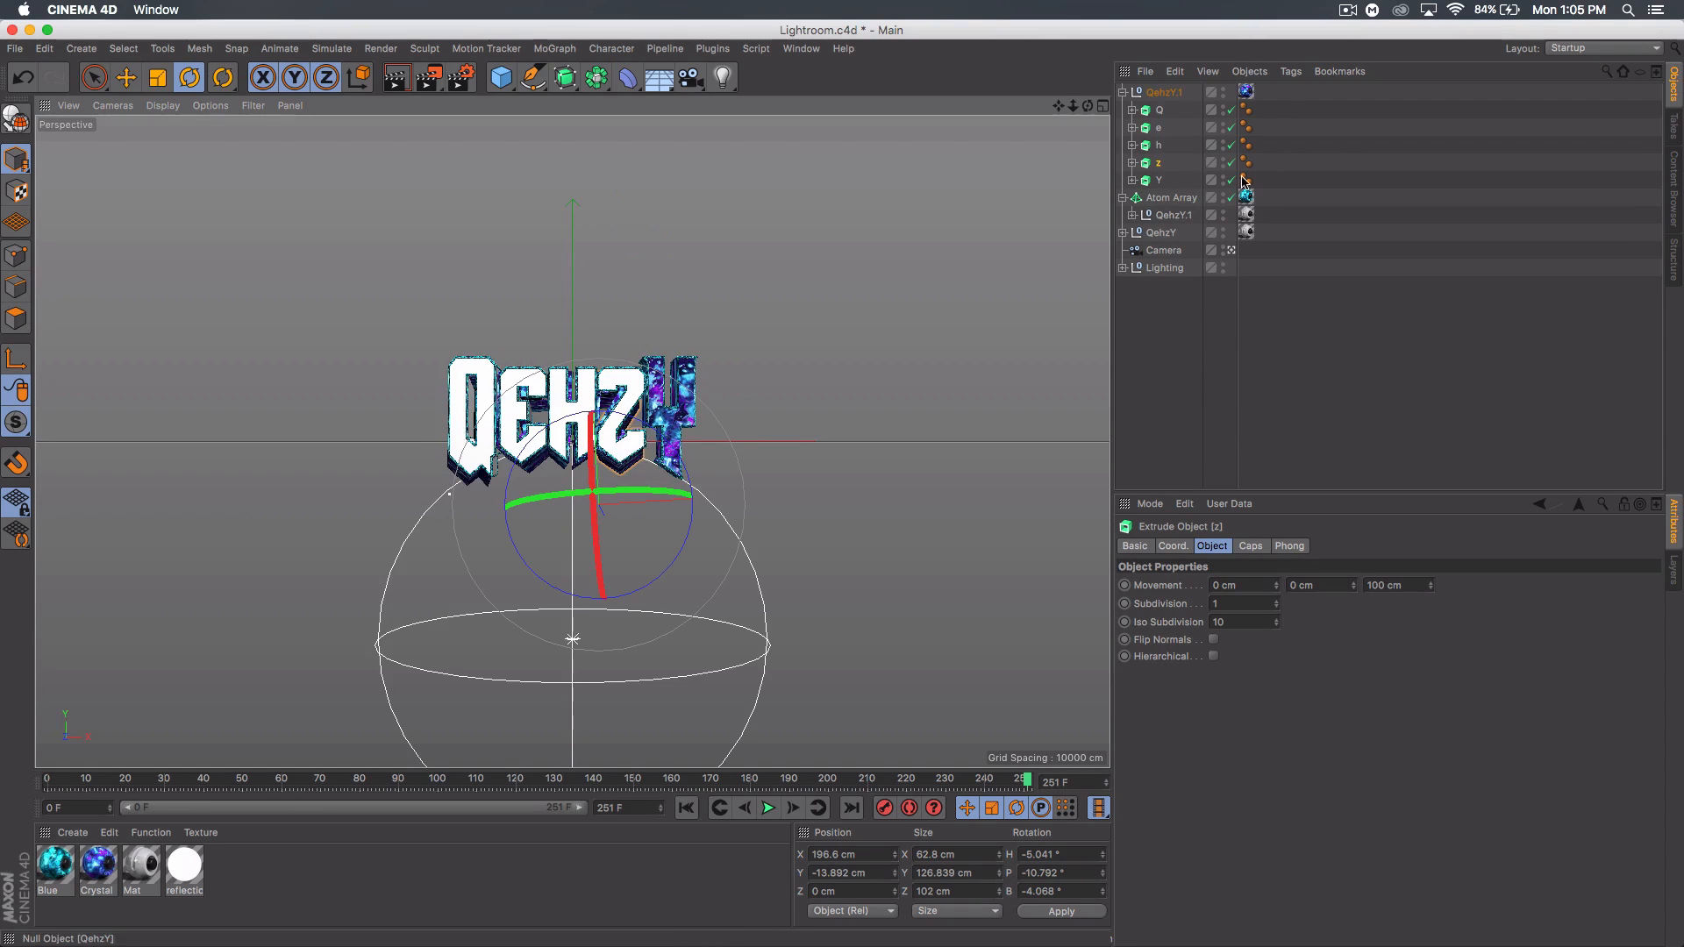
{"action": "left_click", "coordinate": [1159, 179]}
{"action": "left_click_drag", "start_coordinate": [658, 439], "coordinate": [632, 402]}
{"action": "left_click", "coordinate": [1334, 331]}
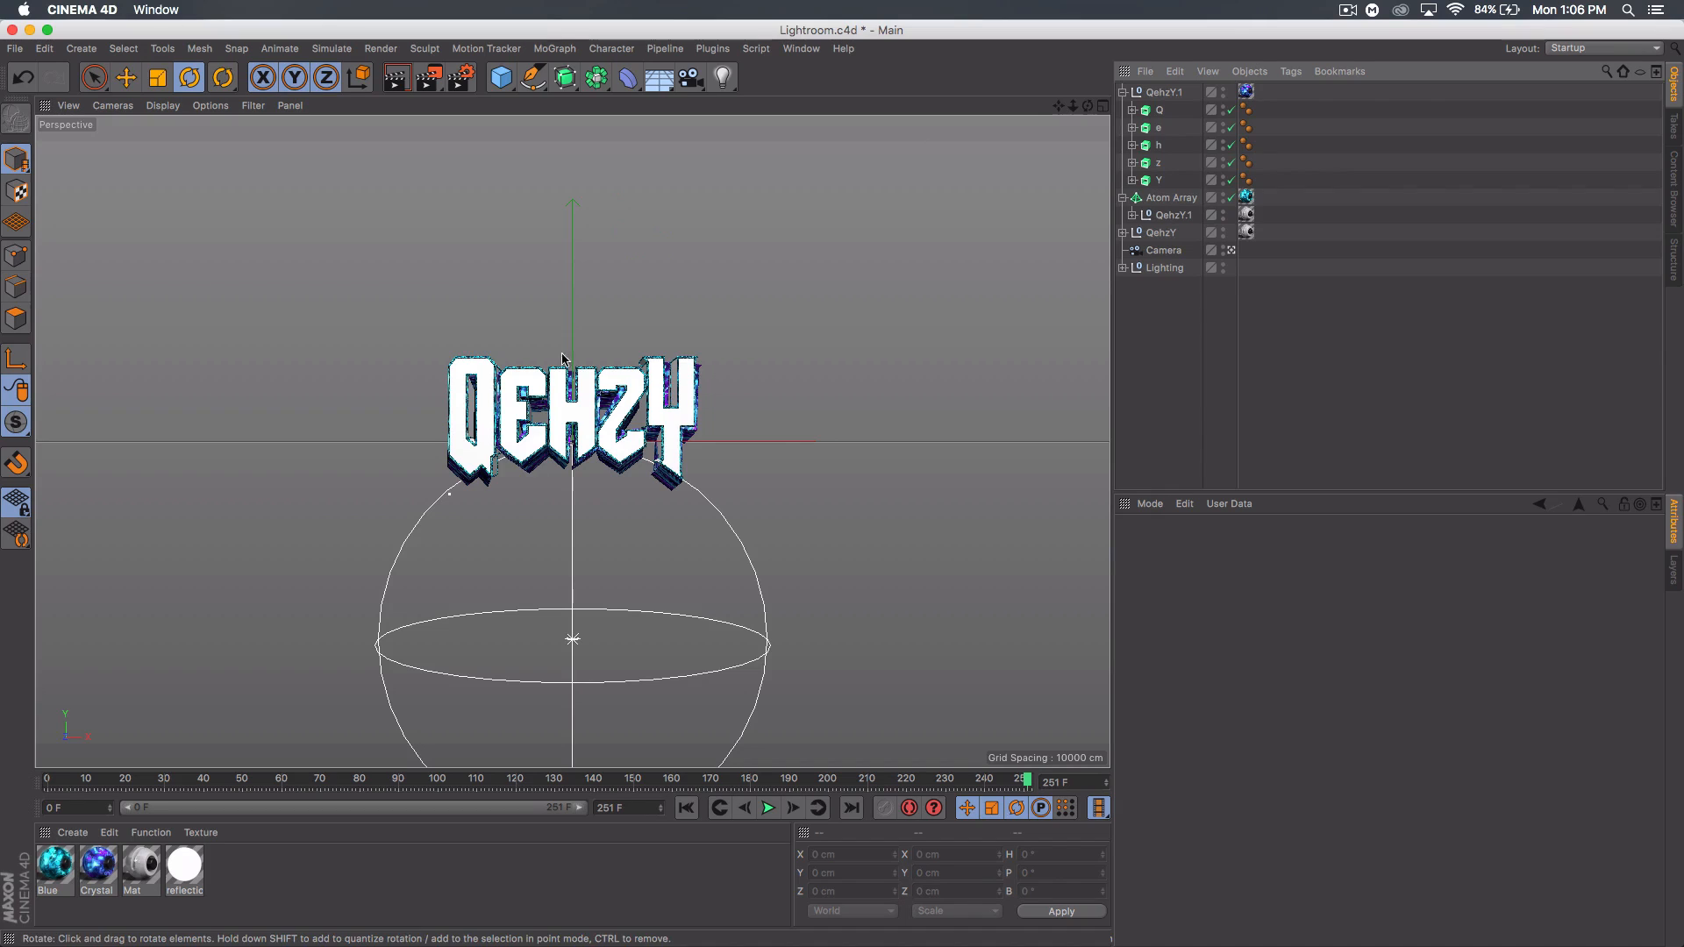
{"action": "left_click", "coordinate": [1122, 92]}
- Select the Lighting group and leave the scene camera to view the whole light setup around the text
{"action": "left_click", "coordinate": [1164, 180]}
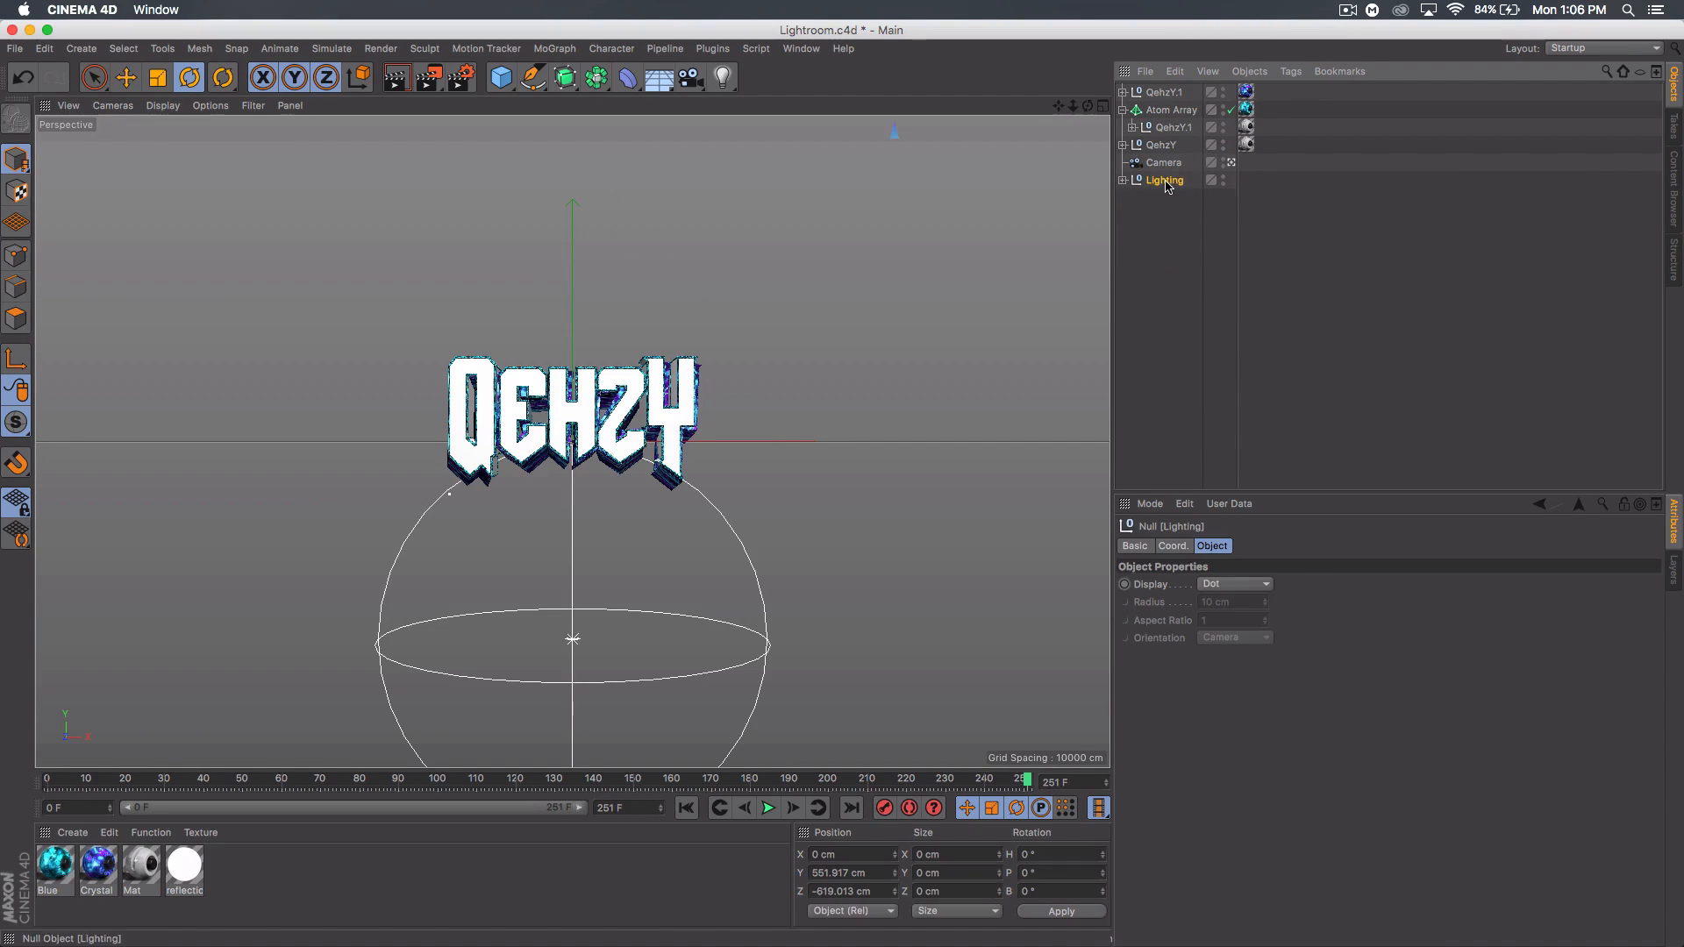
{"action": "left_click", "coordinate": [1231, 163]}
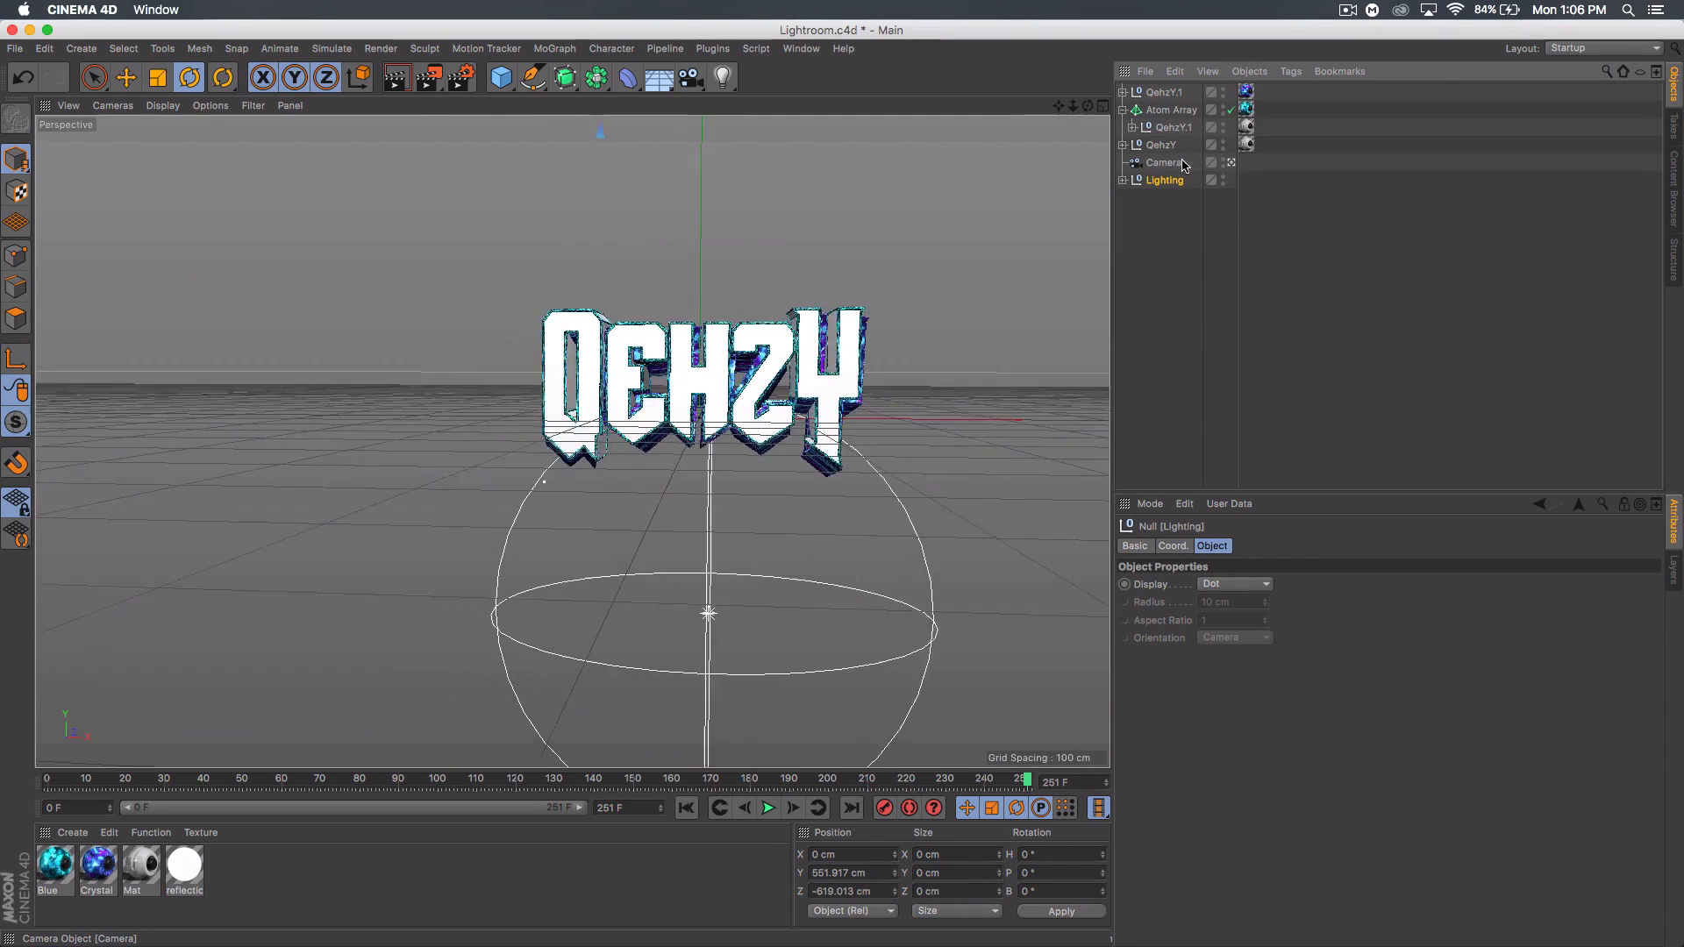
{"action": "left_click_drag", "start_coordinate": [1073, 106], "coordinate": [982, 106]}
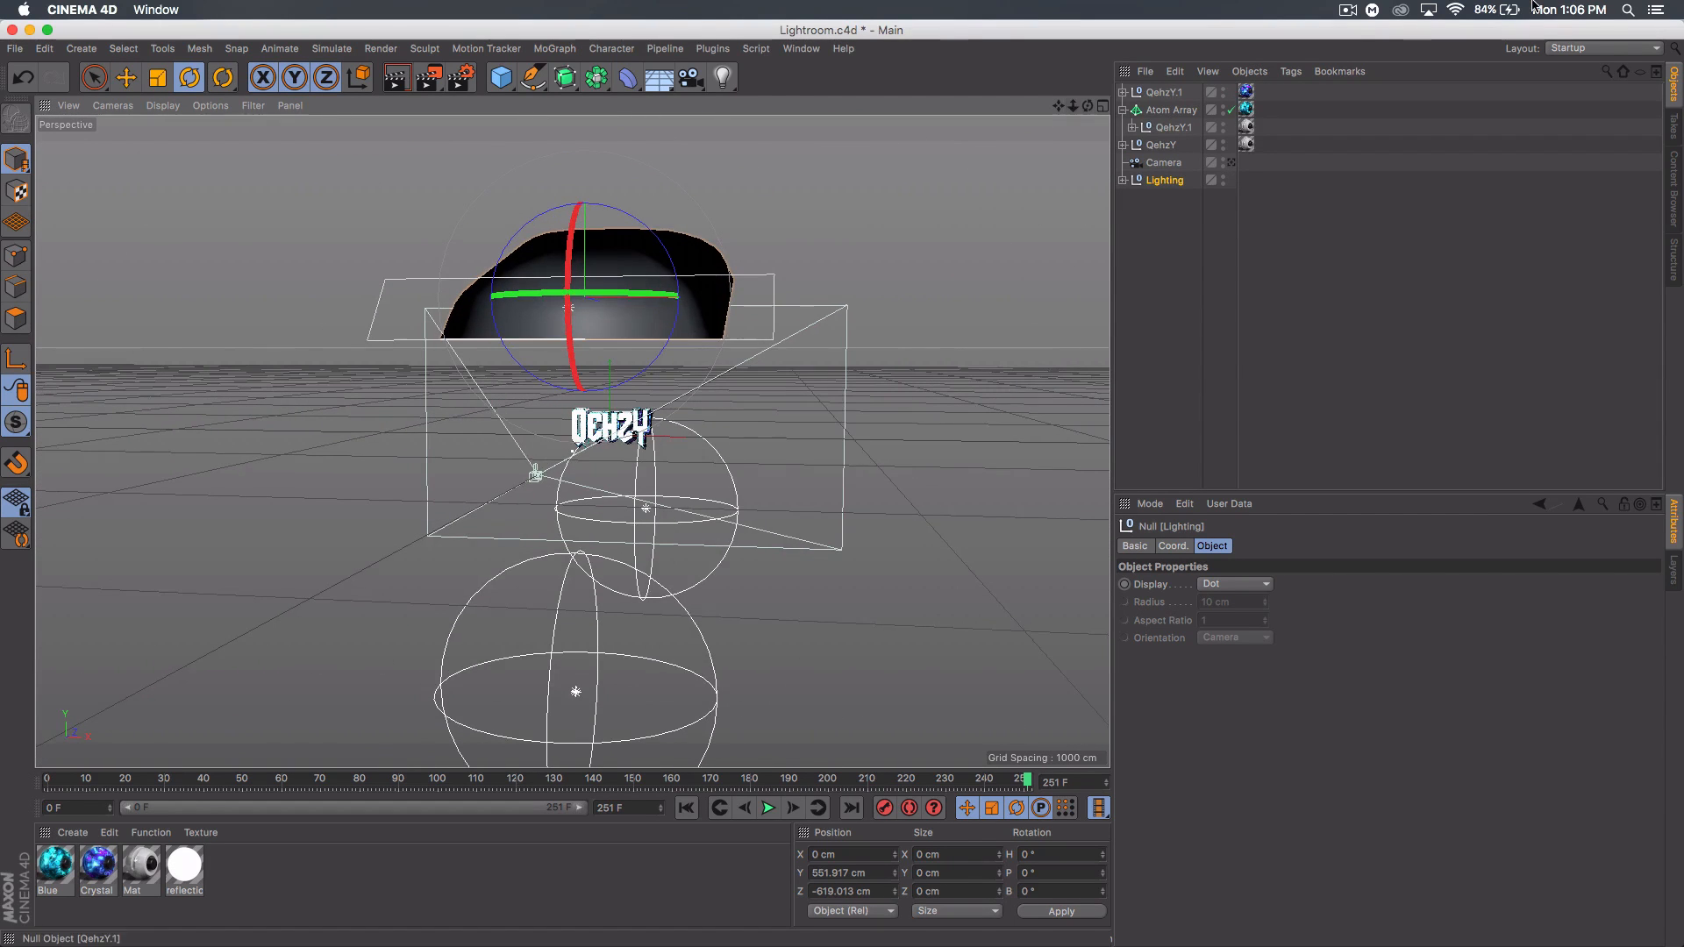
- Raise the Lighting group to about Y 1025 cm and render a preview through the scene camera
{"action": "left_click", "coordinate": [127, 84]}
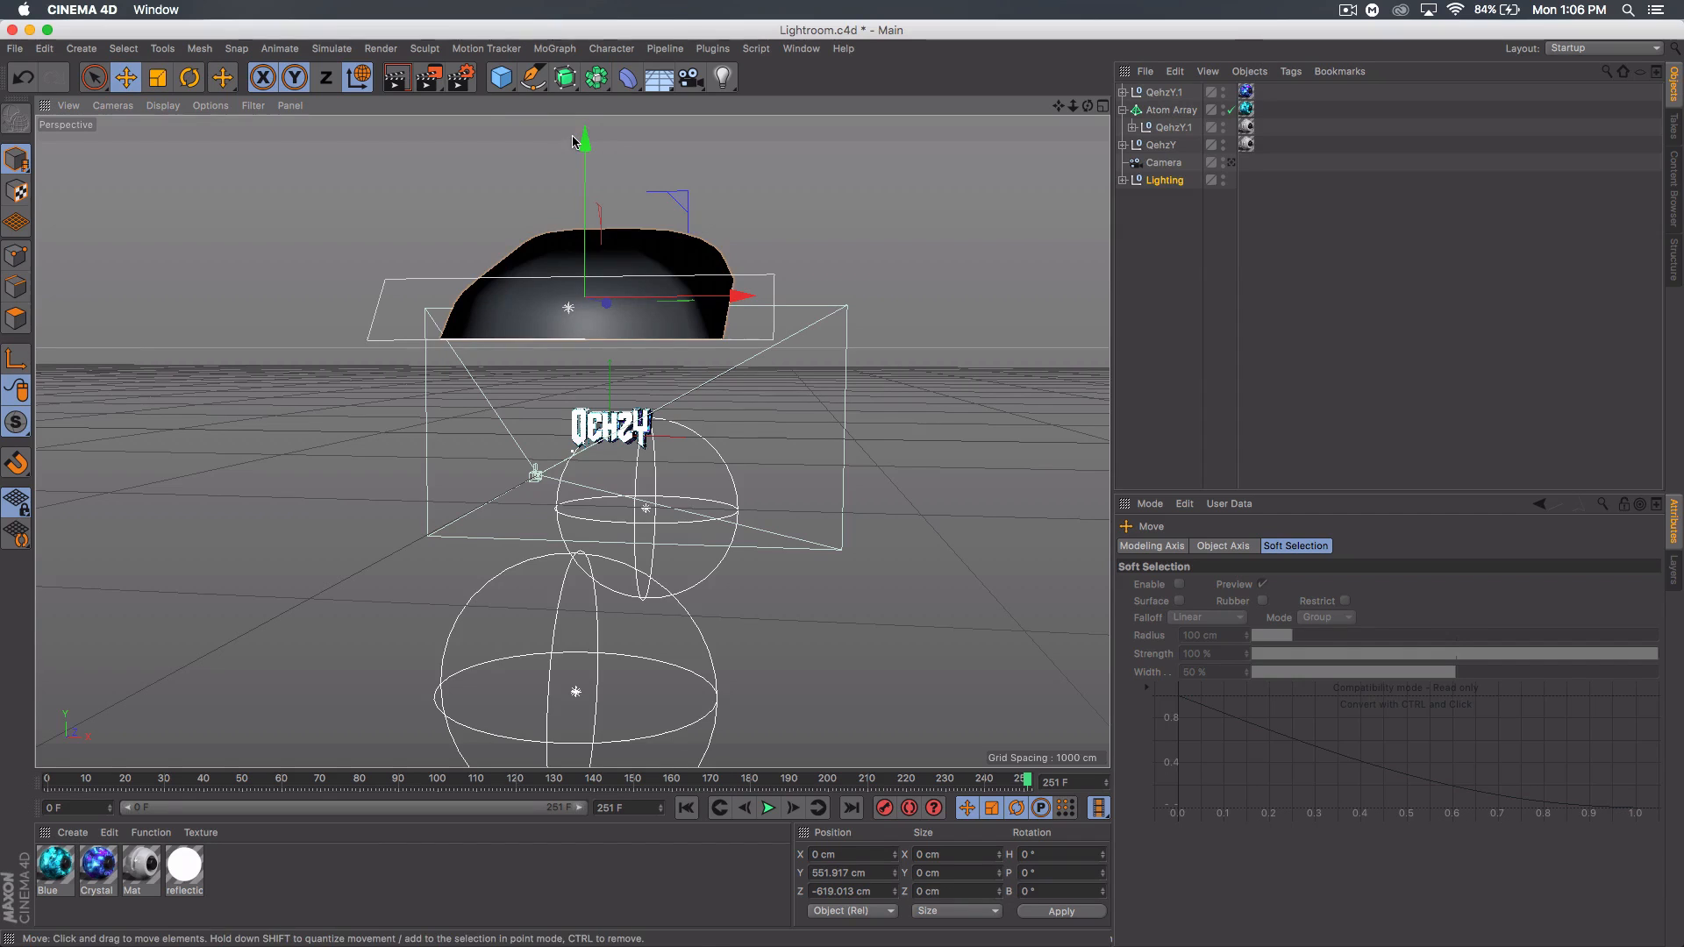
{"action": "left_click_drag", "start_coordinate": [686, 197], "coordinate": [689, 107]}
{"action": "key", "text": "super+z"}
{"action": "key", "text": "super+z"}
{"action": "key", "text": "super+z"}
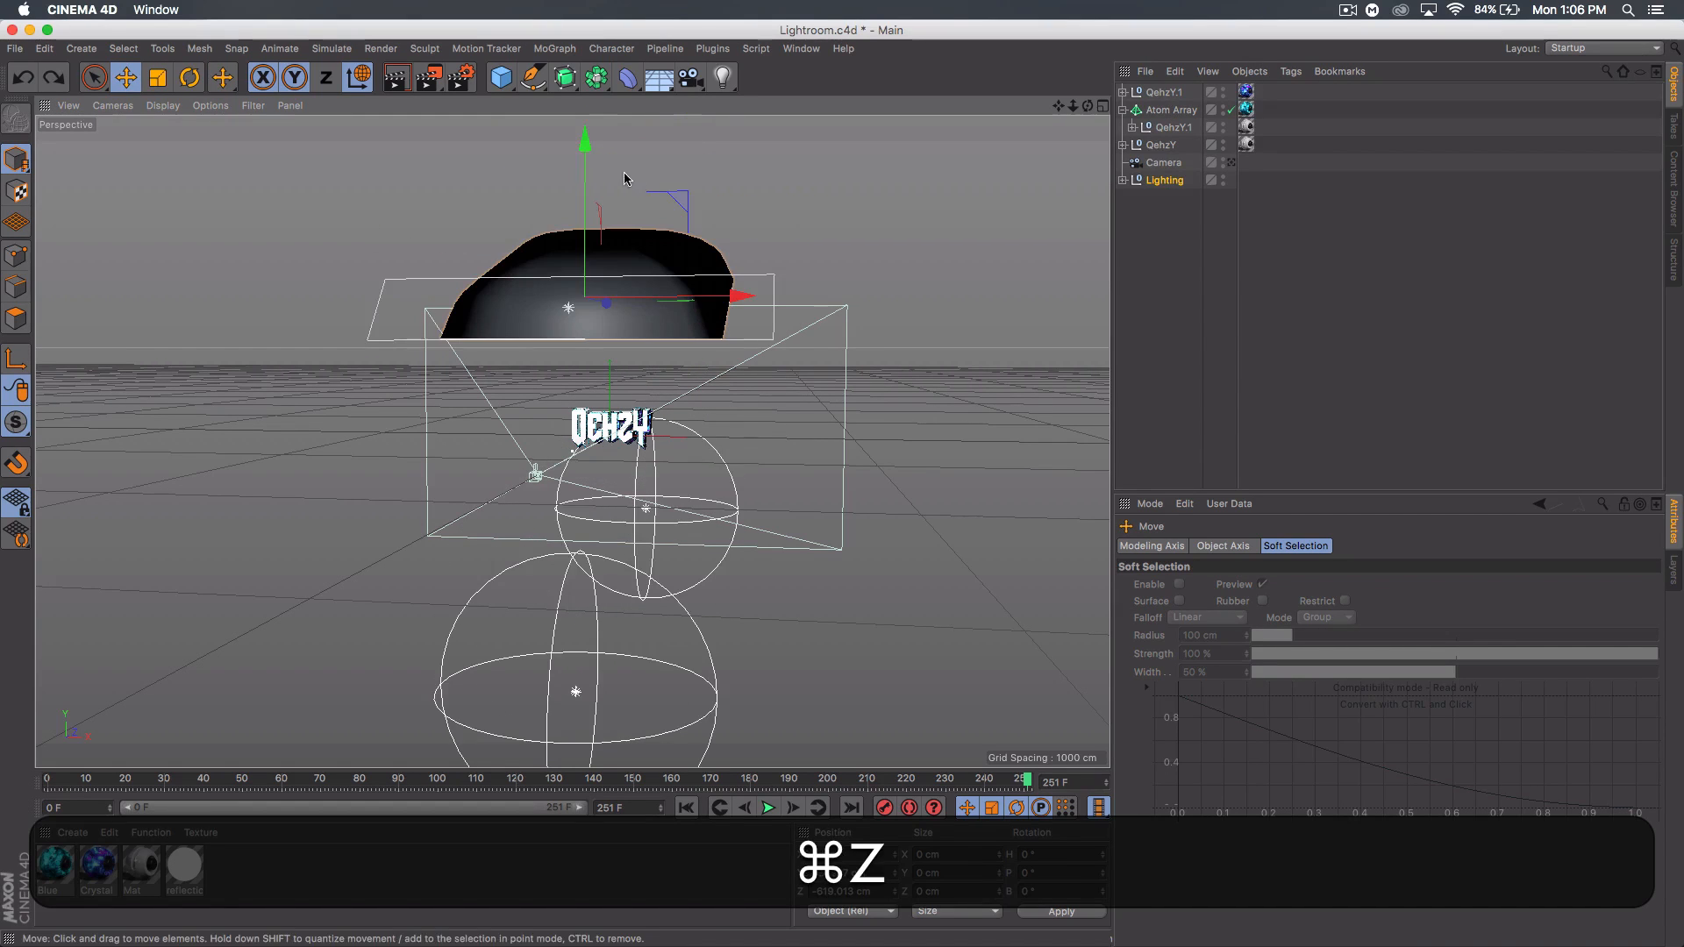
{"action": "left_click_drag", "start_coordinate": [585, 207], "coordinate": [585, 132]}
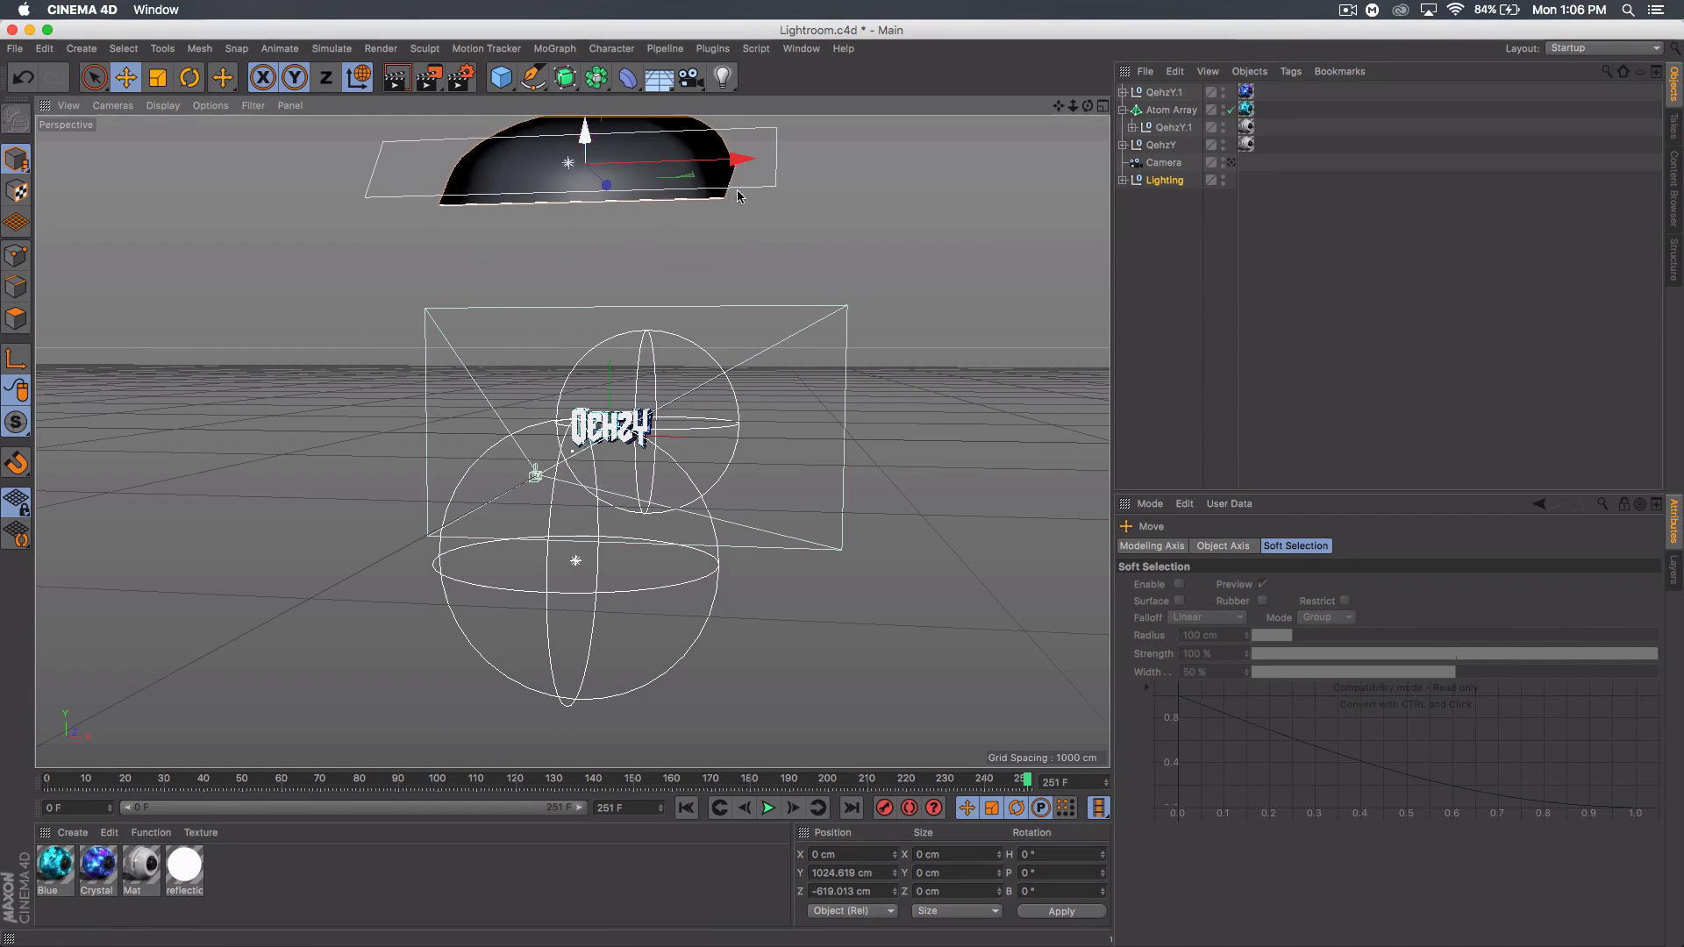
{"action": "left_click", "coordinate": [1231, 163]}
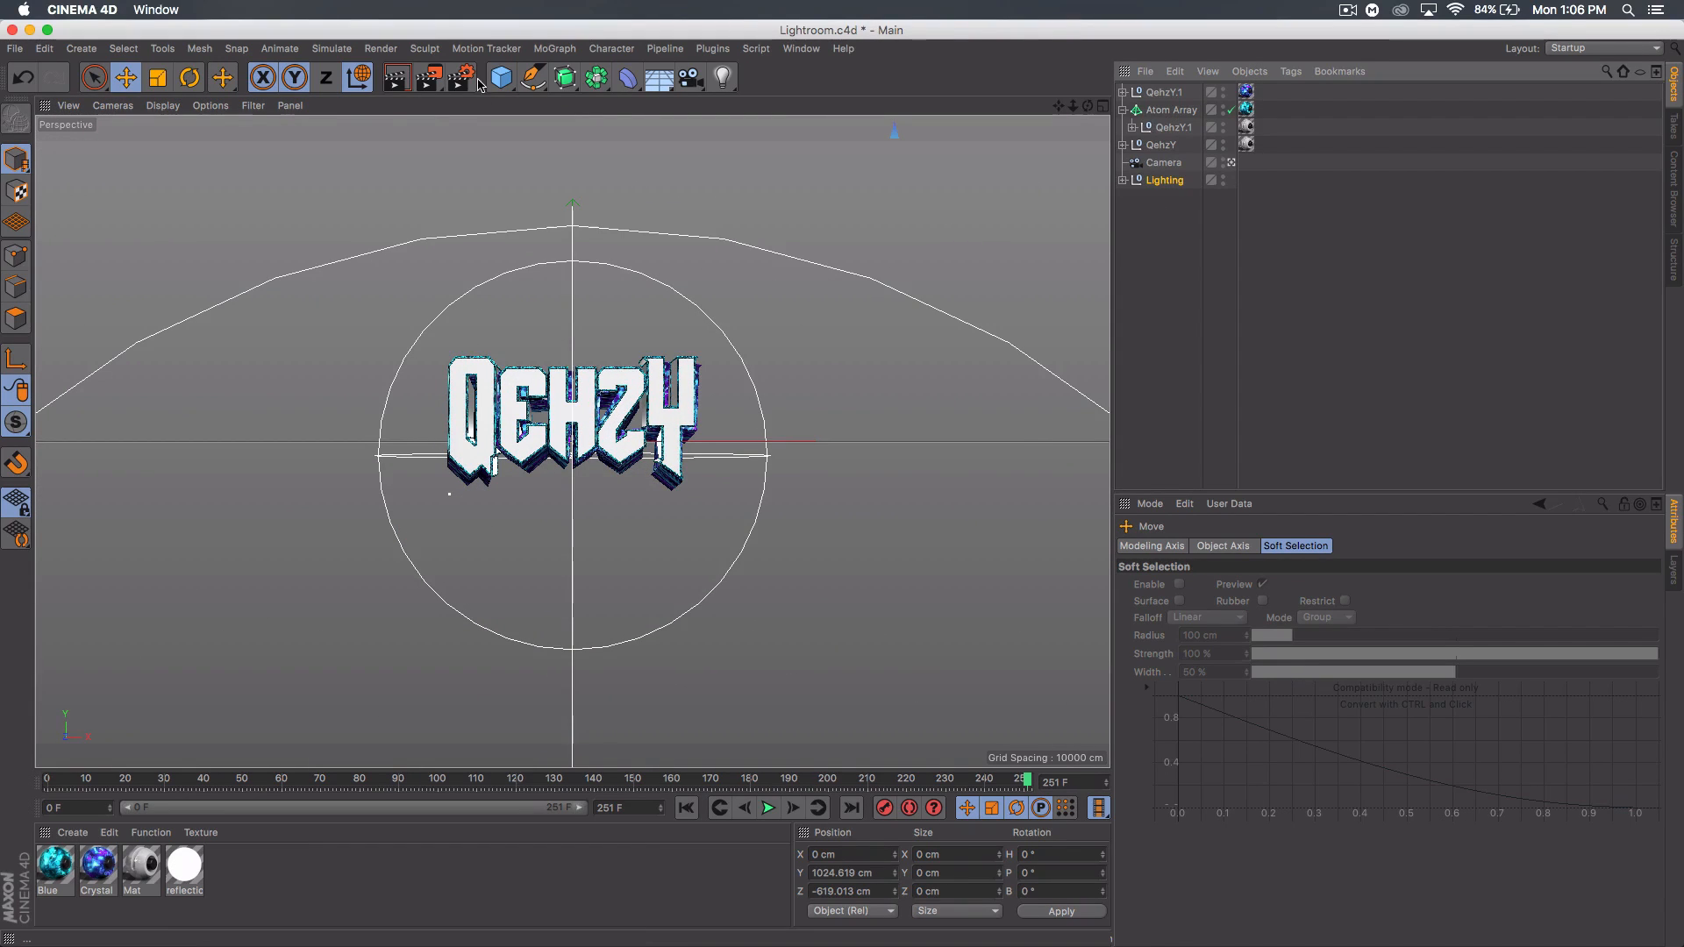
{"action": "left_click", "coordinate": [392, 81]}
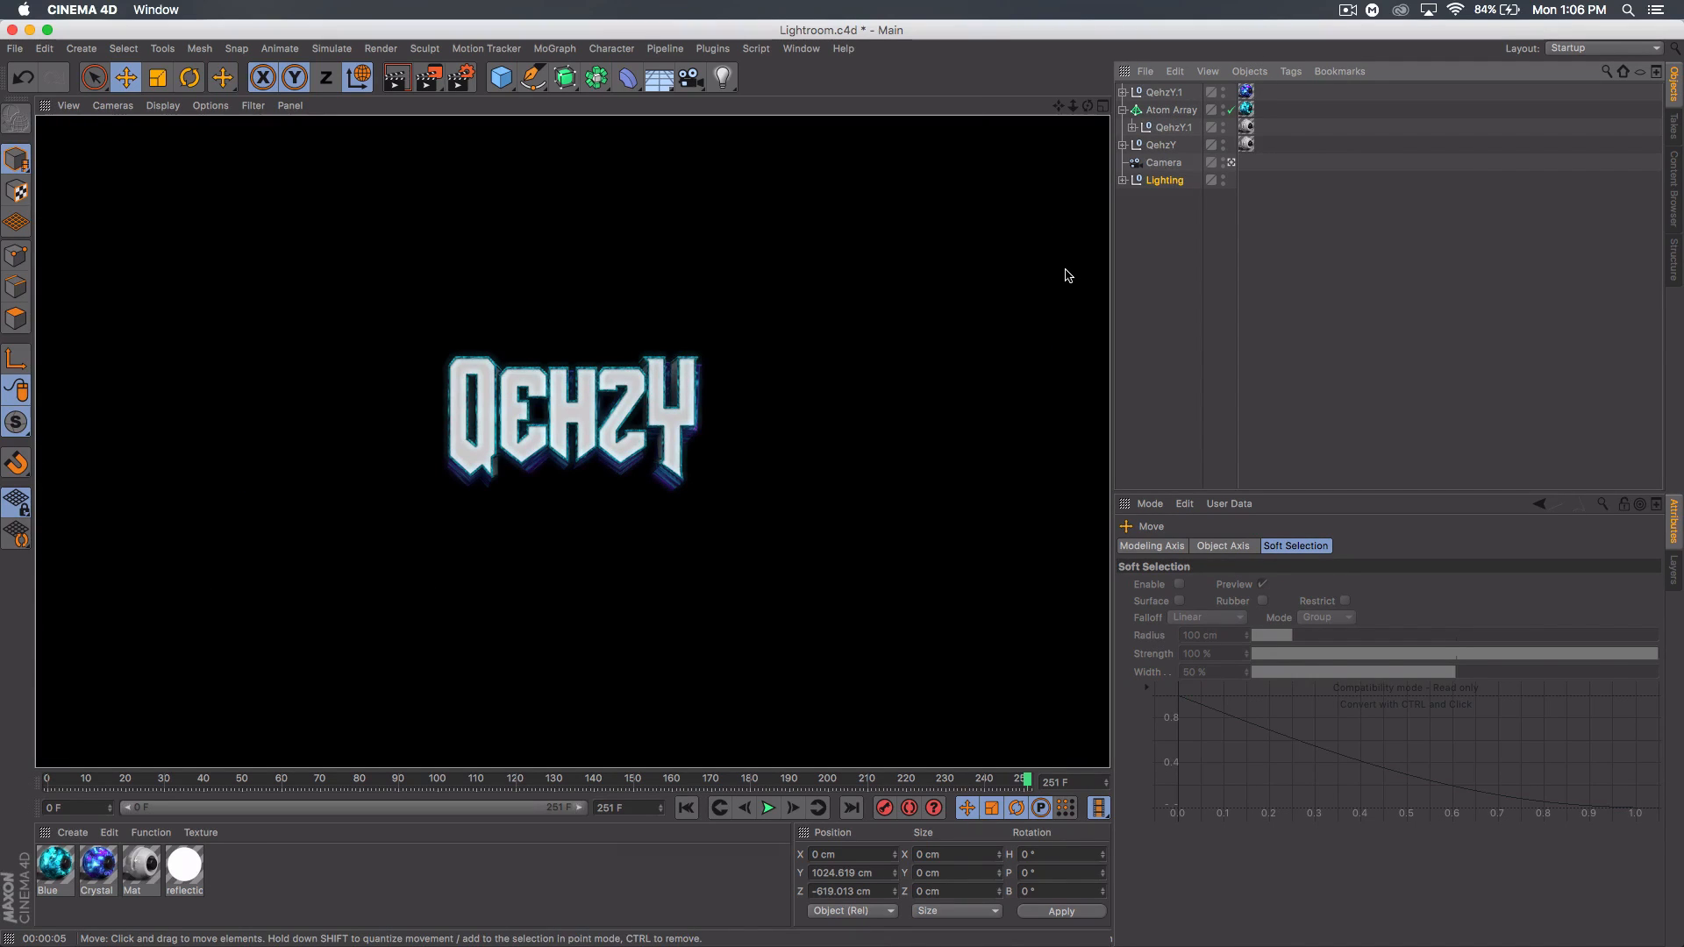
- Enable Seamless and set the projection to Cubic on the Crystal texture tag of the top QehzY.1 group
{"action": "left_click", "coordinate": [1246, 91]}
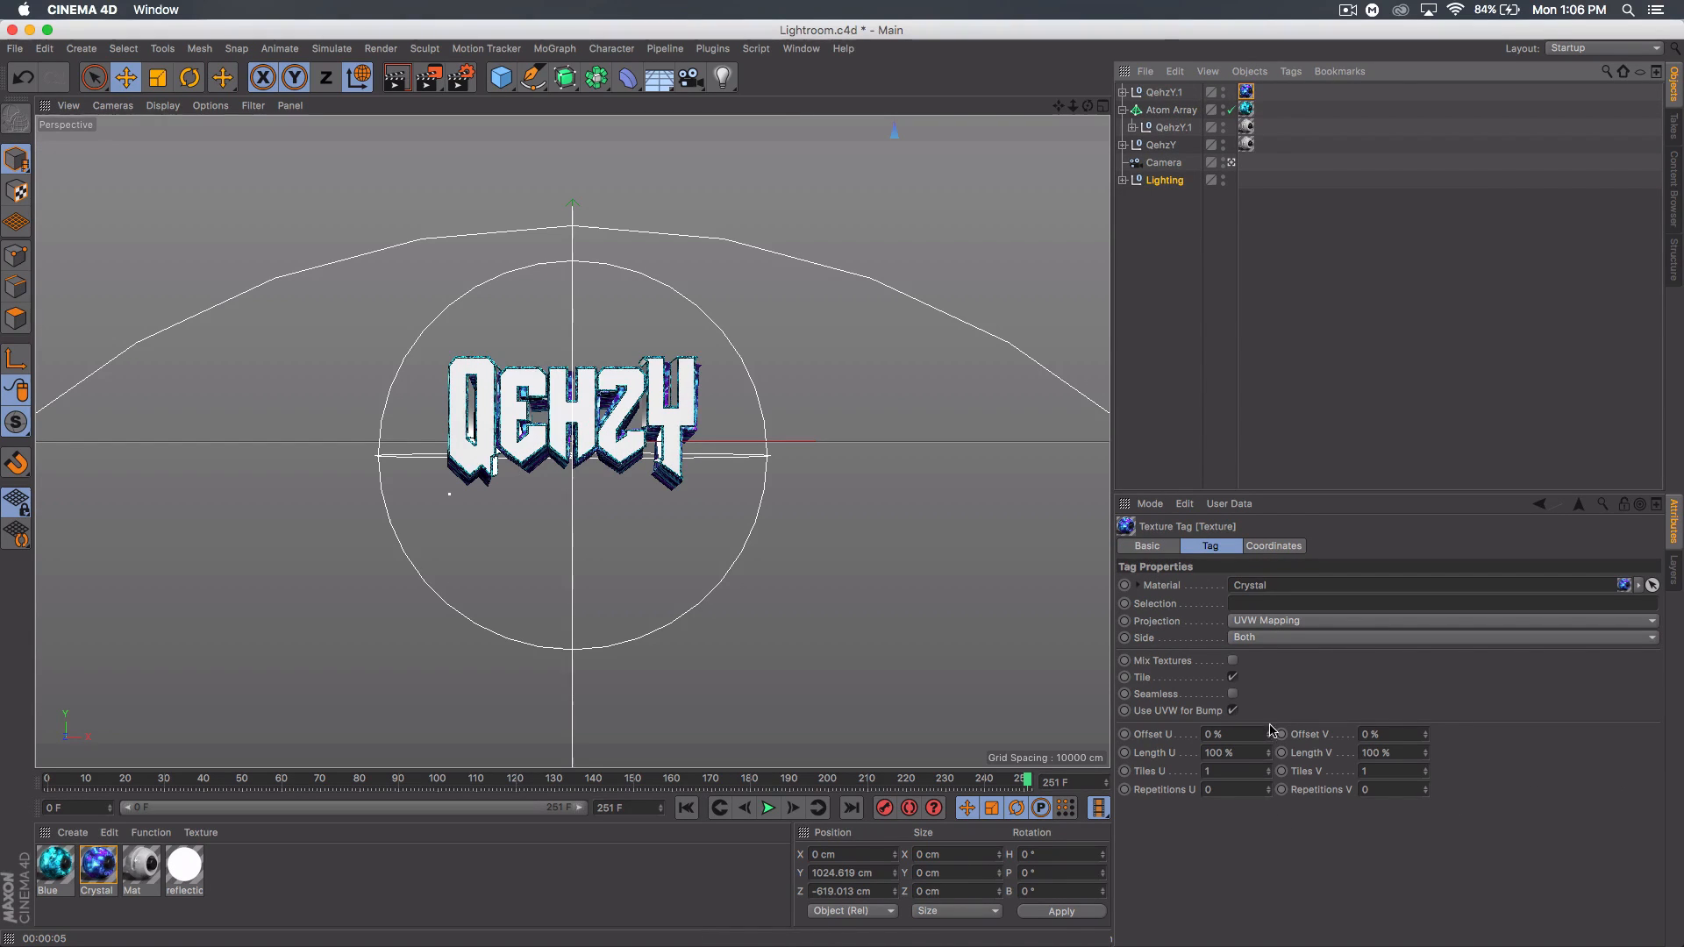
{"action": "left_click", "coordinate": [1232, 694]}
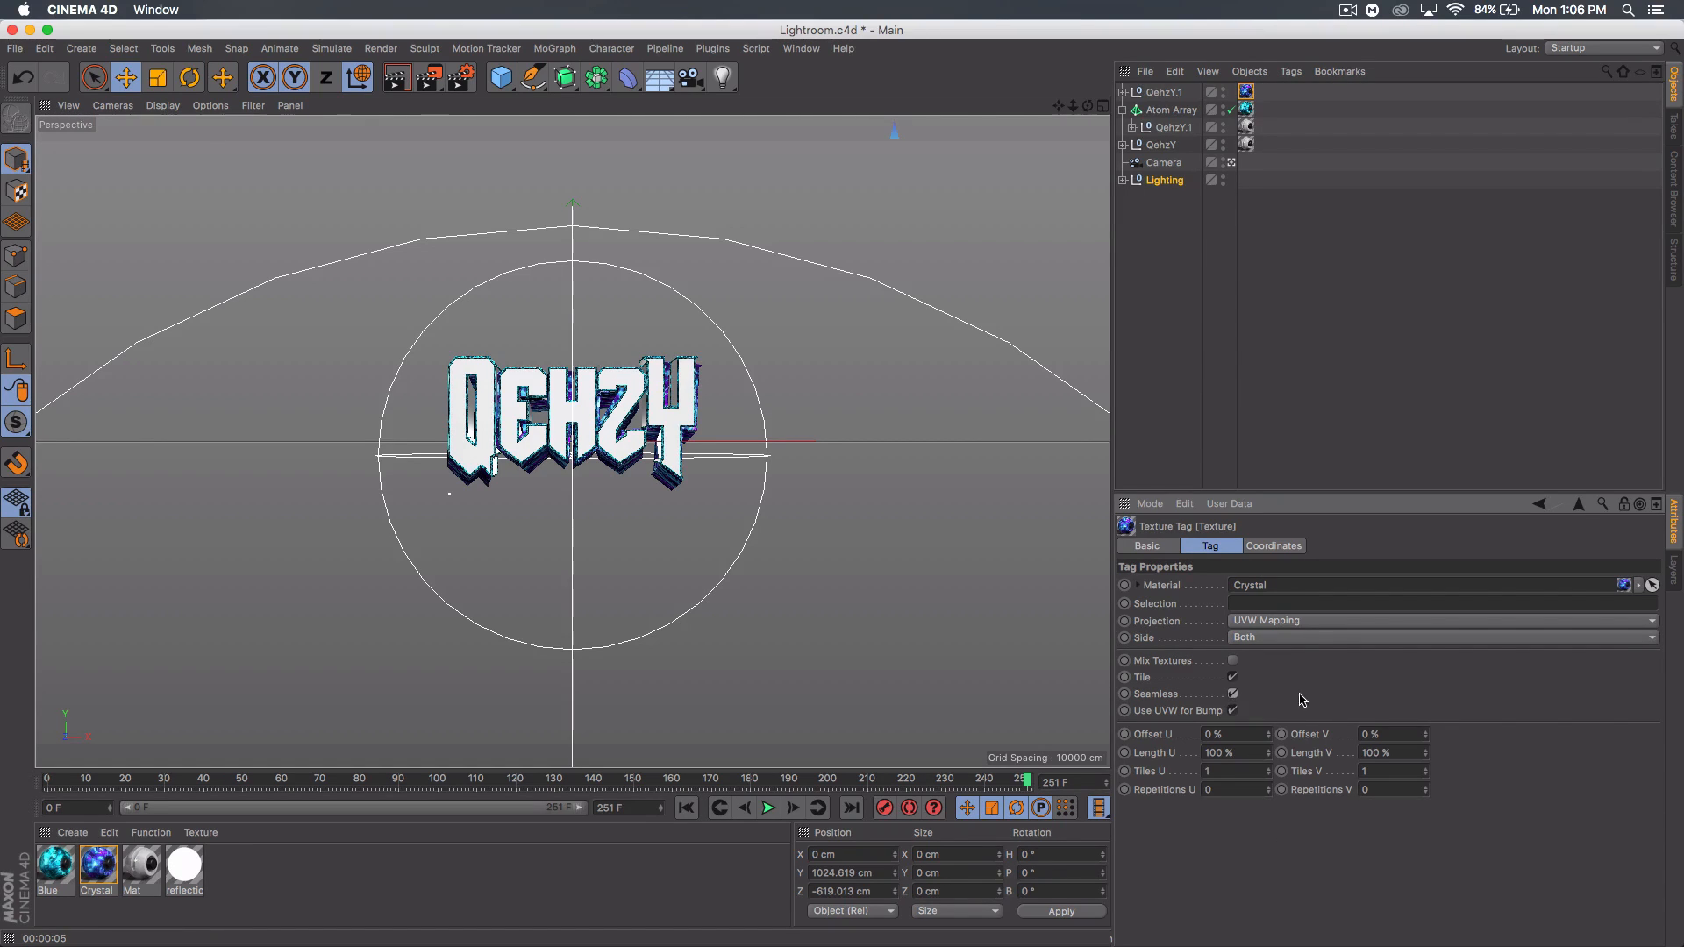
{"action": "left_click", "coordinate": [1296, 621]}
{"action": "left_click", "coordinate": [1286, 694]}
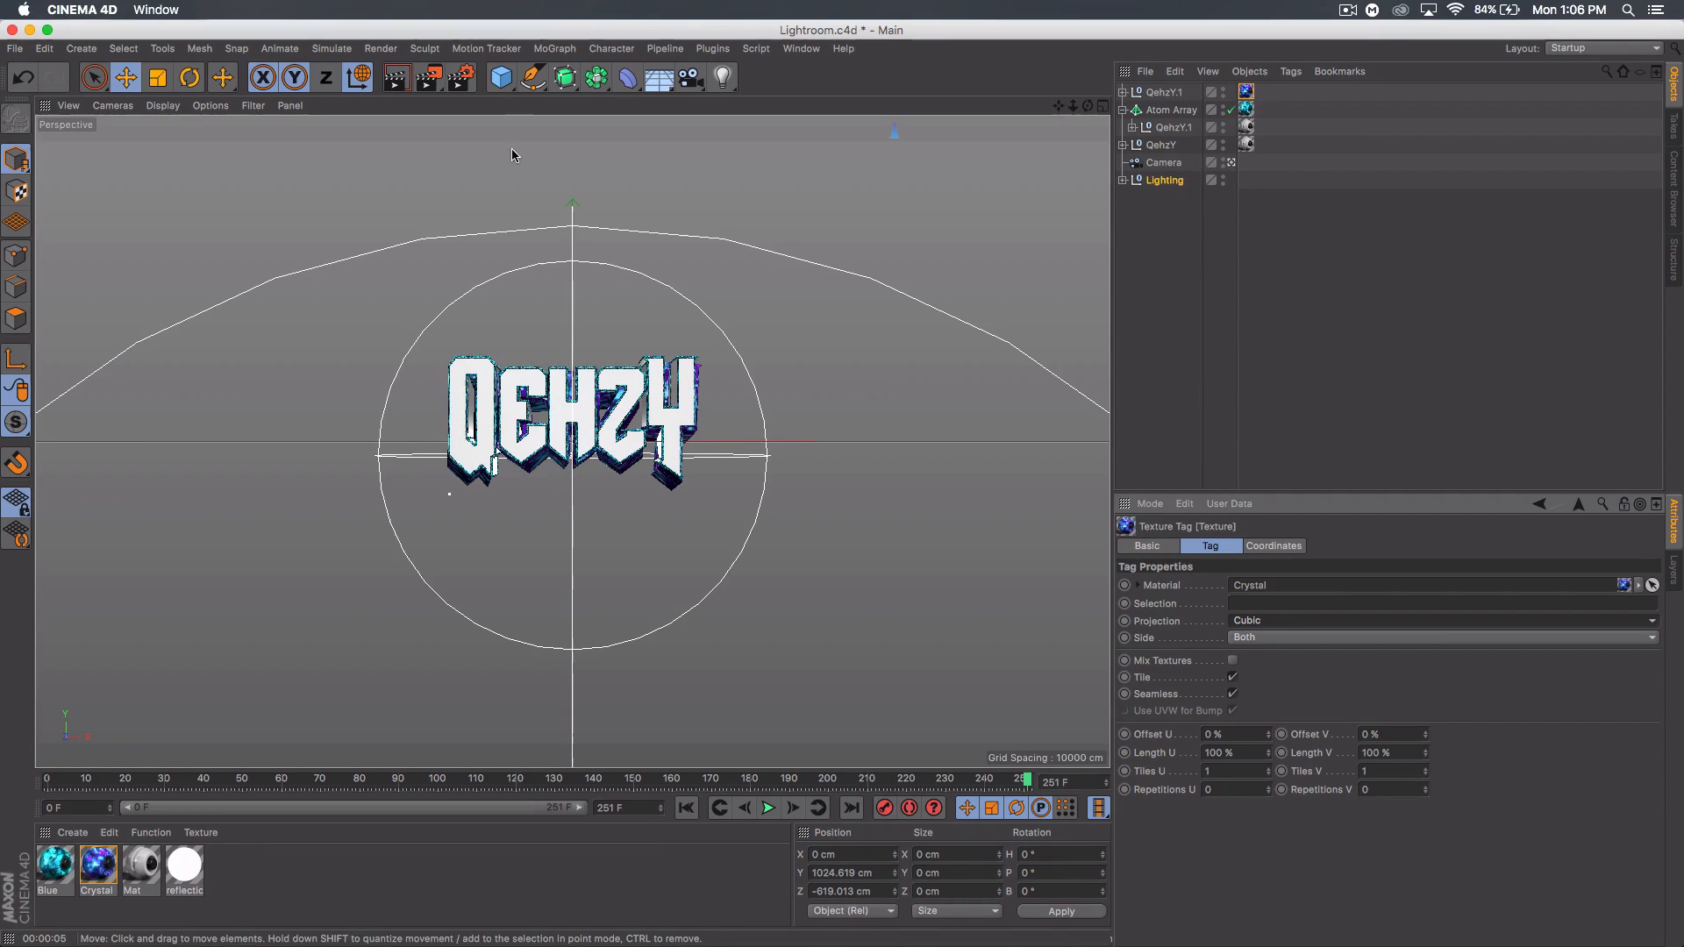
- Set the render output file to Qehzy on the Desktop and render the image to the Picture Viewer
{"action": "left_click", "coordinate": [461, 77]}
{"action": "left_click", "coordinate": [145, 106]}
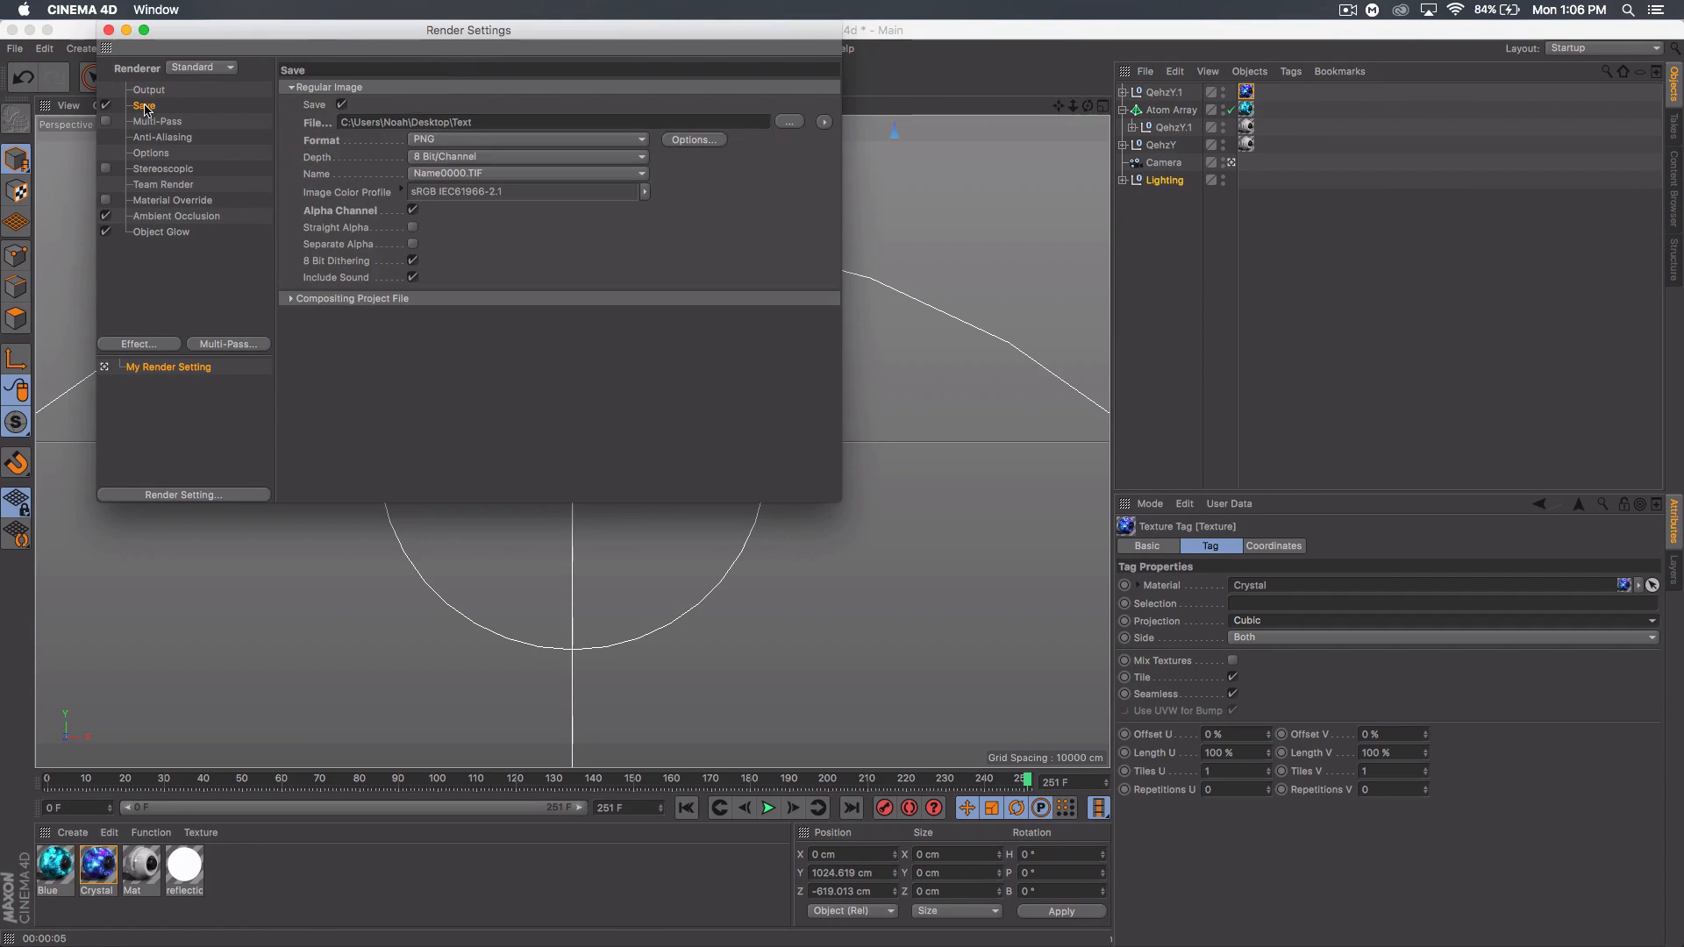
{"action": "left_click", "coordinate": [783, 123]}
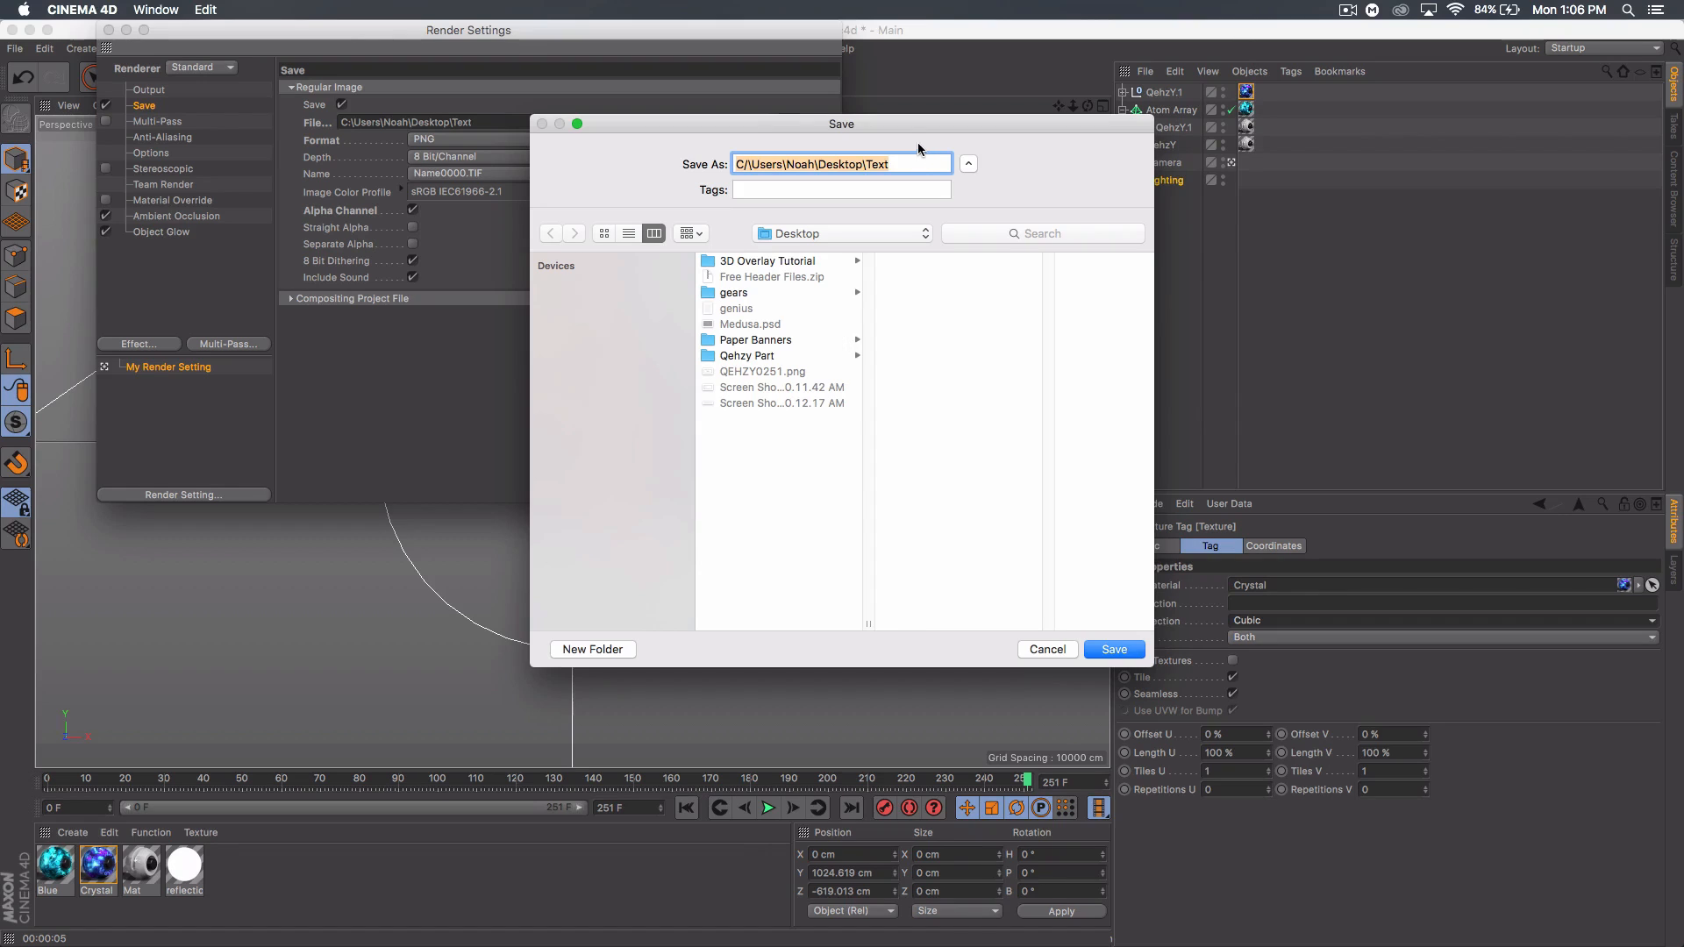
{"action": "type", "text": "Ext"}
{"action": "key", "text": "BackSpace"}
{"action": "key", "text": "BackSpace"}
{"action": "key", "text": "BackSpace"}
{"action": "type", "text": "Qehzy"}
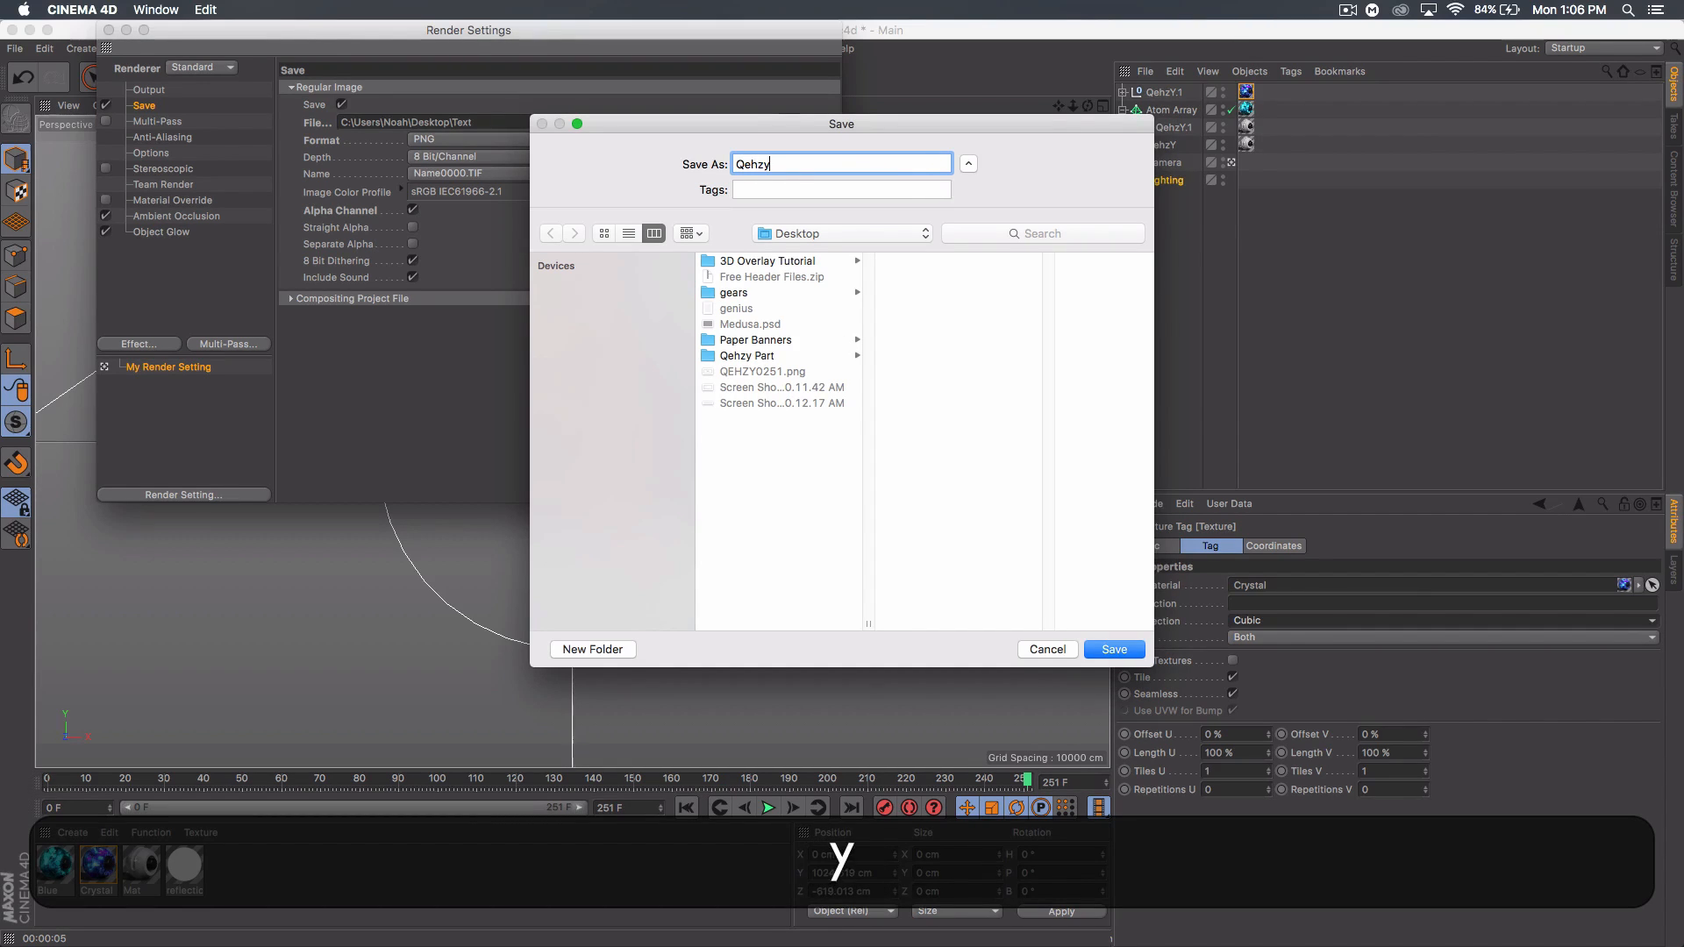
{"action": "left_click", "coordinate": [1112, 649]}
{"action": "left_click", "coordinate": [109, 29]}
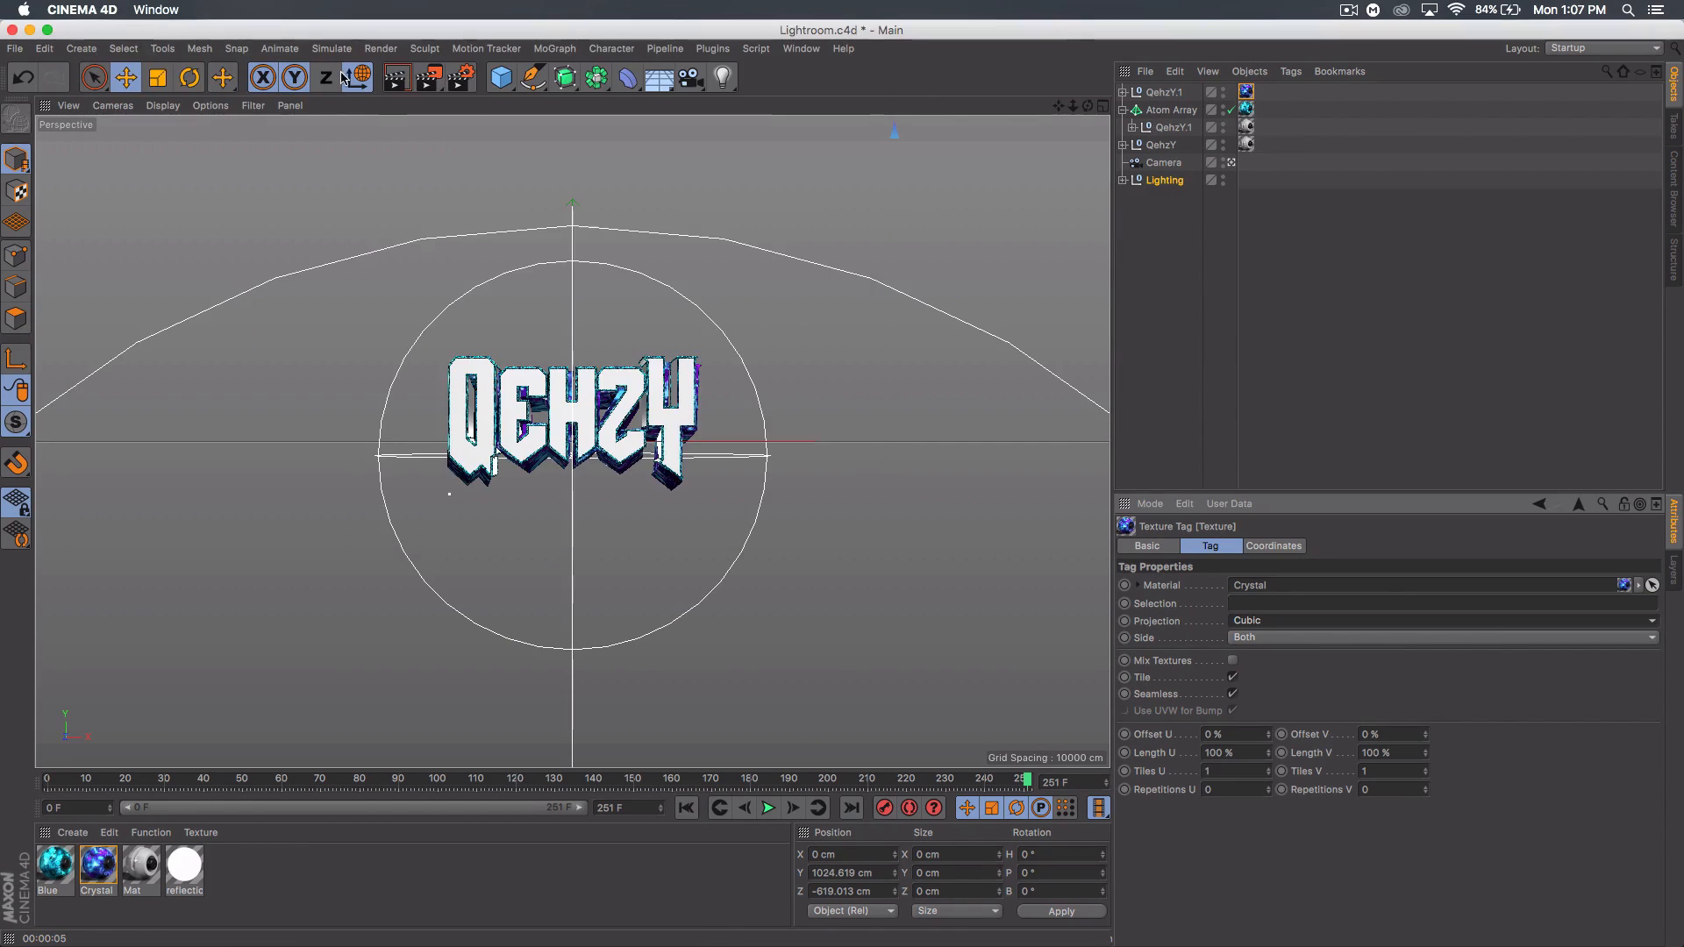
{"action": "left_click", "coordinate": [428, 77]}
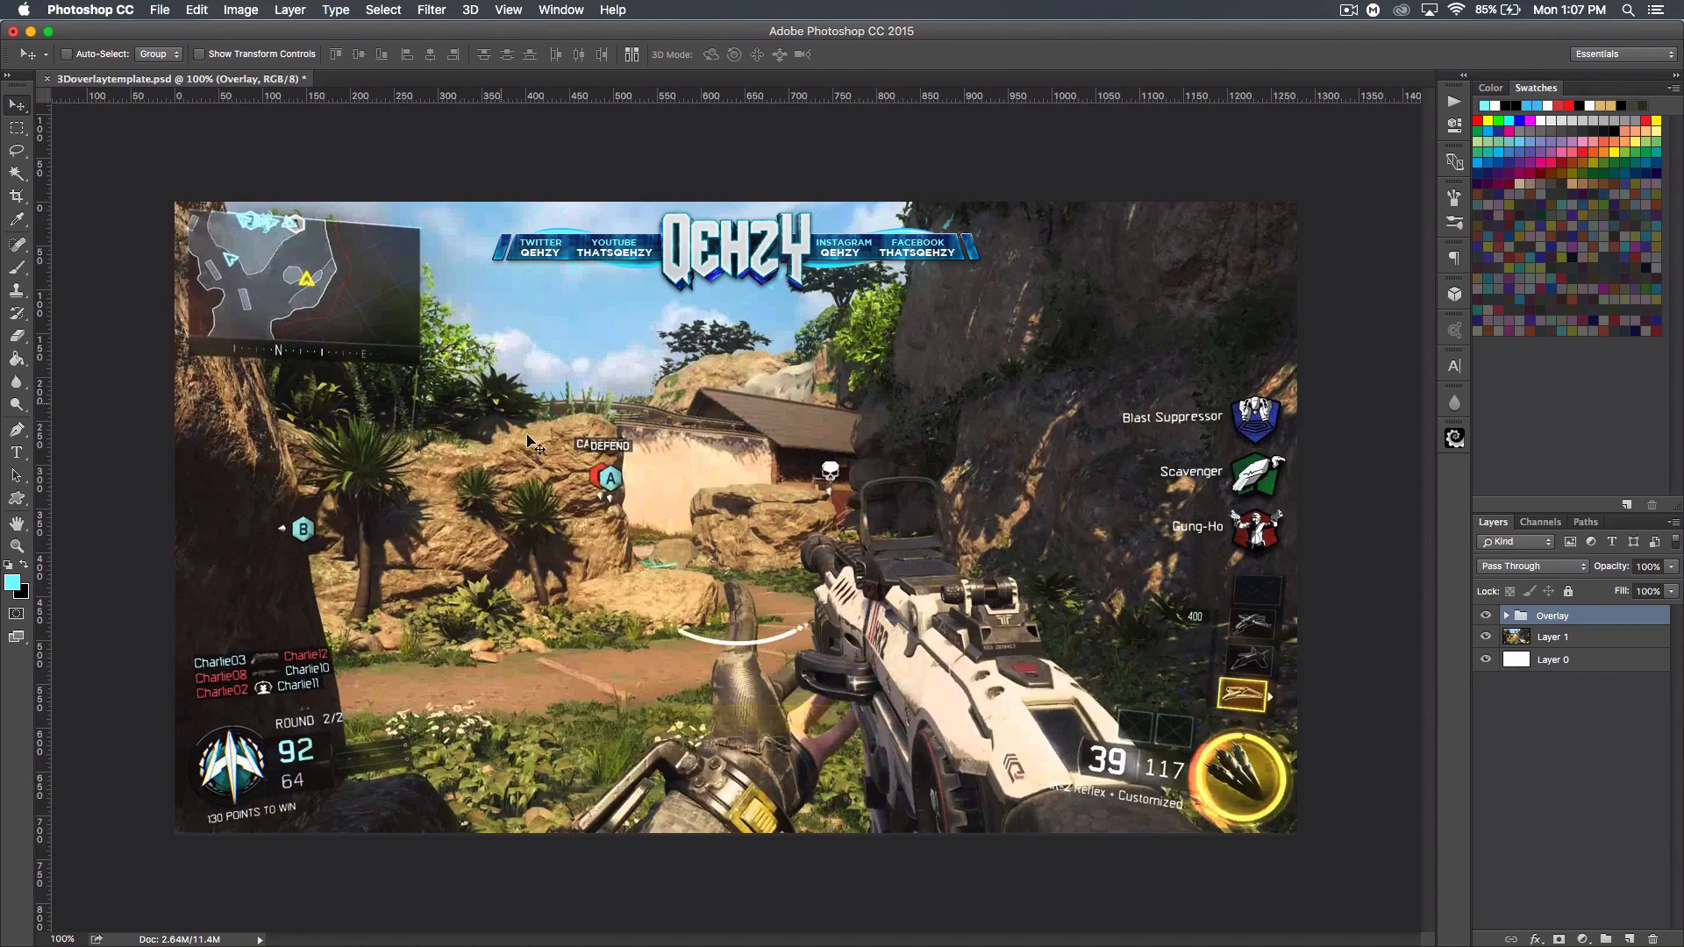
{"action": "left_click", "coordinate": [159, 10]}
{"action": "left_click", "coordinate": [175, 33]}
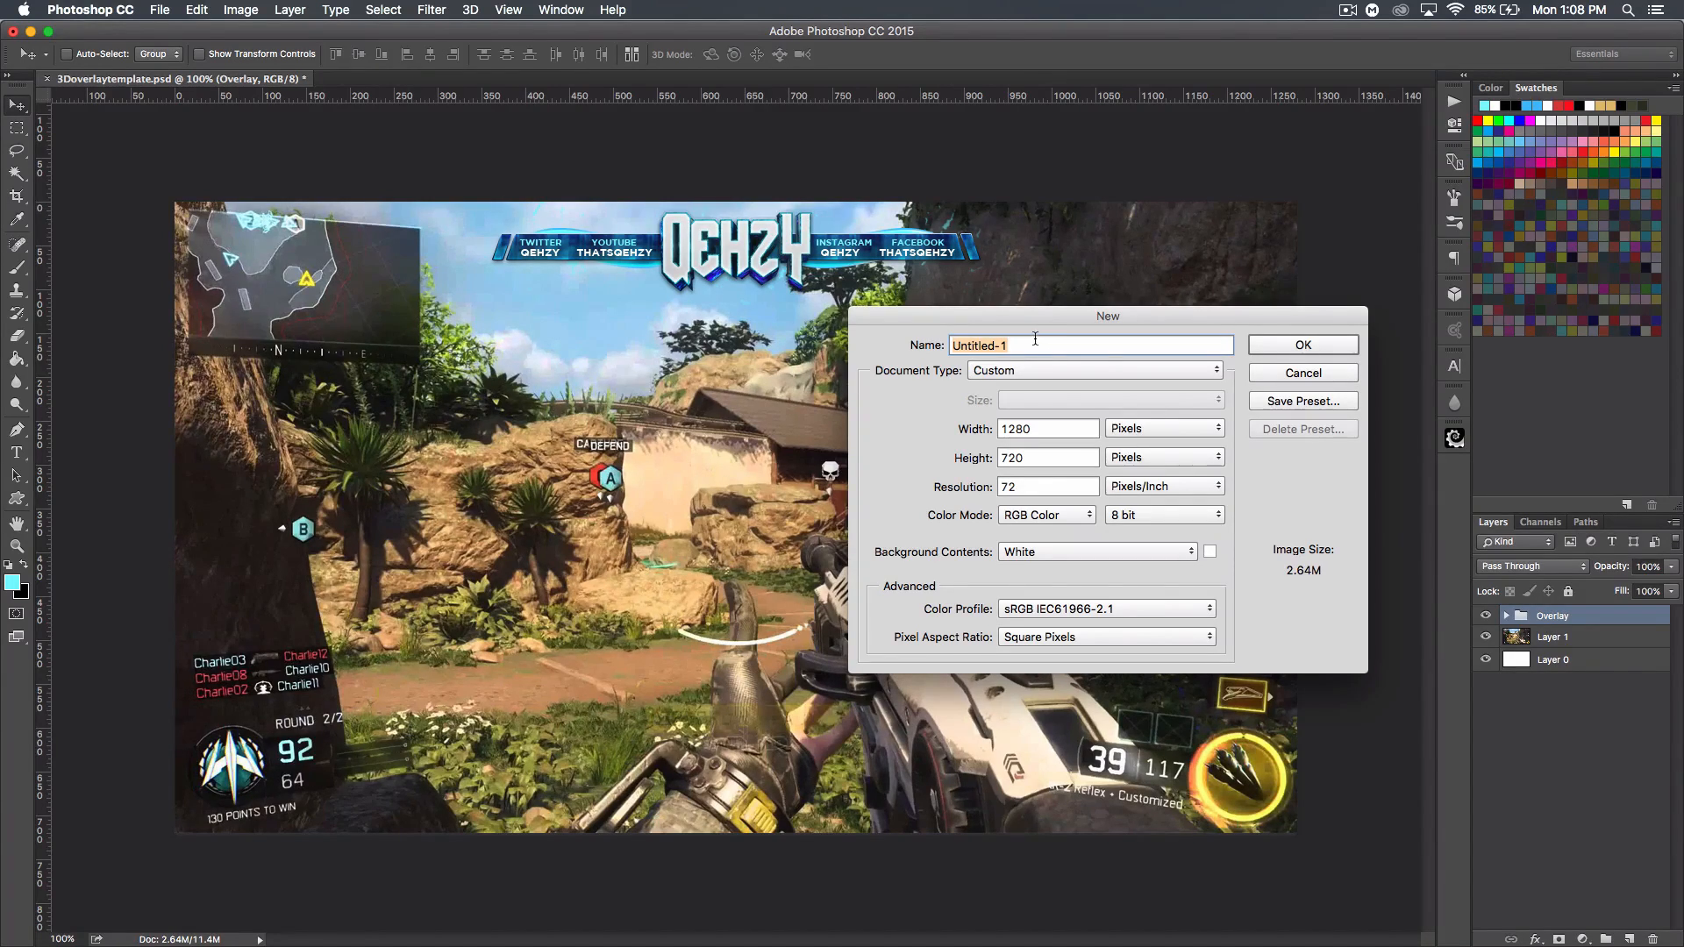
{"action": "left_click_drag", "start_coordinate": [1036, 321], "coordinate": [814, 266]}
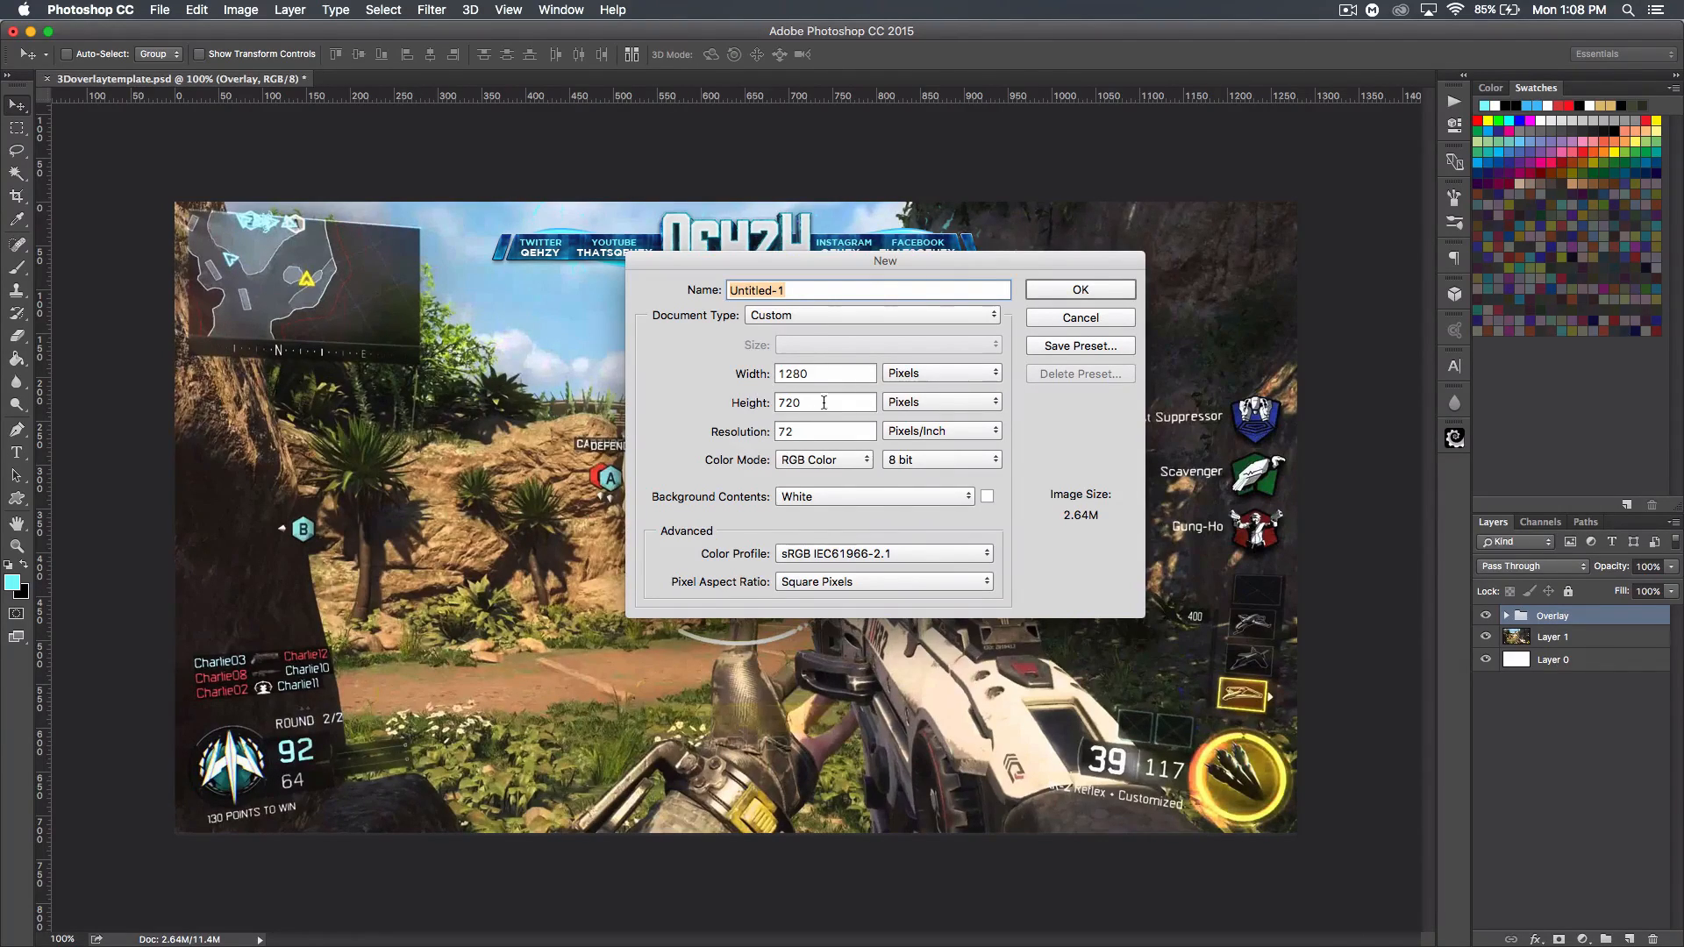
{"action": "left_click", "coordinate": [822, 375]}
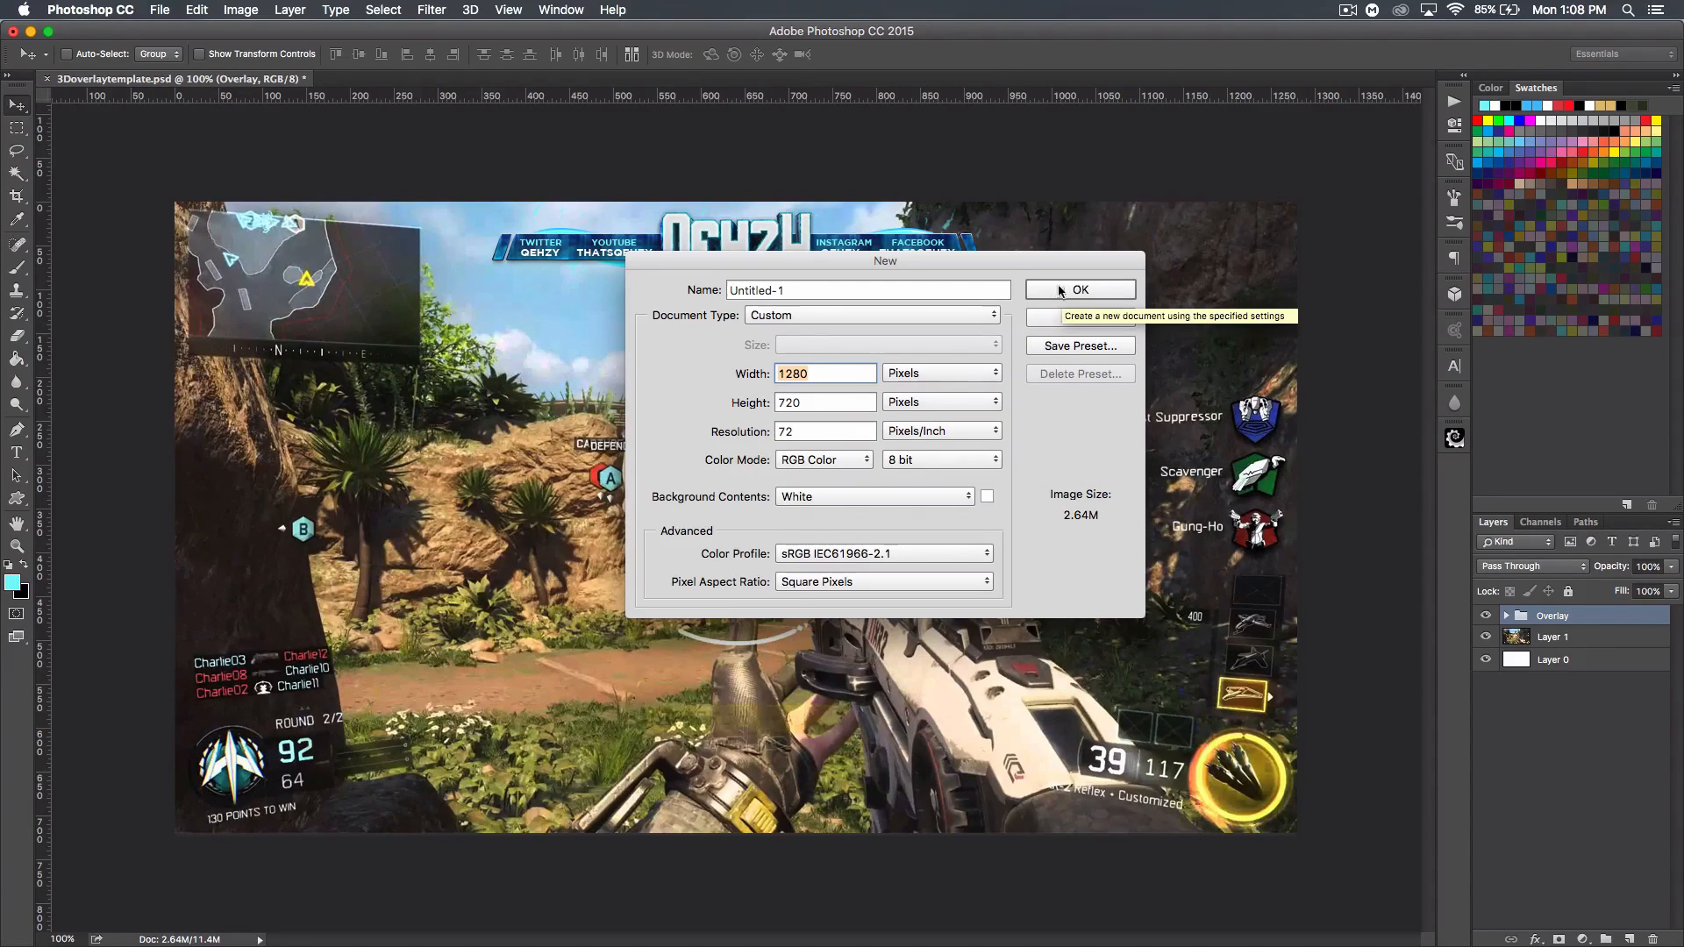
{"action": "left_click", "coordinate": [1079, 319]}
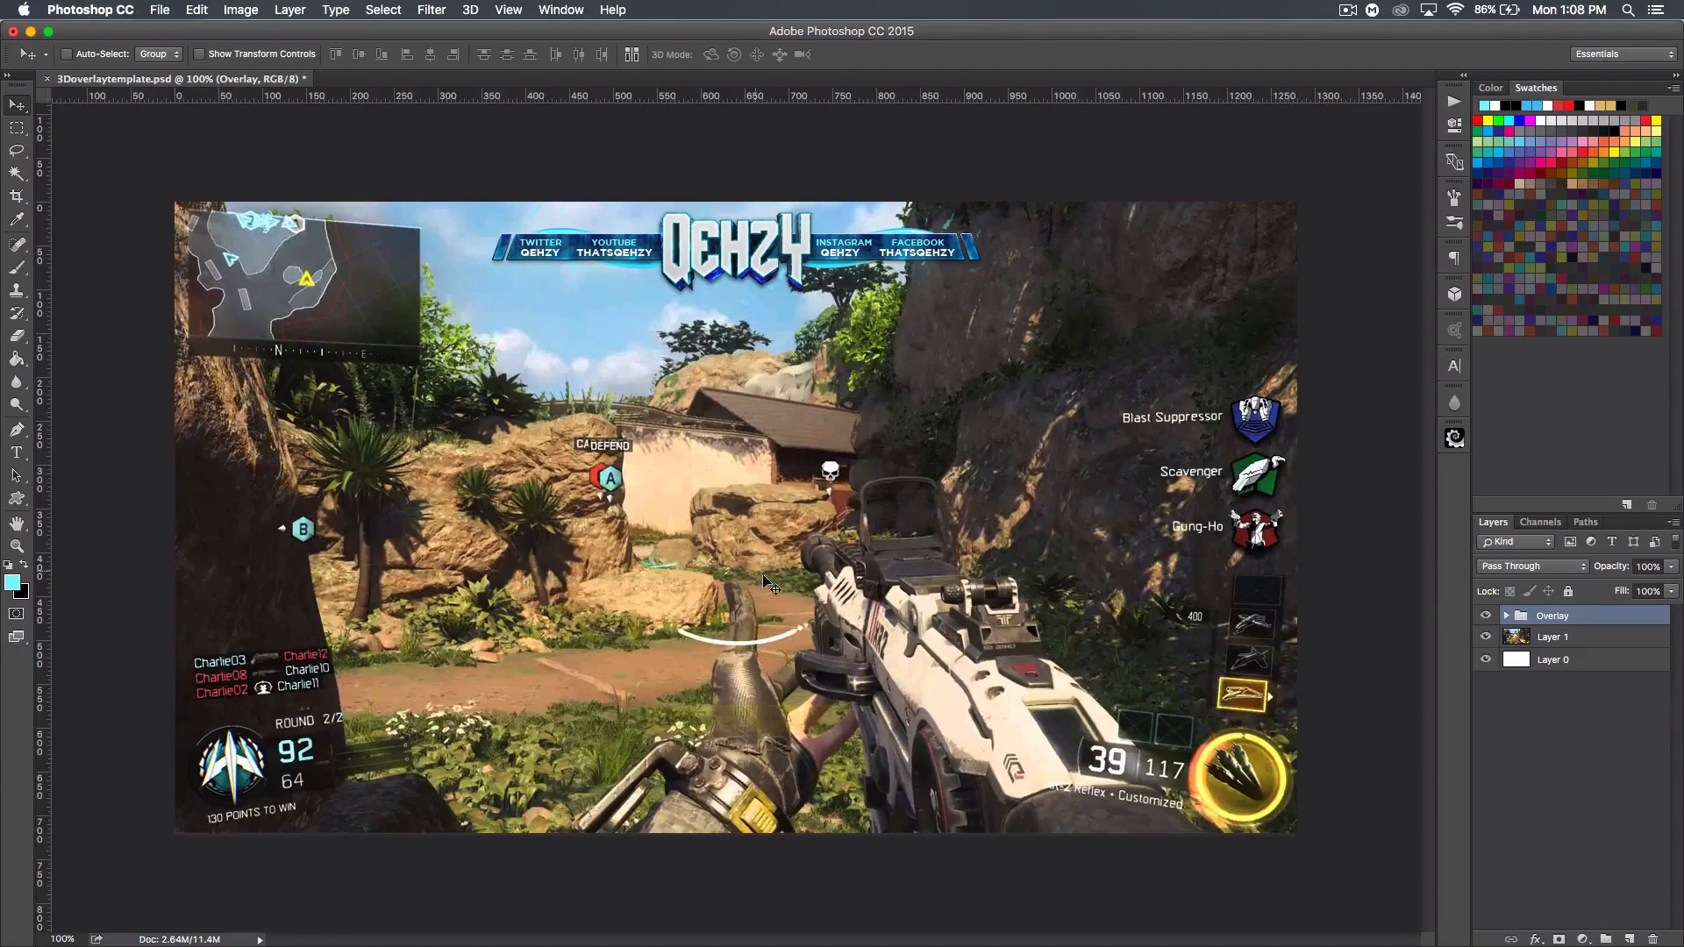
- Move the Overlay group to the lower edge of the gameplay image and place QEHZY0251.png from the Desktop in the document
{"action": "left_click_drag", "start_coordinate": [699, 292], "coordinate": [692, 775]}
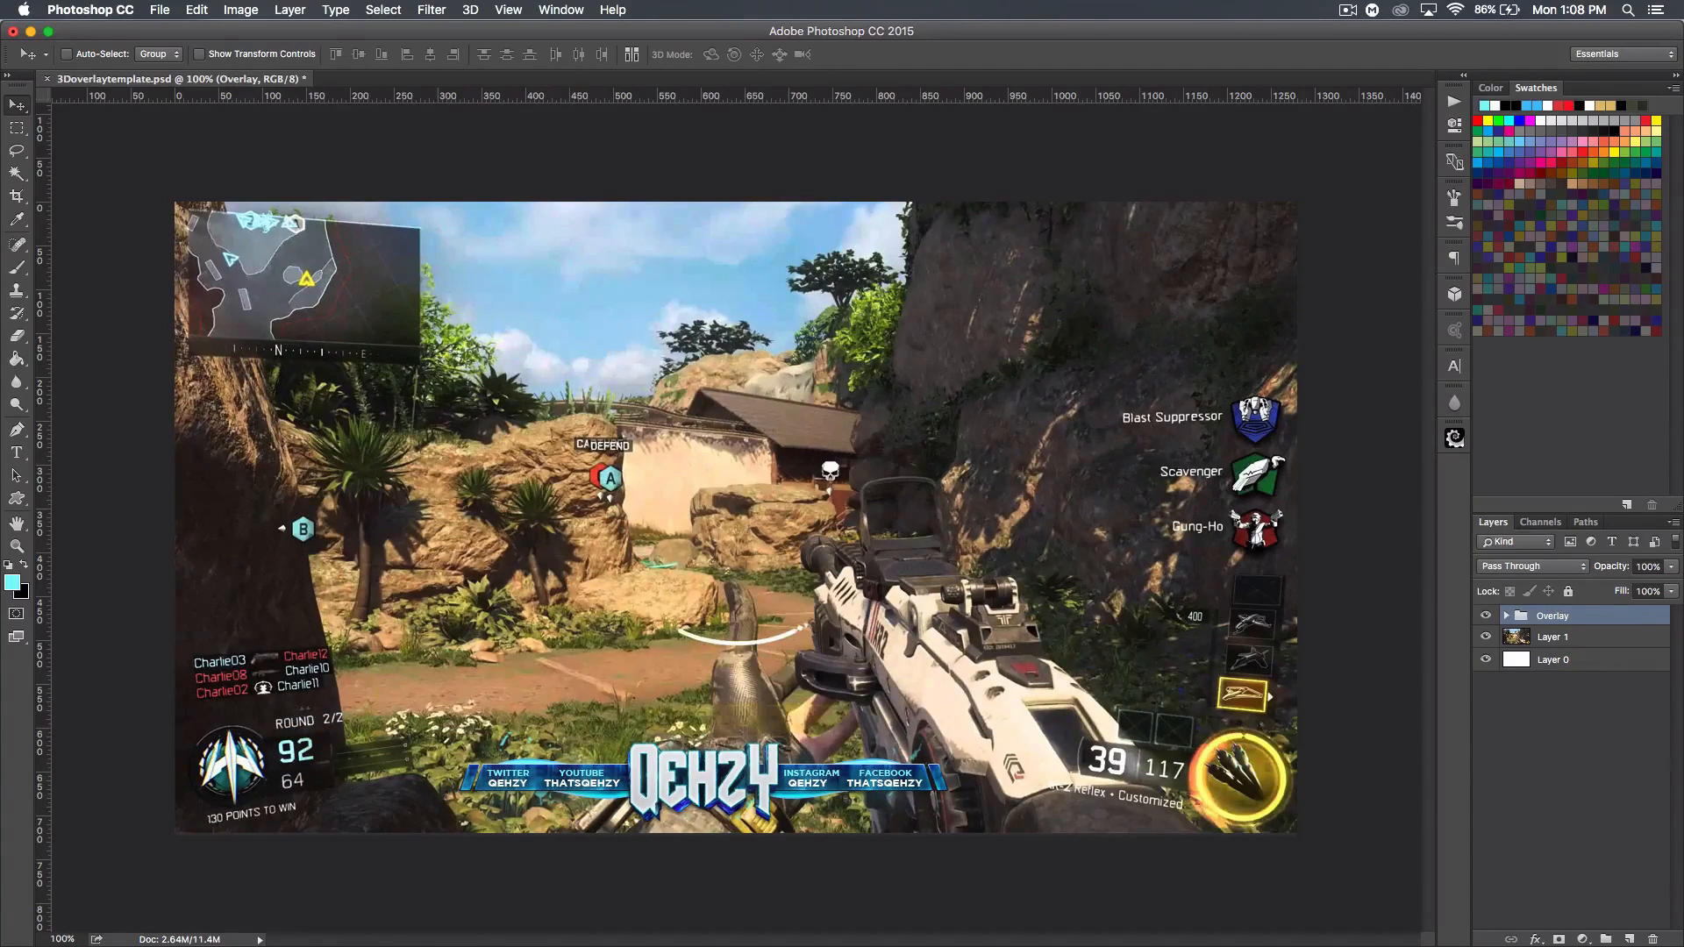
{"action": "key", "text": "super+Tab"}
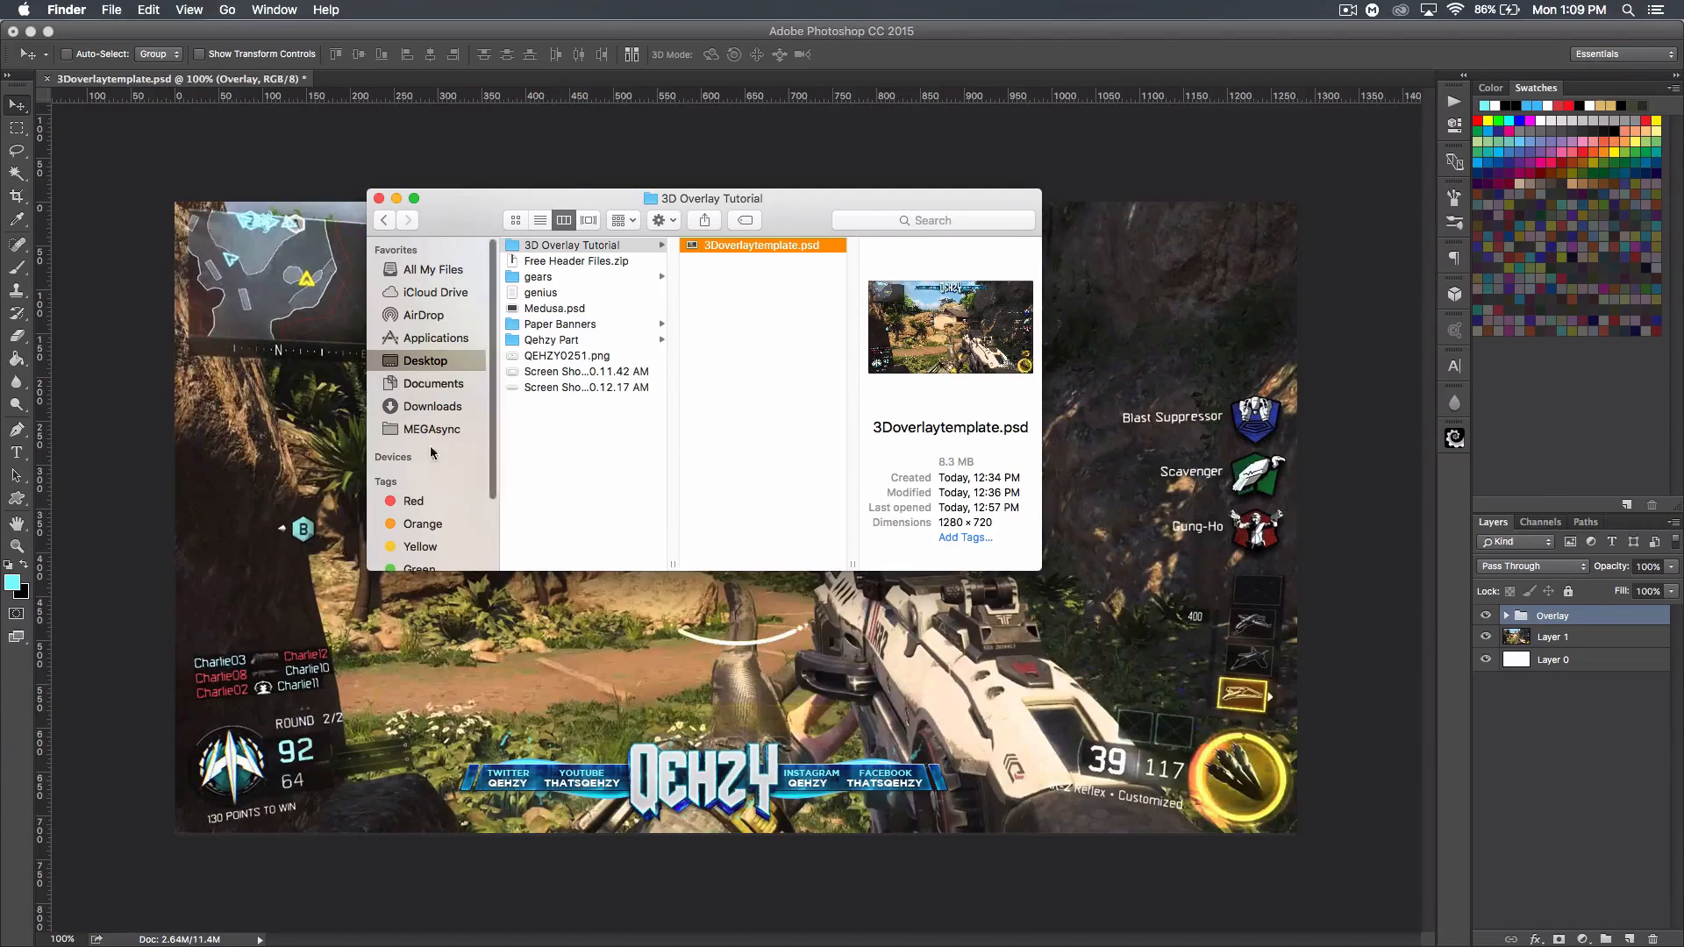
{"action": "left_click", "coordinate": [427, 360]}
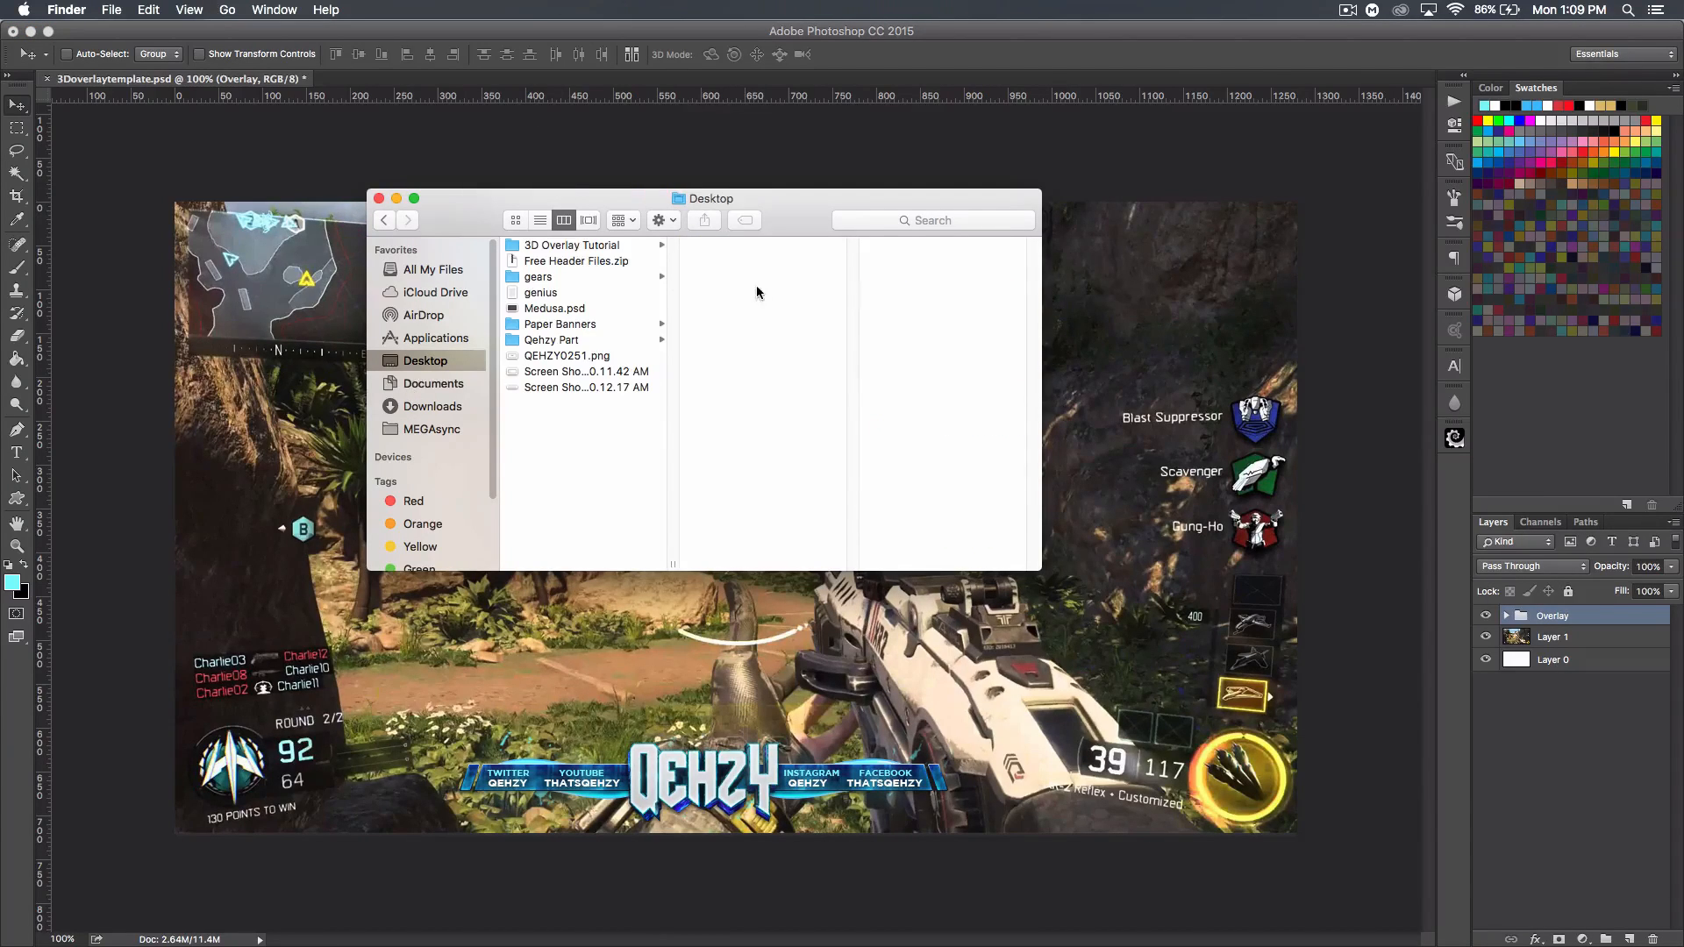
{"action": "left_click", "coordinate": [547, 356]}
{"action": "left_click_drag", "start_coordinate": [539, 356], "coordinate": [1201, 683]}
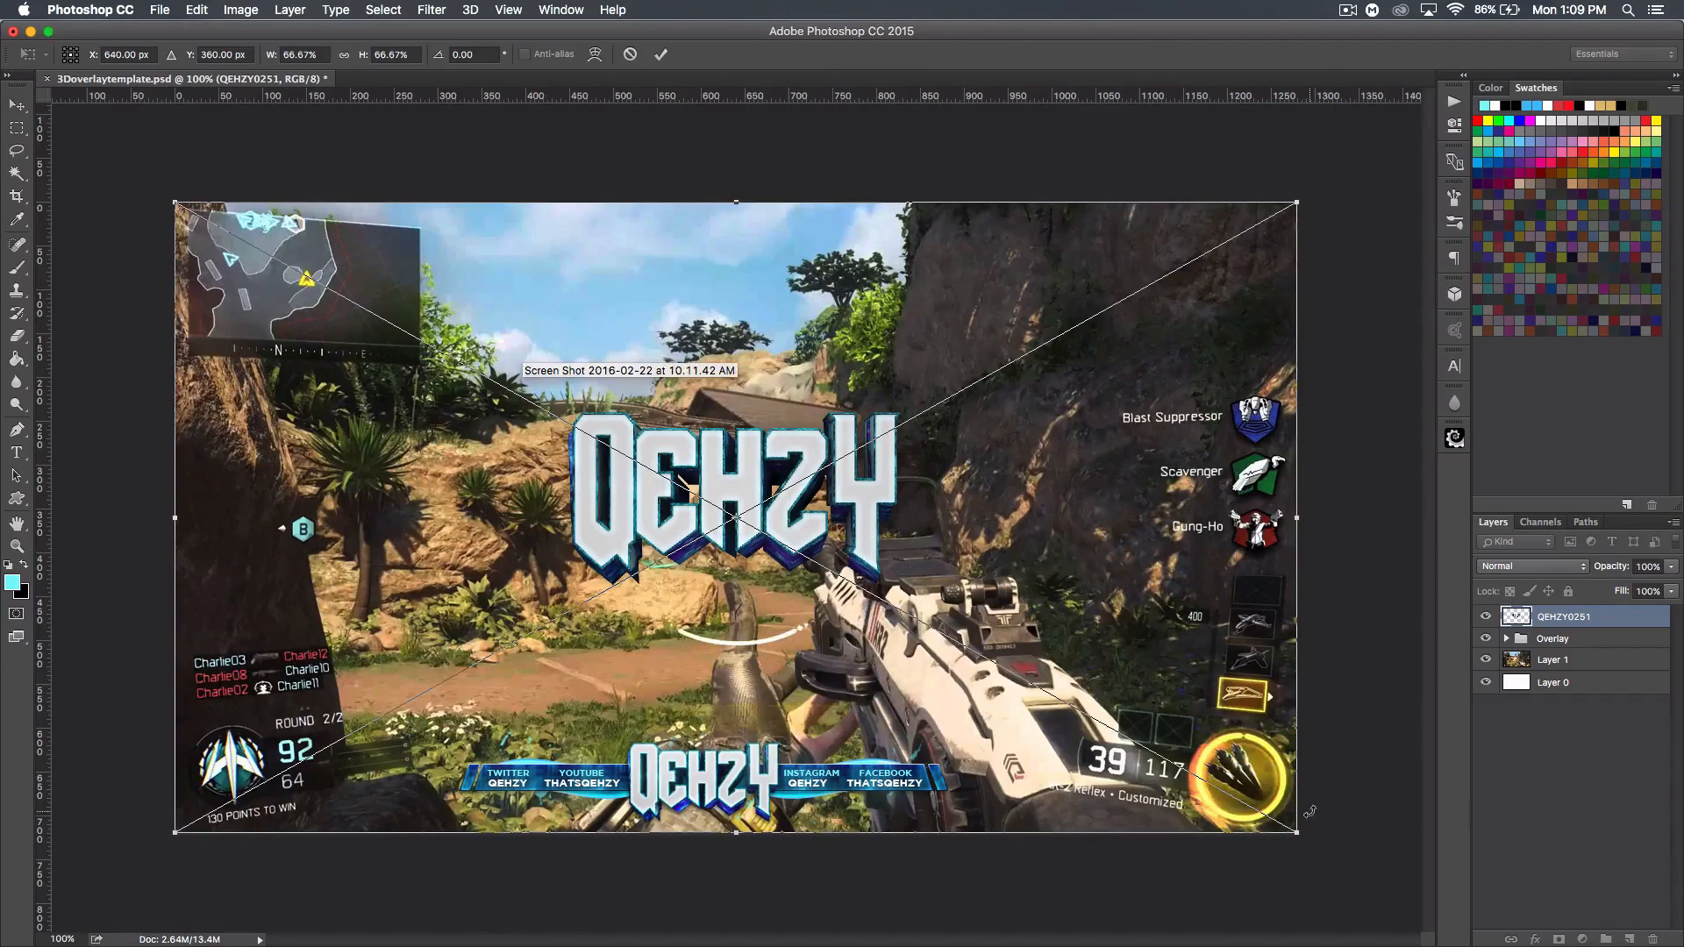
{"action": "key", "text": "Return"}
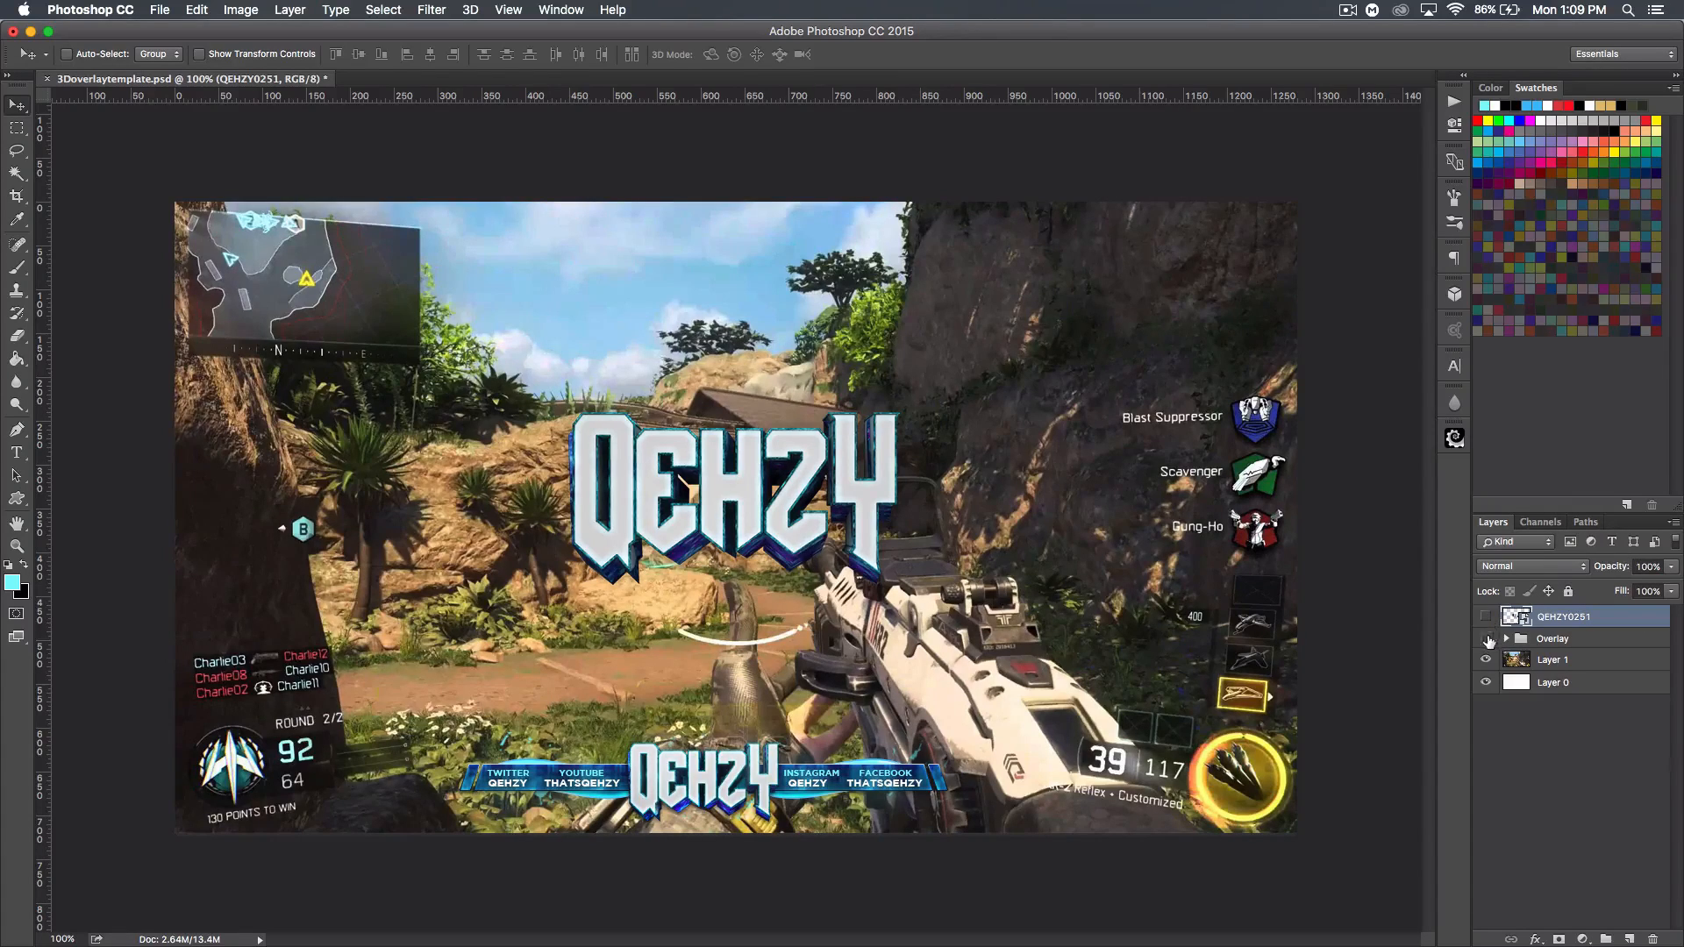
- Isolate the white Layer 0 to place a vertical guide at the canvas centre, and show all layers again
{"action": "left_click", "coordinate": [1486, 682], "text": "alt"}
{"action": "left_click", "coordinate": [1590, 689]}
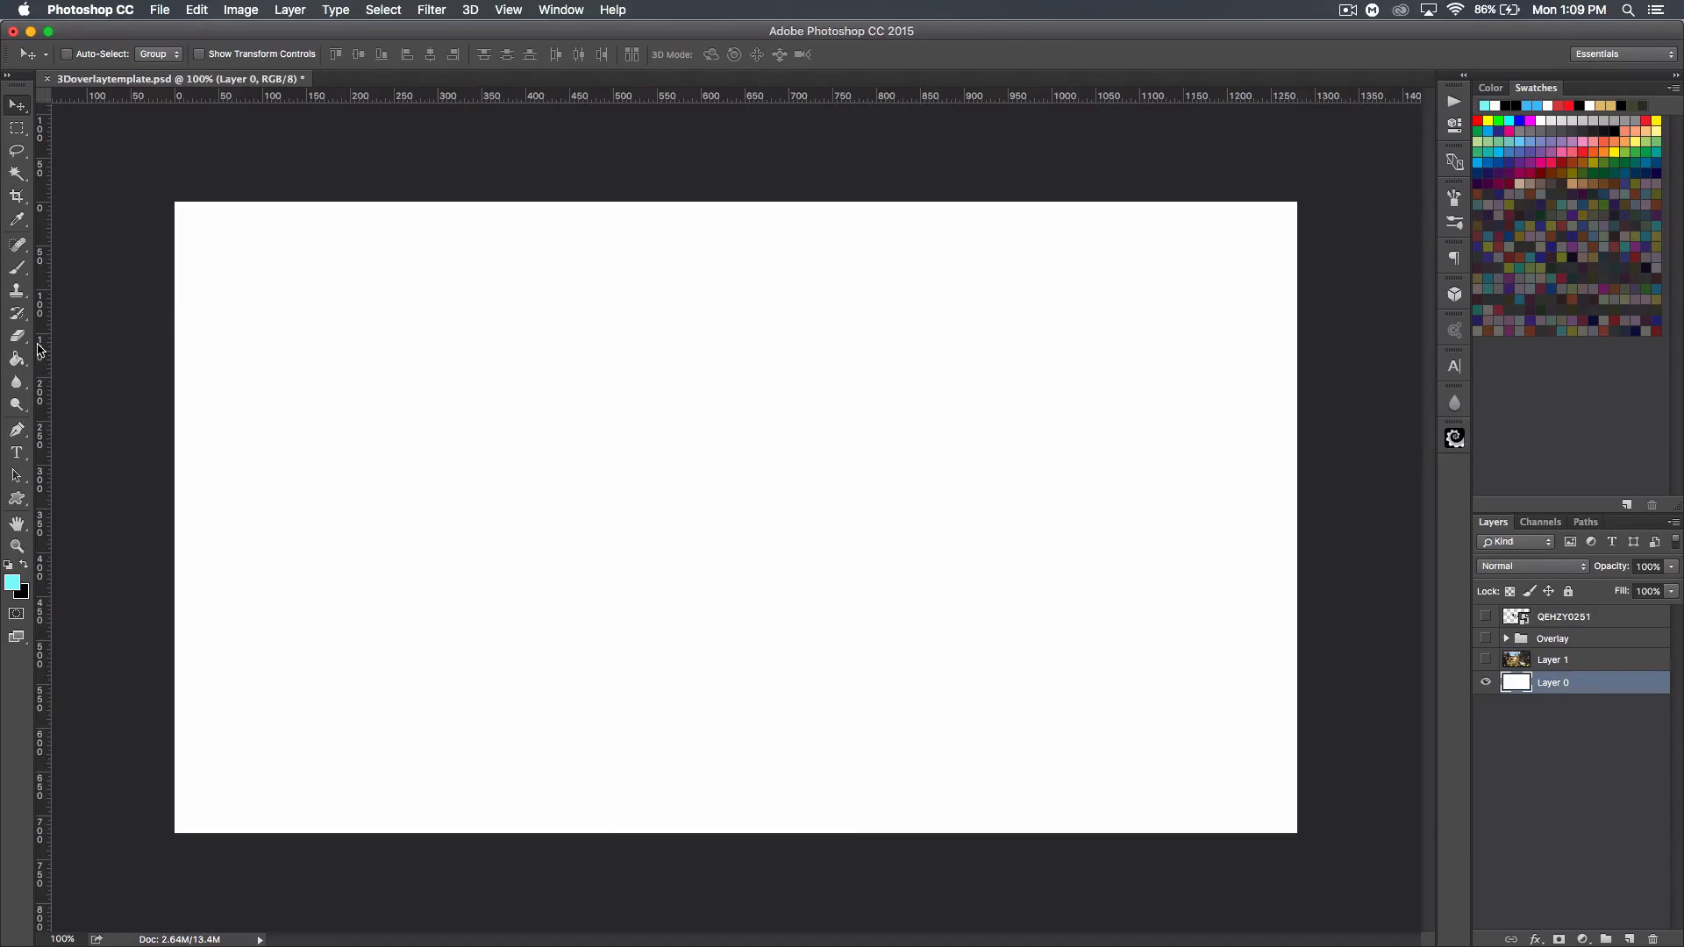
{"action": "key", "text": "super+r"}
{"action": "key", "text": "super+r"}
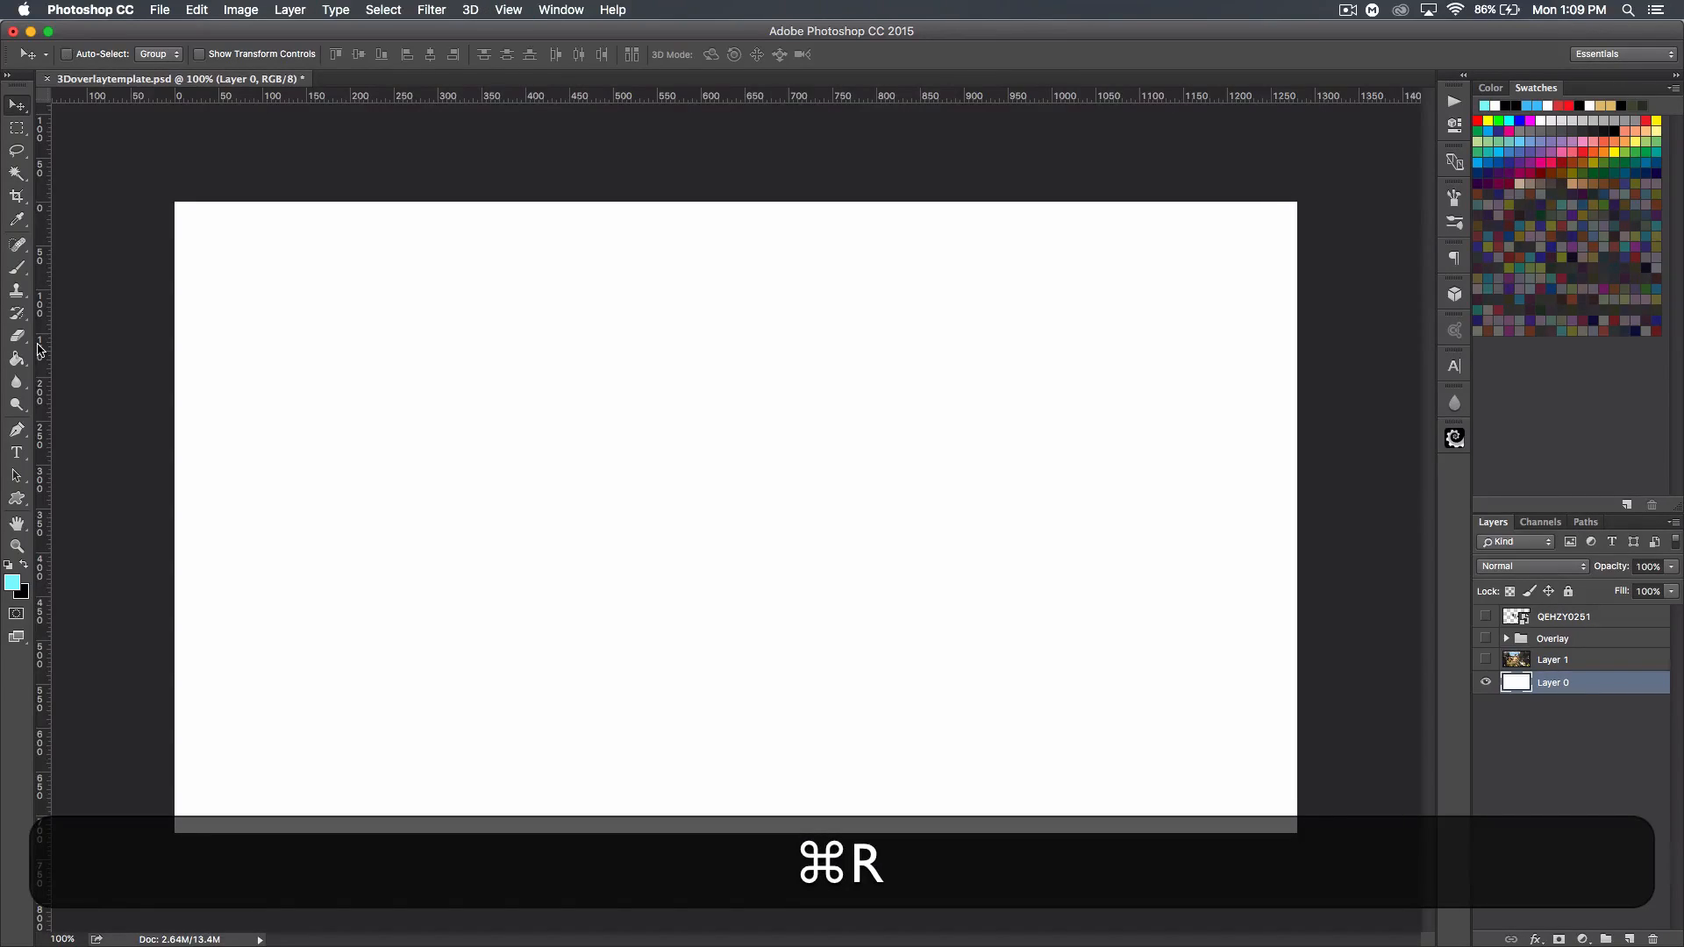
{"action": "left_click_drag", "start_coordinate": [40, 345], "coordinate": [729, 338]}
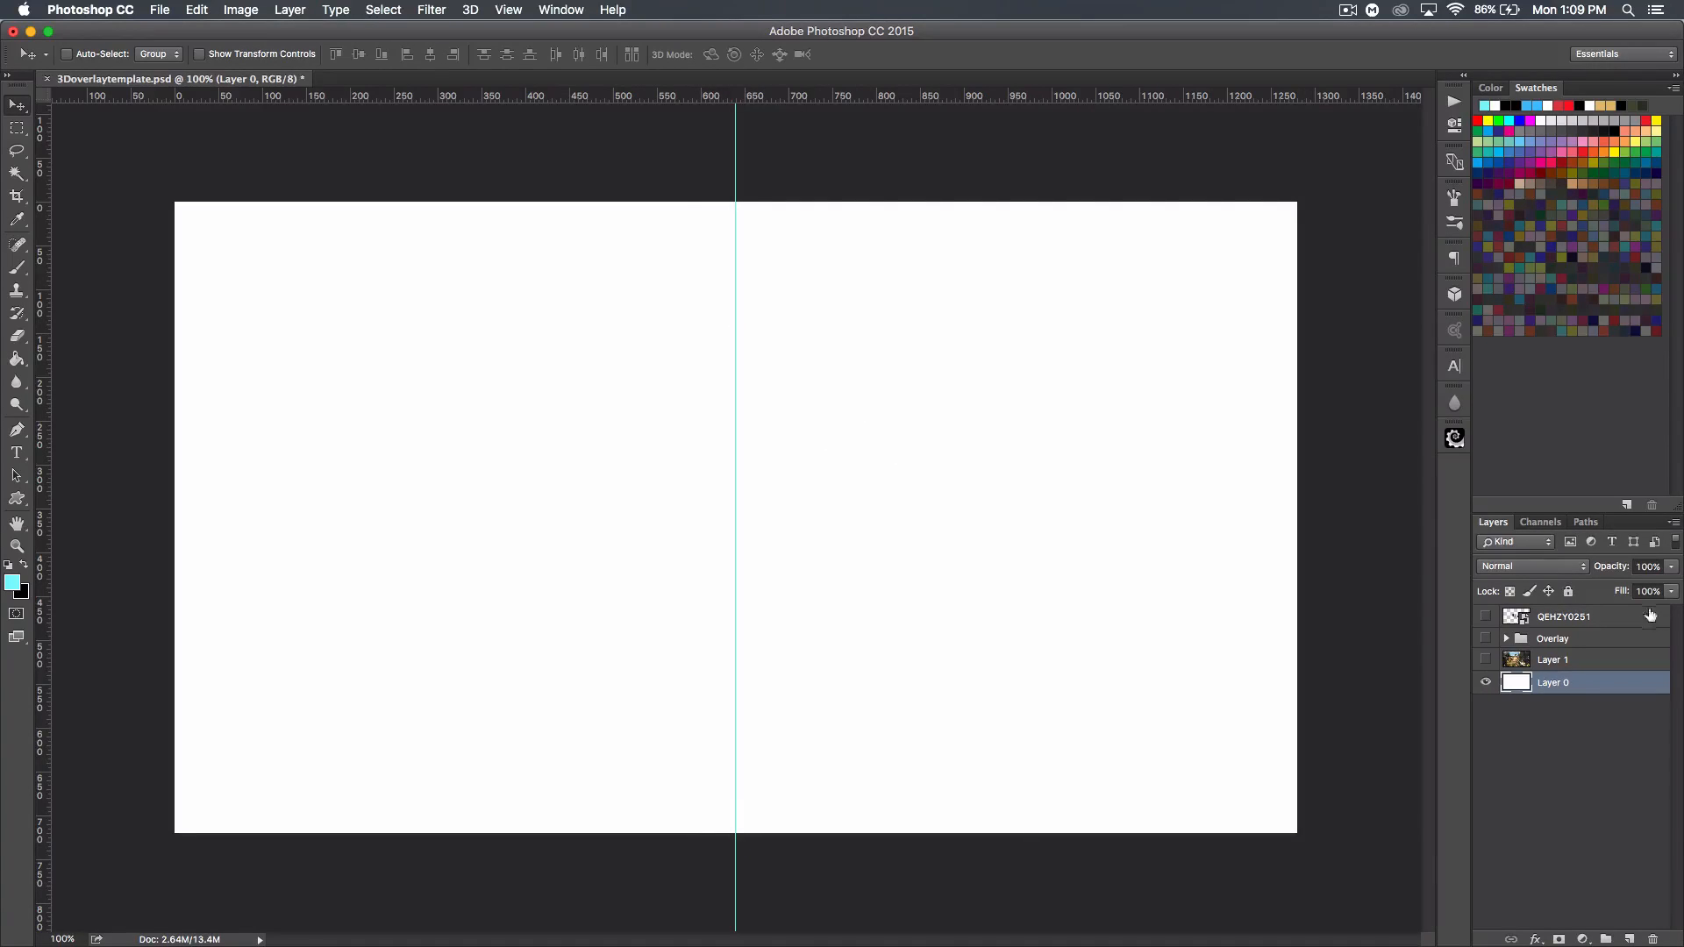
{"action": "left_click_drag", "start_coordinate": [1486, 660], "coordinate": [1485, 616]}
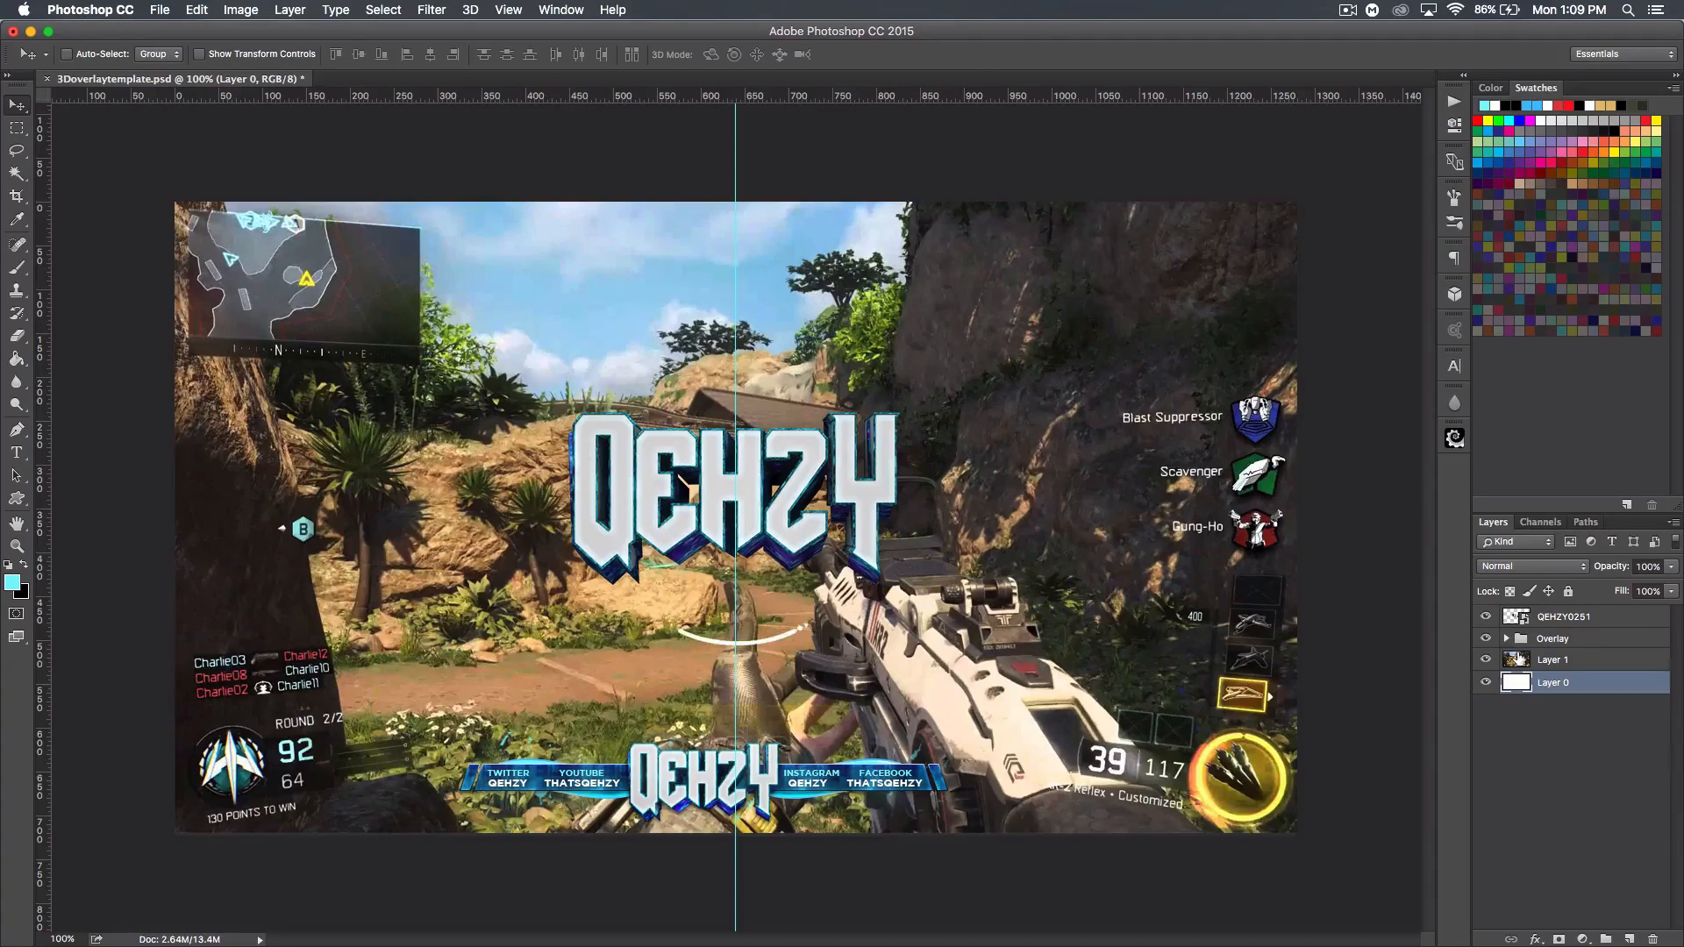
- Rasterize the placed QEHZY0251 layer
{"action": "left_click", "coordinate": [1554, 622]}
{"action": "right_click", "coordinate": [1583, 619]}
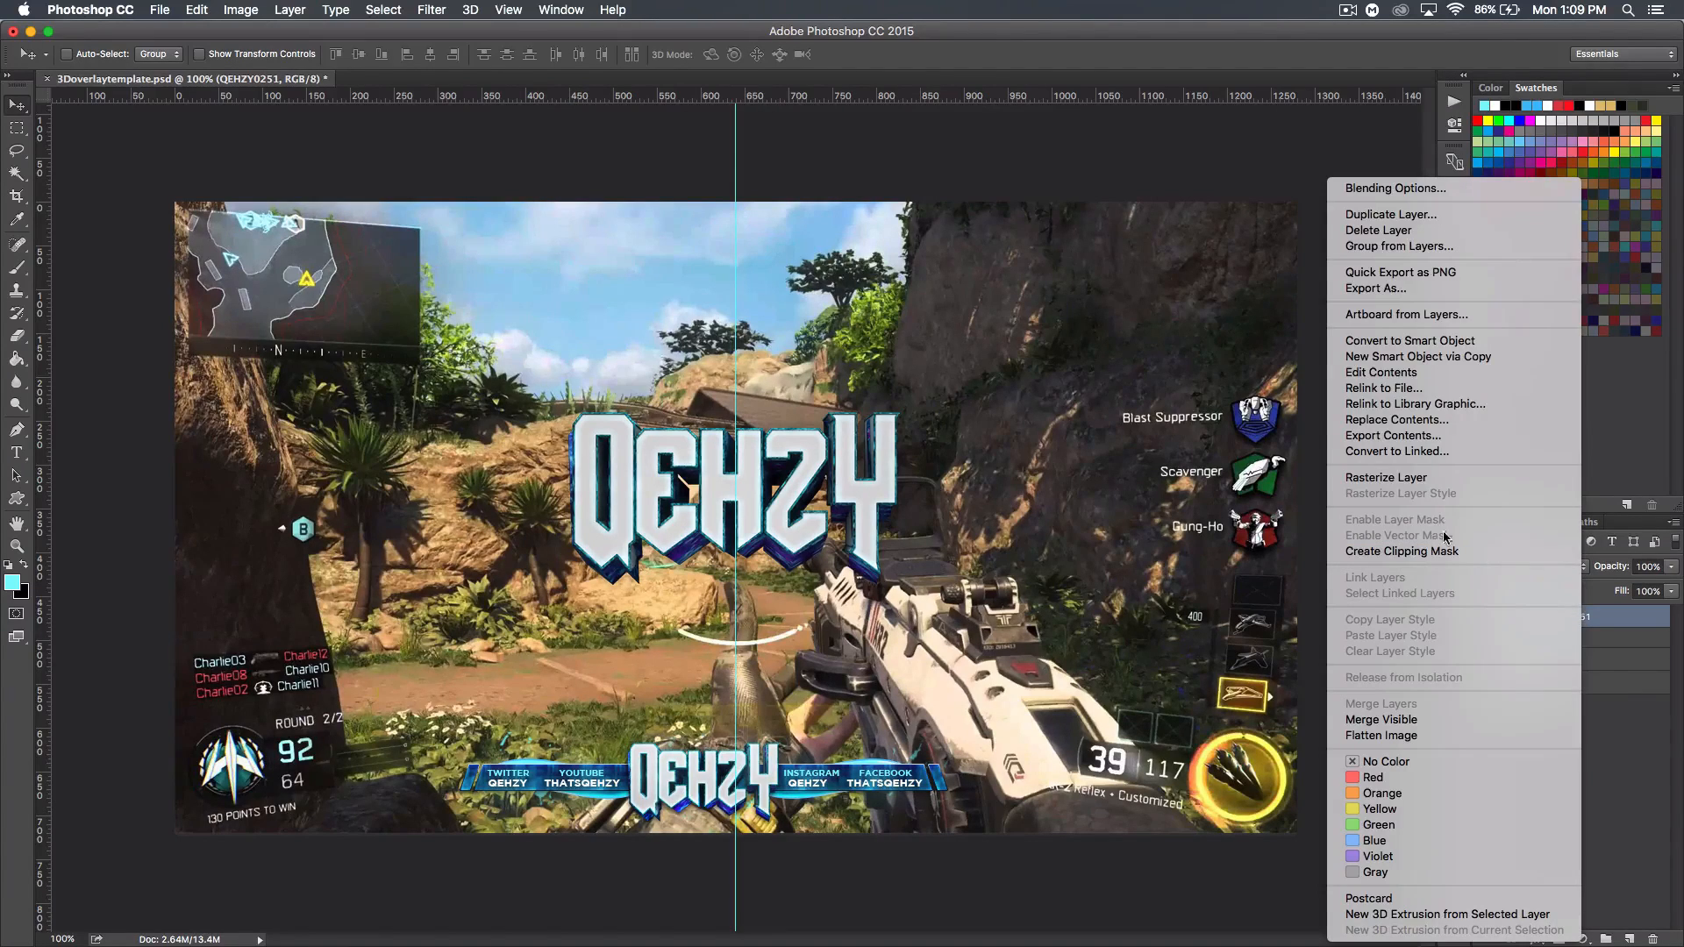
{"action": "left_click", "coordinate": [1389, 478]}
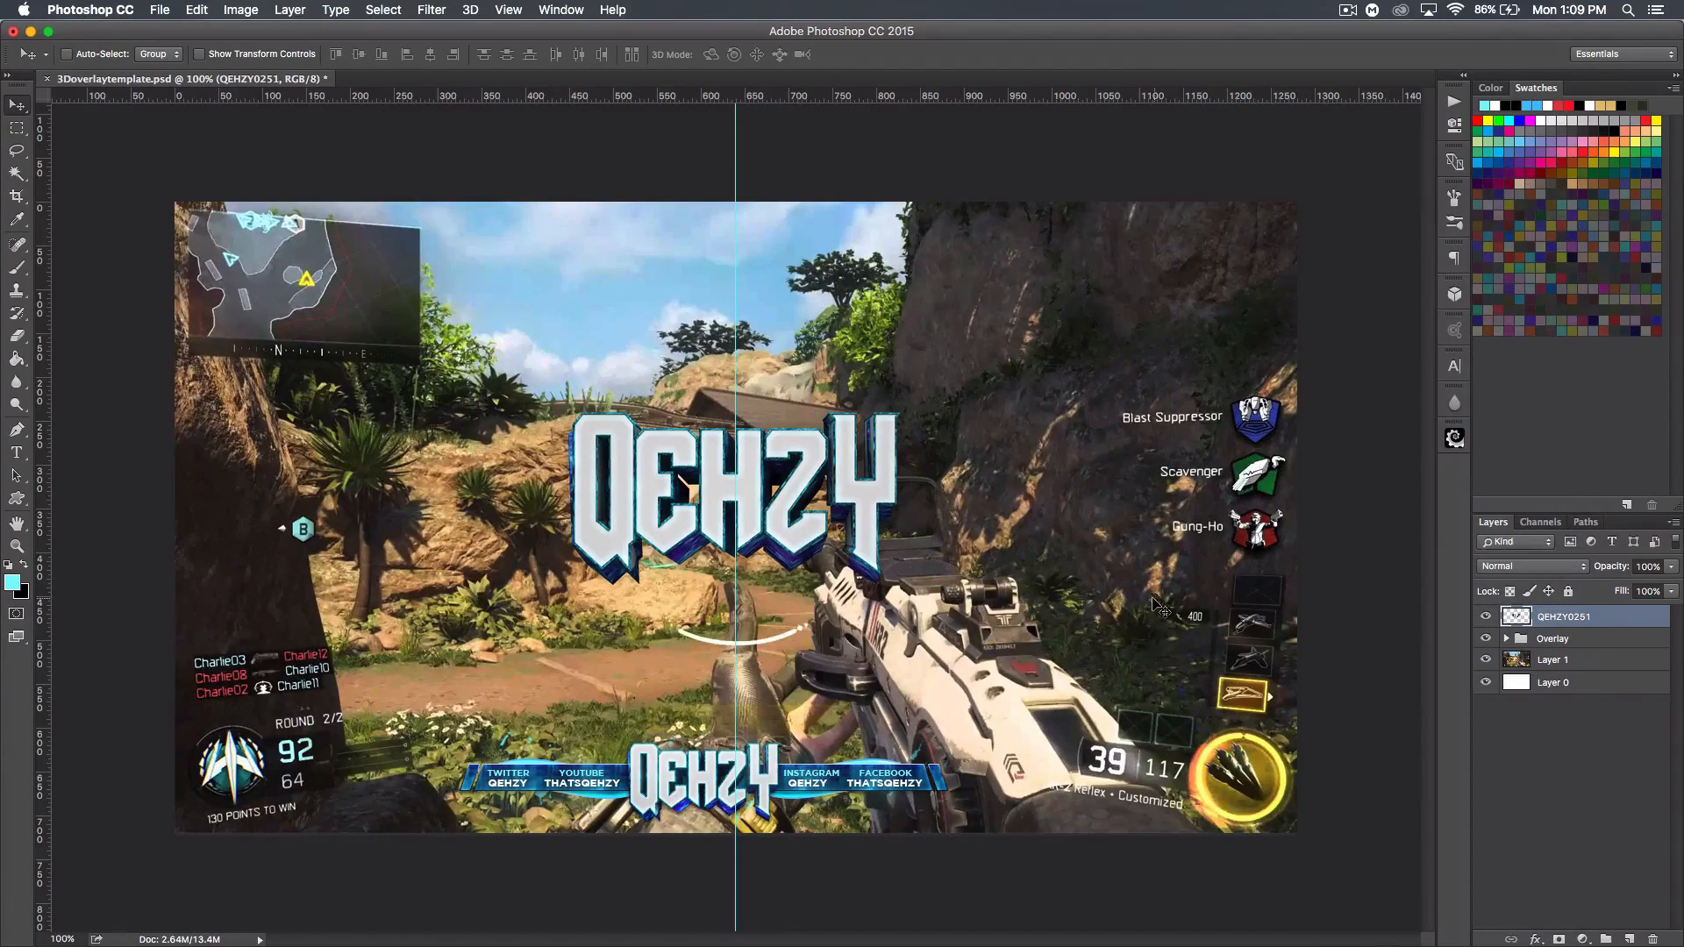
- Scale the QEHZY0251 text to about 47% and centre it on the guide near the upper edge of the image
{"action": "key", "text": "super"}
{"action": "key", "text": "super+t"}
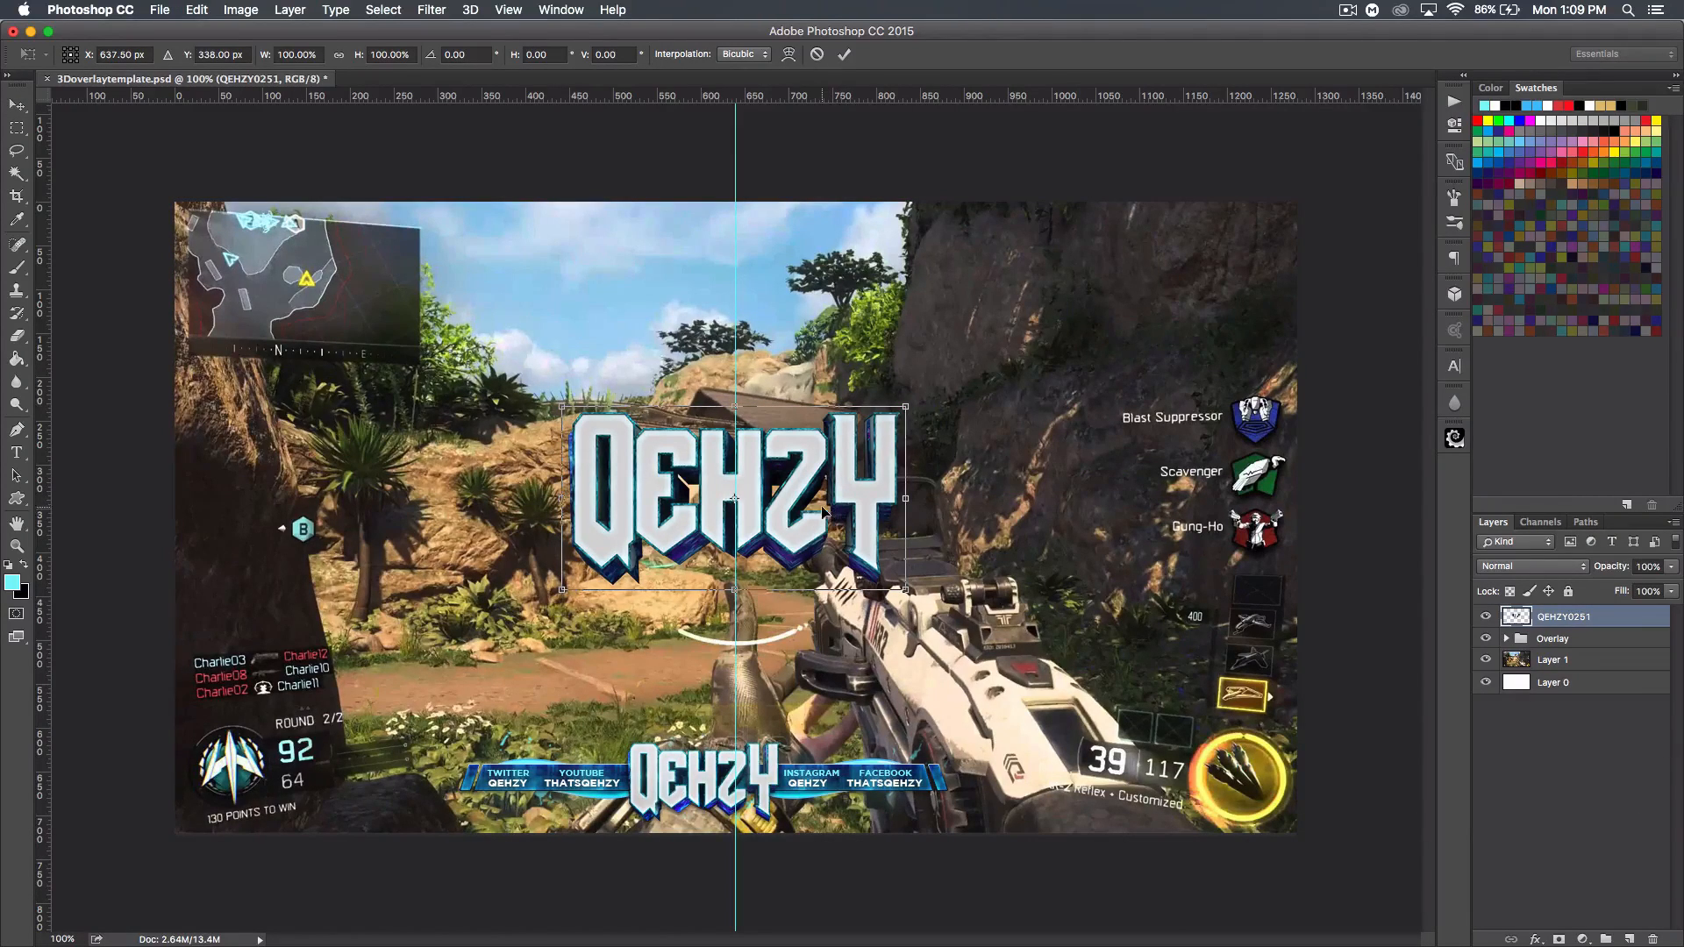
{"action": "left_click_drag", "start_coordinate": [820, 536], "coordinate": [800, 307], "text": "shift"}
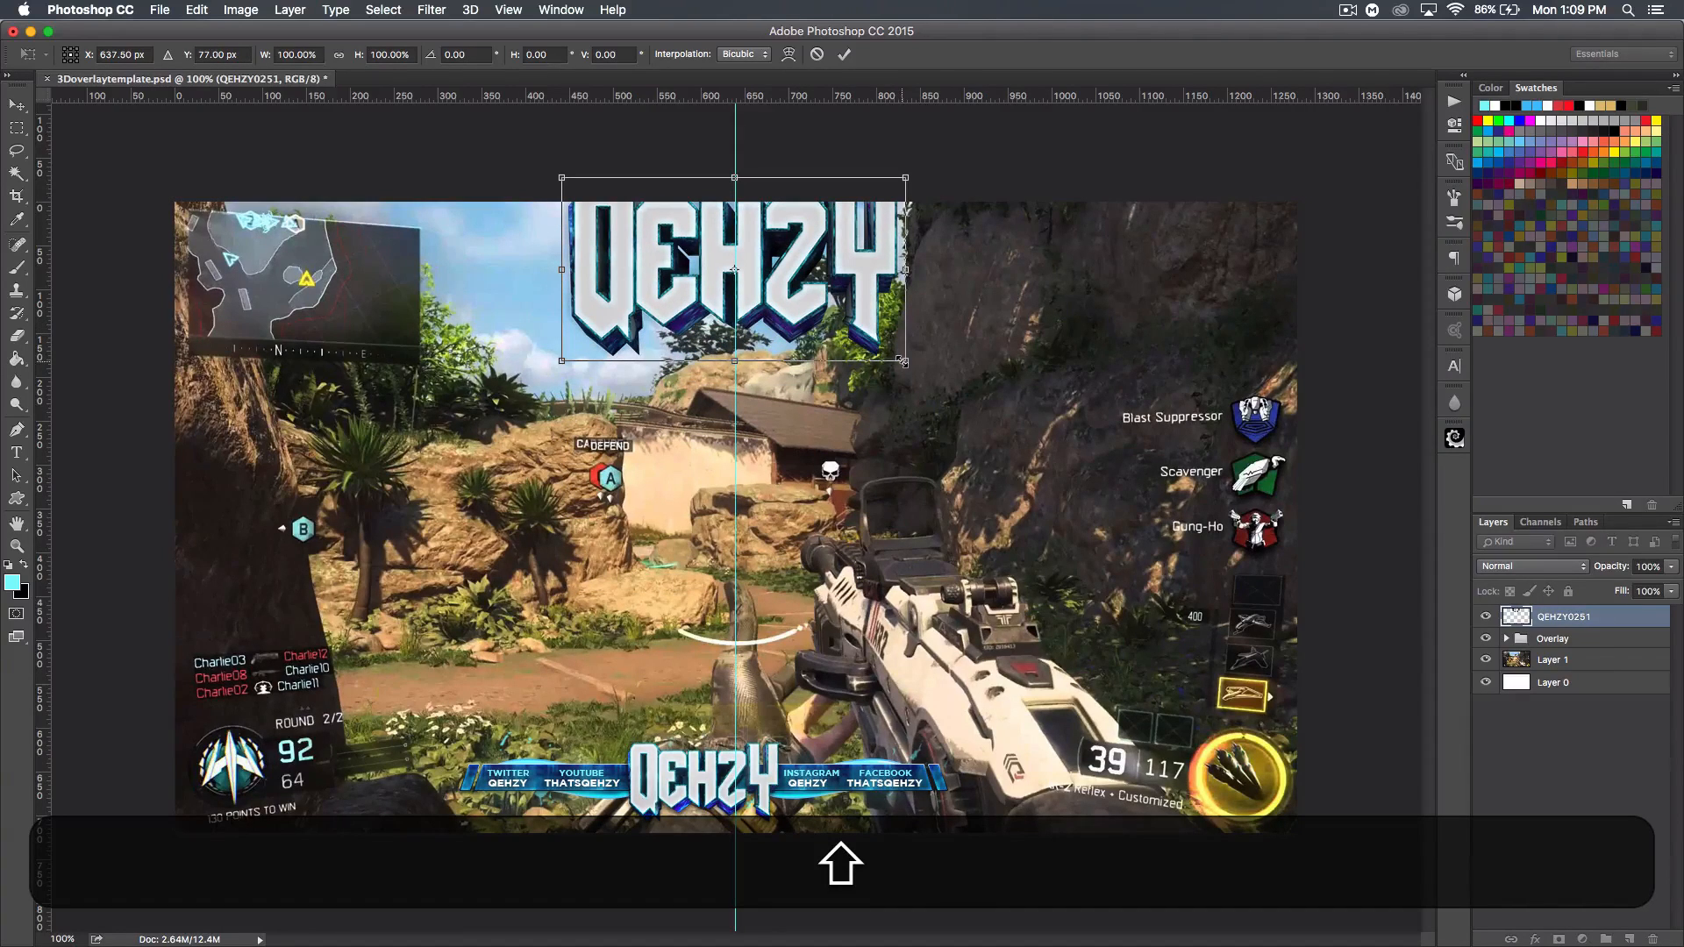
{"action": "left_click_drag", "start_coordinate": [904, 361], "coordinate": [815, 310], "text": "alt+shift"}
{"action": "key", "text": "Right"}
{"action": "key", "text": "Right"}
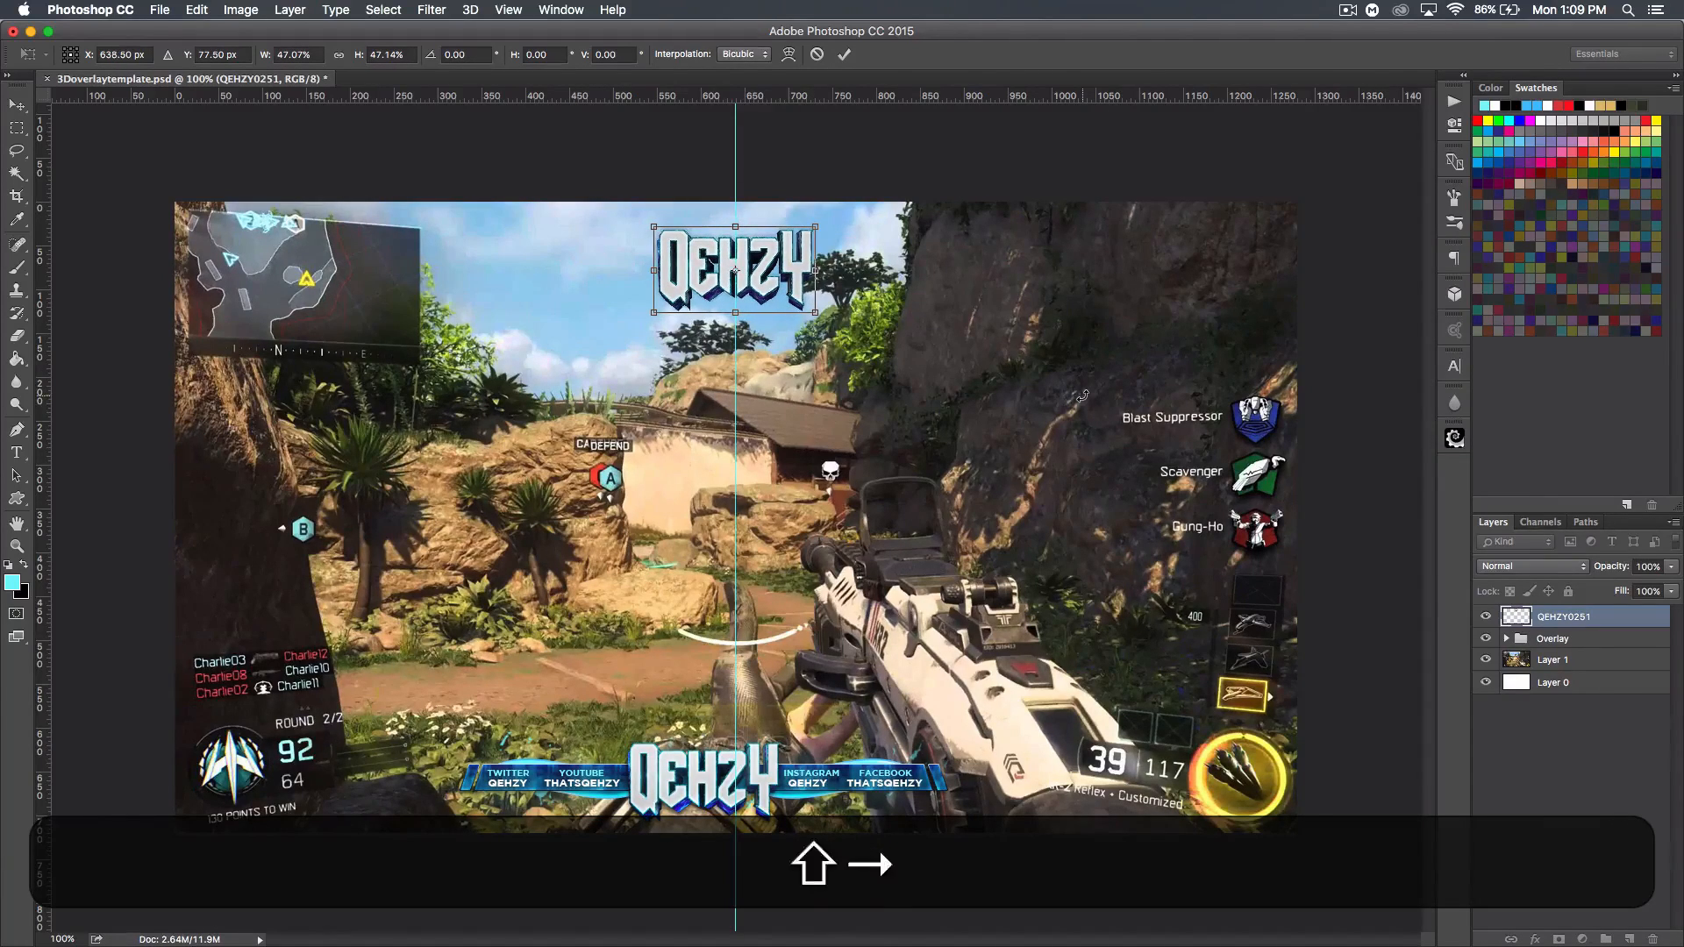
{"action": "key", "text": "Return"}
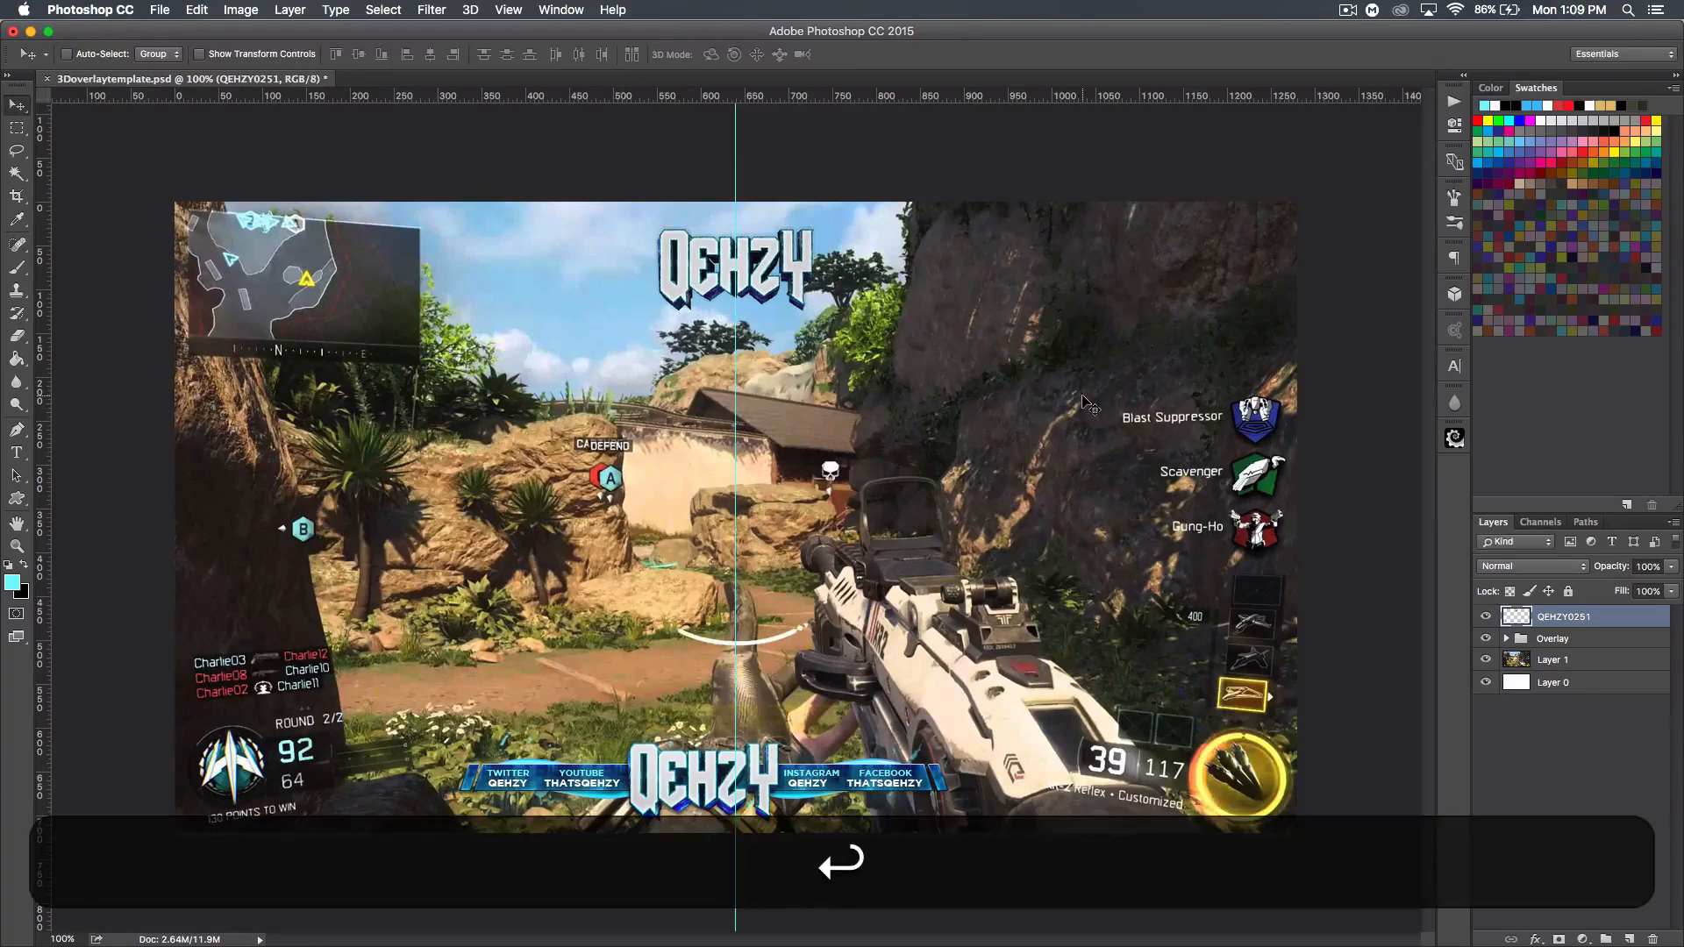
- Nudge the QEHZY0251 text slightly upward and hide the guide
{"action": "key", "text": "Up"}
{"action": "key", "text": "Up"}
{"action": "key", "text": "Up"}
{"action": "key", "text": "Up"}
{"action": "key", "text": "Up"}
{"action": "key", "text": "Up"}
{"action": "key", "text": "Up"}
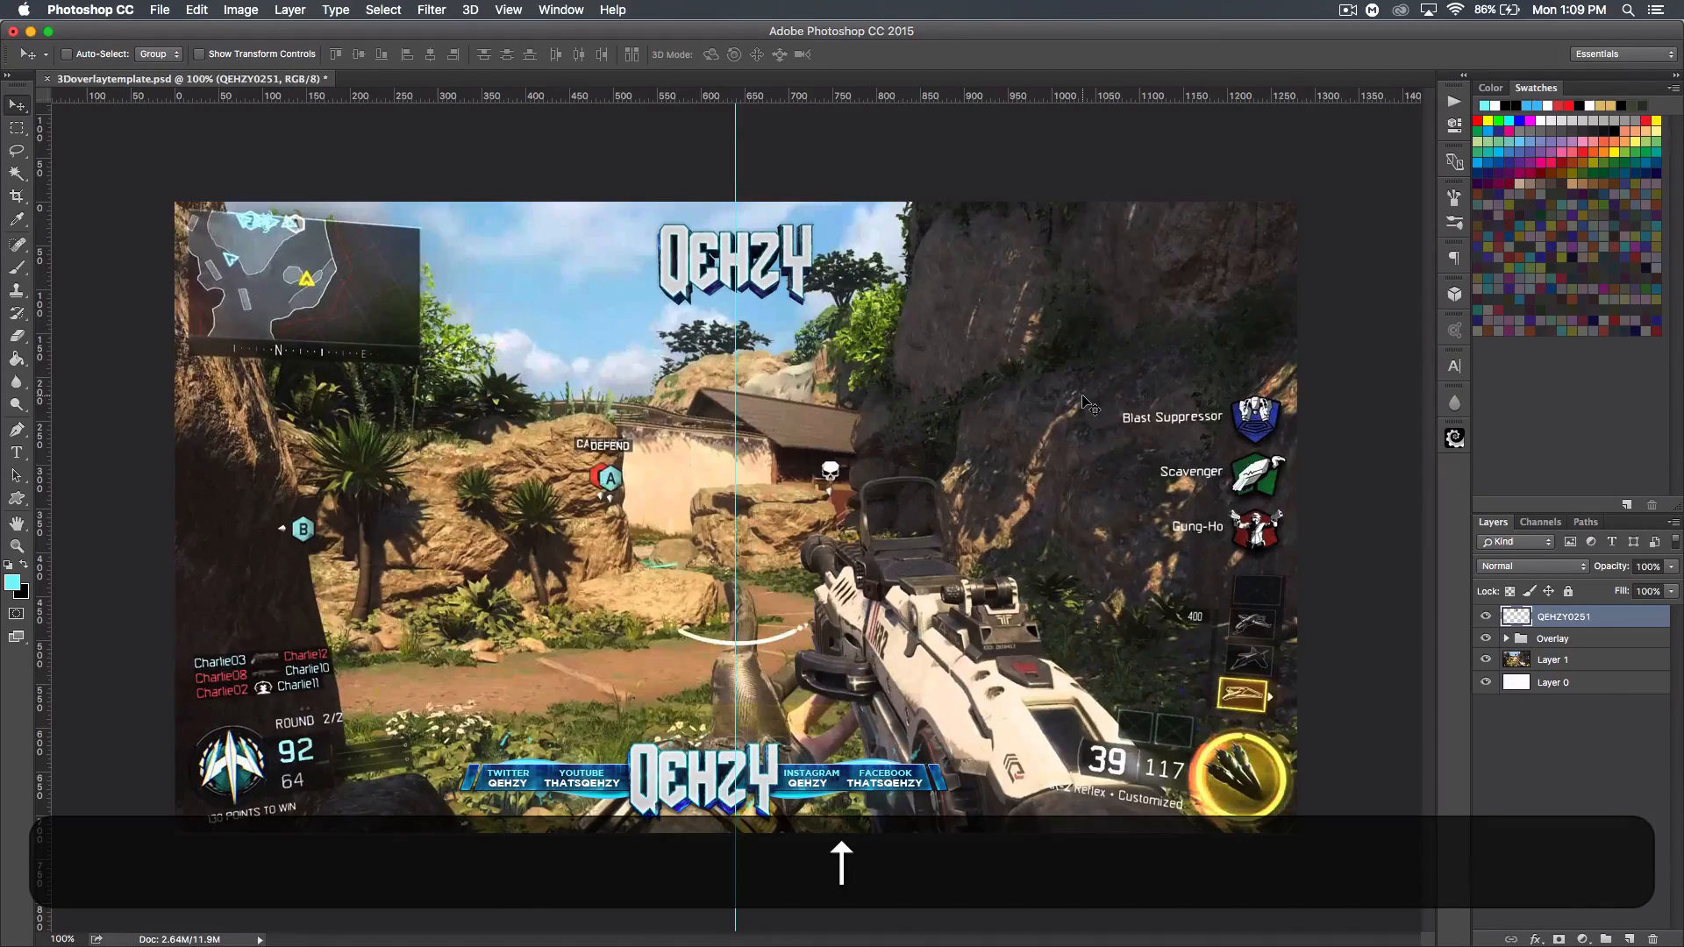
{"action": "key", "text": "super+h"}
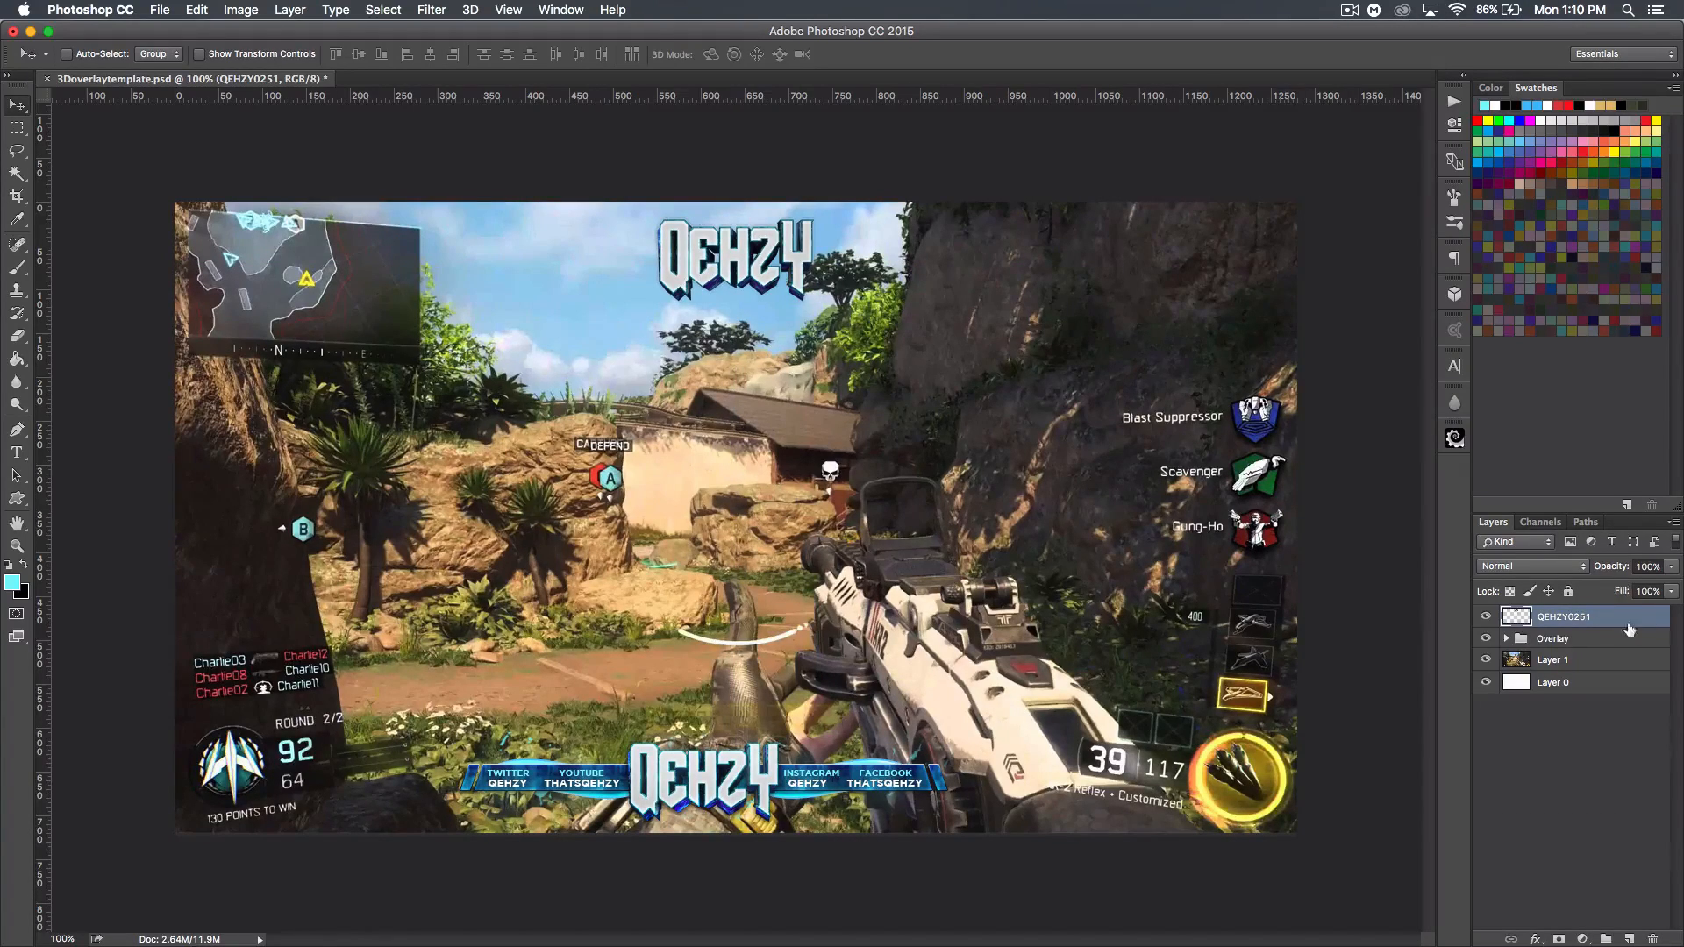
- Add a new layer above QEHZY0251 and clip it to that layer
{"action": "left_click", "coordinate": [1627, 938]}
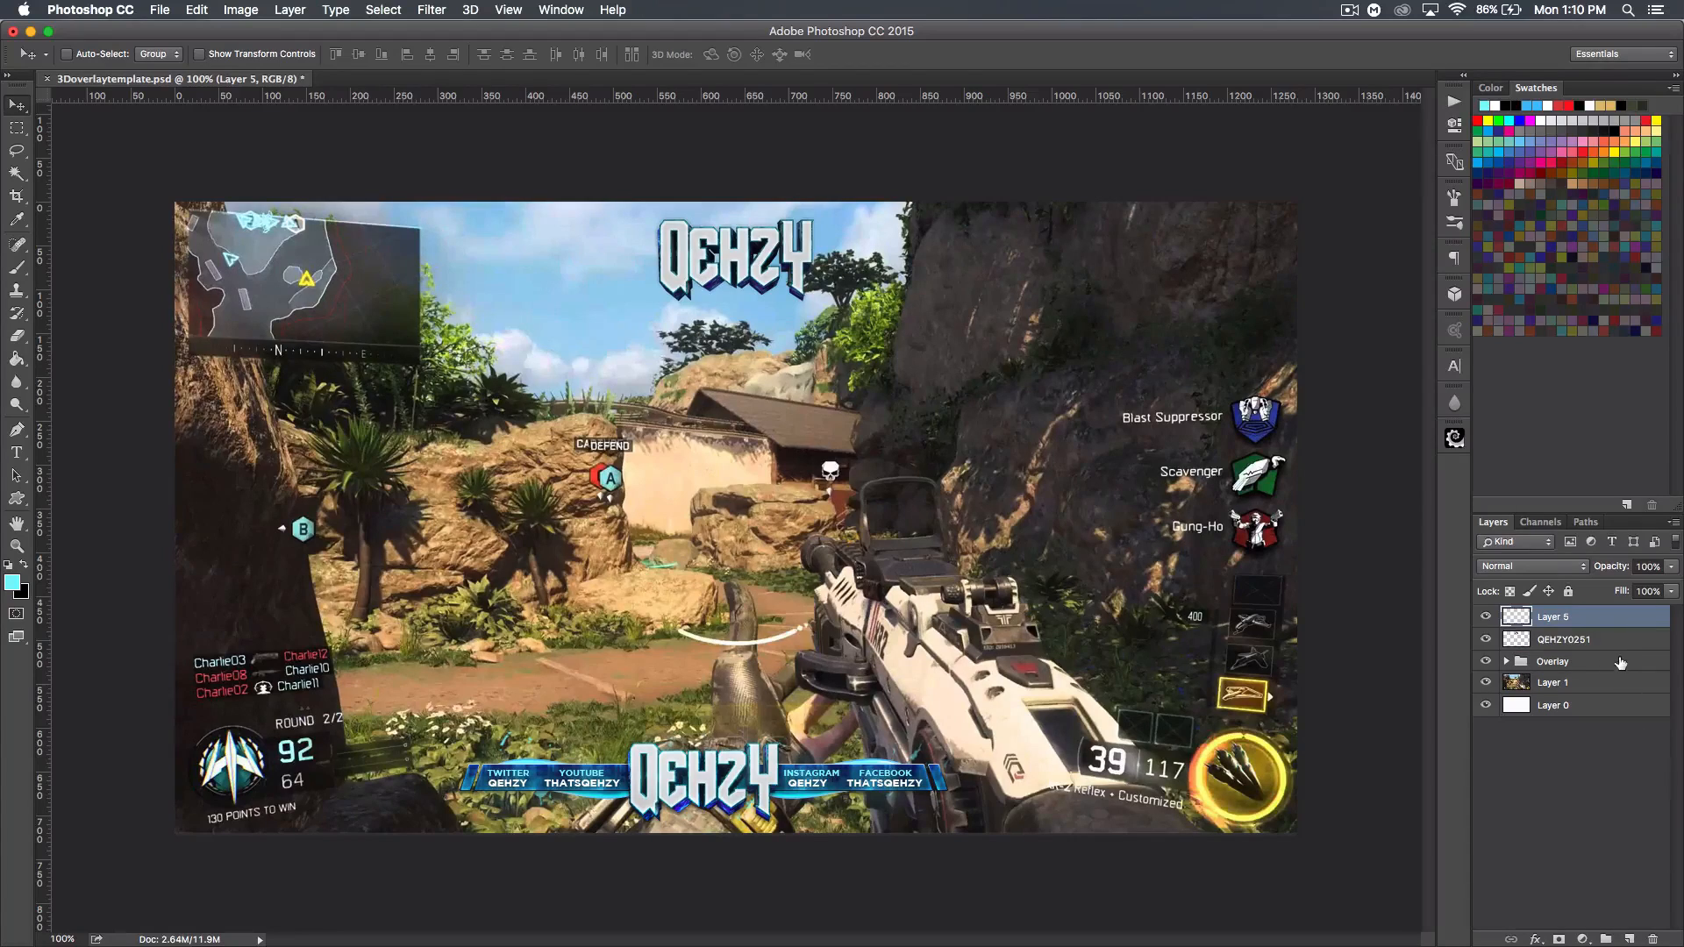
{"action": "key", "text": "alt"}
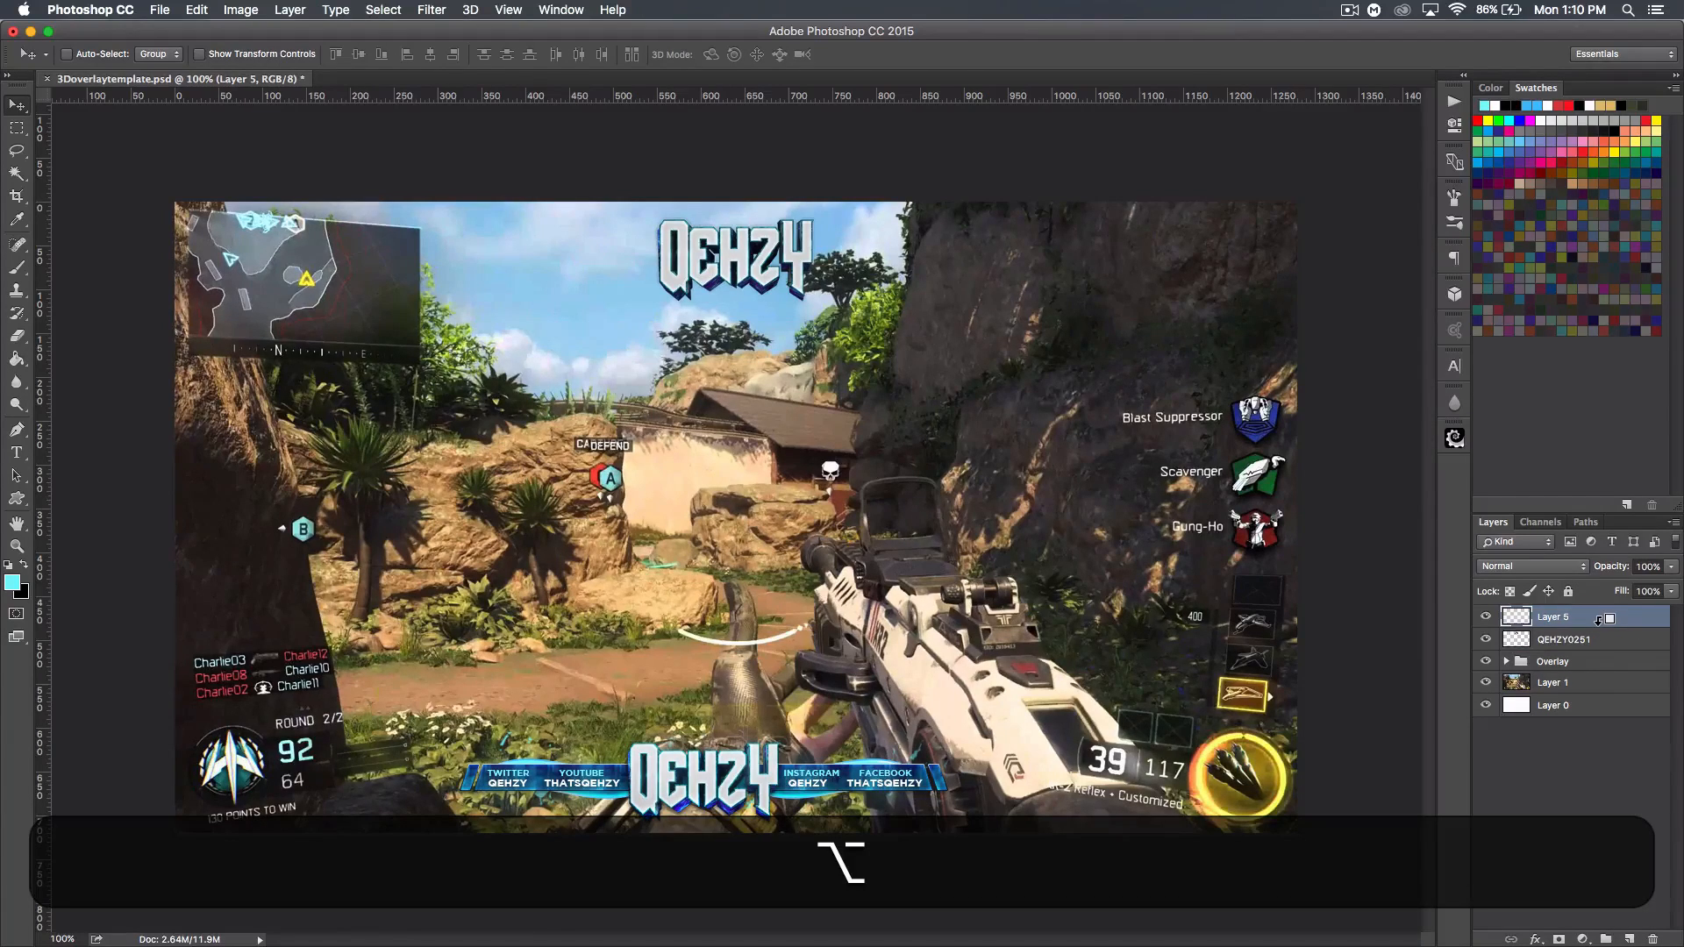
{"action": "left_click", "coordinate": [1598, 622], "text": "alt"}
- Brush white along the lower edges of the upper QEHZY letters on the clipped layer with a 30 px brush
{"action": "left_click", "coordinate": [18, 270]}
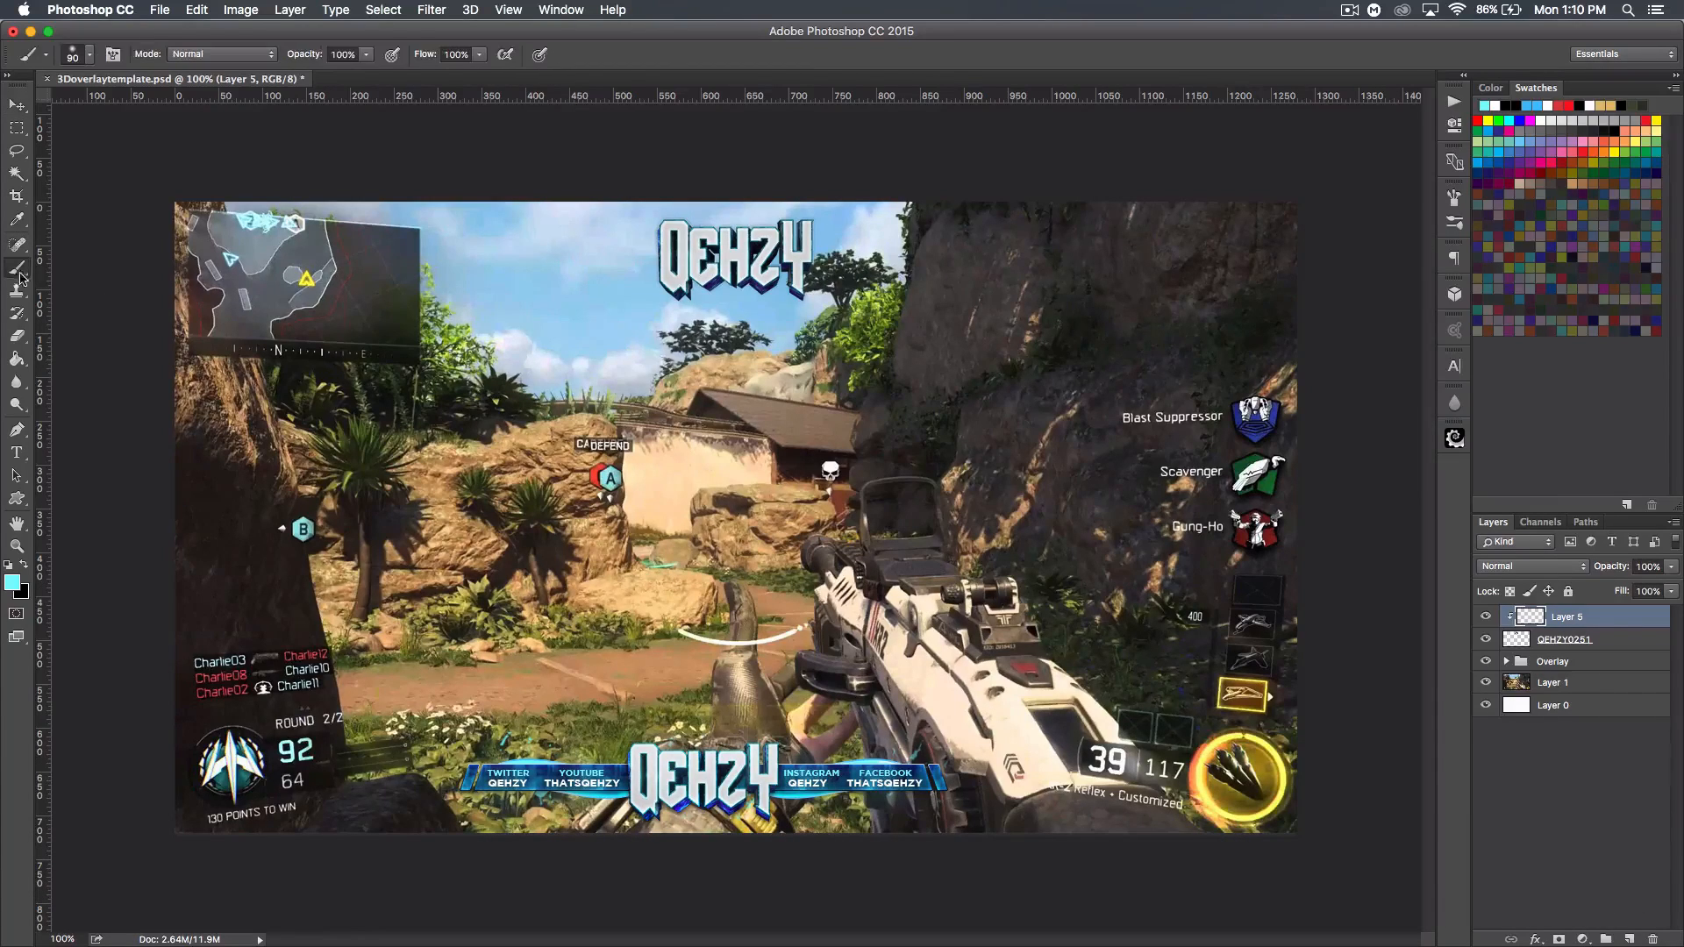
{"action": "left_click", "coordinate": [9, 566]}
{"action": "left_click", "coordinate": [23, 566]}
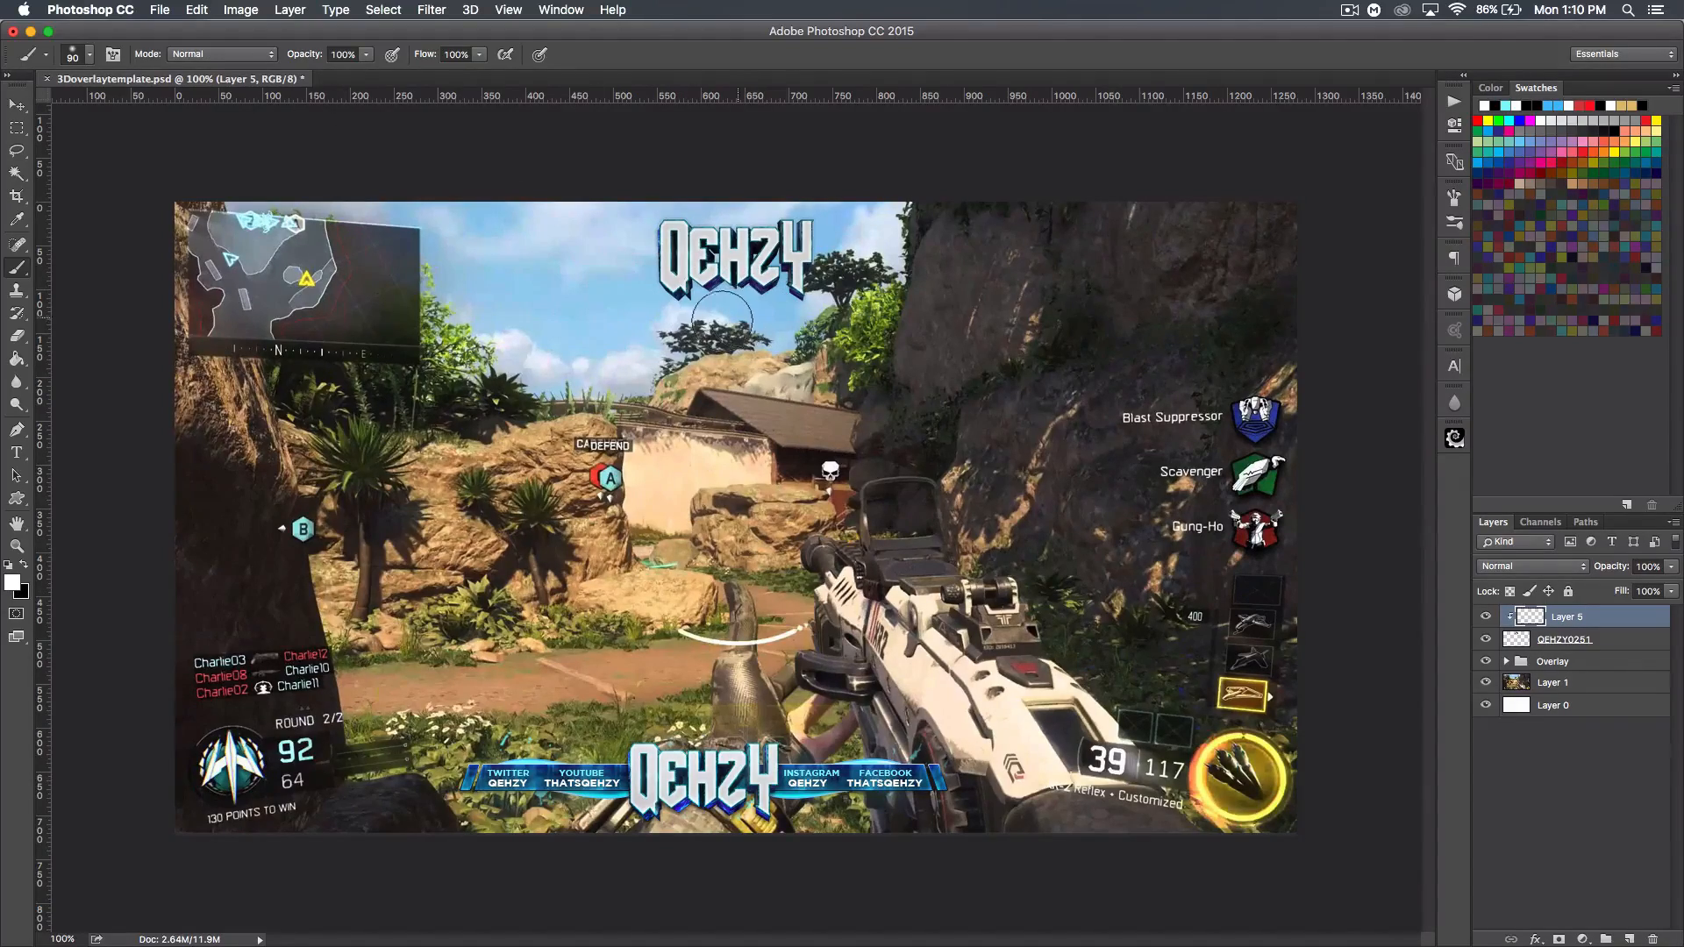
{"action": "key", "text": "super+equal"}
{"action": "key", "text": "super+equal"}
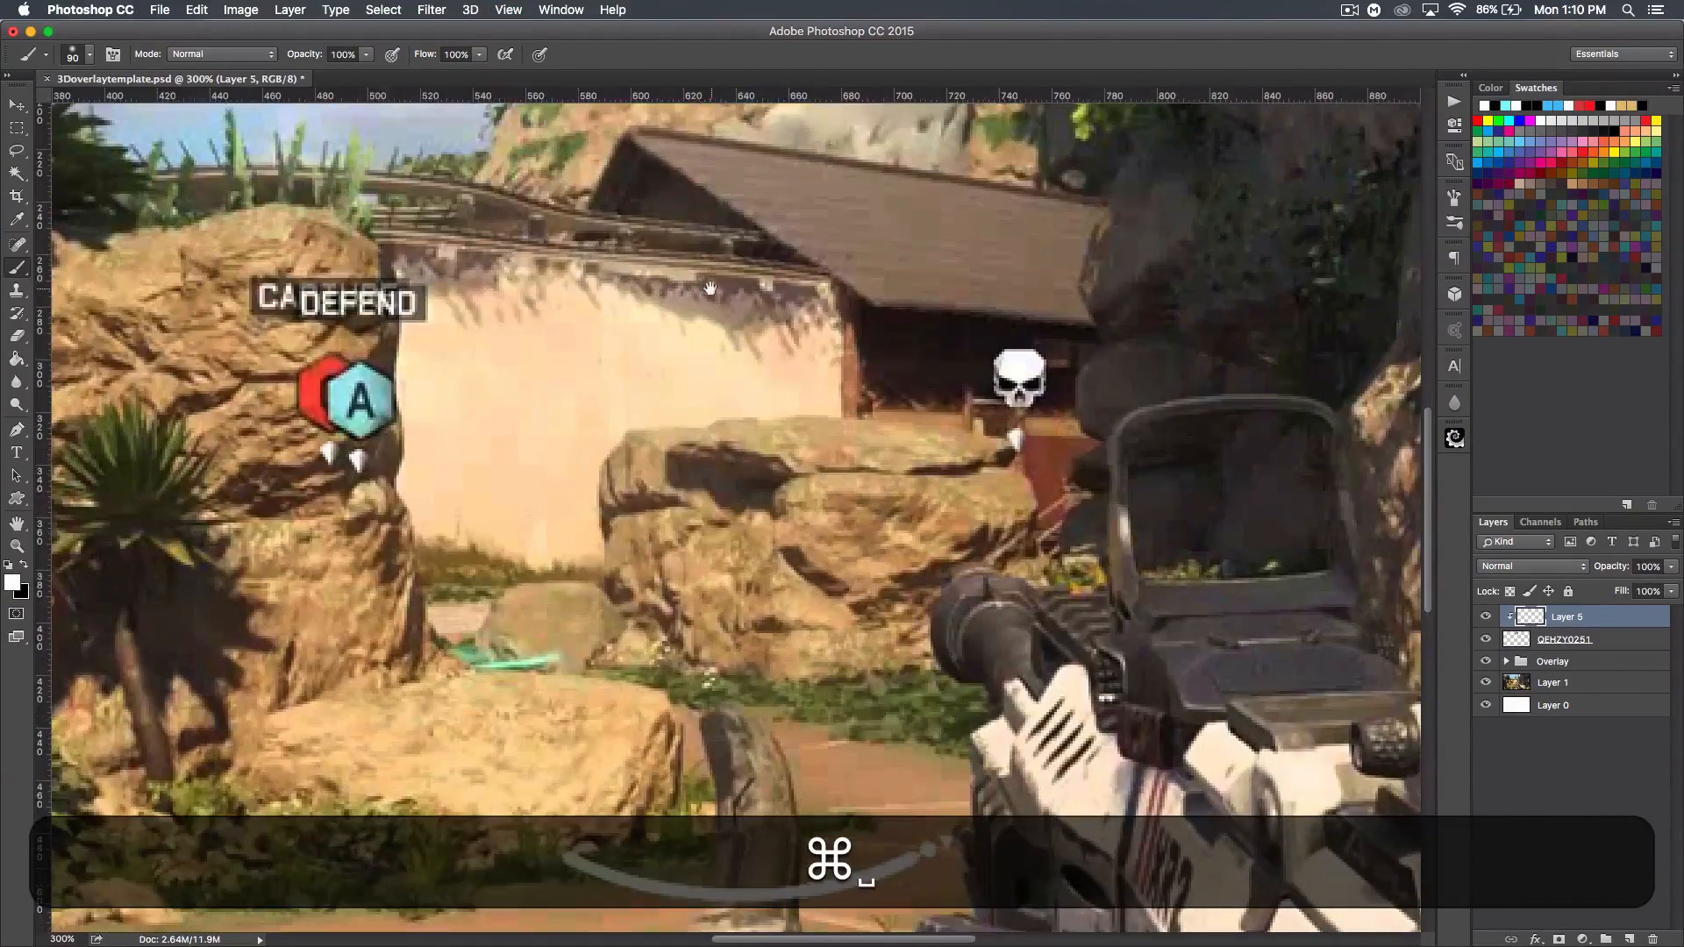
{"action": "left_click_drag", "start_coordinate": [687, 286], "coordinate": [747, 831]}
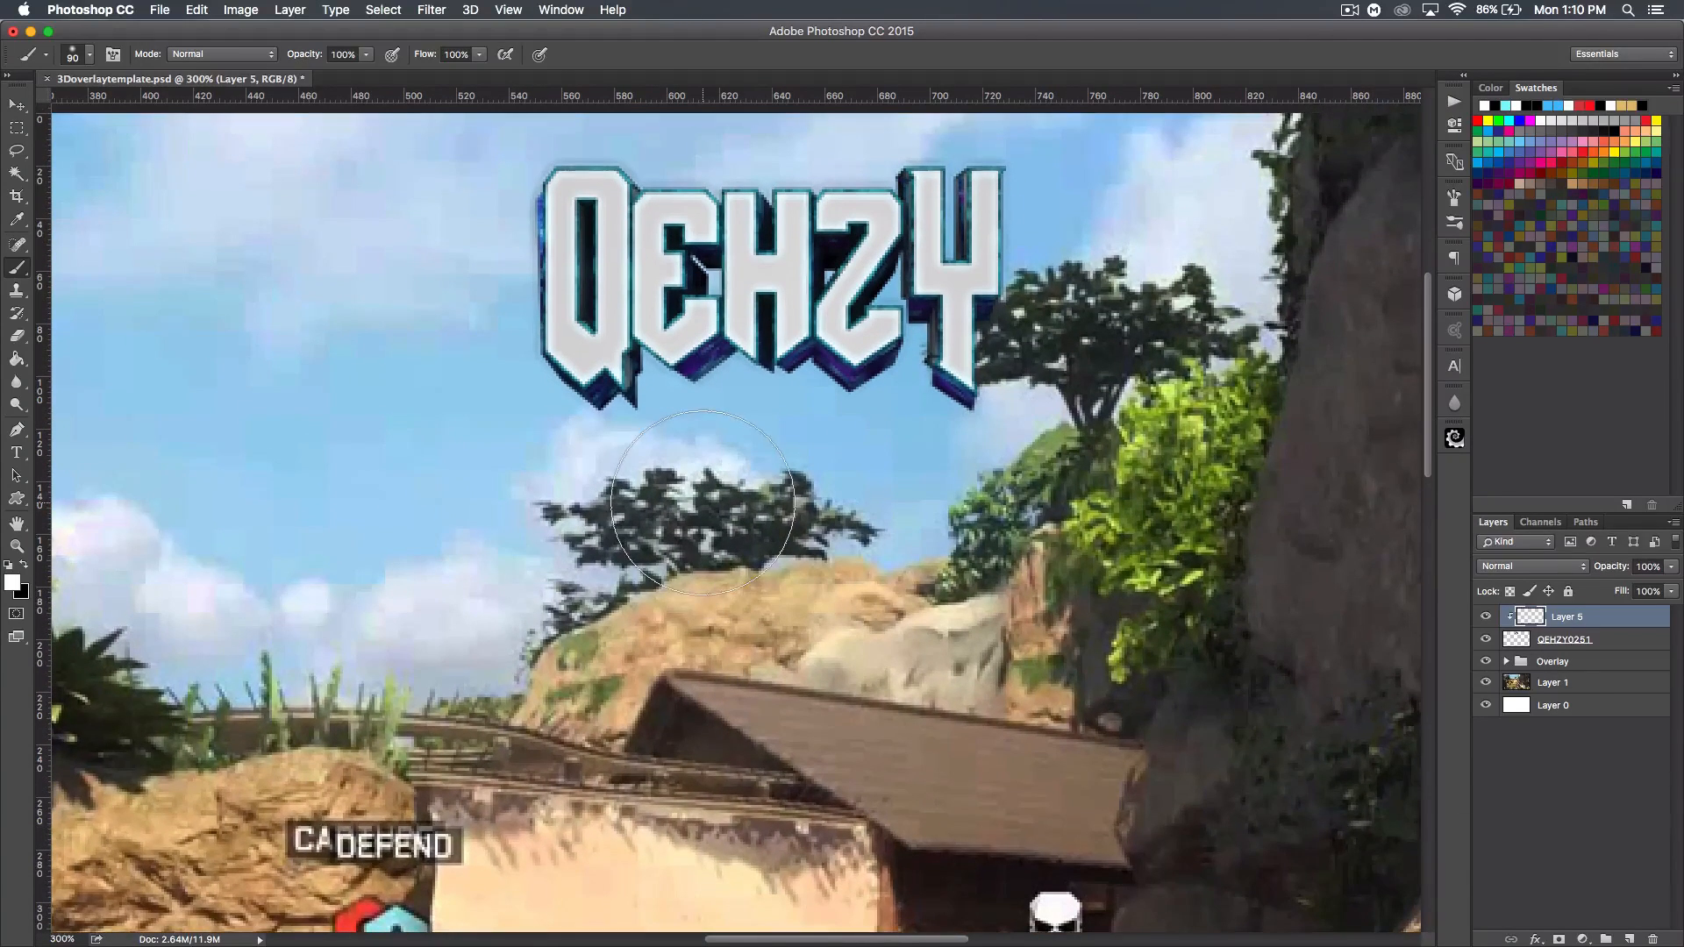
{"action": "key", "text": "bracketleft"}
{"action": "key", "text": "bracketleft"}
{"action": "key", "text": "bracketleft"}
{"action": "key", "text": "bracketleft"}
{"action": "key", "text": "bracketleft"}
{"action": "key", "text": "bracketleft"}
{"action": "key", "text": "bracketleft"}
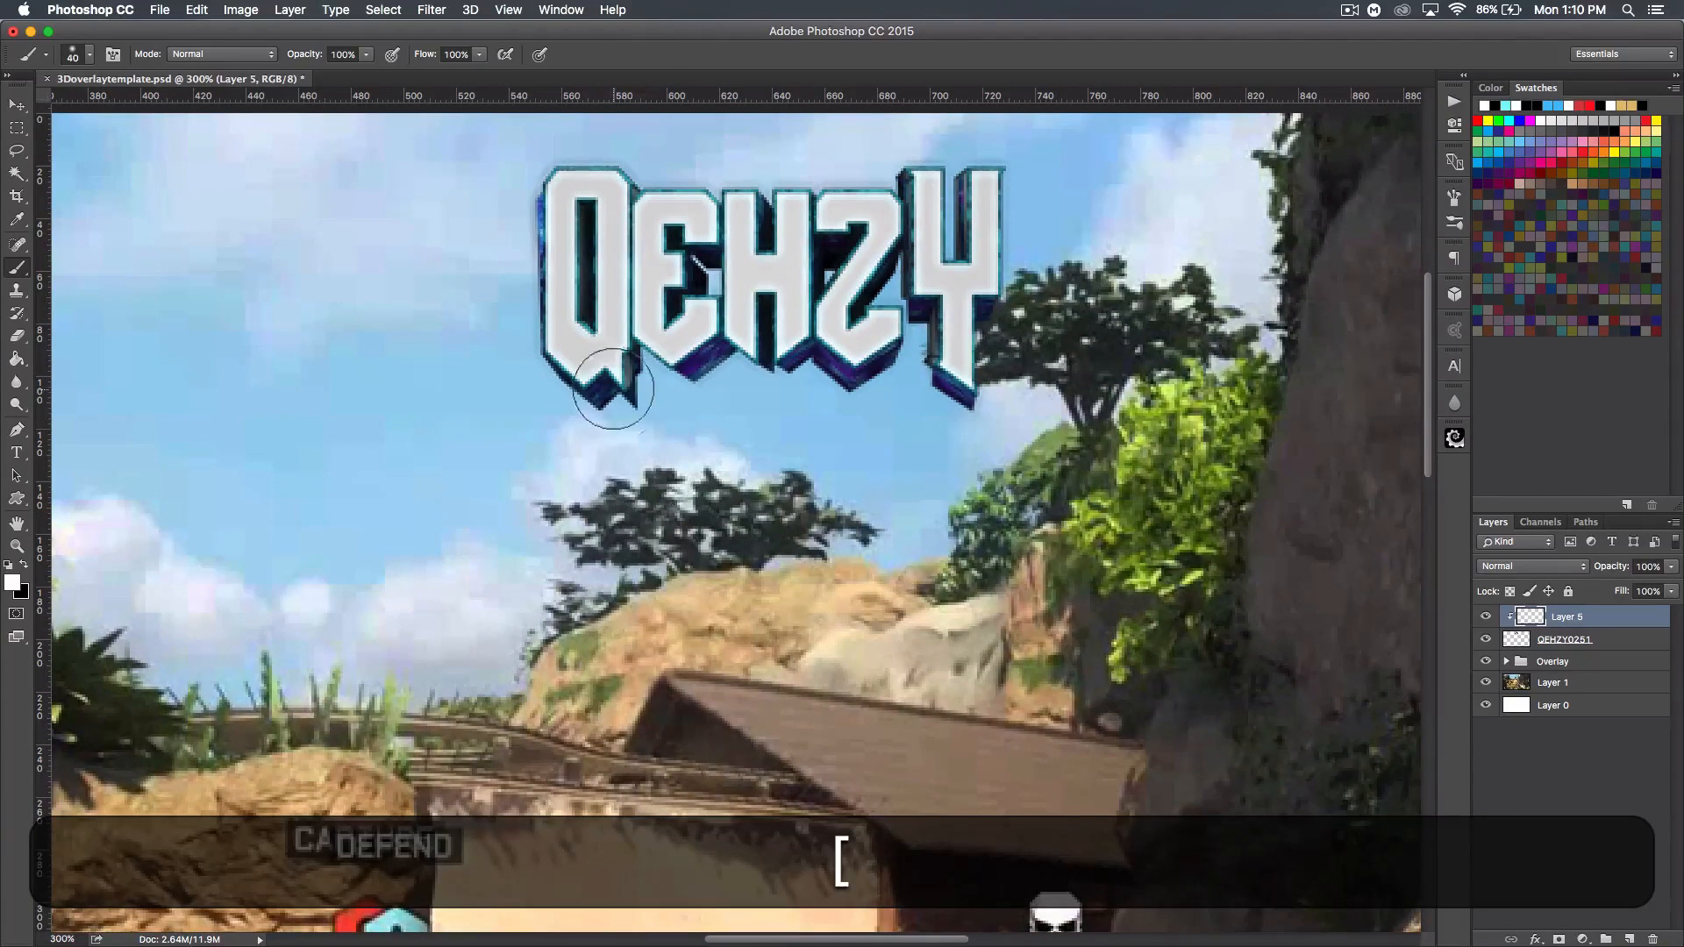
{"action": "key", "text": "bracketleft"}
{"action": "mouse_move", "coordinate": [601, 413]}
{"action": "left_mouse_down"}
{"action": "mouse_move", "coordinate": [646, 377]}
{"action": "mouse_move", "coordinate": [869, 399]}
{"action": "mouse_move", "coordinate": [895, 384]}
{"action": "mouse_move", "coordinate": [978, 429]}
{"action": "left_mouse_up"}
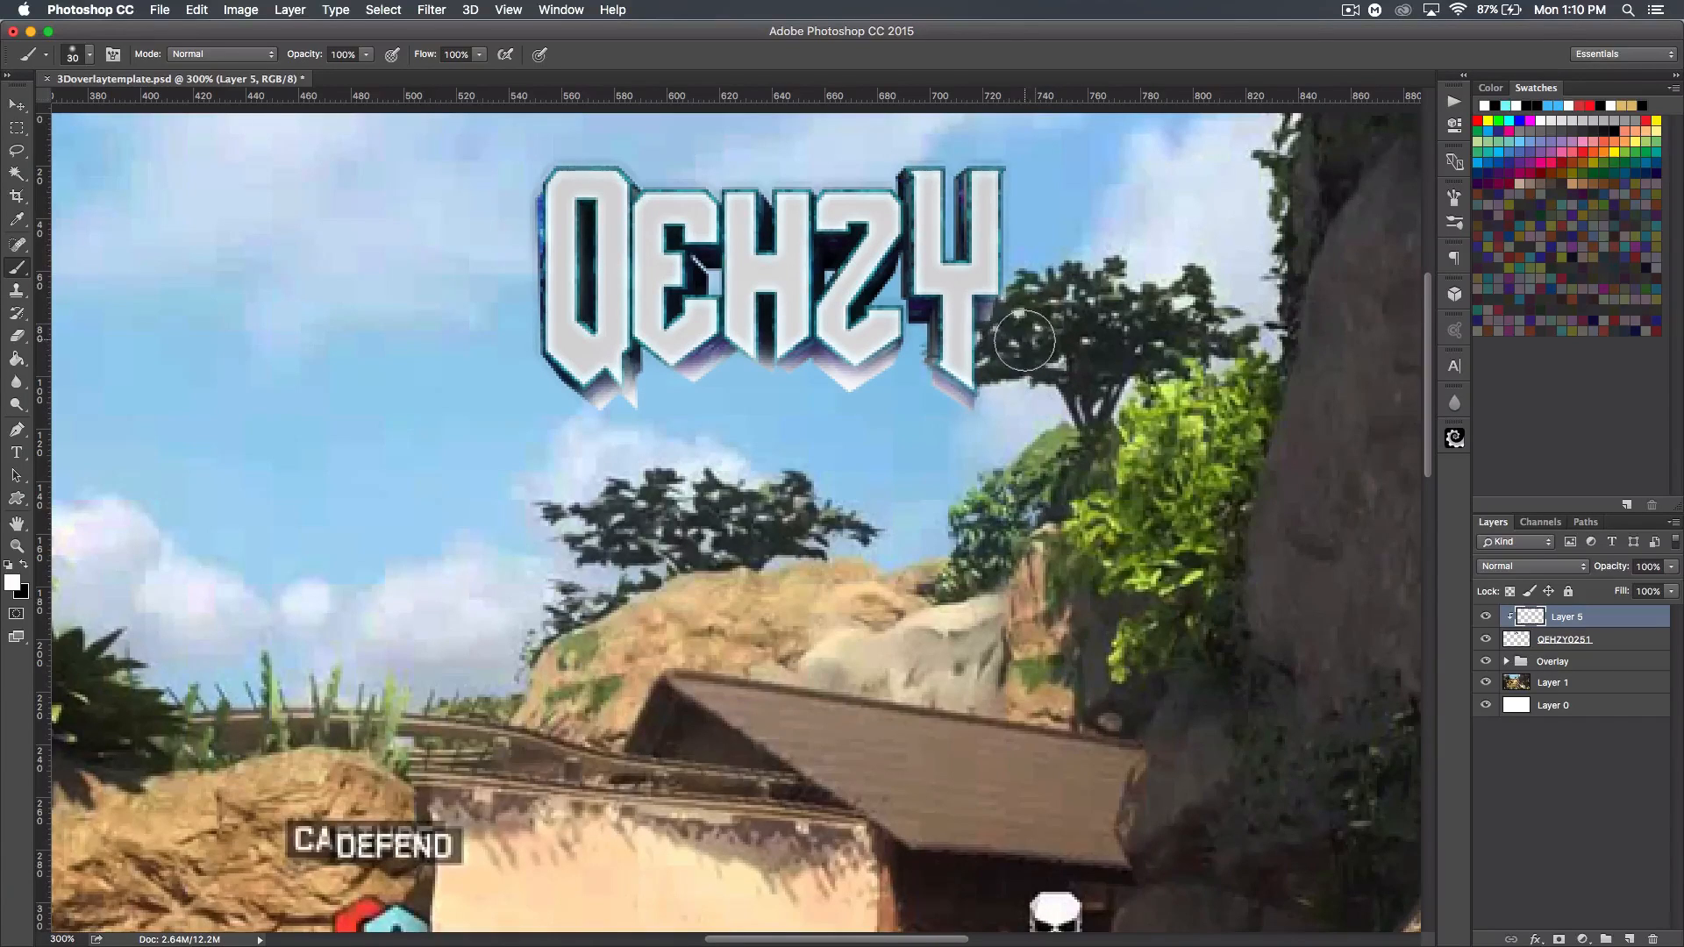
- Dab white highlights on both sides of the Y below its arms with a 10 px brush
{"action": "key", "text": "bracketleft"}
{"action": "key", "text": "bracketleft"}
{"action": "key", "text": "bracketleft"}
{"action": "key", "text": "bracketleft"}
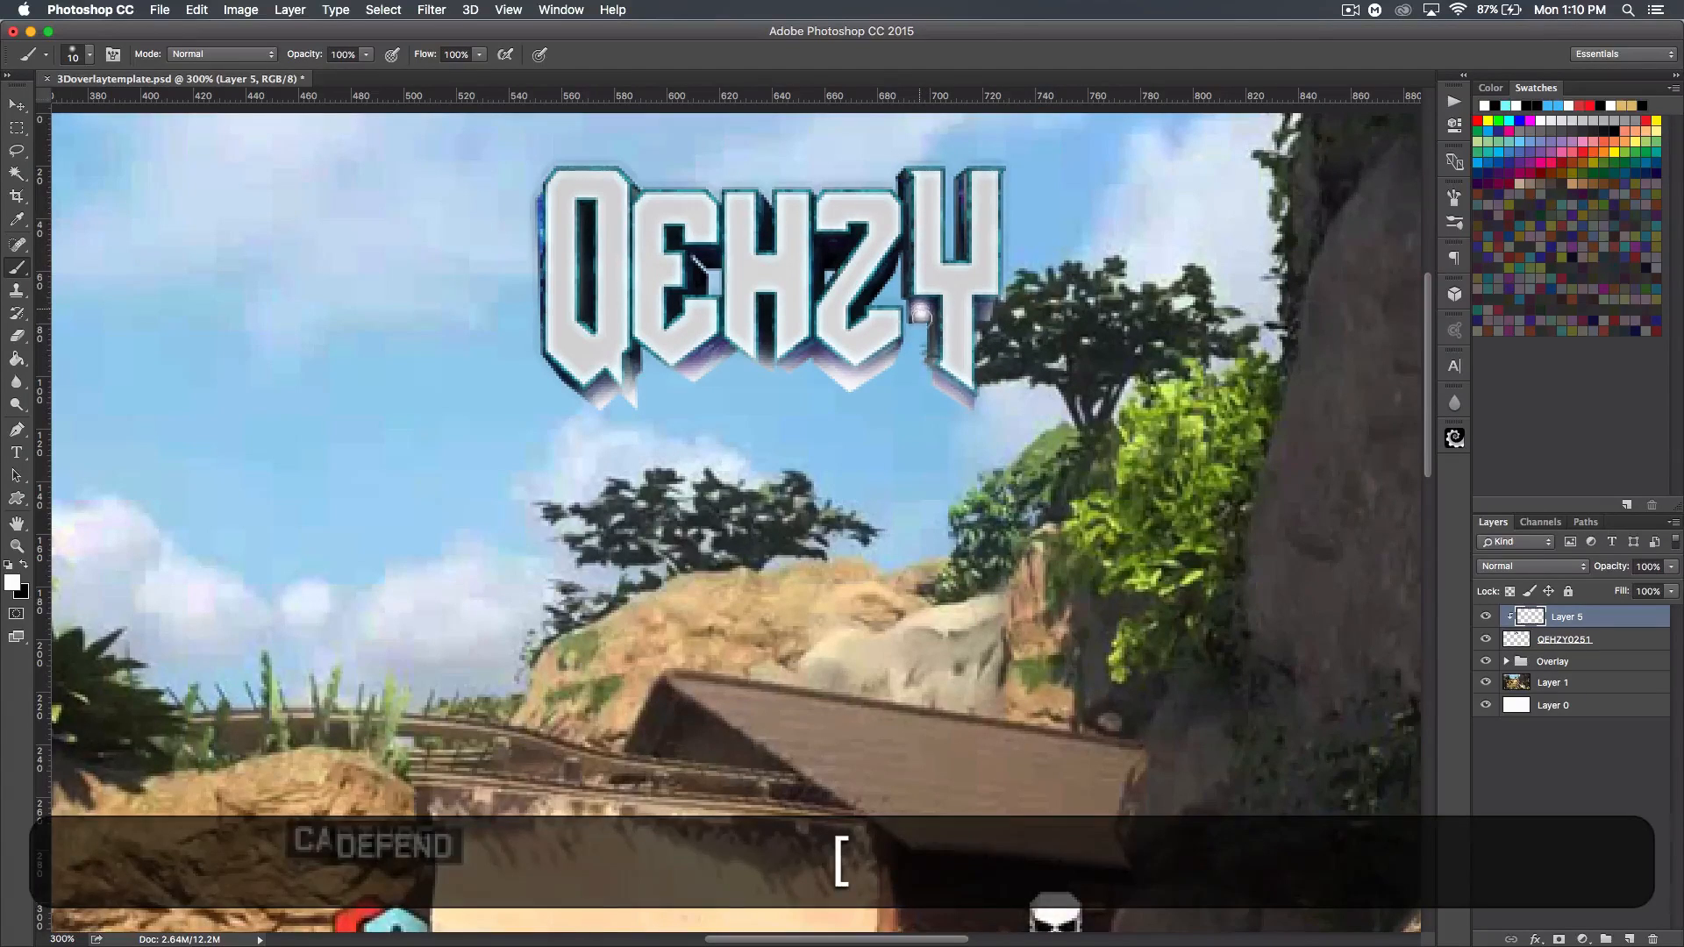
{"action": "left_click", "coordinate": [920, 314]}
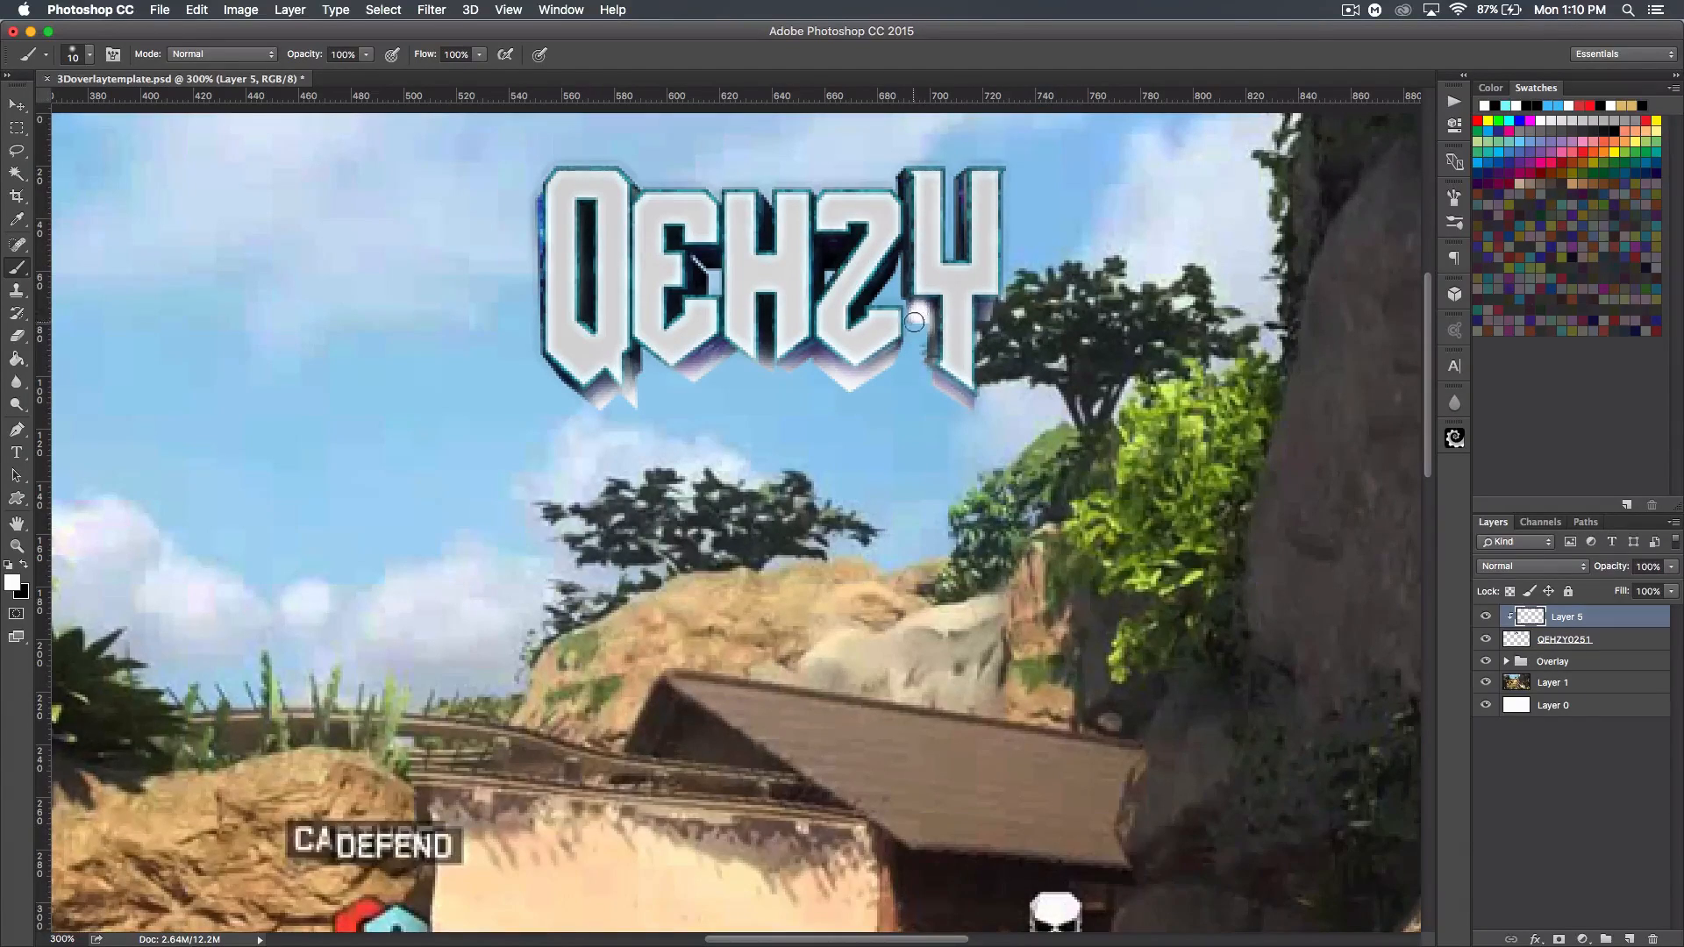
{"action": "left_click", "coordinate": [986, 314]}
- Set the blend mode of the clipped highlight layer to Overlay and fit the image on screen
{"action": "left_click", "coordinate": [1504, 566]}
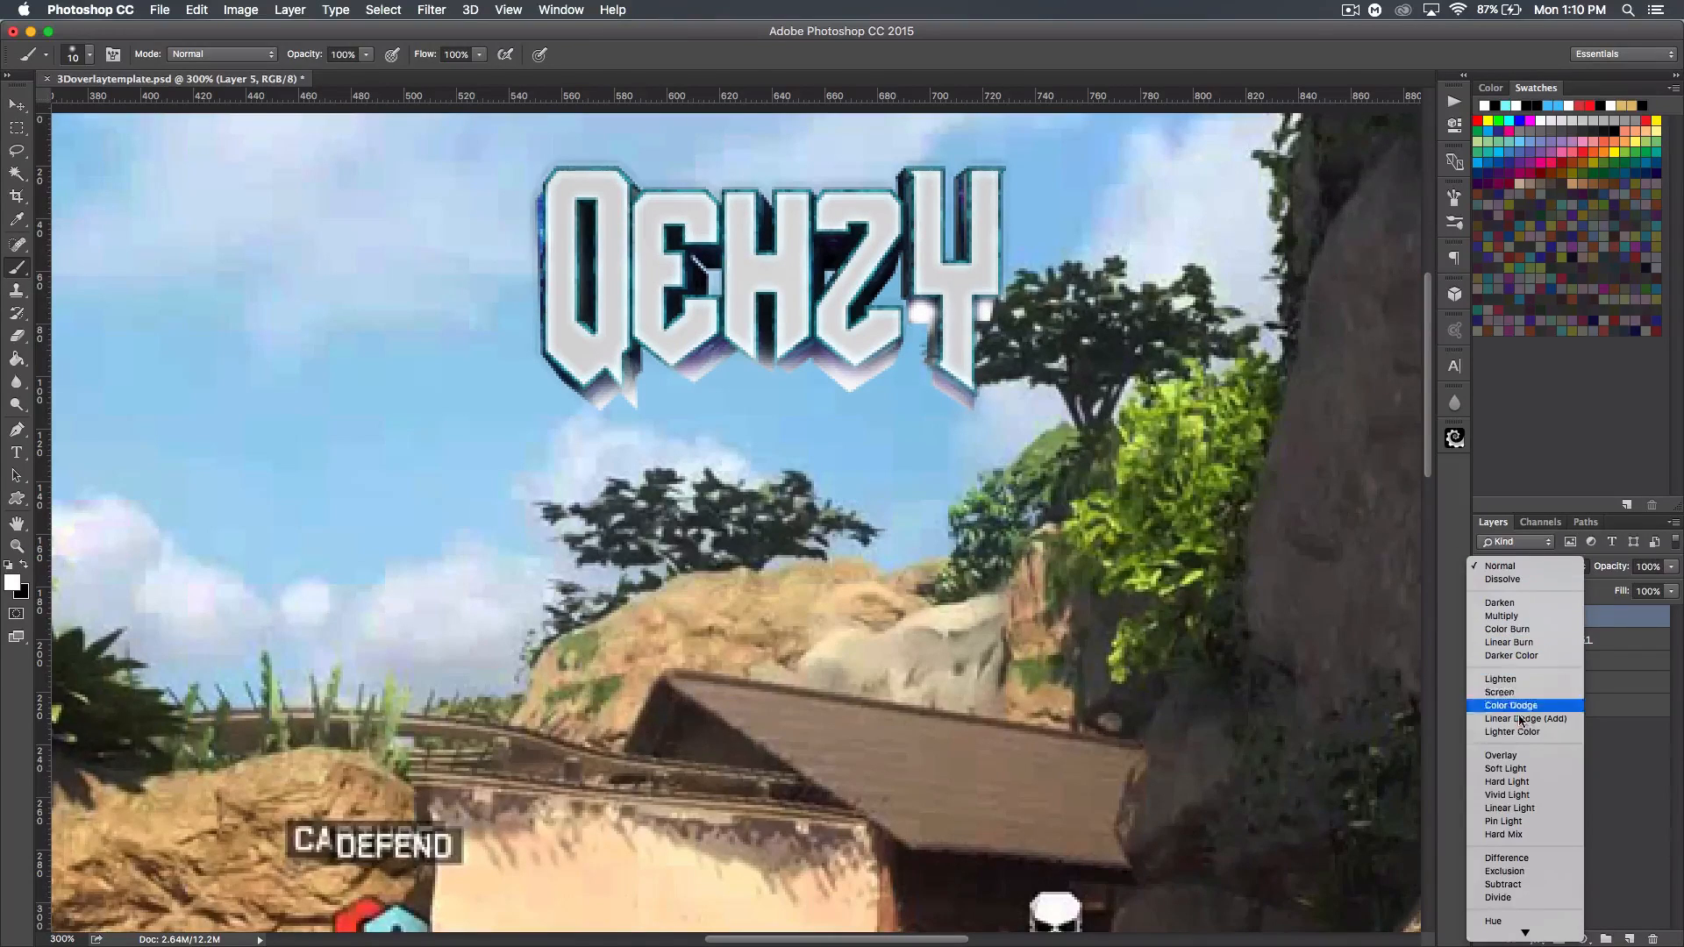
{"action": "left_click", "coordinate": [1518, 756]}
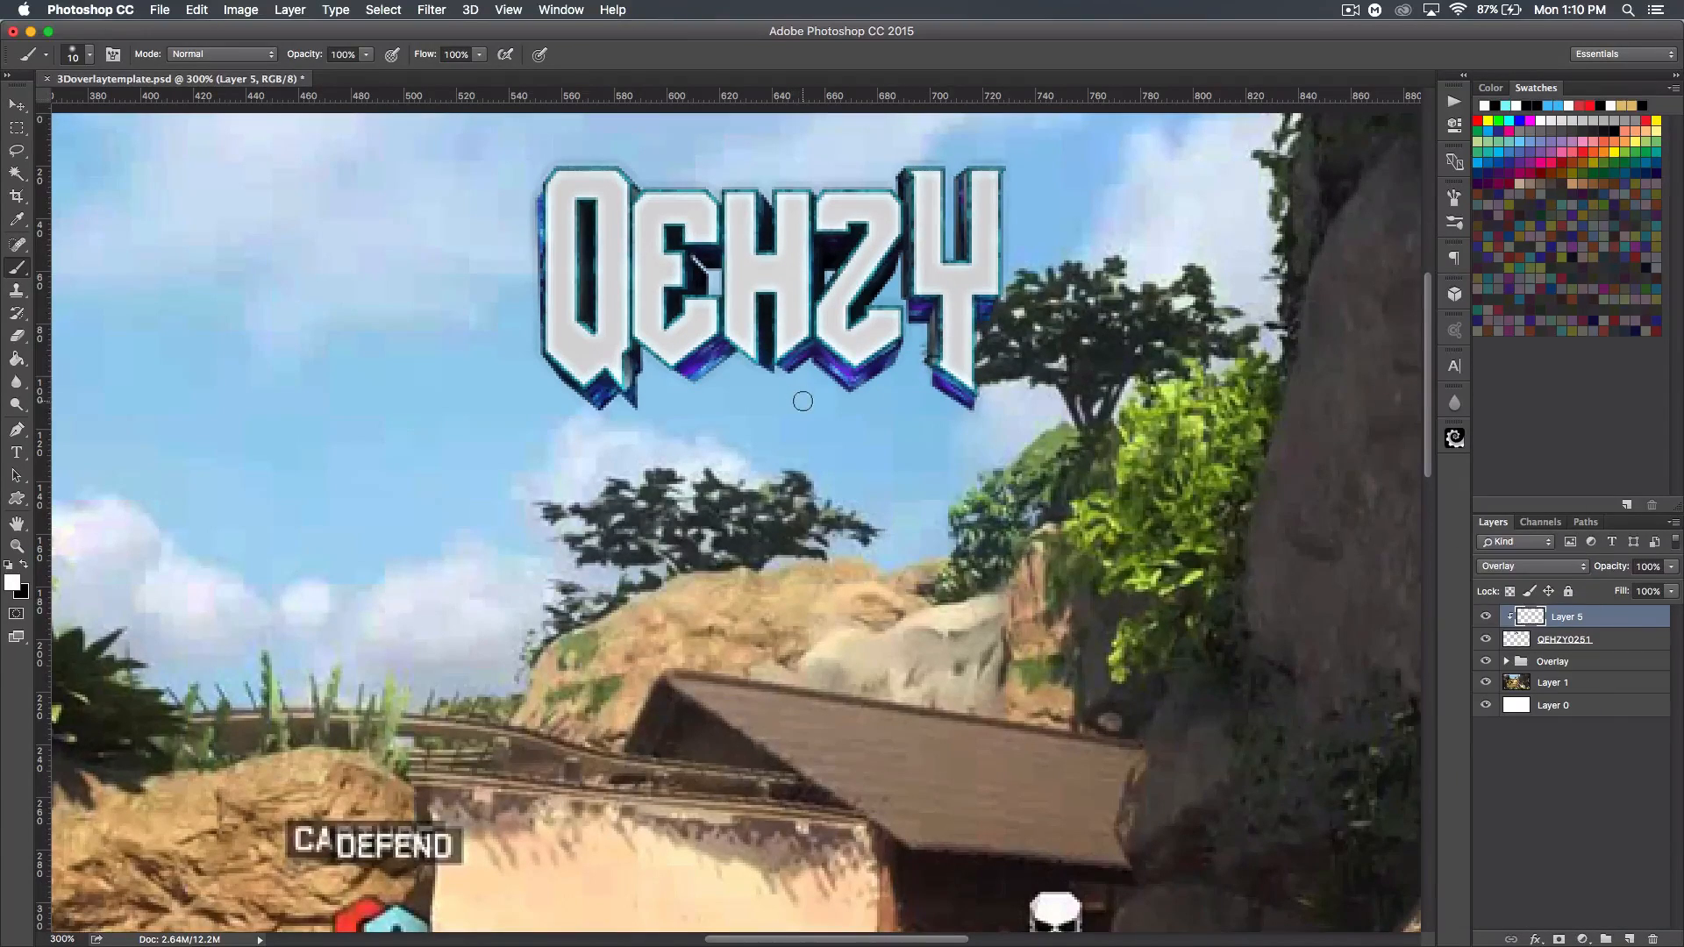
{"action": "key", "text": "super+0"}
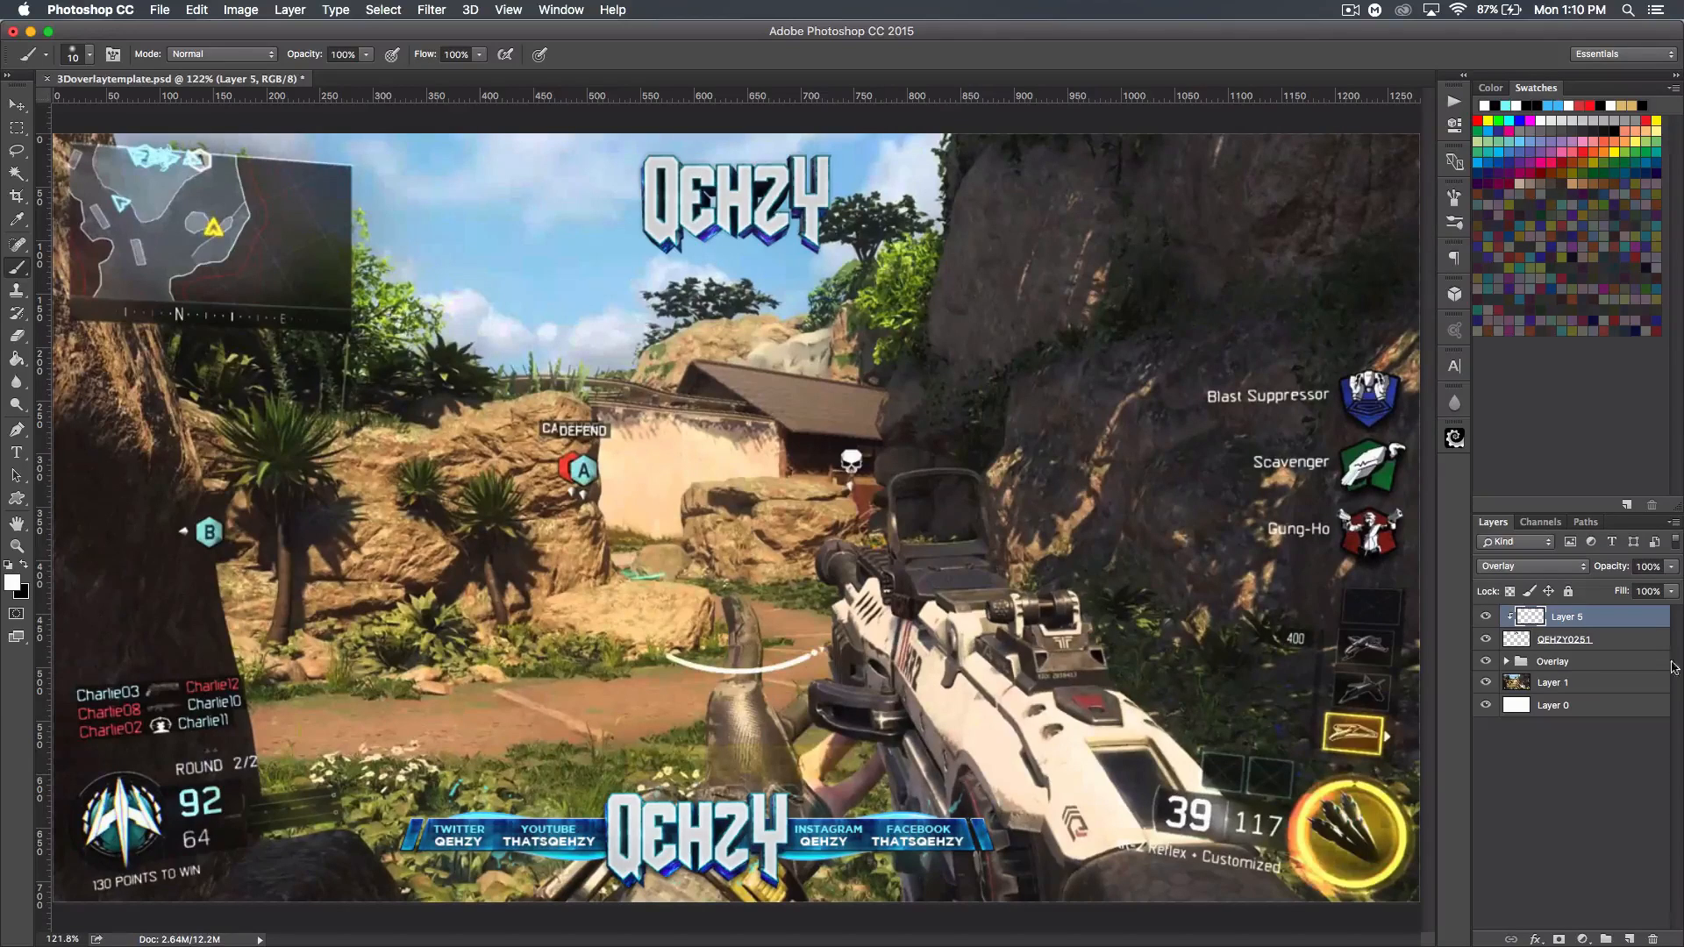
- Add a new layer directly above the Overlay group and show the vertical centre guide
{"action": "left_click", "coordinate": [1601, 660]}
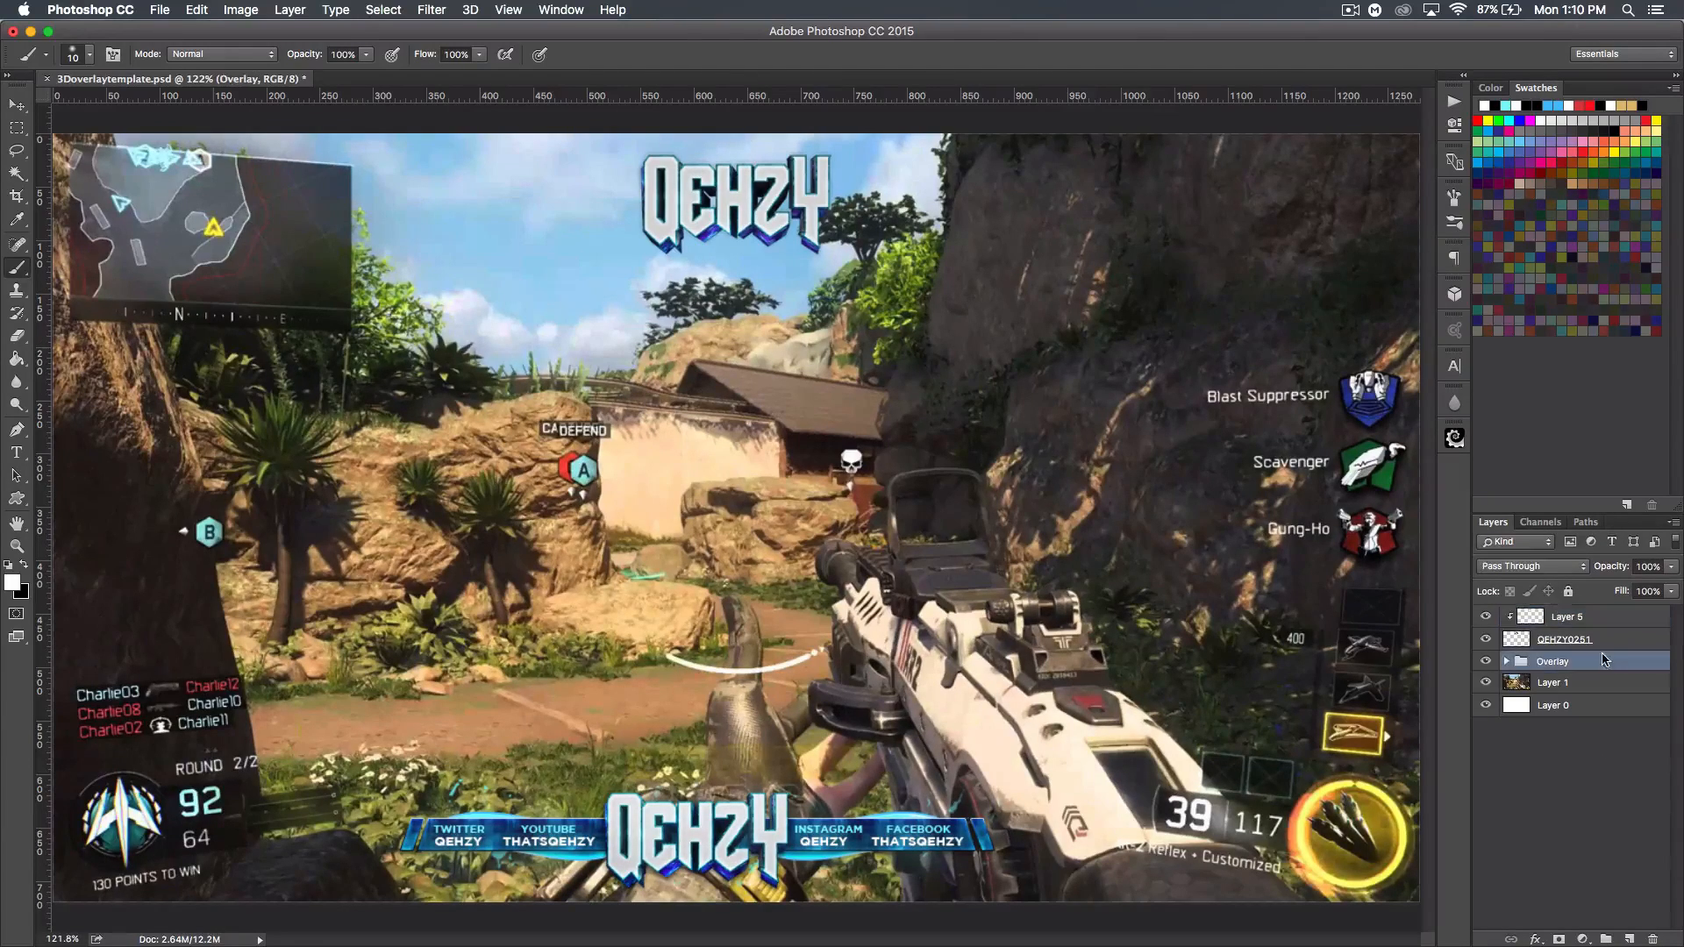
{"action": "left_click", "coordinate": [1629, 937]}
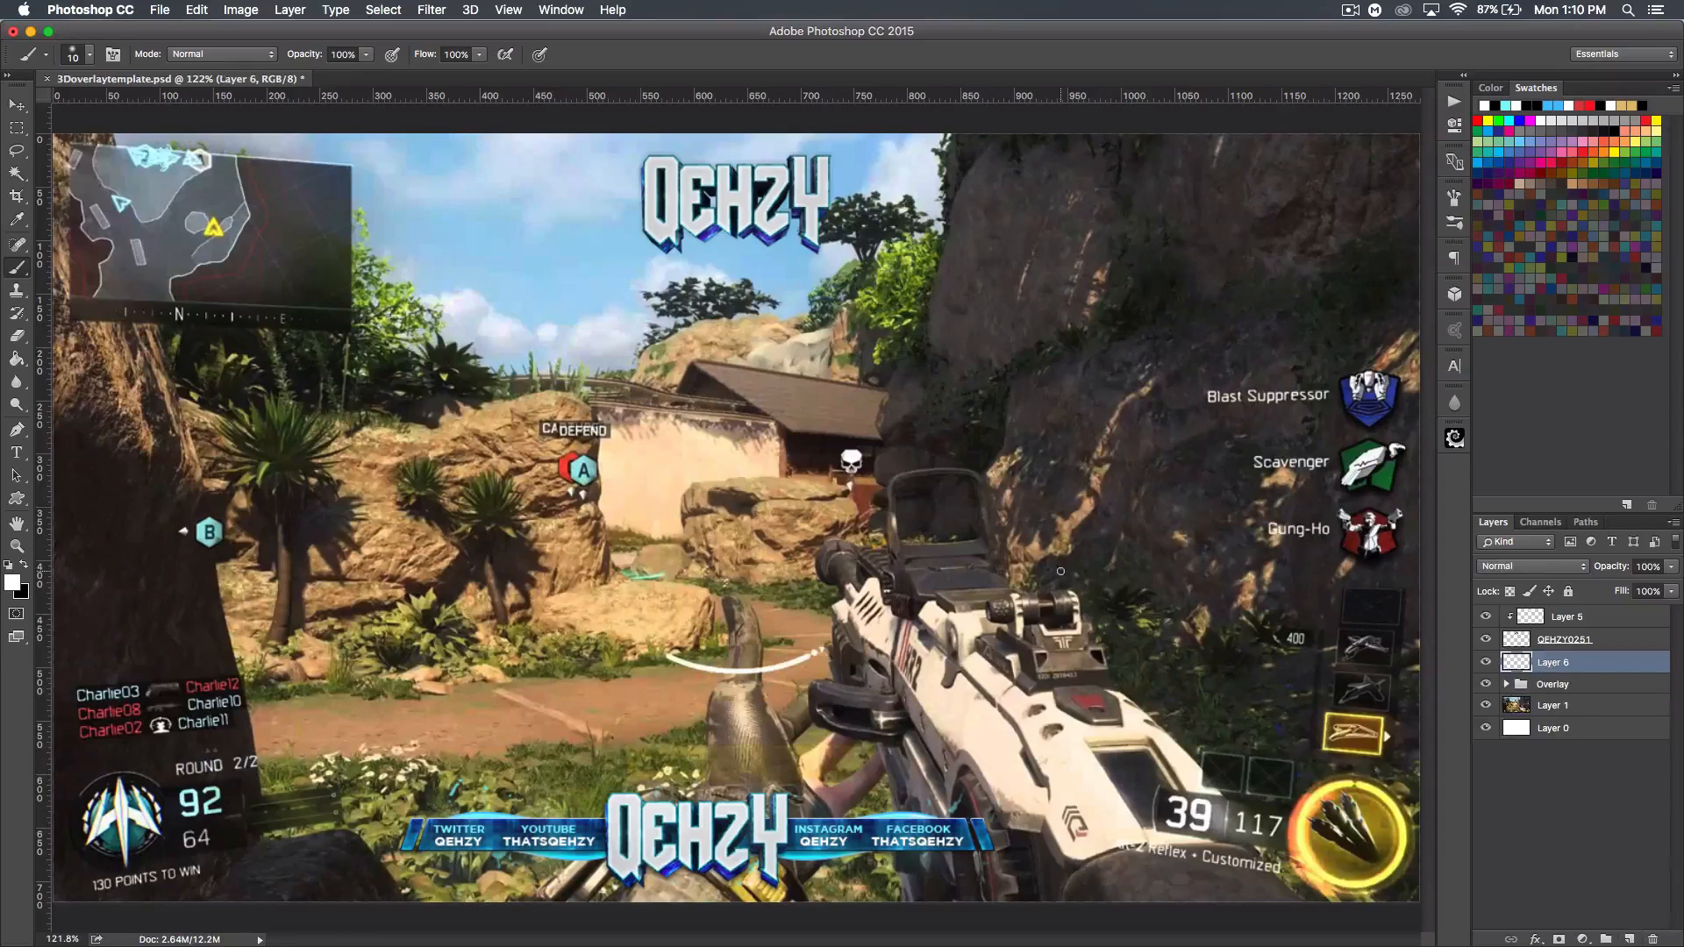
{"action": "key", "text": "super+h"}
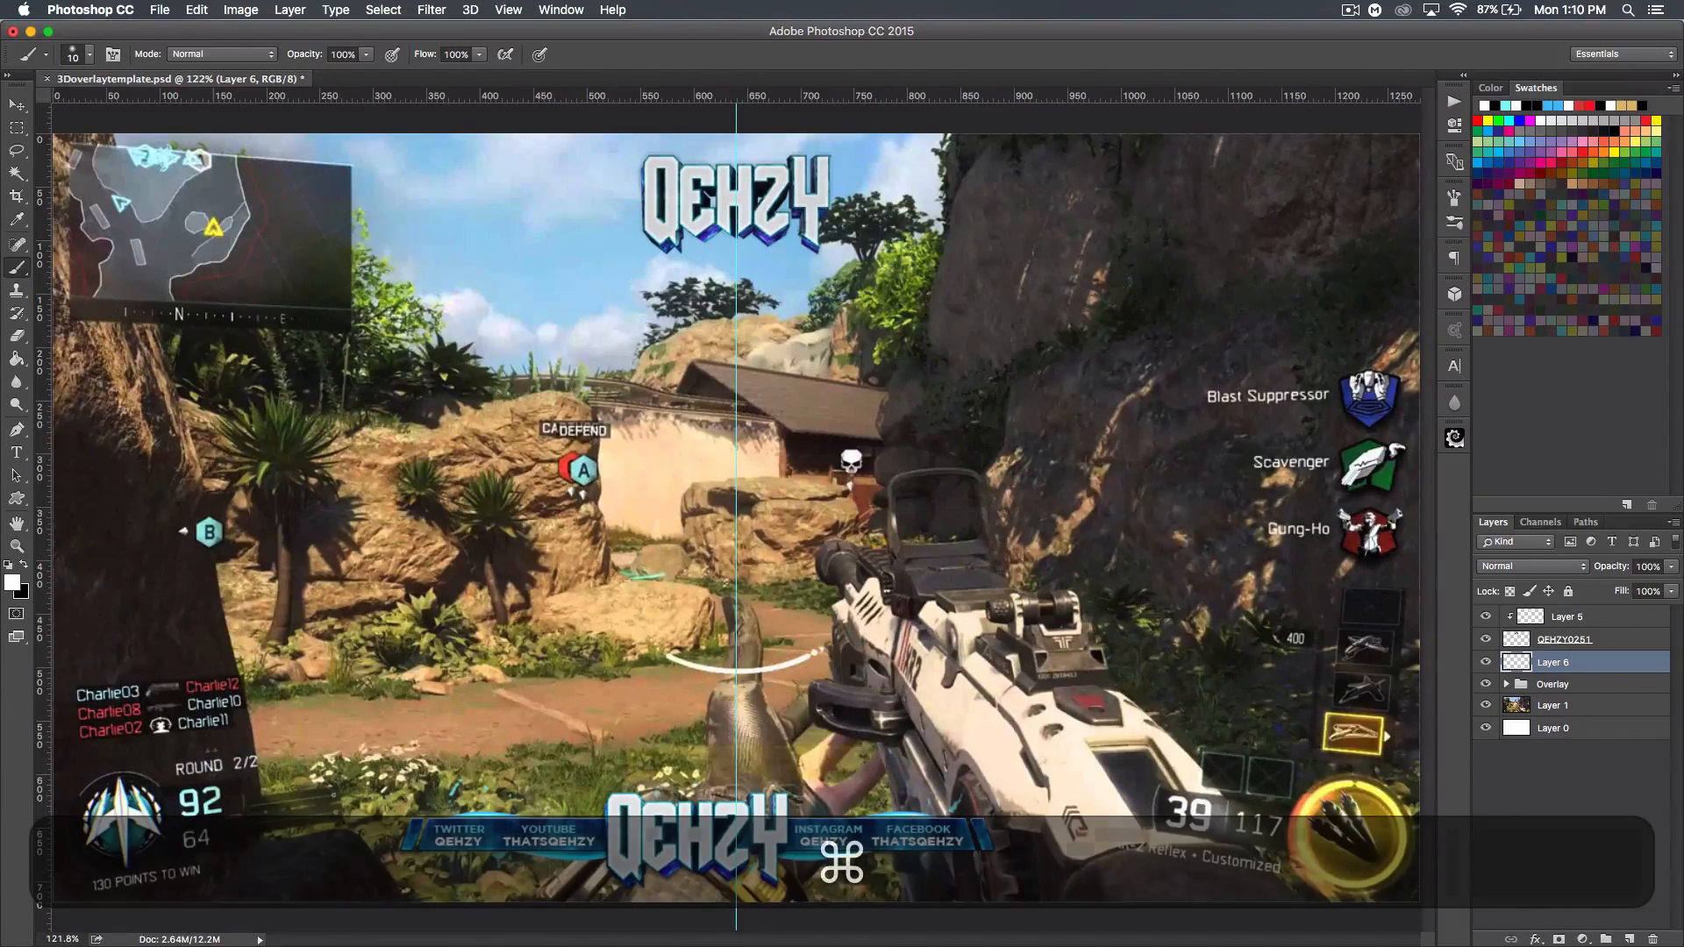
- Draw a 552 × 28 px rectangle centred on the guide behind the upper QEHZY text, filled with purple 693fc6 sampled from the text
{"action": "left_click", "coordinate": [17, 500]}
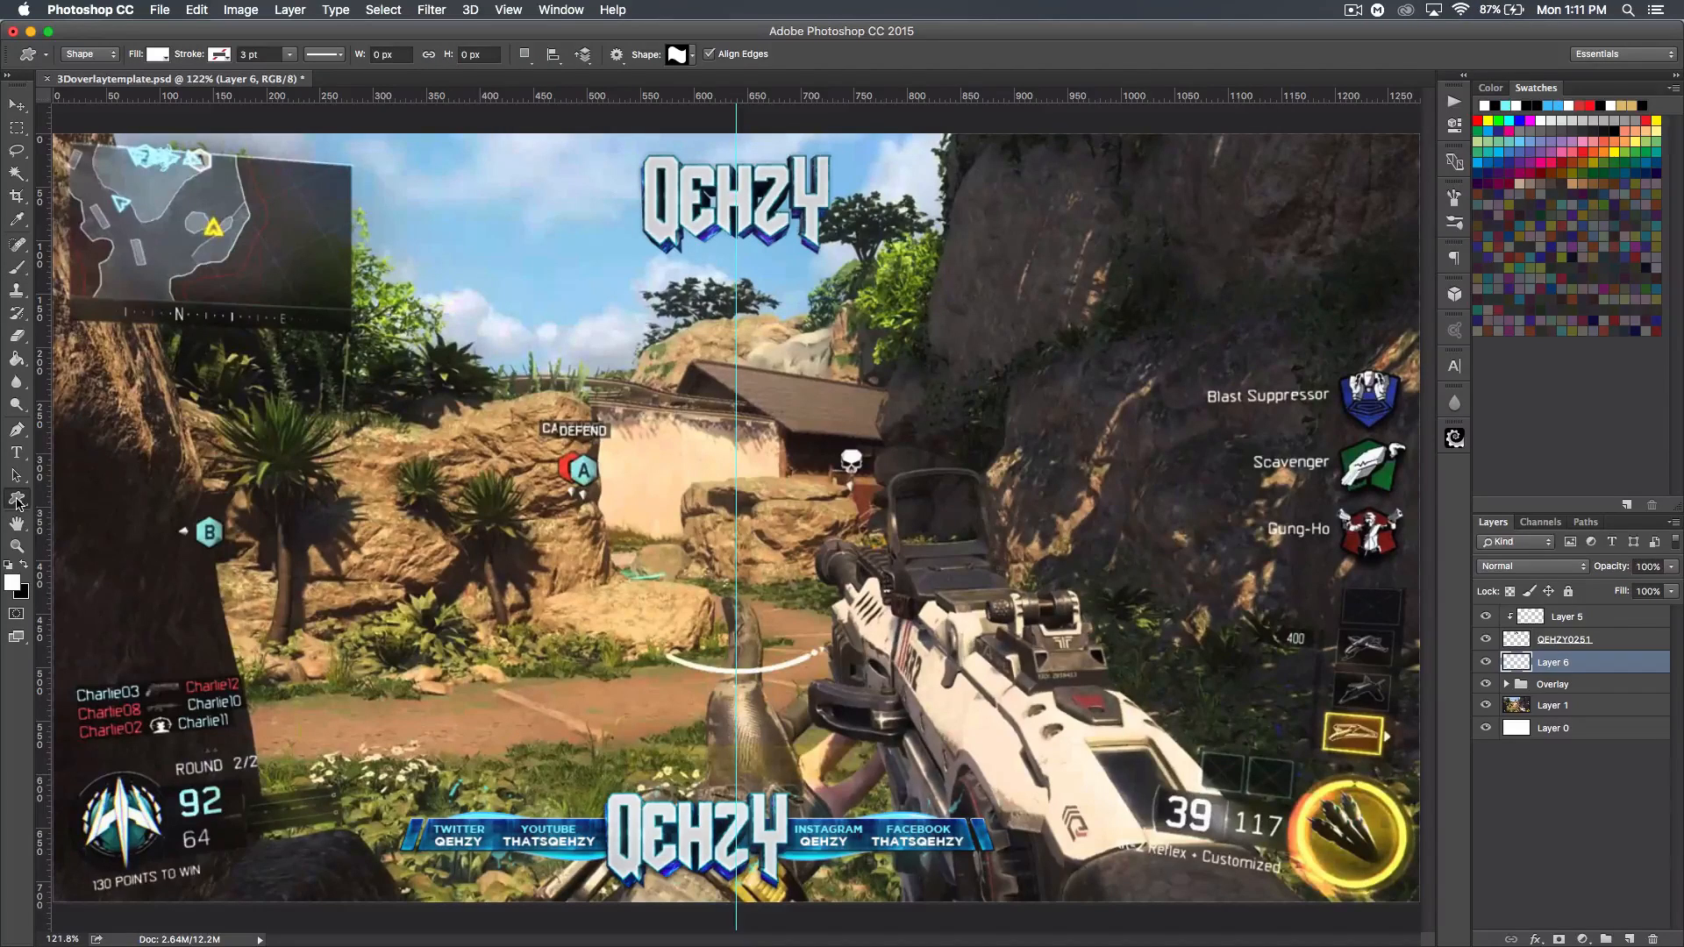
{"action": "left_click", "coordinate": [17, 500]}
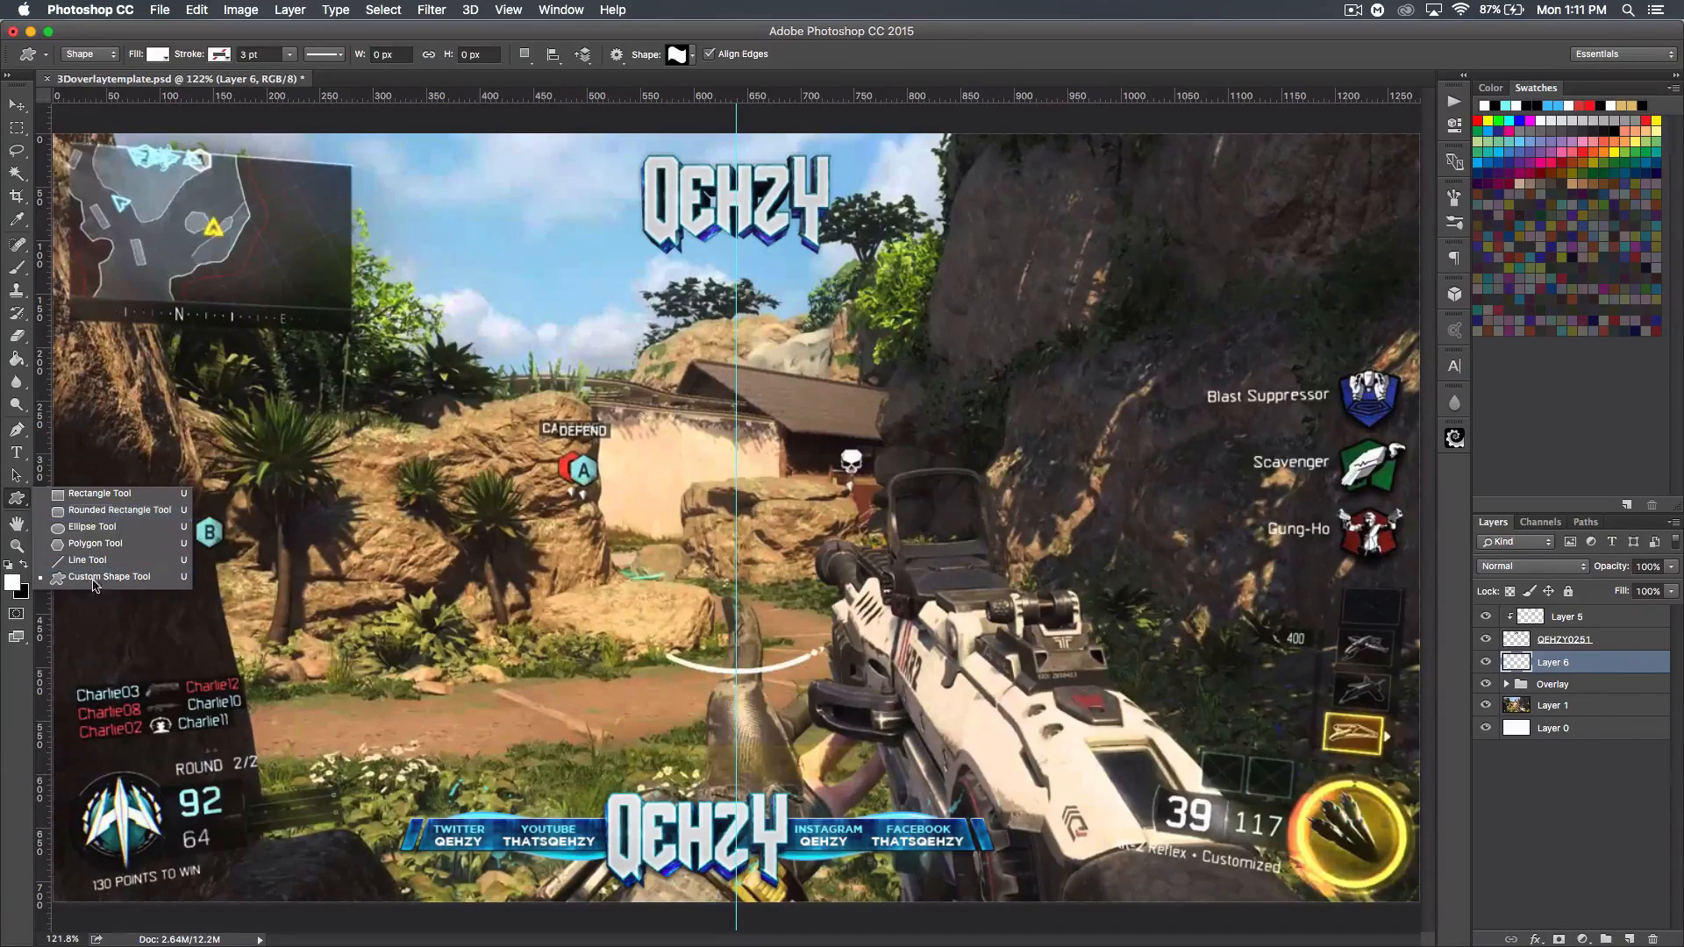
{"action": "left_click", "coordinate": [79, 493]}
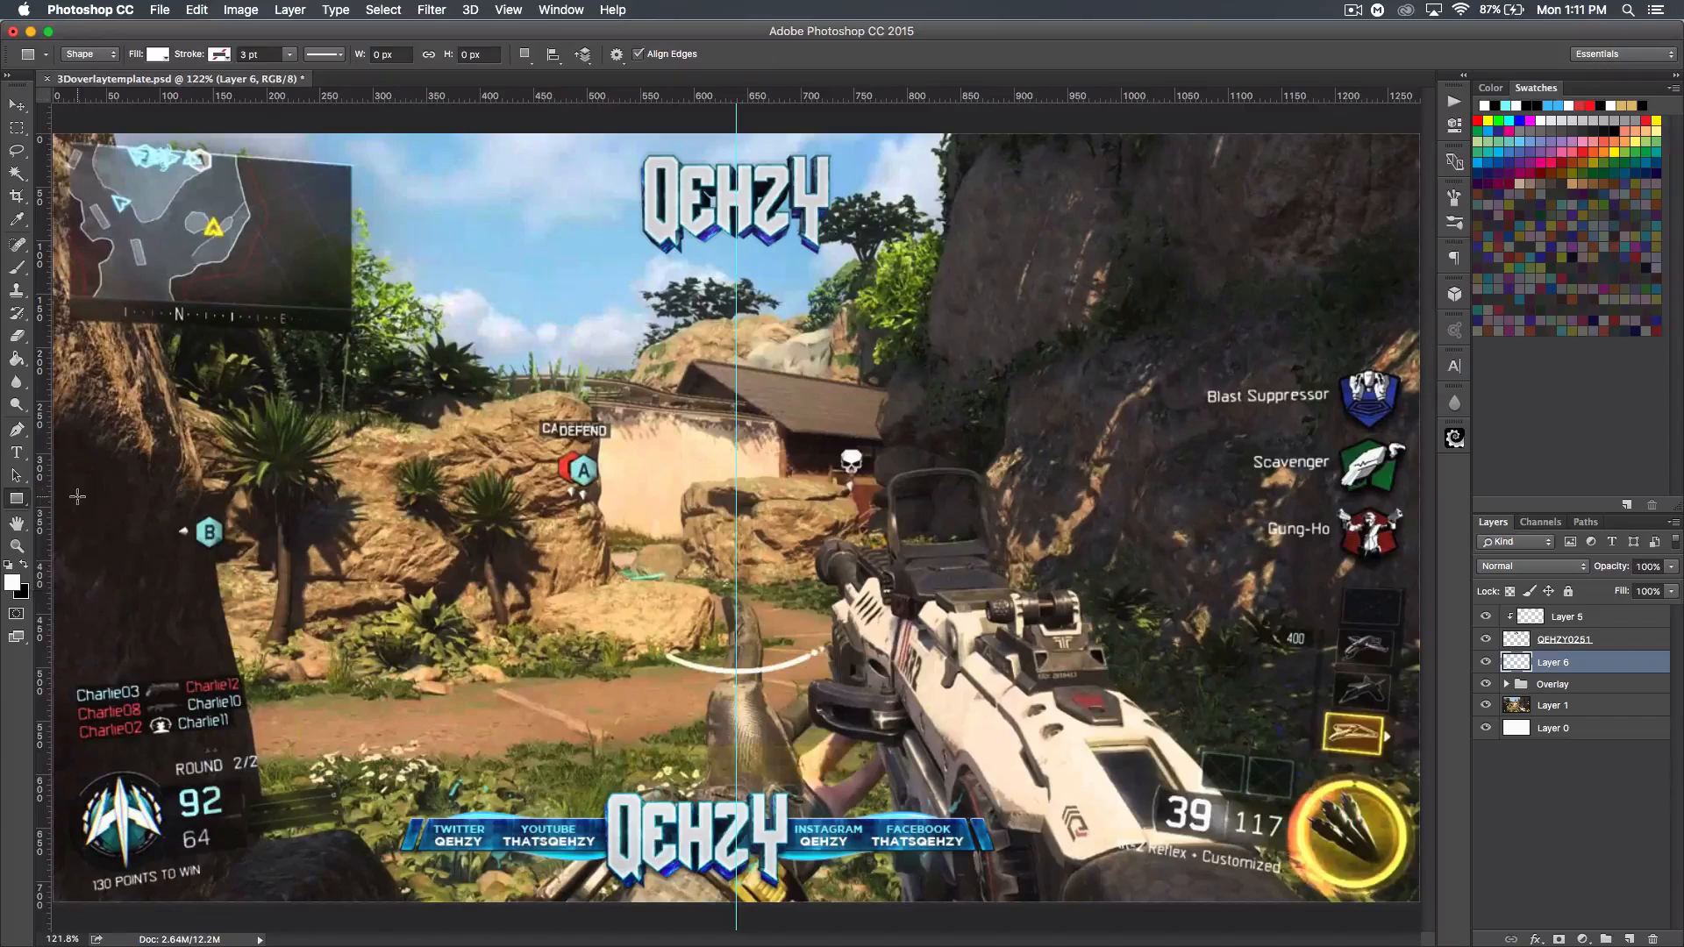
{"action": "left_click", "coordinate": [12, 583]}
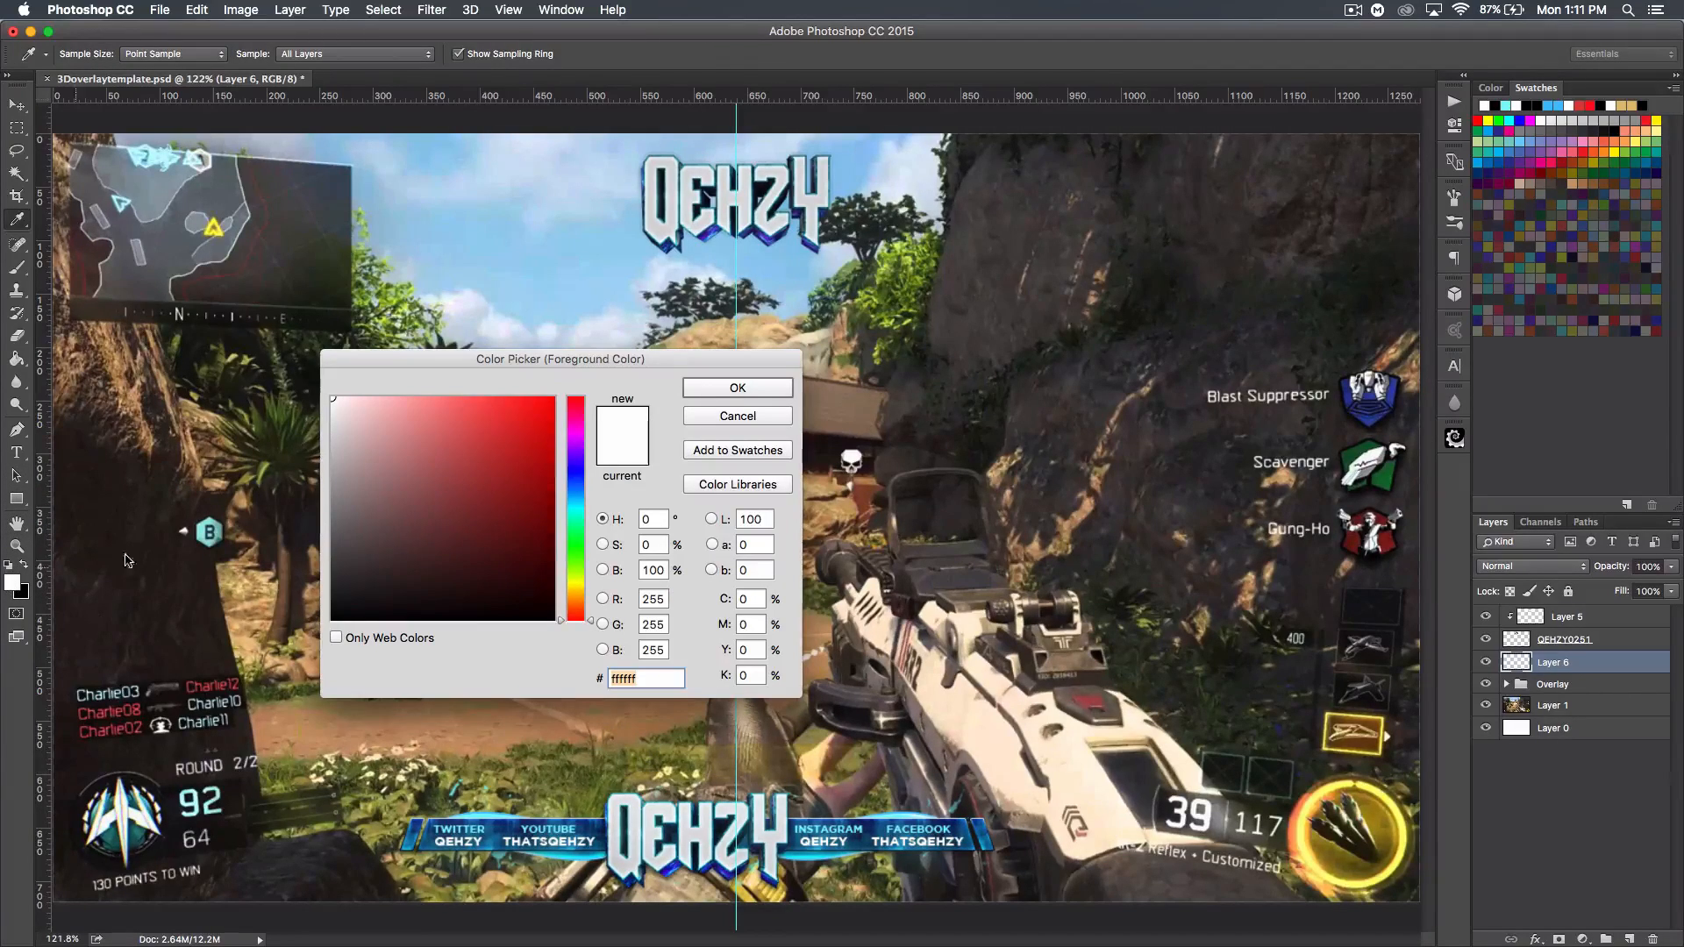
{"action": "left_click", "coordinate": [762, 235]}
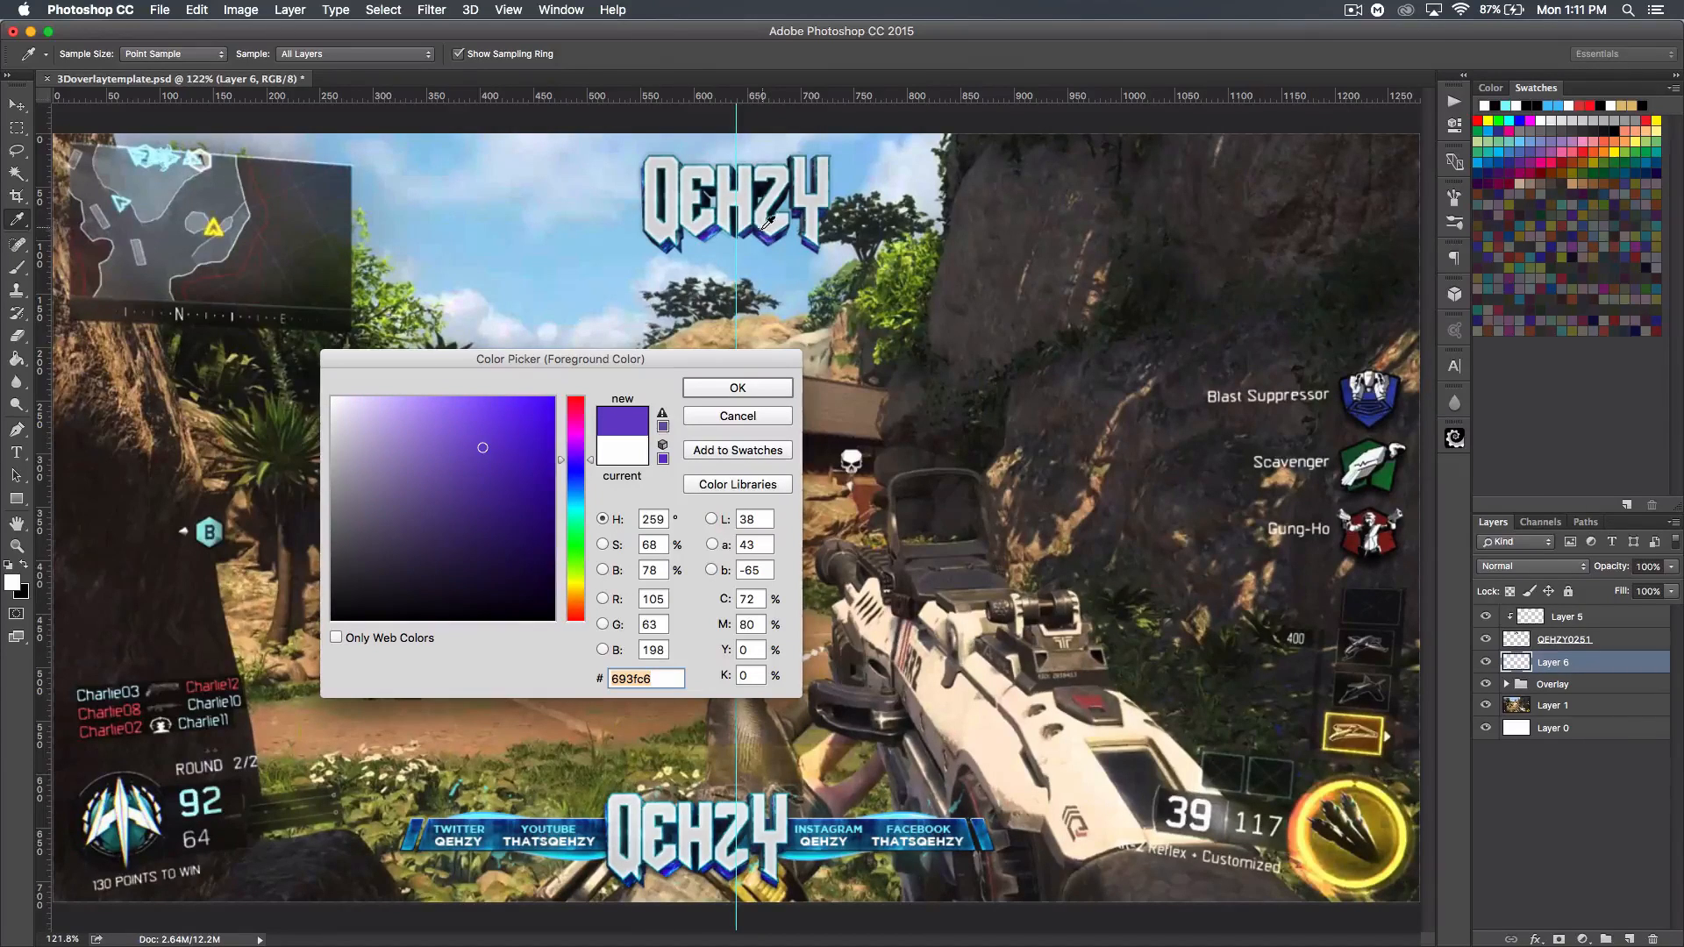
{"action": "left_click", "coordinate": [742, 391]}
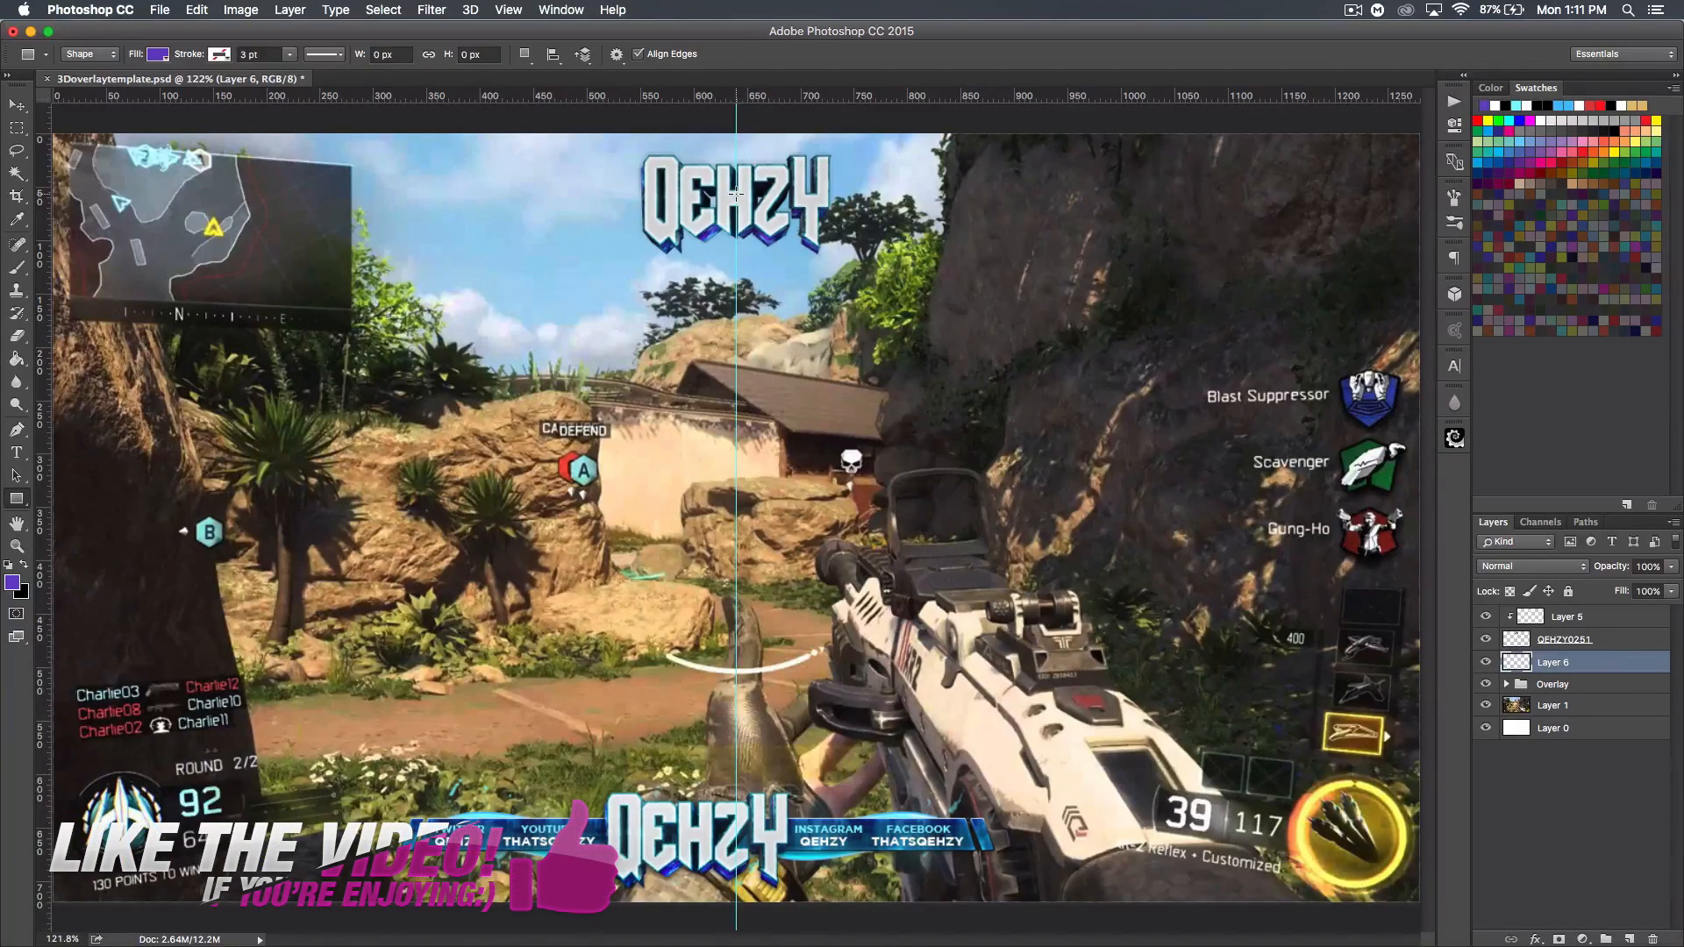
{"action": "left_click_drag", "start_coordinate": [736, 192], "coordinate": [1031, 209], "text": "alt"}
{"action": "left_click", "coordinate": [1404, 89]}
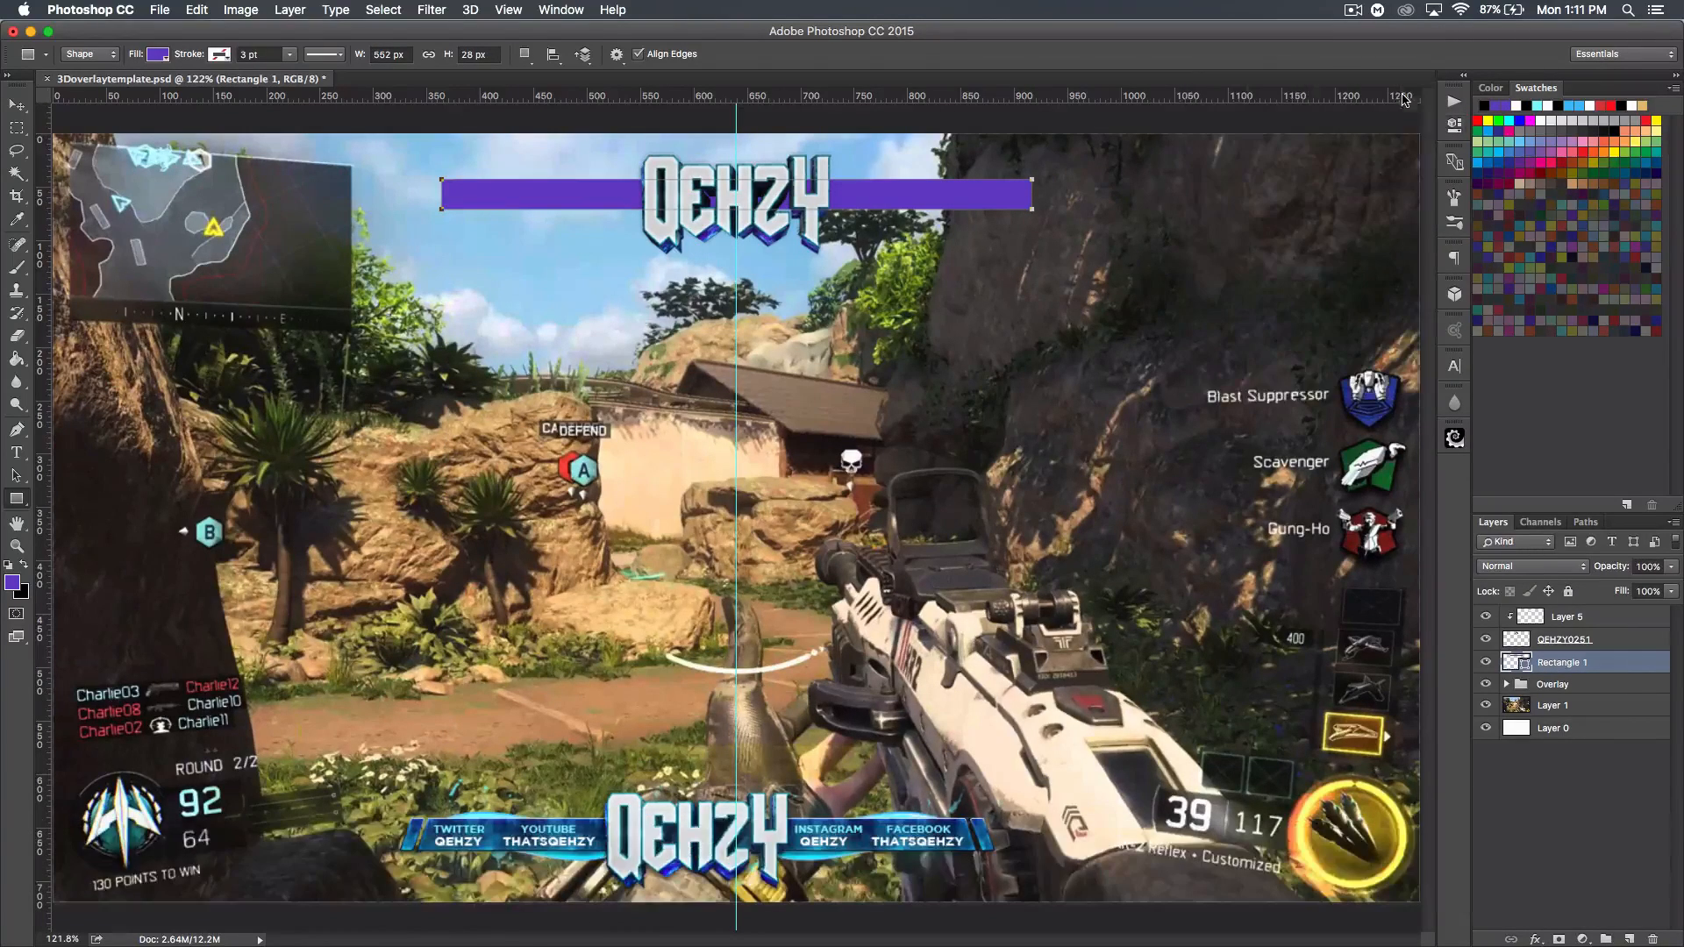
- Rasterize the Rectangle 1 layer and hide the guide
{"action": "right_click", "coordinate": [1610, 663]}
{"action": "left_click", "coordinate": [1413, 435]}
{"action": "key", "text": "super+h"}
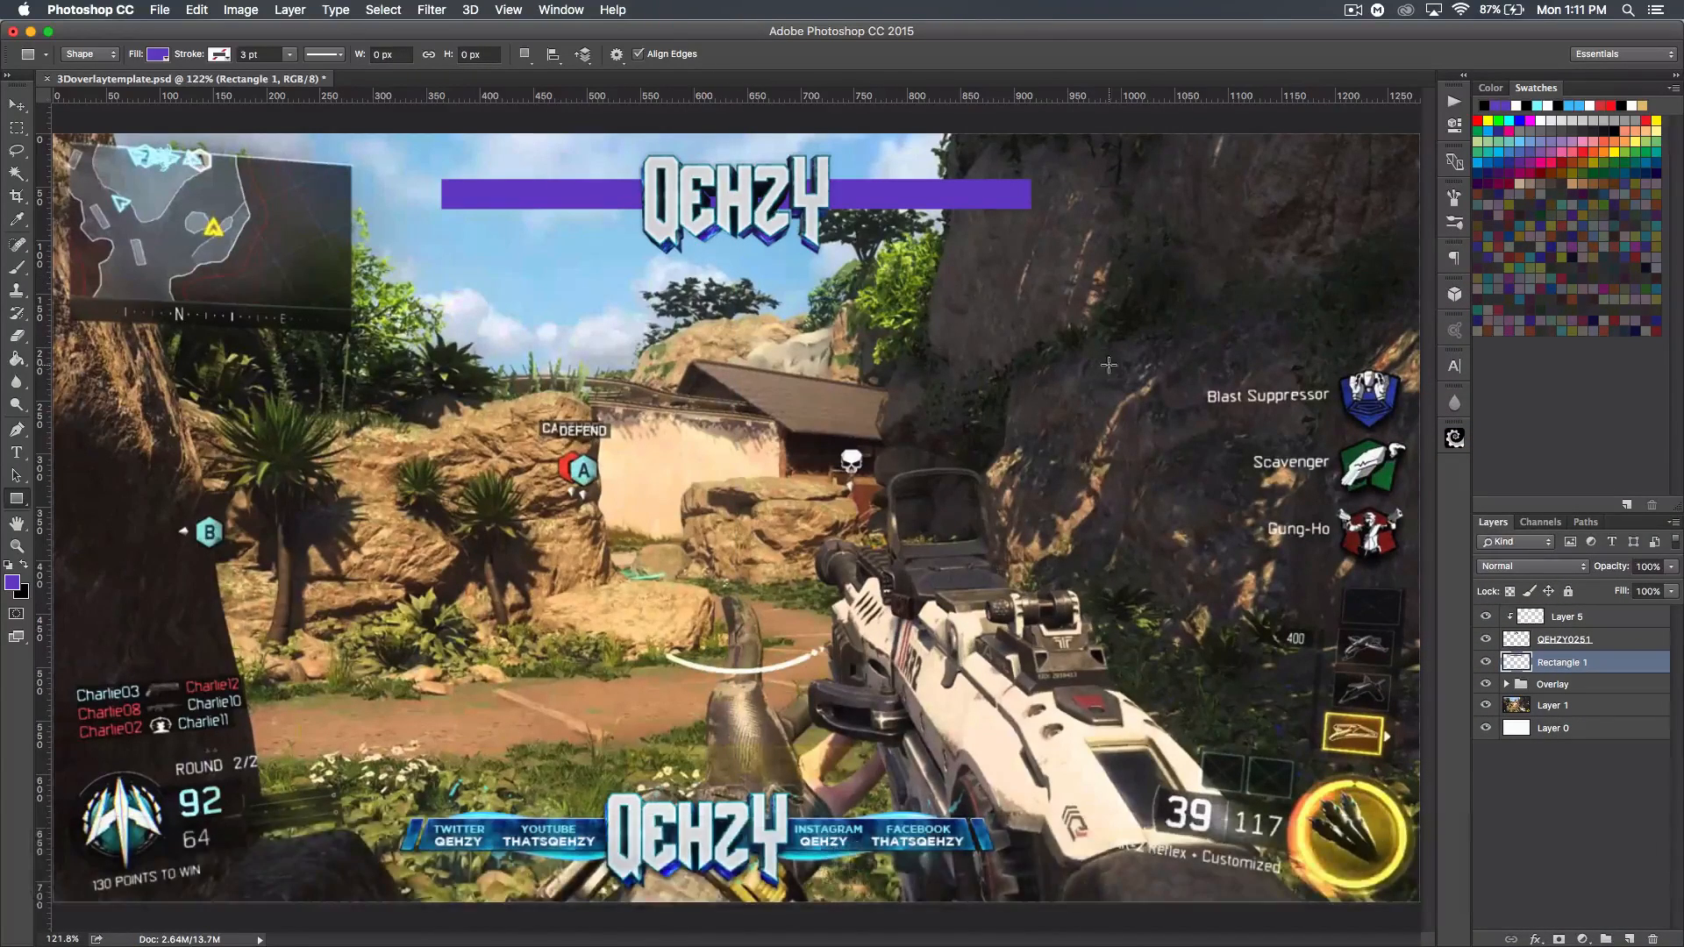
- Nudge the purple bar down about 8 px behind the upper QEHZY text
{"action": "key", "text": "v"}
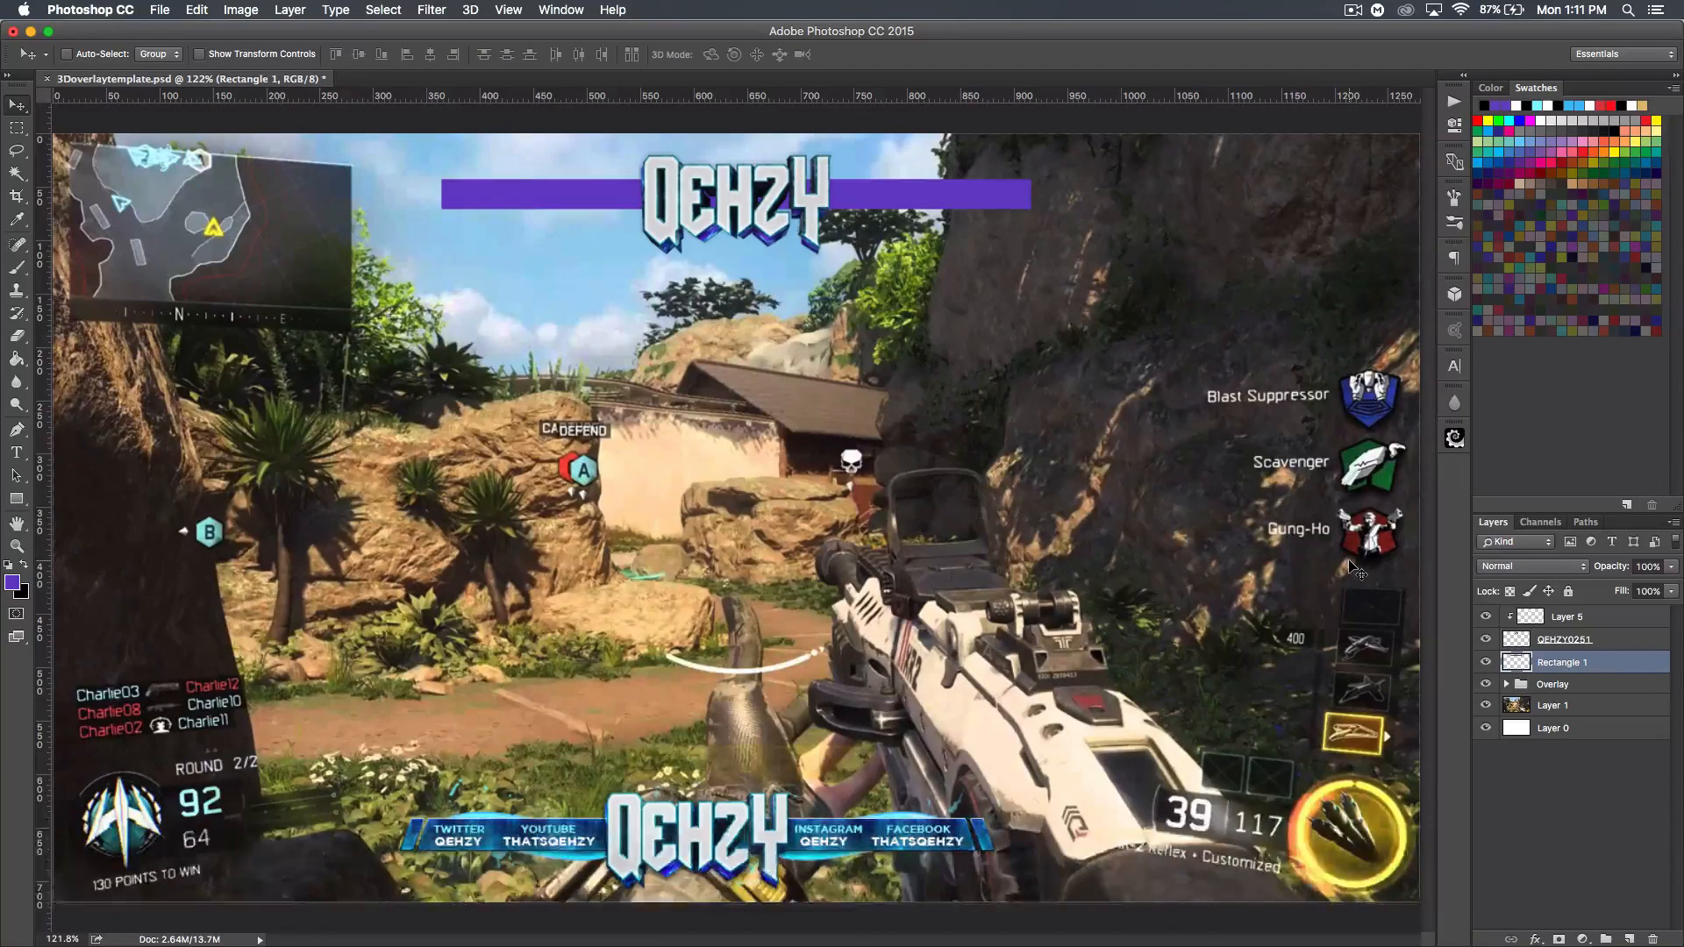
{"action": "key", "text": "Down"}
{"action": "key", "text": "Down"}
{"action": "key", "text": "Down"}
{"action": "key", "text": "Down"}
{"action": "key", "text": "Down"}
{"action": "key", "text": "Down"}
{"action": "key", "text": "Down"}
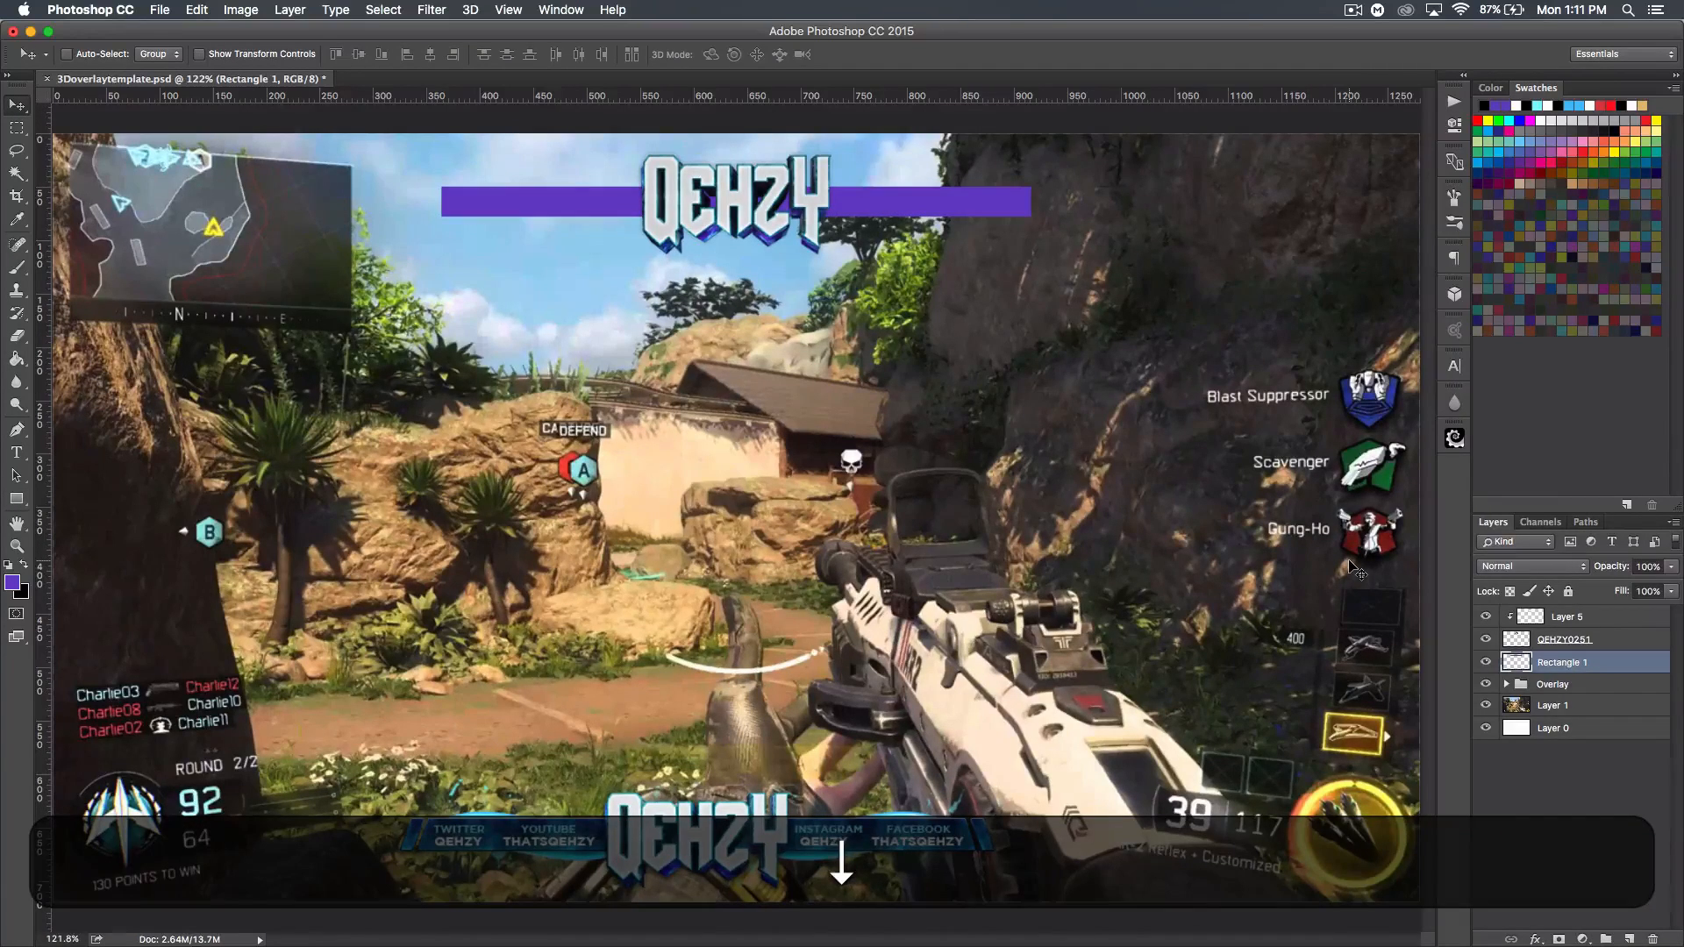
{"action": "key", "text": "Down"}
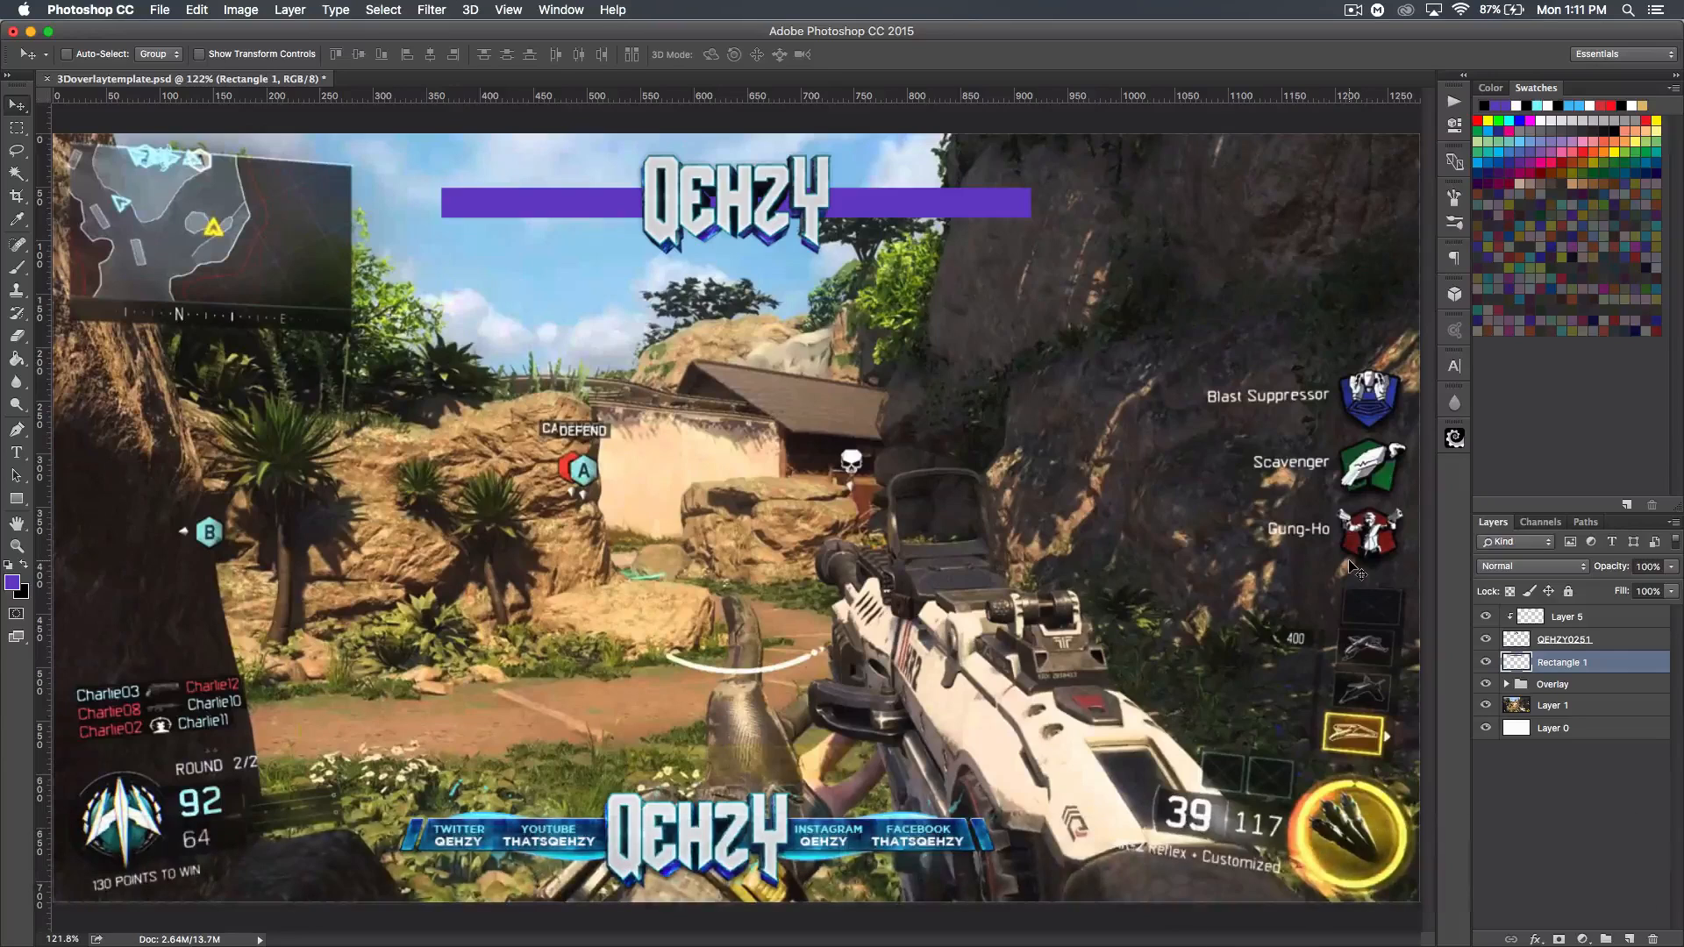
- Show the guide, delete the half of the purple bar to the right of it, and clear the selection
{"action": "key", "text": "ctrl+h"}
{"action": "left_click", "coordinate": [19, 132]}
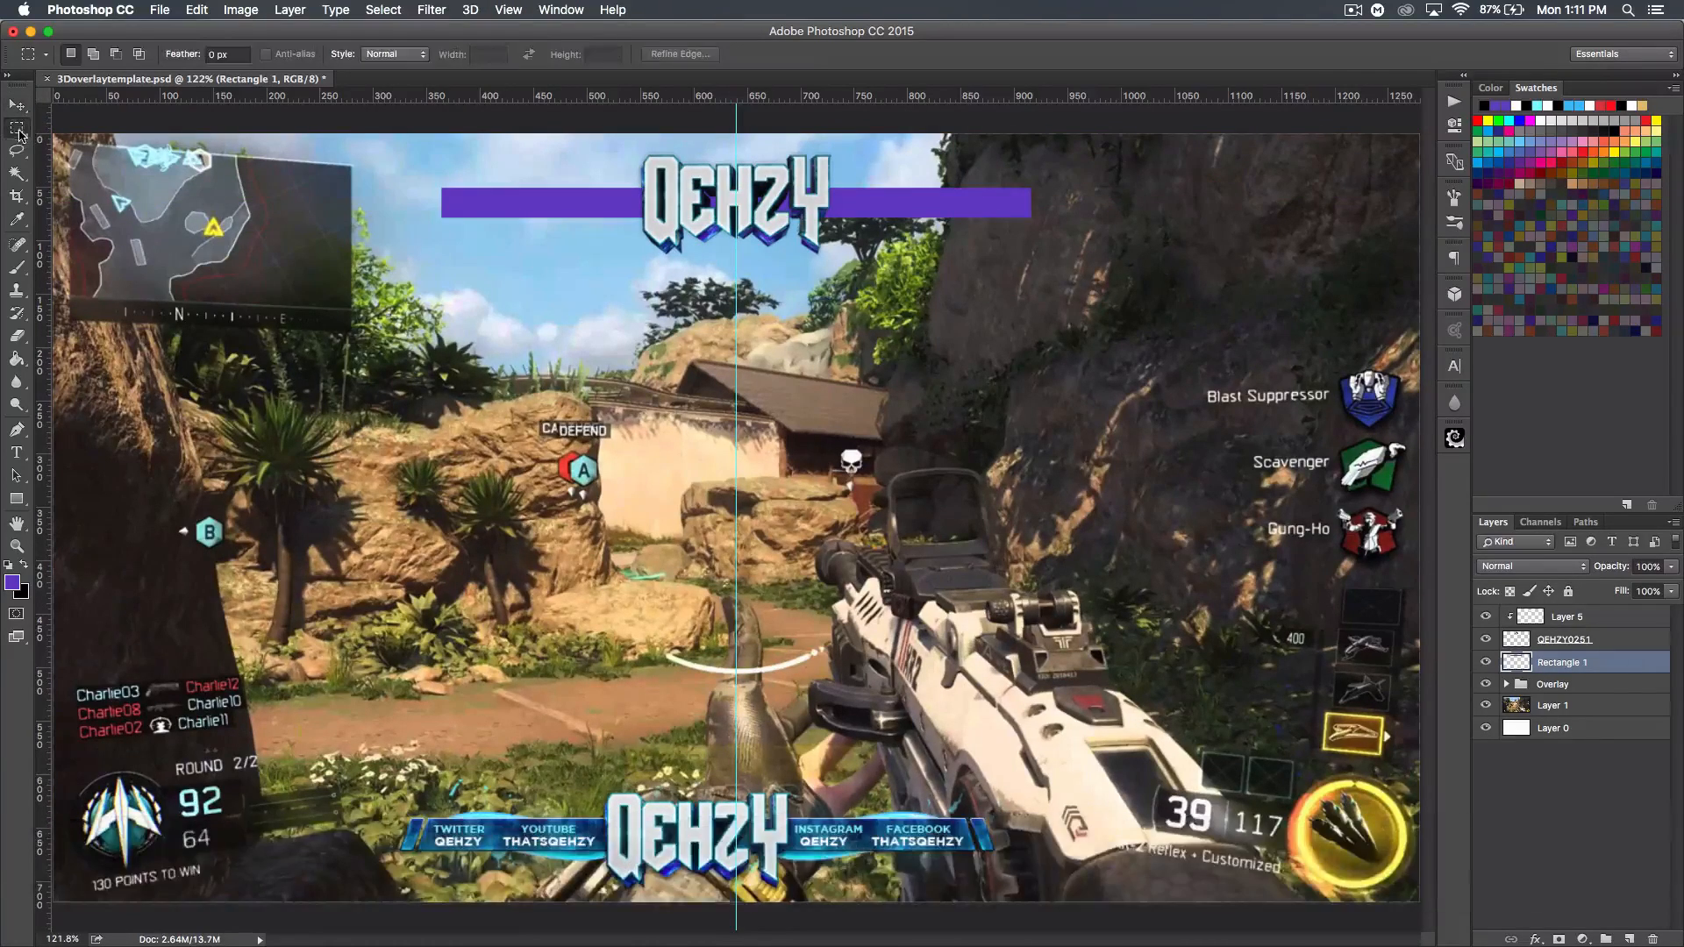
{"action": "left_click_drag", "start_coordinate": [1177, 503], "coordinate": [736, 146]}
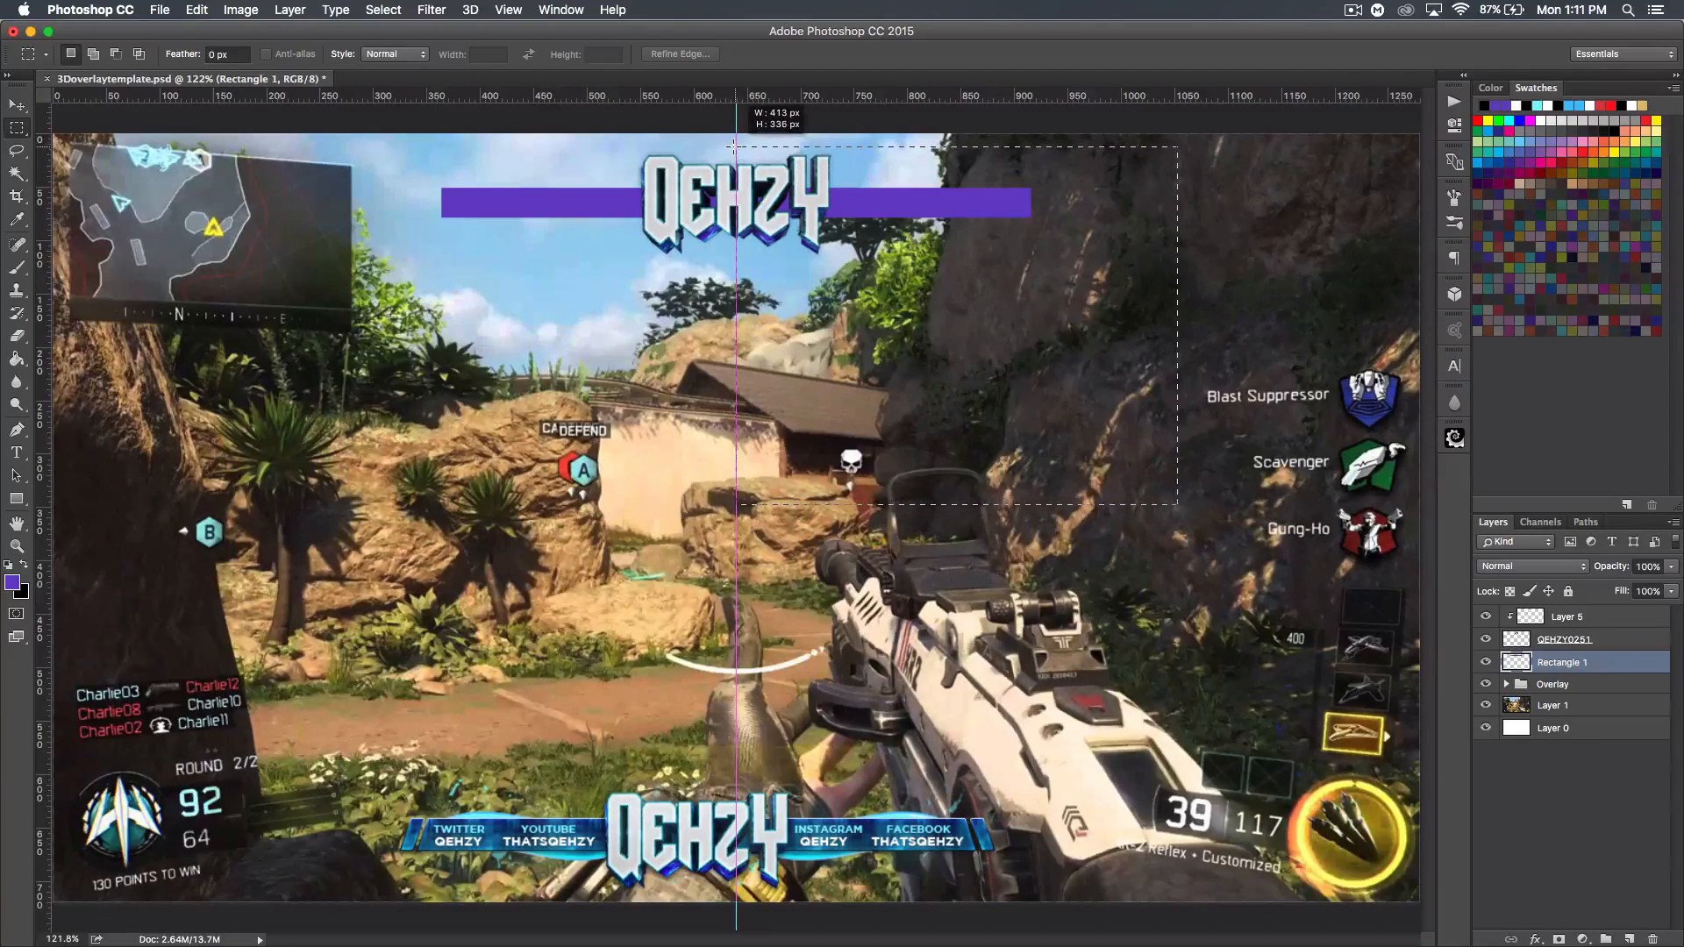
{"action": "key", "text": "BackSpace"}
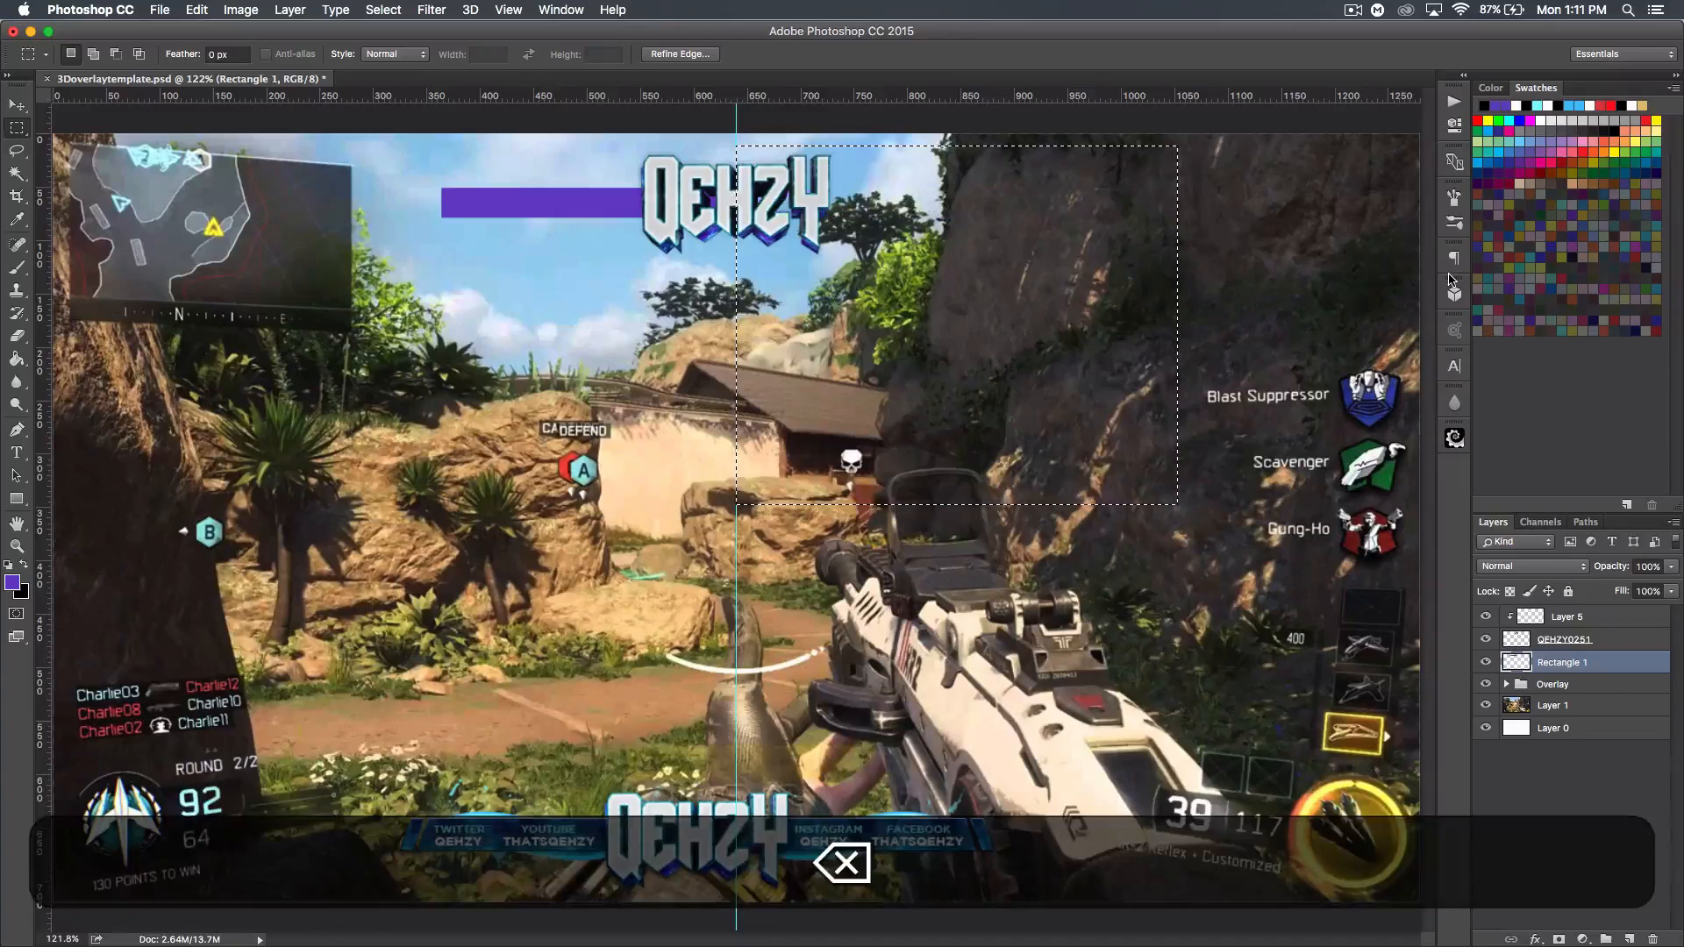
{"action": "key", "text": "super+d"}
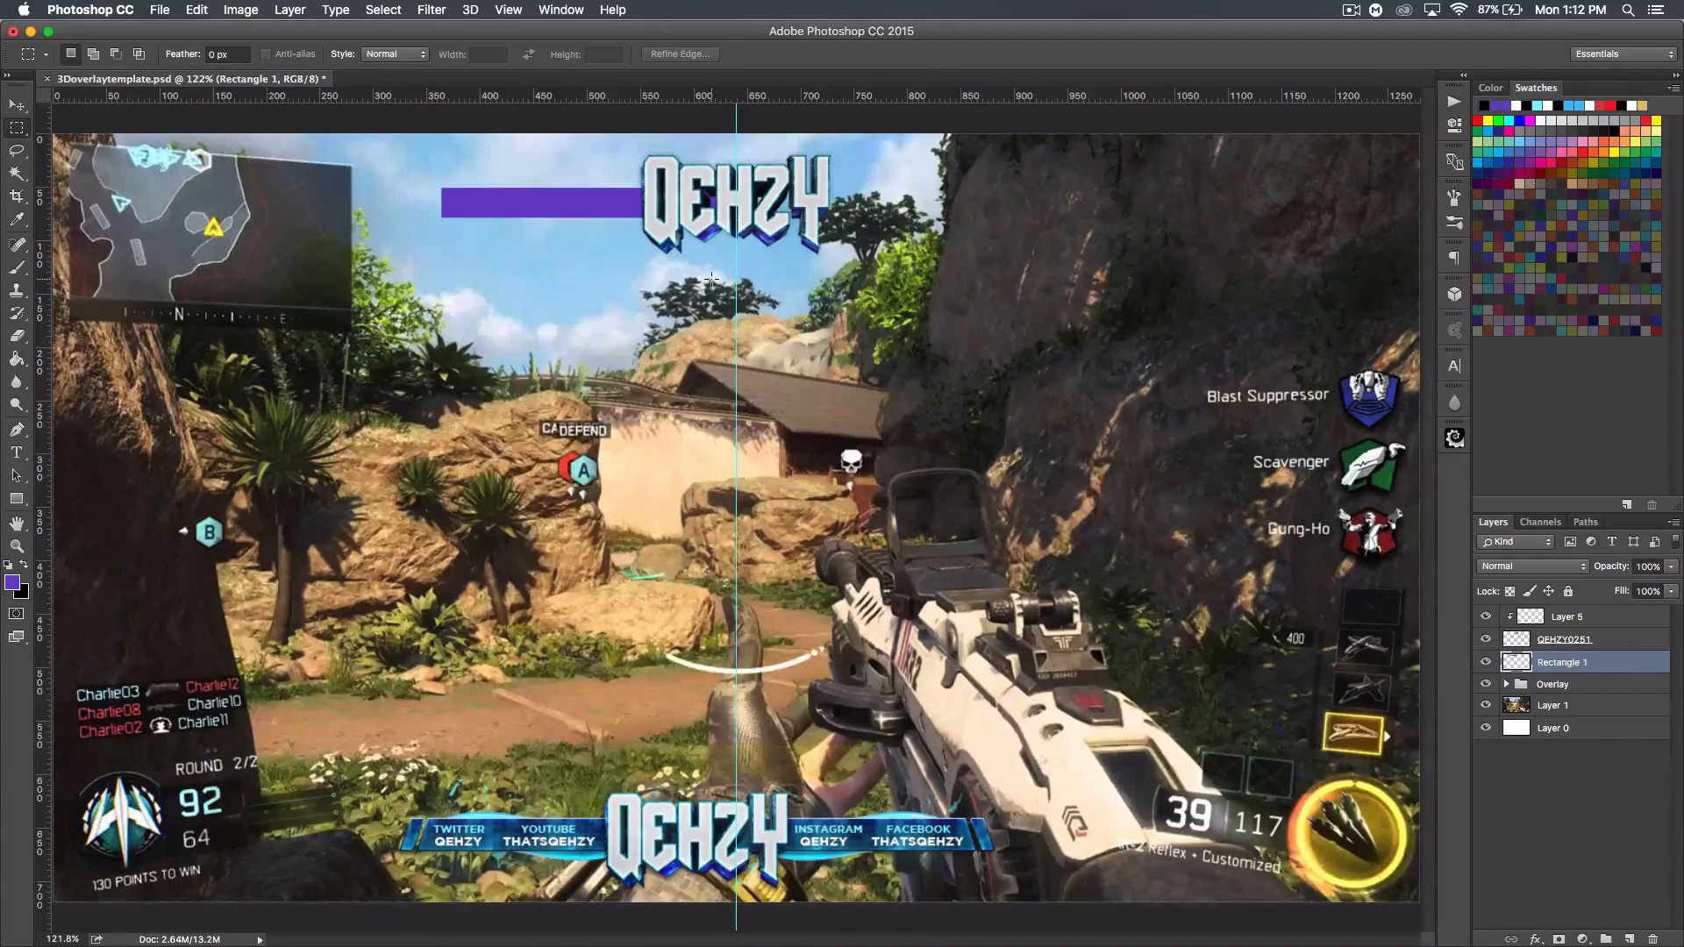
{"action": "key", "text": "super+t"}
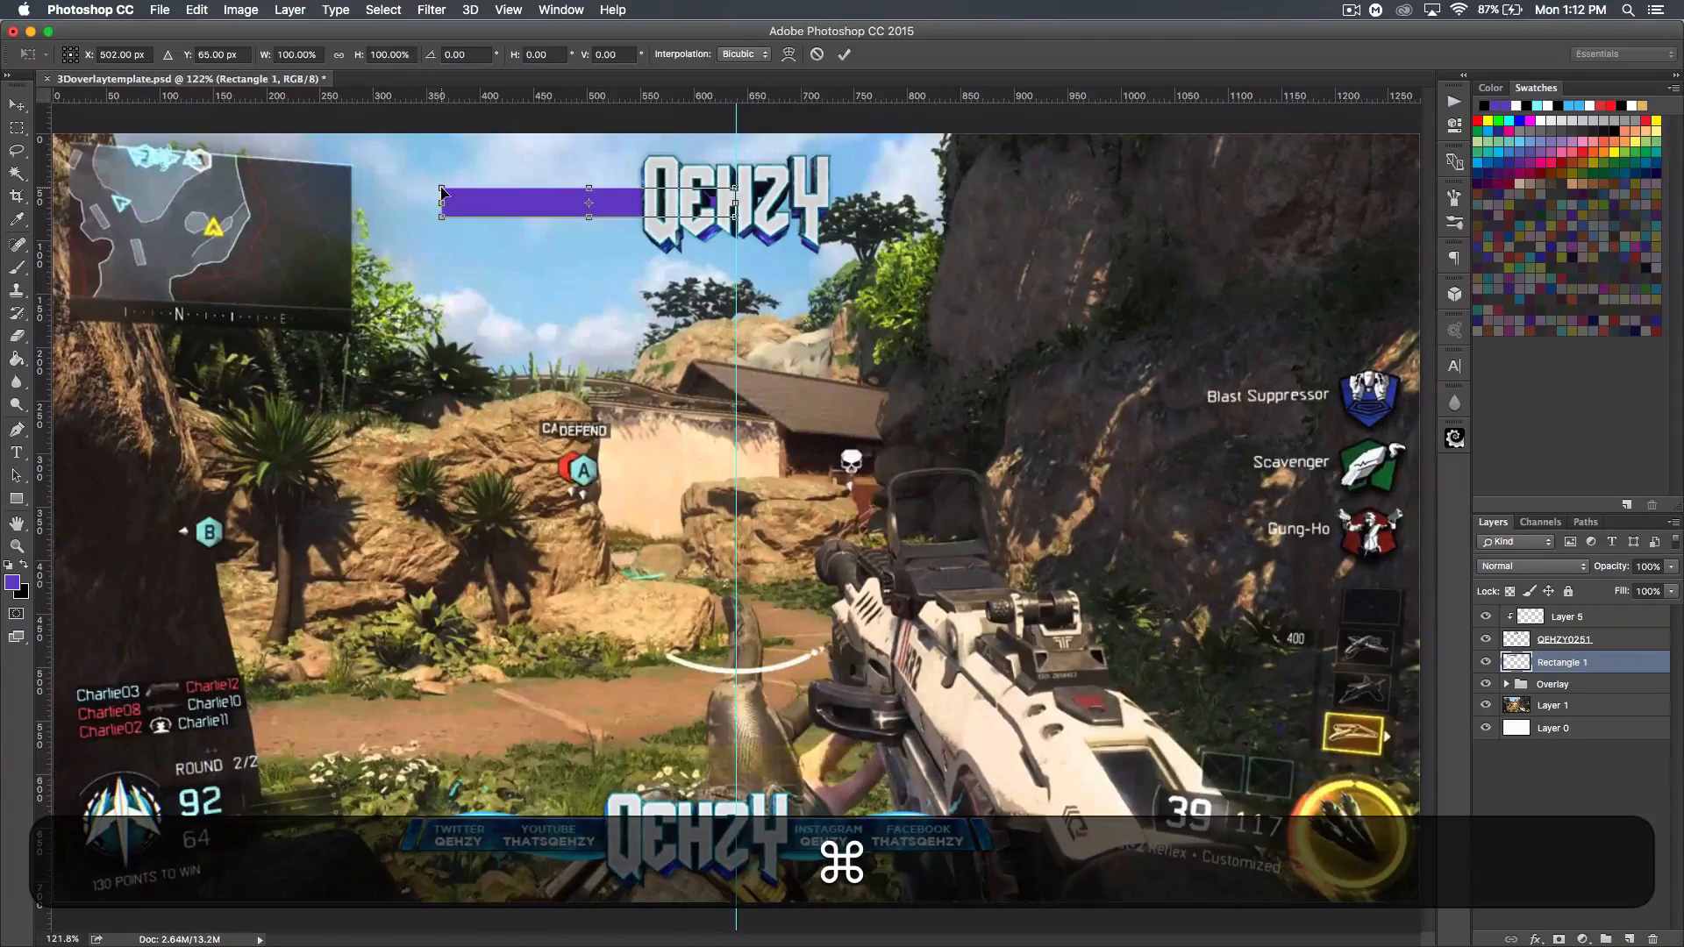
{"action": "left_click_drag", "start_coordinate": [443, 192], "coordinate": [459, 192], "text": "shift+super"}
{"action": "key", "text": "Return"}
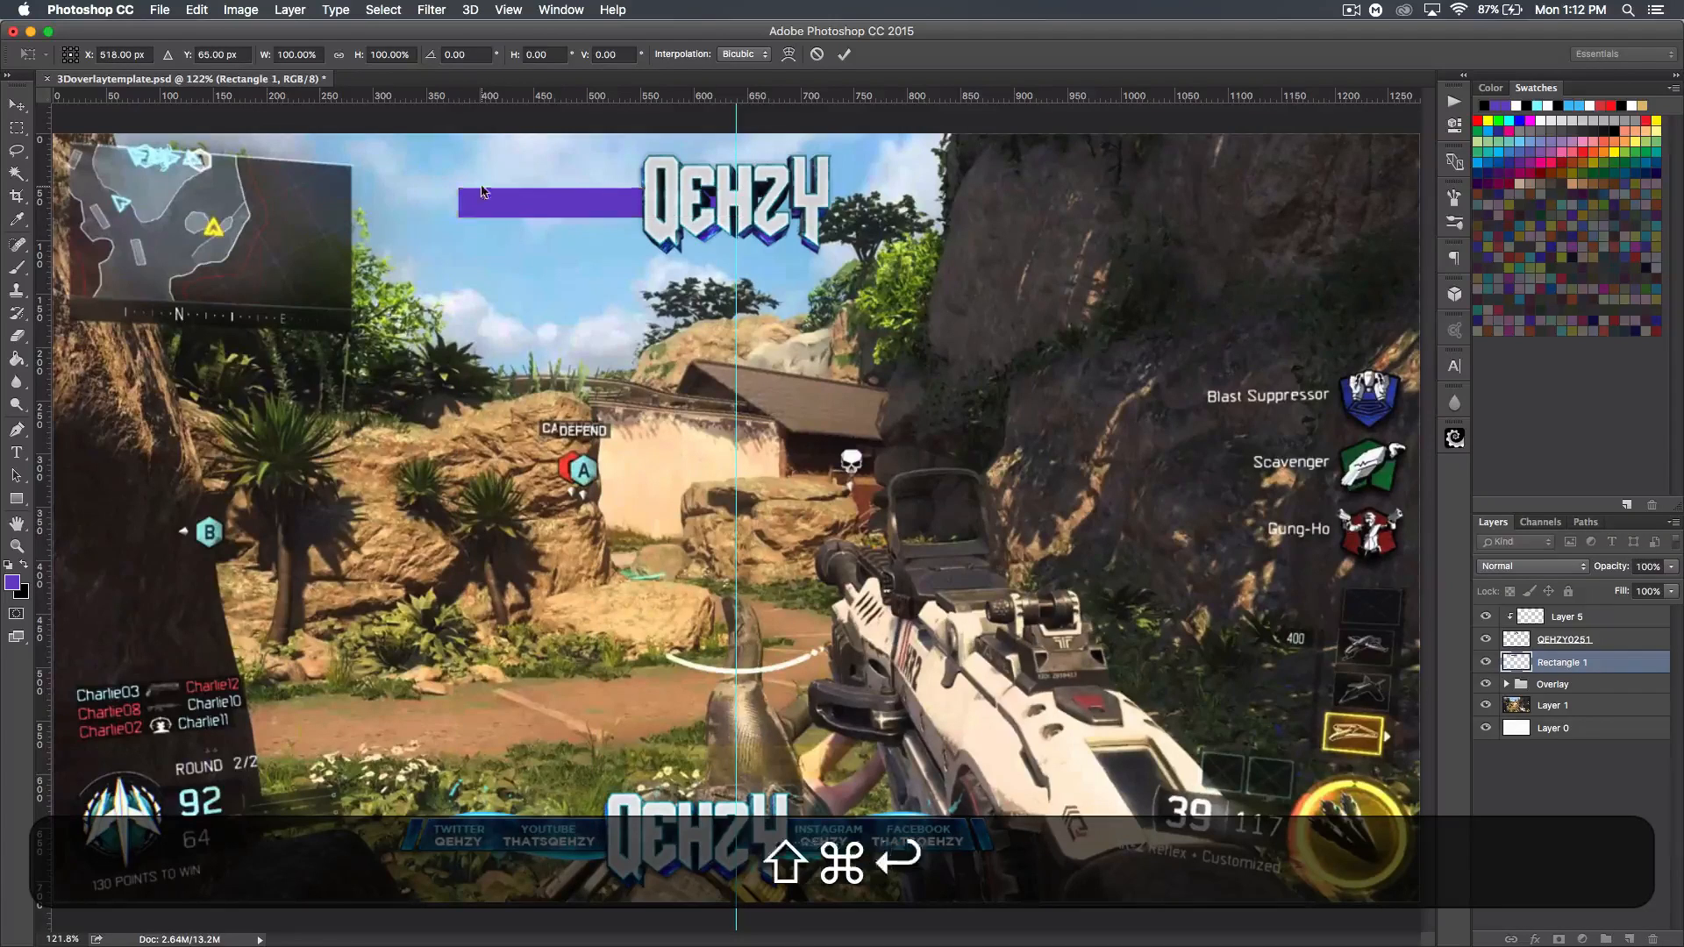
{"action": "key", "text": "super+z"}
- Skew the purple bar horizontally by about -35° to give its outer end a slant
{"action": "key", "text": "super+t"}
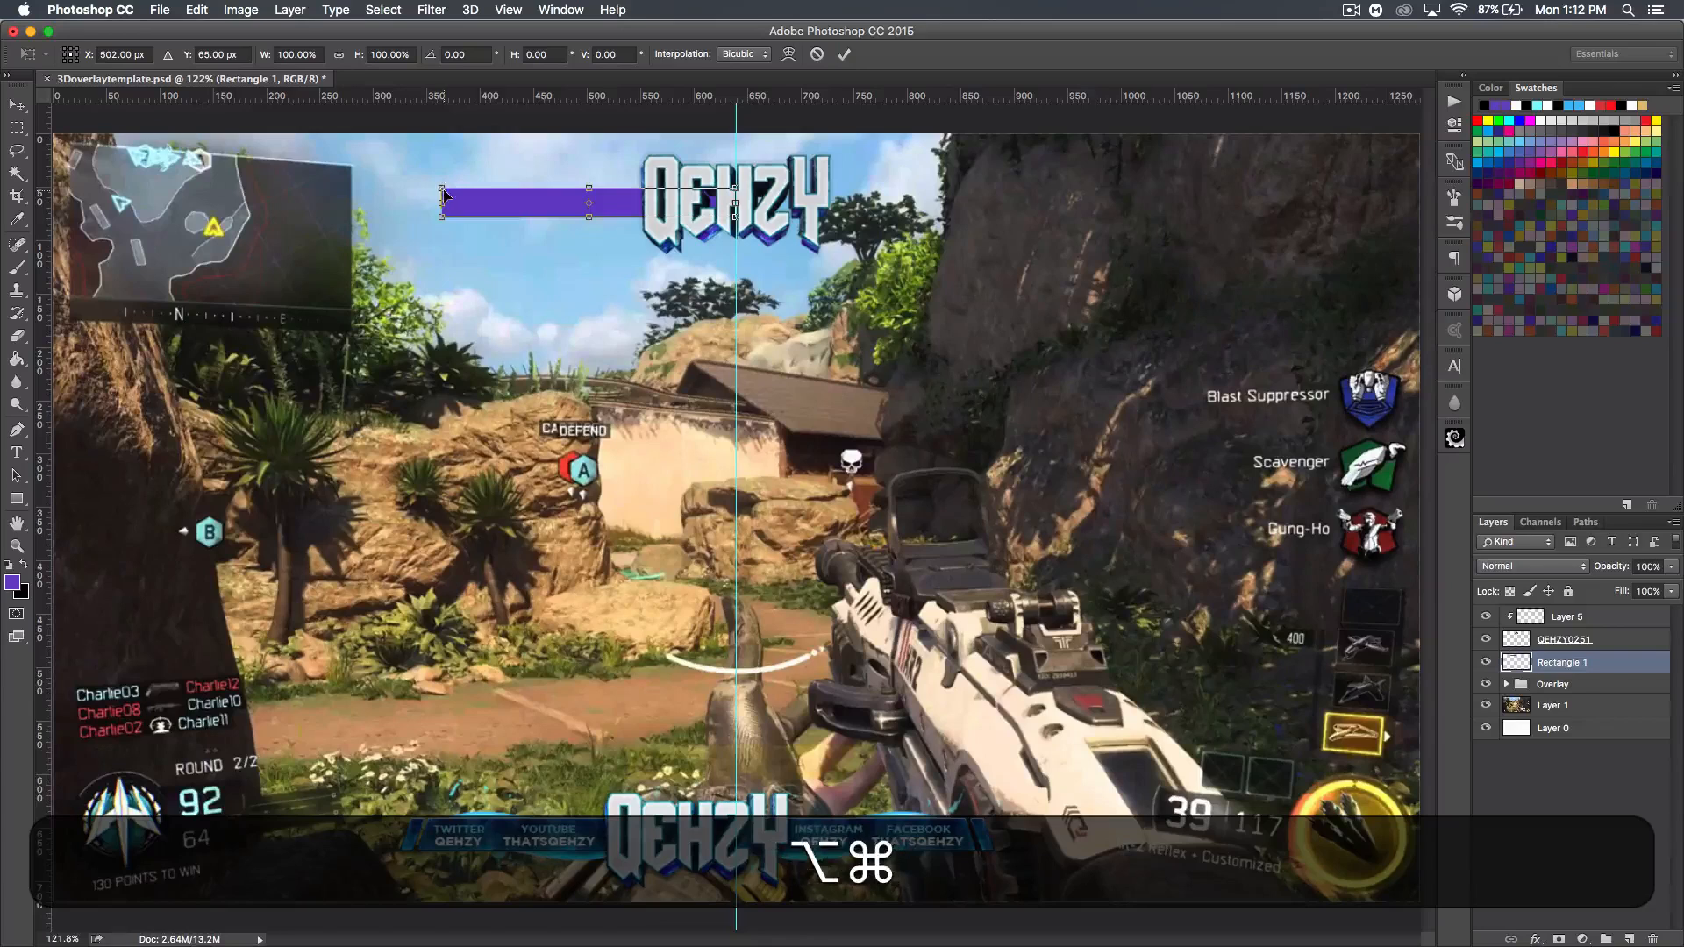
{"action": "left_click_drag", "start_coordinate": [442, 191], "coordinate": [462, 191], "text": "shift+super"}
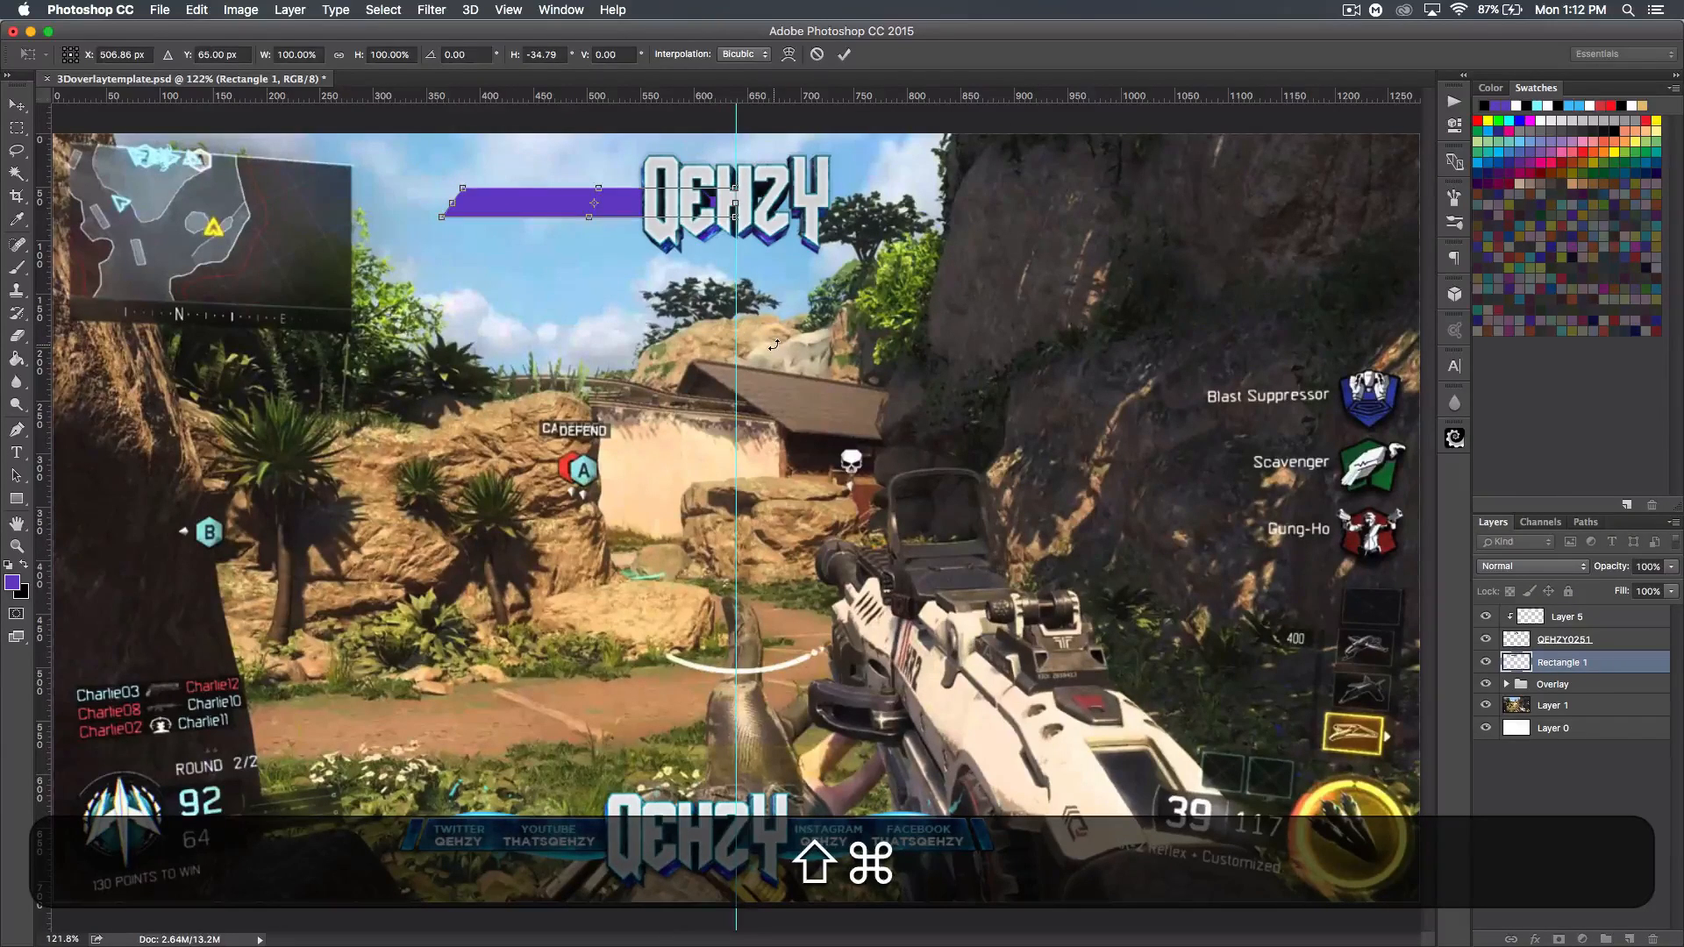
{"action": "key", "text": "Return"}
{"action": "left_click", "coordinate": [17, 106]}
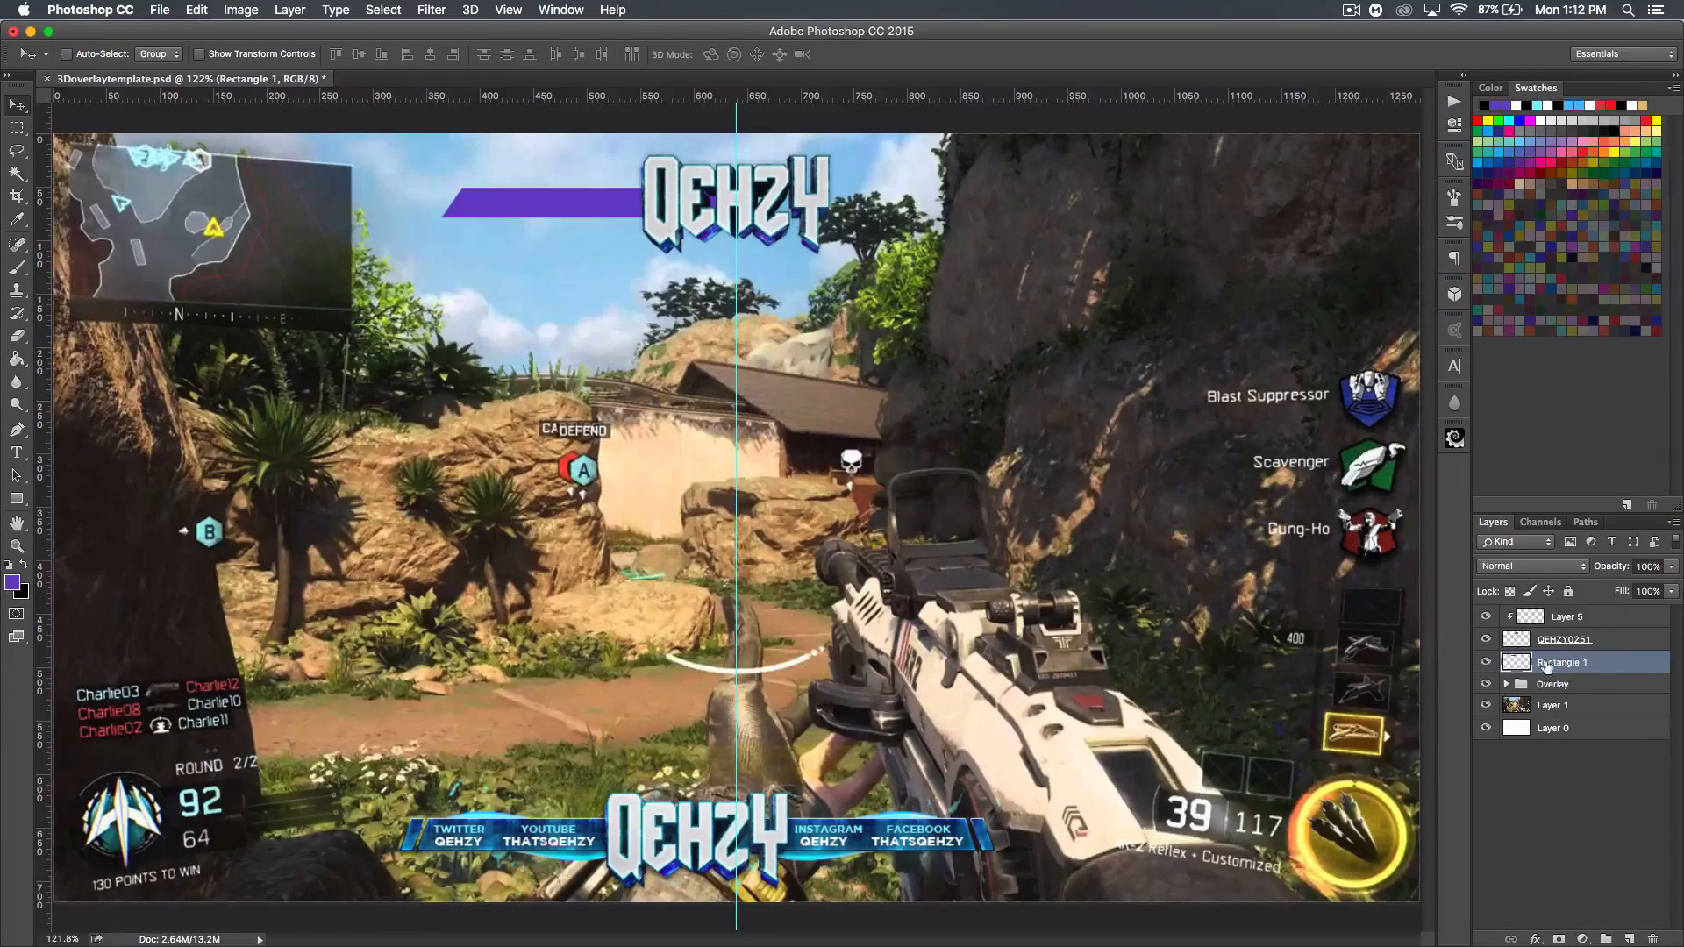
- Duplicate the slanted purple bar once and place the copy below the original, clear of the QEHZY text
{"action": "key", "text": "super+j"}
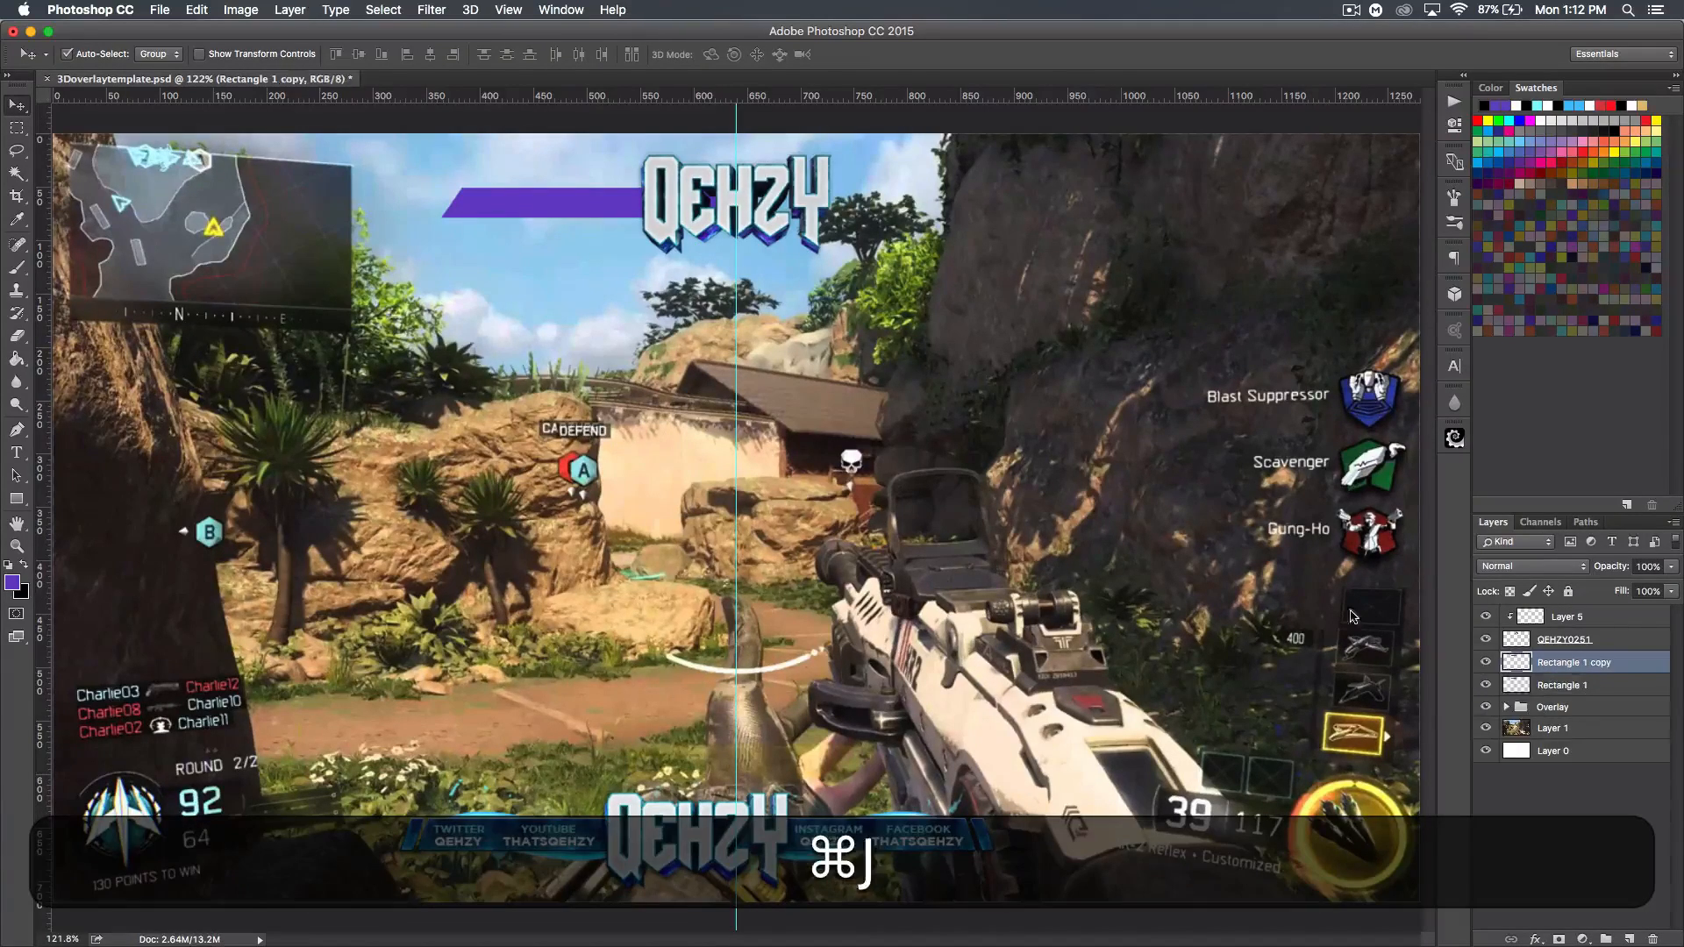
{"action": "left_click_drag", "start_coordinate": [537, 171], "coordinate": [550, 353]}
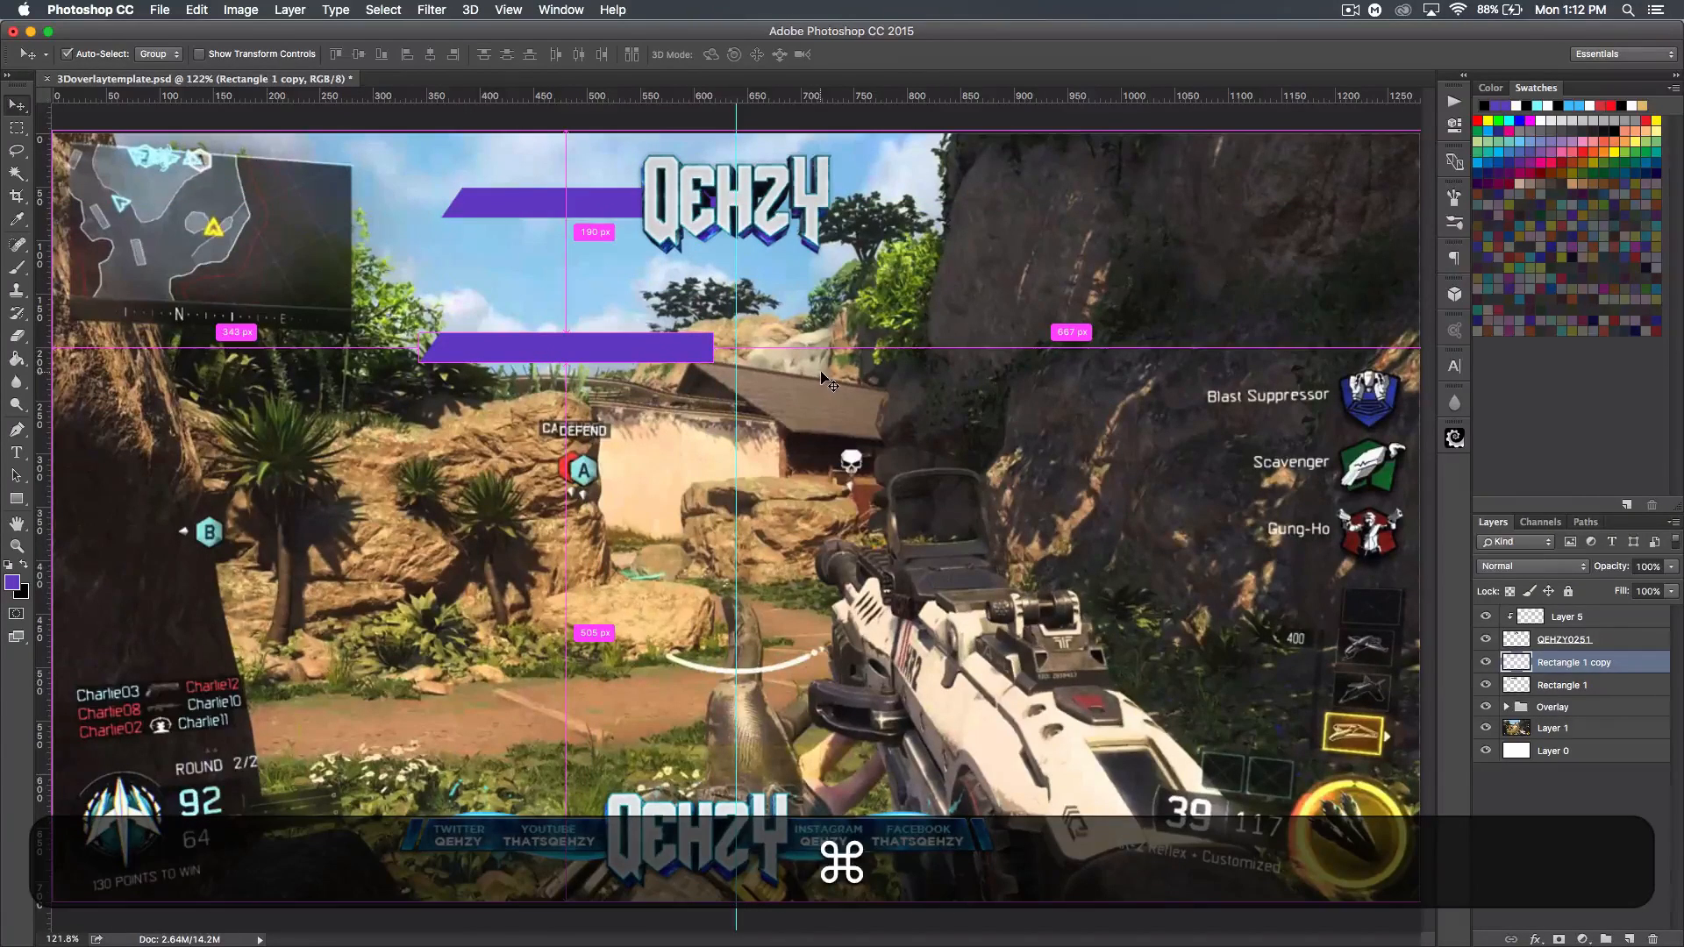
{"action": "key", "text": "super+j"}
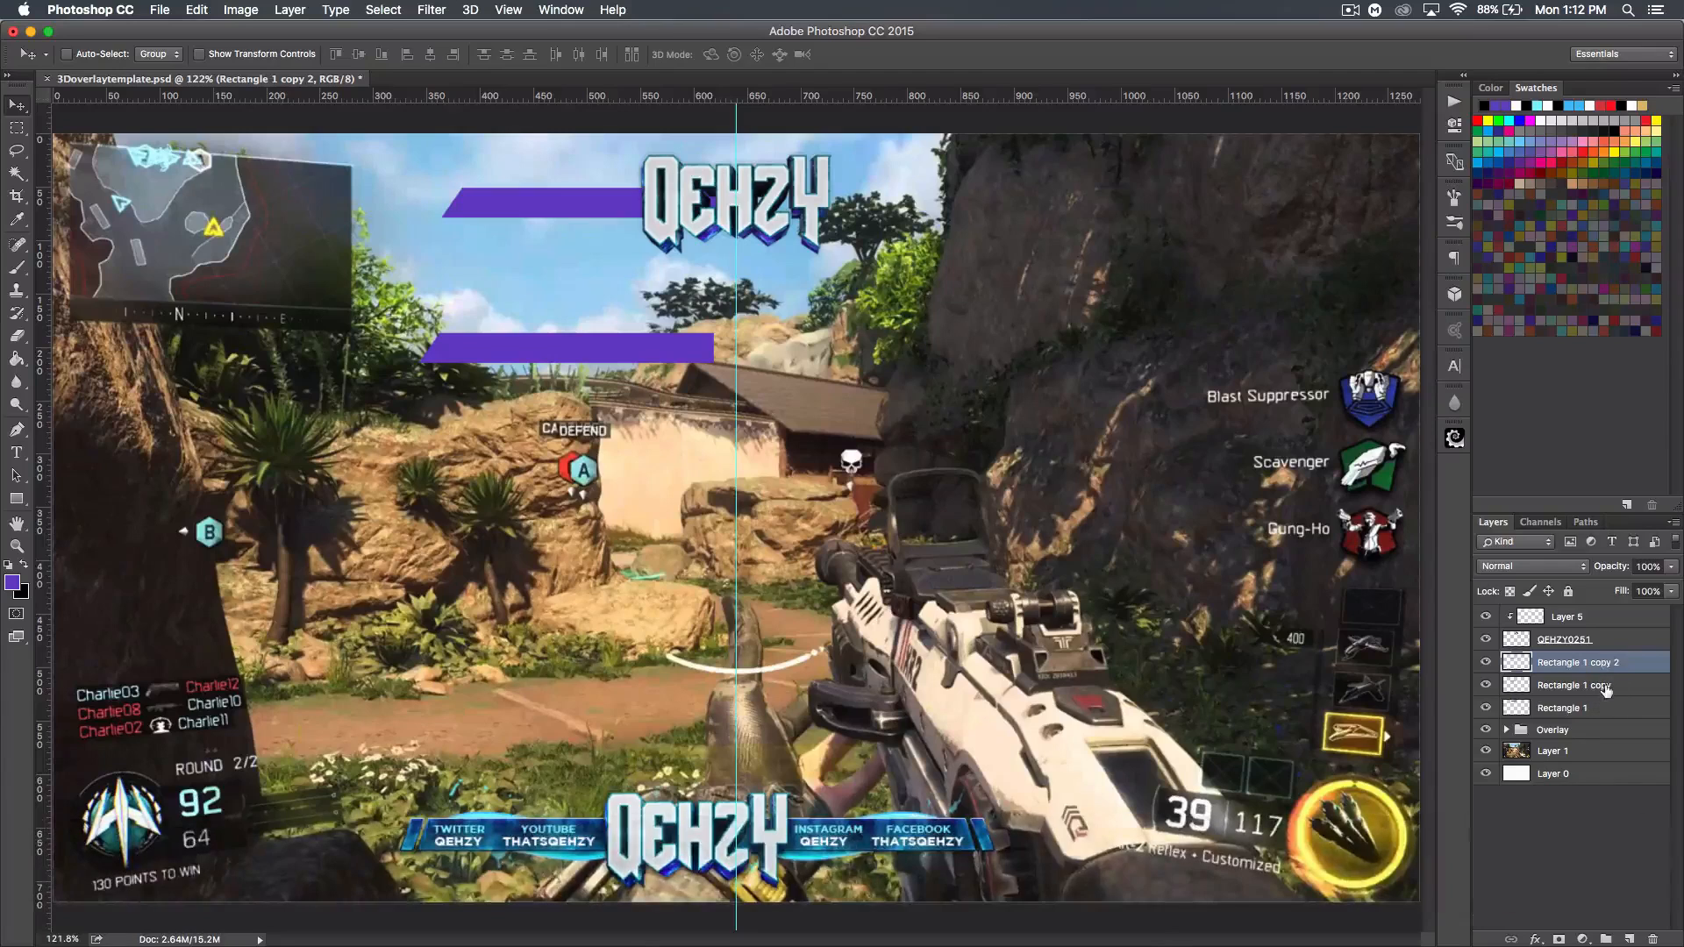
{"action": "key", "text": "BackSpace"}
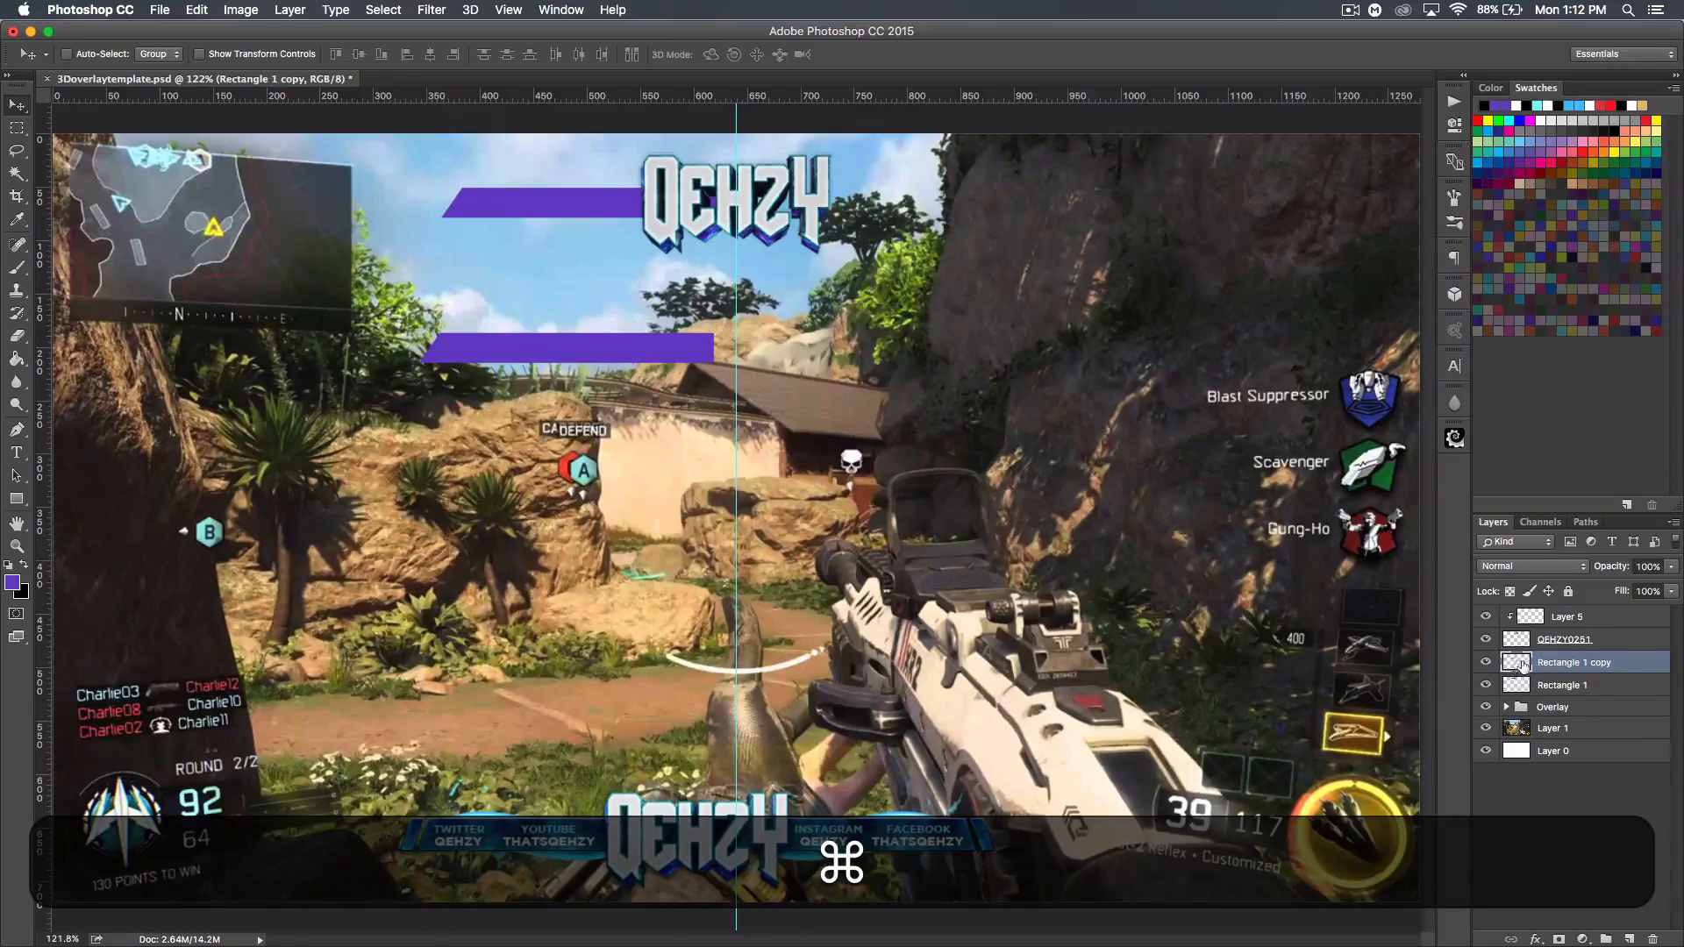
- Trim the lower bar copy to a thin slanted sliver by offsetting its outline selection 10 px right, deleting the selected area and deselecting
{"action": "left_click", "coordinate": [1520, 663], "text": "super"}
{"action": "left_click", "coordinate": [17, 129]}
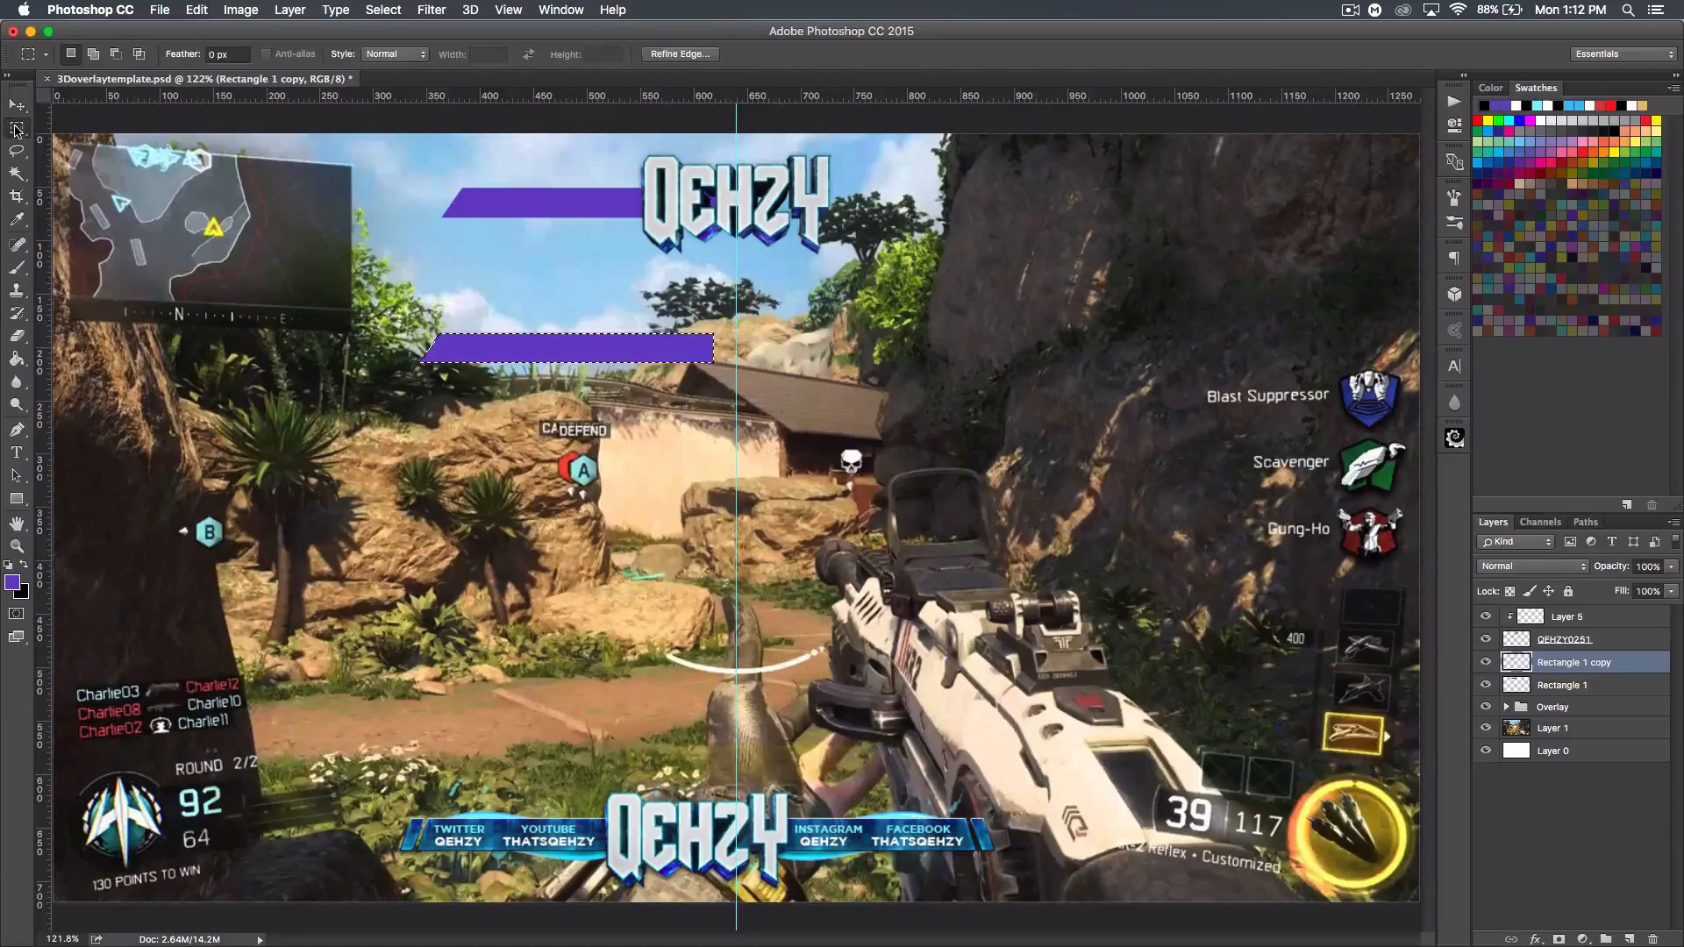
{"action": "key", "text": "Right"}
{"action": "key", "text": "Right"}
{"action": "key", "text": "Right"}
{"action": "key", "text": "Right"}
{"action": "key", "text": "Right"}
{"action": "key", "text": "Right"}
{"action": "key", "text": "Right"}
{"action": "key", "text": "Right"}
{"action": "key", "text": "Right"}
{"action": "key", "text": "Right"}
{"action": "key", "text": "BackSpace"}
{"action": "key", "text": "super+d"}
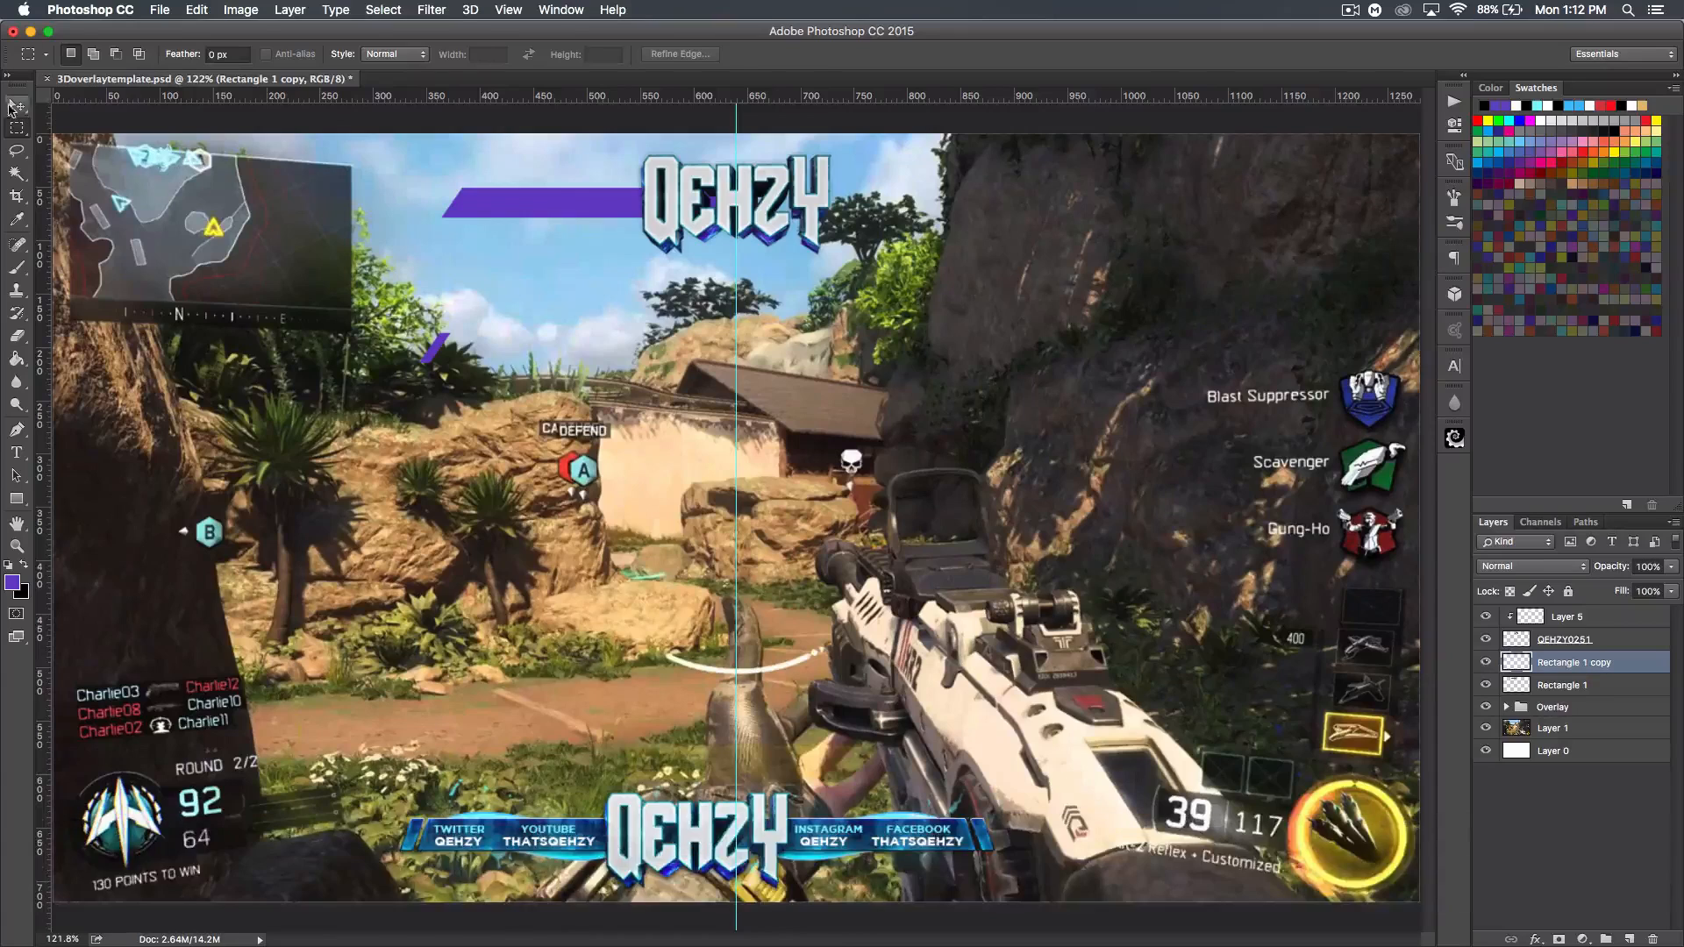
- Place the slanted sliver just outside the slanted end of the upper purple bar and merge the two layers
{"action": "key", "text": "v"}
{"action": "left_click_drag", "start_coordinate": [460, 351], "coordinate": [467, 199]}
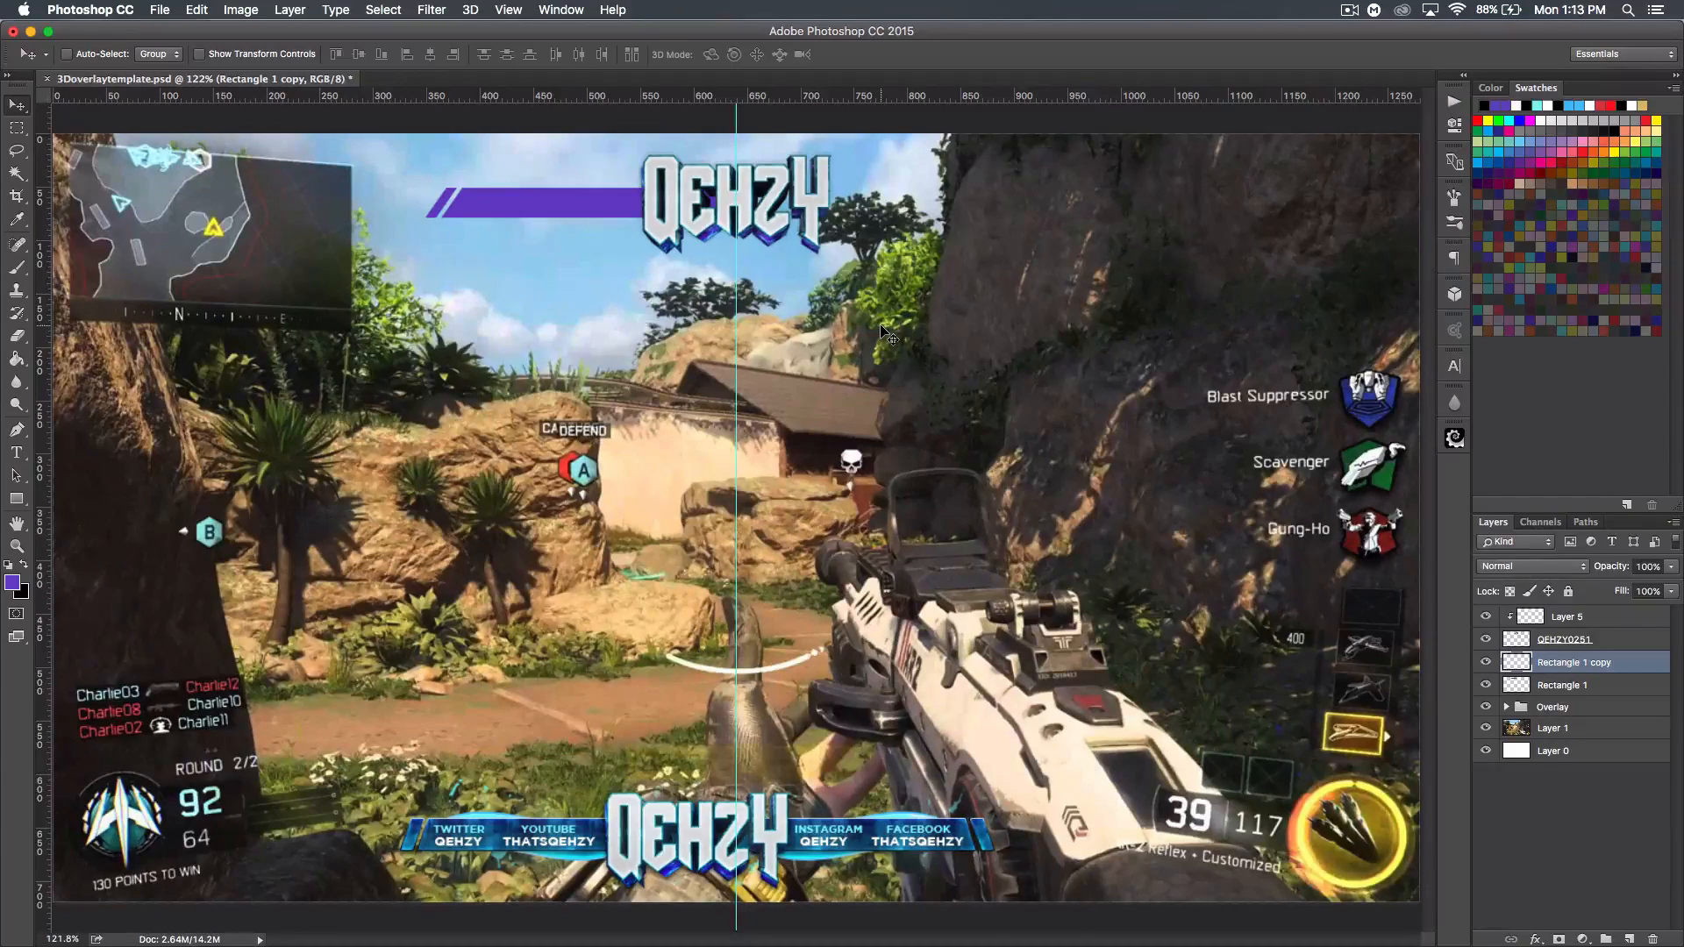
{"action": "key", "text": "shift"}
{"action": "left_click", "coordinate": [1614, 687], "text": "shift"}
{"action": "key", "text": "super+e"}
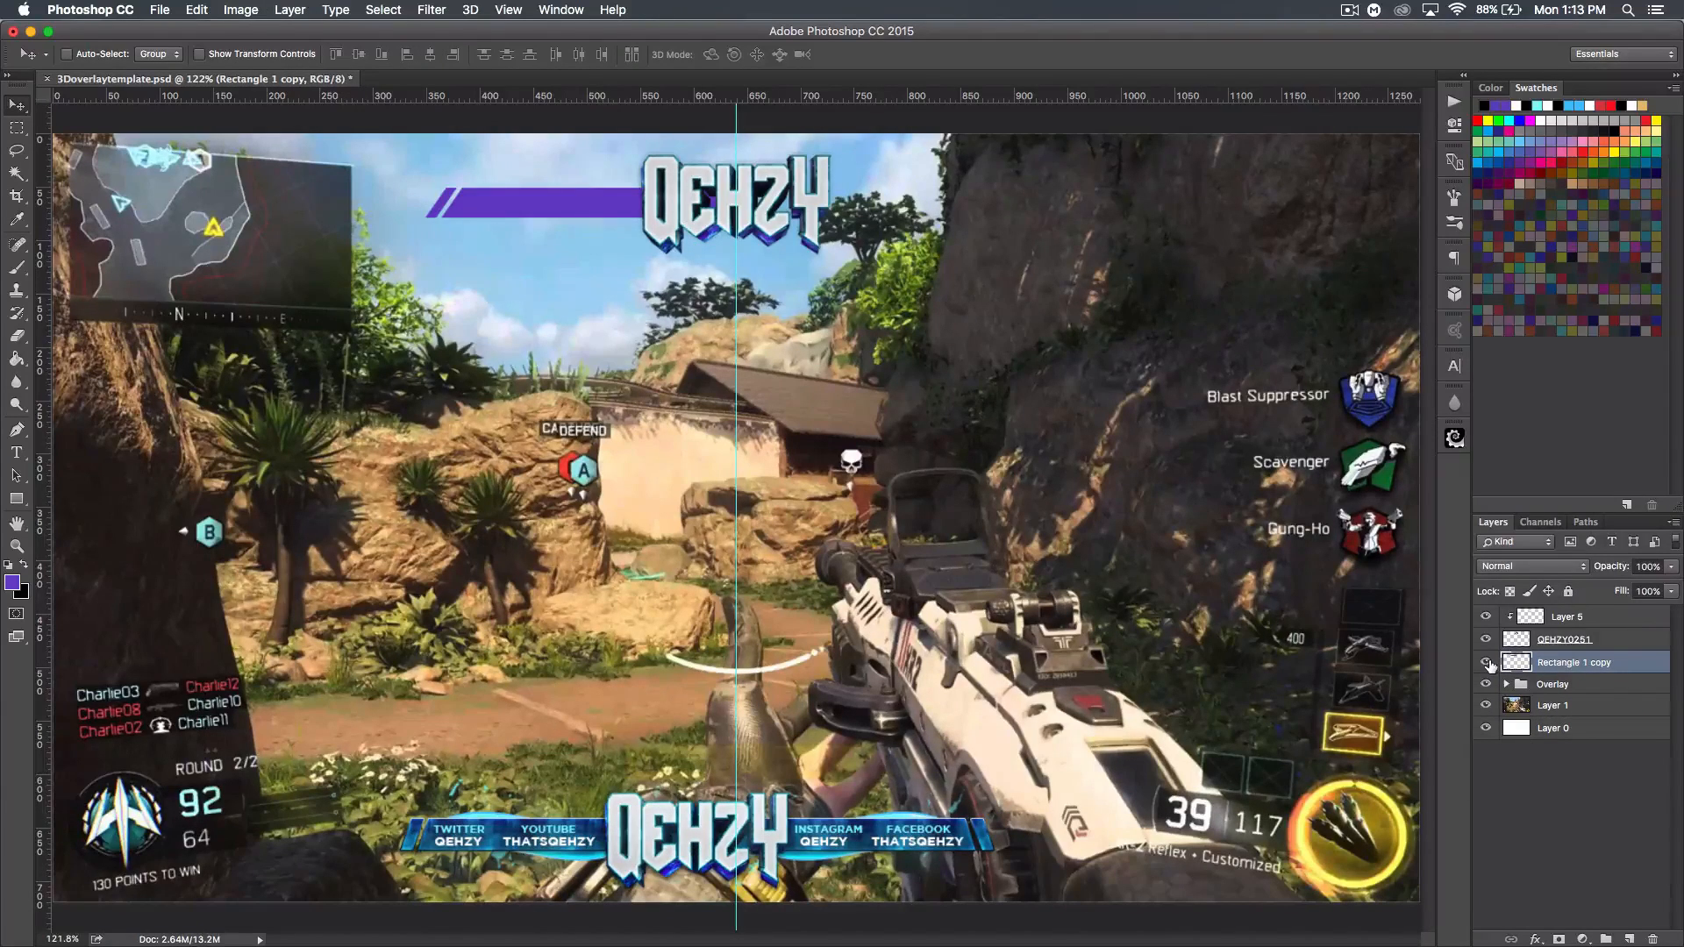
{"action": "left_click", "coordinate": [1486, 663]}
{"action": "left_click", "coordinate": [1487, 663]}
- Mirror the merged half bar with a horizontally flipped duplicate on the other side of the guide, and hide the guide
{"action": "key", "text": "super+j"}
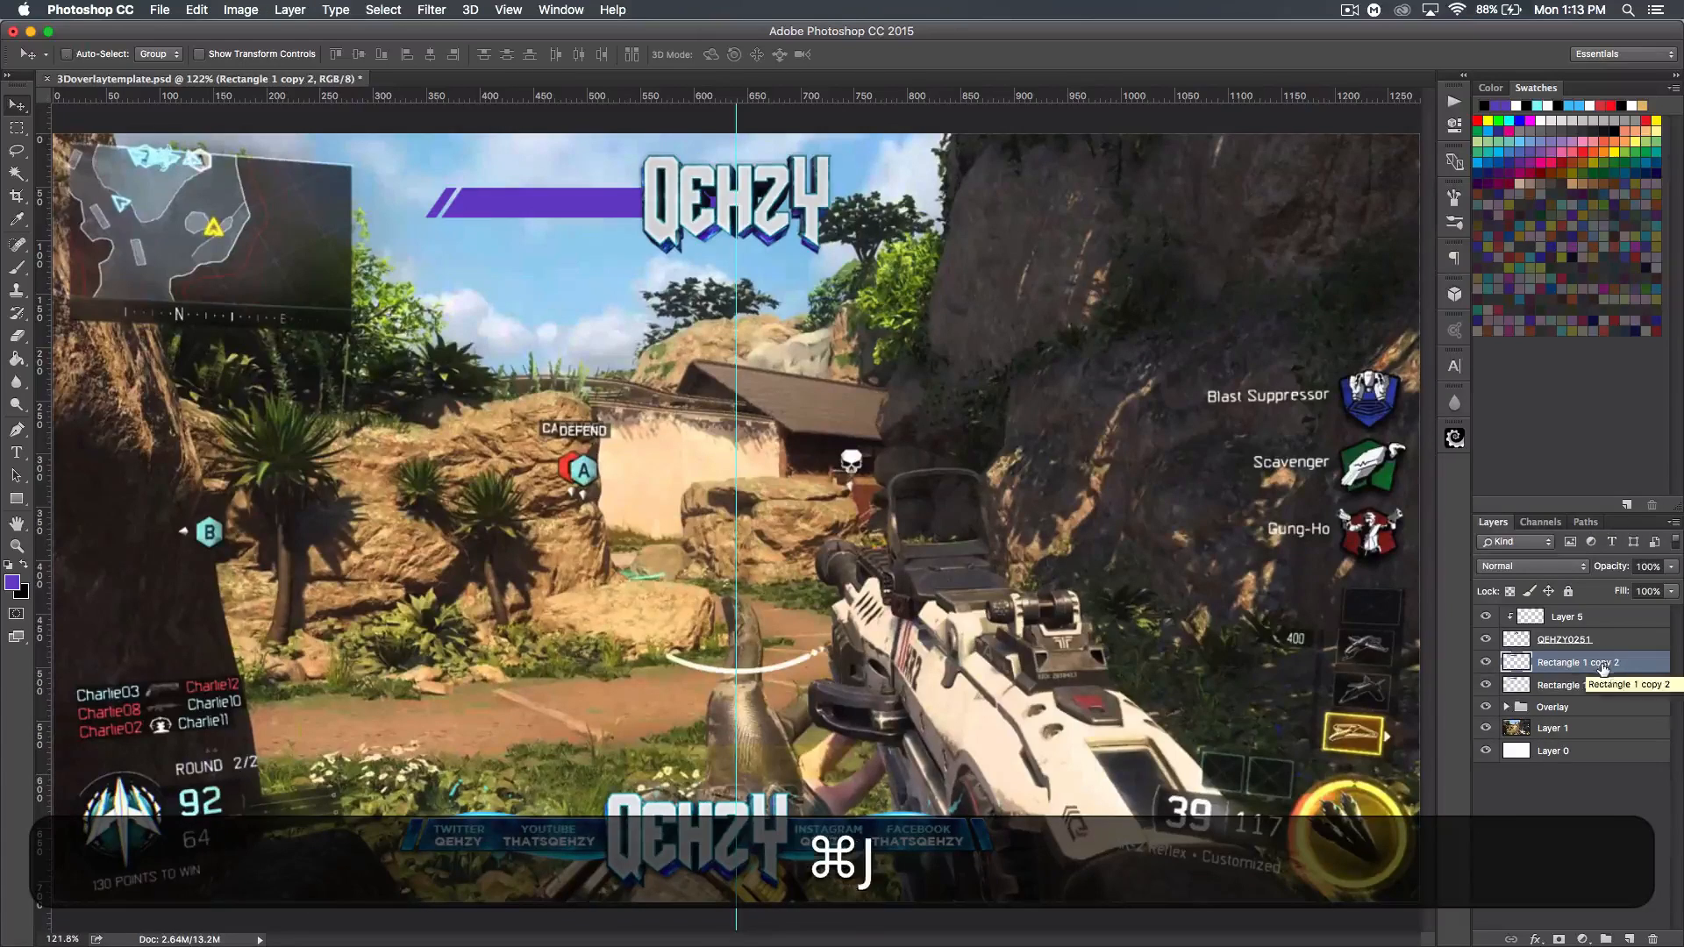
{"action": "key", "text": "super+t"}
{"action": "right_click", "coordinate": [625, 211]}
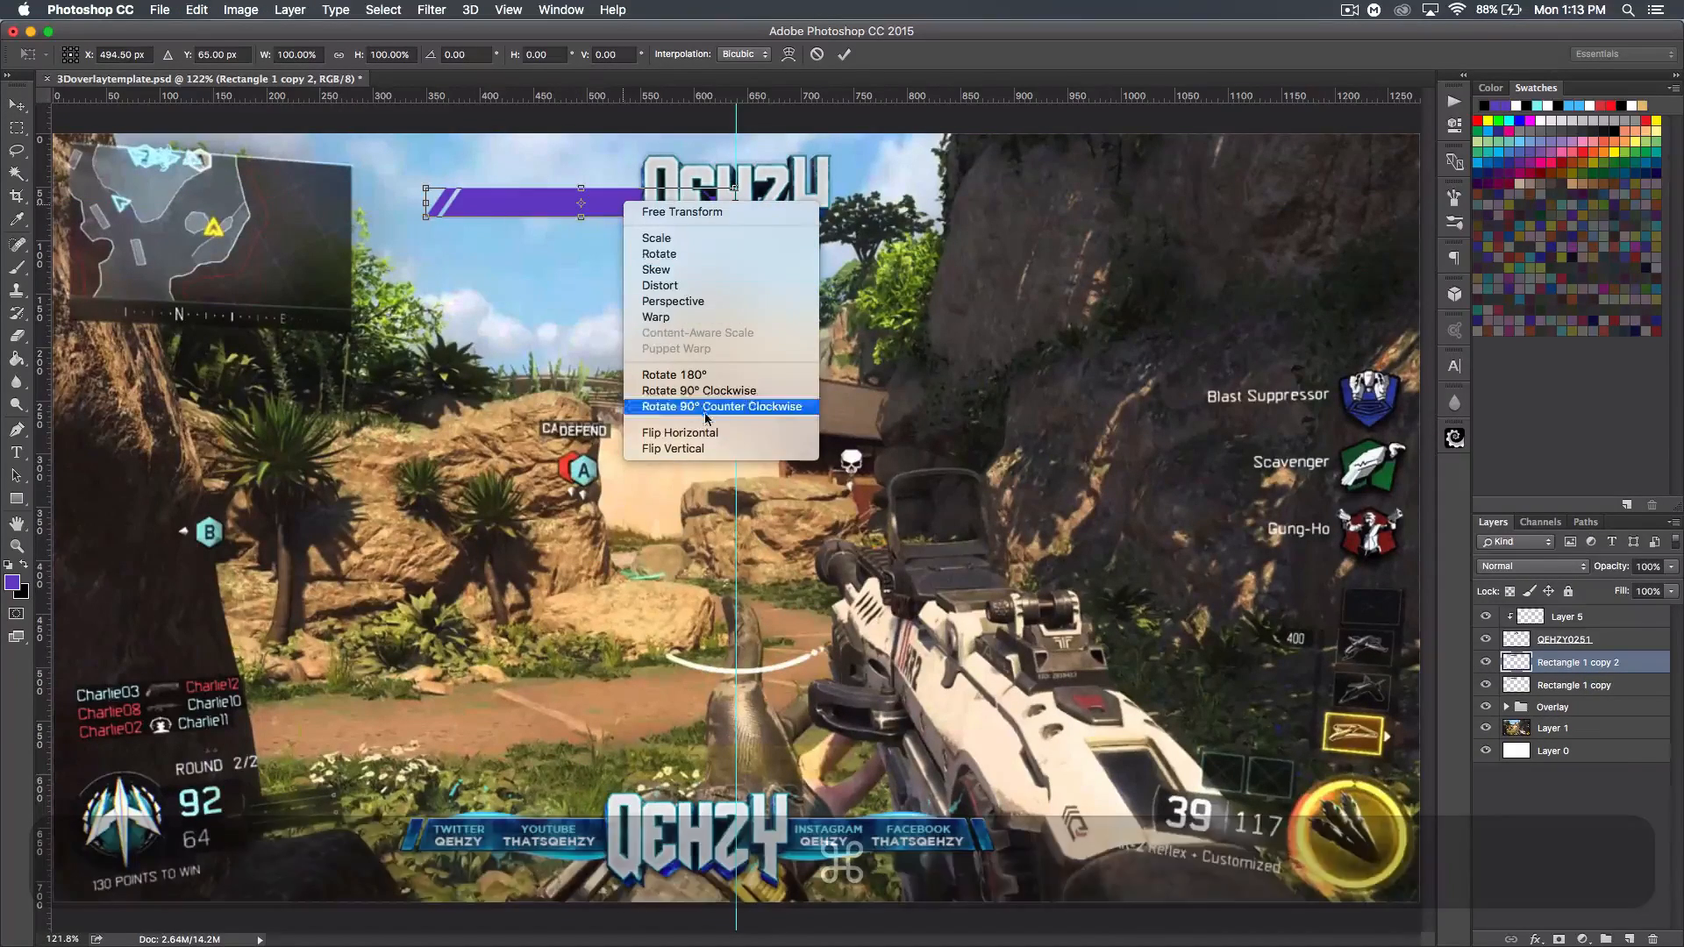
{"action": "left_click", "coordinate": [693, 429]}
{"action": "key", "text": "Return"}
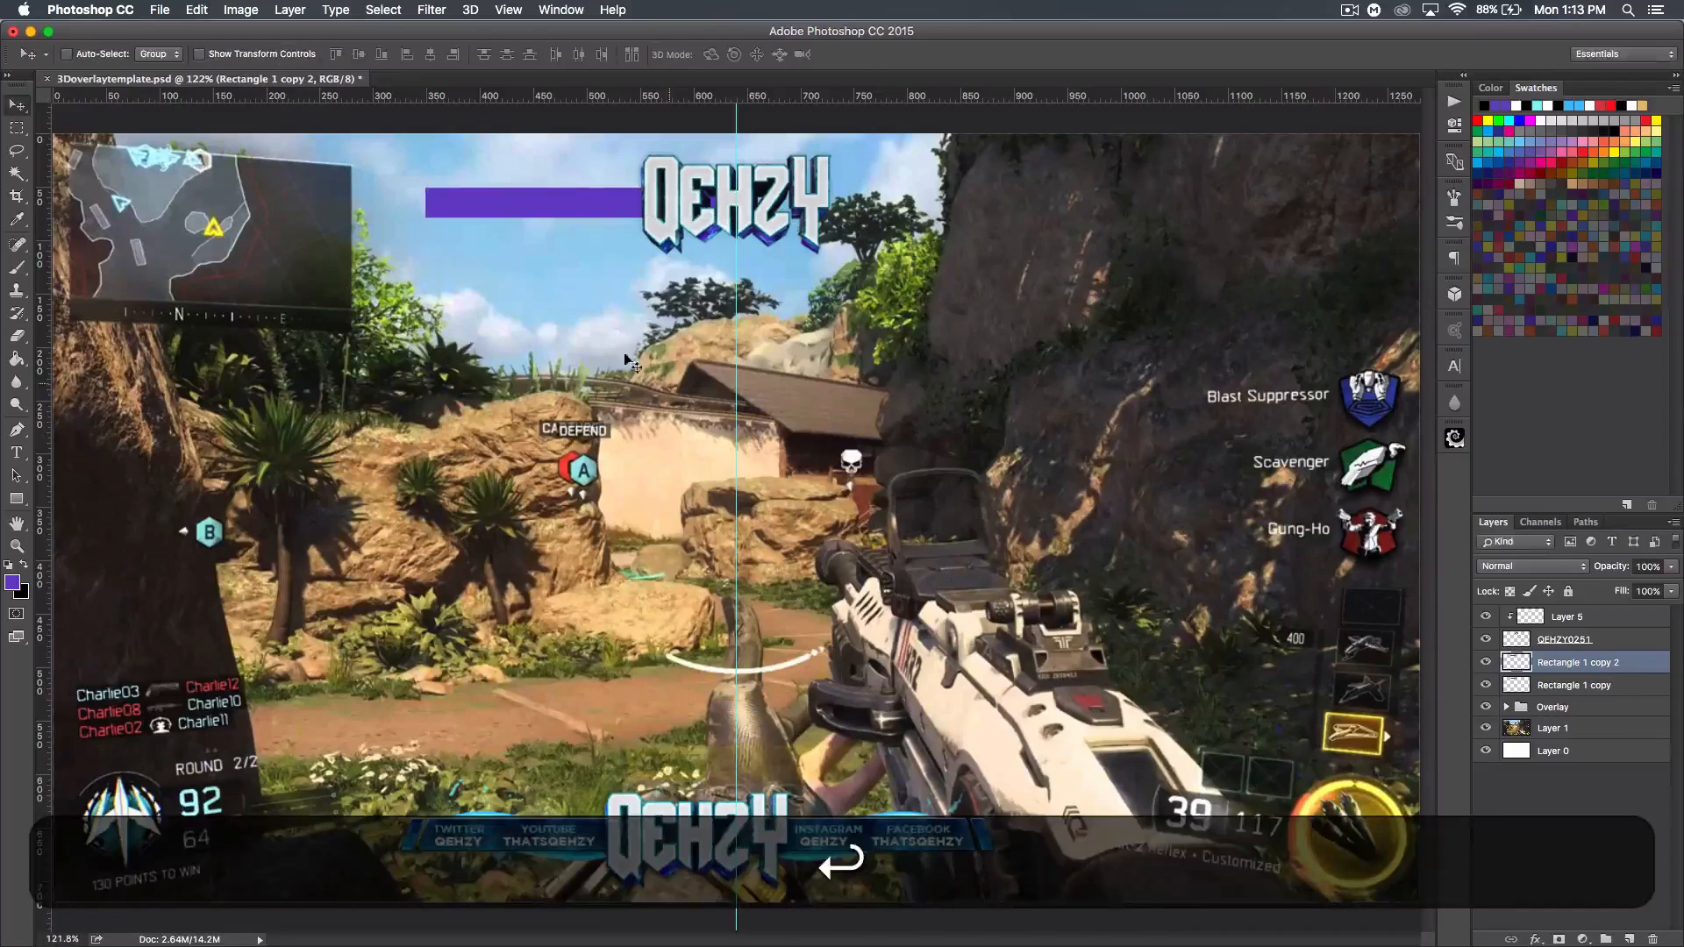
{"action": "left_click_drag", "start_coordinate": [439, 213], "coordinate": [747, 215], "text": "shift"}
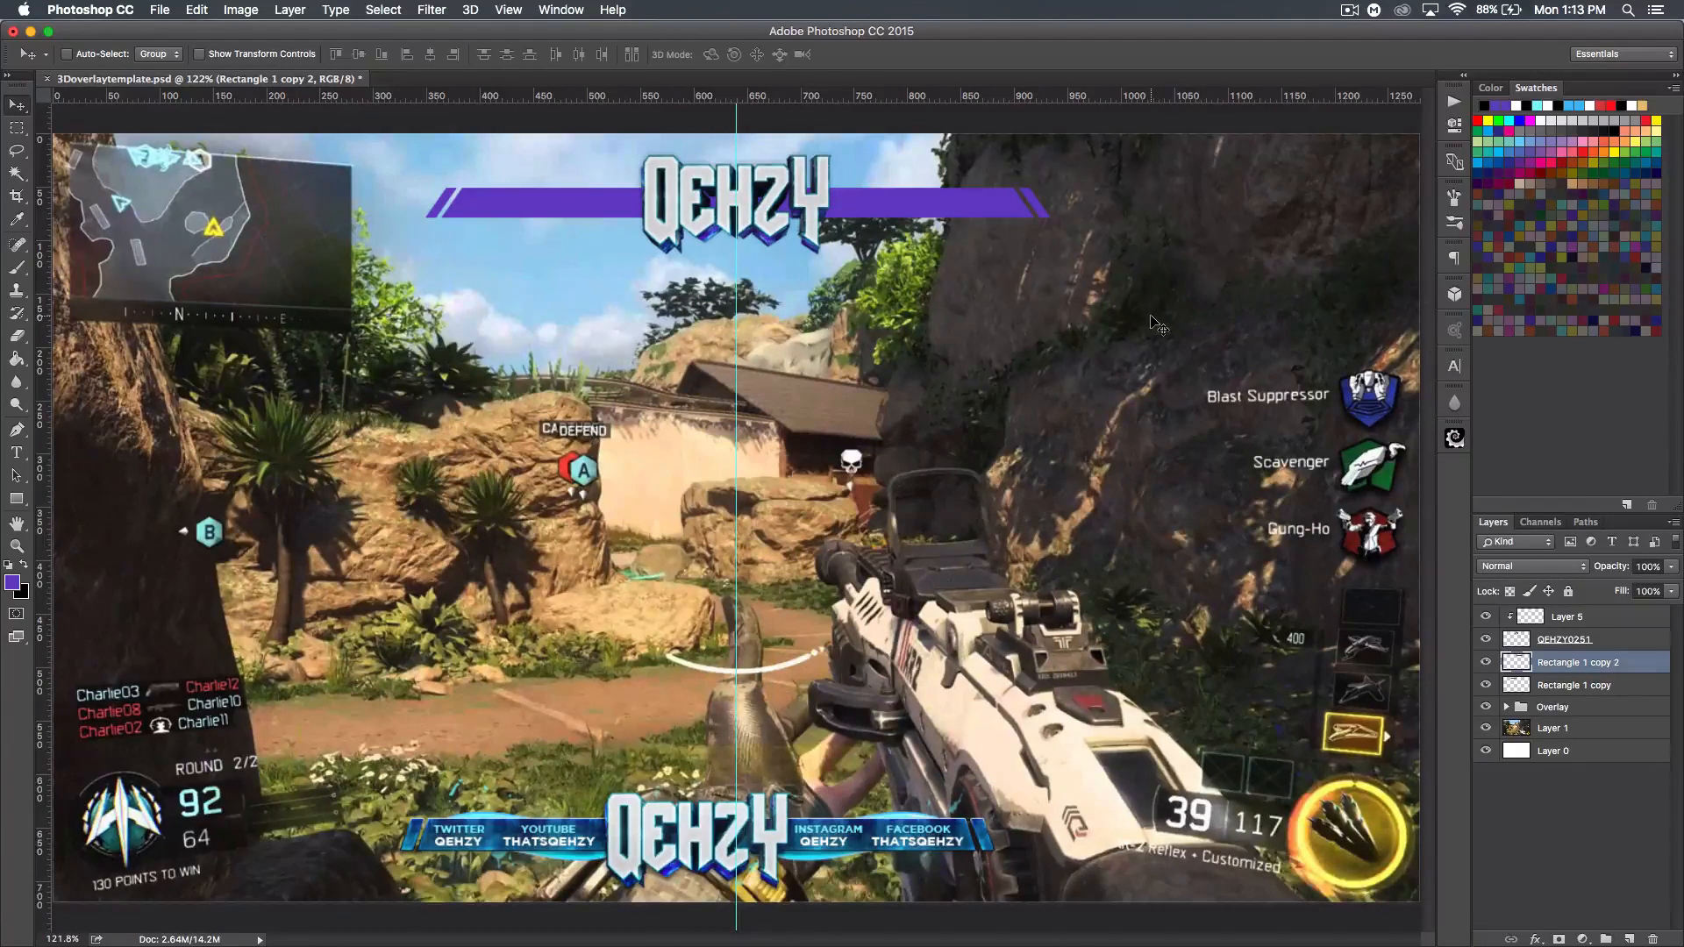
{"action": "key", "text": "super+h"}
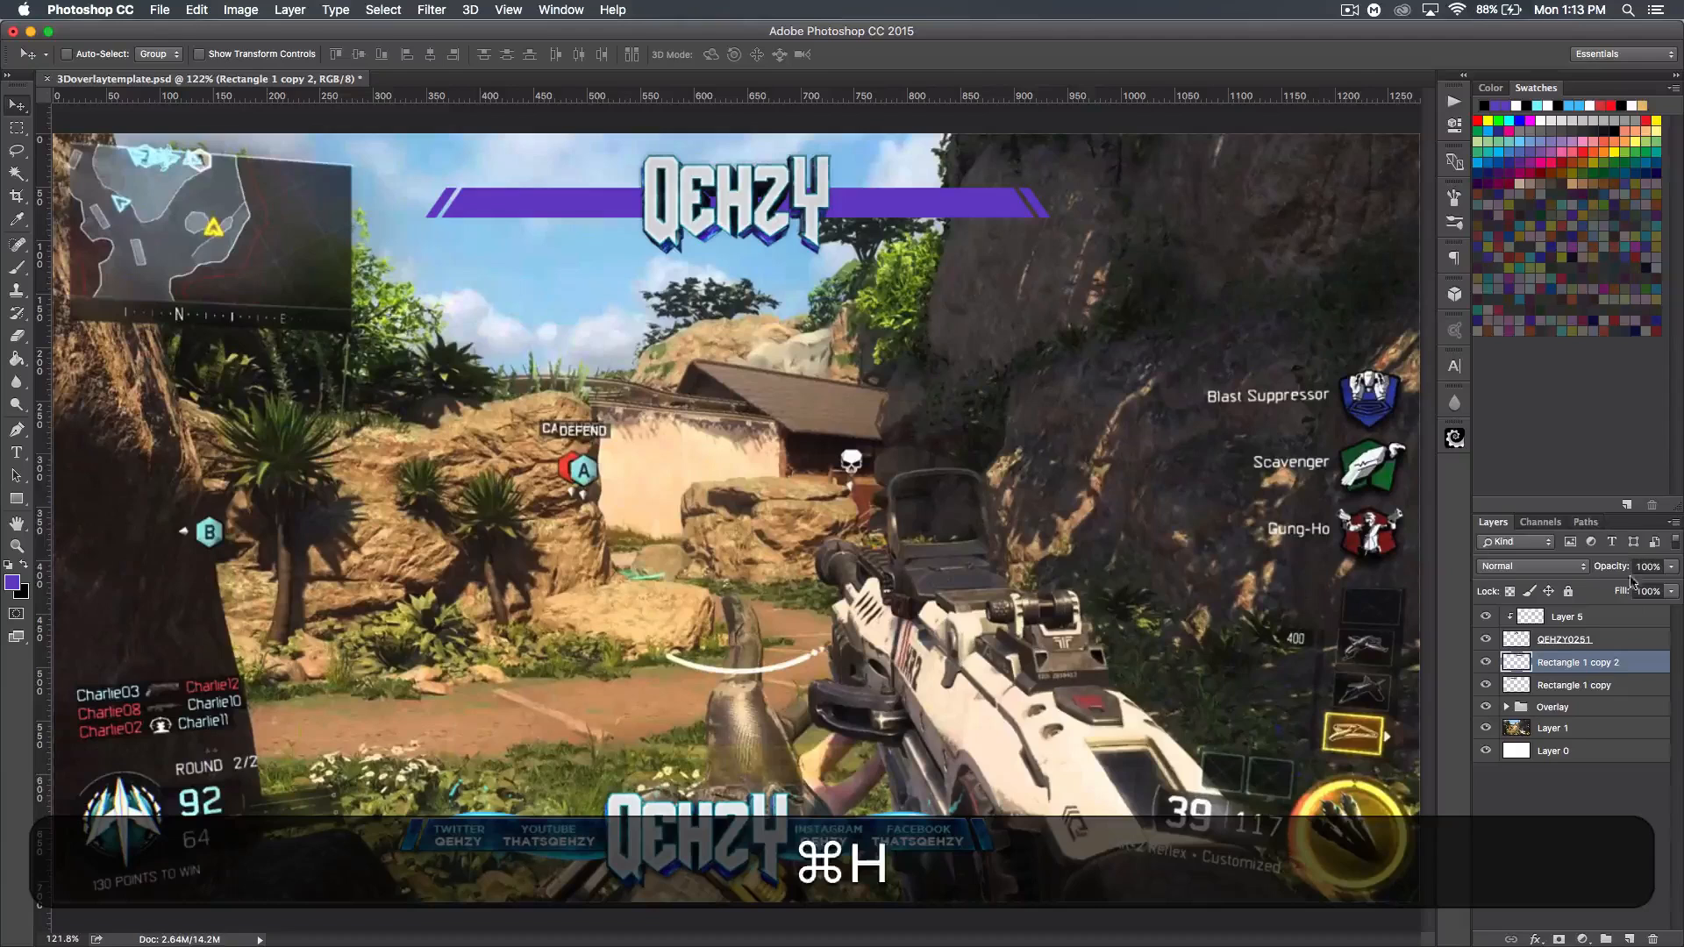
- Merge the two half-bar layers into one and rename it Bar
{"action": "left_click", "coordinate": [1616, 686], "text": "shift+super"}
{"action": "key", "text": "super+e"}
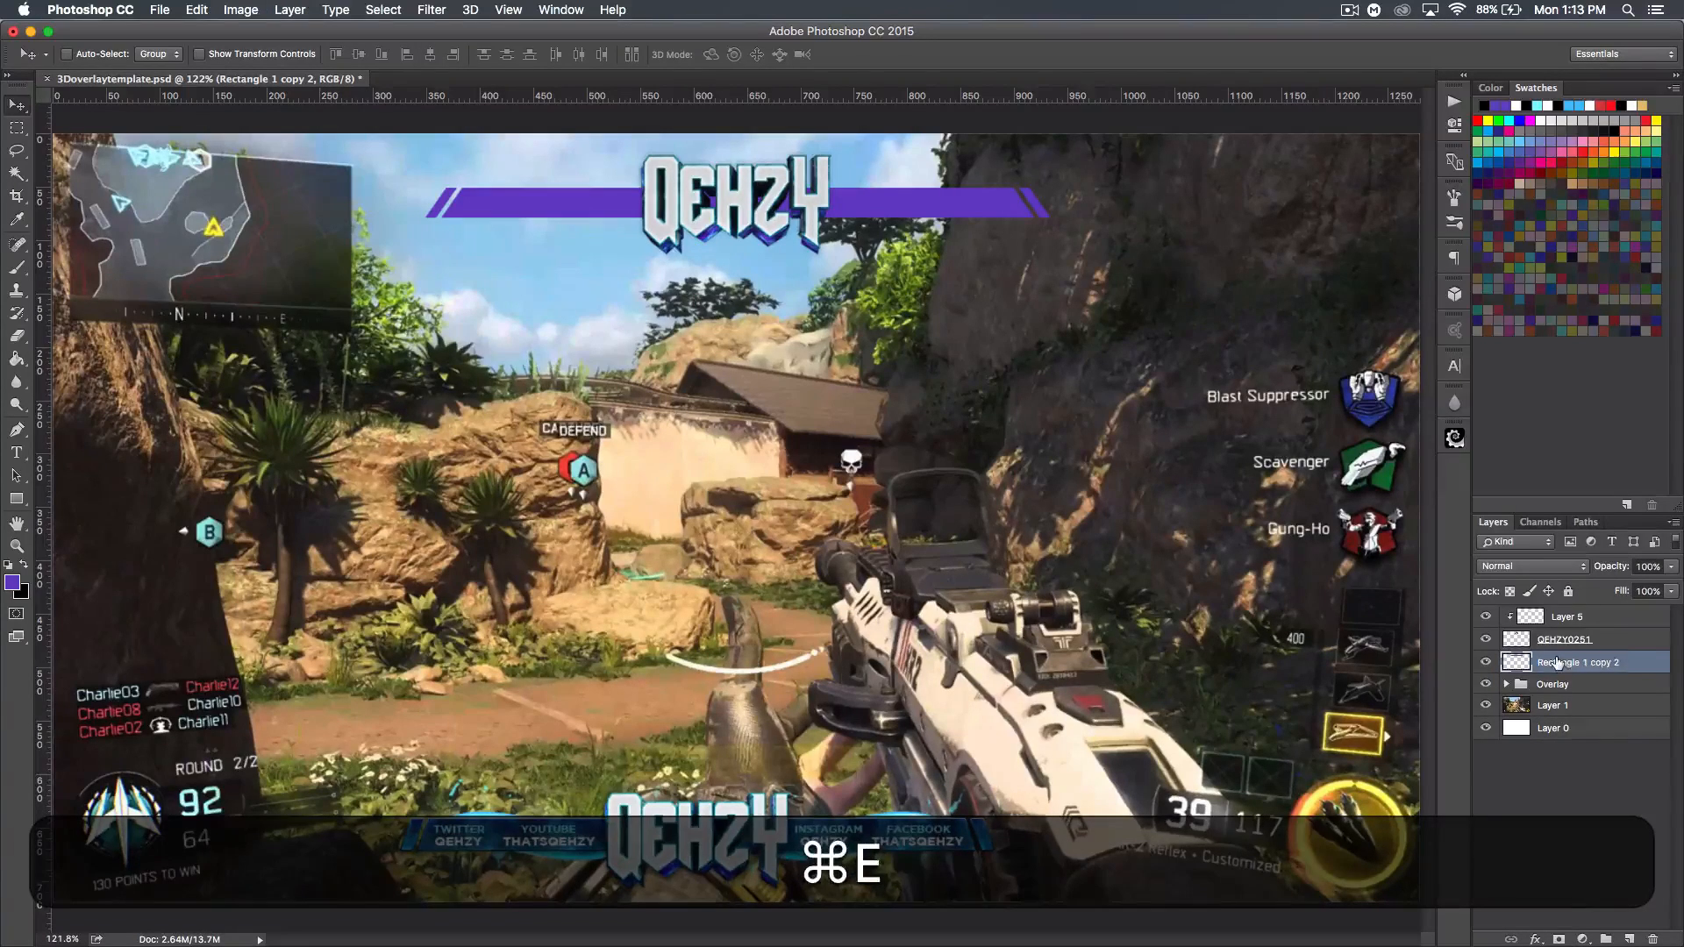
{"action": "double_click", "coordinate": [1569, 662]}
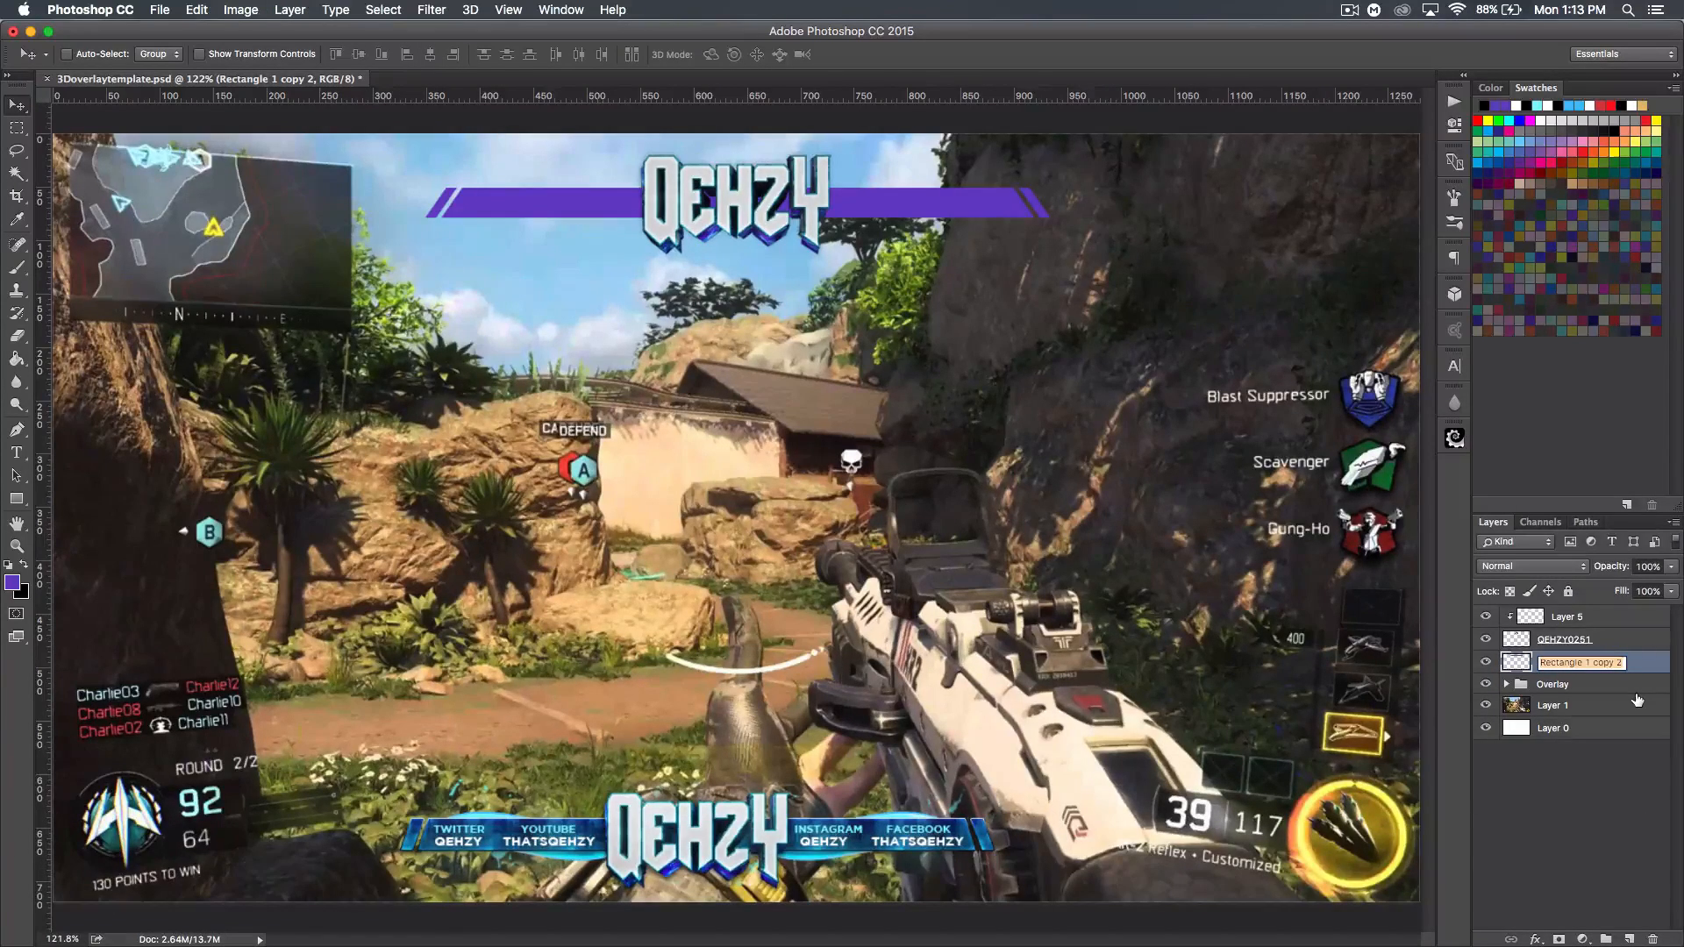
{"action": "type", "text": "Bar"}
{"action": "key", "text": "Return"}
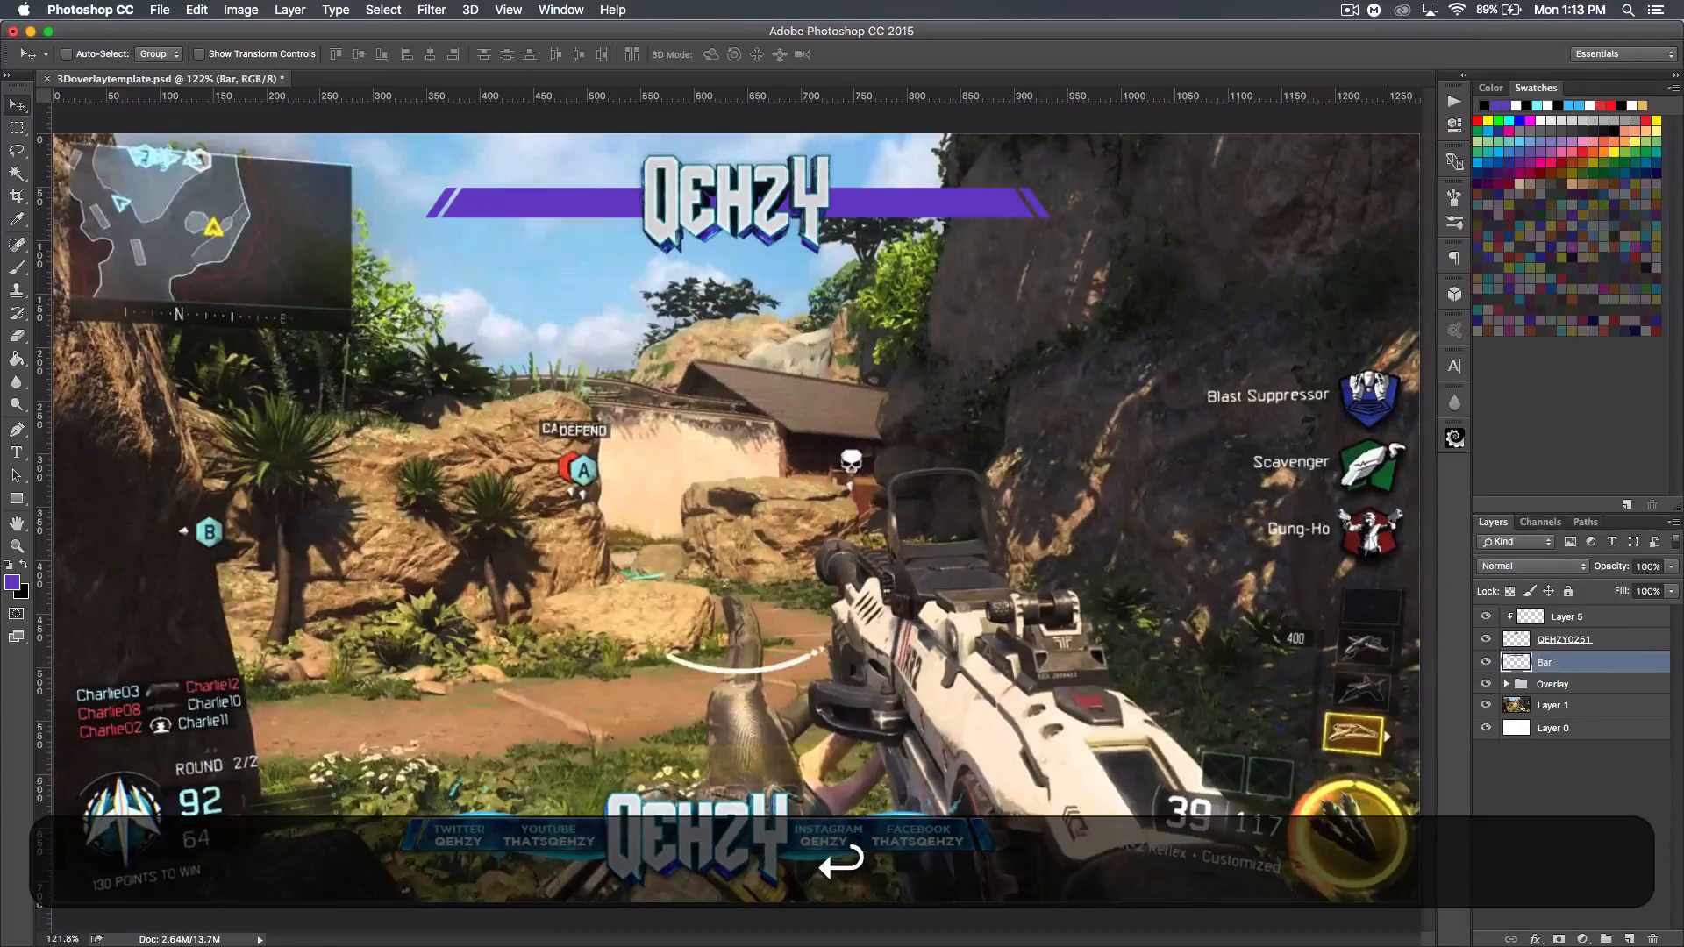
- Apply the blue textured preset layer style to the Bar layer
{"action": "double_click", "coordinate": [1594, 668]}
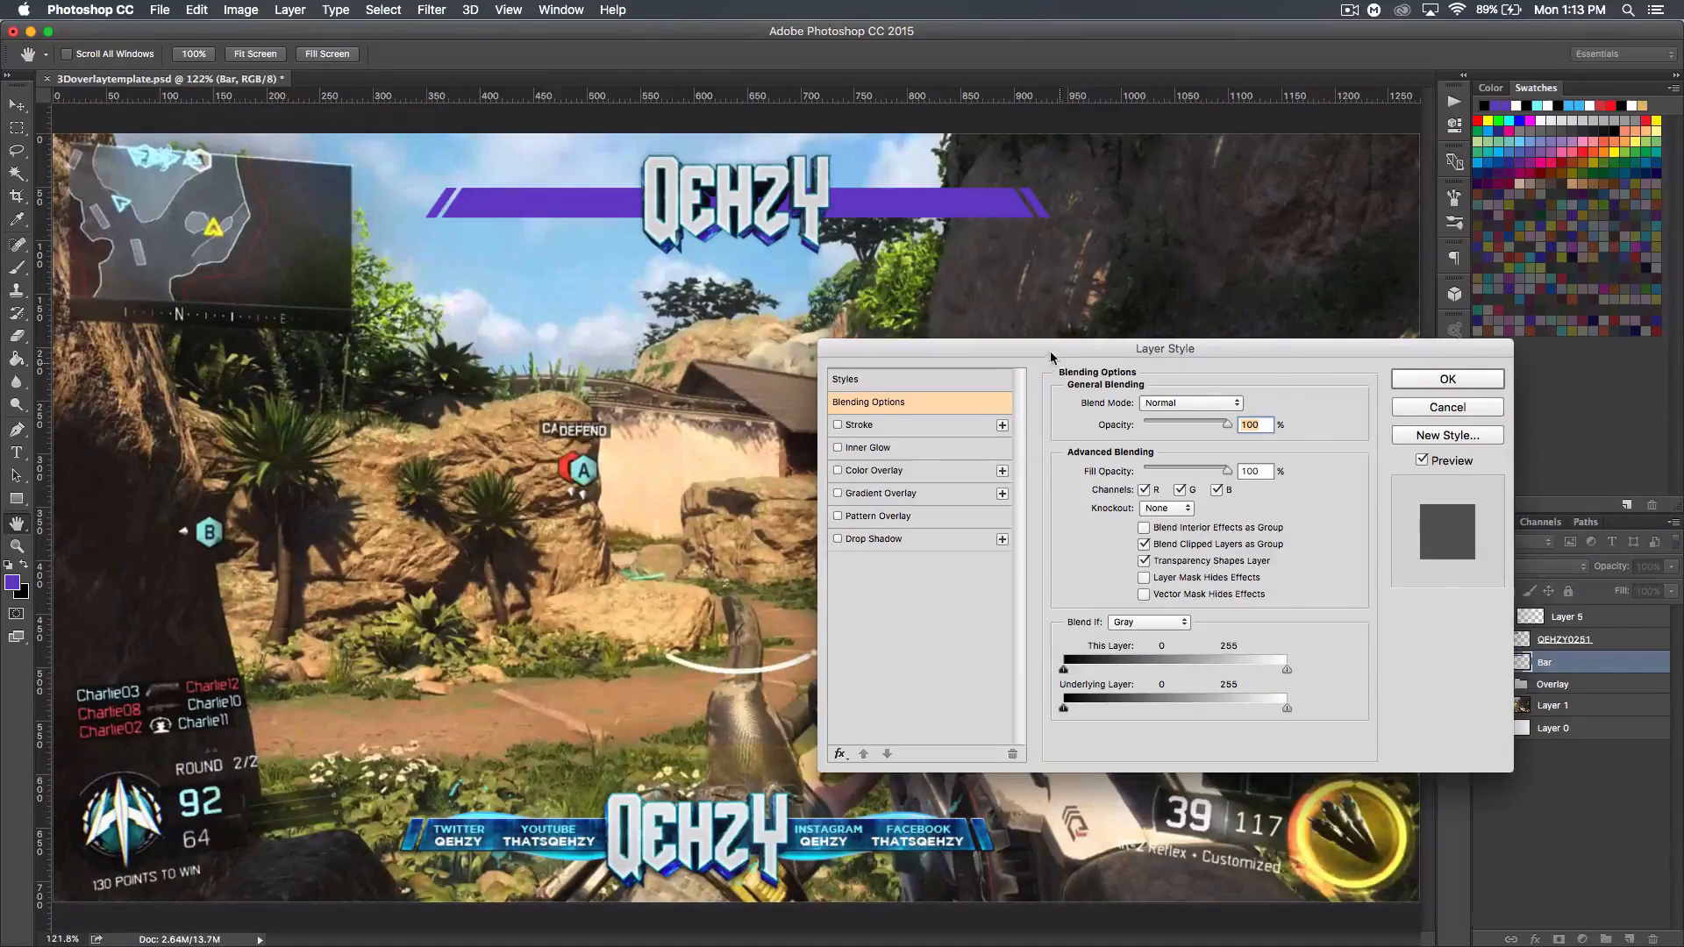
{"action": "left_click_drag", "start_coordinate": [1051, 353], "coordinate": [1099, 356]}
{"action": "left_click", "coordinate": [953, 377]}
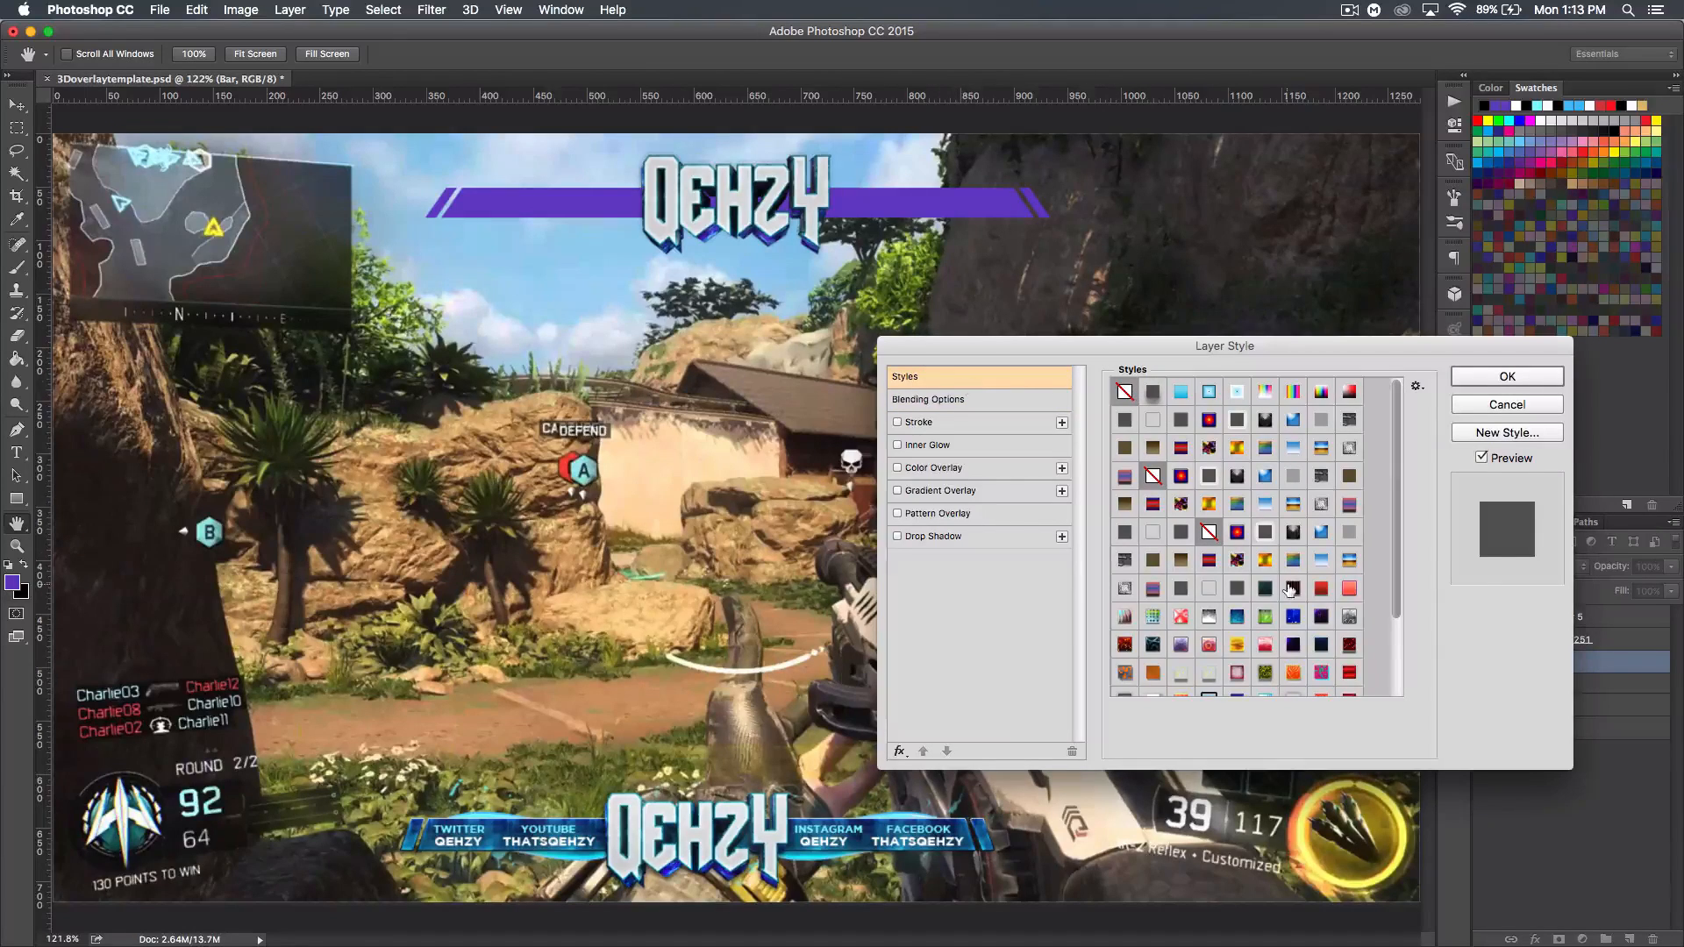
{"action": "scroll", "coordinate": [1291, 594], "scroll_direction": "down", "scroll_amount": 2}
{"action": "scroll", "coordinate": [1291, 593], "scroll_direction": "down", "scroll_amount": 1}
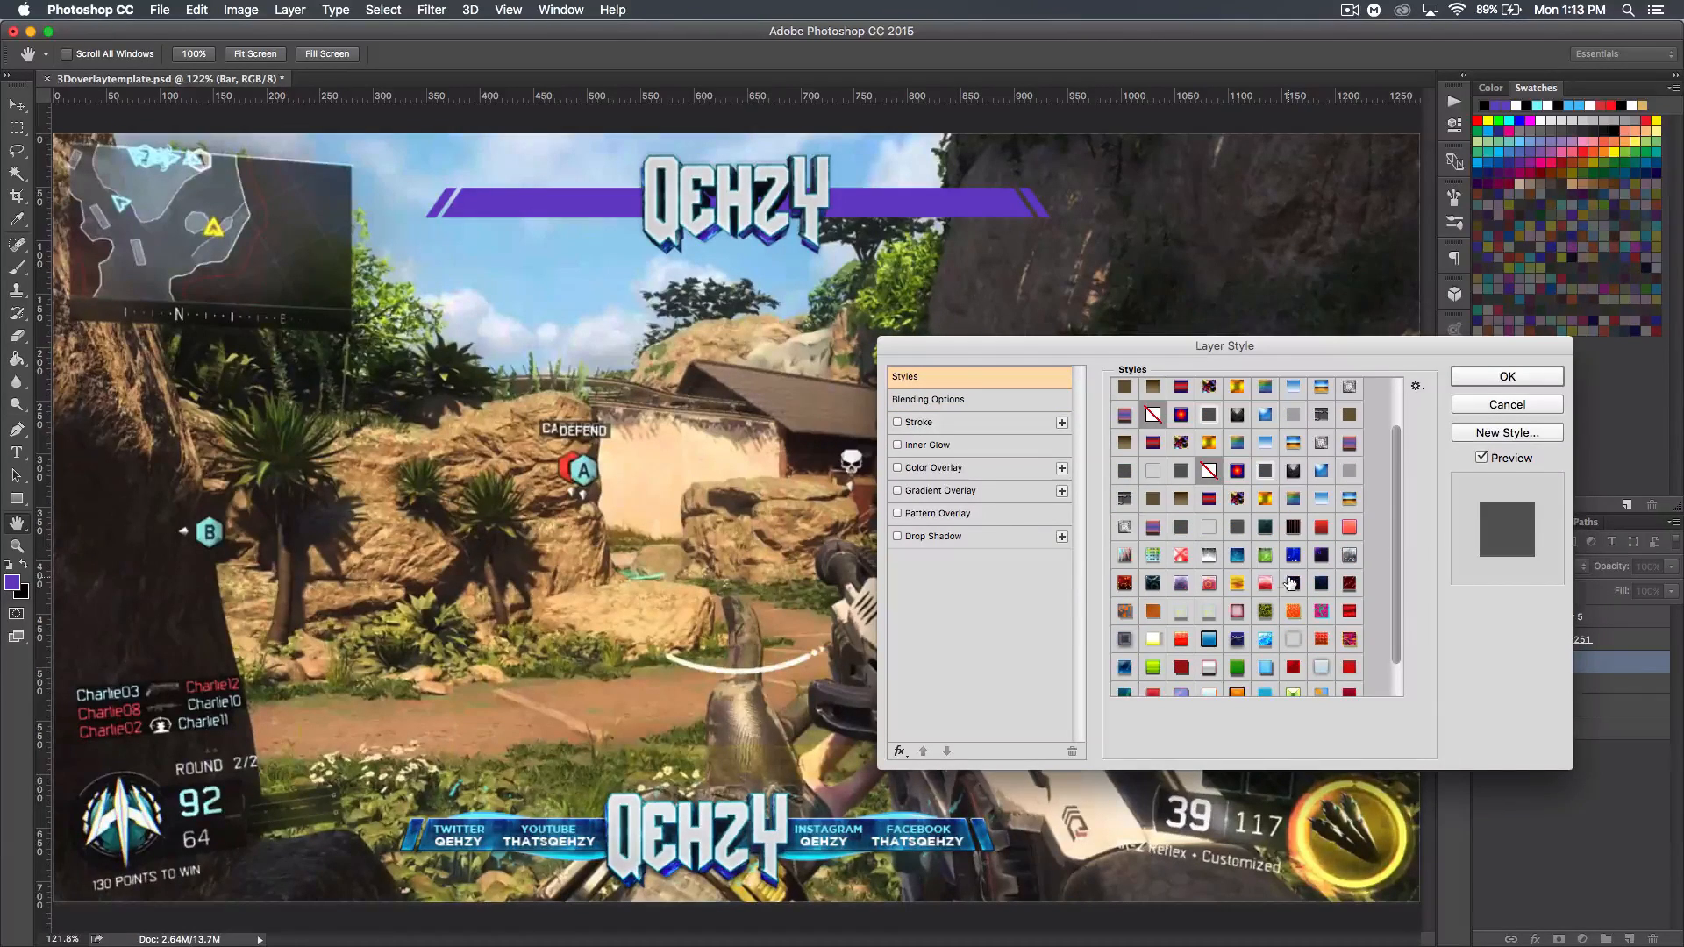
{"action": "scroll", "coordinate": [1290, 582], "scroll_direction": "down", "scroll_amount": 1}
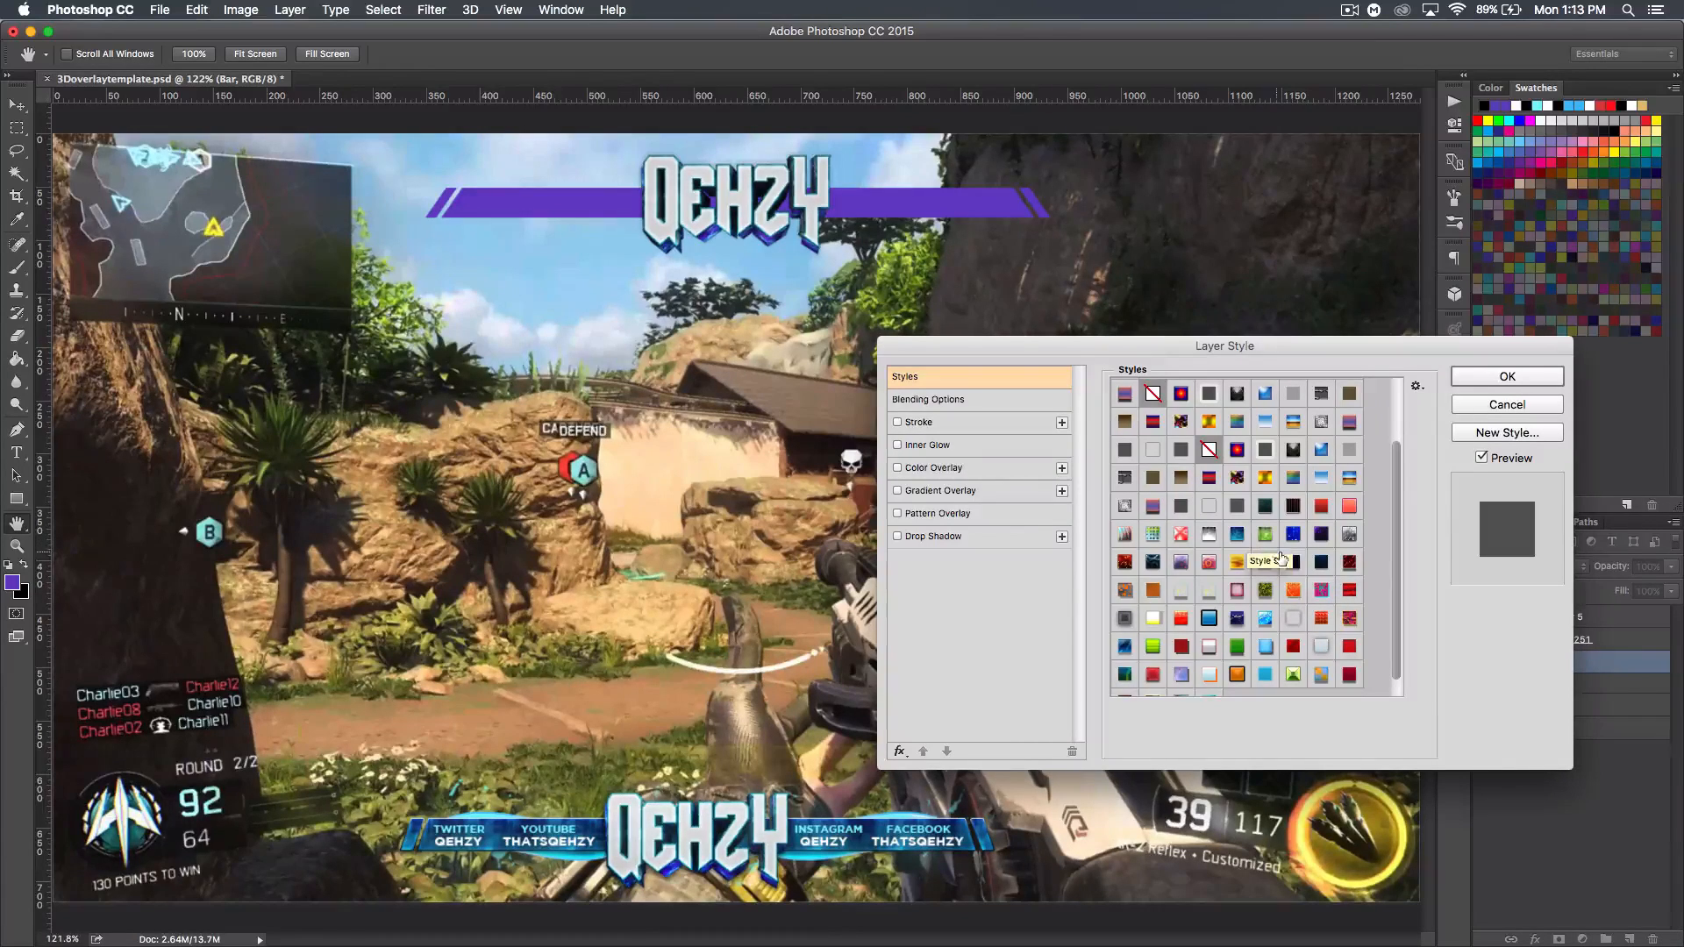
{"action": "scroll", "coordinate": [1278, 558], "scroll_direction": "down", "scroll_amount": 1}
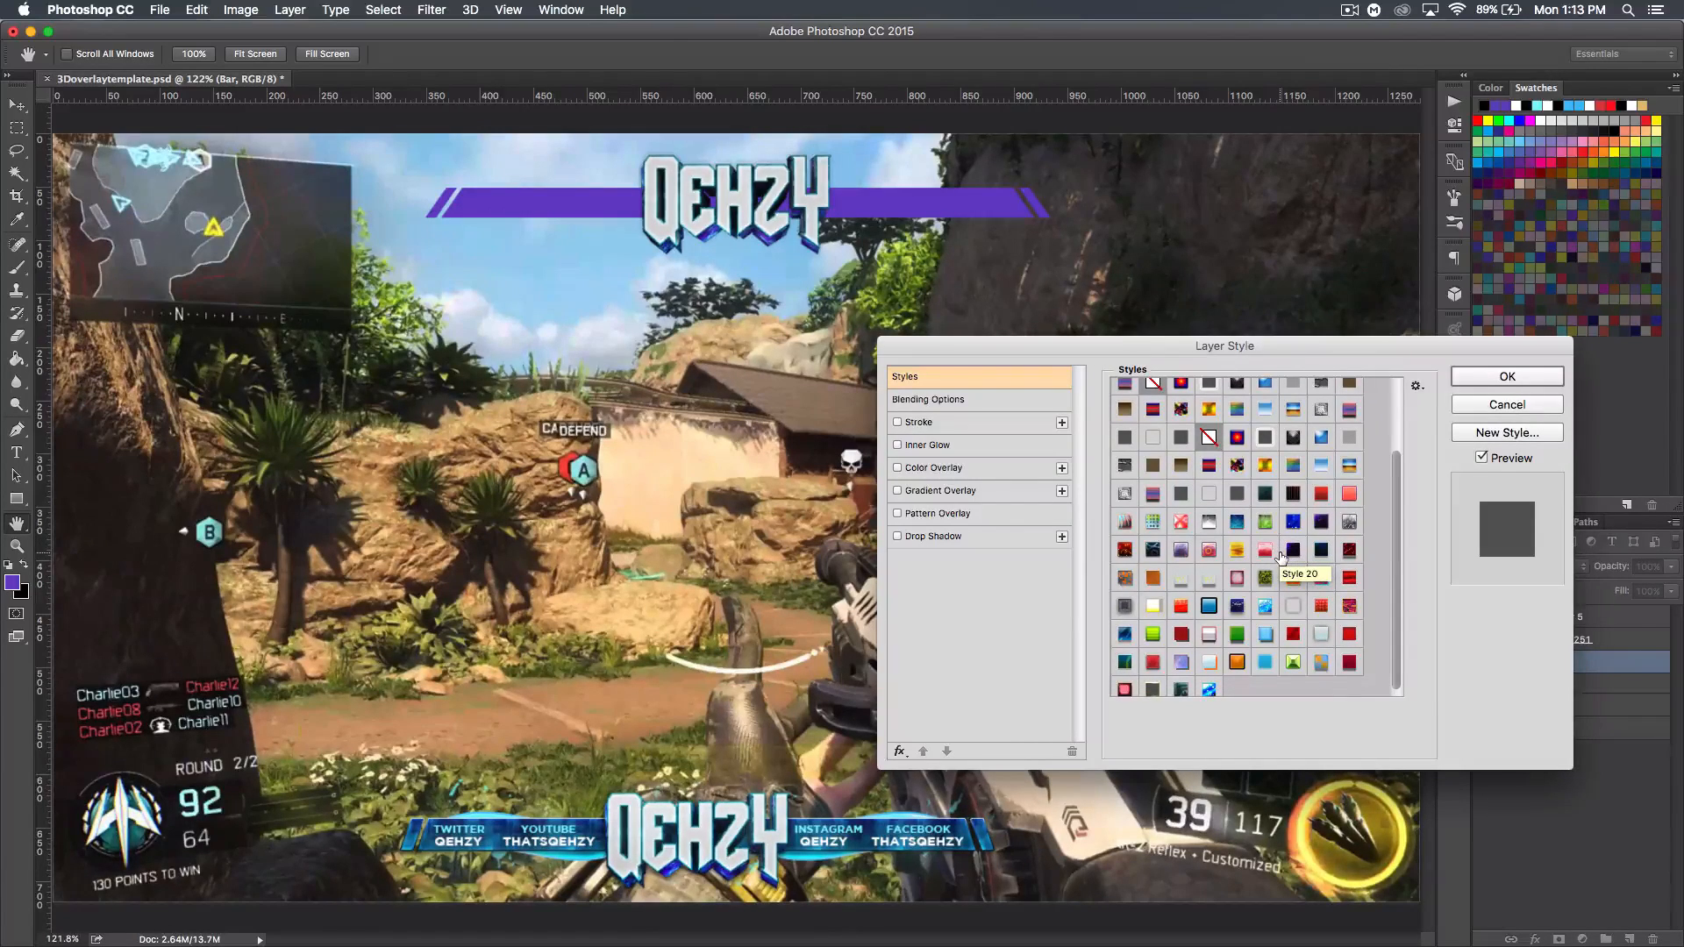
{"action": "left_click", "coordinate": [1236, 523]}
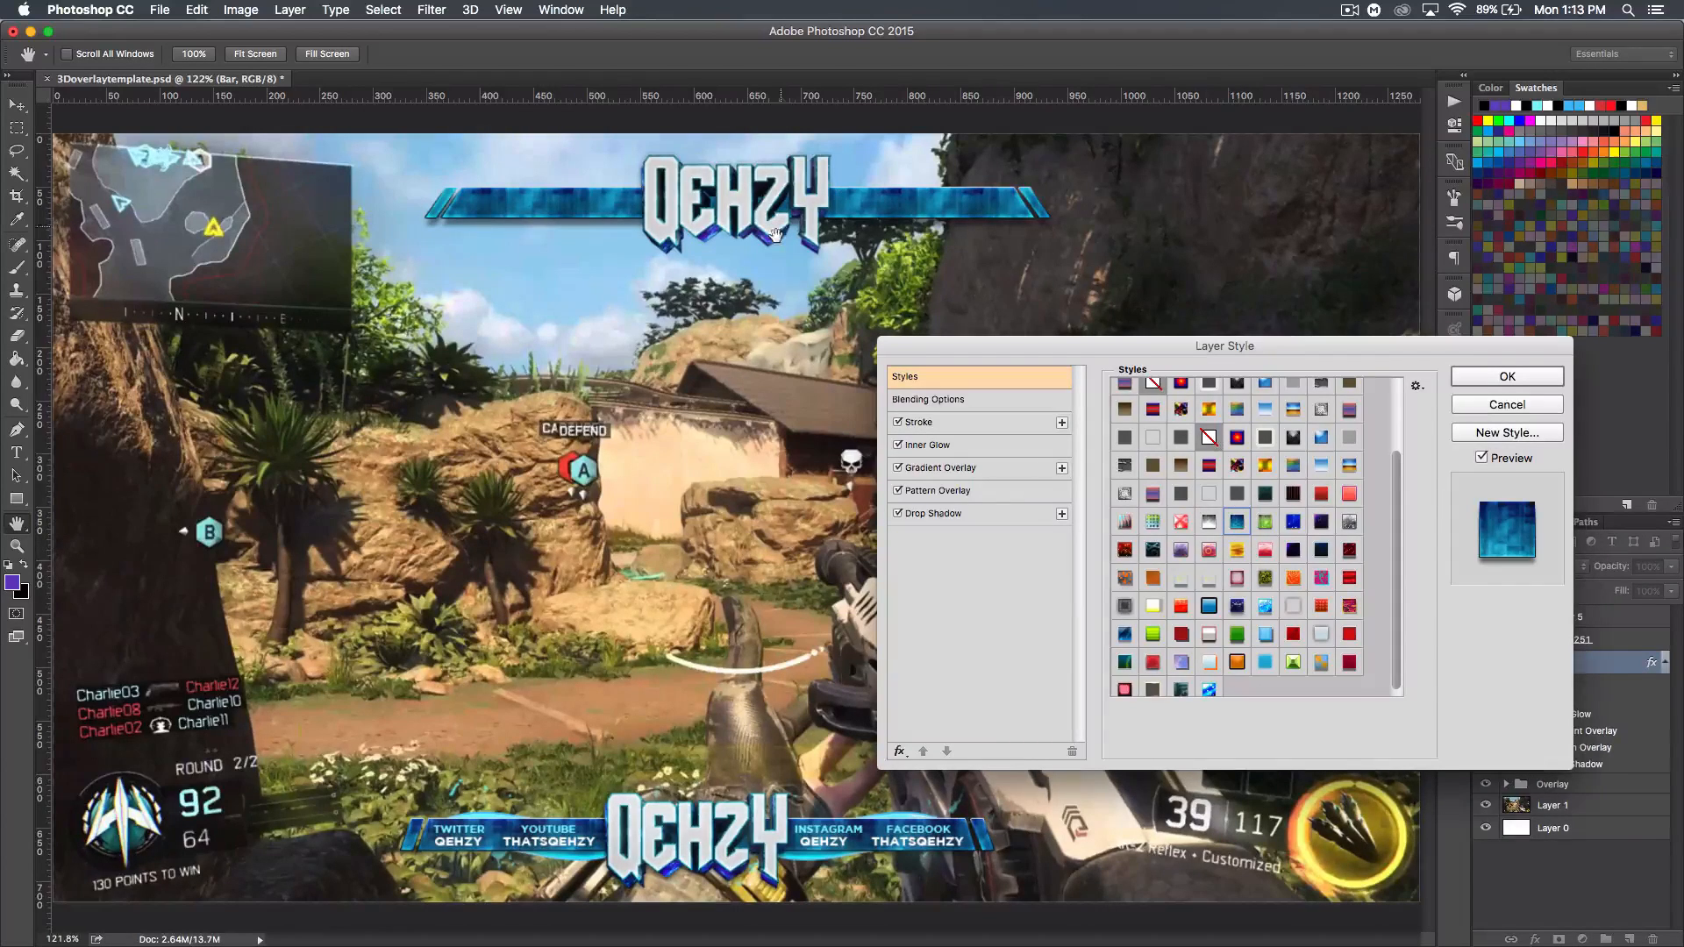
- Check the Bar style's effect settings and set its Drop Shadow to 28% opacity and 4 px distance
{"action": "left_click", "coordinate": [936, 470]}
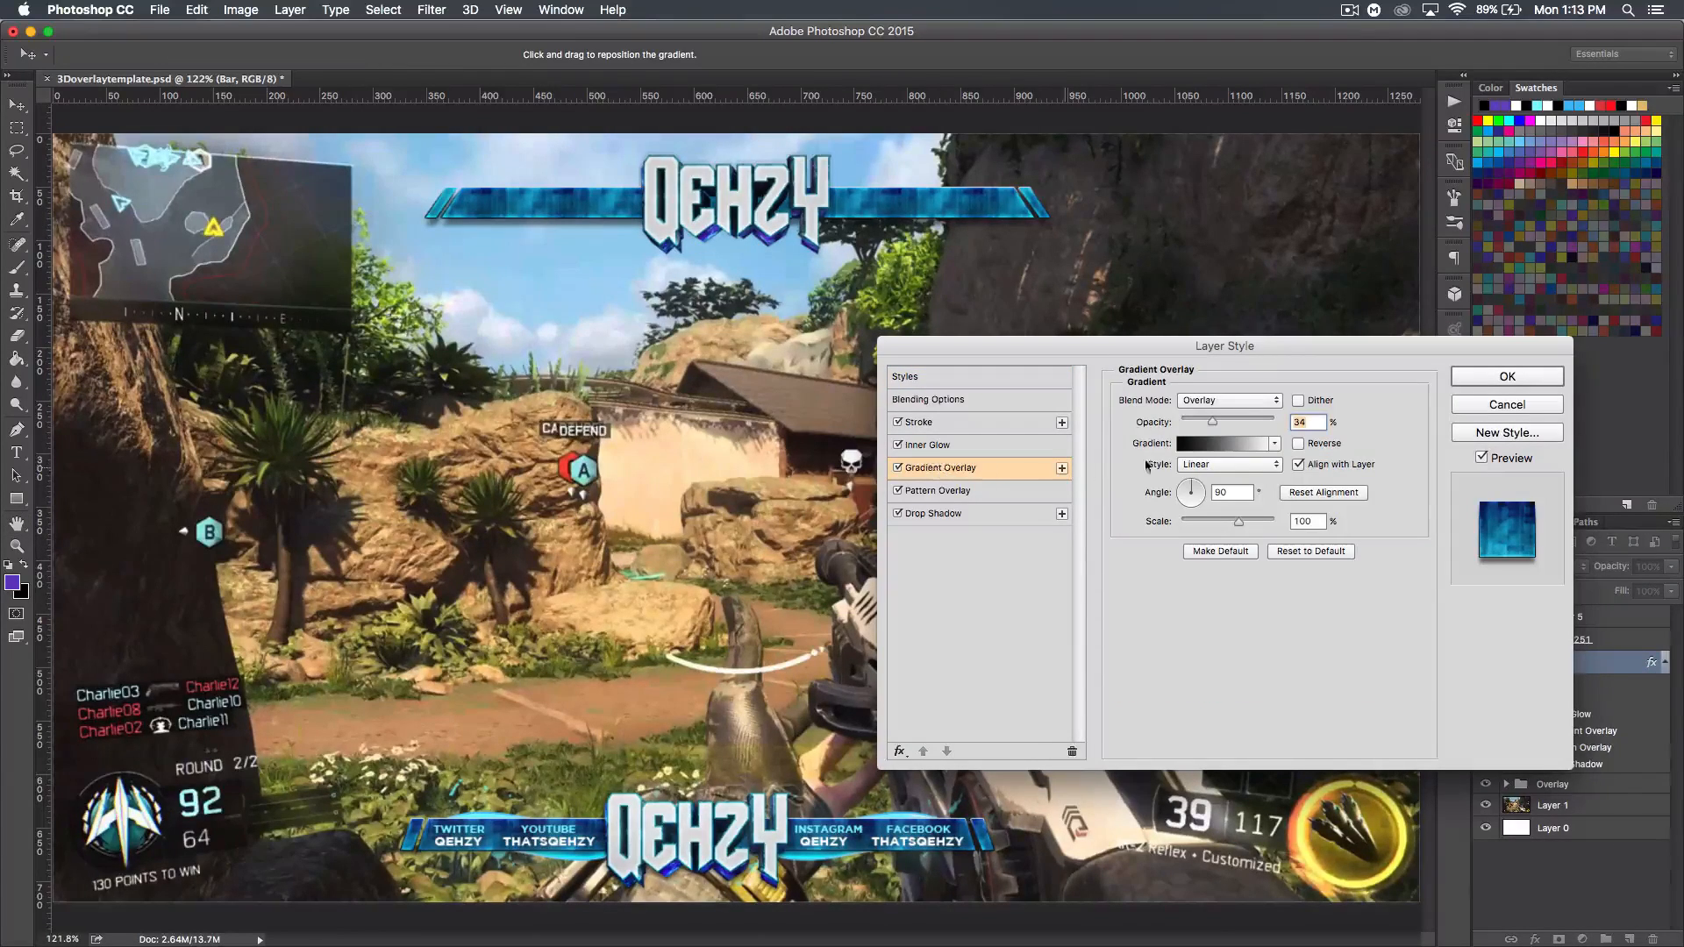
{"action": "left_click", "coordinate": [918, 422]}
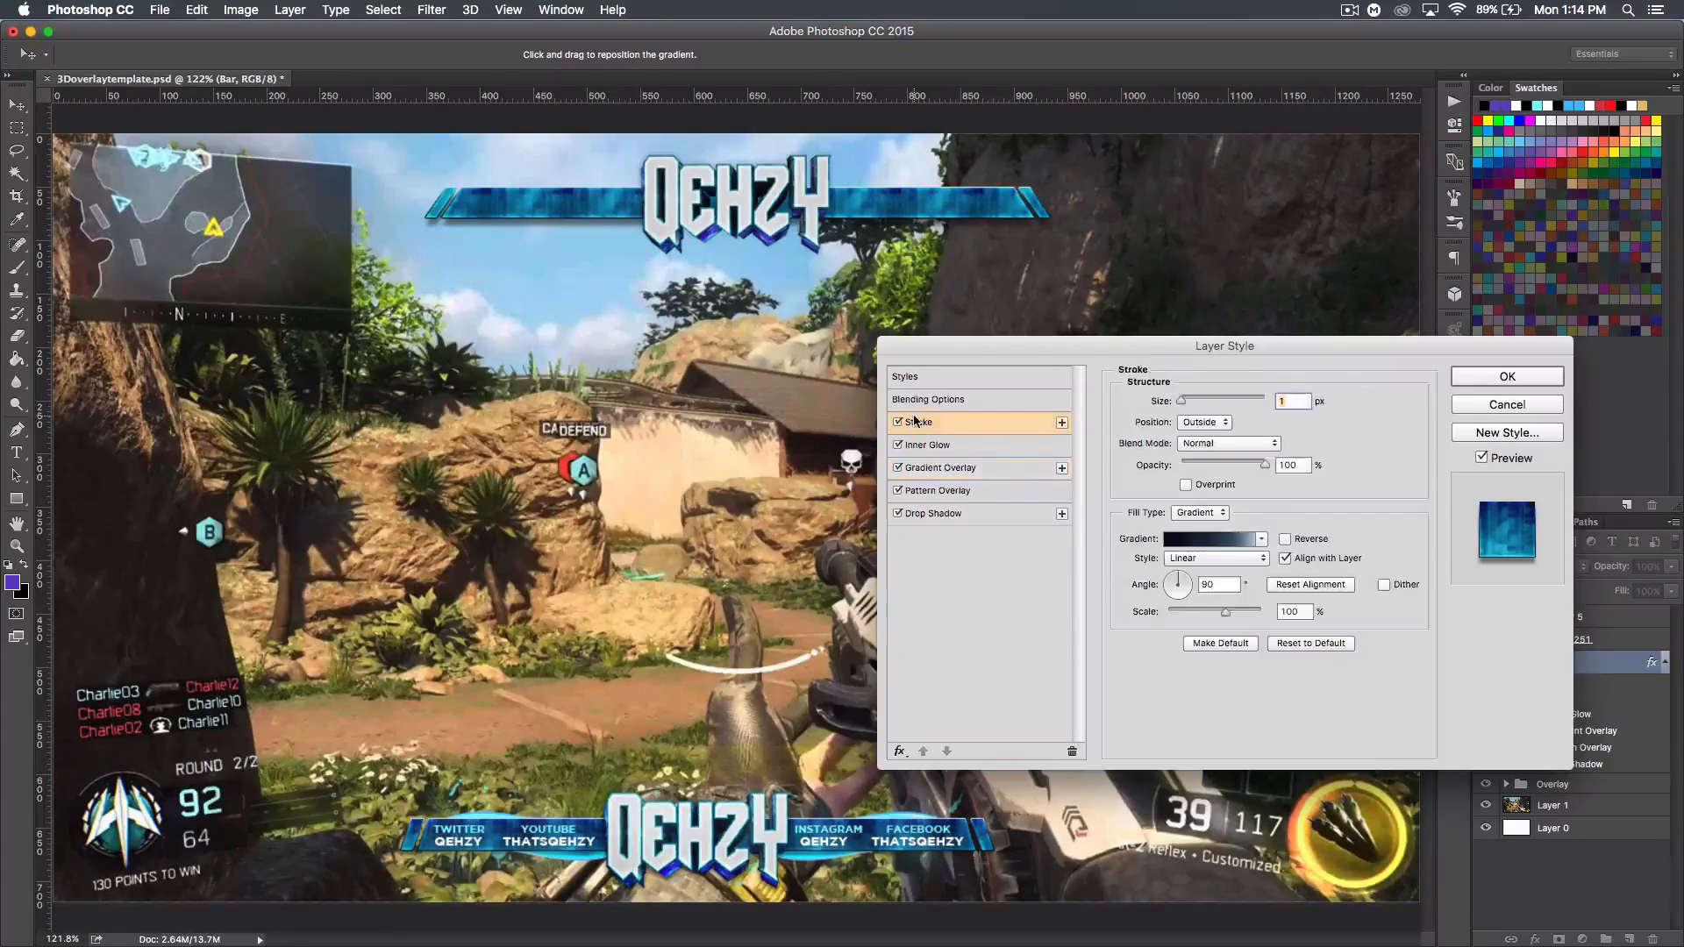
{"action": "left_click", "coordinate": [940, 445]}
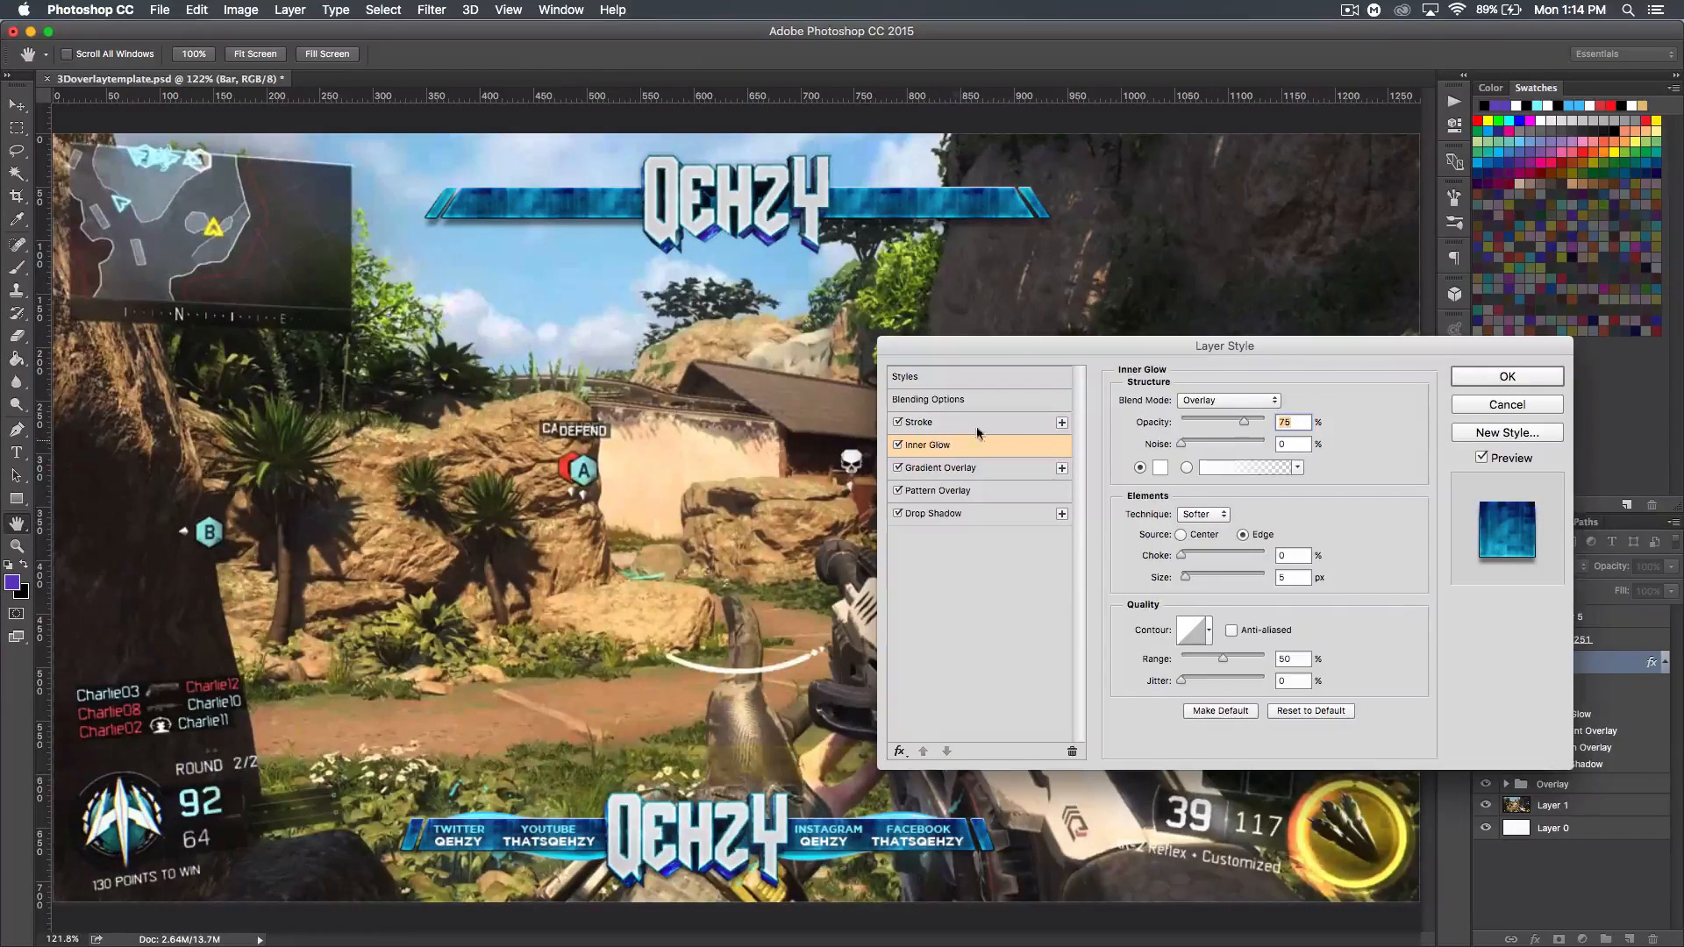
{"action": "left_click", "coordinate": [933, 515]}
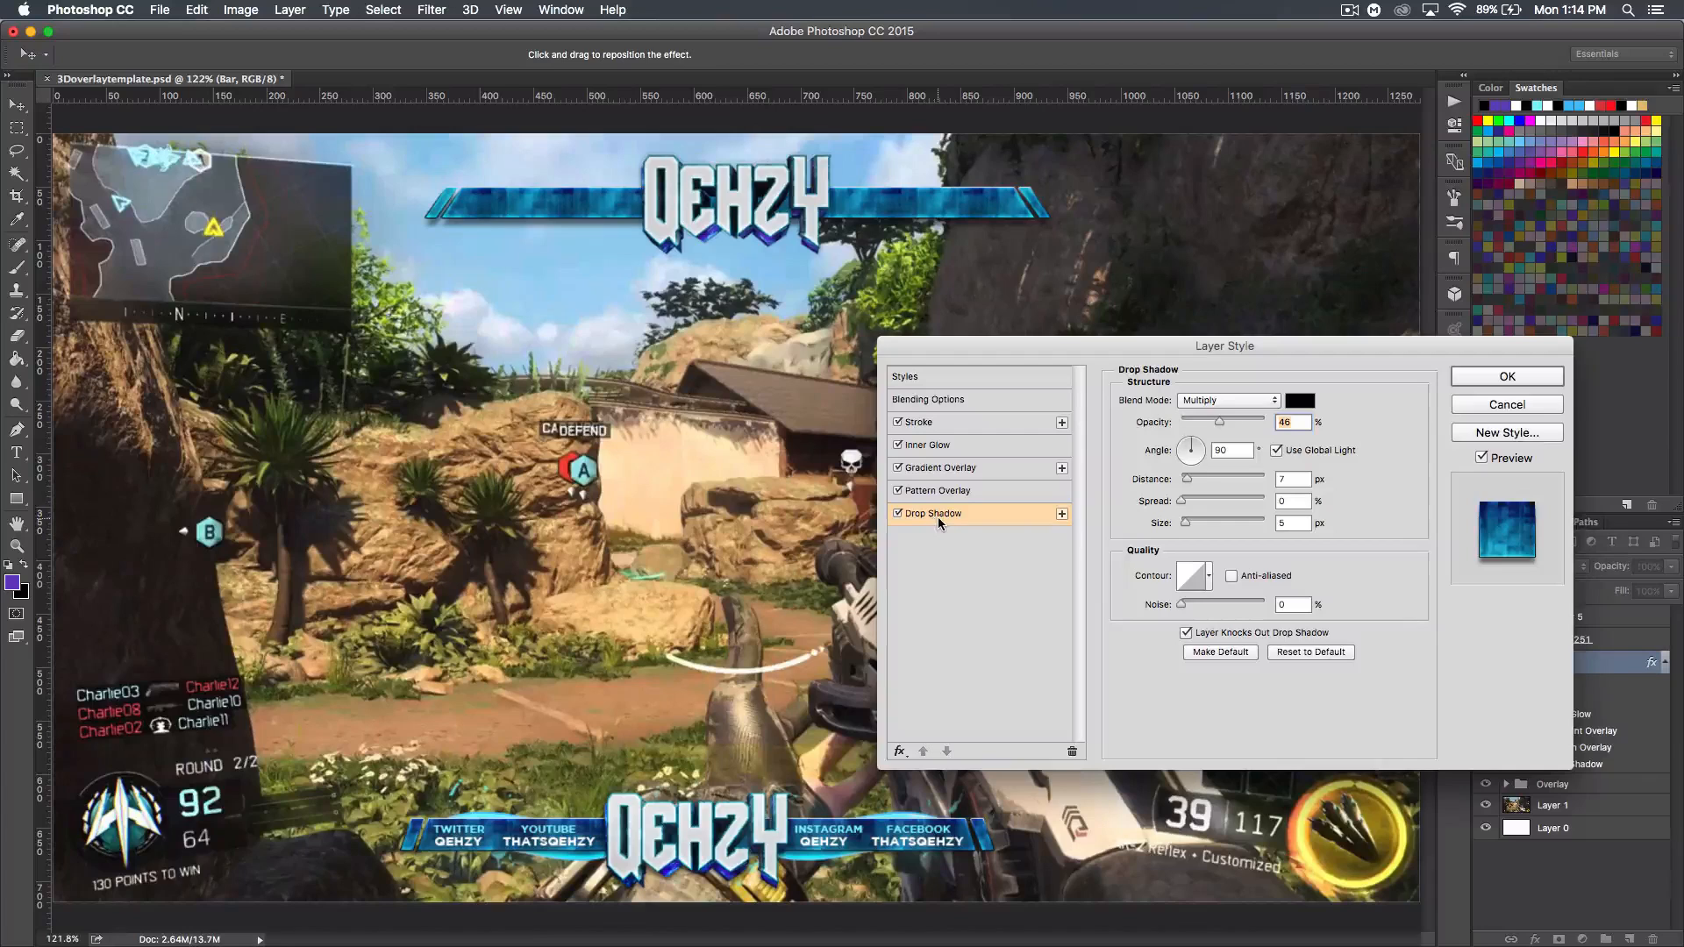
{"action": "left_click", "coordinate": [938, 491]}
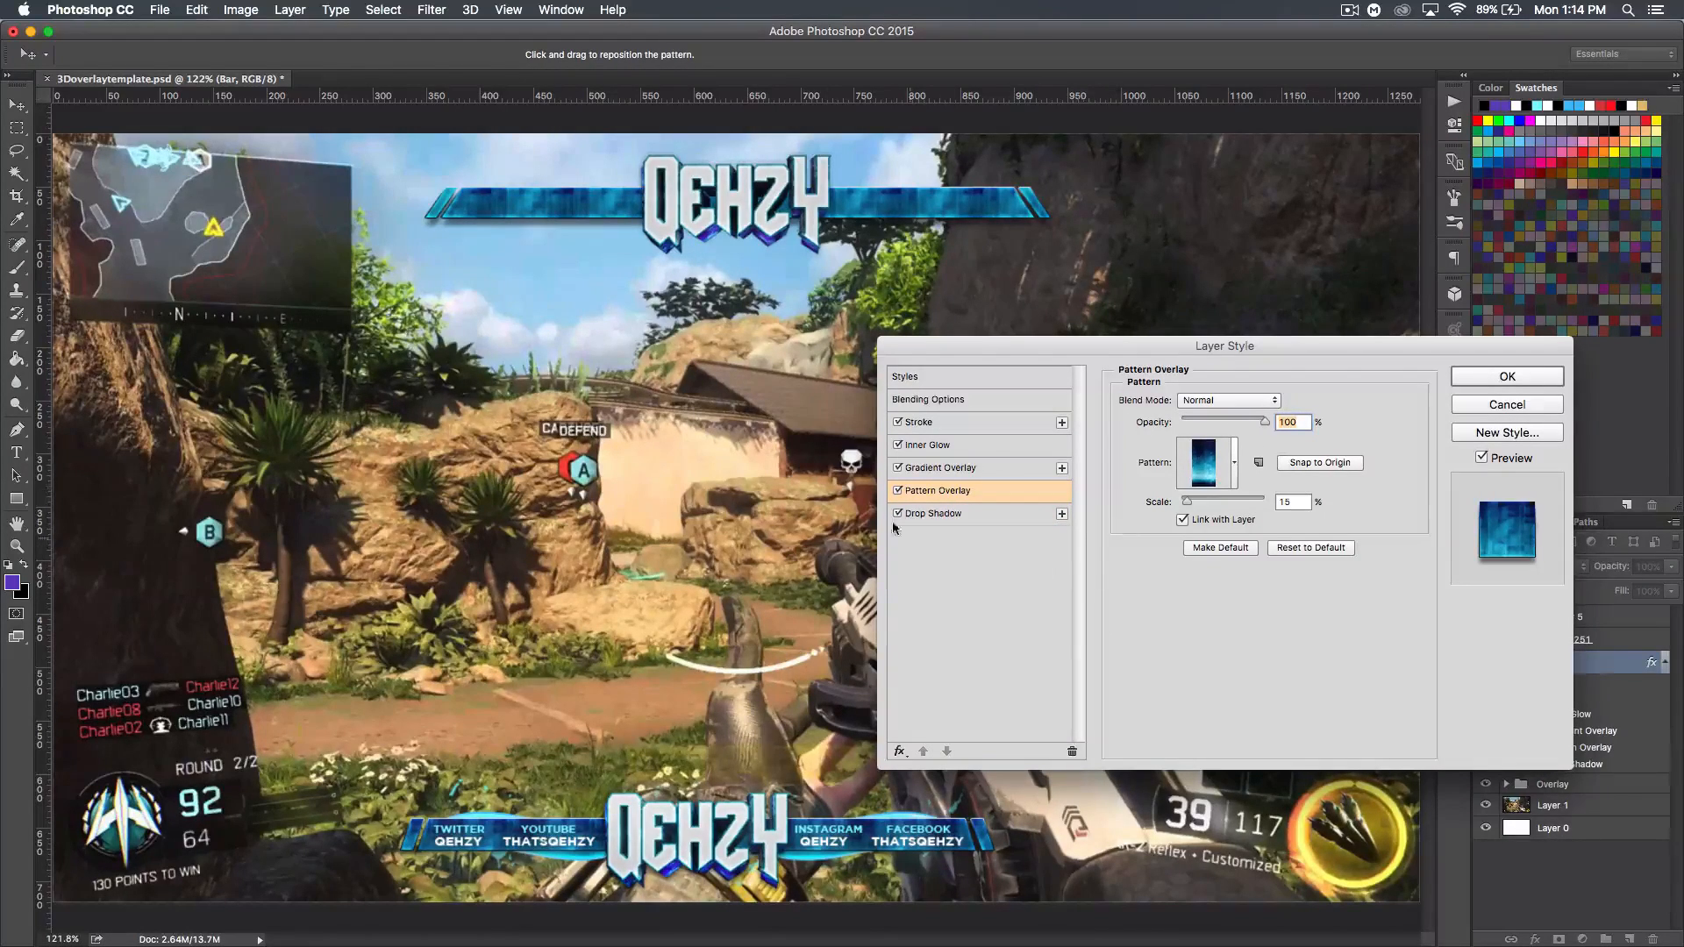
{"action": "left_click", "coordinate": [922, 515]}
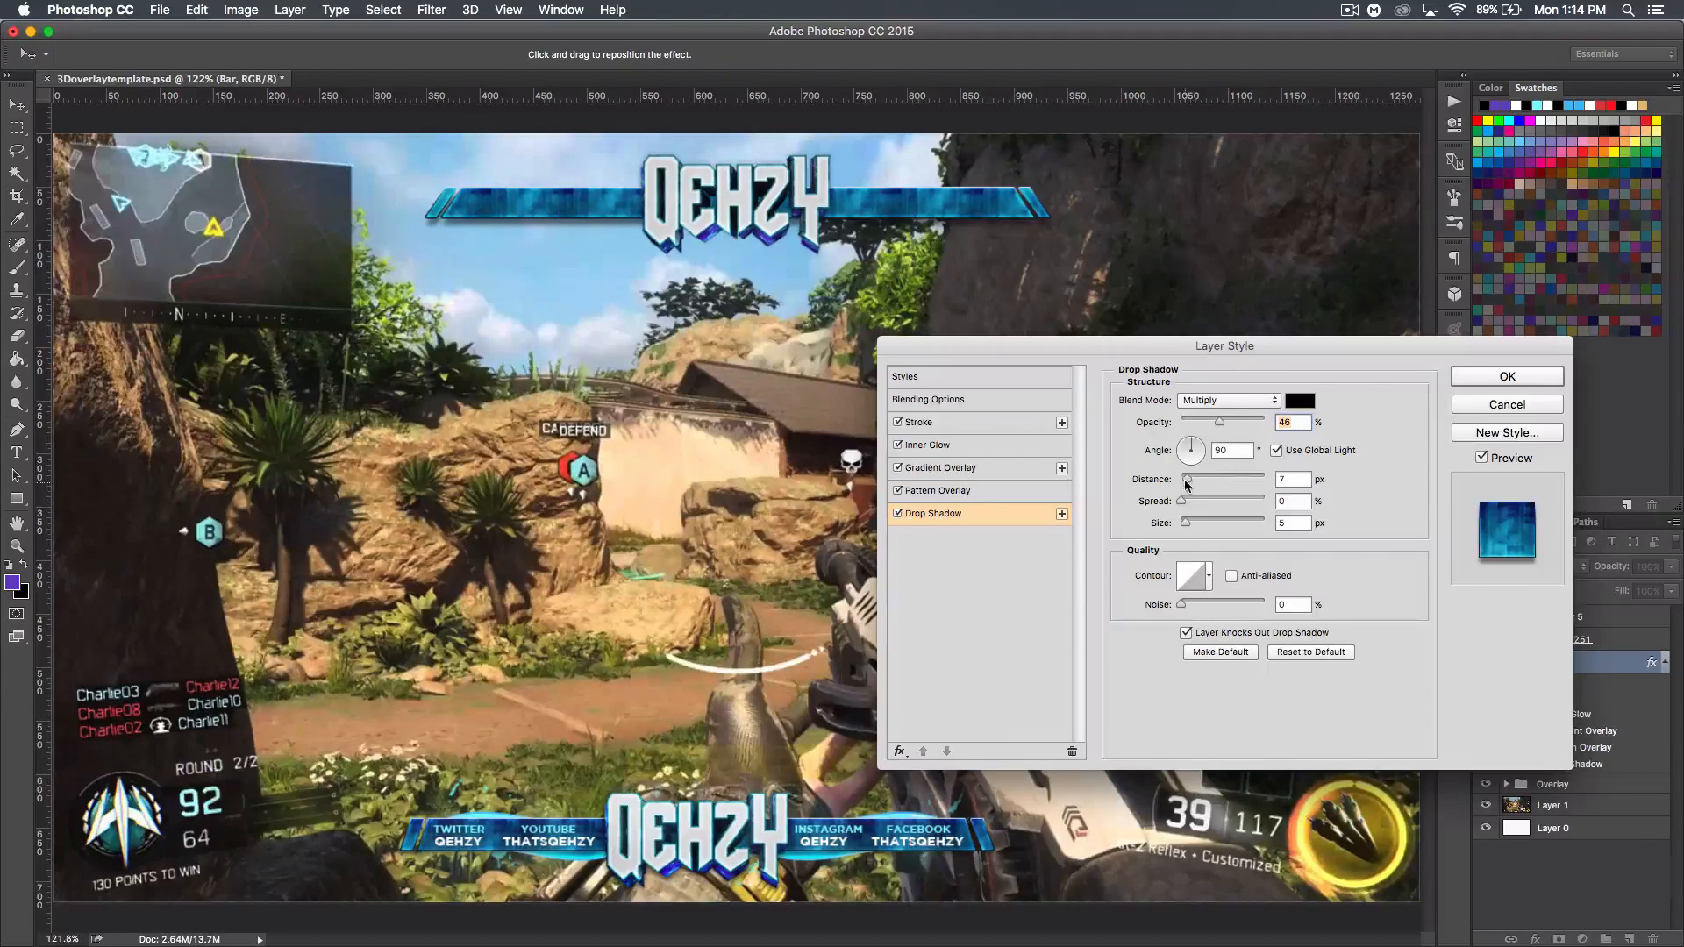
{"action": "left_click_drag", "start_coordinate": [1188, 482], "coordinate": [1182, 481]}
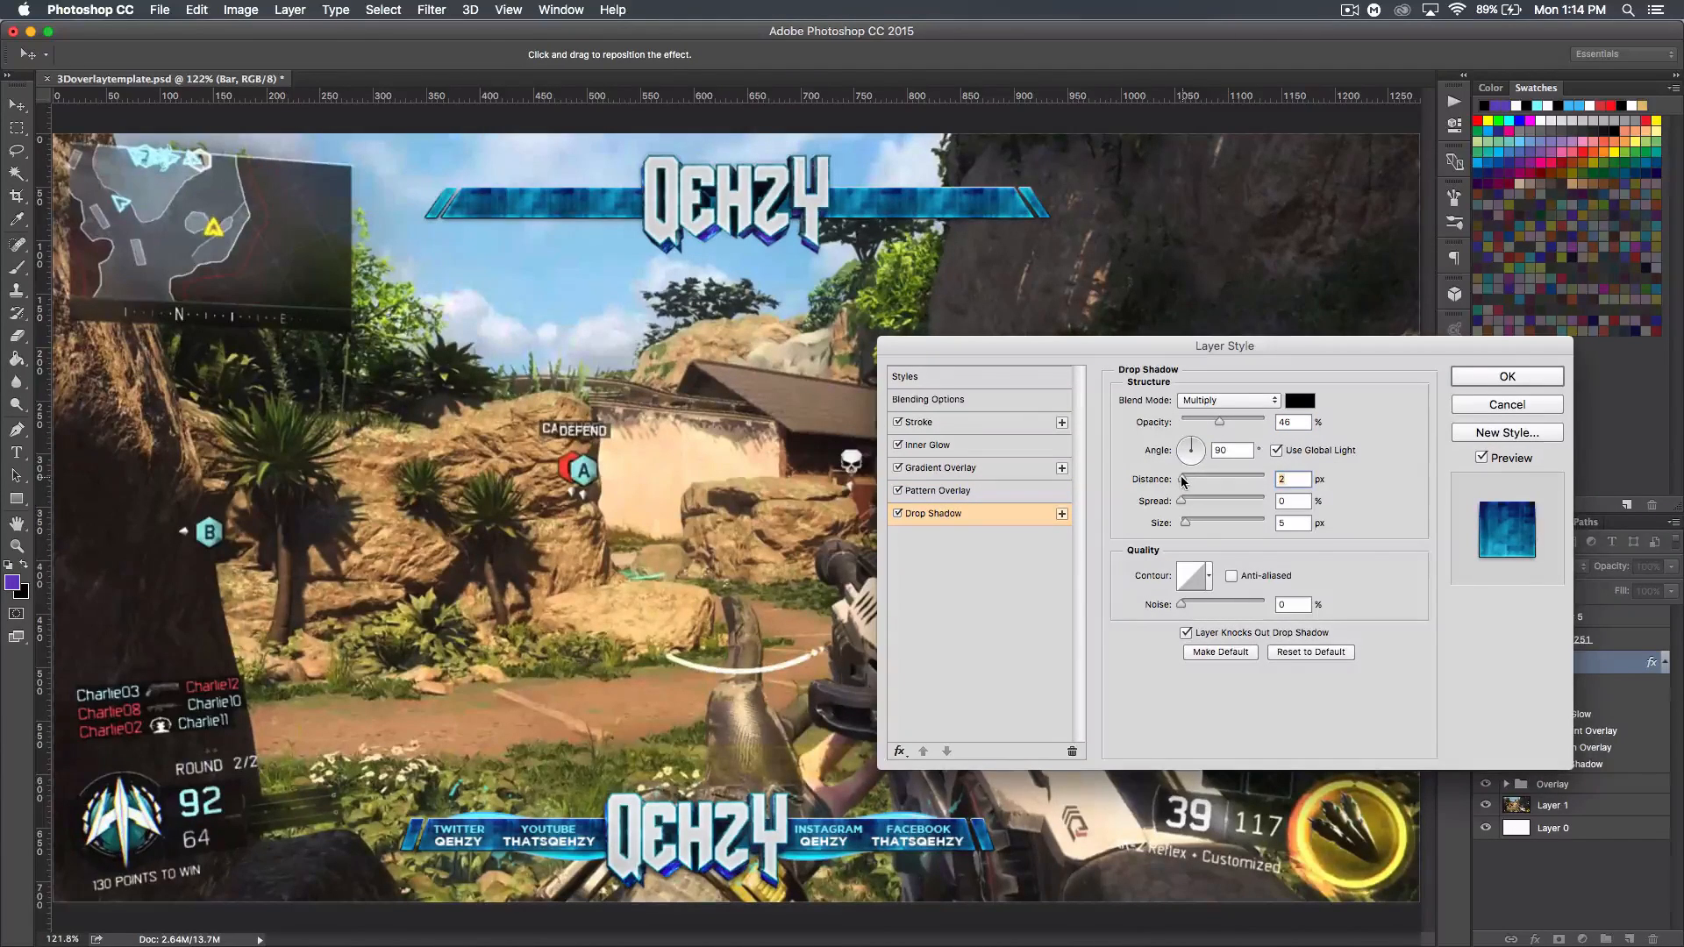
{"action": "left_click_drag", "start_coordinate": [1218, 425], "coordinate": [1204, 419]}
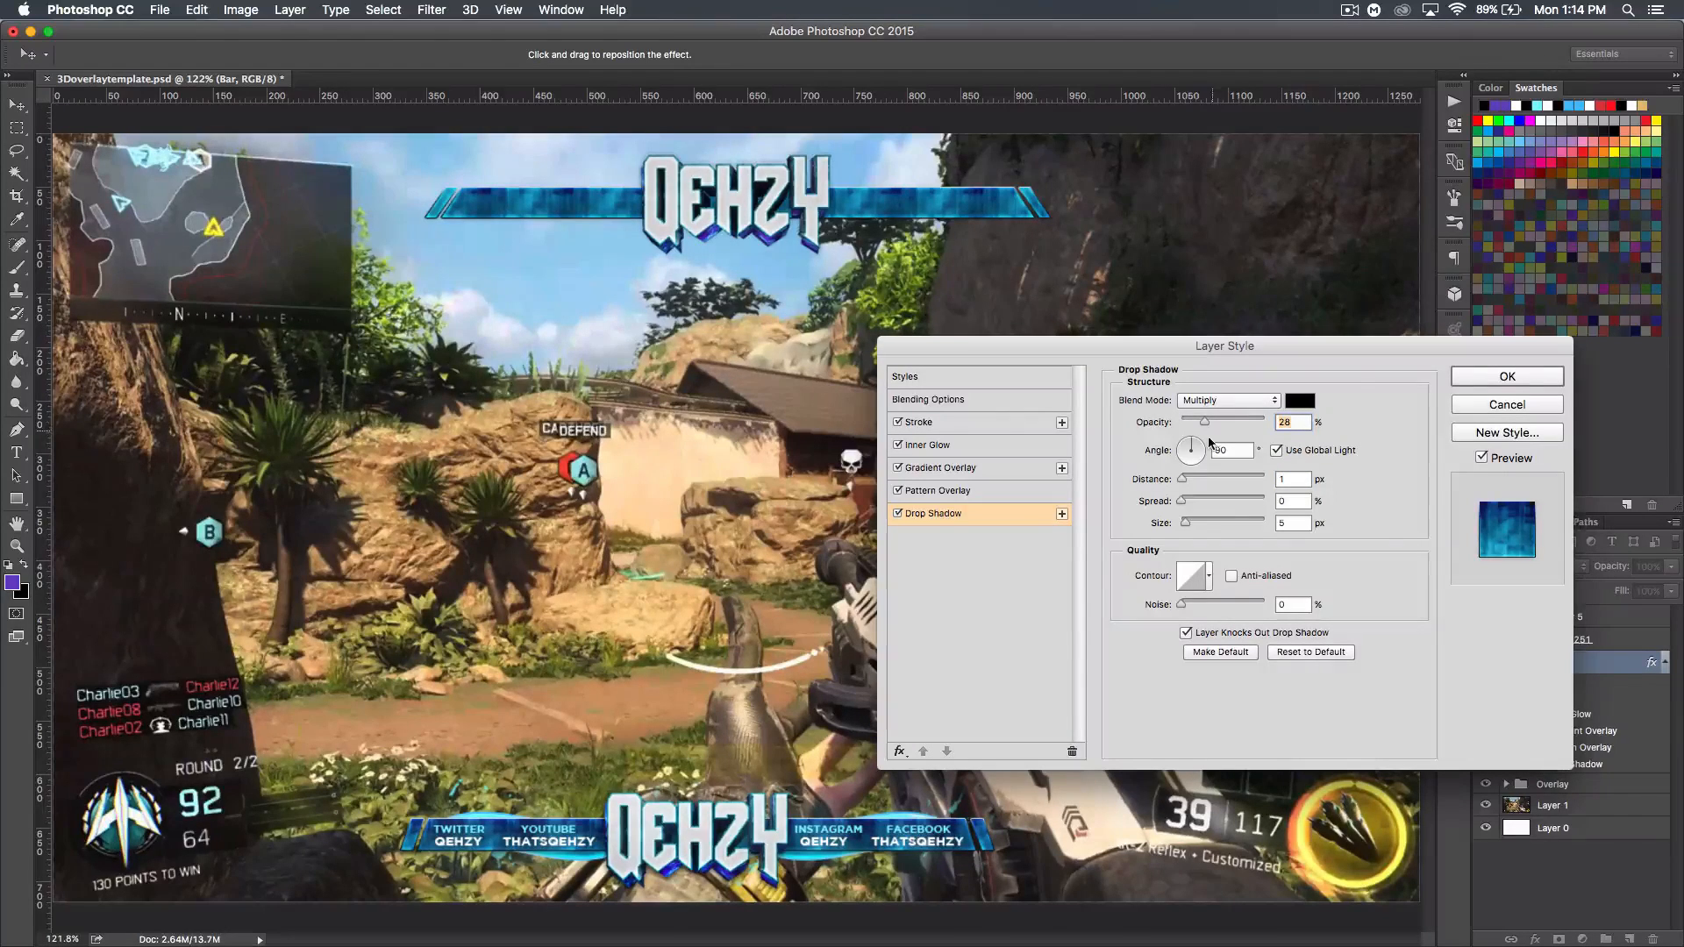
{"action": "left_click_drag", "start_coordinate": [1185, 482], "coordinate": [1189, 481]}
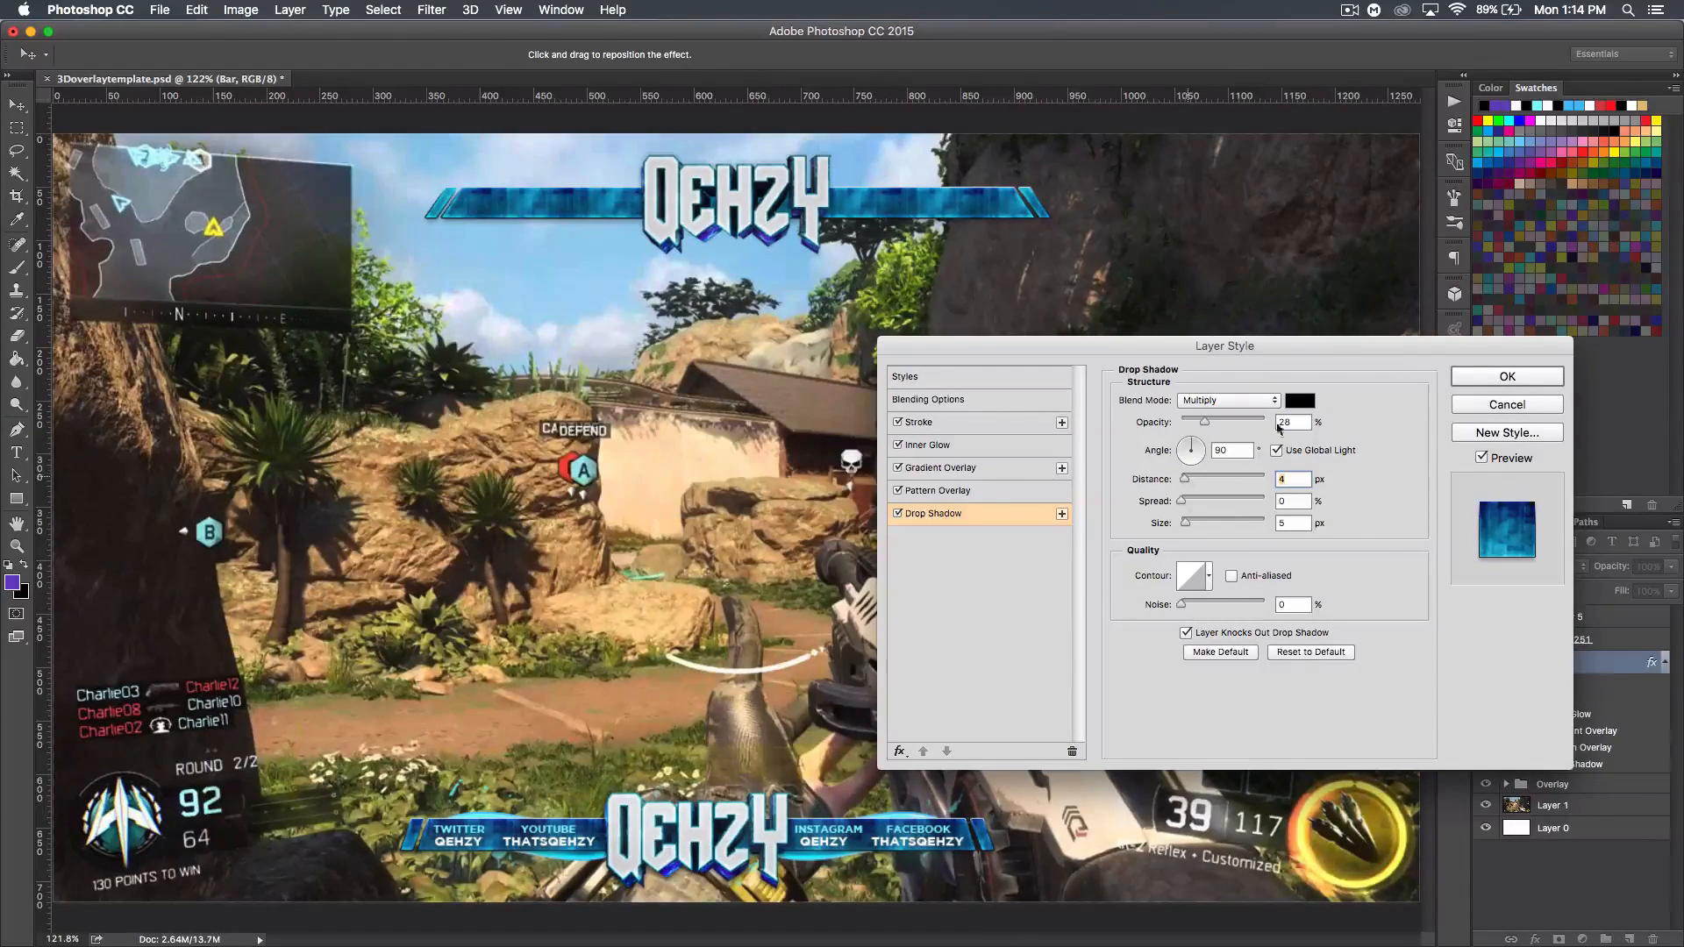
{"action": "left_click", "coordinate": [1508, 377]}
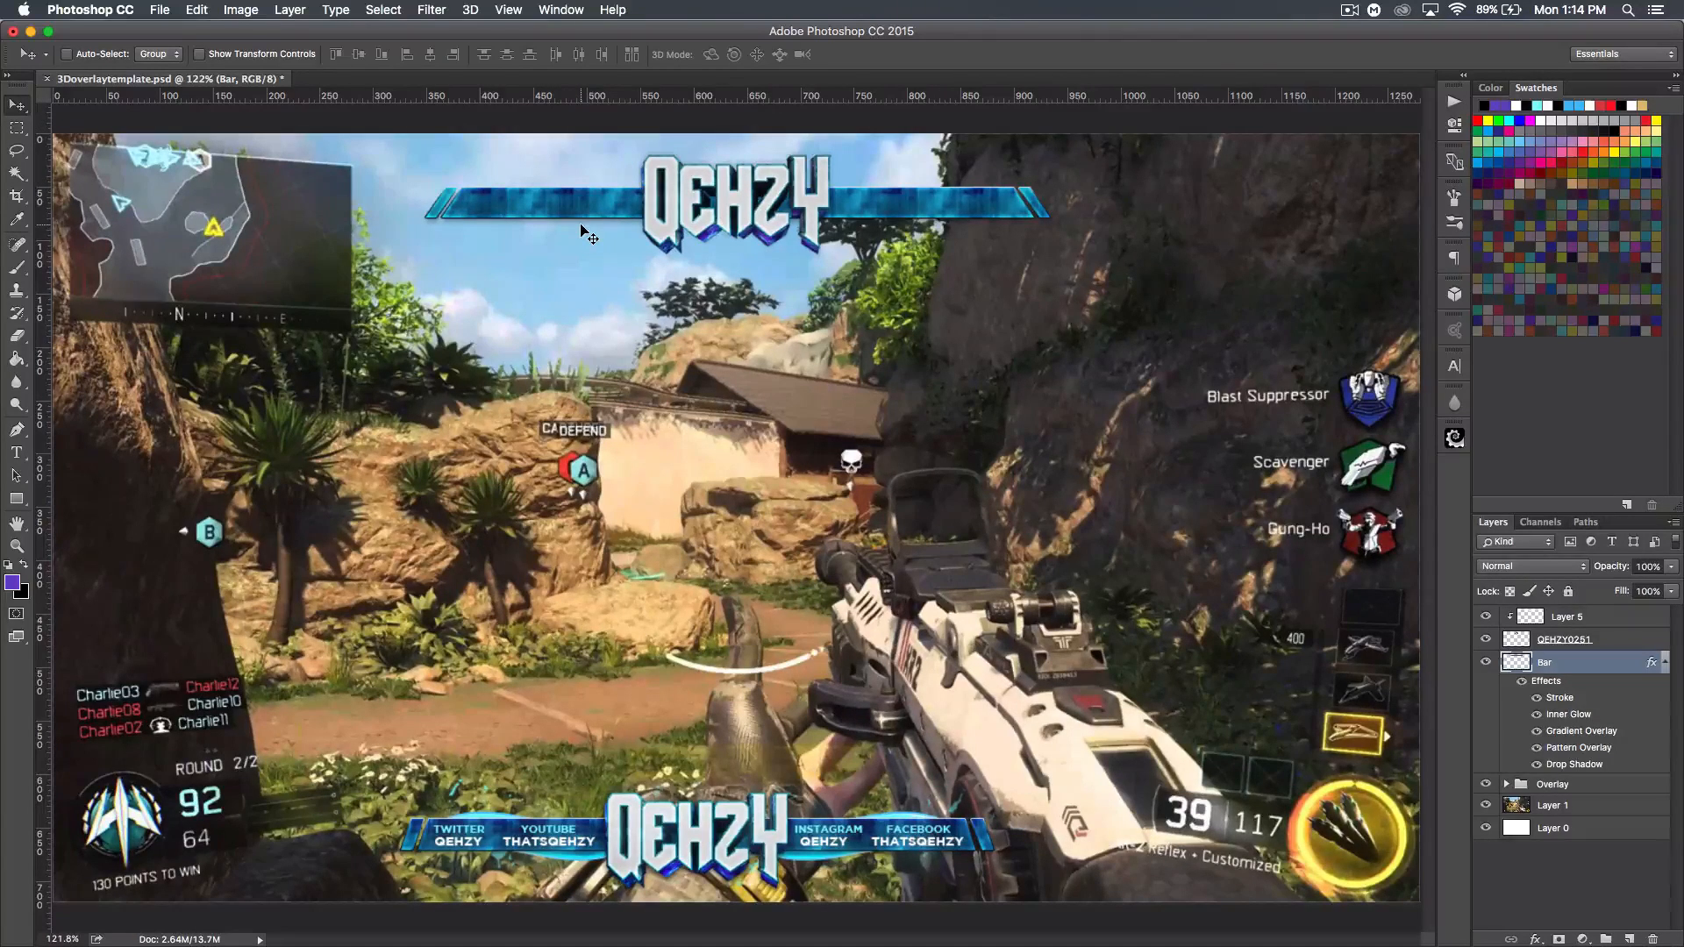
- Collapse the Bar layer's effects list and add a new empty layer between Bar and the Overlay group
{"action": "left_click", "coordinate": [1666, 664]}
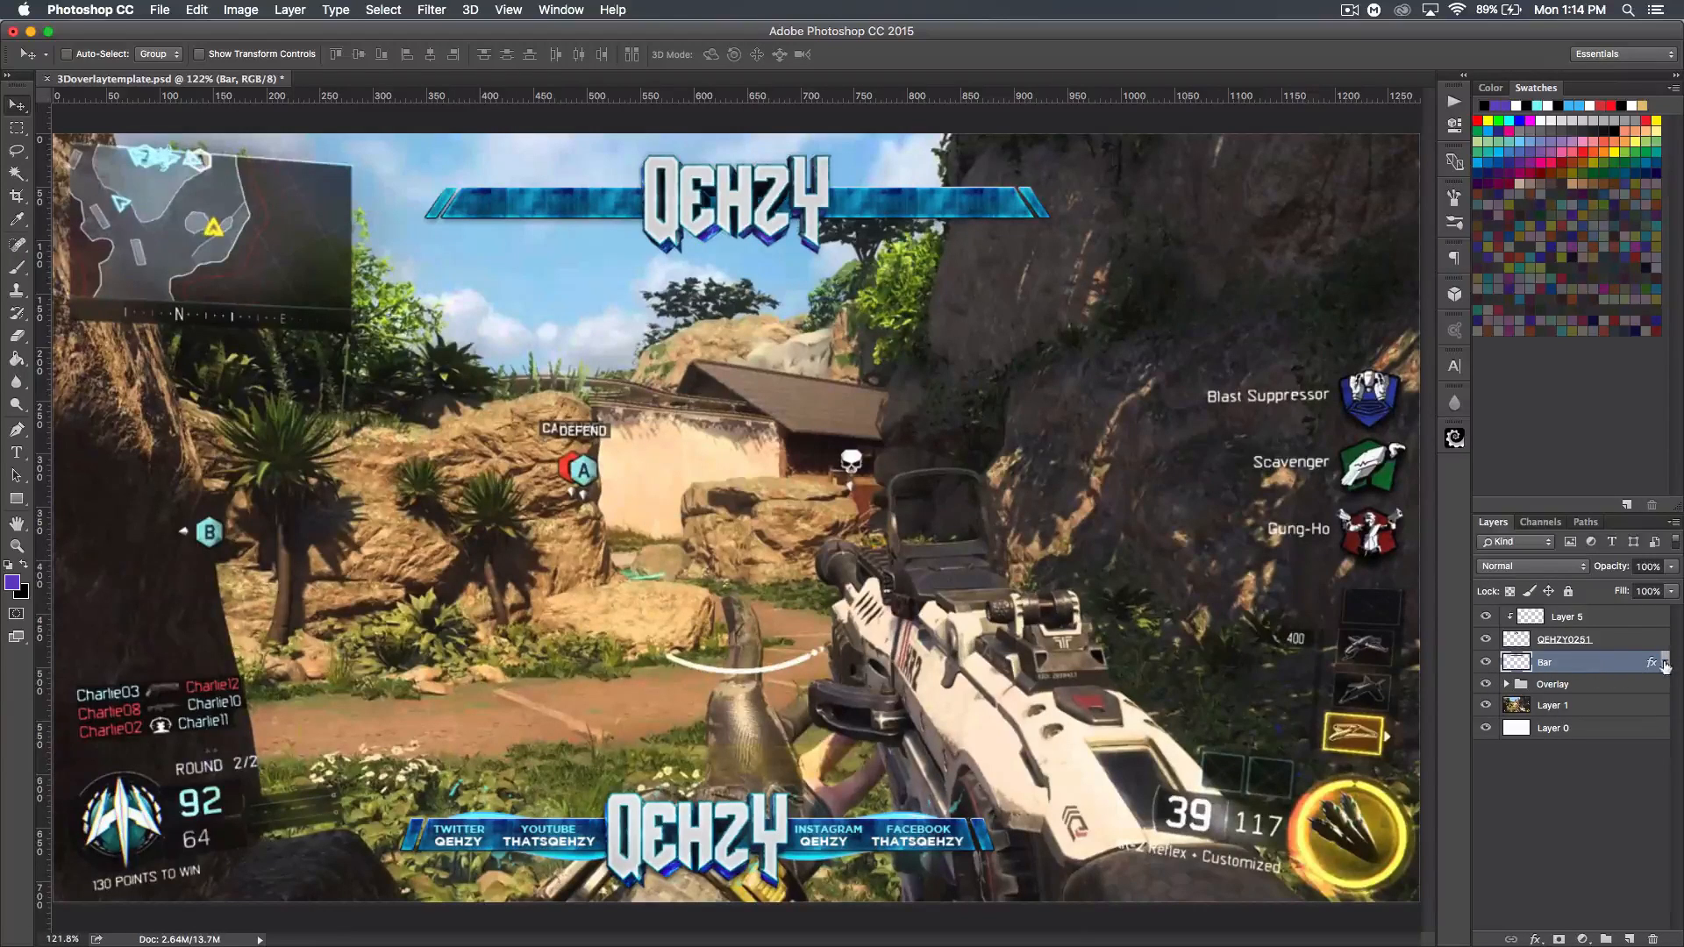
{"action": "left_click", "coordinate": [1586, 683]}
{"action": "left_click", "coordinate": [1629, 940]}
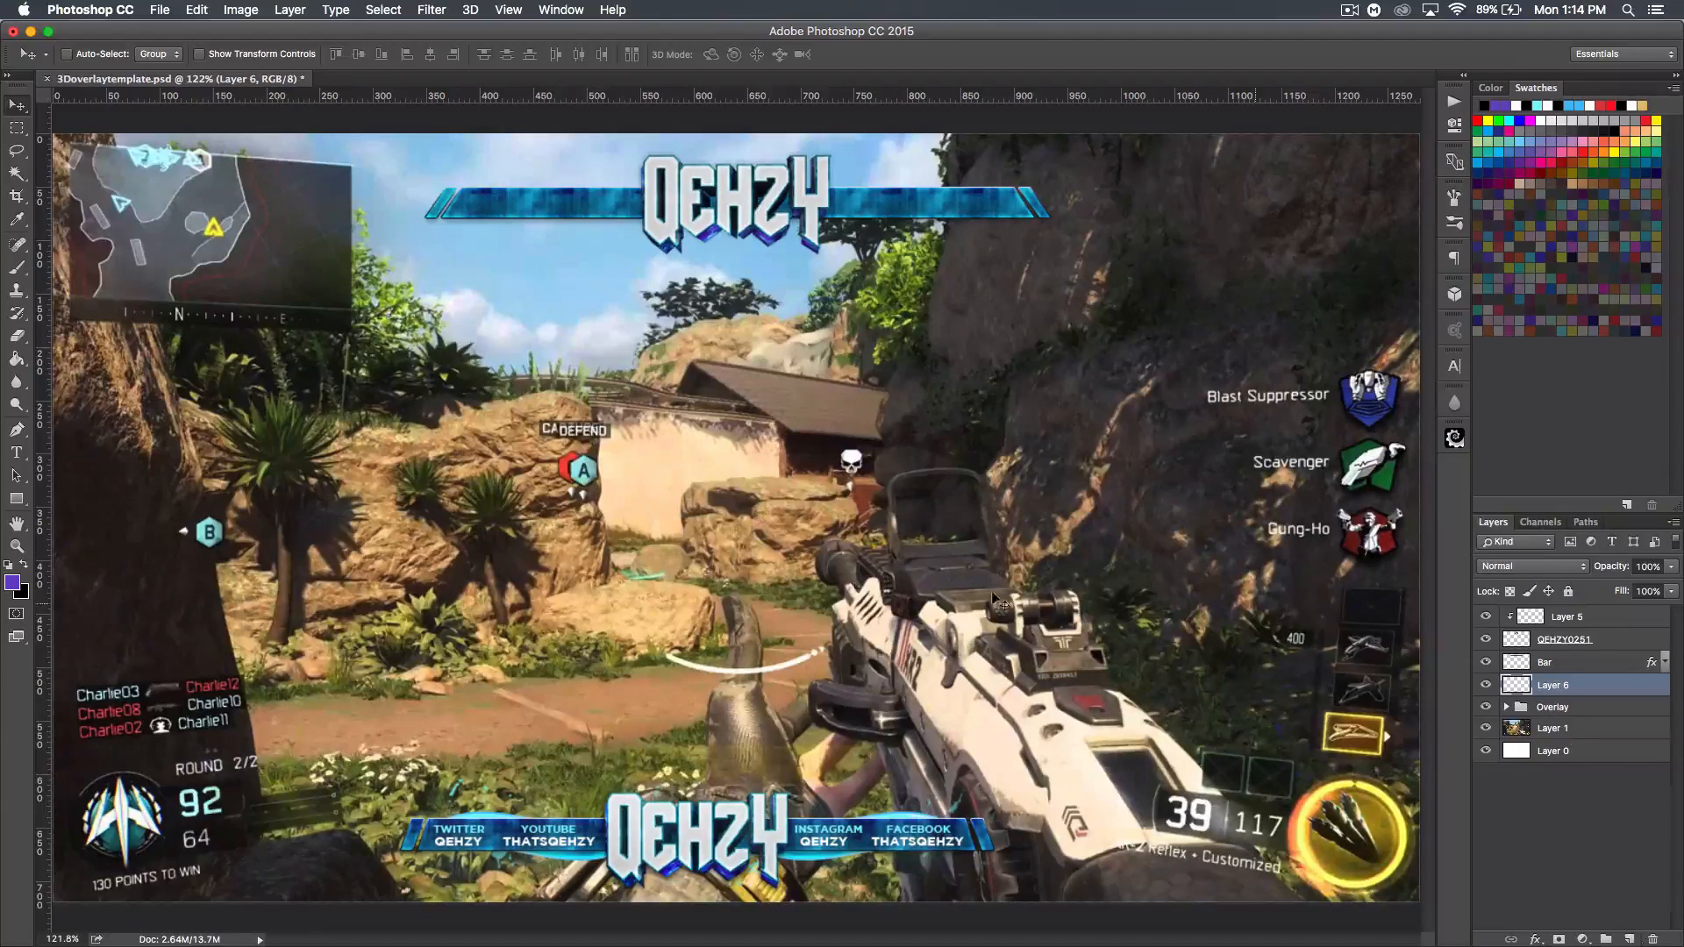
- Set the foreground color to a fully saturated bright cyan
{"action": "left_click", "coordinate": [12, 584]}
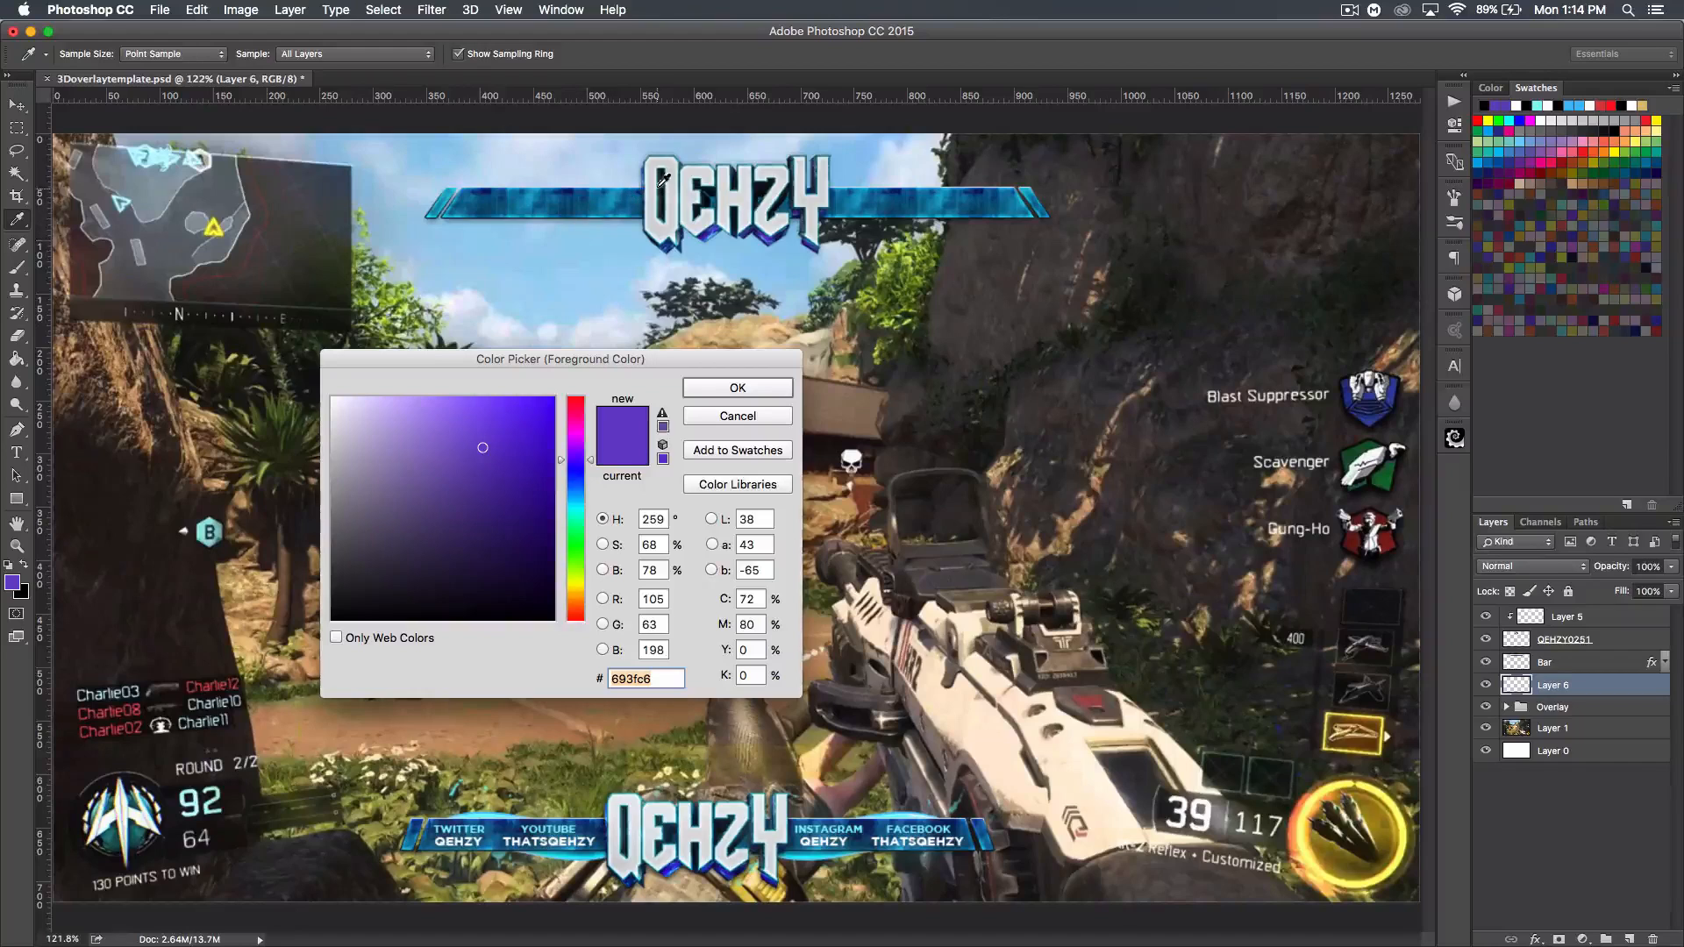
{"action": "left_click_drag", "start_coordinate": [580, 496], "coordinate": [577, 502]}
{"action": "left_click_drag", "start_coordinate": [511, 413], "coordinate": [694, 336]}
{"action": "left_click", "coordinate": [715, 391]}
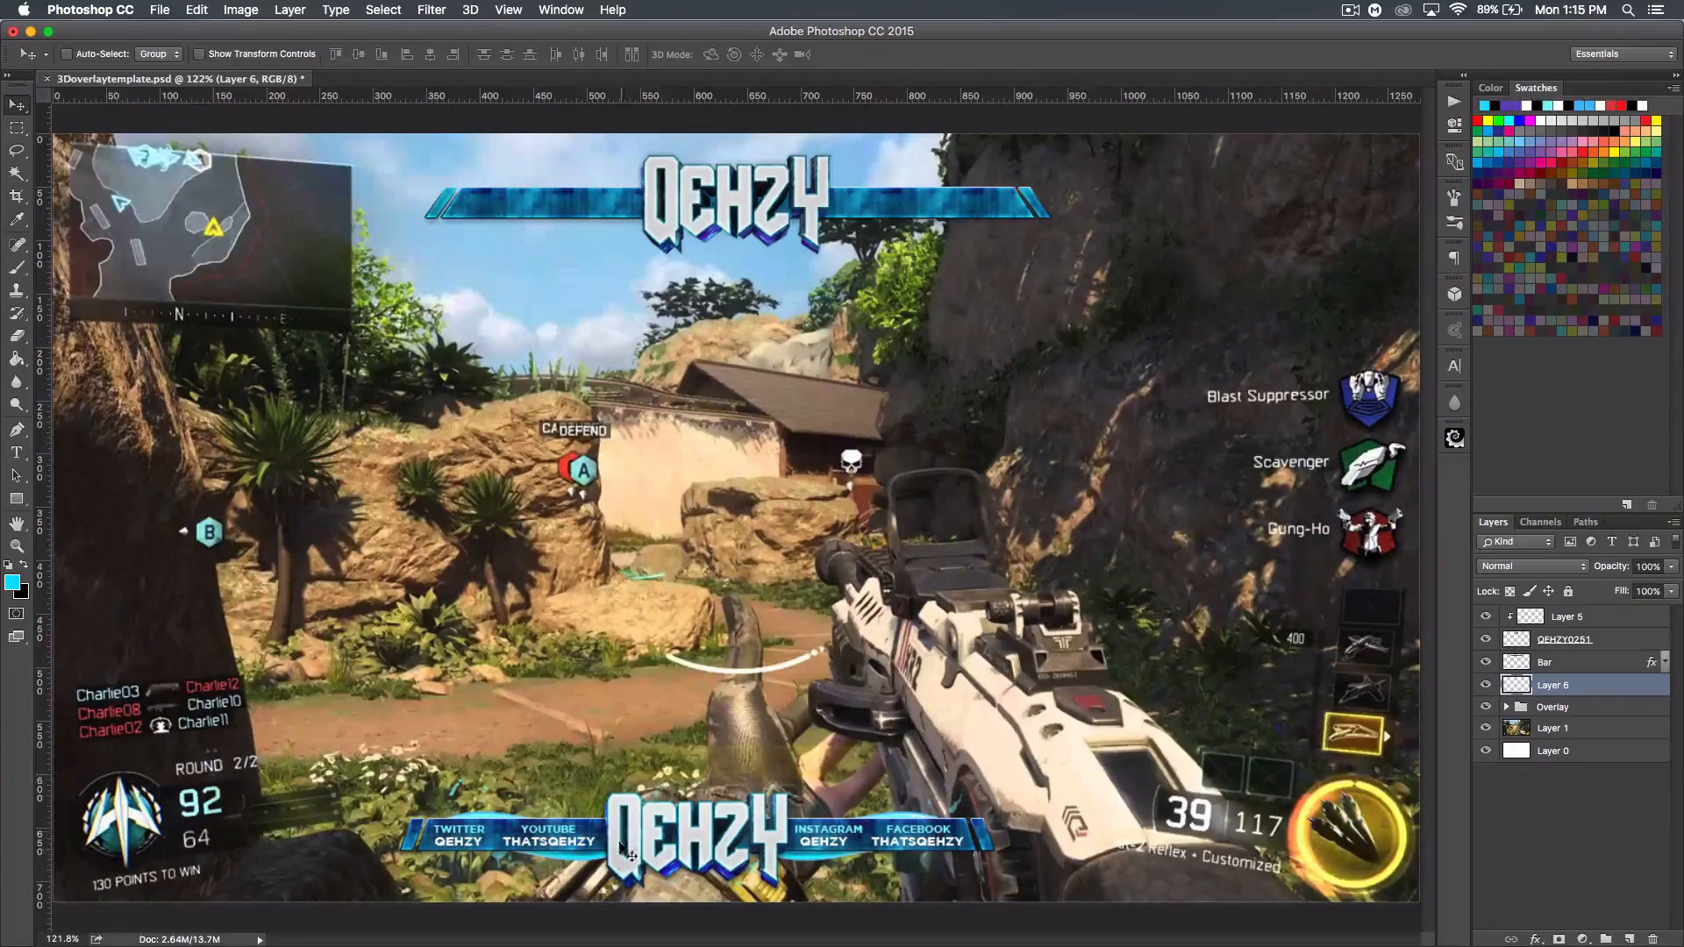
- Draw a cyan wavy flag custom shape, about 171 × 41 px, behind the half of the bar before the QEHZY text
{"action": "left_click", "coordinate": [17, 499]}
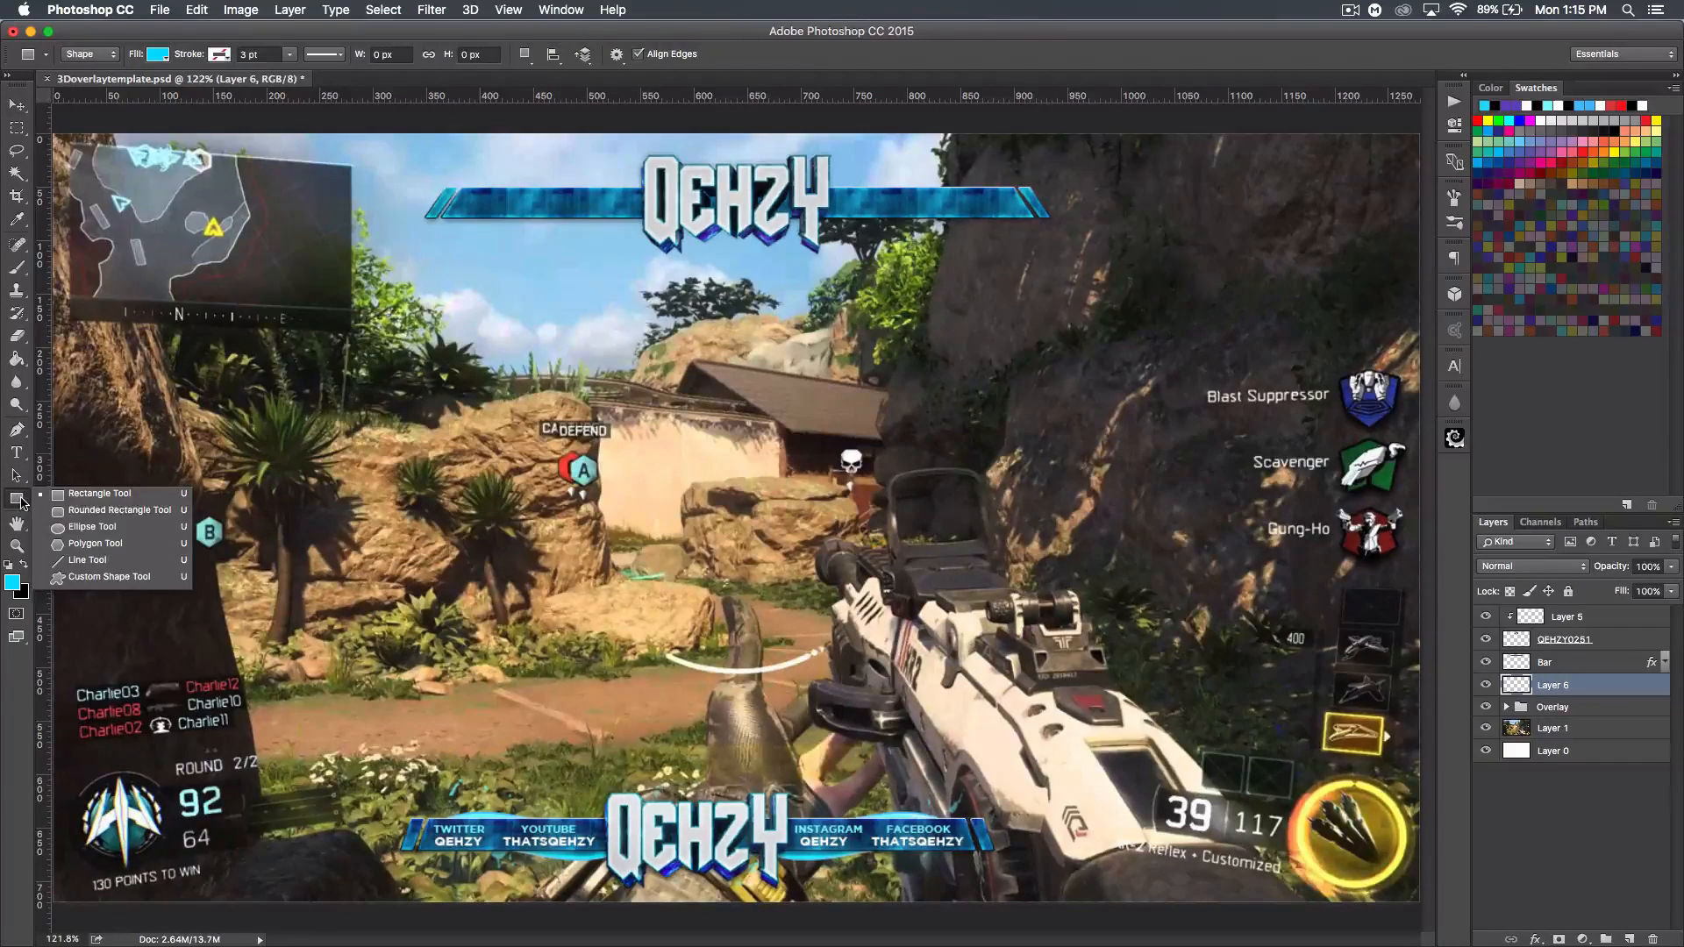
{"action": "left_click", "coordinate": [110, 579]}
{"action": "left_click", "coordinate": [690, 53]}
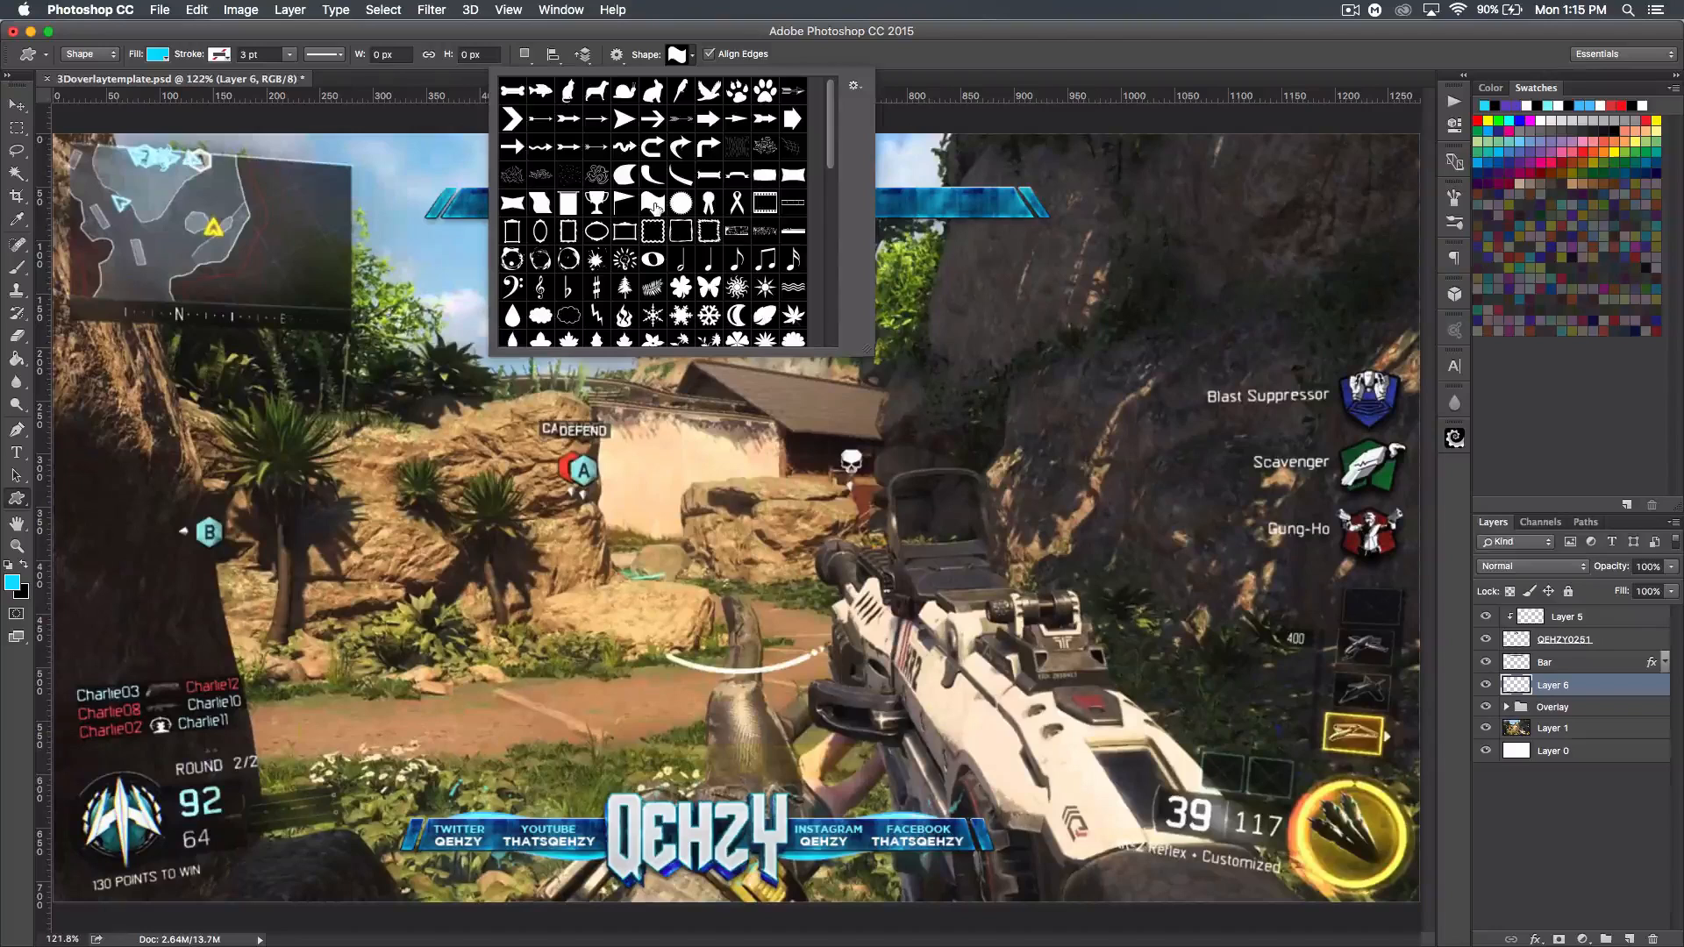
{"action": "left_click", "coordinate": [1065, 29]}
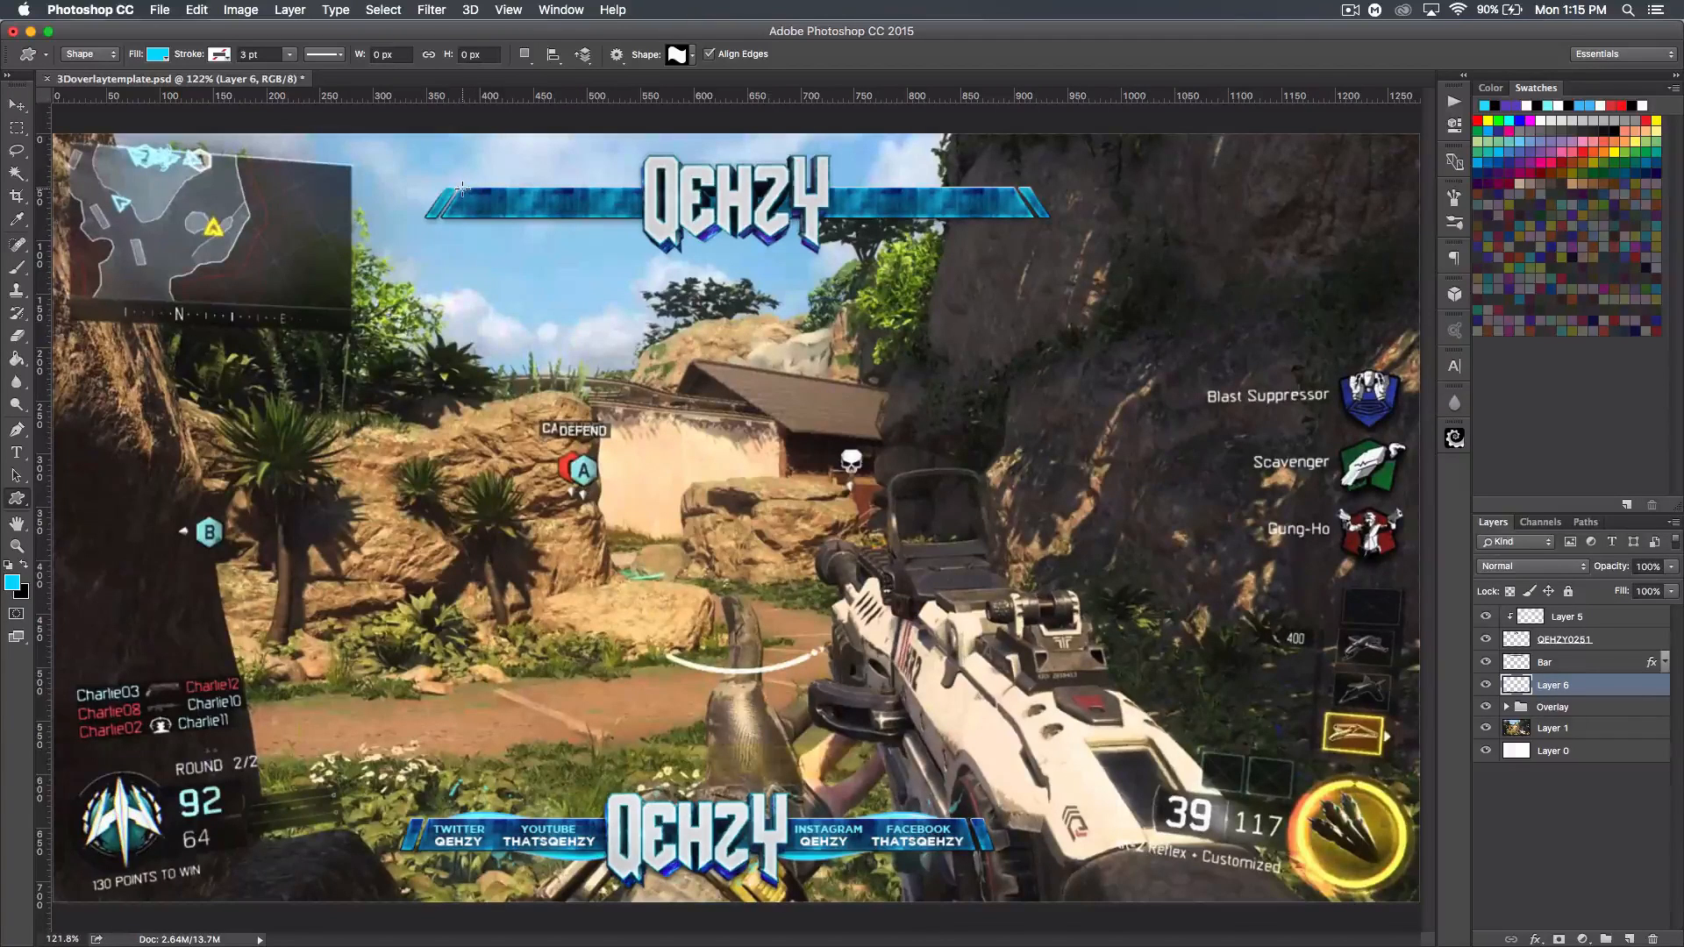
{"action": "left_click_drag", "start_coordinate": [462, 180], "coordinate": [644, 221]}
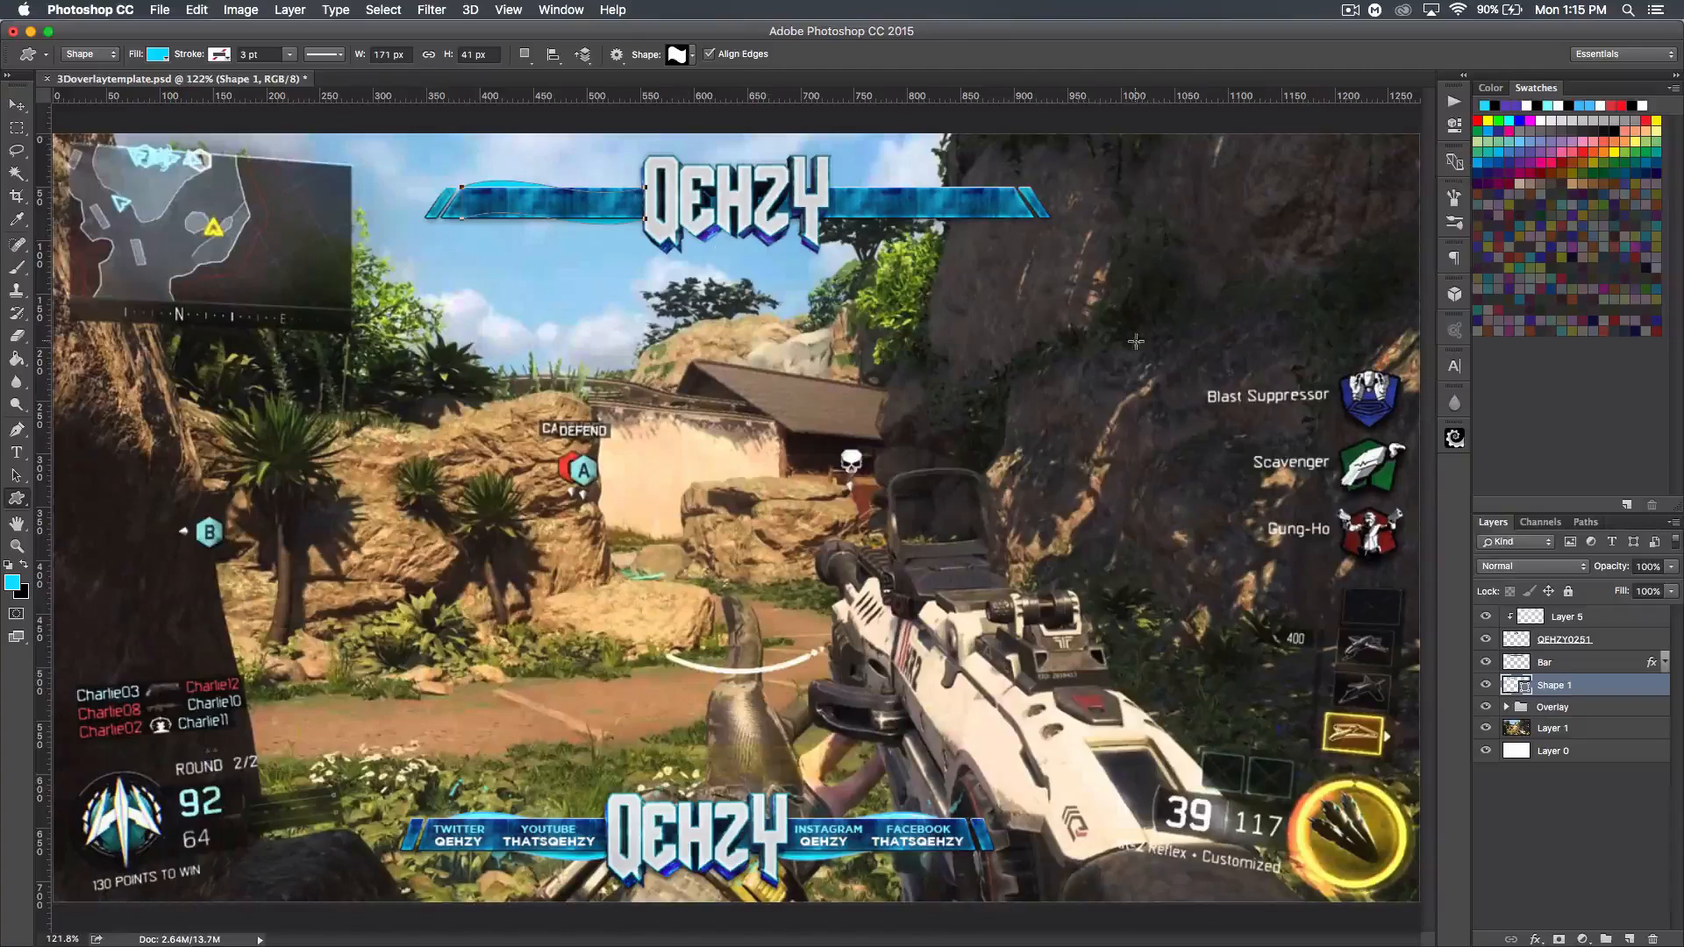
- Rasterize the flag shape, delete the part around the bar's lower outer end, and deselect
{"action": "right_click", "coordinate": [1605, 684]}
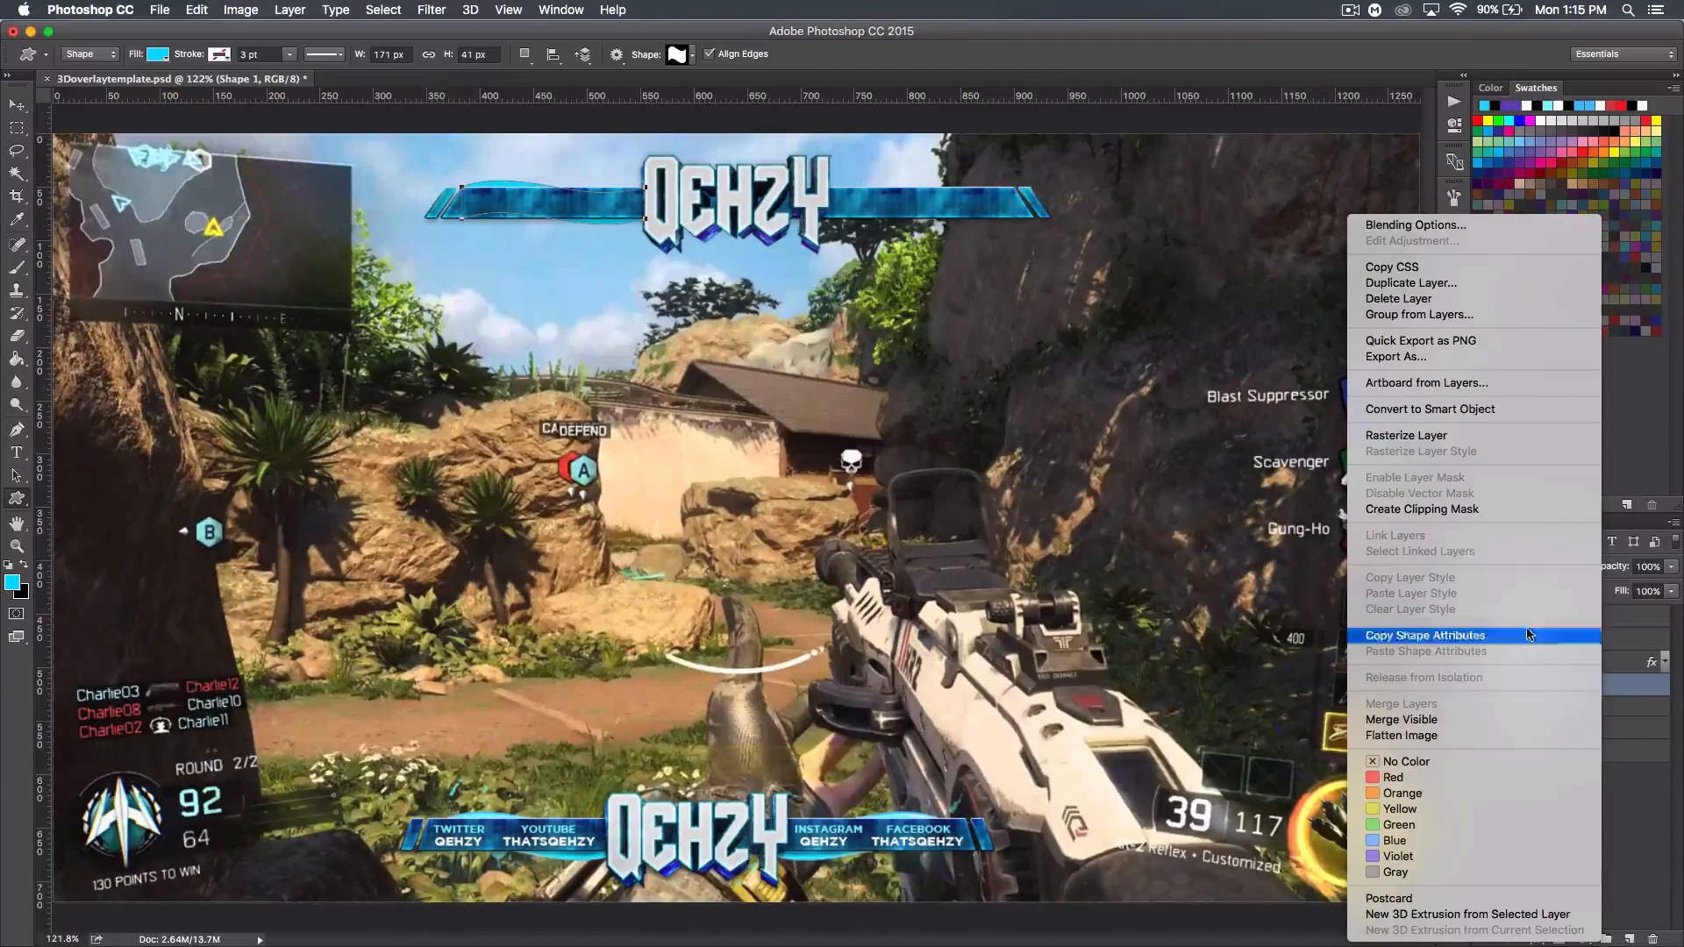
{"action": "left_click", "coordinate": [1403, 436]}
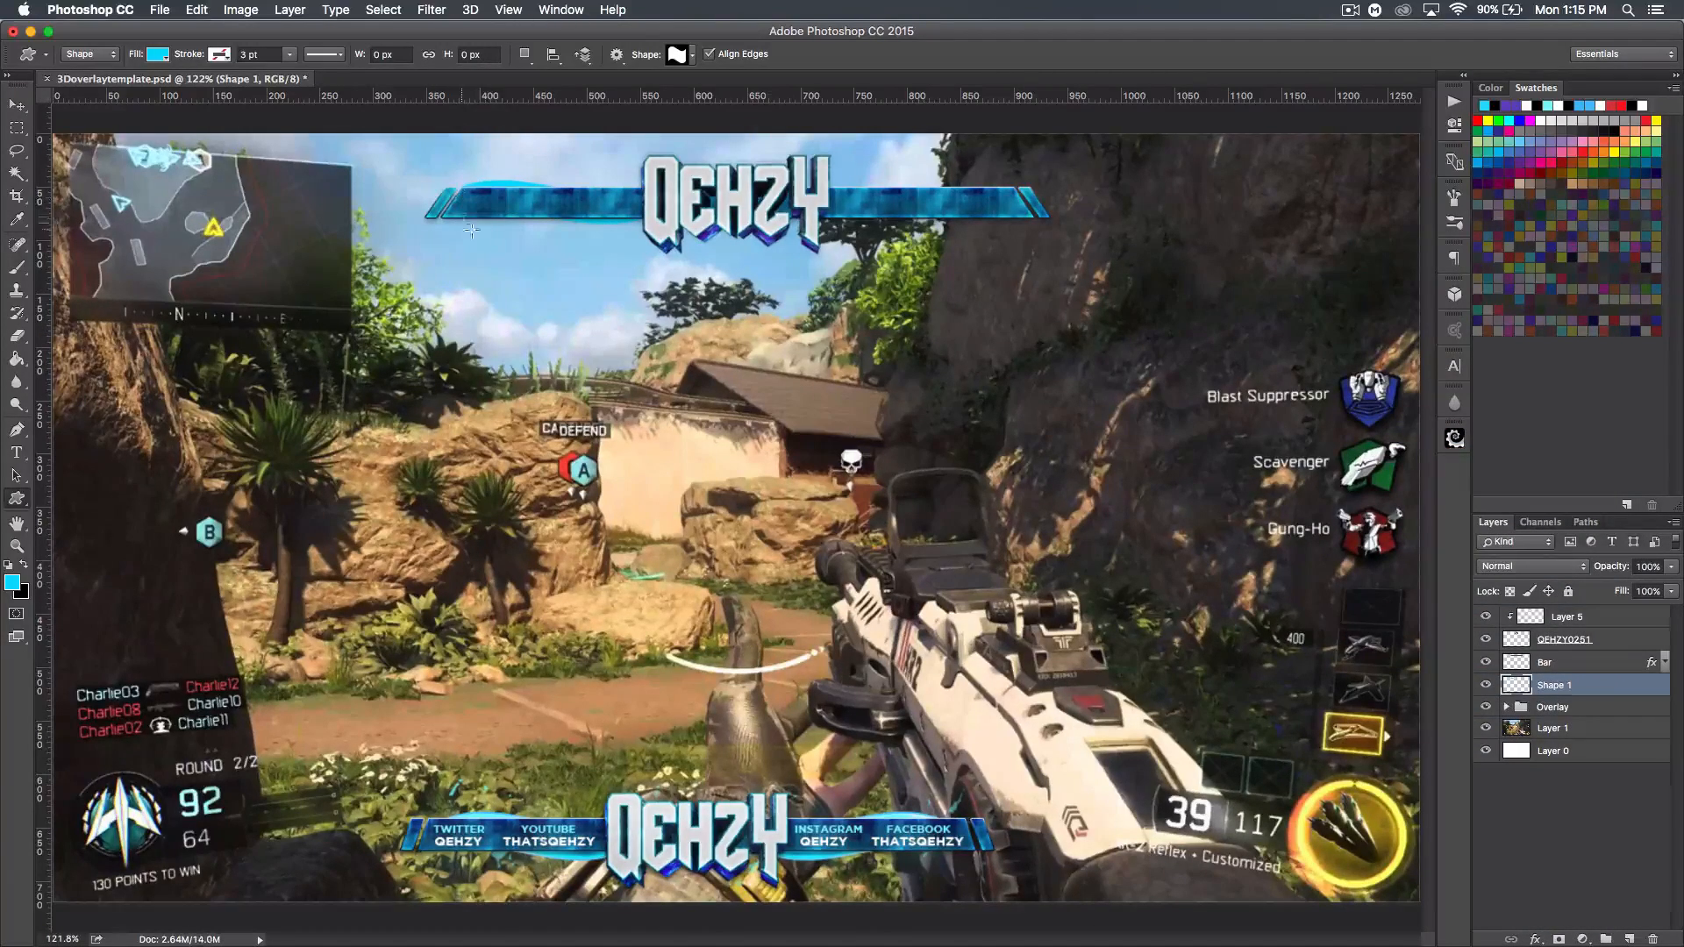
{"action": "left_click", "coordinate": [17, 128]}
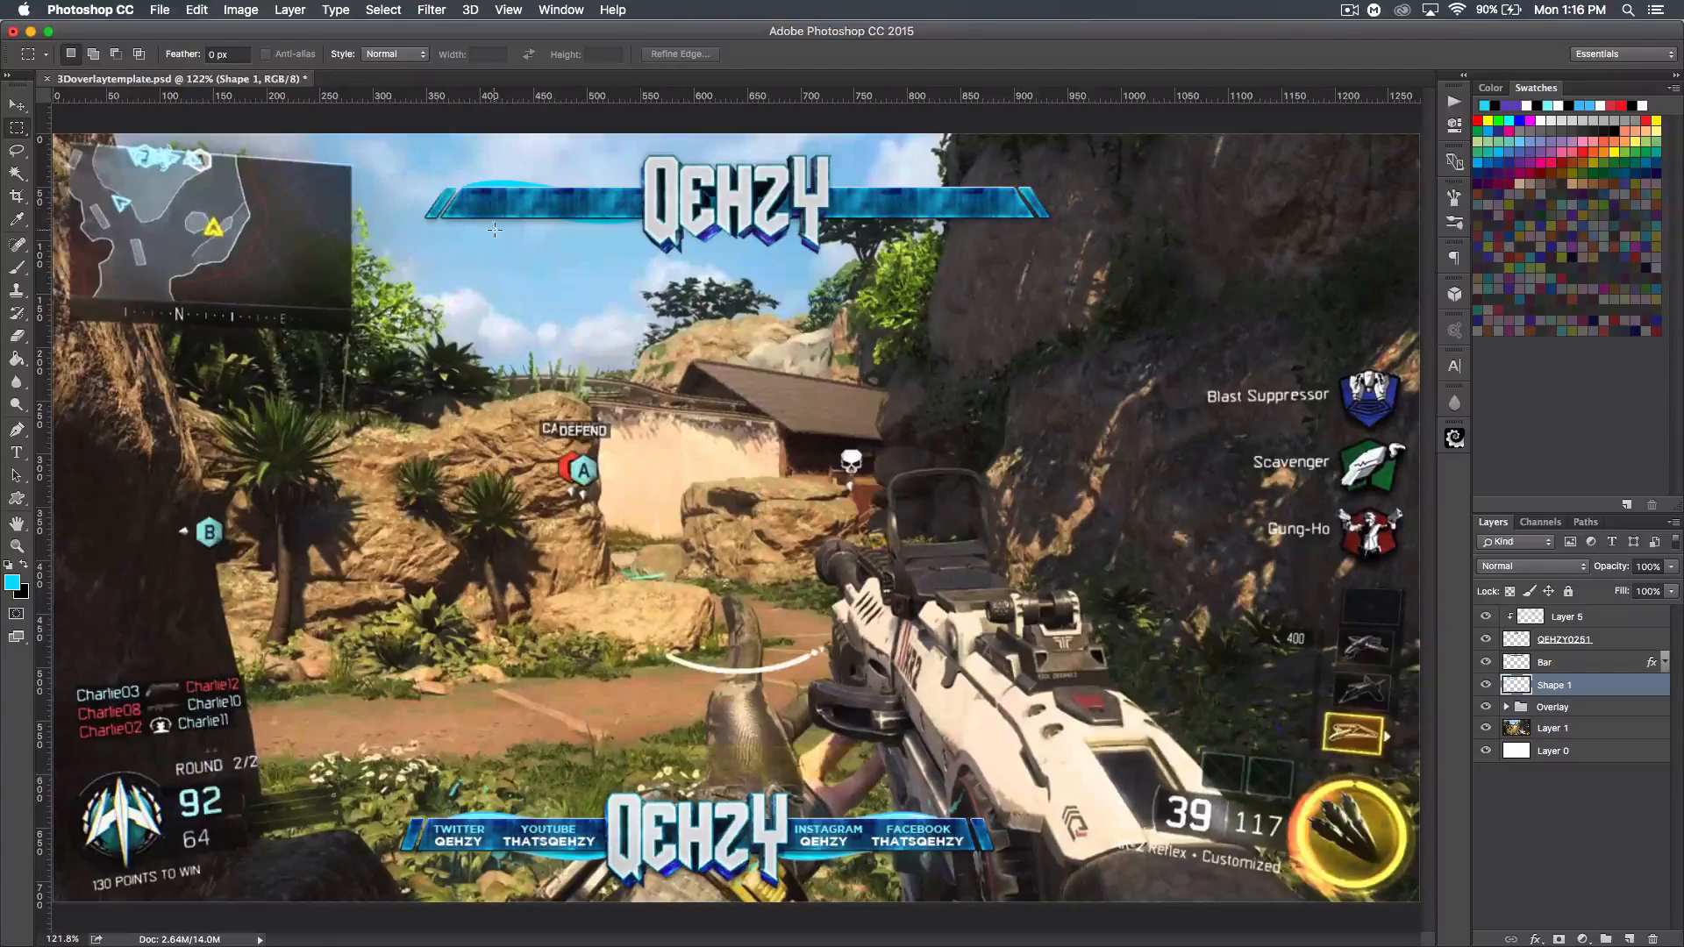
{"action": "left_click_drag", "start_coordinate": [501, 228], "coordinate": [419, 208]}
{"action": "key", "text": "BackSpace"}
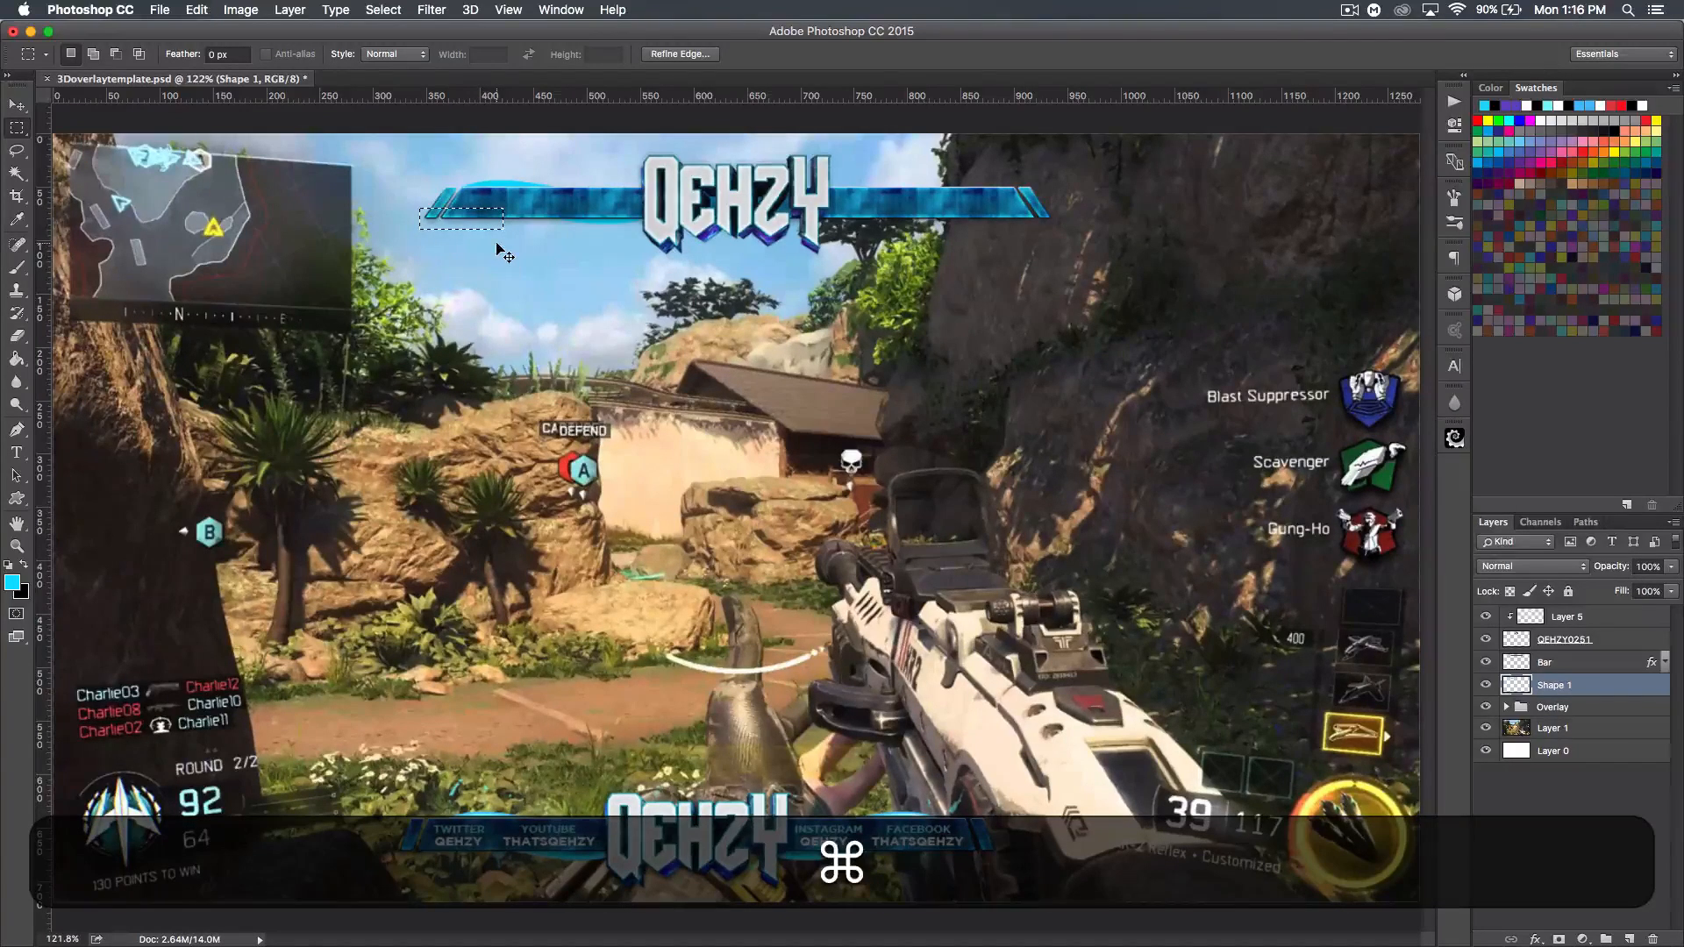
{"action": "key", "text": "super+d"}
{"action": "left_click", "coordinate": [16, 106]}
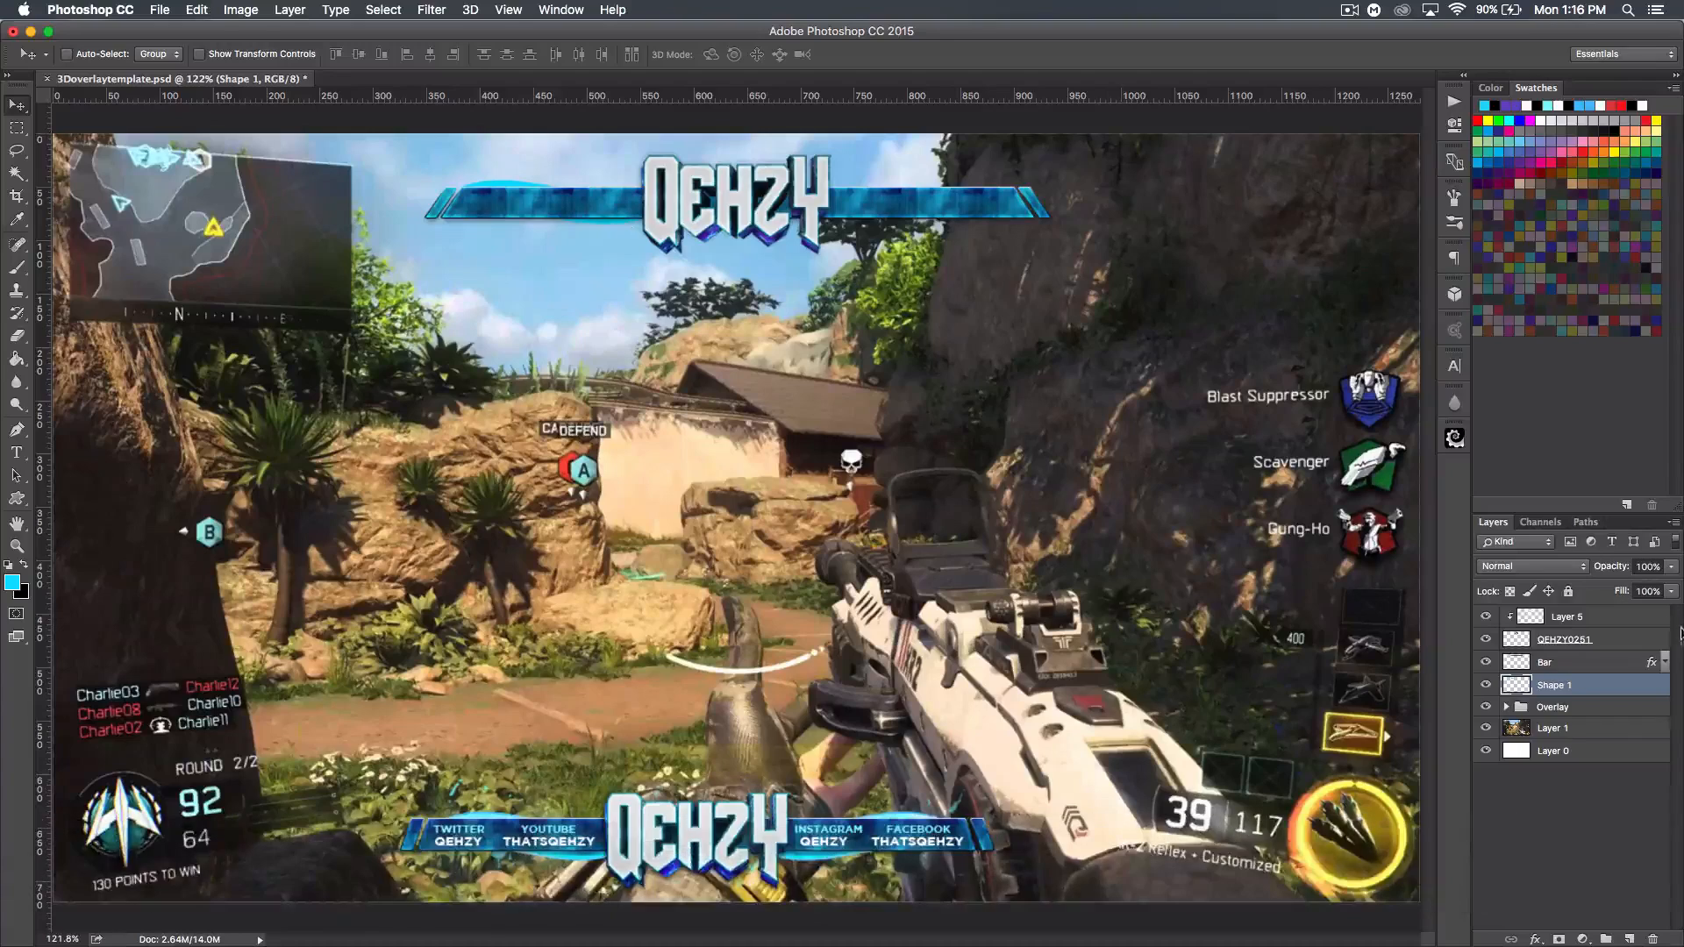
- Duplicate the flag shape, flip the copy horizontally, and place it behind the opposite half of the bar
{"action": "key", "text": "super+j"}
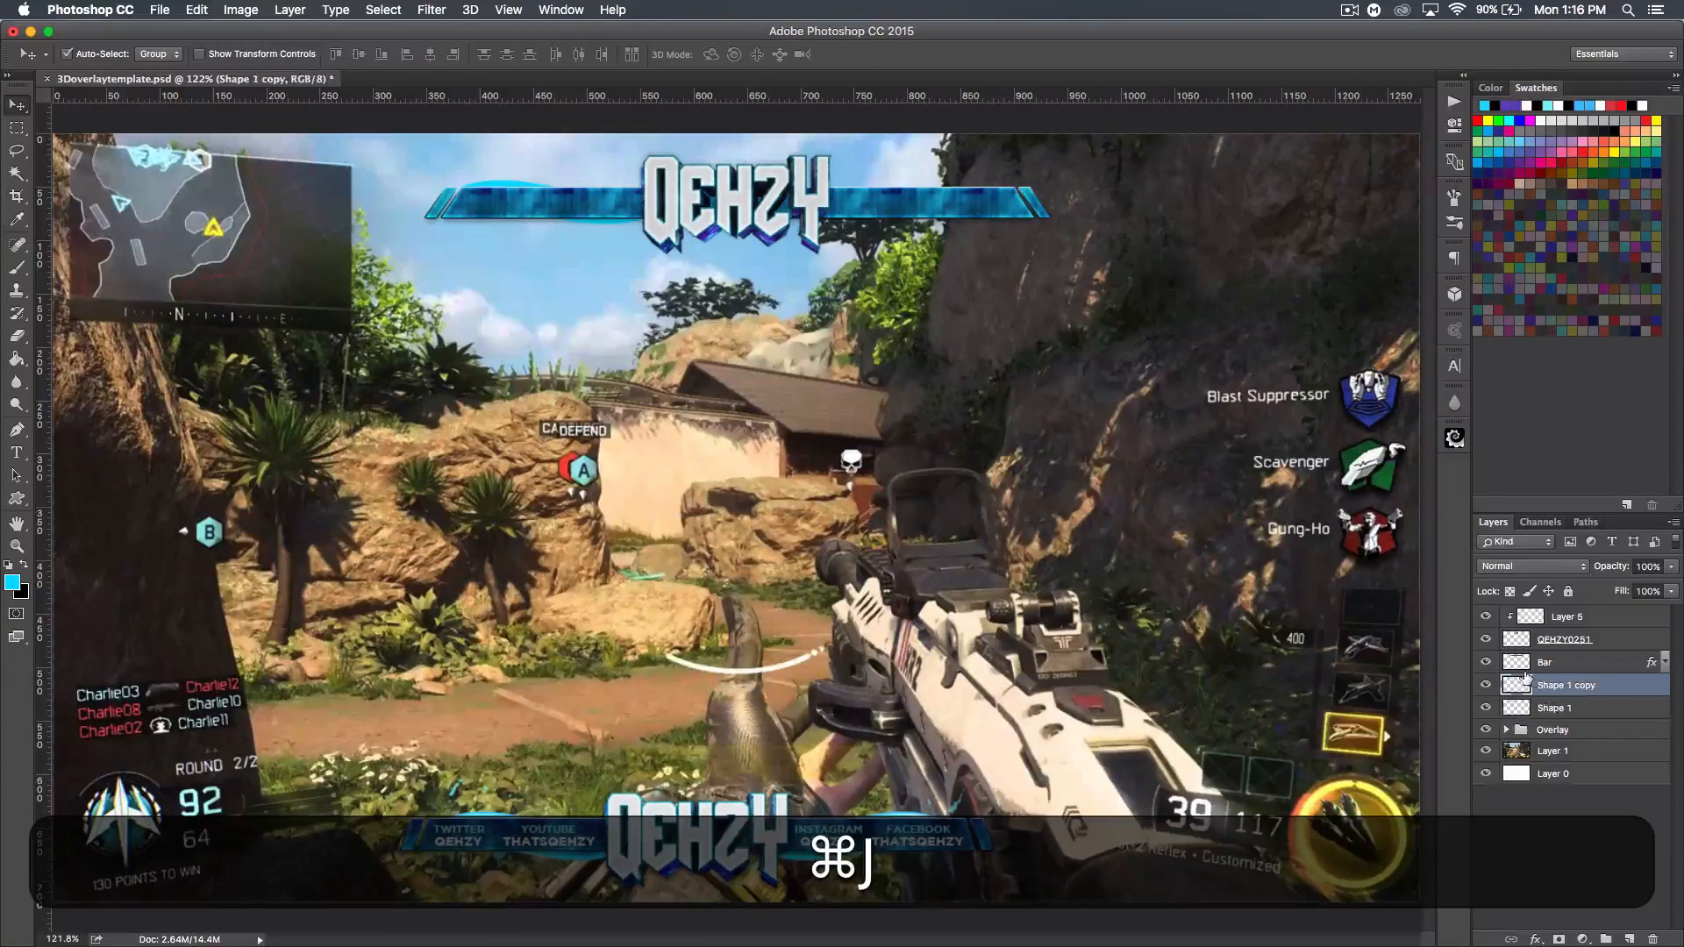
{"action": "key", "text": "super+t"}
{"action": "right_click", "coordinate": [565, 211]}
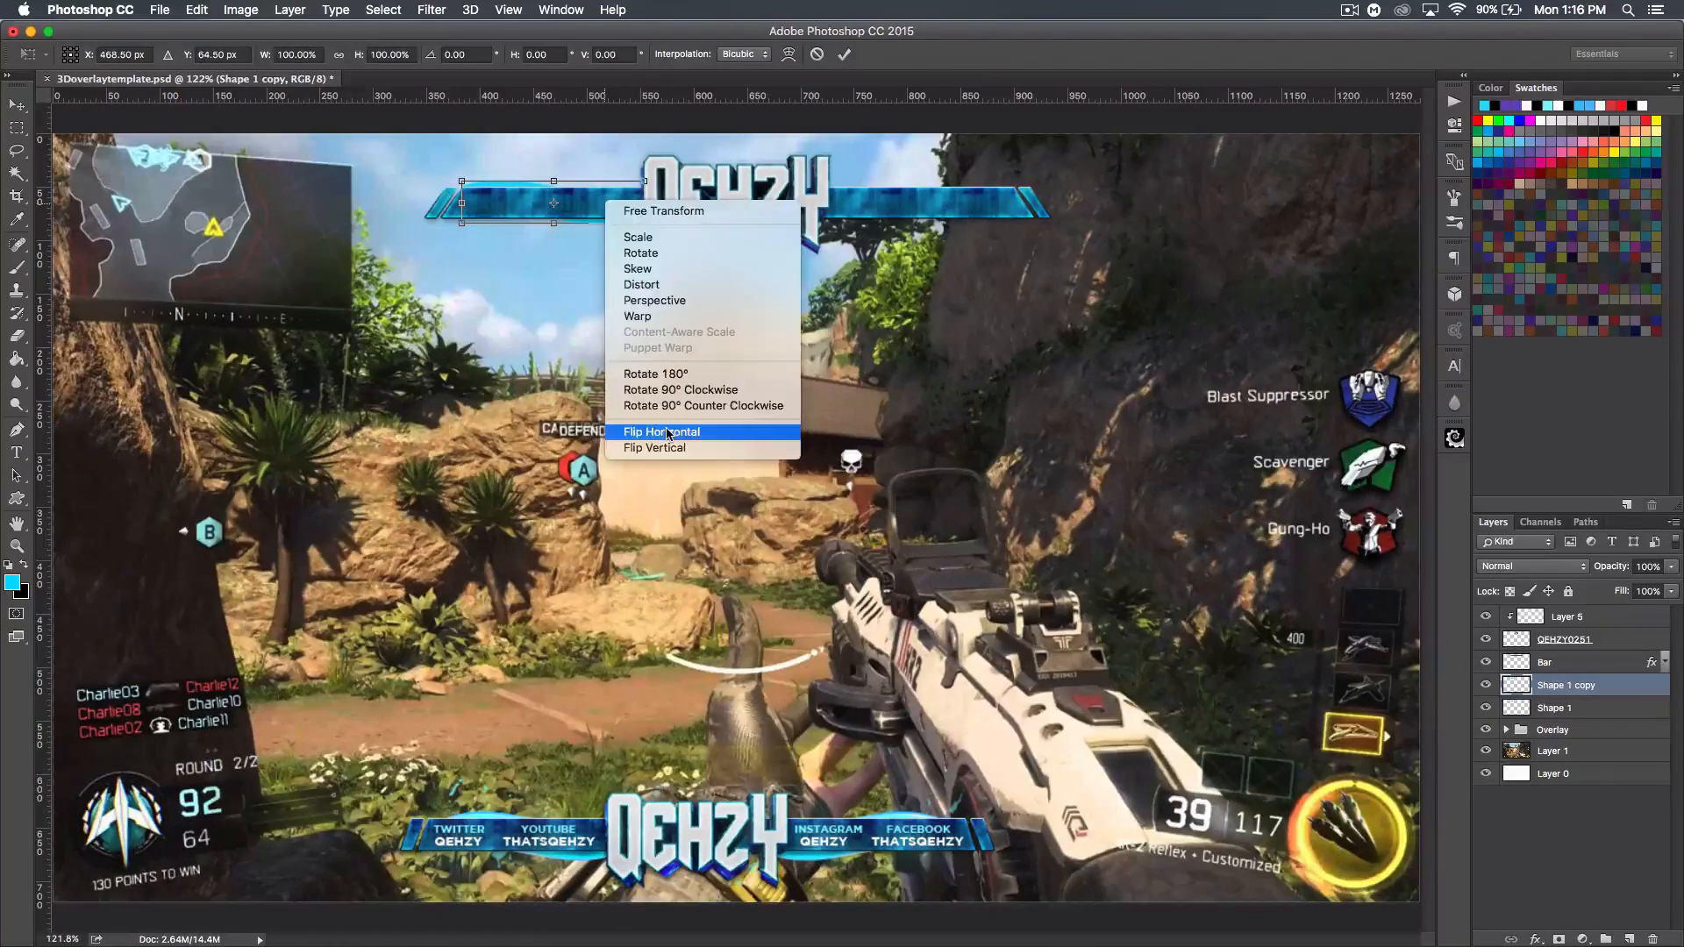
{"action": "left_click", "coordinate": [673, 436]}
{"action": "key", "text": "Return"}
{"action": "left_click_drag", "start_coordinate": [561, 206], "coordinate": [892, 227], "text": "shift"}
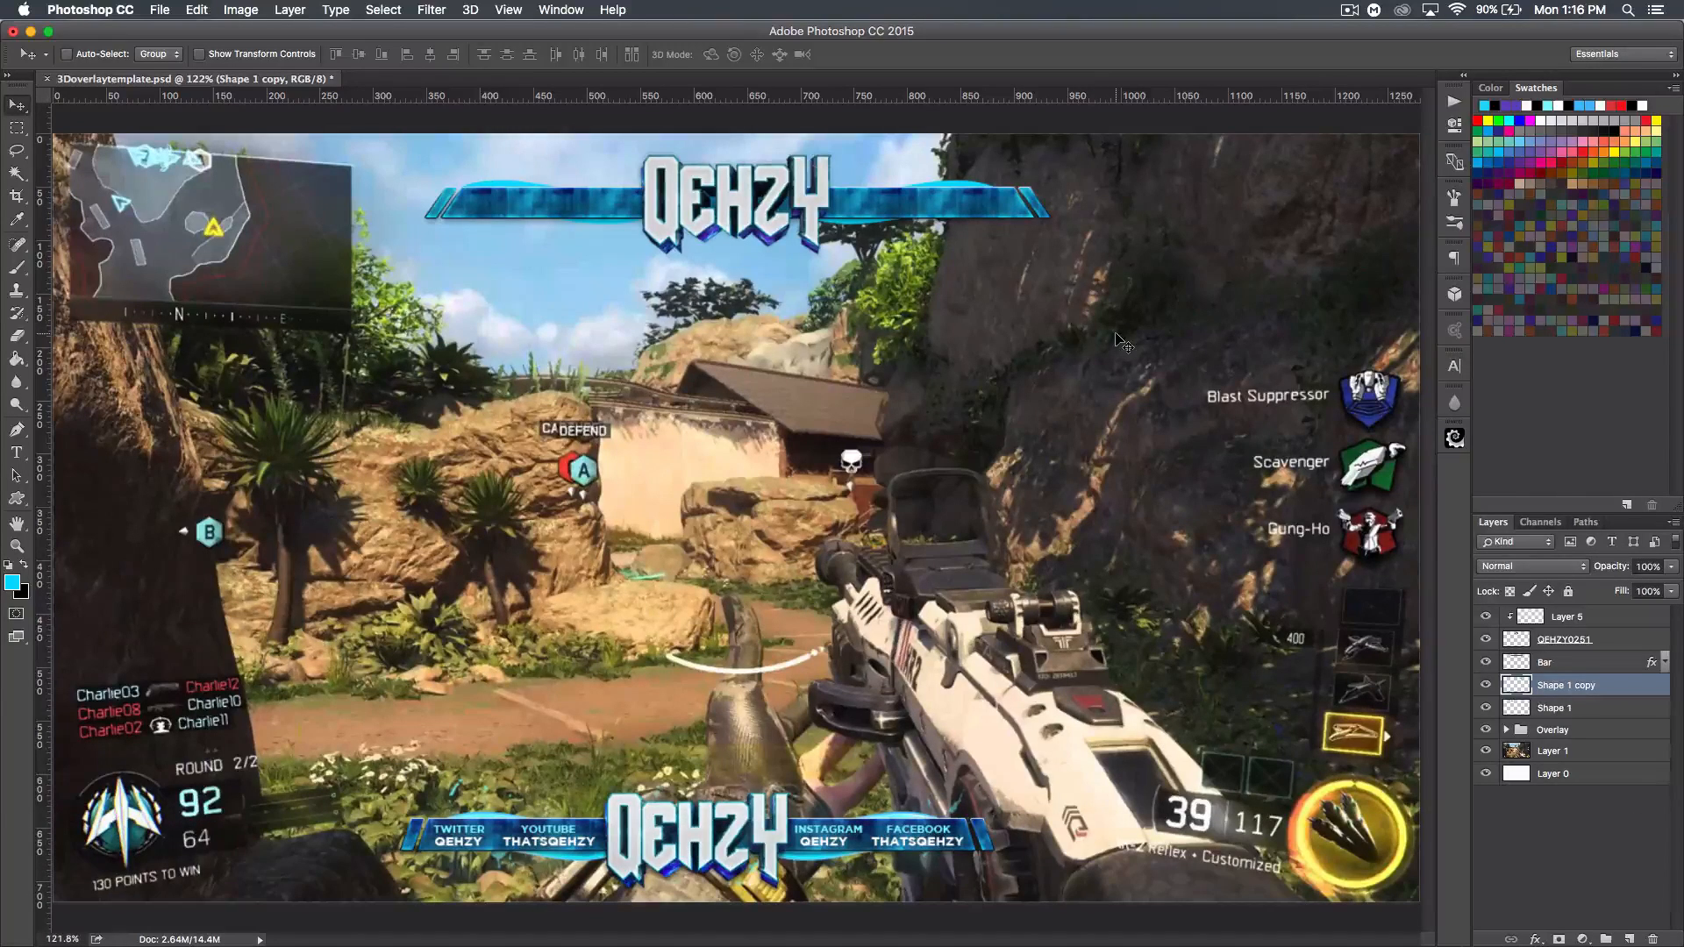
{"action": "key", "text": "Right"}
- Merge the two flag shape layers and rename the result Behind Bar
{"action": "key", "text": "super+e"}
{"action": "double_click", "coordinate": [1579, 690]}
{"action": "type", "text": "Behind Bar"}
{"action": "key", "text": "Return"}
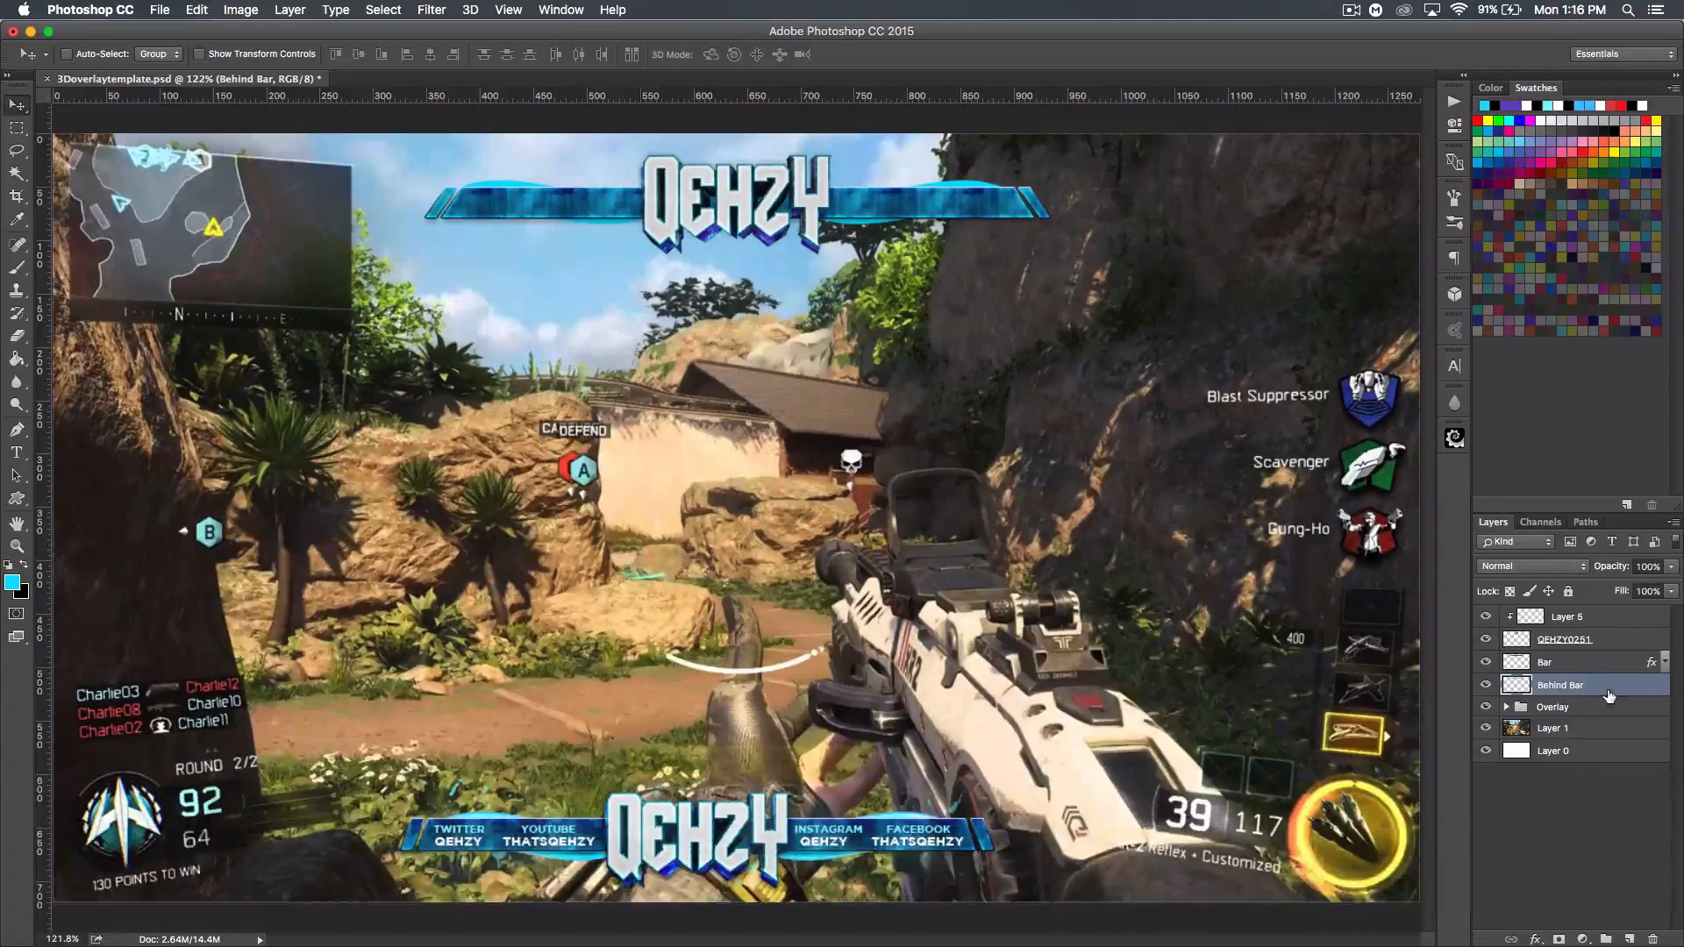
- Try several preset layer styles on the Behind Bar layer and apply the yellow textured preset, Style 18
{"action": "double_click", "coordinate": [1609, 688]}
{"action": "left_click", "coordinate": [935, 379]}
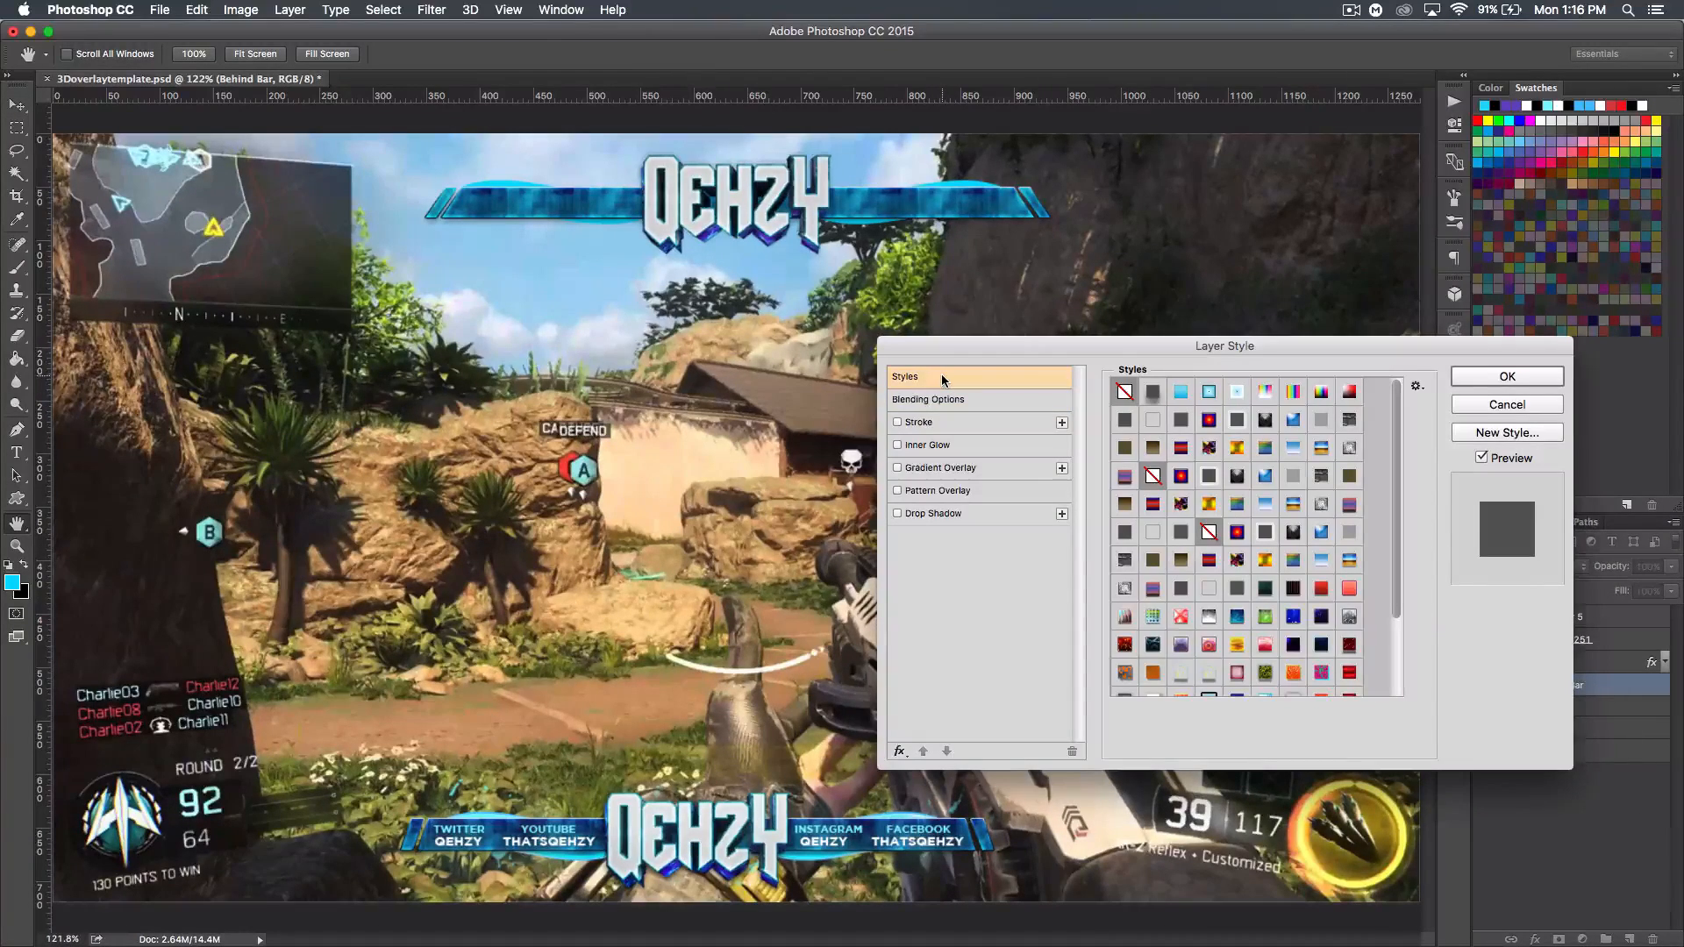
{"action": "scroll", "coordinate": [1271, 566], "scroll_direction": "down", "scroll_amount": 3}
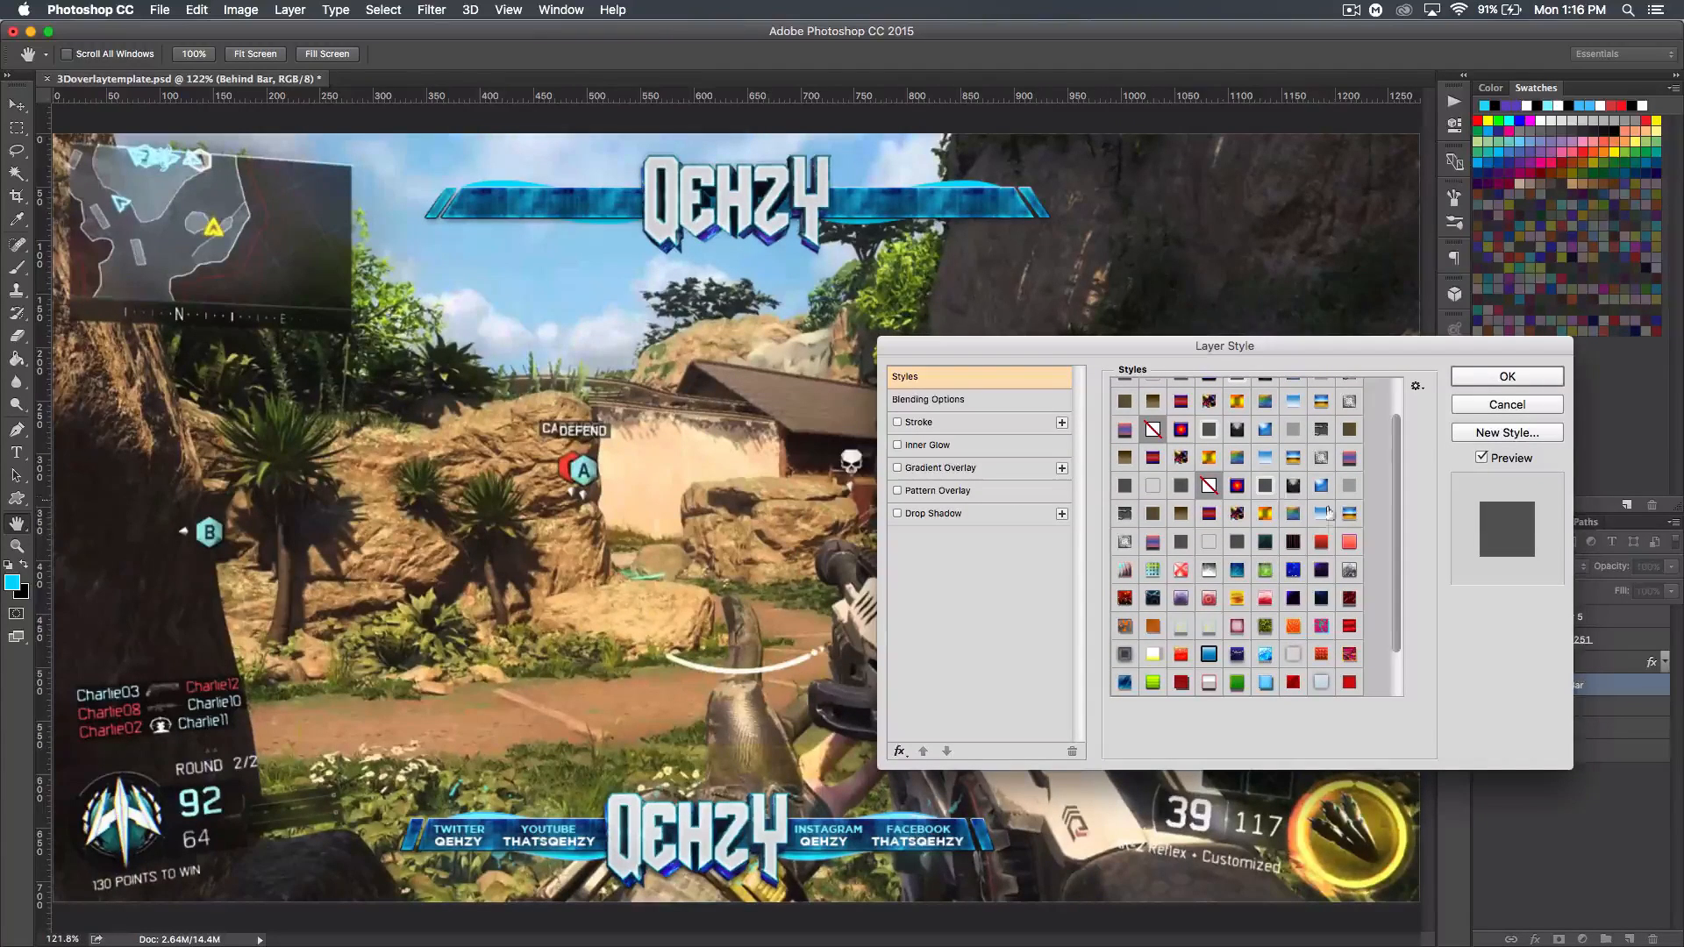
{"action": "scroll", "coordinate": [1301, 534], "scroll_direction": "down", "scroll_amount": 1}
{"action": "scroll", "coordinate": [1302, 534], "scroll_direction": "down", "scroll_amount": 1}
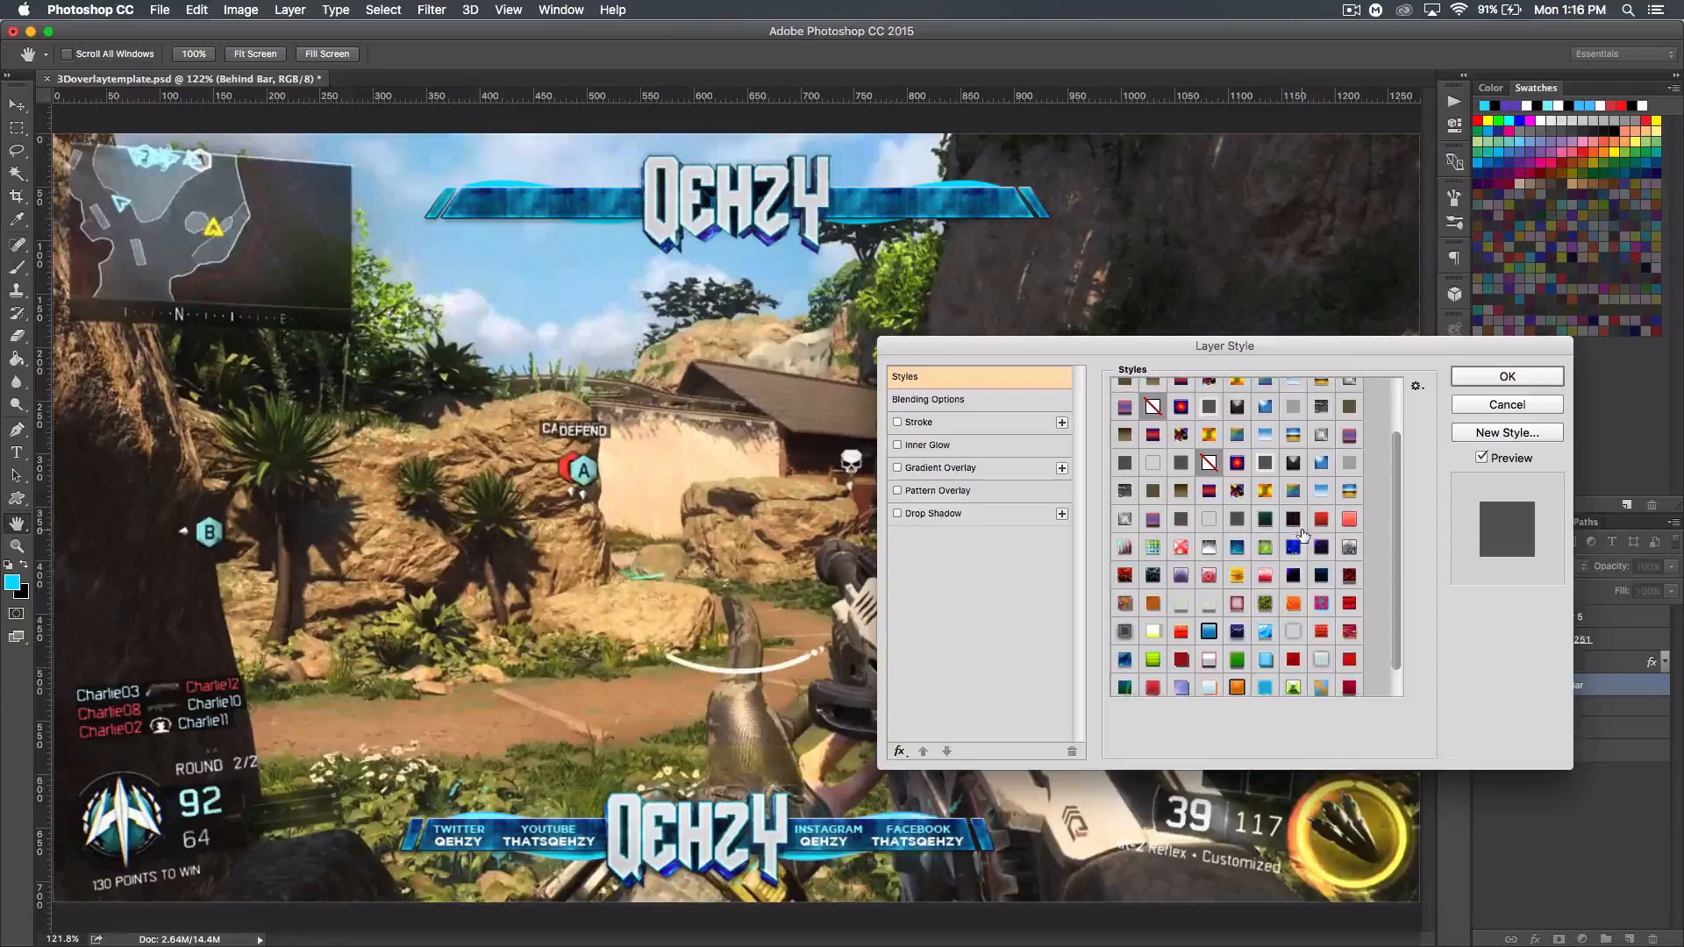
{"action": "left_click", "coordinate": [1348, 521]}
{"action": "scroll", "coordinate": [1348, 524], "scroll_direction": "down", "scroll_amount": 2}
{"action": "left_click", "coordinate": [1210, 602]}
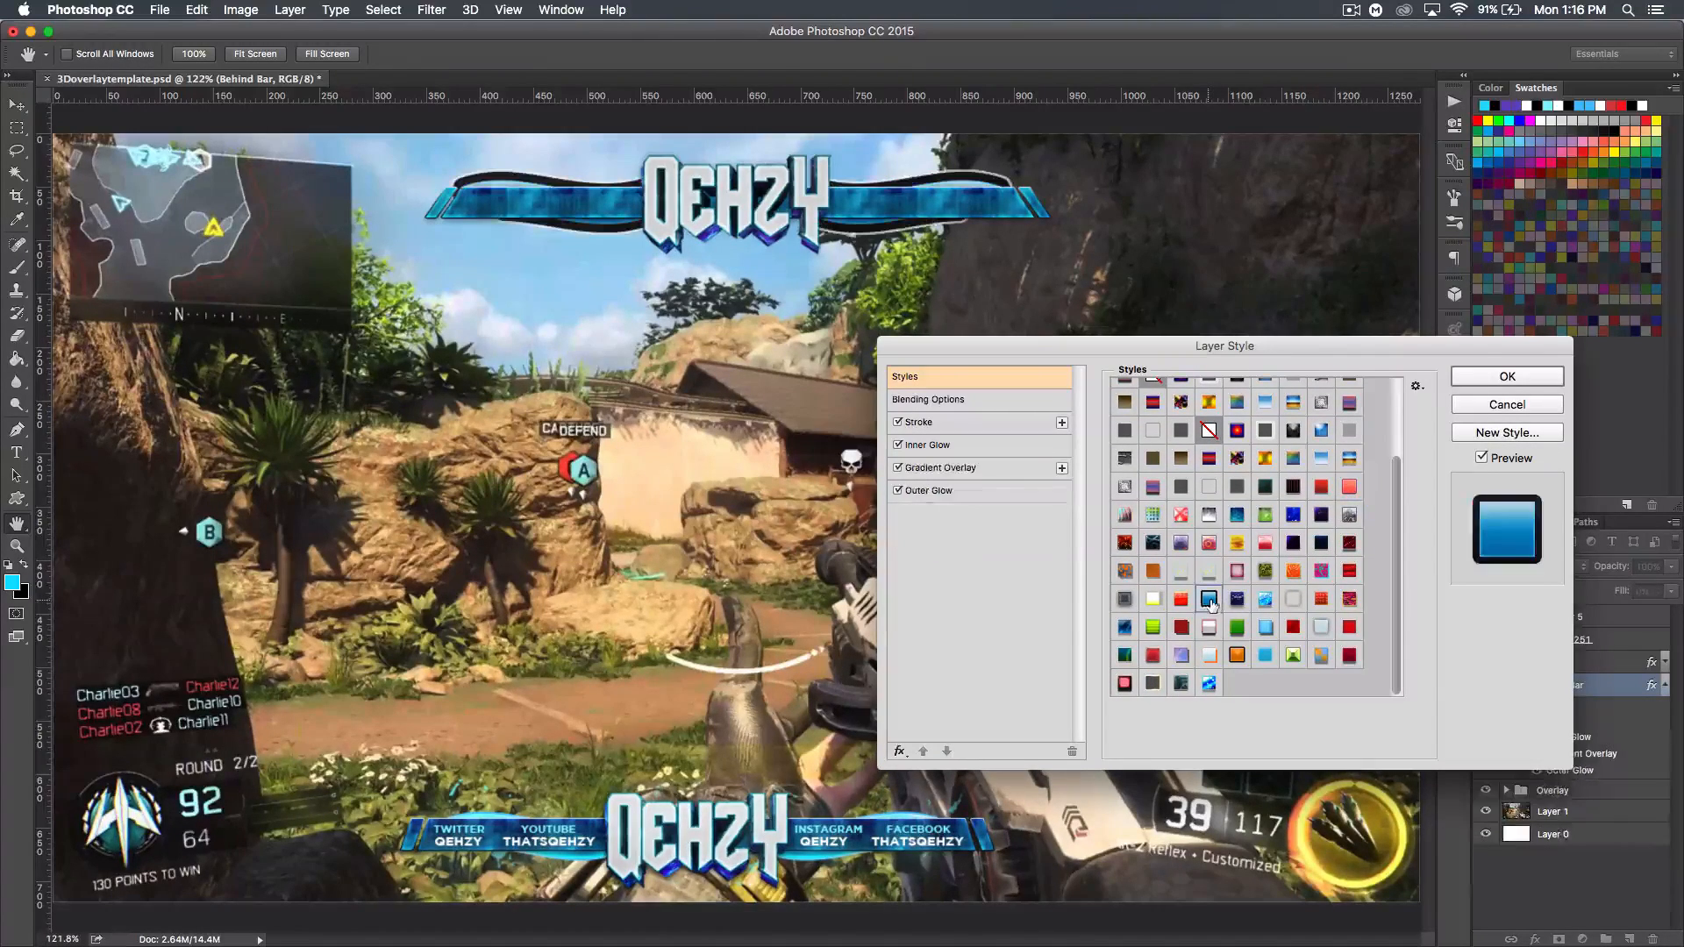
{"action": "scroll", "coordinate": [1261, 544], "scroll_direction": "up", "scroll_amount": 1}
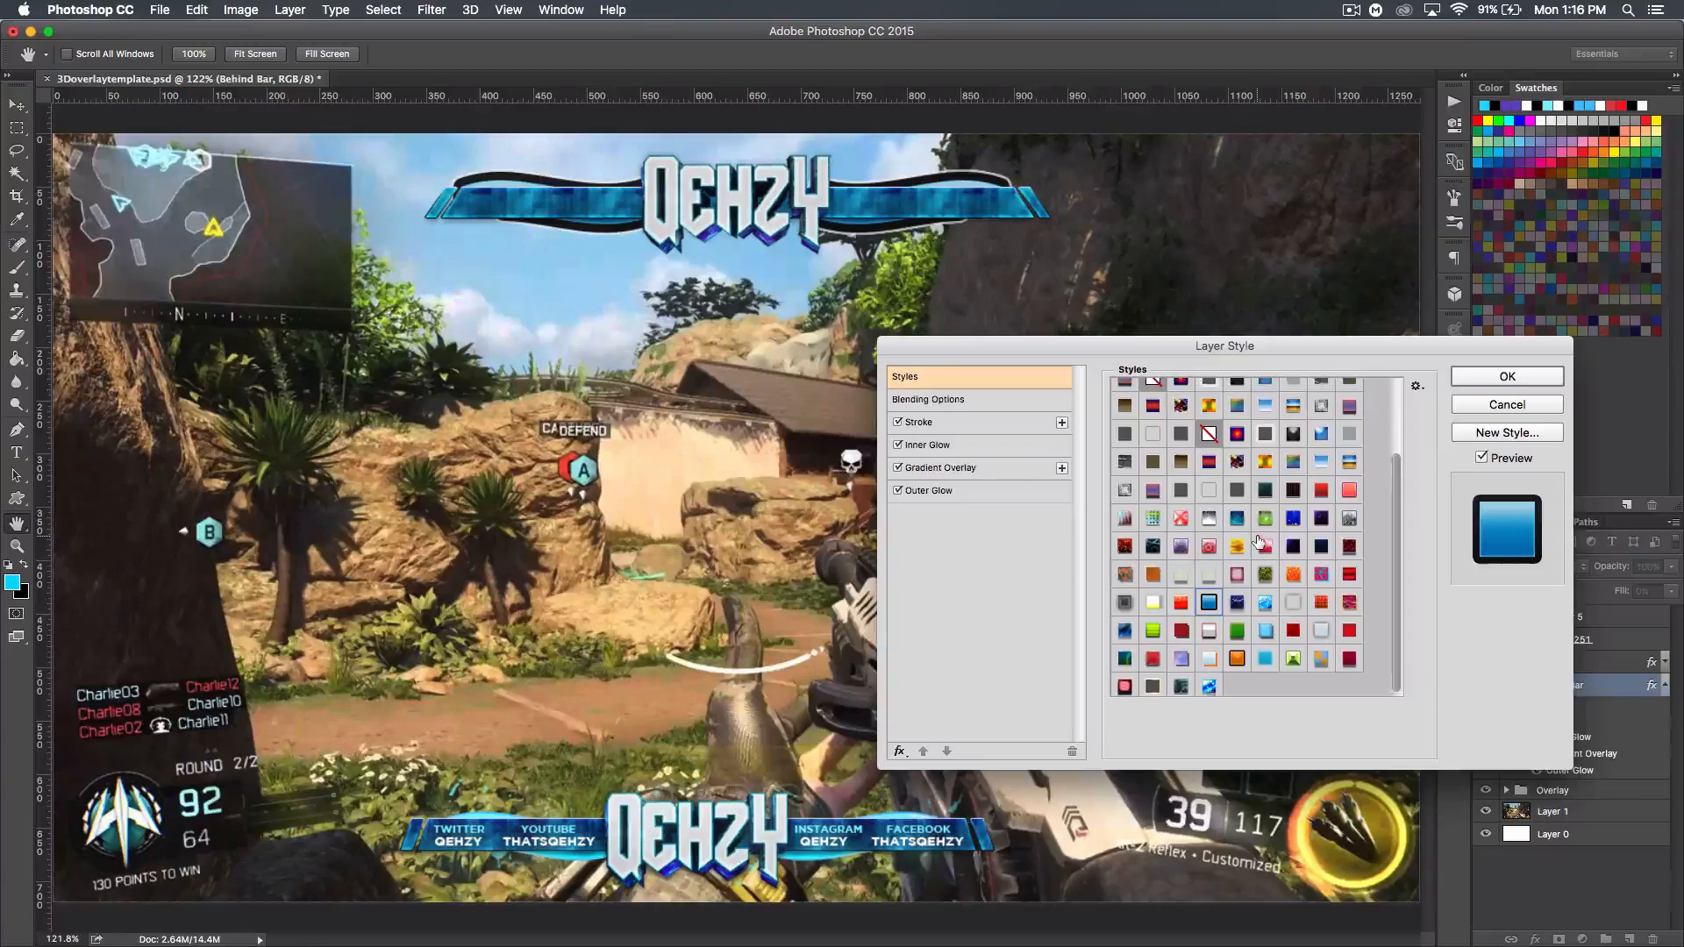
{"action": "left_click", "coordinate": [1349, 494]}
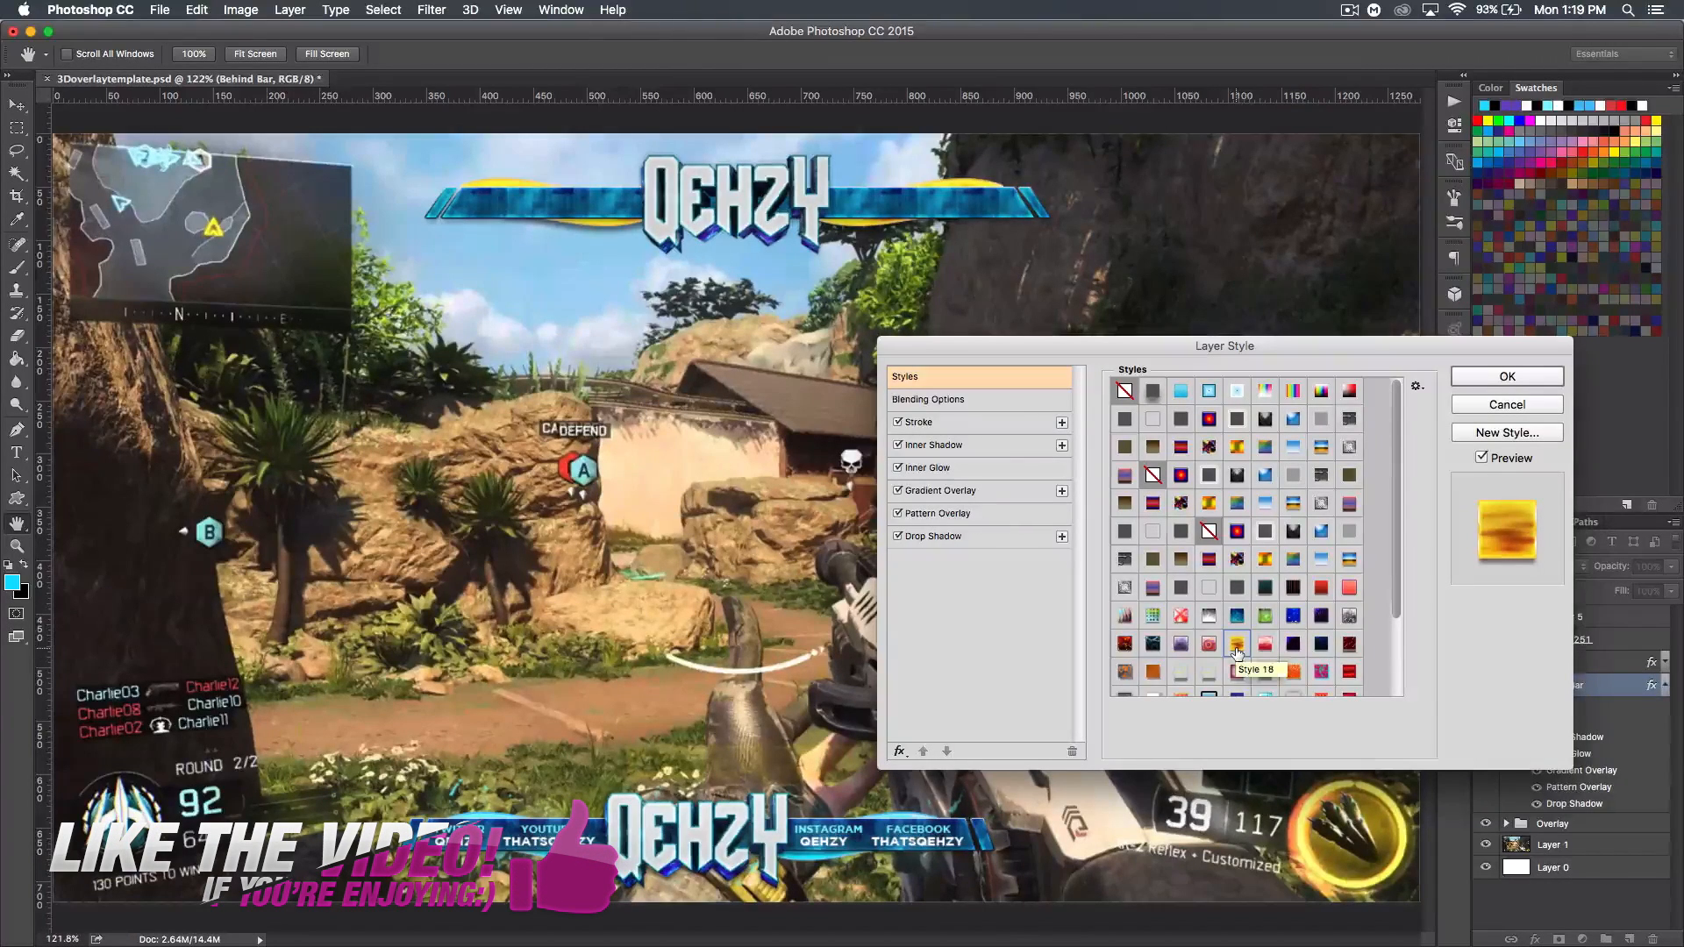
- Check the Stroke, Gradient Overlay and Pattern Overlay settings of the style on Behind Bar
{"action": "left_click", "coordinate": [943, 425]}
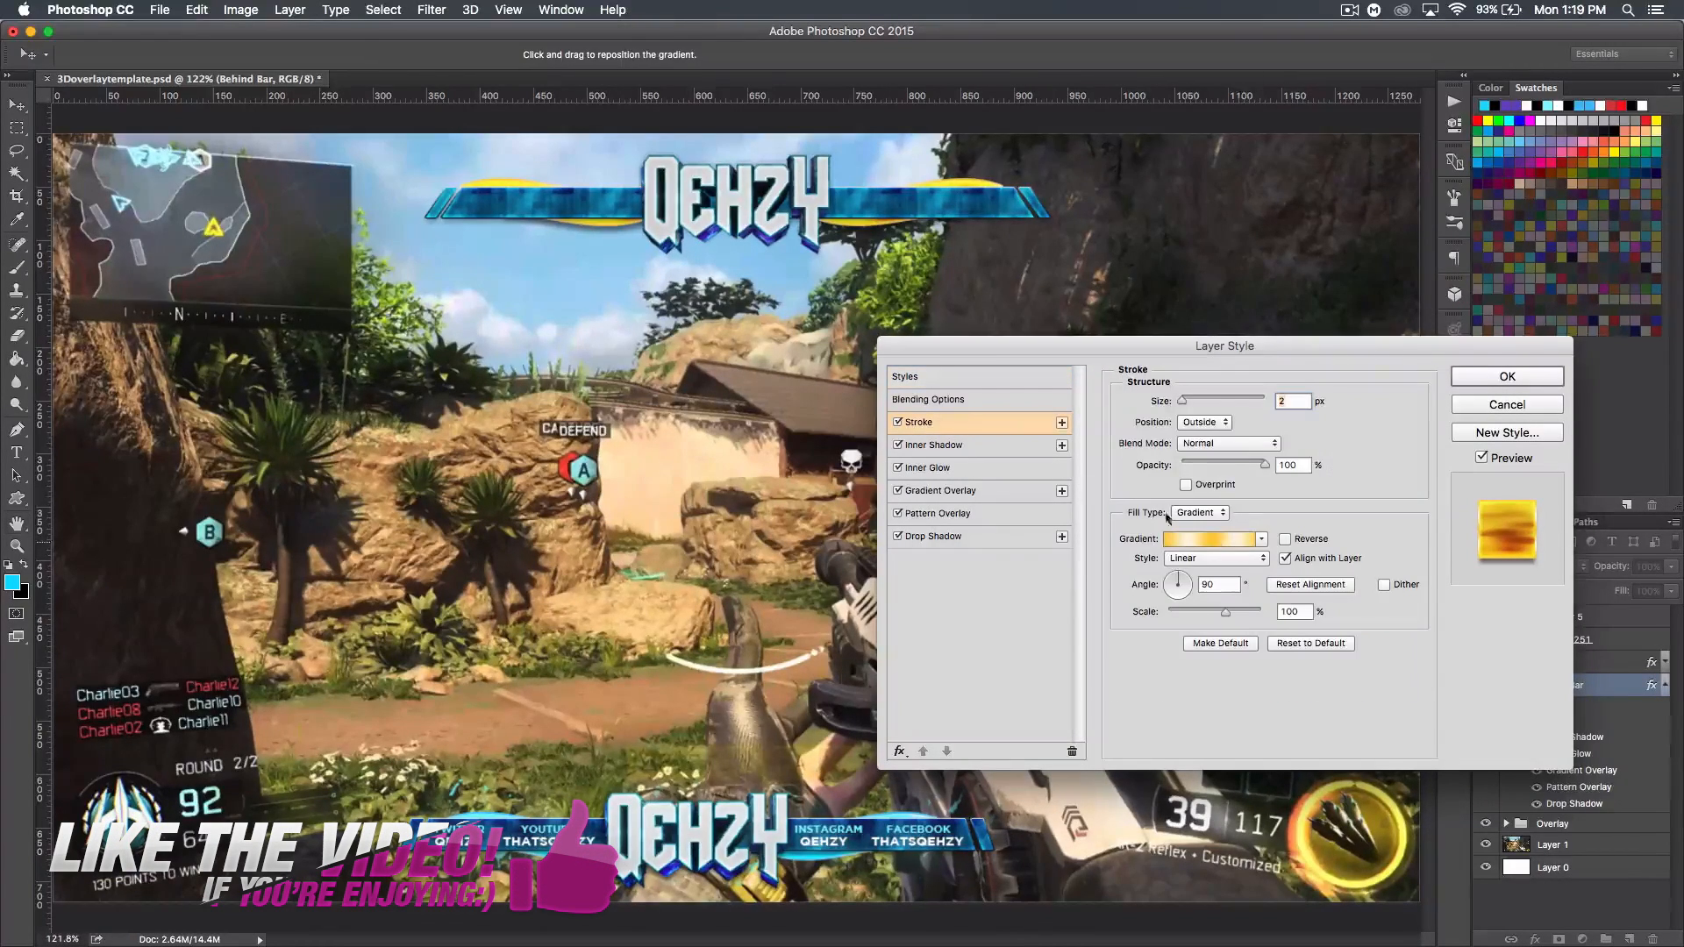
{"action": "left_click", "coordinate": [917, 491]}
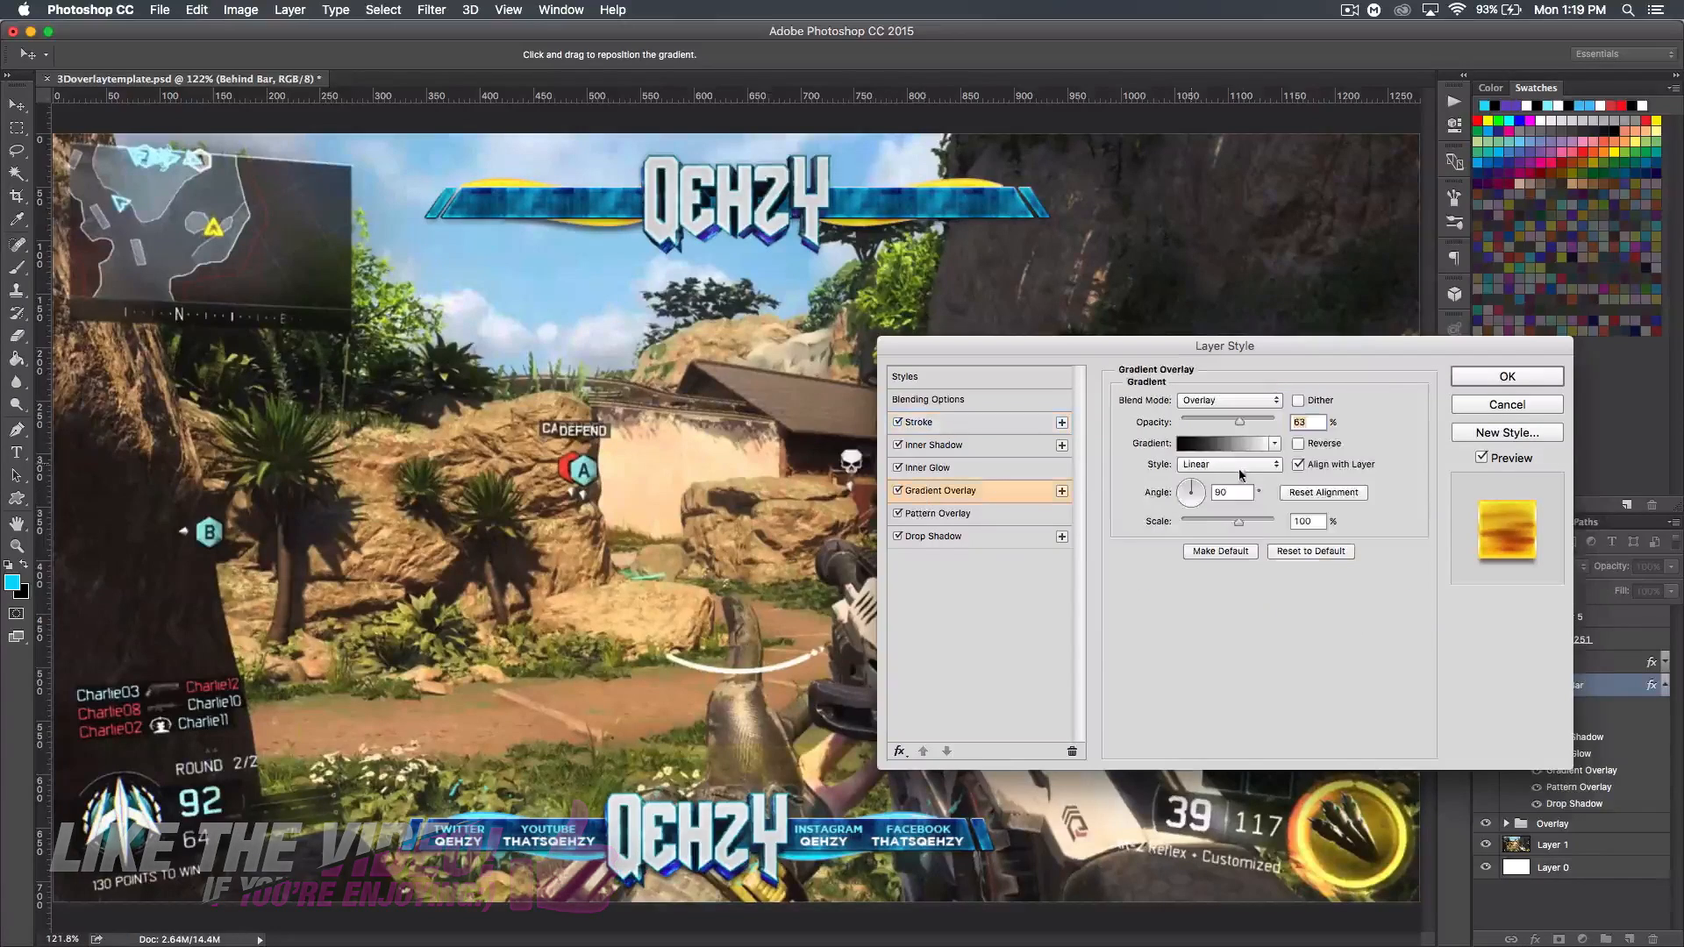
{"action": "left_click", "coordinate": [925, 516]}
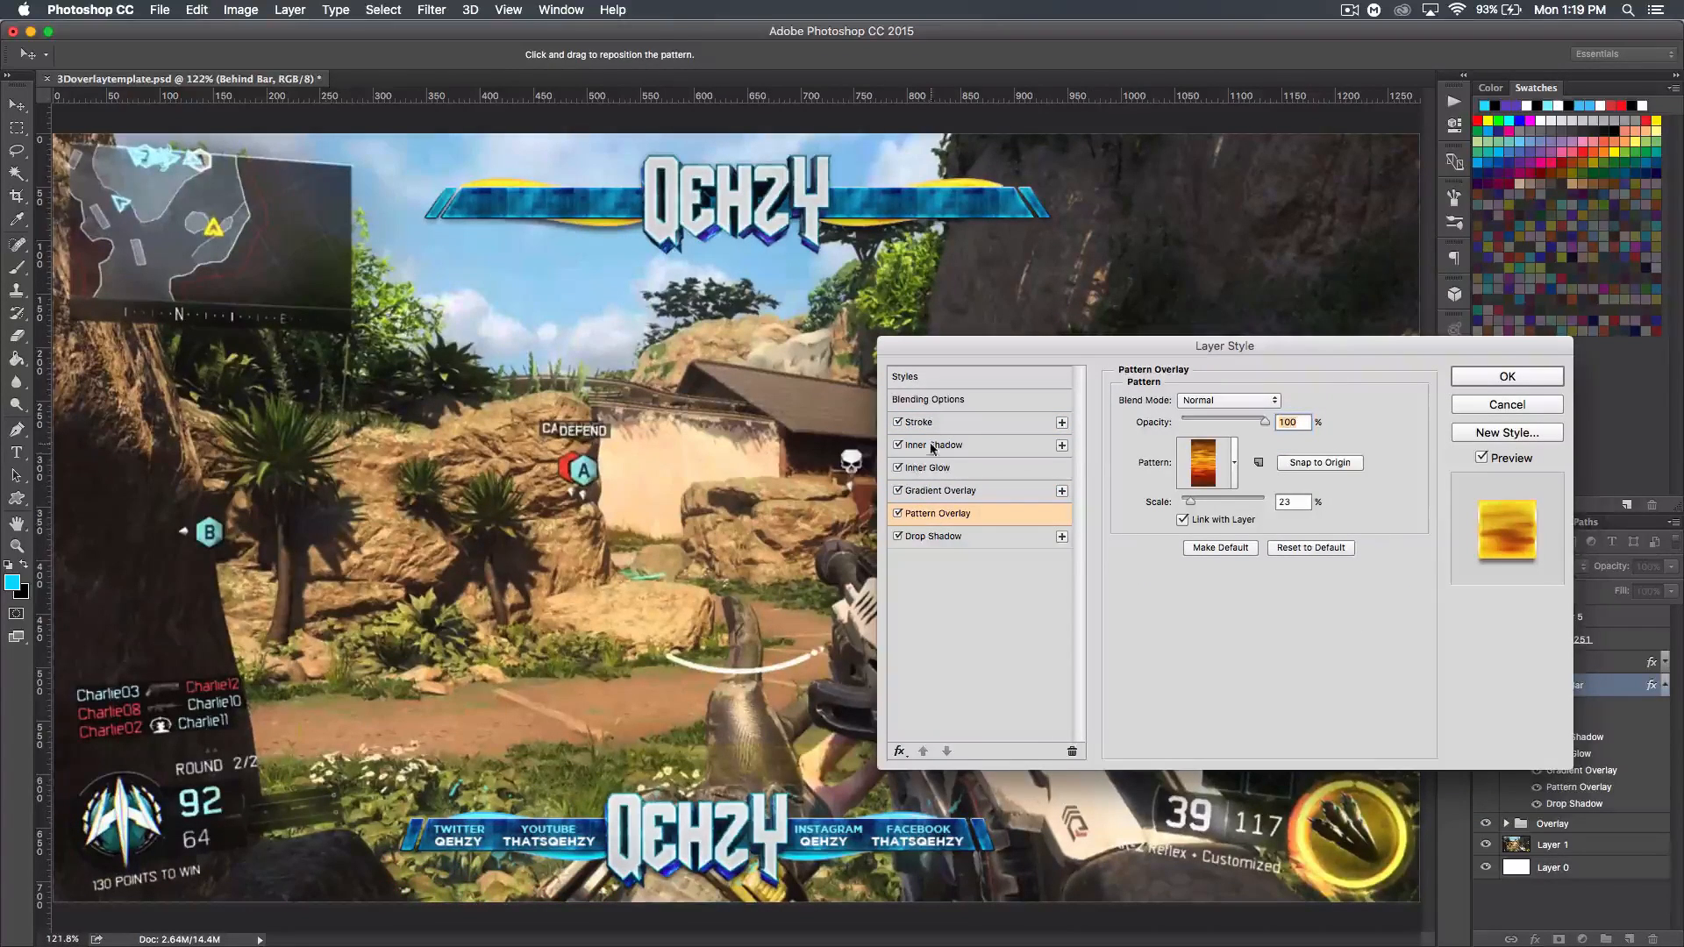
- Add a bright cyan Color Overlay to Behind Bar and change its blend mode so that it tints the pattern texture
{"action": "left_click", "coordinate": [899, 752]}
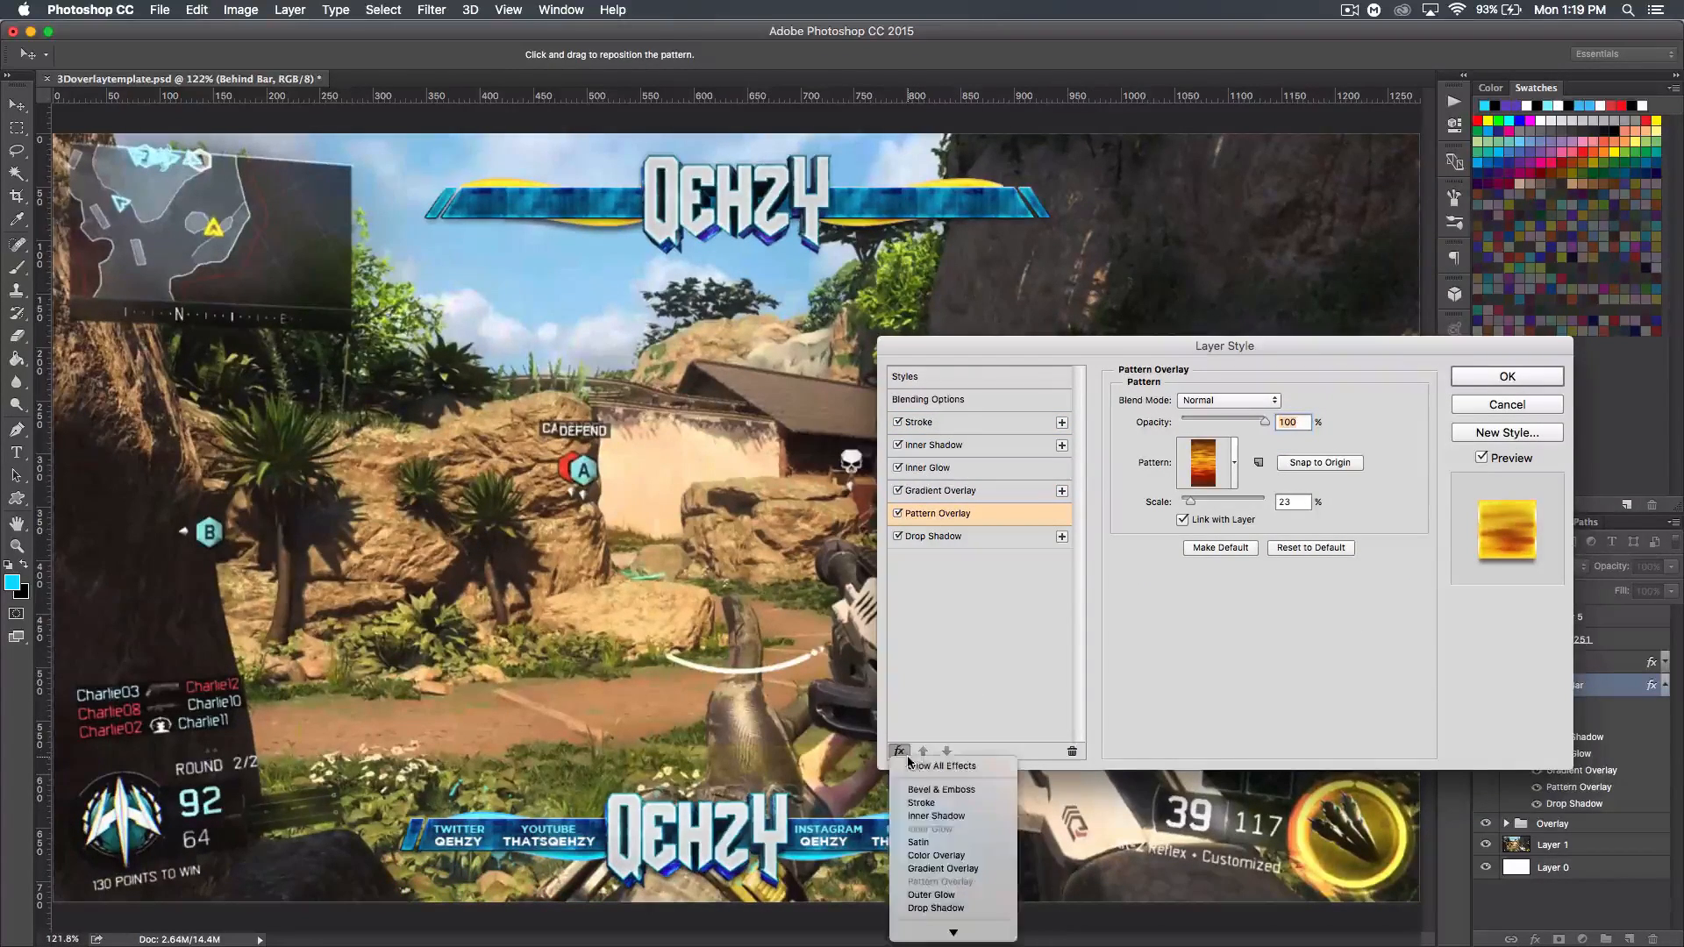
{"action": "left_click", "coordinate": [944, 861]}
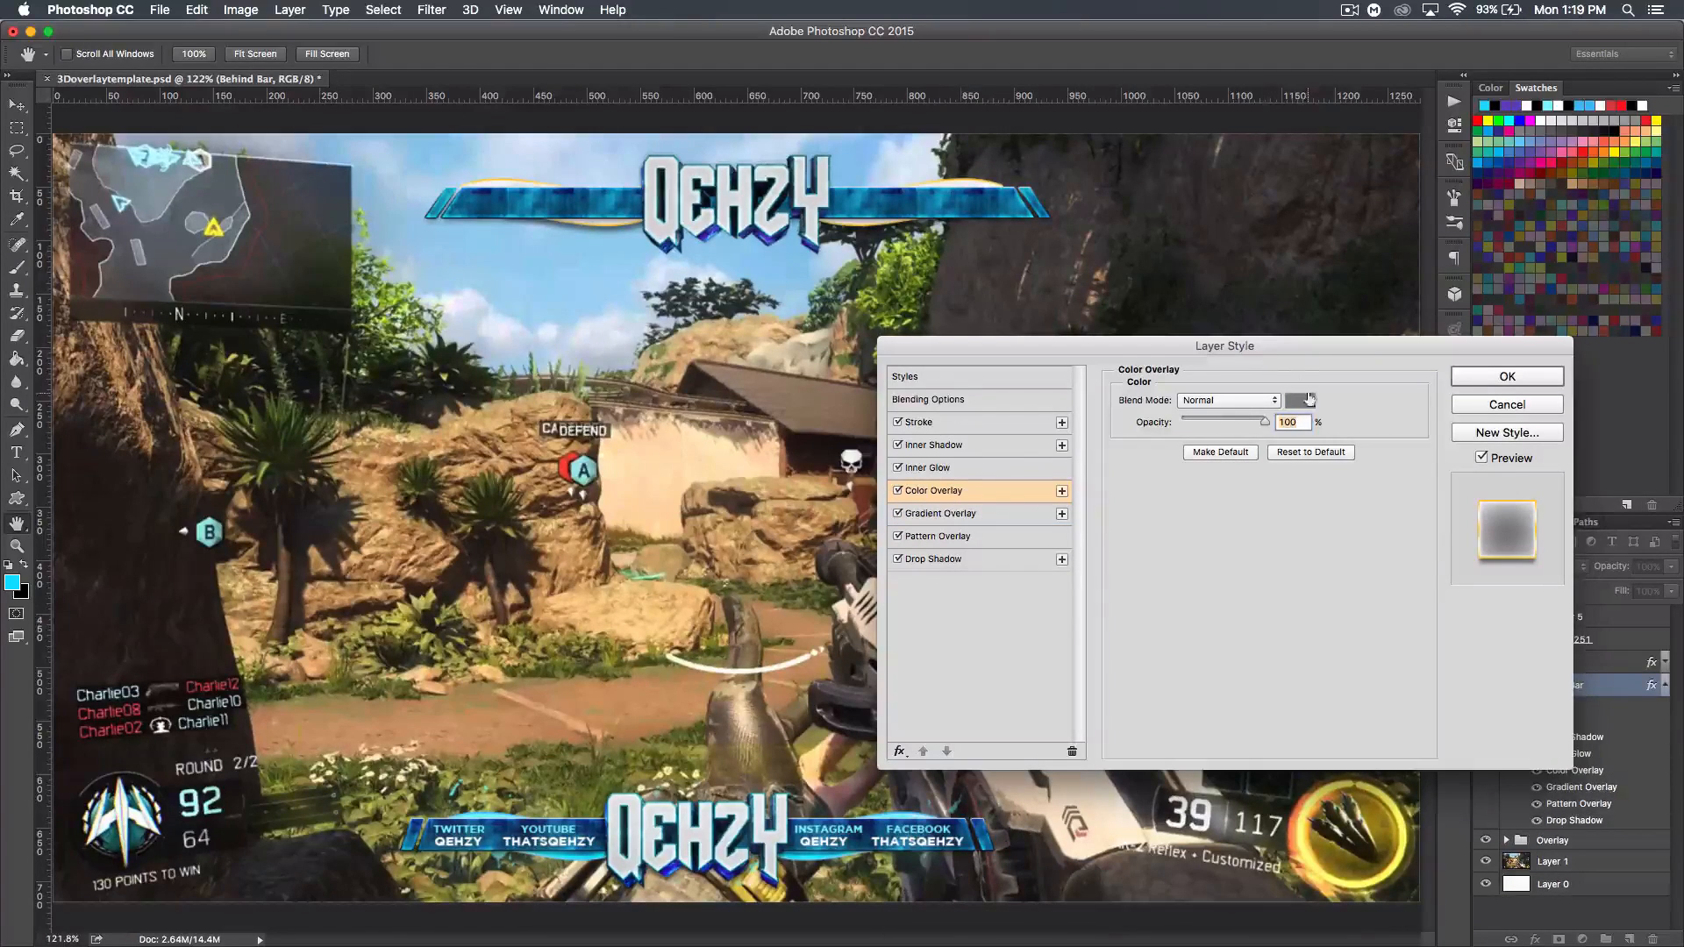
{"action": "left_click", "coordinate": [1300, 401]}
{"action": "left_click", "coordinate": [576, 504]}
{"action": "left_click_drag", "start_coordinate": [543, 453], "coordinate": [565, 389]}
{"action": "left_click", "coordinate": [737, 387]}
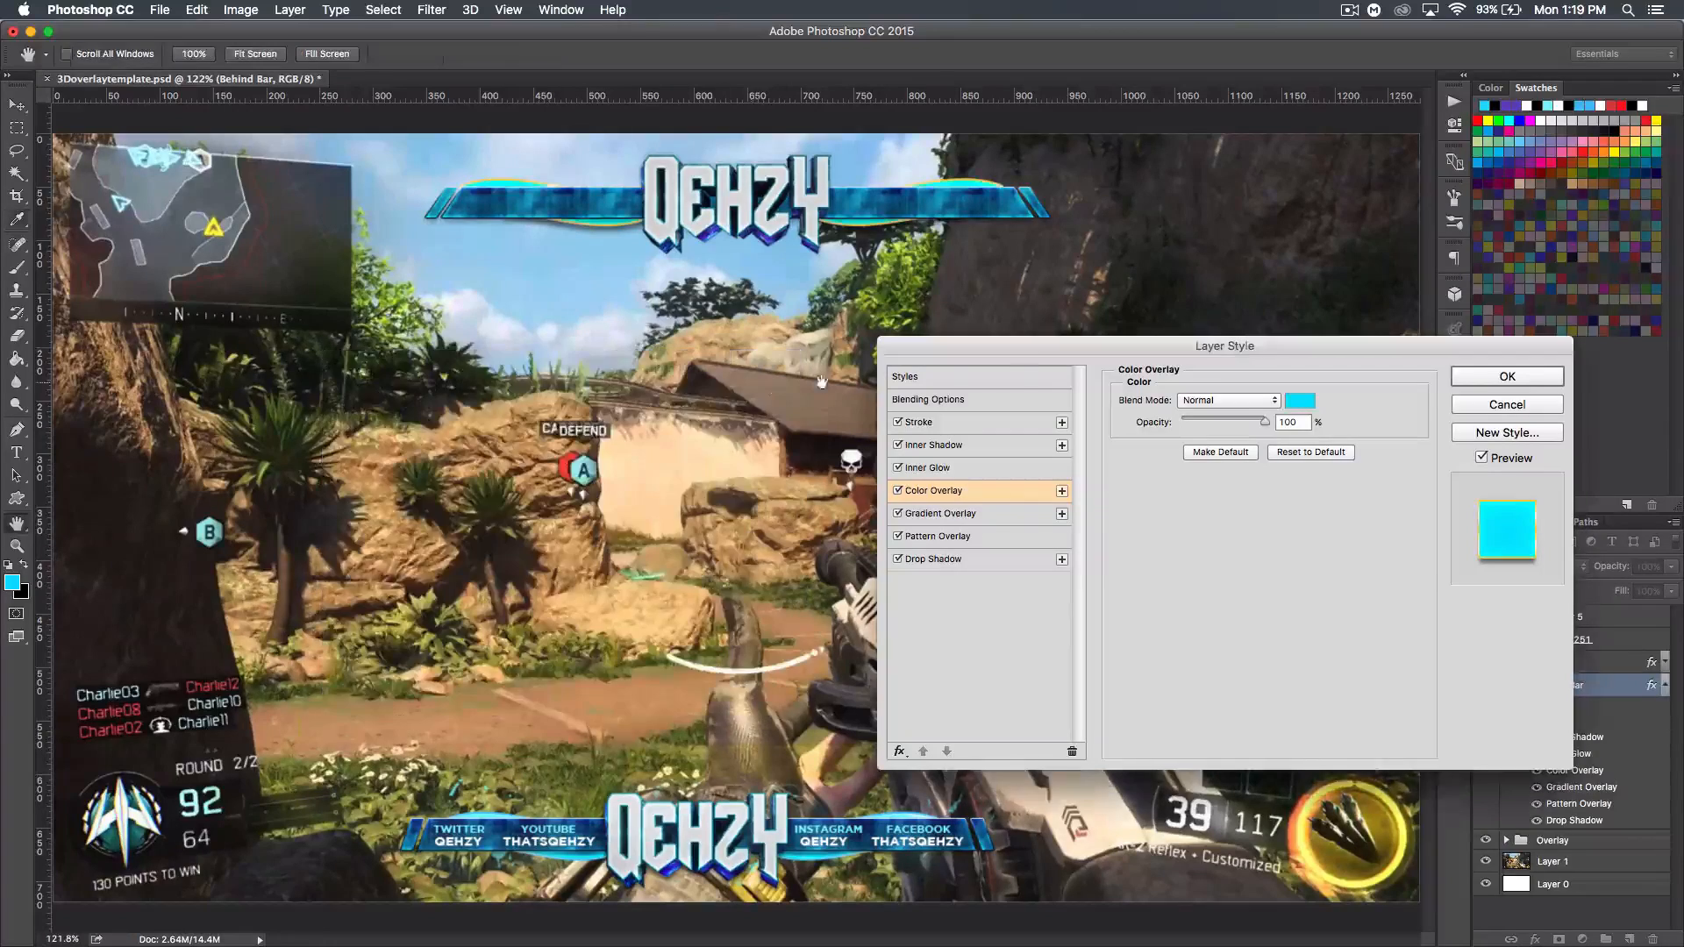
{"action": "left_click", "coordinate": [1226, 400]}
{"action": "left_click", "coordinate": [1195, 755]}
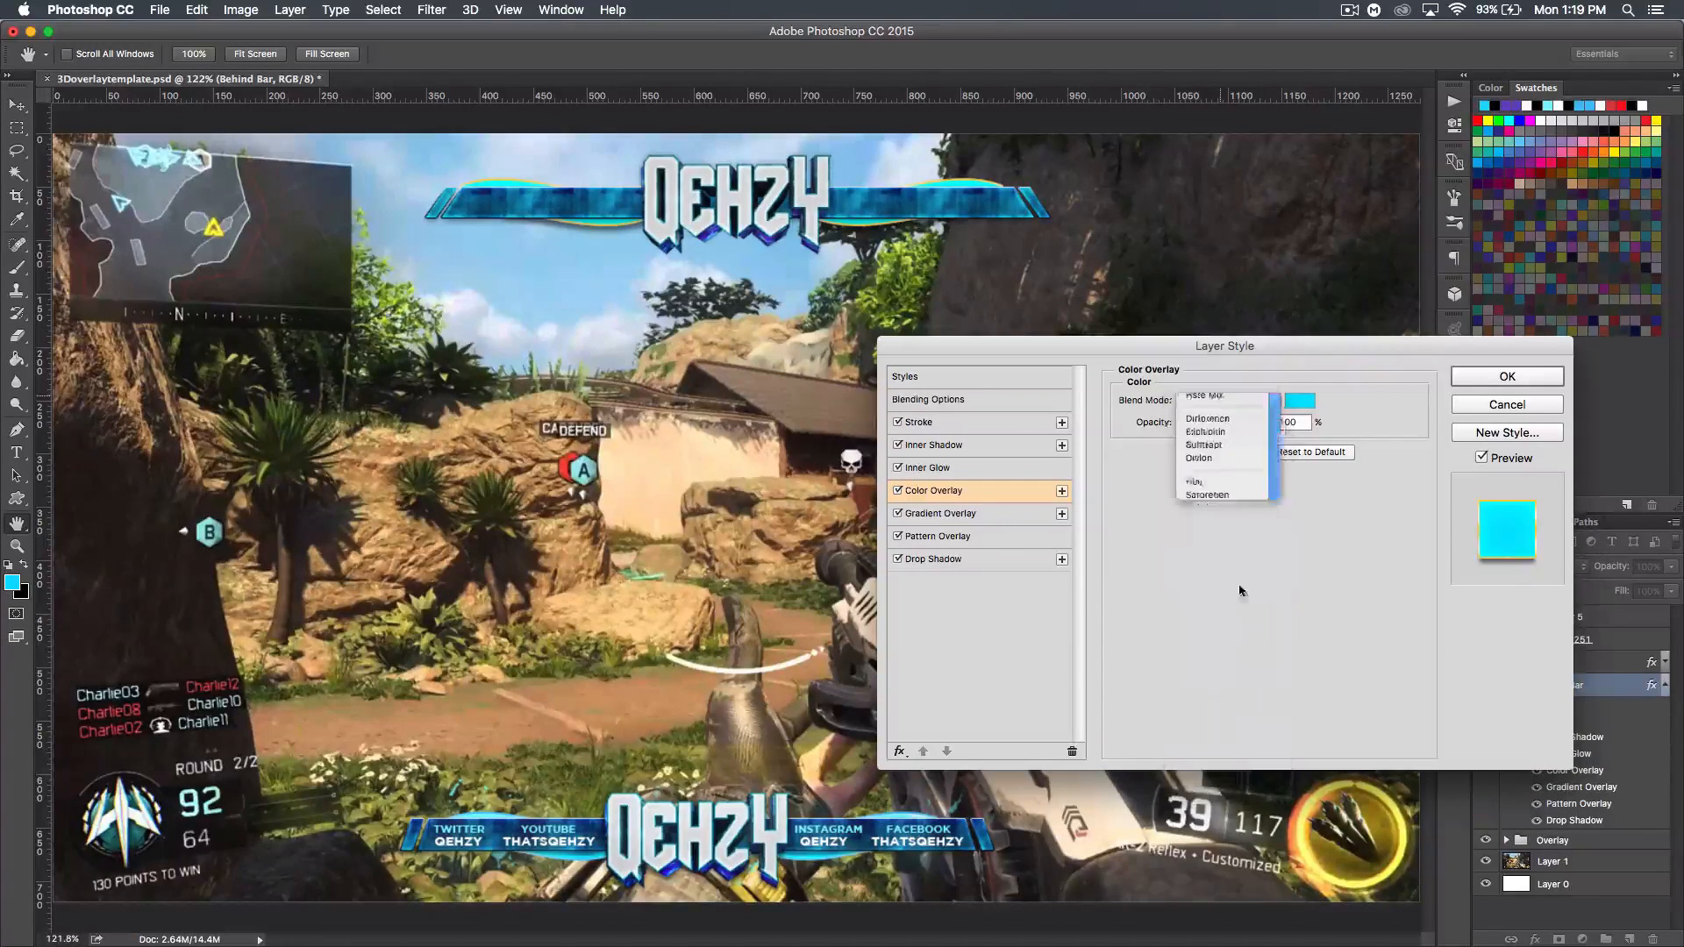
- Change the Behind Bar stroke's gradient to the cyan-to-black Foreground to Background preset
{"action": "left_click", "coordinate": [914, 423]}
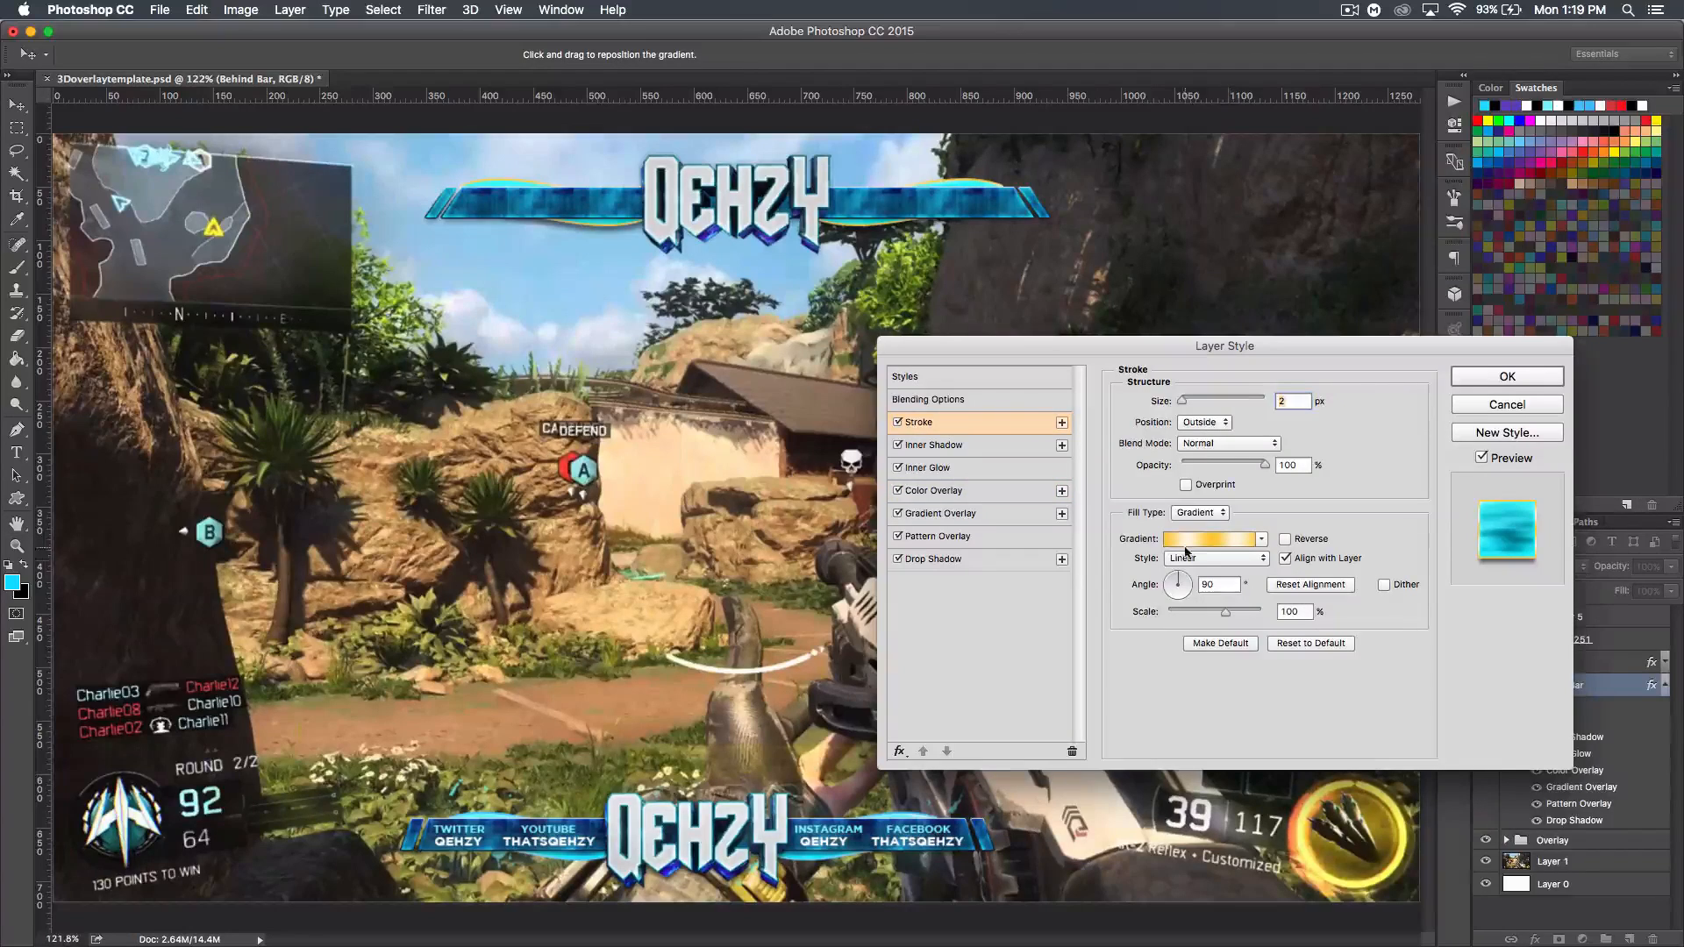
{"action": "left_click", "coordinate": [1261, 541]}
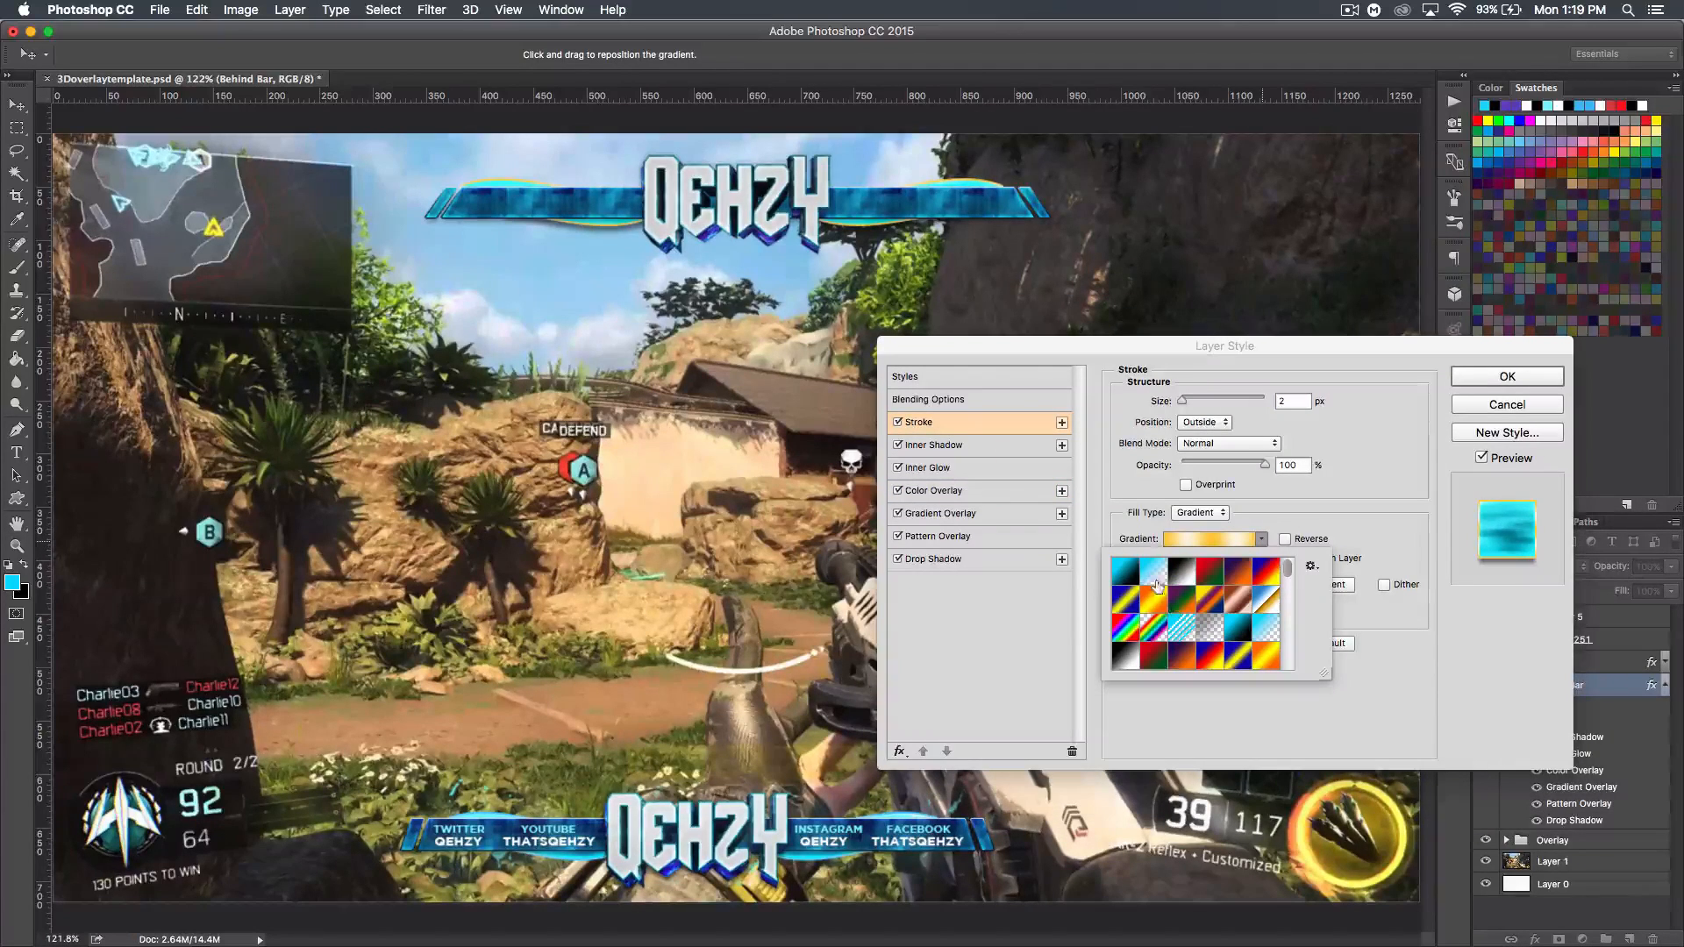
{"action": "left_click", "coordinate": [1125, 572]}
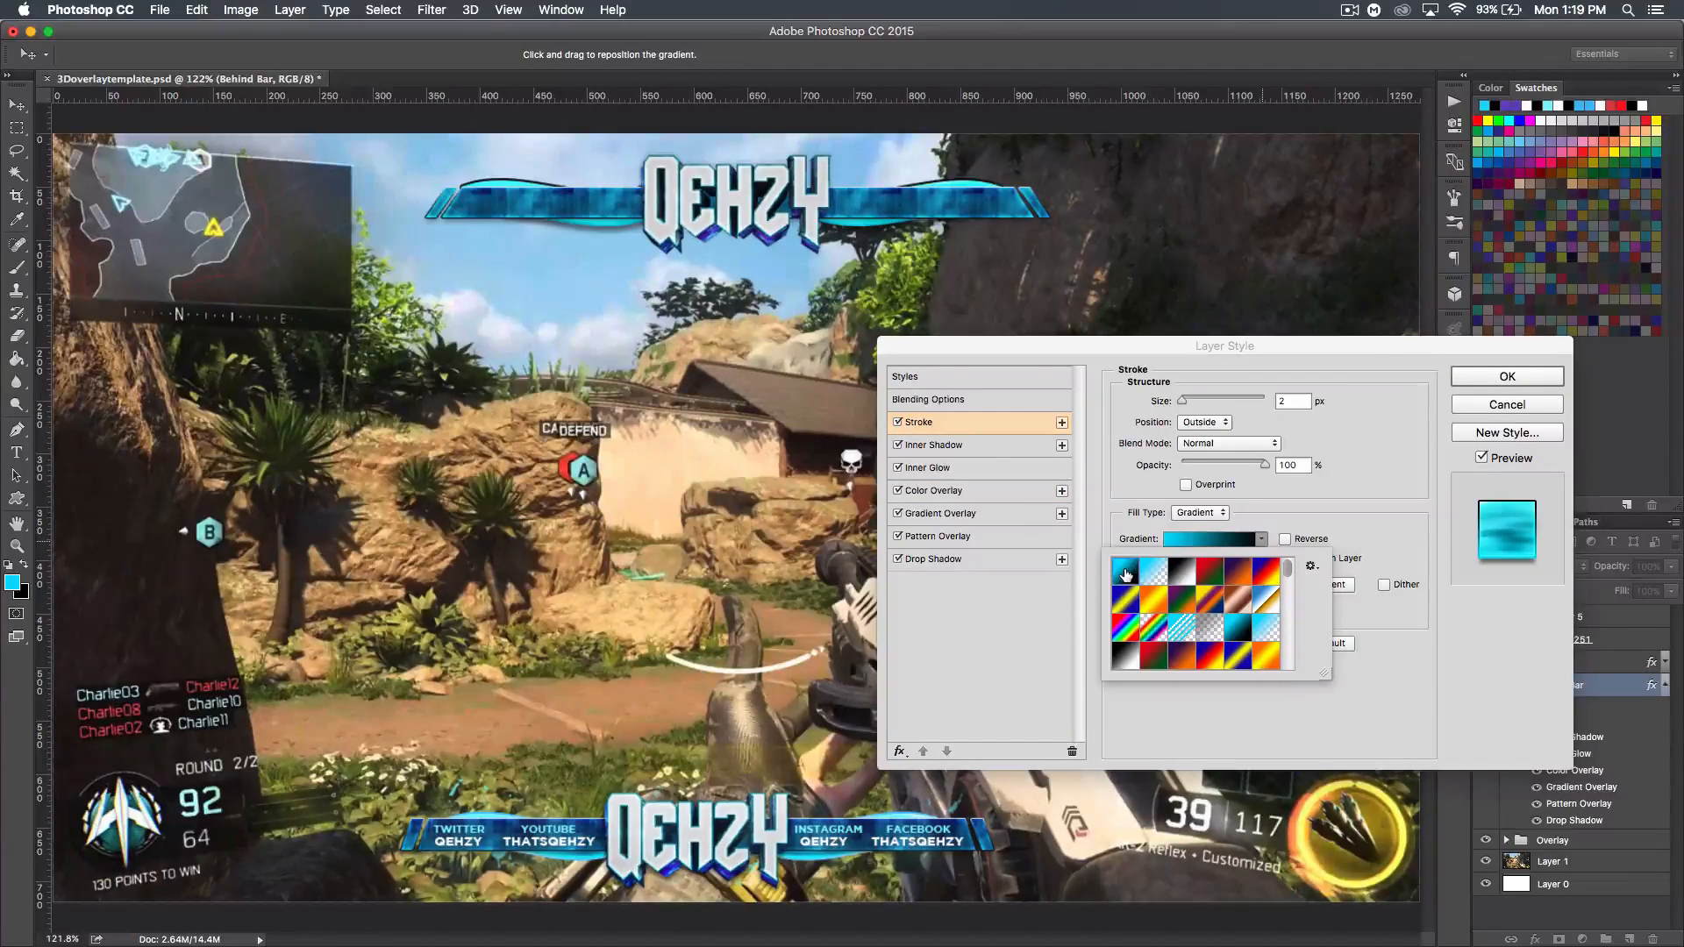
{"action": "left_click", "coordinate": [1349, 530]}
- Change the black end stop of the Behind Bar stroke gradient to a dark cyan with hue 189
{"action": "left_click", "coordinate": [1210, 538]}
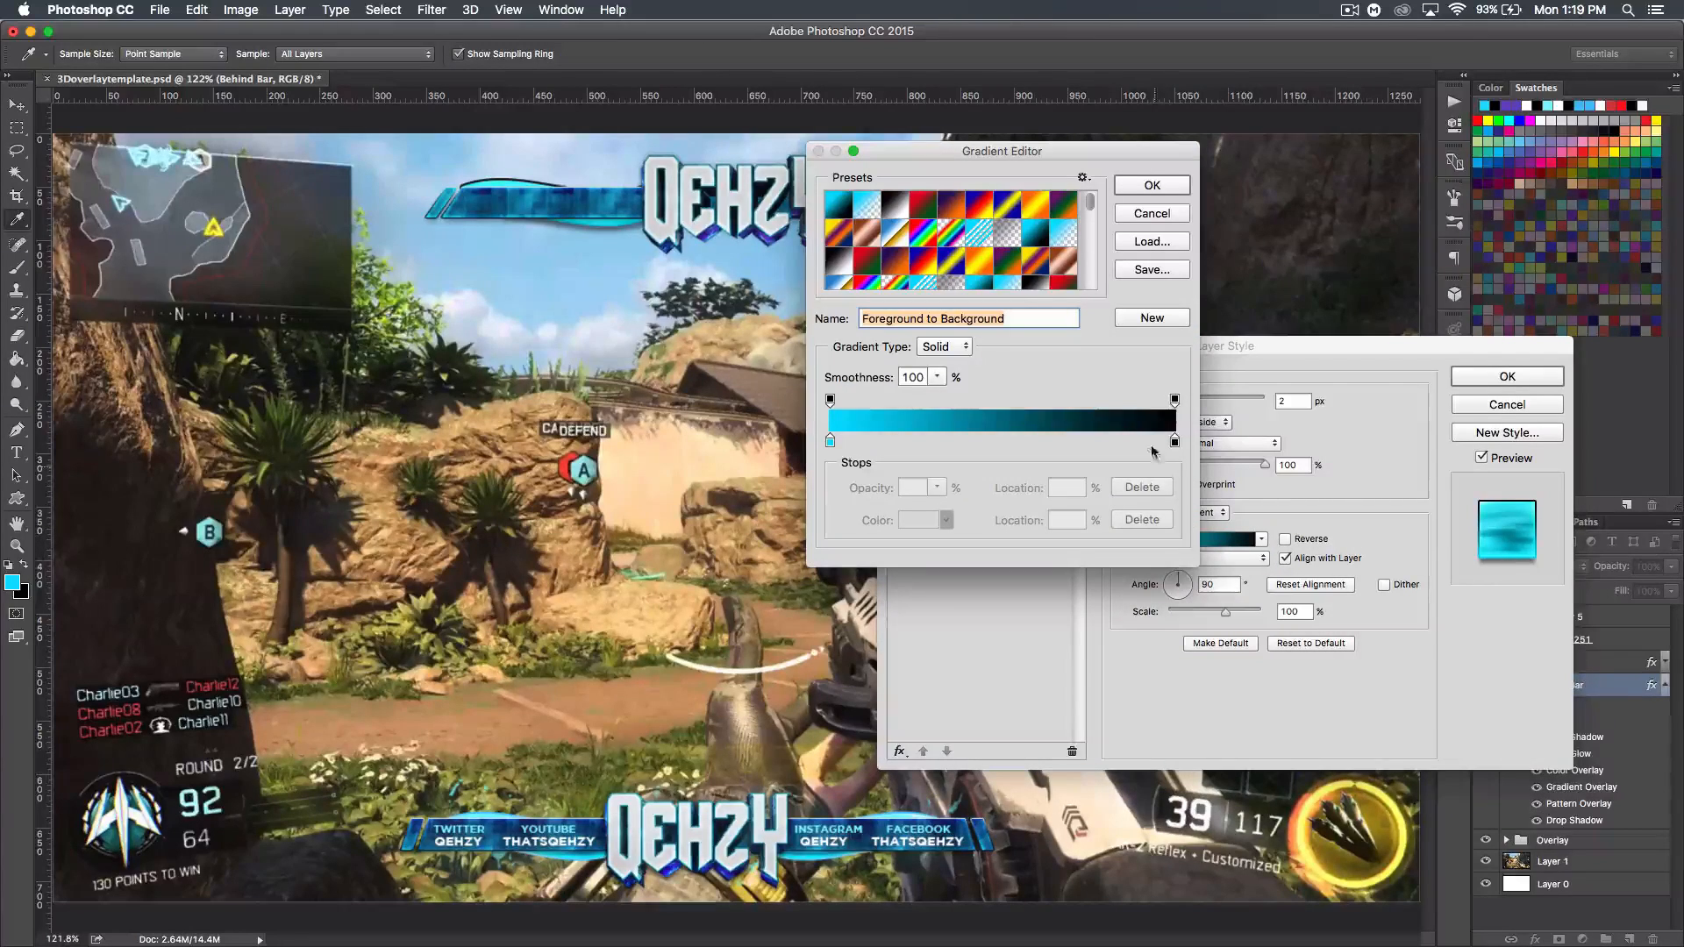
{"action": "left_click", "coordinate": [1176, 444]}
{"action": "left_click", "coordinate": [917, 521]}
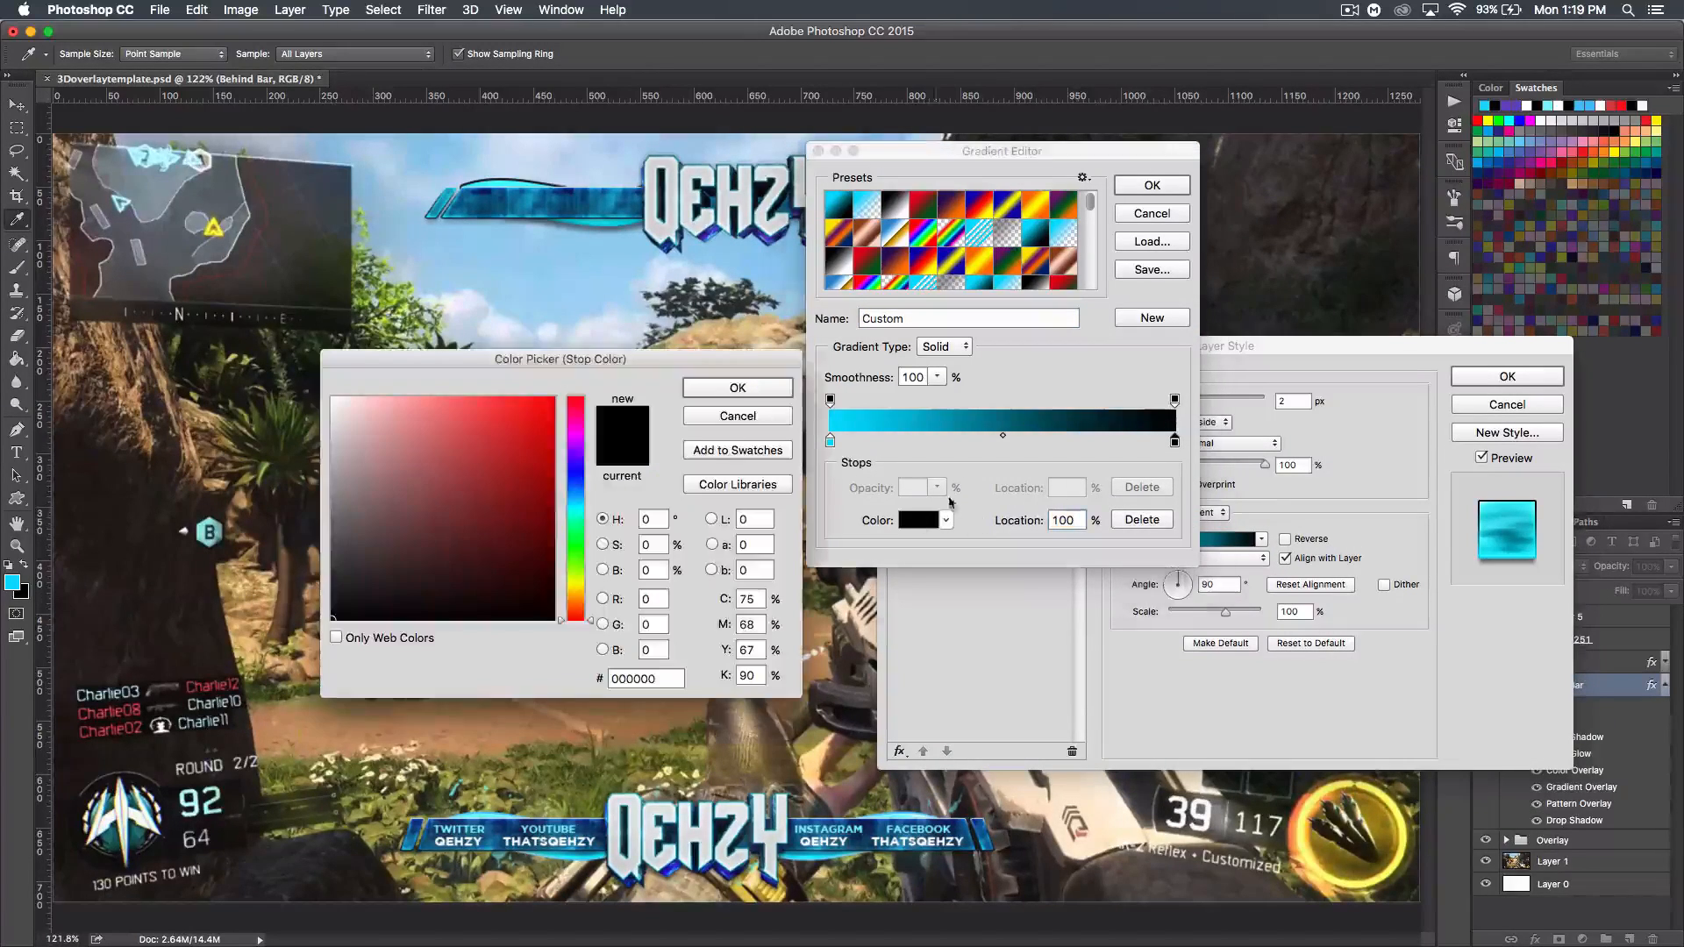
{"action": "left_click", "coordinate": [579, 503]}
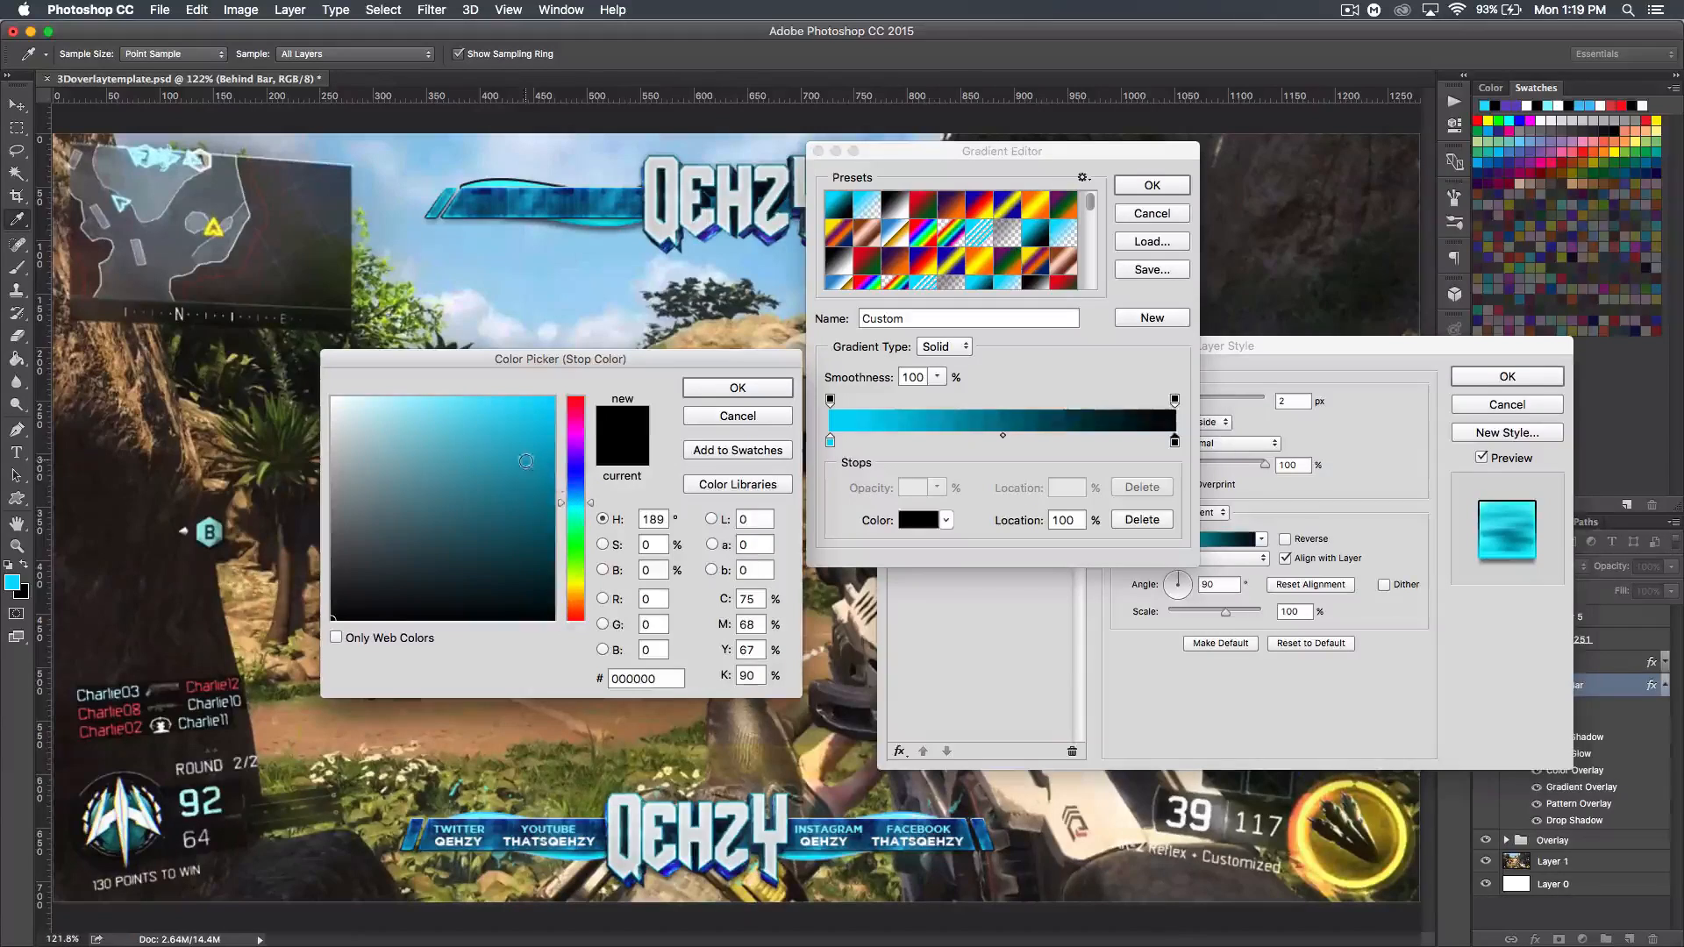
{"action": "left_click", "coordinate": [540, 493]}
{"action": "left_click", "coordinate": [738, 388]}
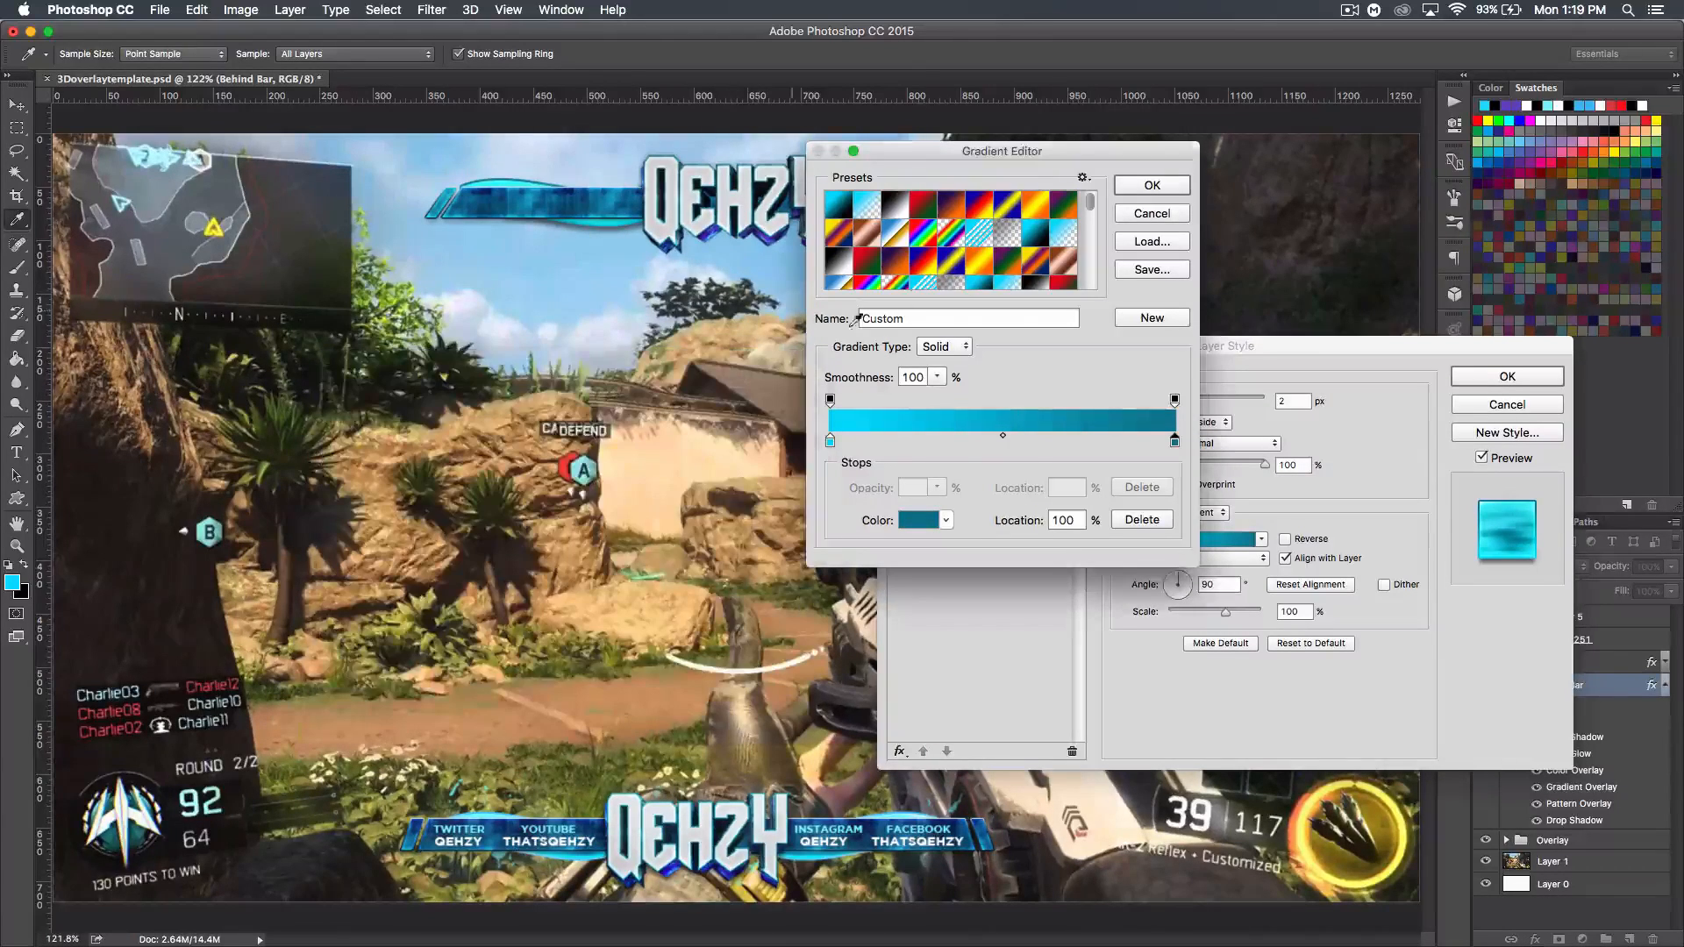
{"action": "left_click", "coordinate": [1154, 184]}
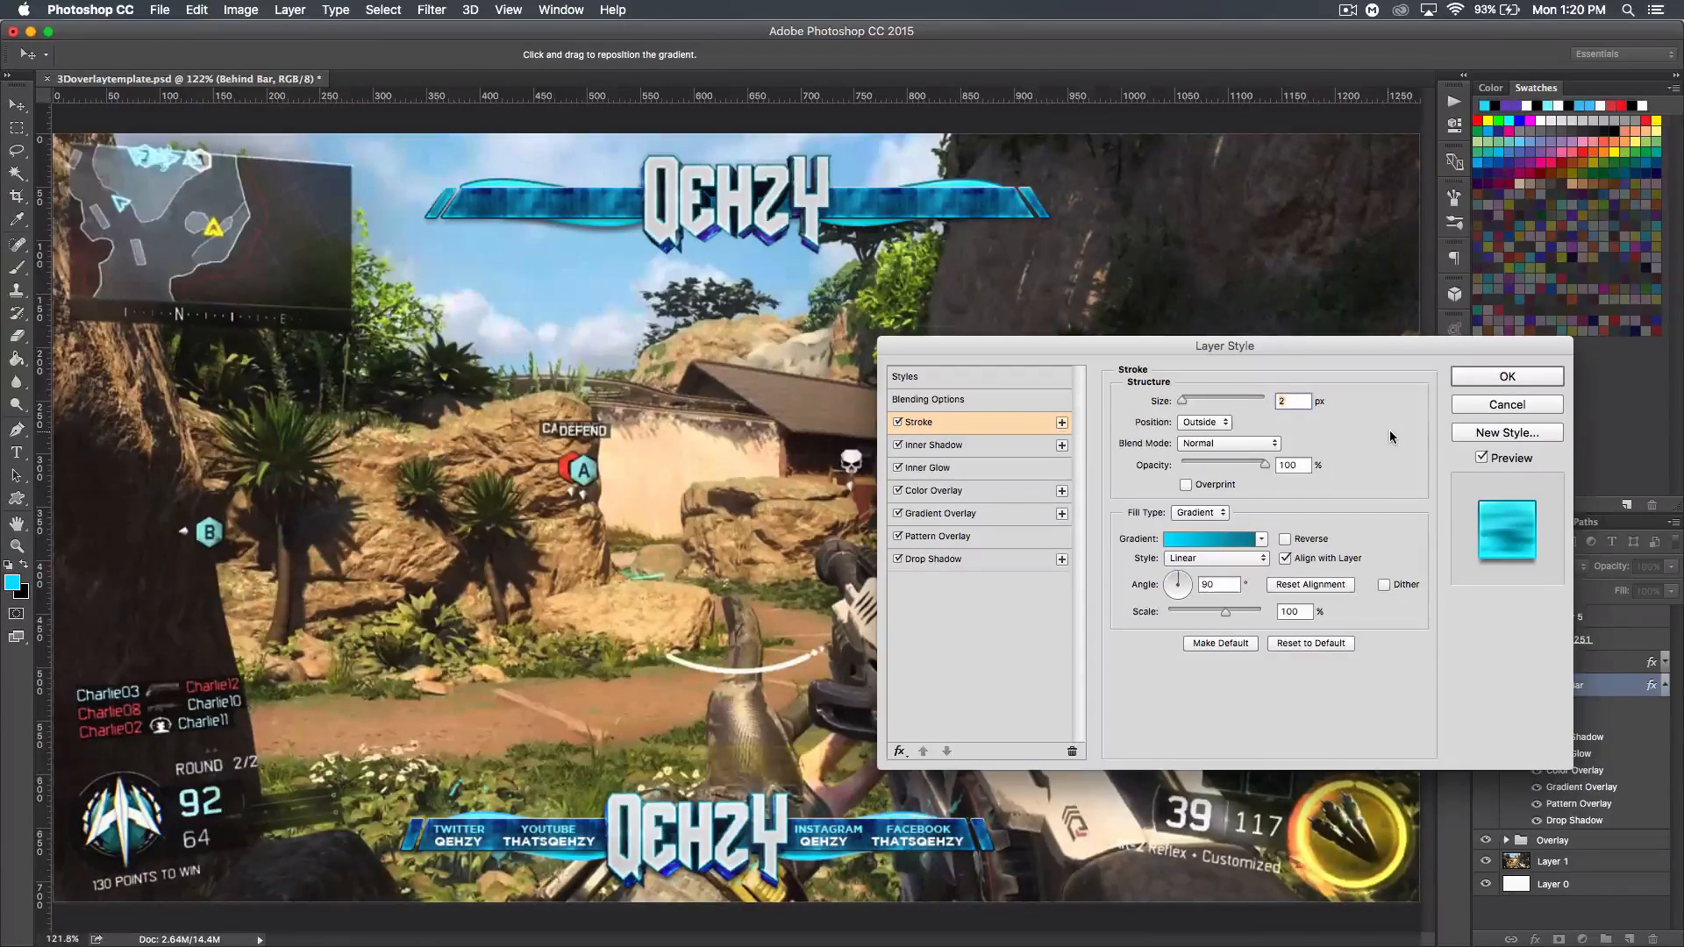
- Set Behind Bar's stroke size to 1 px and its drop shadow distance to 1 px, then apply the style and collapse the effects list
{"action": "key", "text": "Down"}
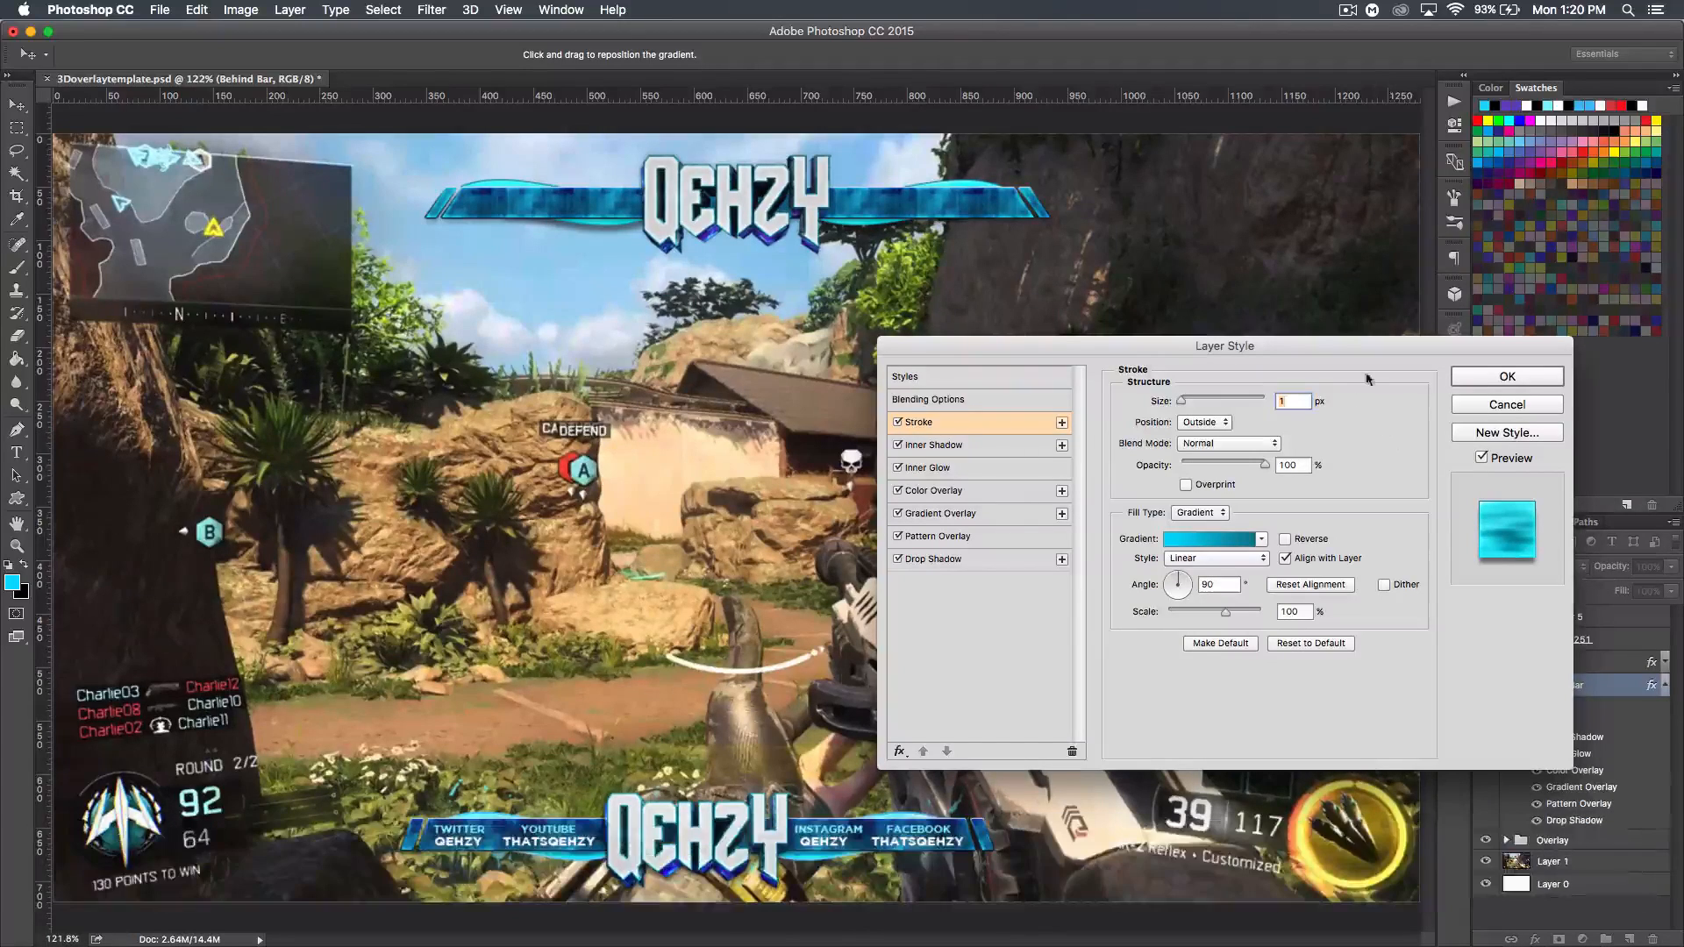
{"action": "left_click", "coordinate": [941, 559]}
{"action": "left_click_drag", "start_coordinate": [1192, 481], "coordinate": [1182, 487]}
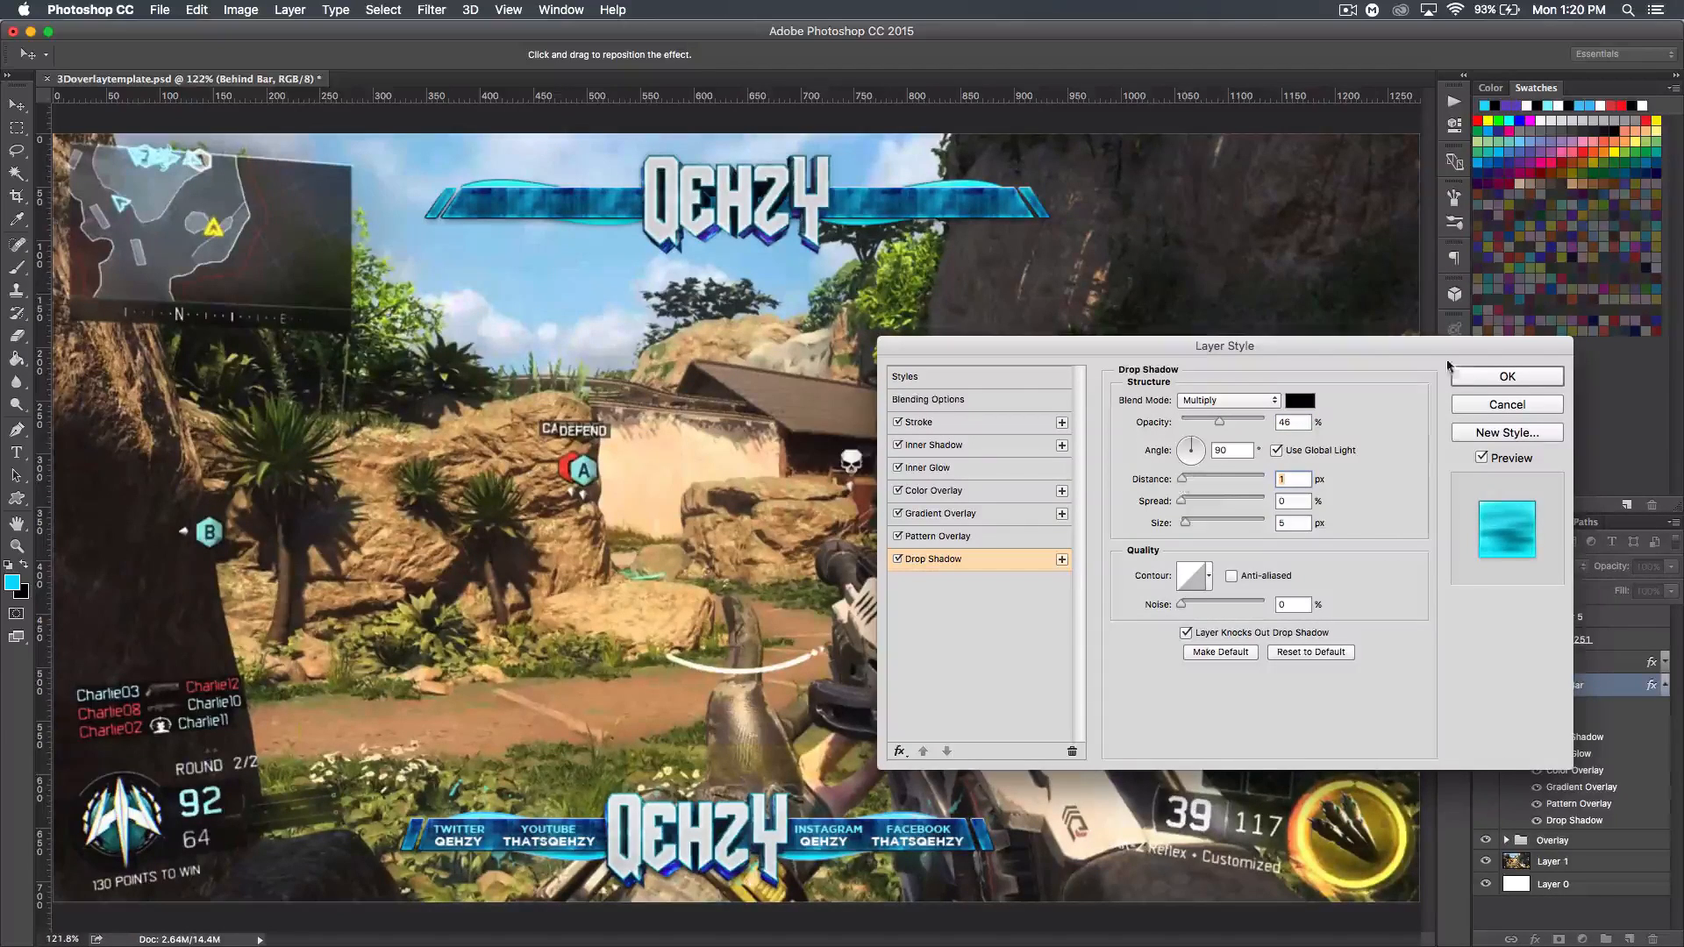
{"action": "left_click", "coordinate": [1470, 377]}
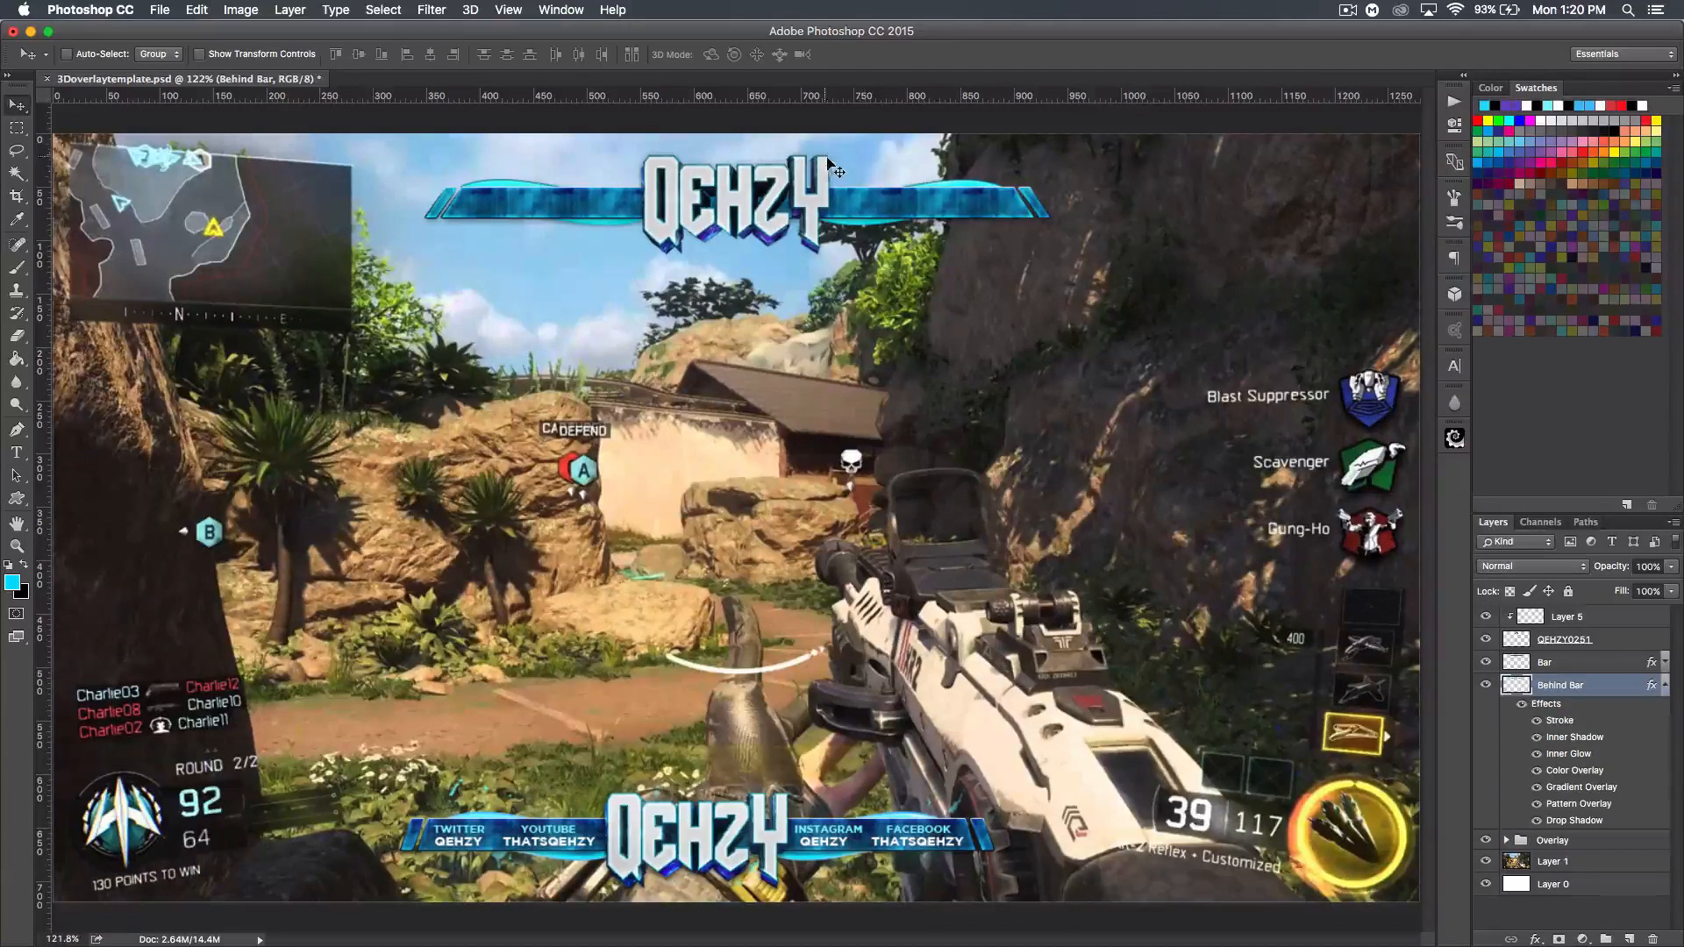
{"action": "left_click", "coordinate": [1663, 685]}
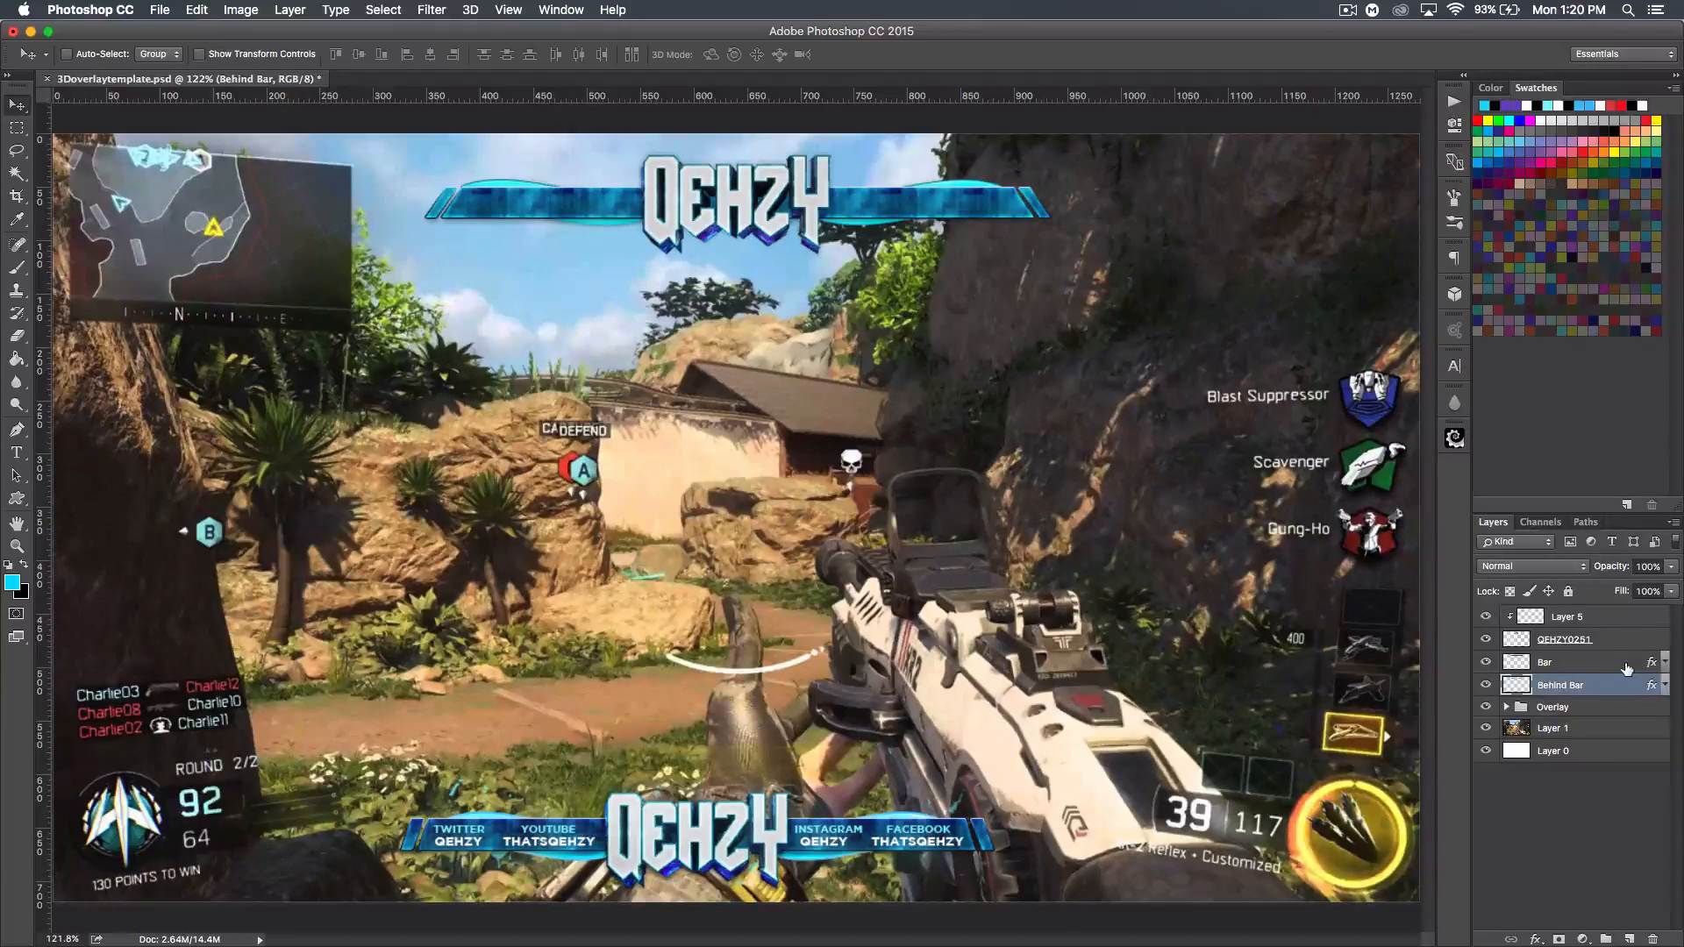
- Add white text reading QEHZY on the upper bar, near its left end, above all other layers
{"action": "left_click", "coordinate": [1618, 619]}
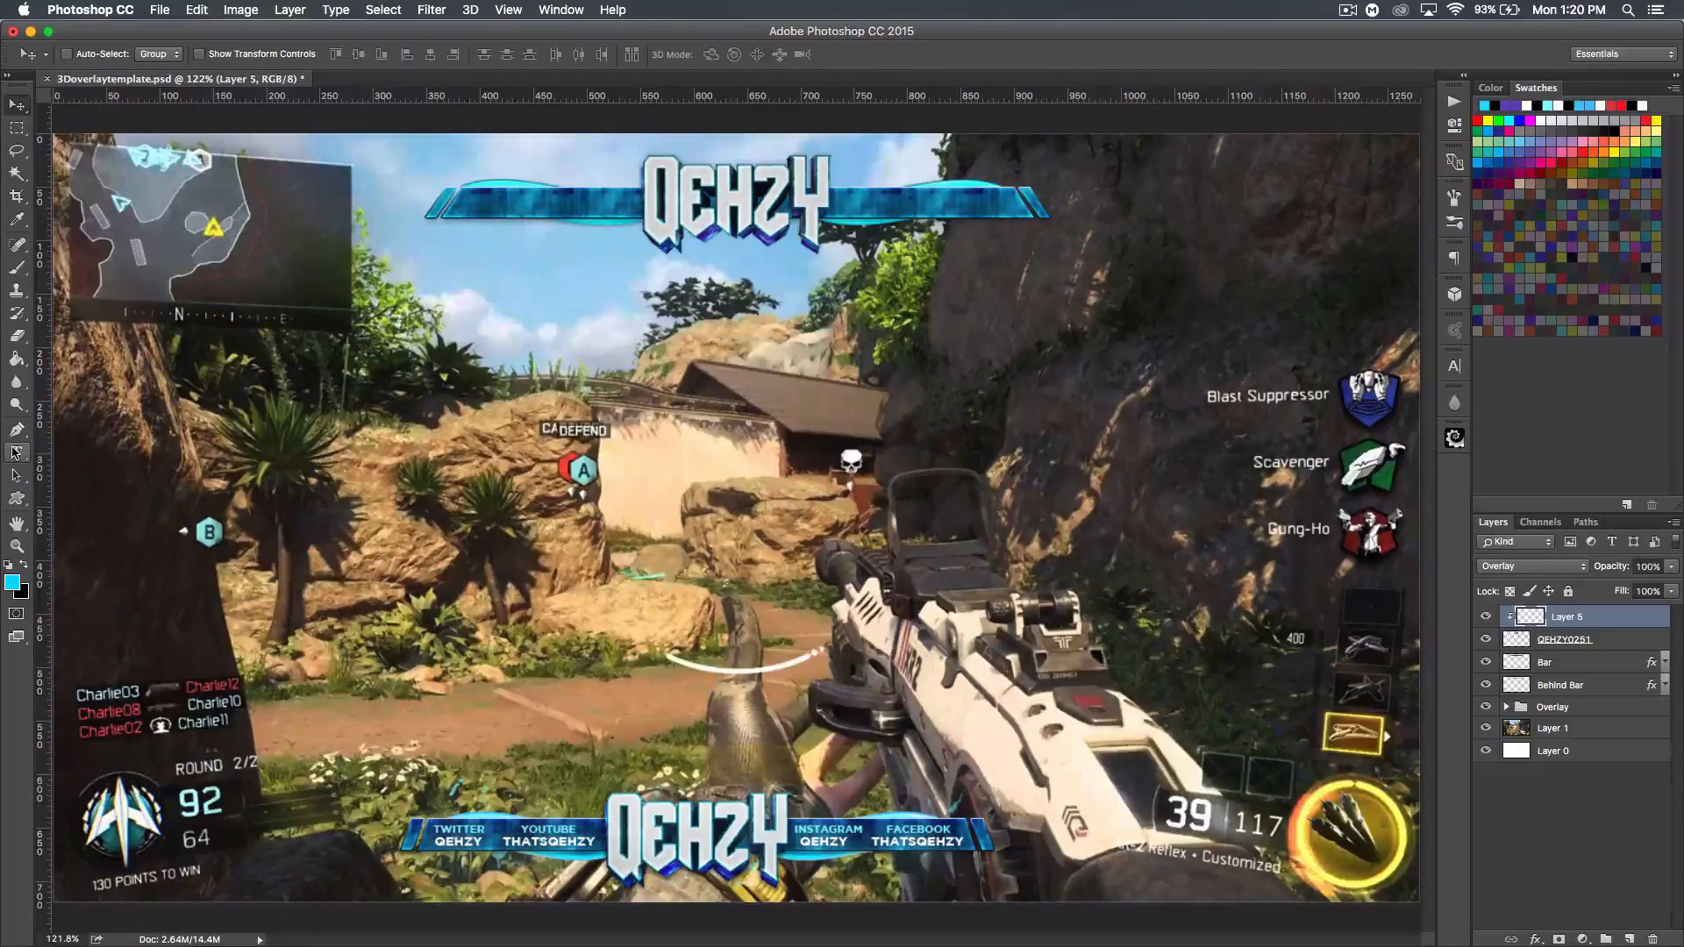
{"action": "left_click", "coordinate": [15, 452]}
{"action": "left_click", "coordinate": [8, 564]}
{"action": "left_click", "coordinate": [24, 564]}
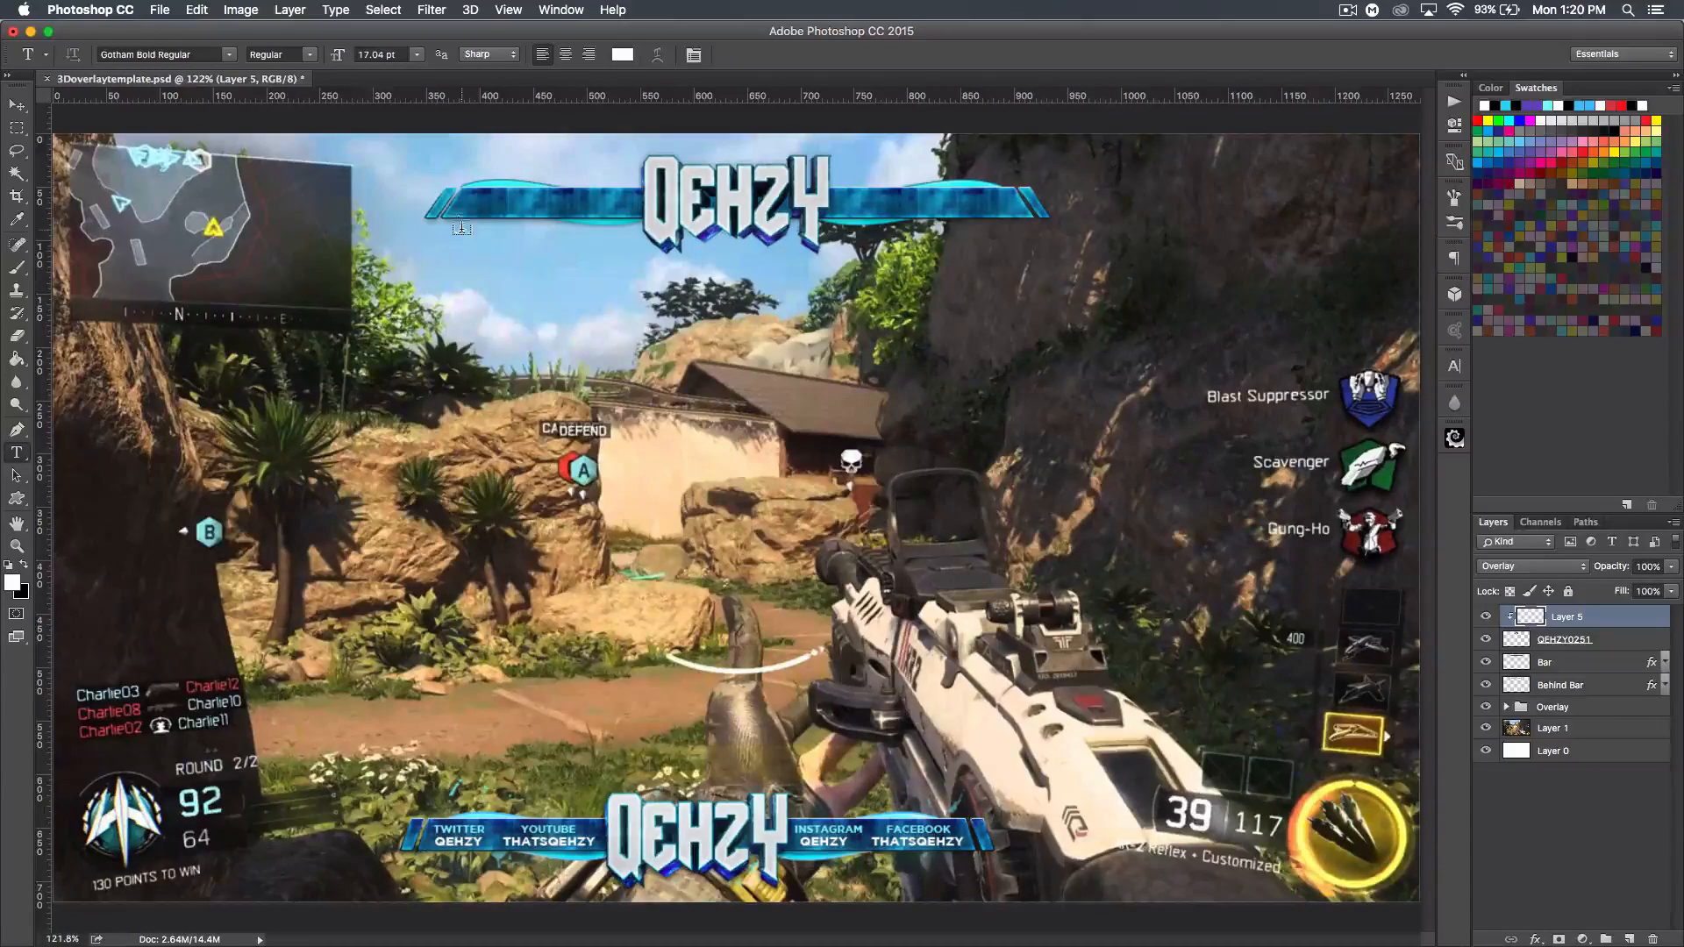
{"action": "left_click", "coordinate": [485, 211]}
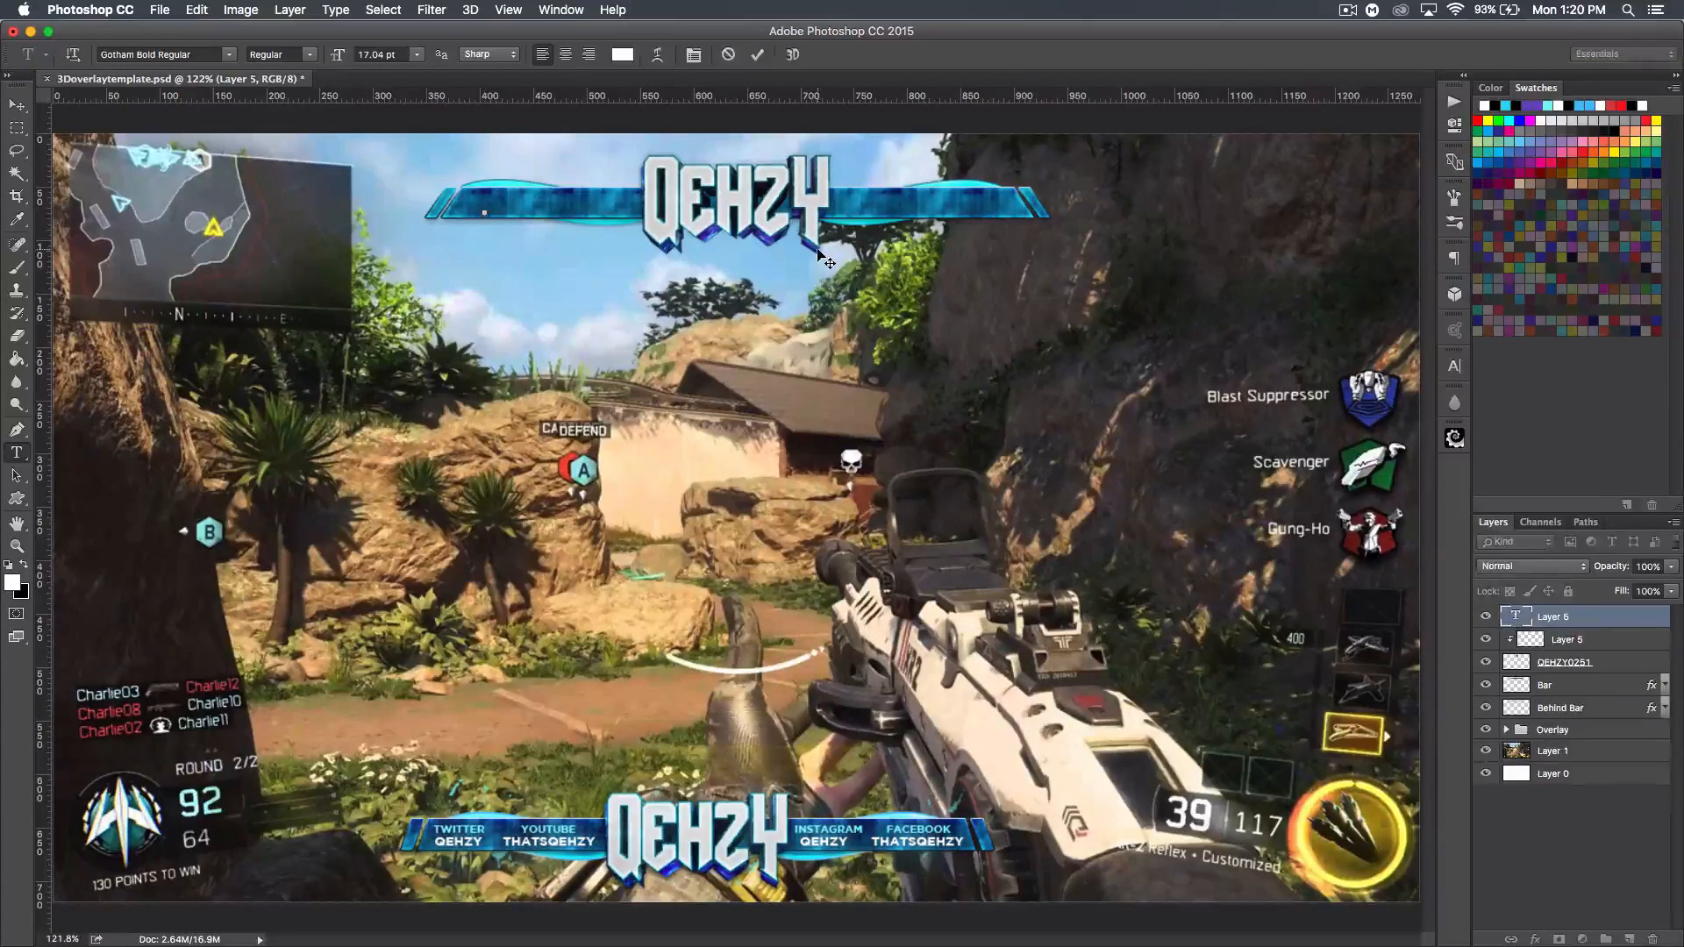
{"action": "key", "text": "shift"}
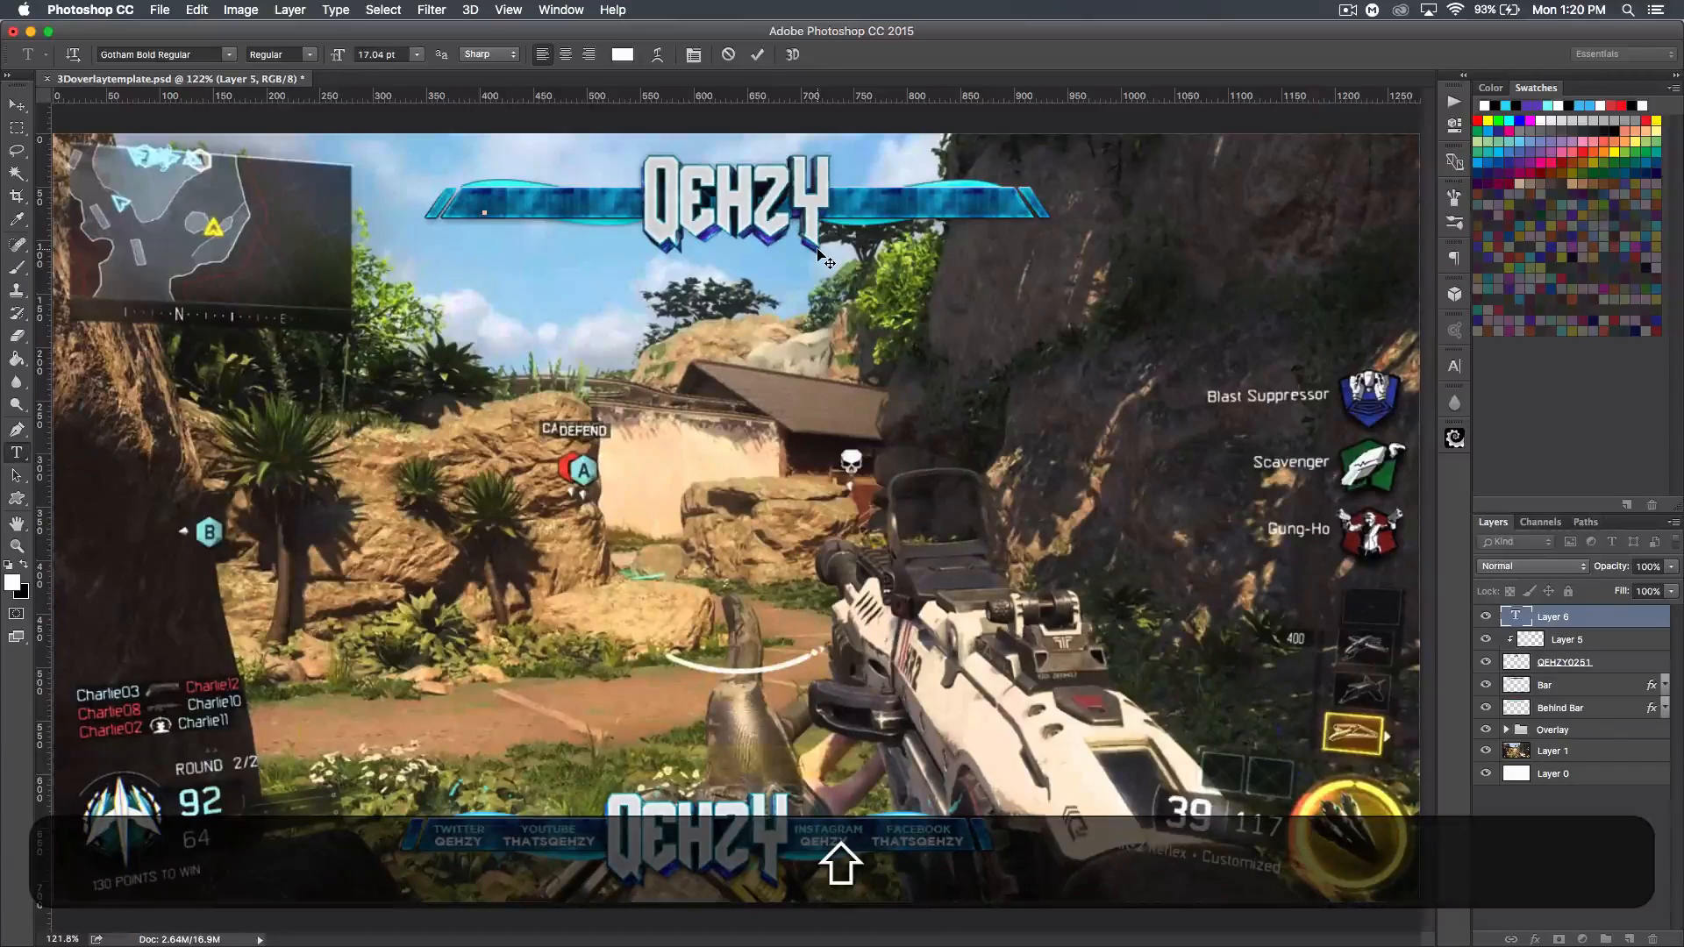
{"action": "type", "text": "QEHZY"}
- Set the small QEHZY text to 12 pt and nudge it left and slightly down on the bar
{"action": "double_click", "coordinate": [550, 205]}
{"action": "left_click", "coordinate": [387, 56]}
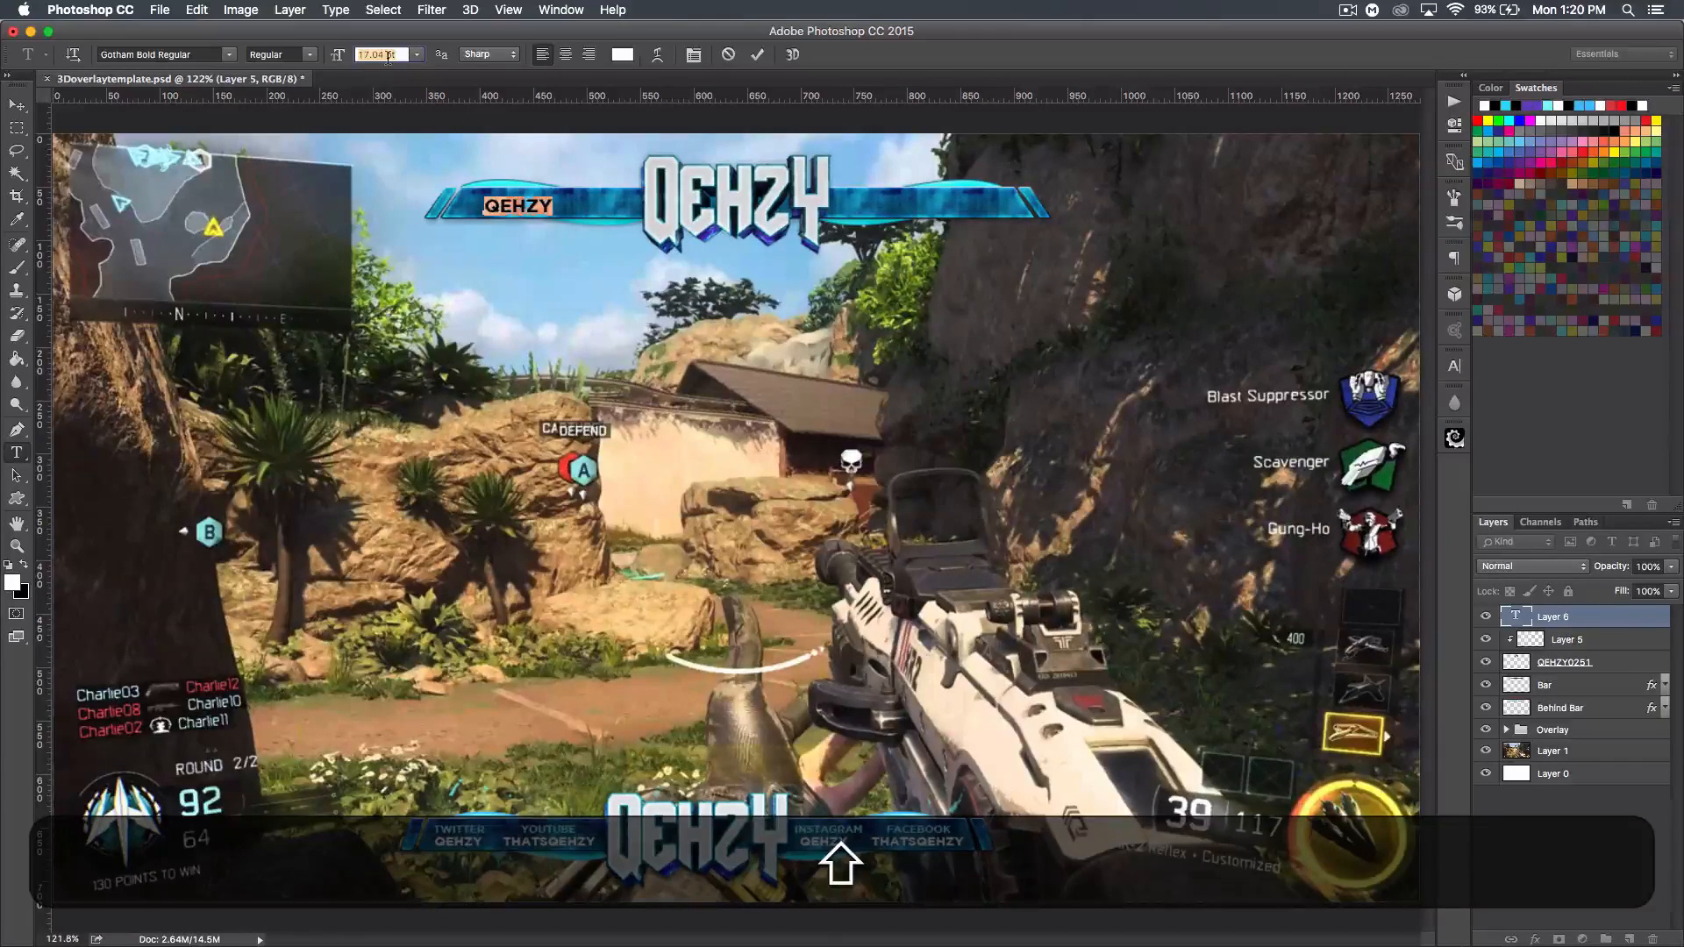
{"action": "type", "text": "12"}
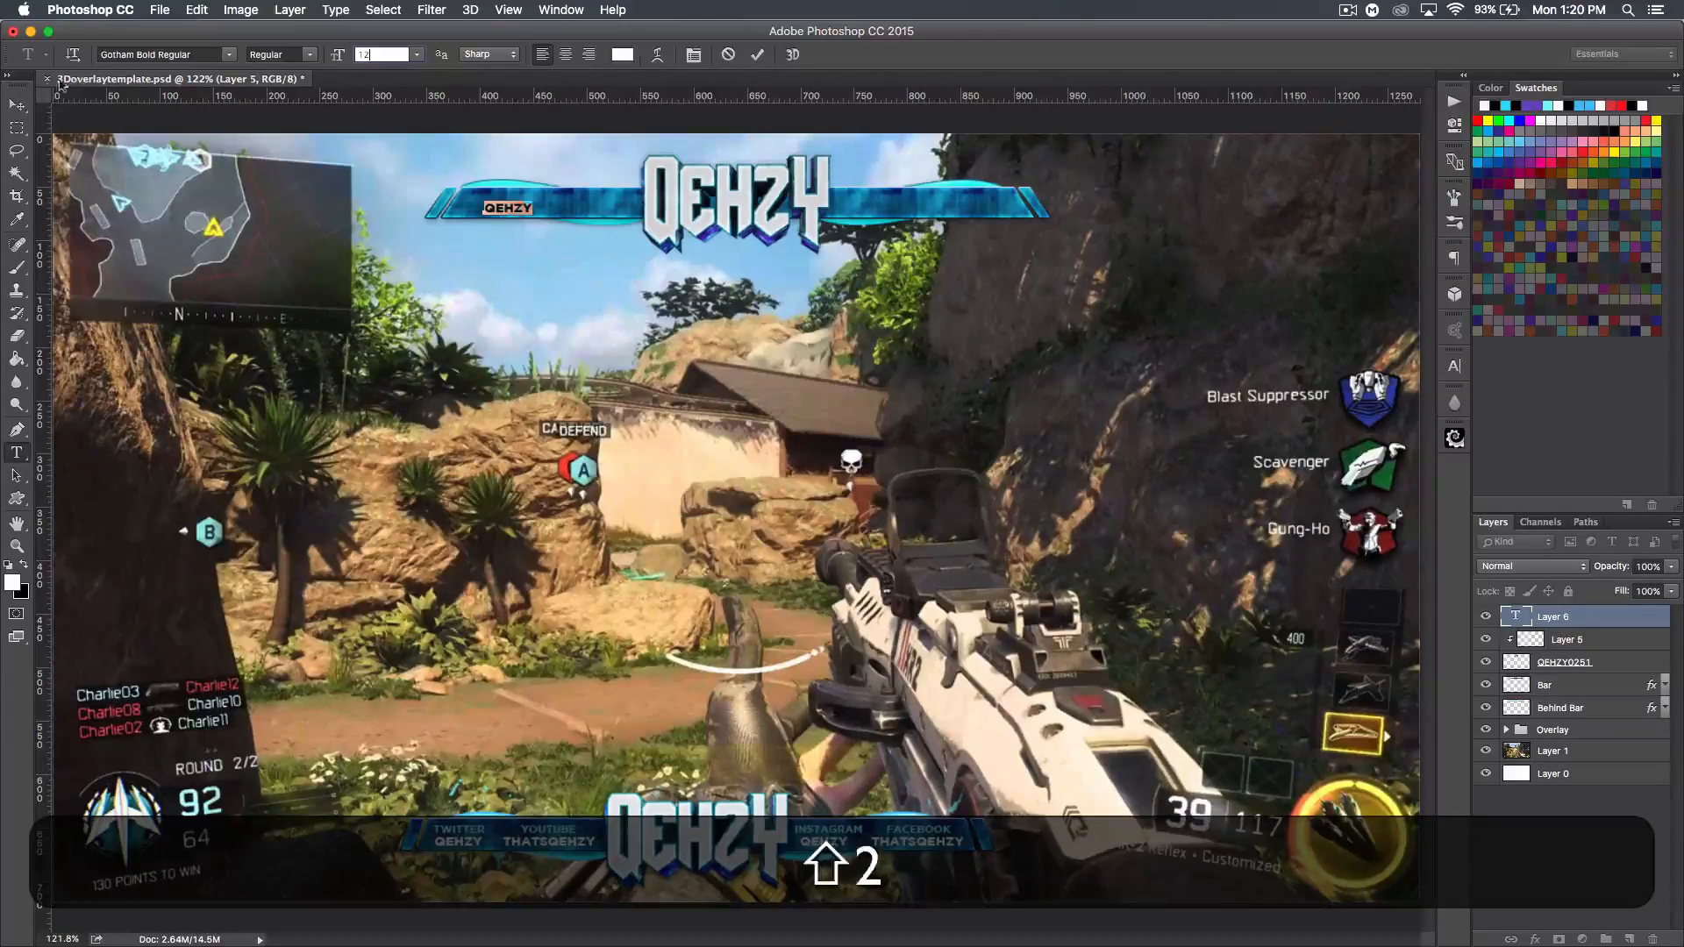
{"action": "left_click", "coordinate": [16, 104]}
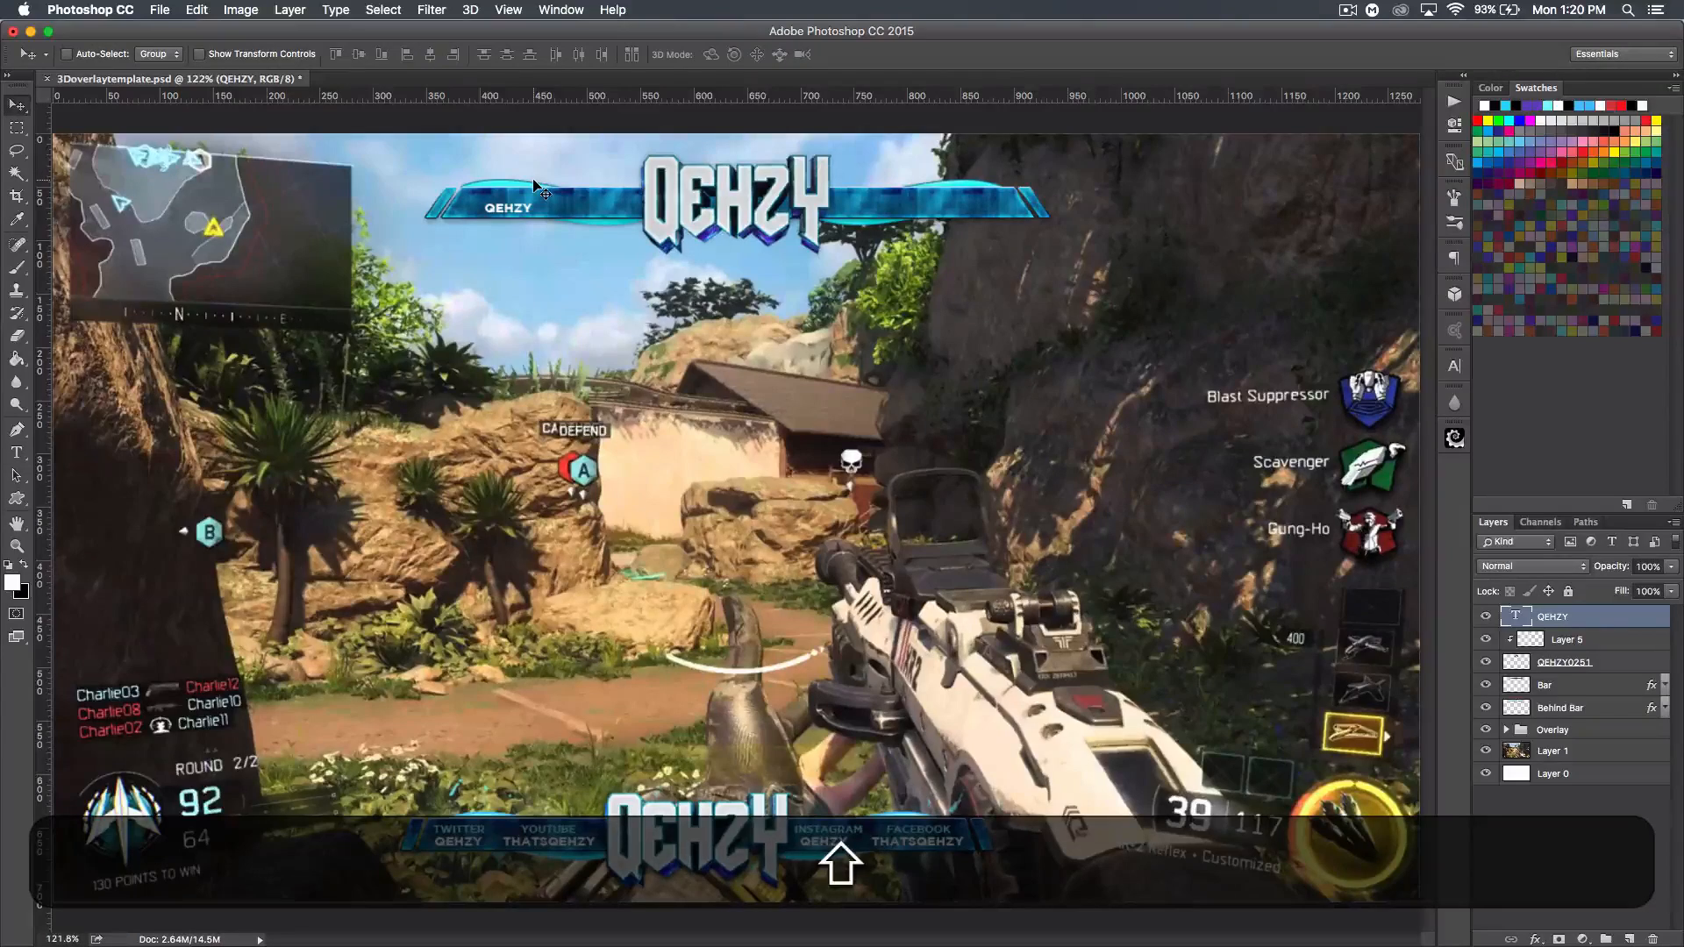
{"action": "key", "text": "shift+Left"}
{"action": "key", "text": "shift+Down"}
- Duplicate the small QEHZY text, retype the copy as THATSQEHZY and fit it between the original and the 3D logo
{"action": "key", "text": "shift+super+j"}
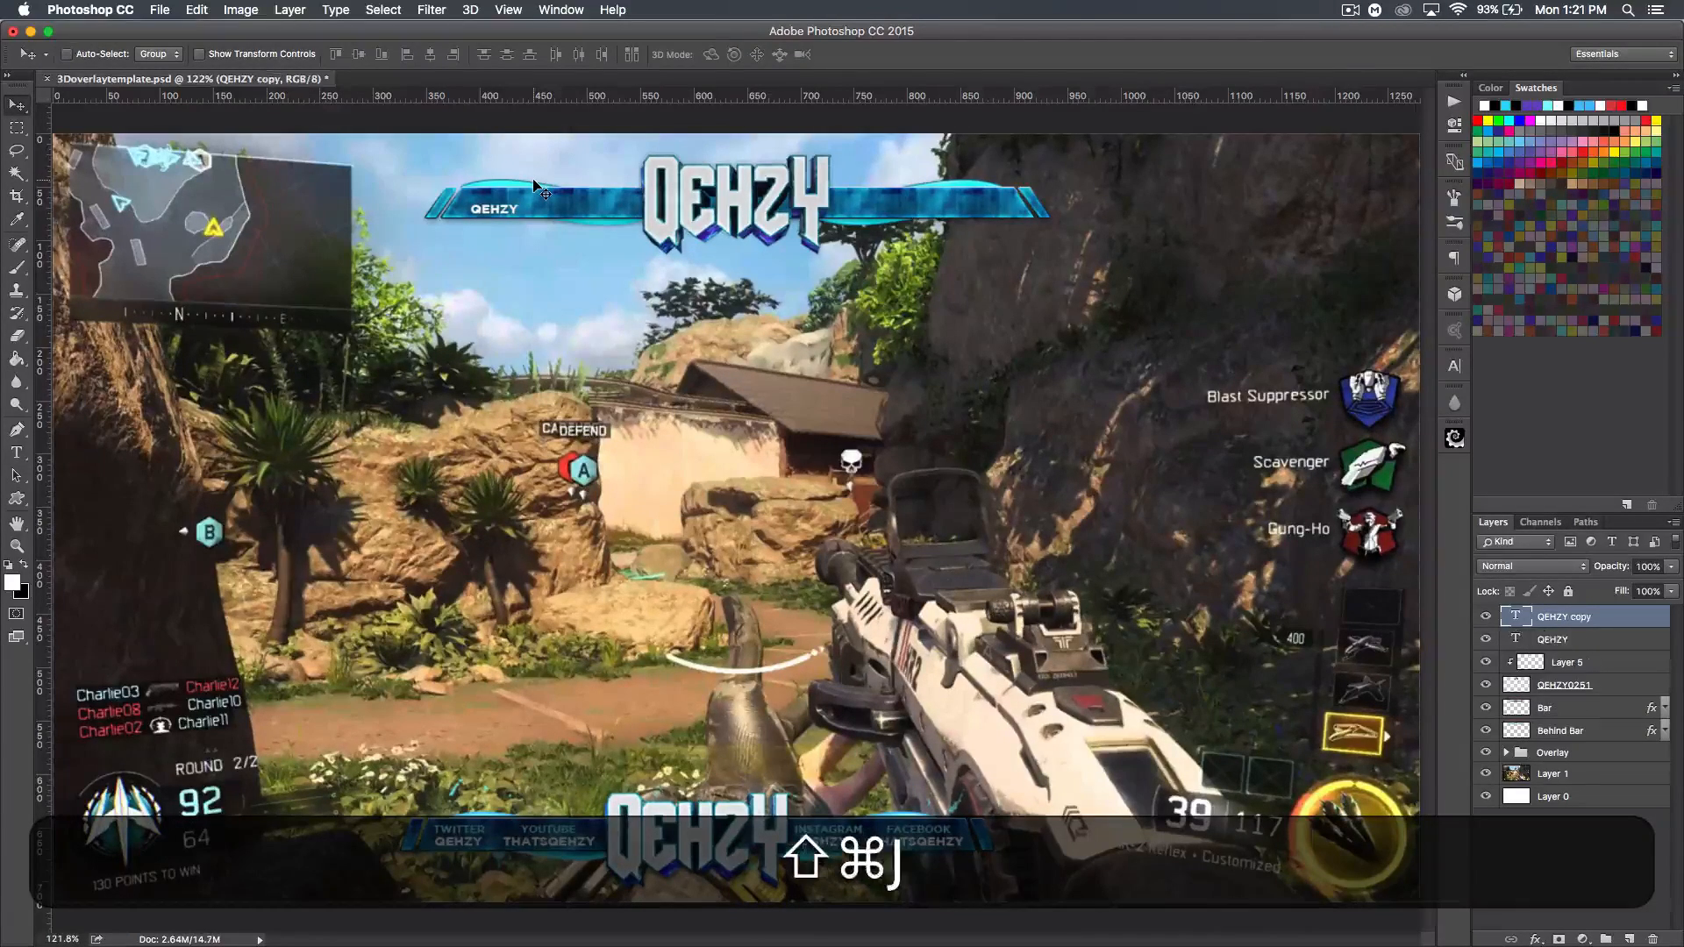
{"action": "left_click_drag", "start_coordinate": [509, 210], "coordinate": [588, 209], "text": "shift"}
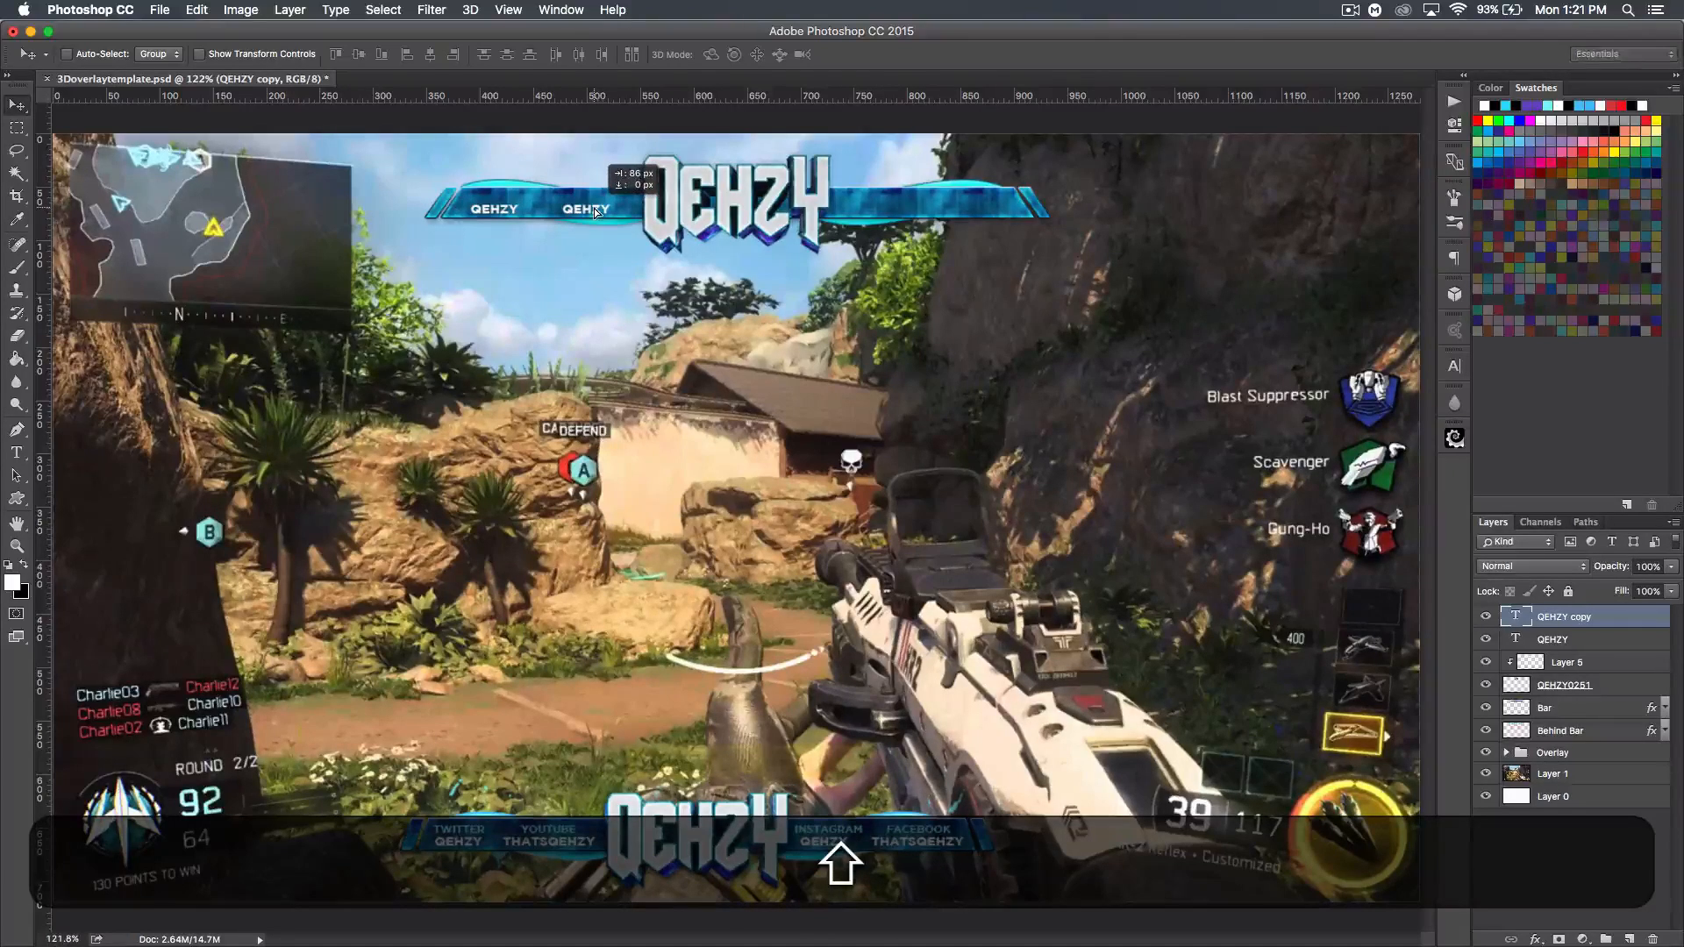
{"action": "double_click", "coordinate": [1515, 616]}
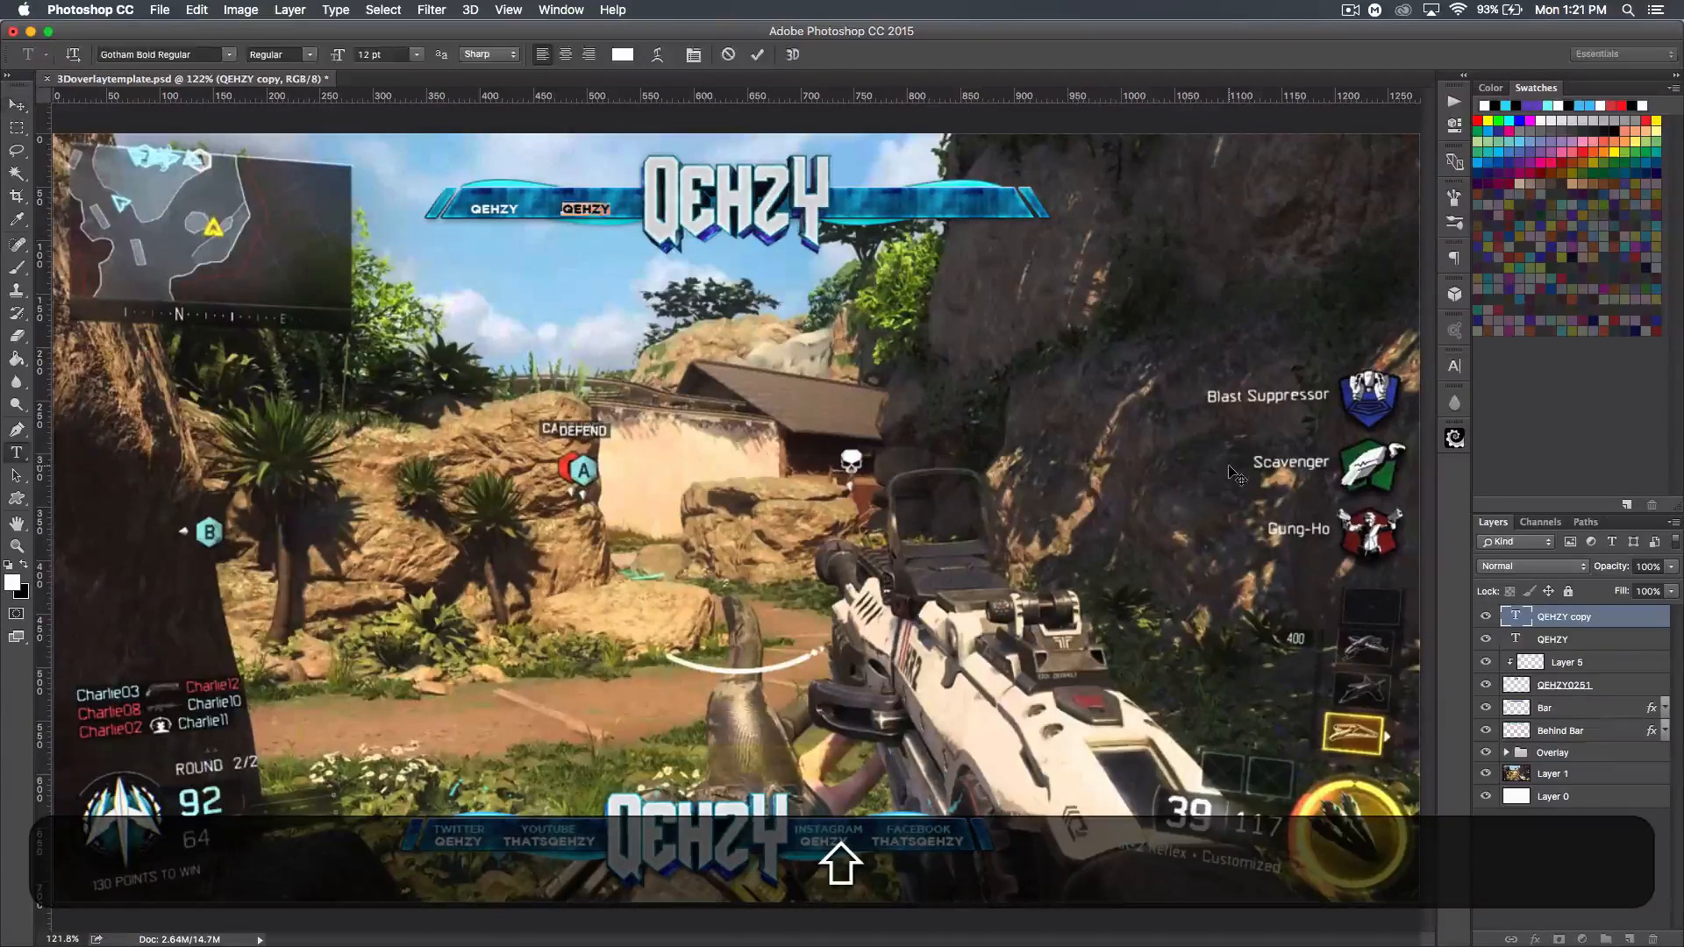
{"action": "type", "text": "THATSQEHZY"}
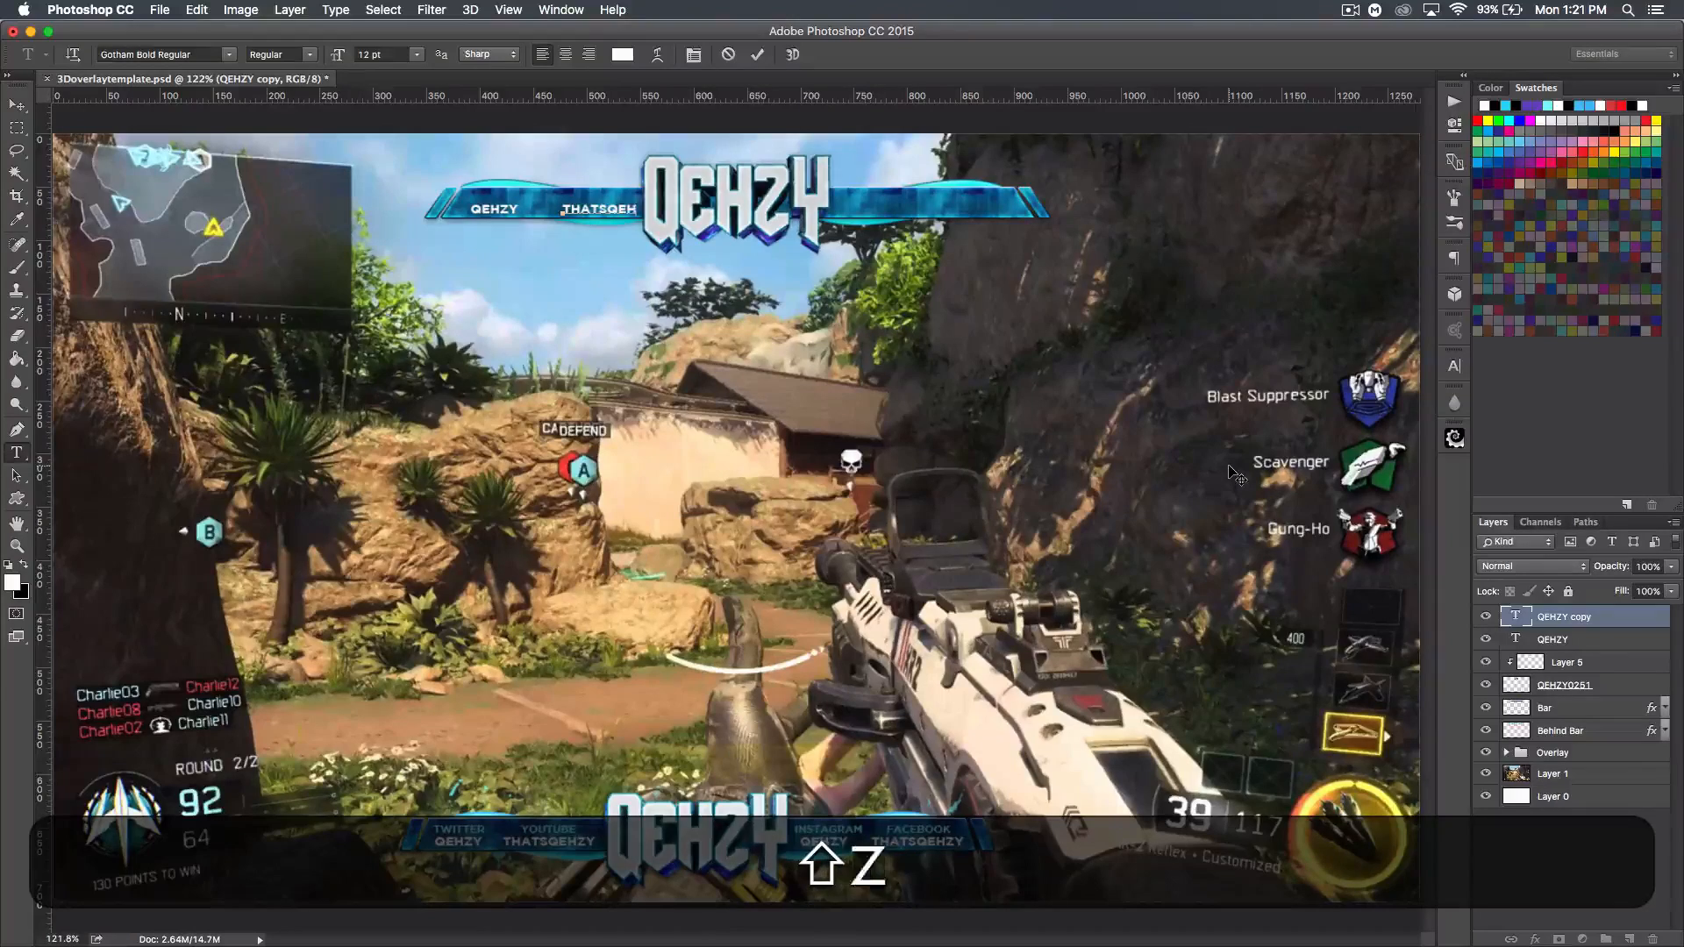
{"action": "left_click", "coordinate": [15, 104]}
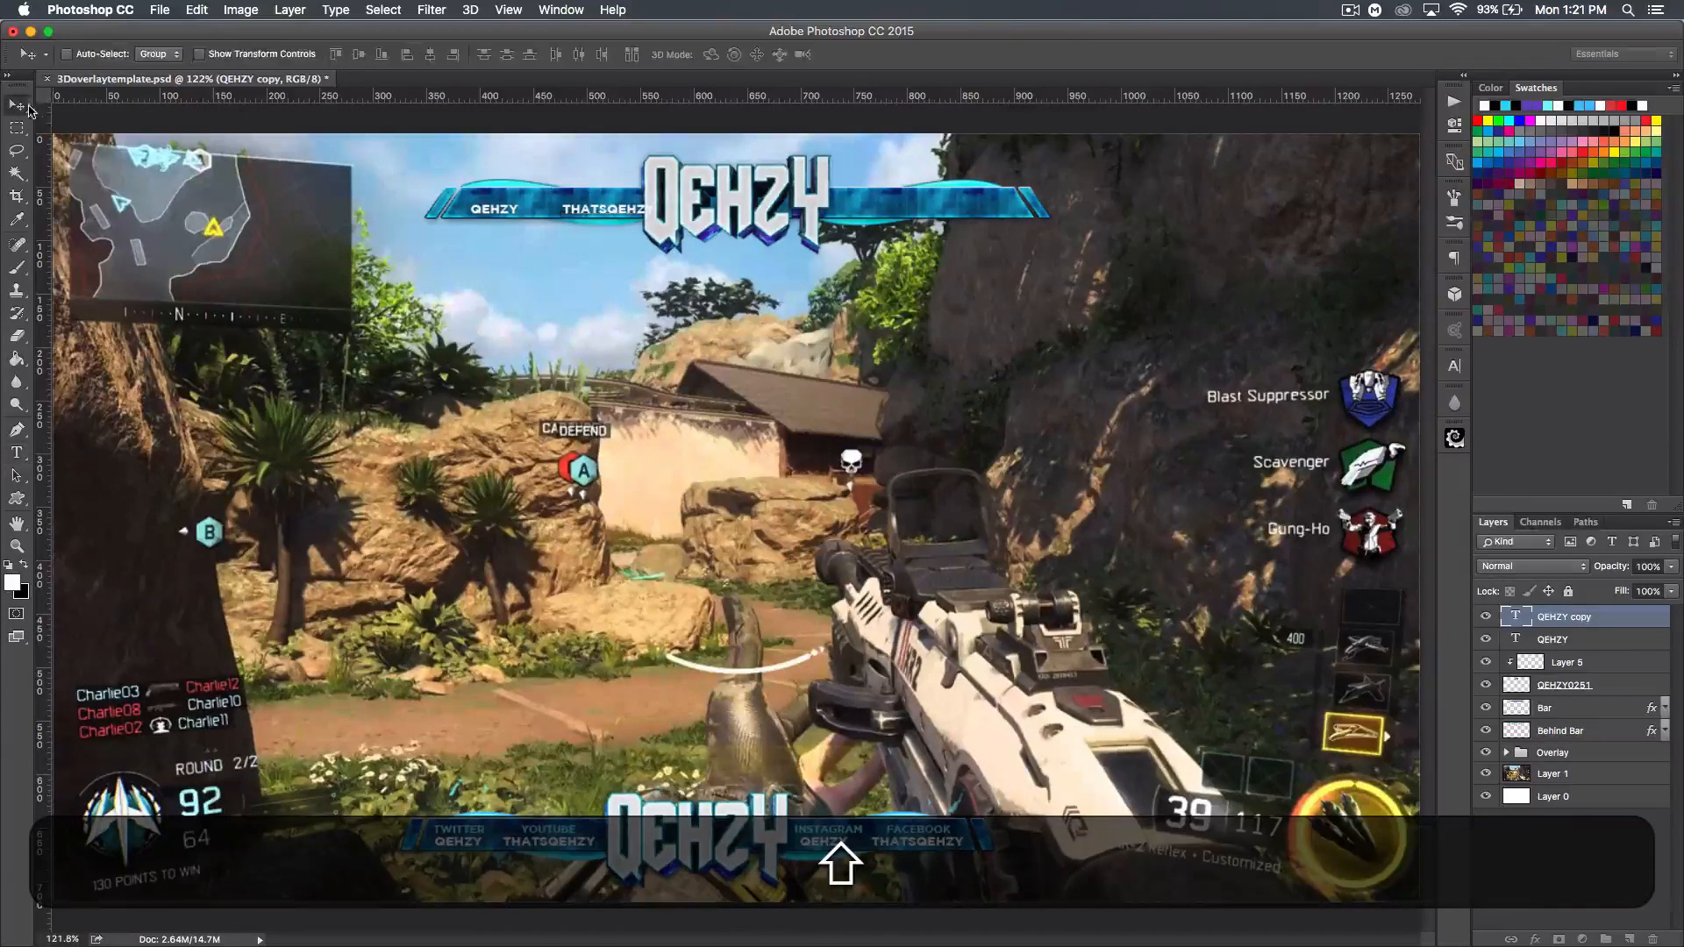
{"action": "left_click_drag", "start_coordinate": [552, 205], "coordinate": [551, 205], "text": "shift"}
- Duplicate the QEHZY and THATSQEHZY text layers together and move the copies straight across to the bar's right half
{"action": "left_click", "coordinate": [1604, 636], "text": "shift"}
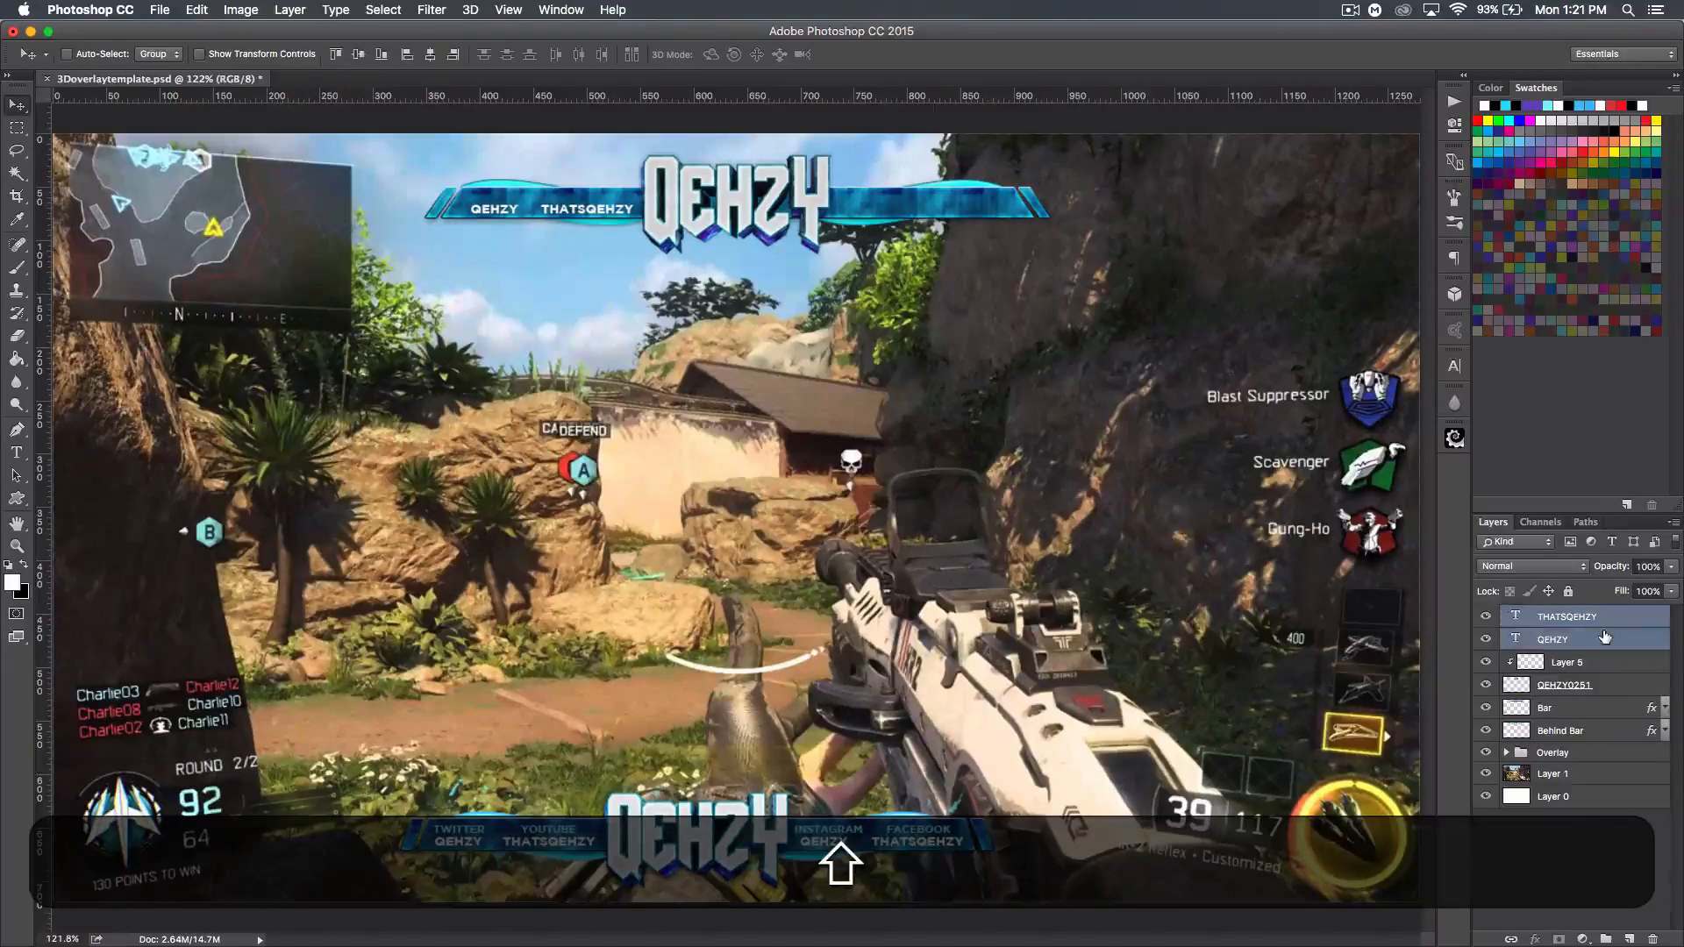
{"action": "key", "text": "shift+super+j"}
{"action": "left_click_drag", "start_coordinate": [574, 223], "coordinate": [945, 228], "text": "shift"}
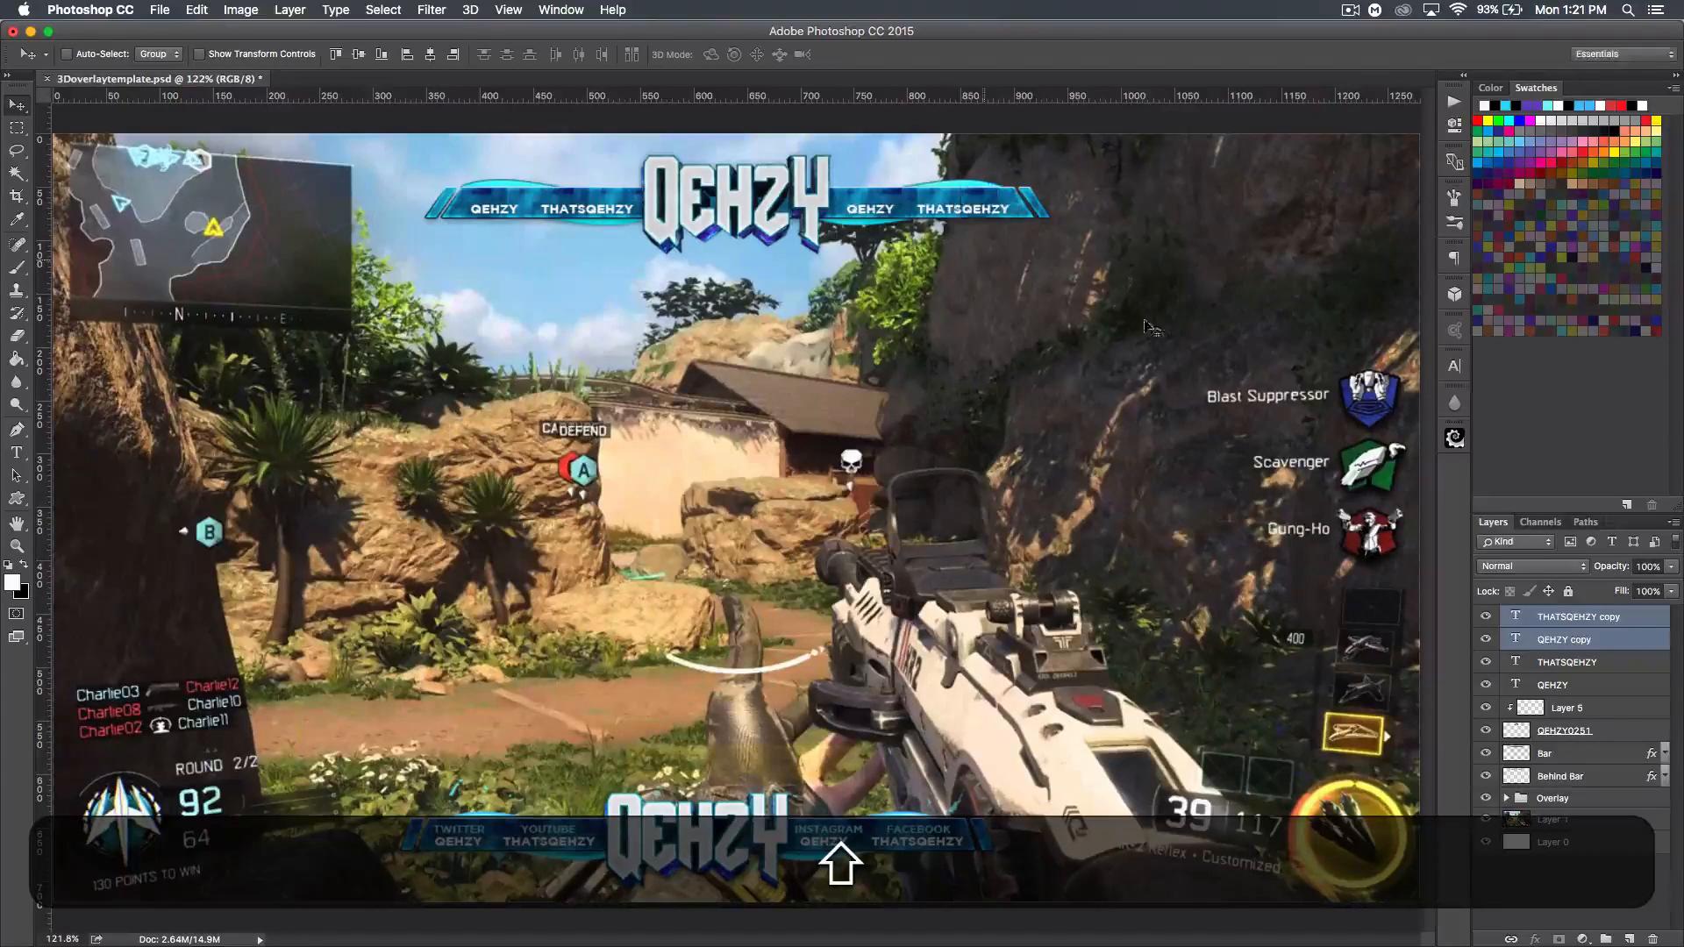
- Duplicate the leftmost QEHZY text, bring it to the front, shift it above the original and retype it as TWITTER
{"action": "left_click", "coordinate": [1598, 686]}
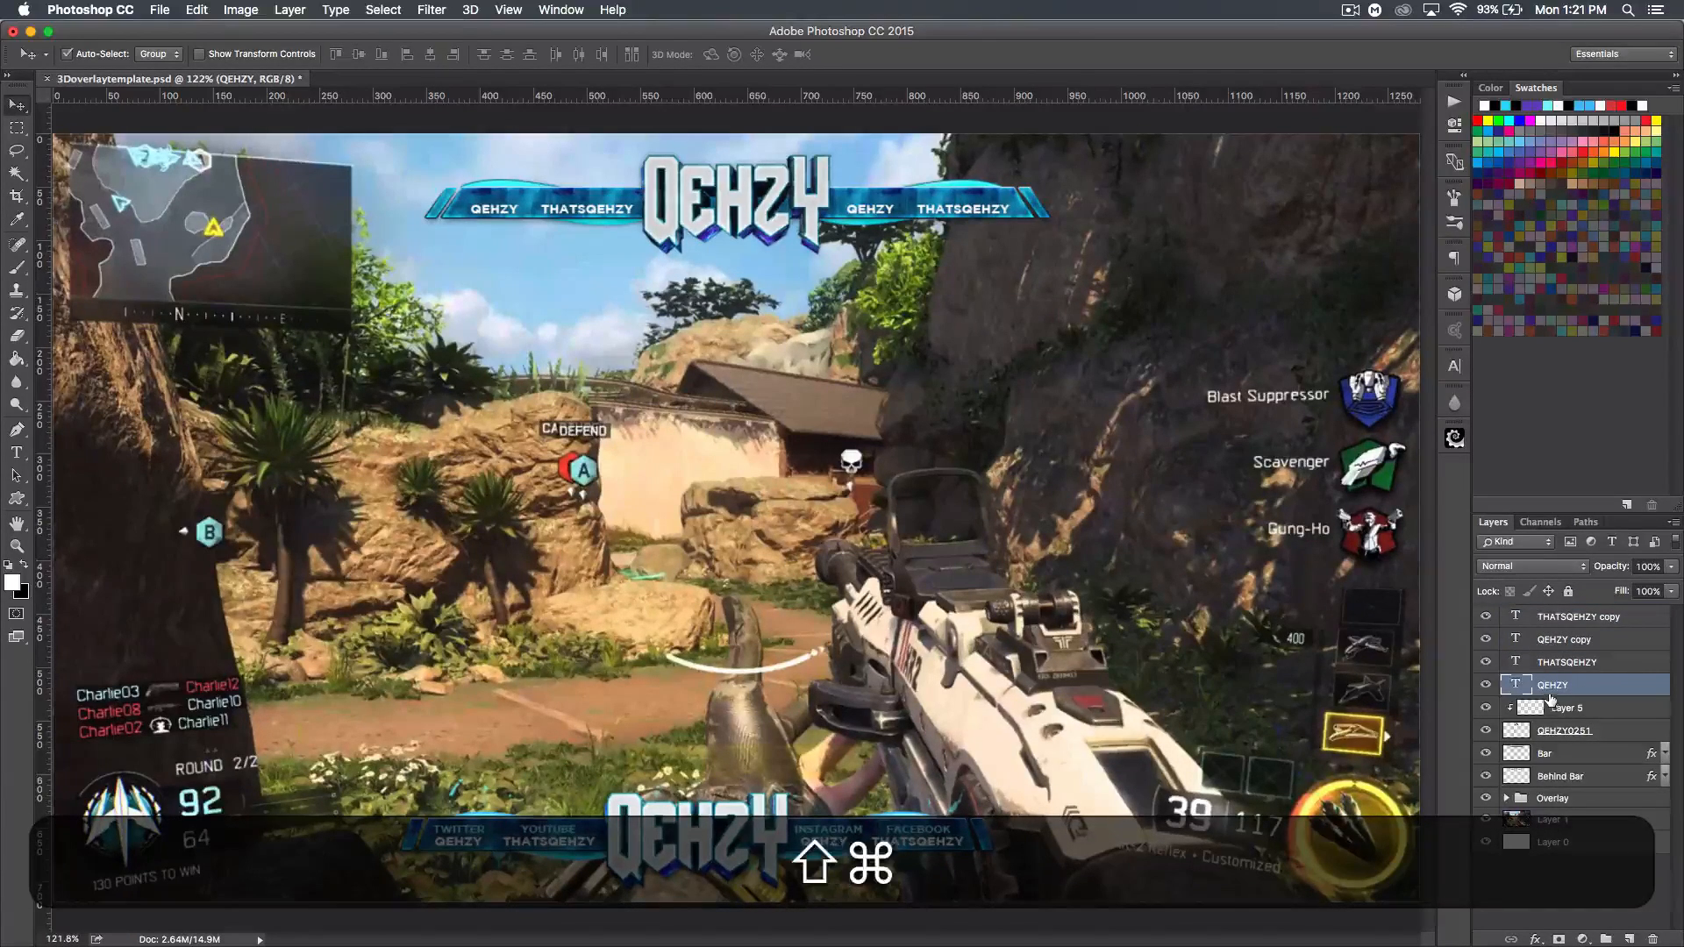
{"action": "key", "text": "shift+super+j"}
{"action": "key", "text": "shift+super+bracketright"}
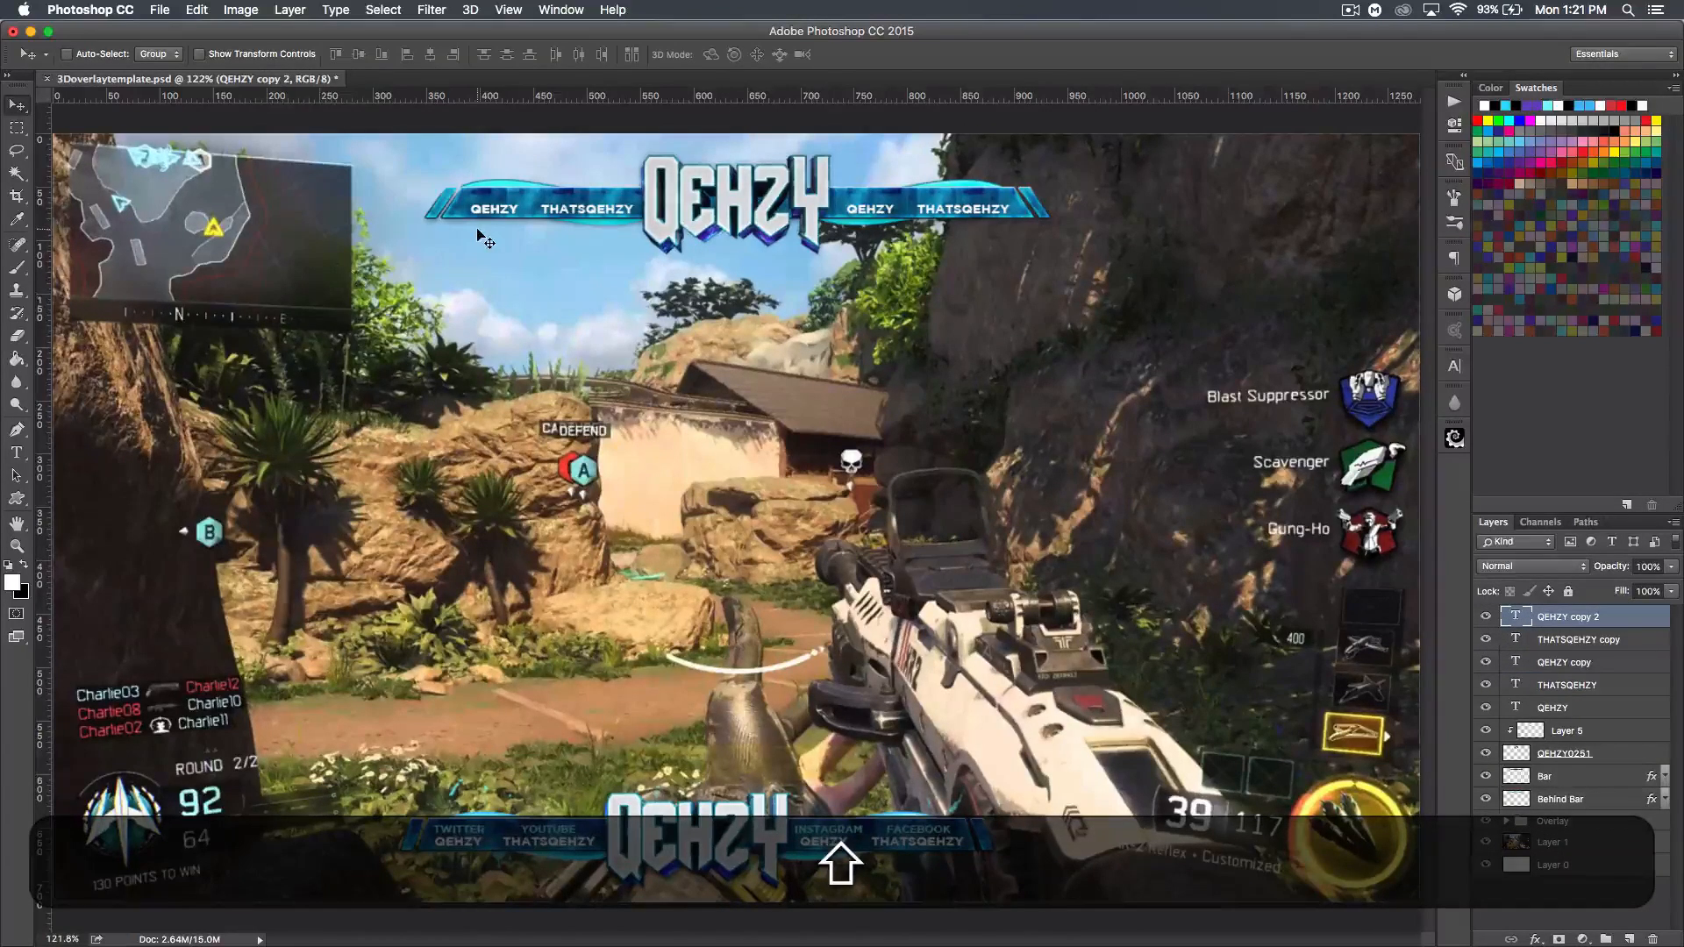
{"action": "key", "text": "shift+Up"}
{"action": "key", "text": "shift+Up"}
{"action": "double_click", "coordinate": [1518, 617]}
{"action": "type", "text": "TWITTER"}
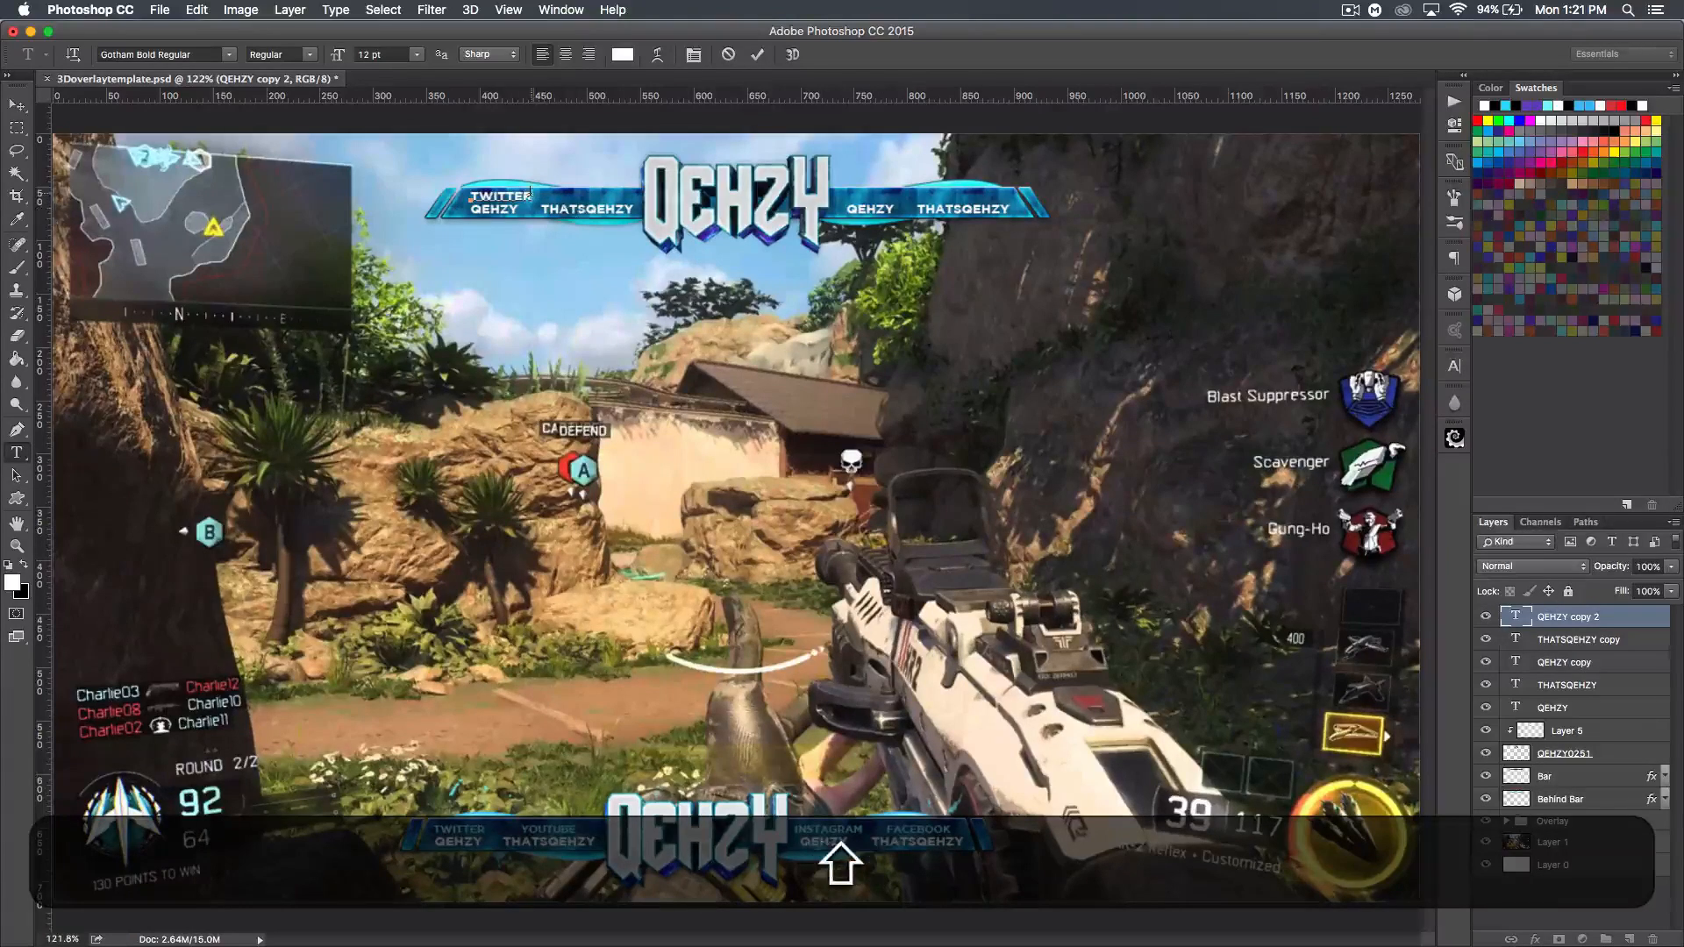
- Set the TWITTER text to 10 pt and colour it light cyan, a3fdfe
{"action": "double_click", "coordinate": [509, 197]}
{"action": "left_click", "coordinate": [389, 54]}
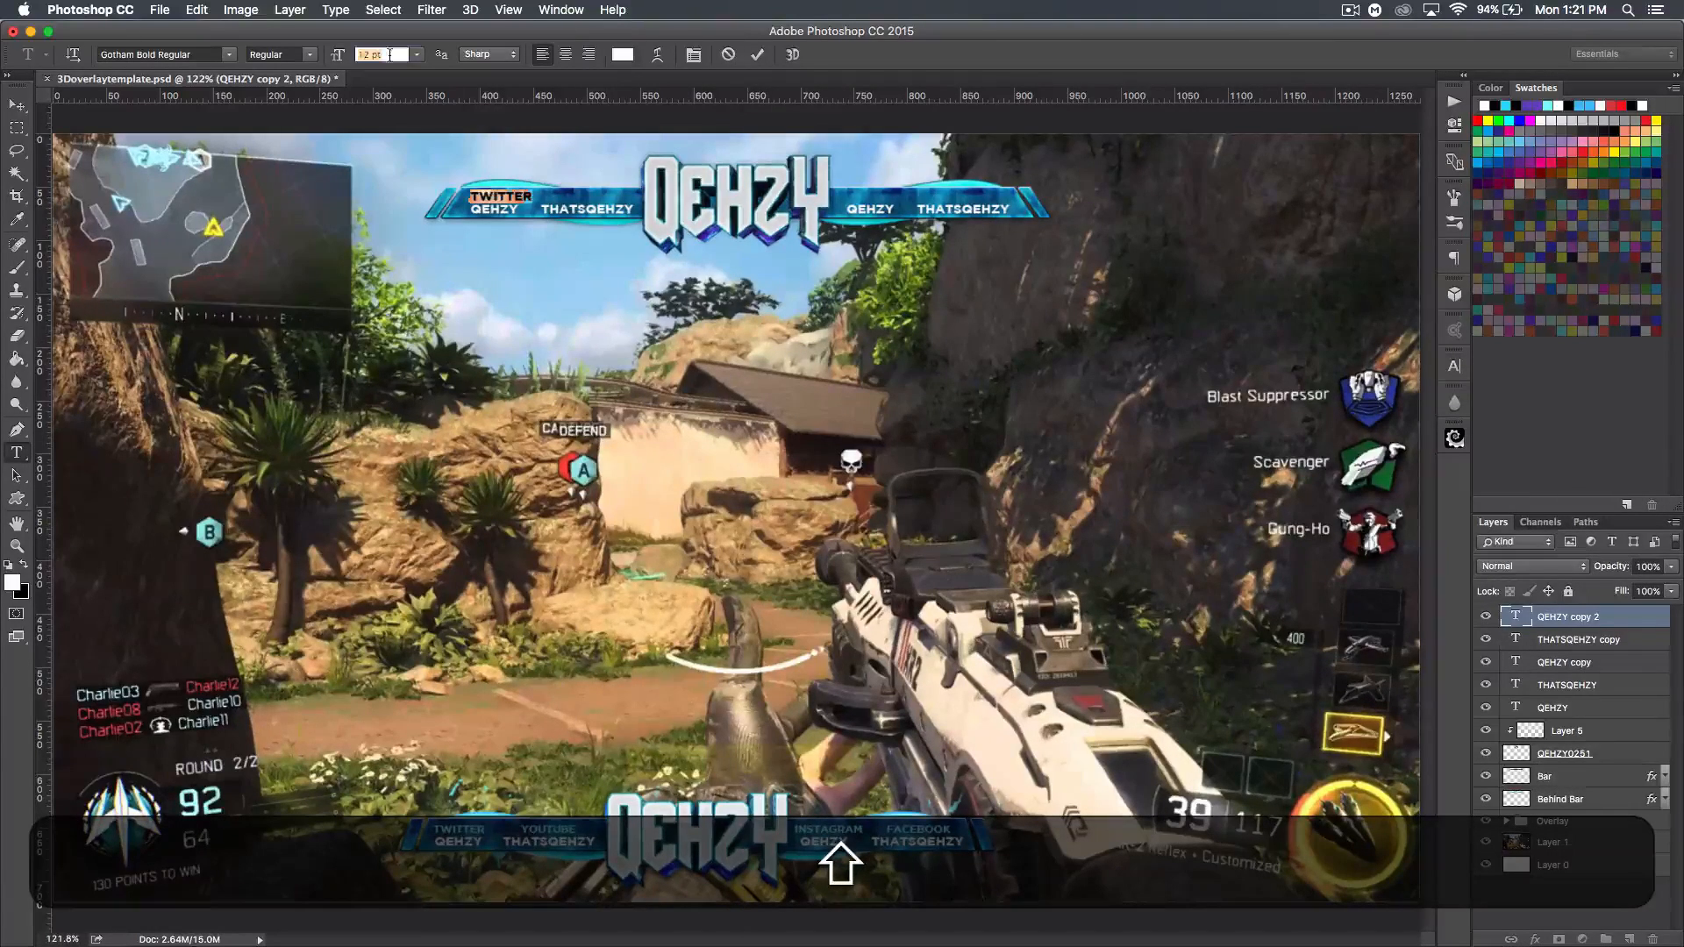
{"action": "type", "text": "10"}
{"action": "left_click", "coordinate": [623, 54]}
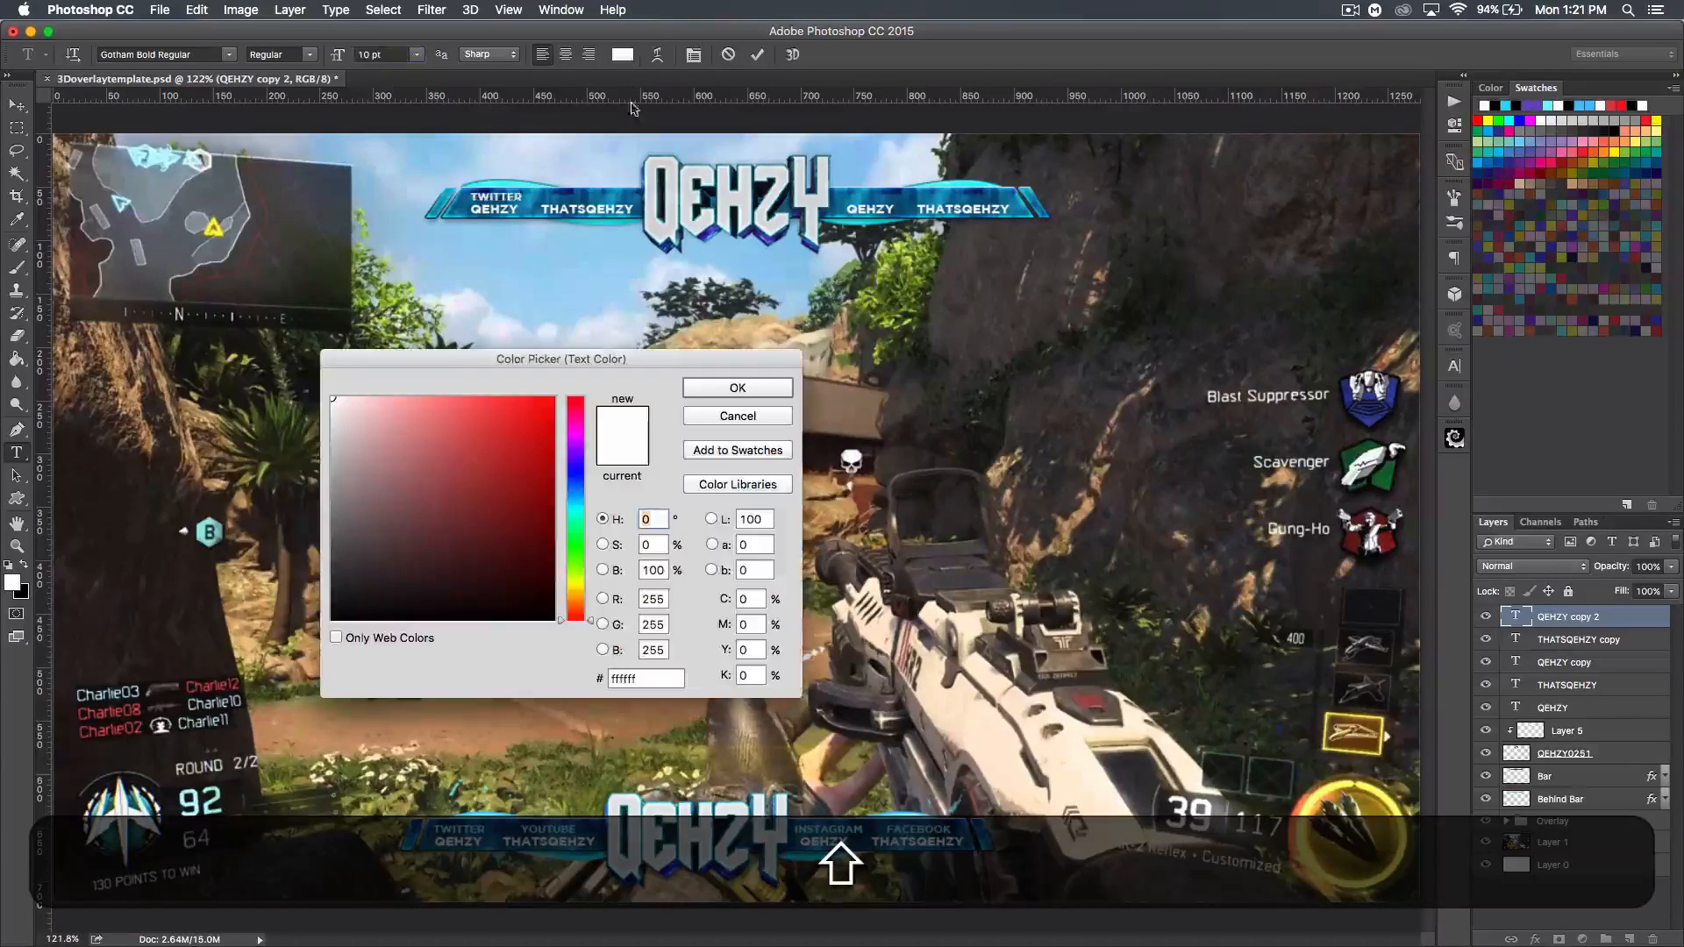
{"action": "left_click", "coordinate": [501, 182]}
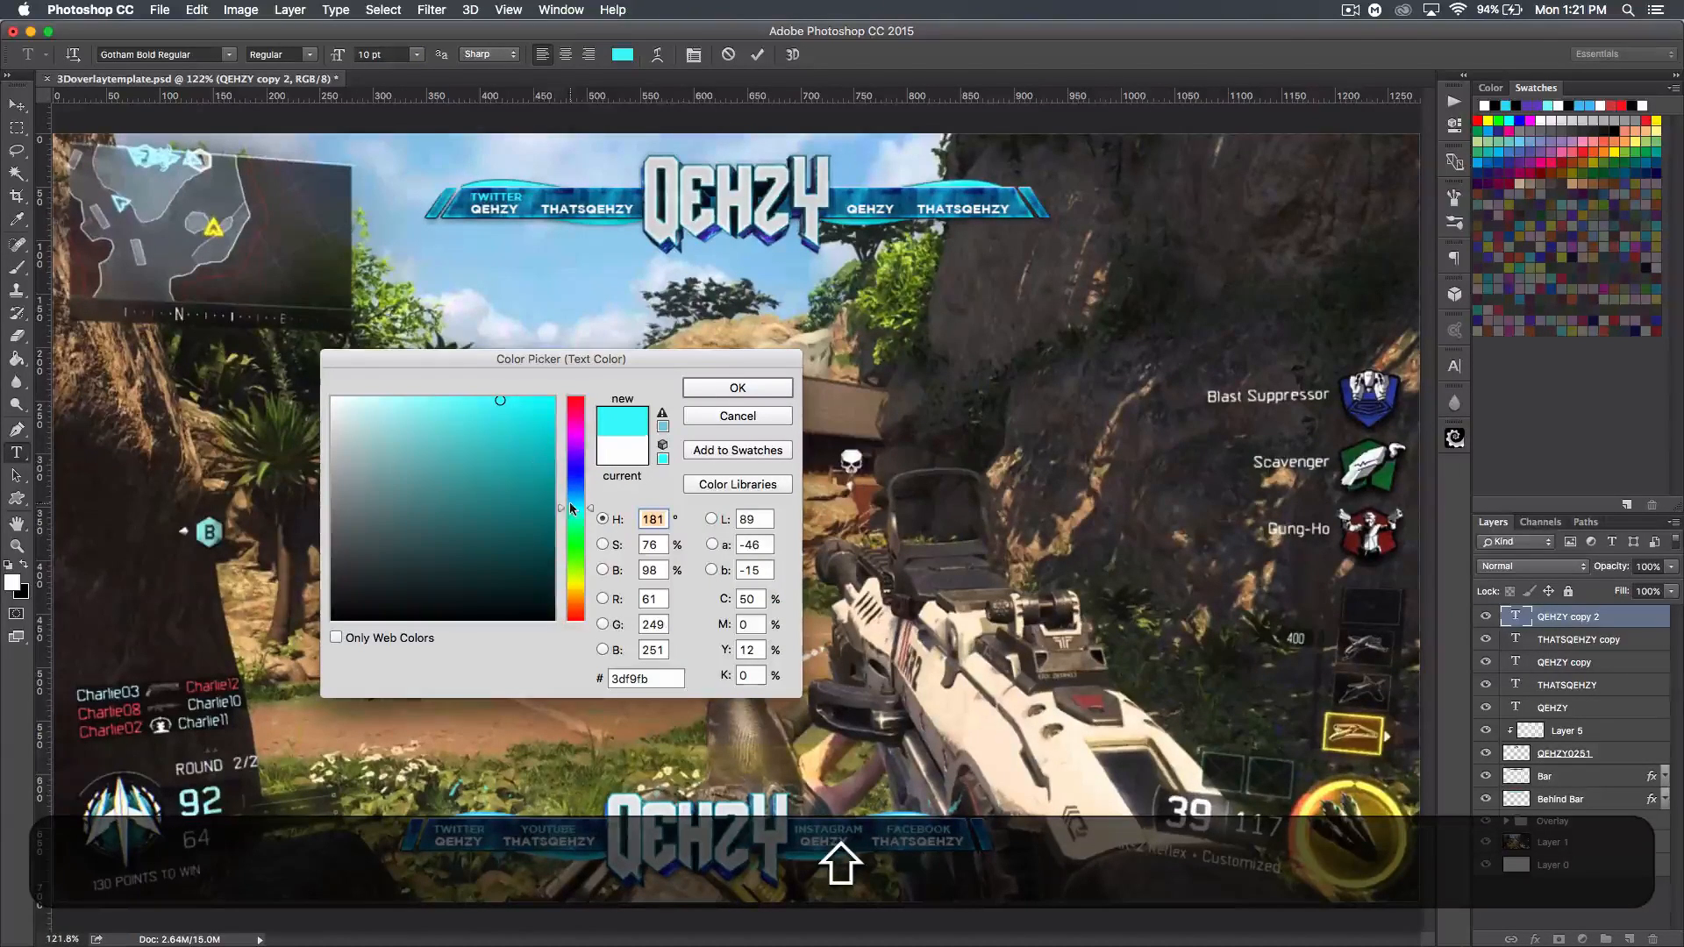
{"action": "left_click", "coordinate": [544, 404]}
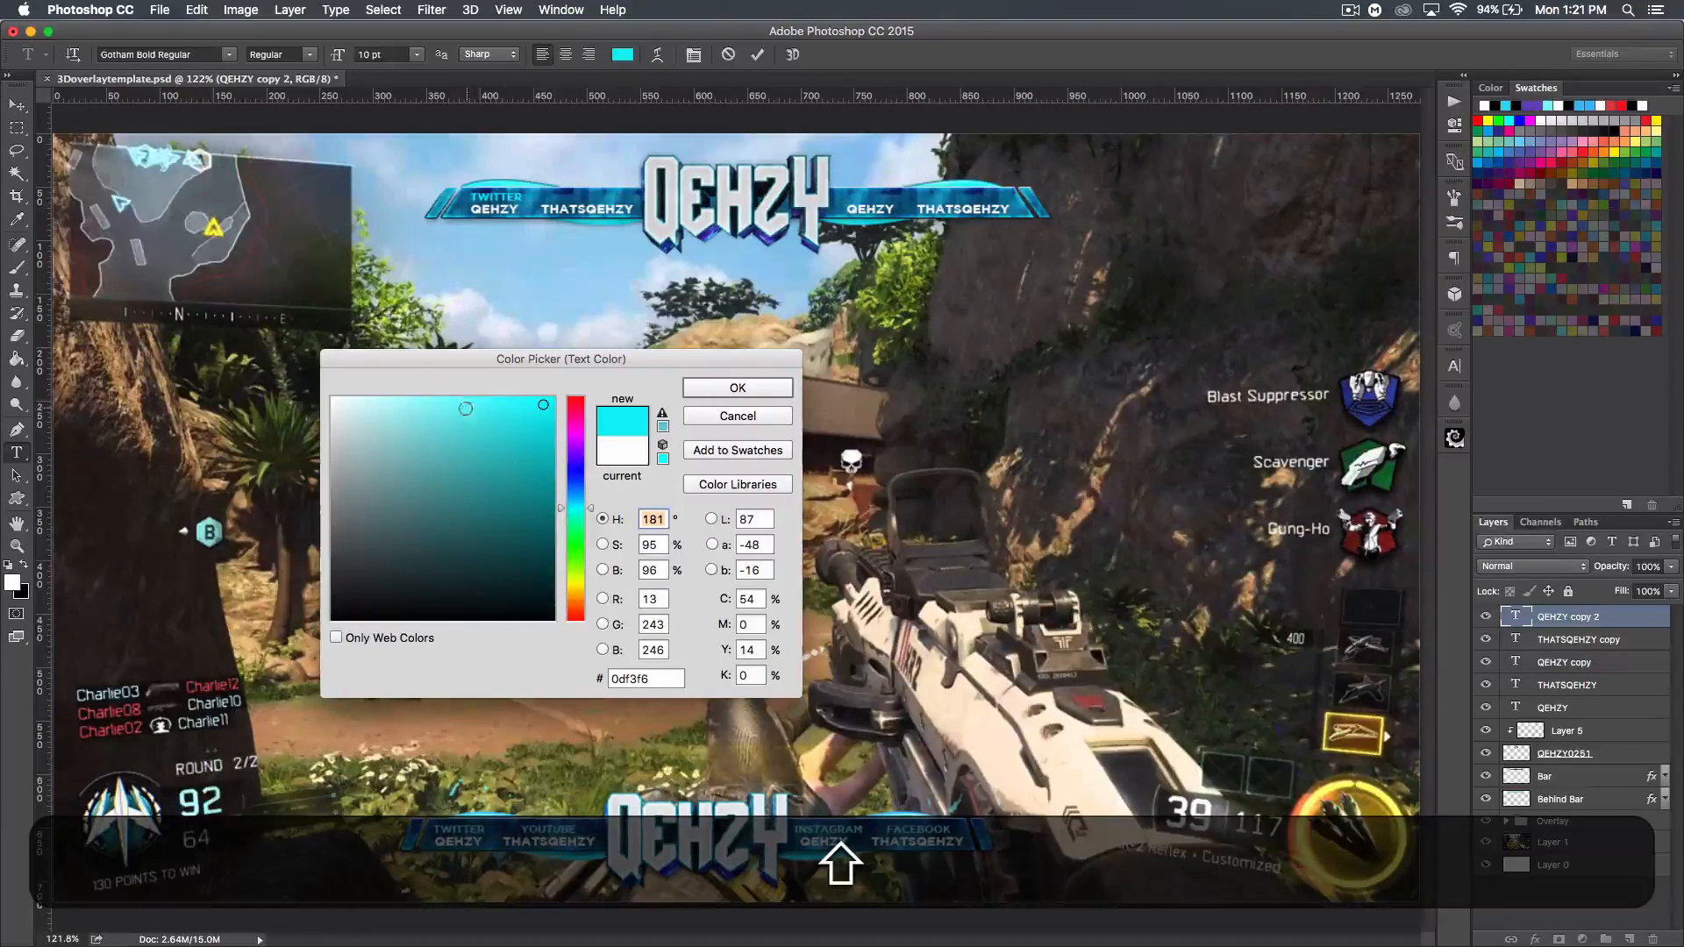
{"action": "left_click_drag", "start_coordinate": [466, 409], "coordinate": [412, 398]}
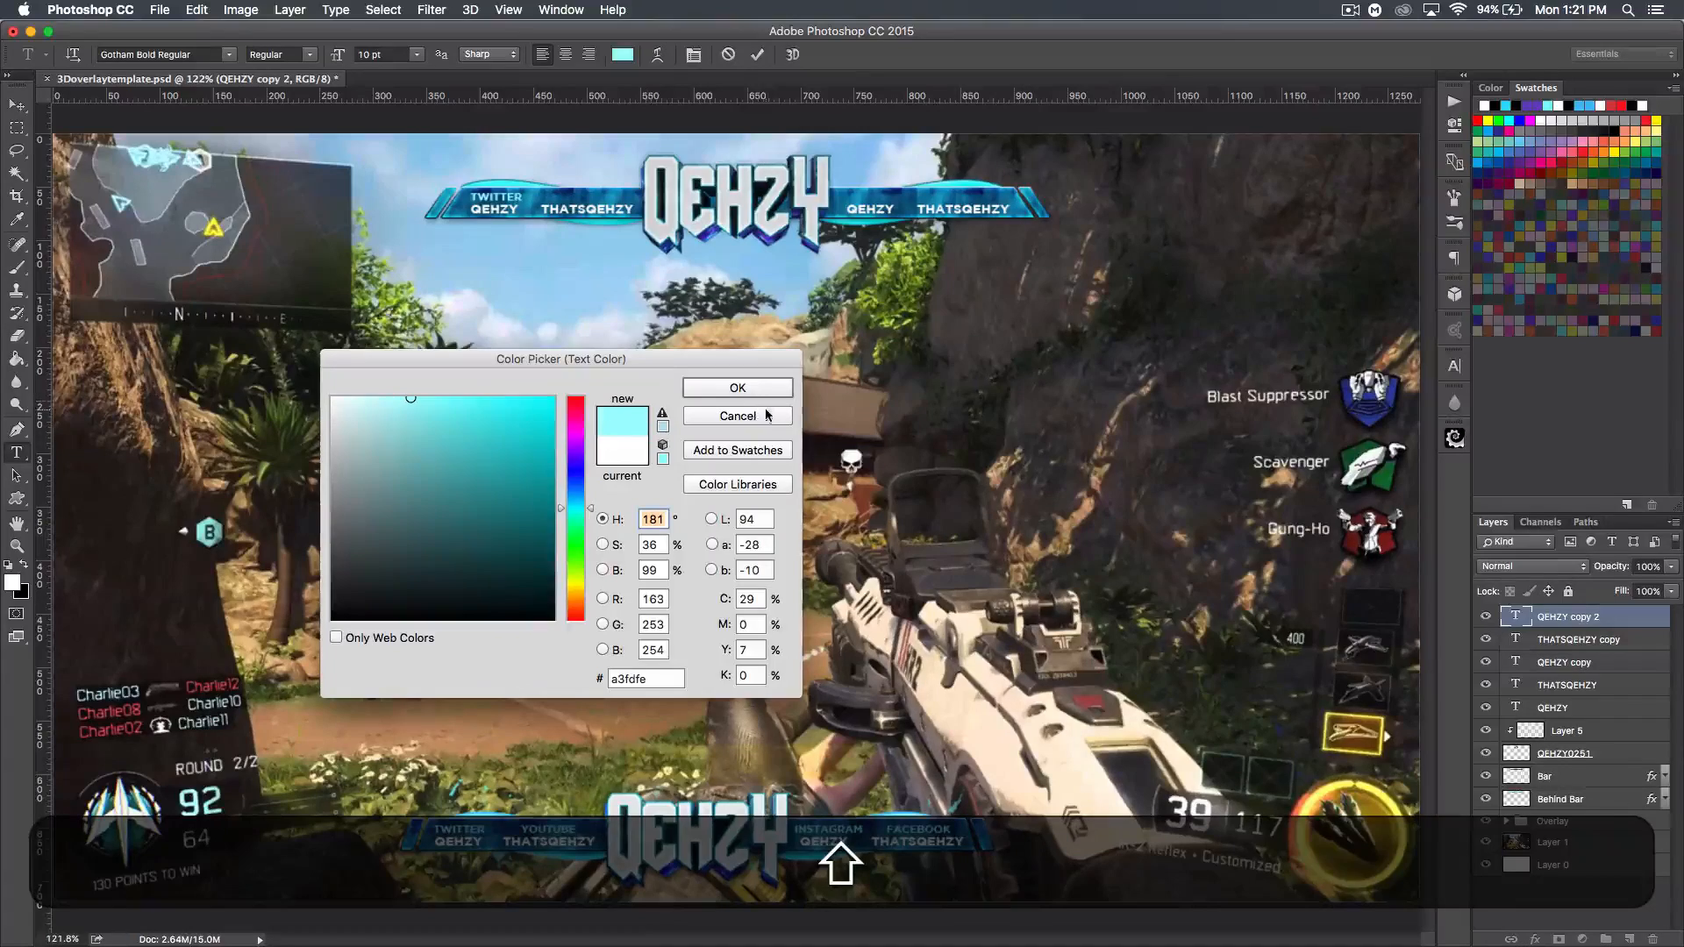
{"action": "left_click", "coordinate": [734, 395]}
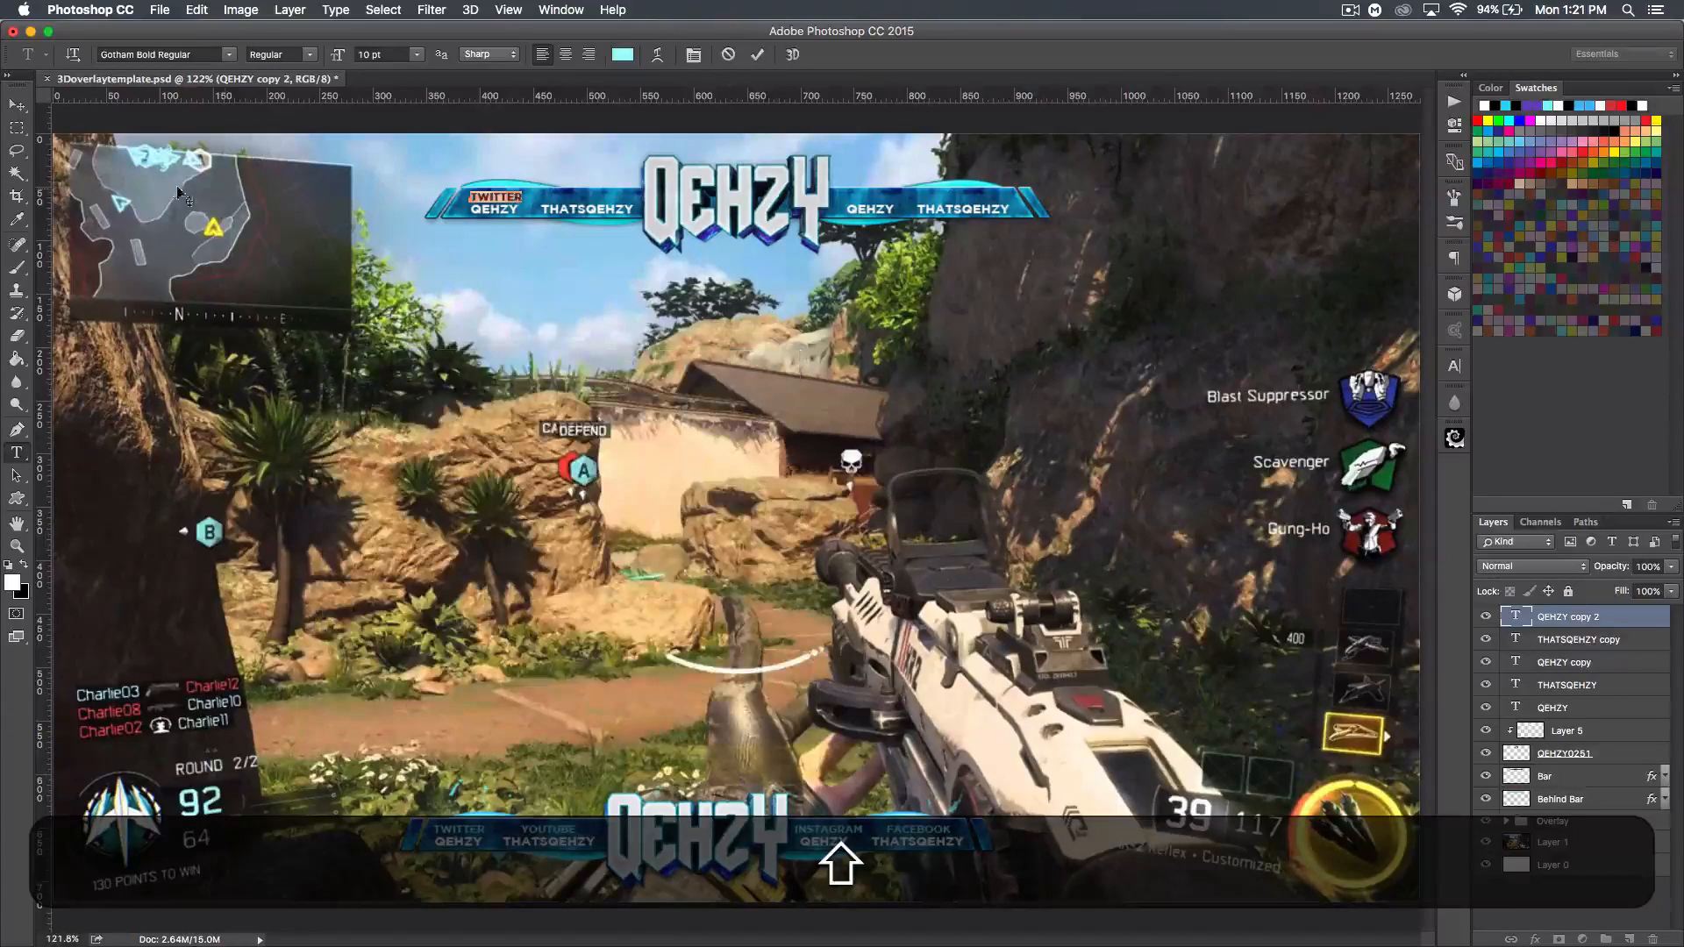
- Nudge the TWITTER label into line above QEHZY and place a duplicate of it above THATSQEHZY
{"action": "left_click", "coordinate": [16, 105]}
{"action": "key", "text": "shift+Left"}
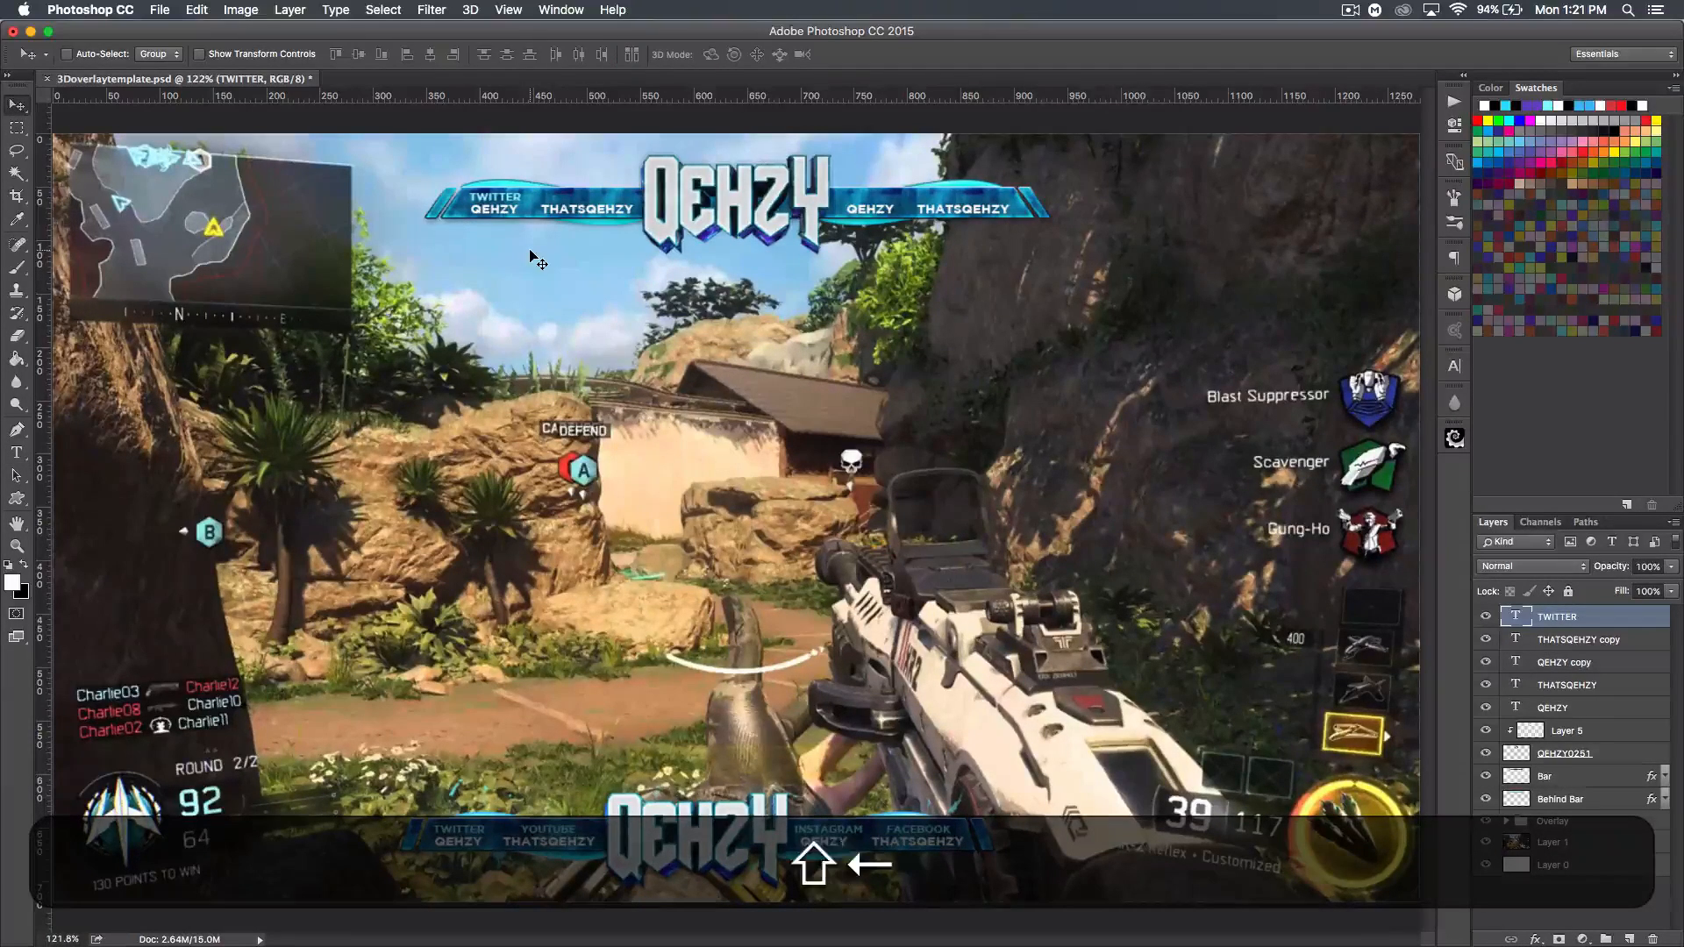
{"action": "key", "text": "shift+Down"}
{"action": "key", "text": "shift+Up"}
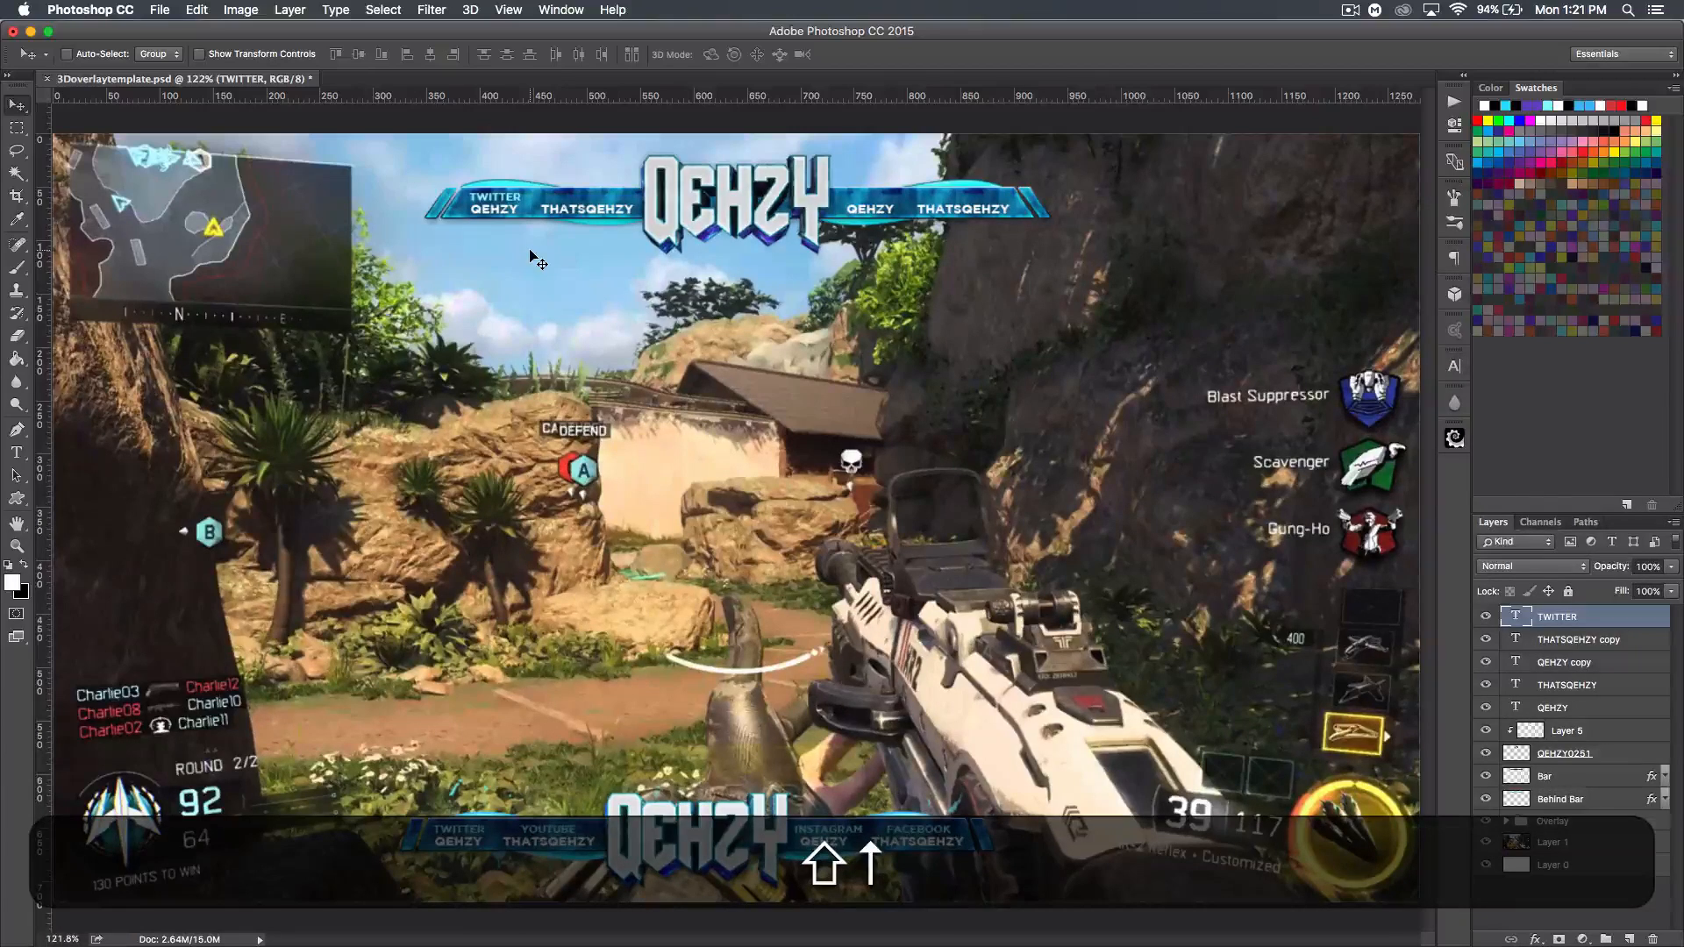
{"action": "key", "text": "super+shift+j"}
{"action": "left_click_drag", "start_coordinate": [555, 196], "coordinate": [649, 196], "text": "shift"}
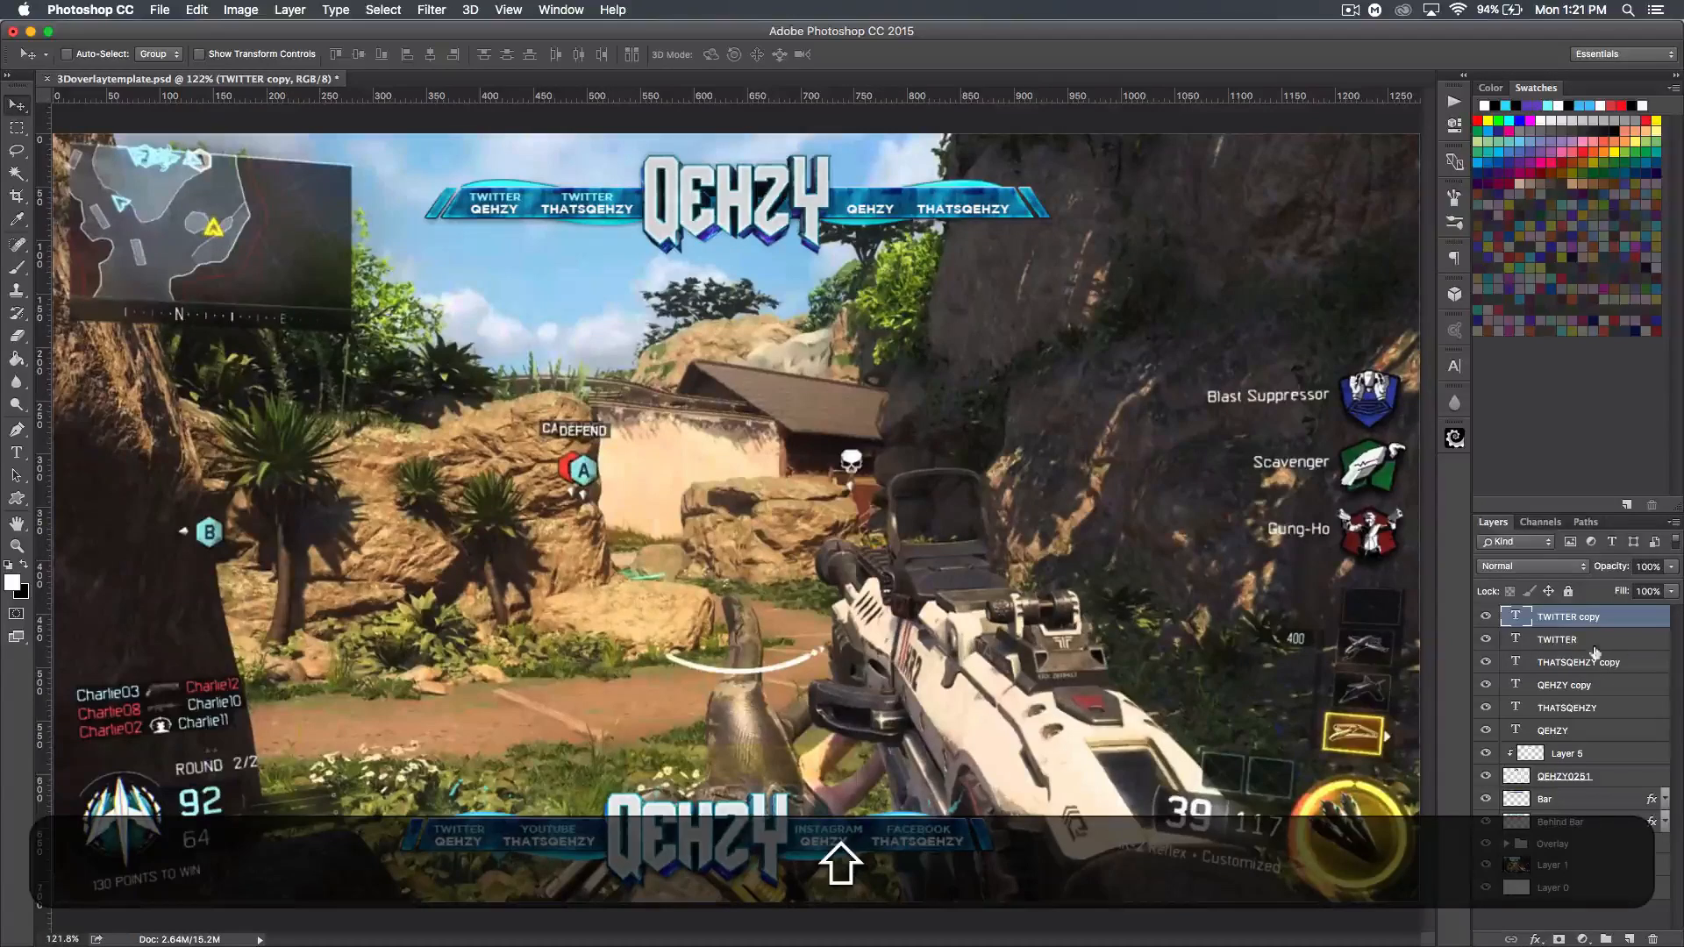
- Retype the duplicated TWITTER label above the left THATSQEHZY text as YOUTUBE
{"action": "double_click", "coordinate": [1514, 614]}
{"action": "type", "text": "YOUTUBE"}
{"action": "key", "text": "shift+Return"}
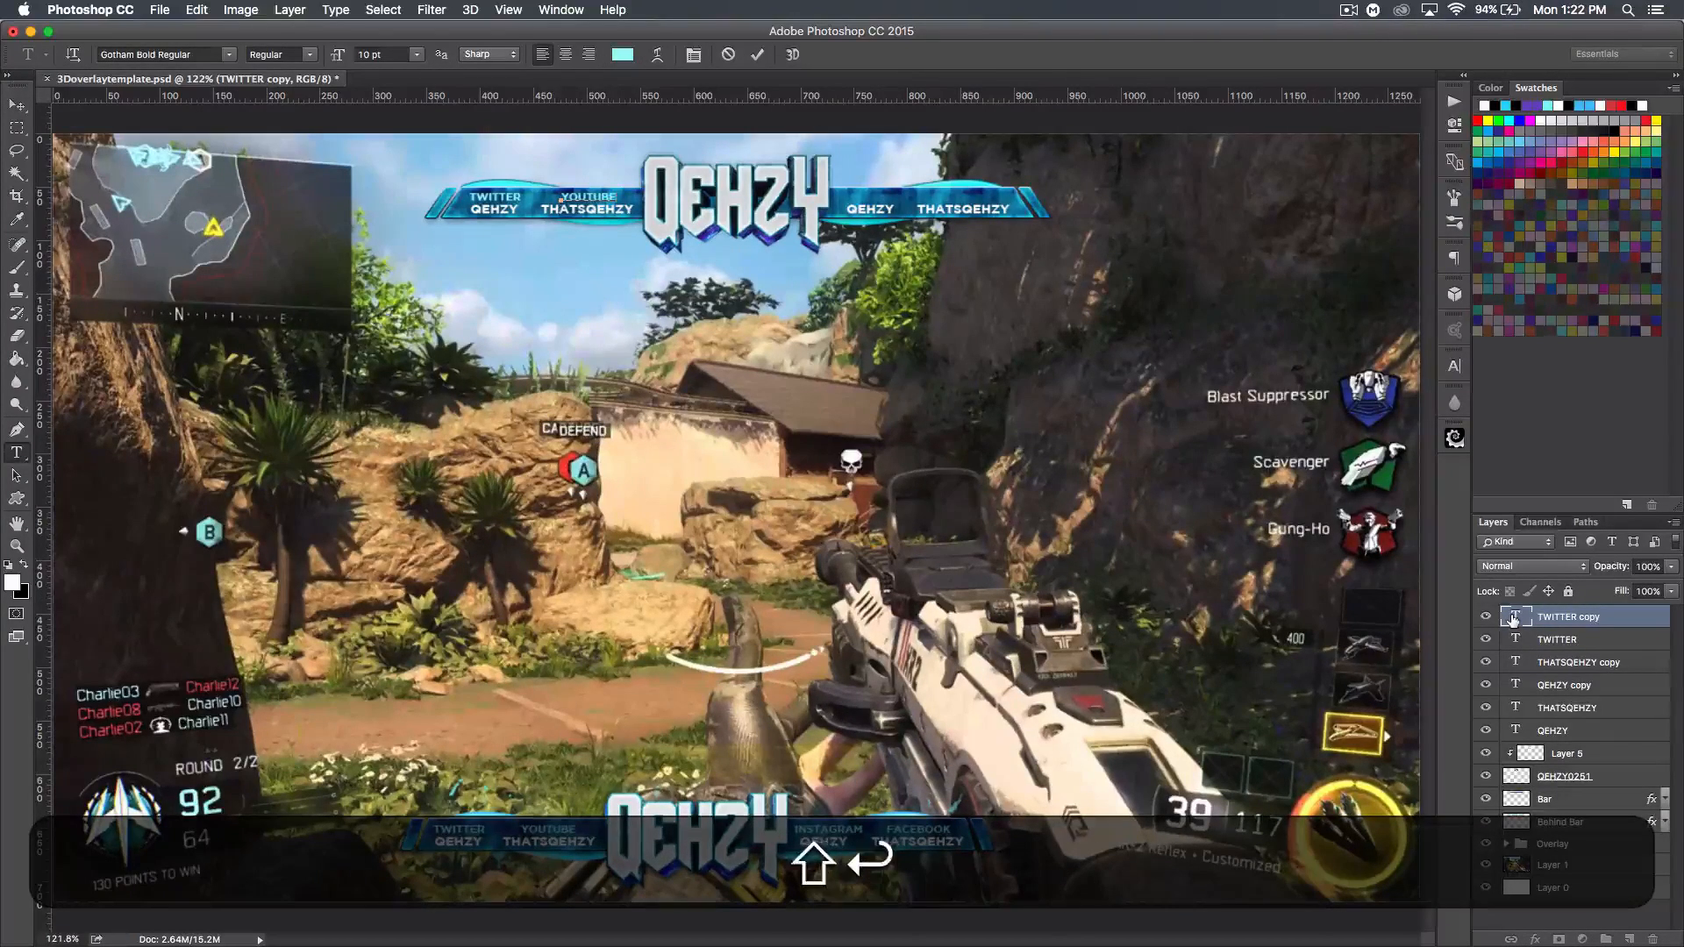
{"action": "left_click", "coordinate": [17, 104]}
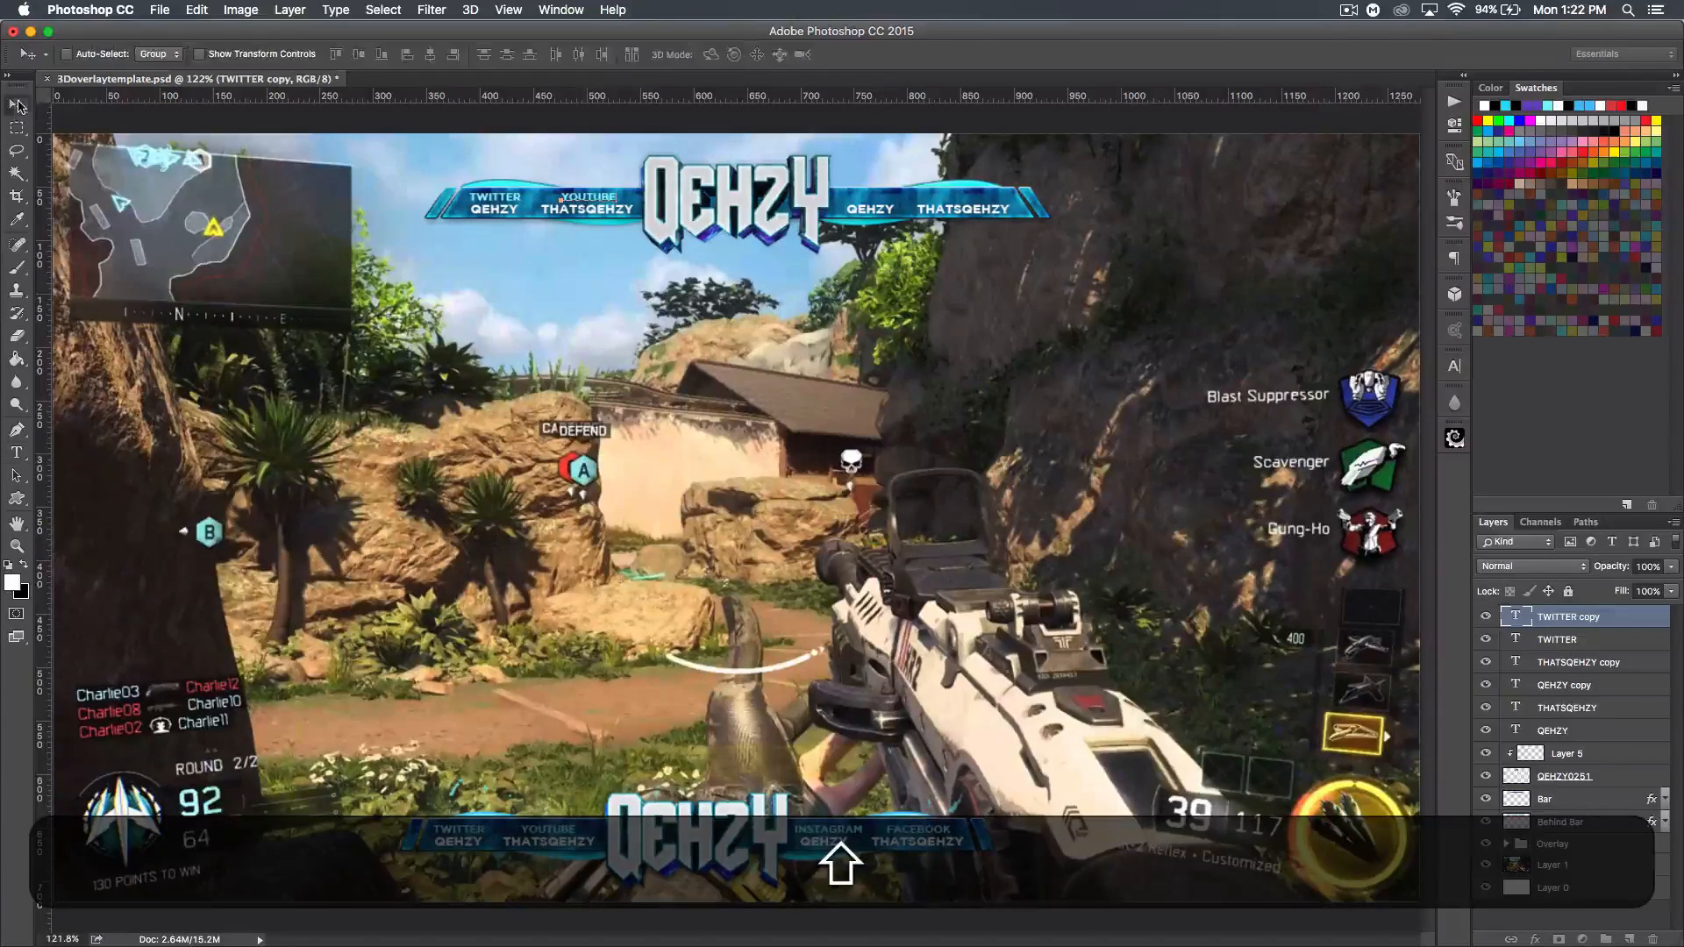
- Duplicate the YOUTUBE label straight across above the right QEHZY text, retype it as INSTAGRAM and nudge it into line
{"action": "key", "text": "super+shift+j"}
{"action": "left_click_drag", "start_coordinate": [597, 203], "coordinate": [872, 213]}
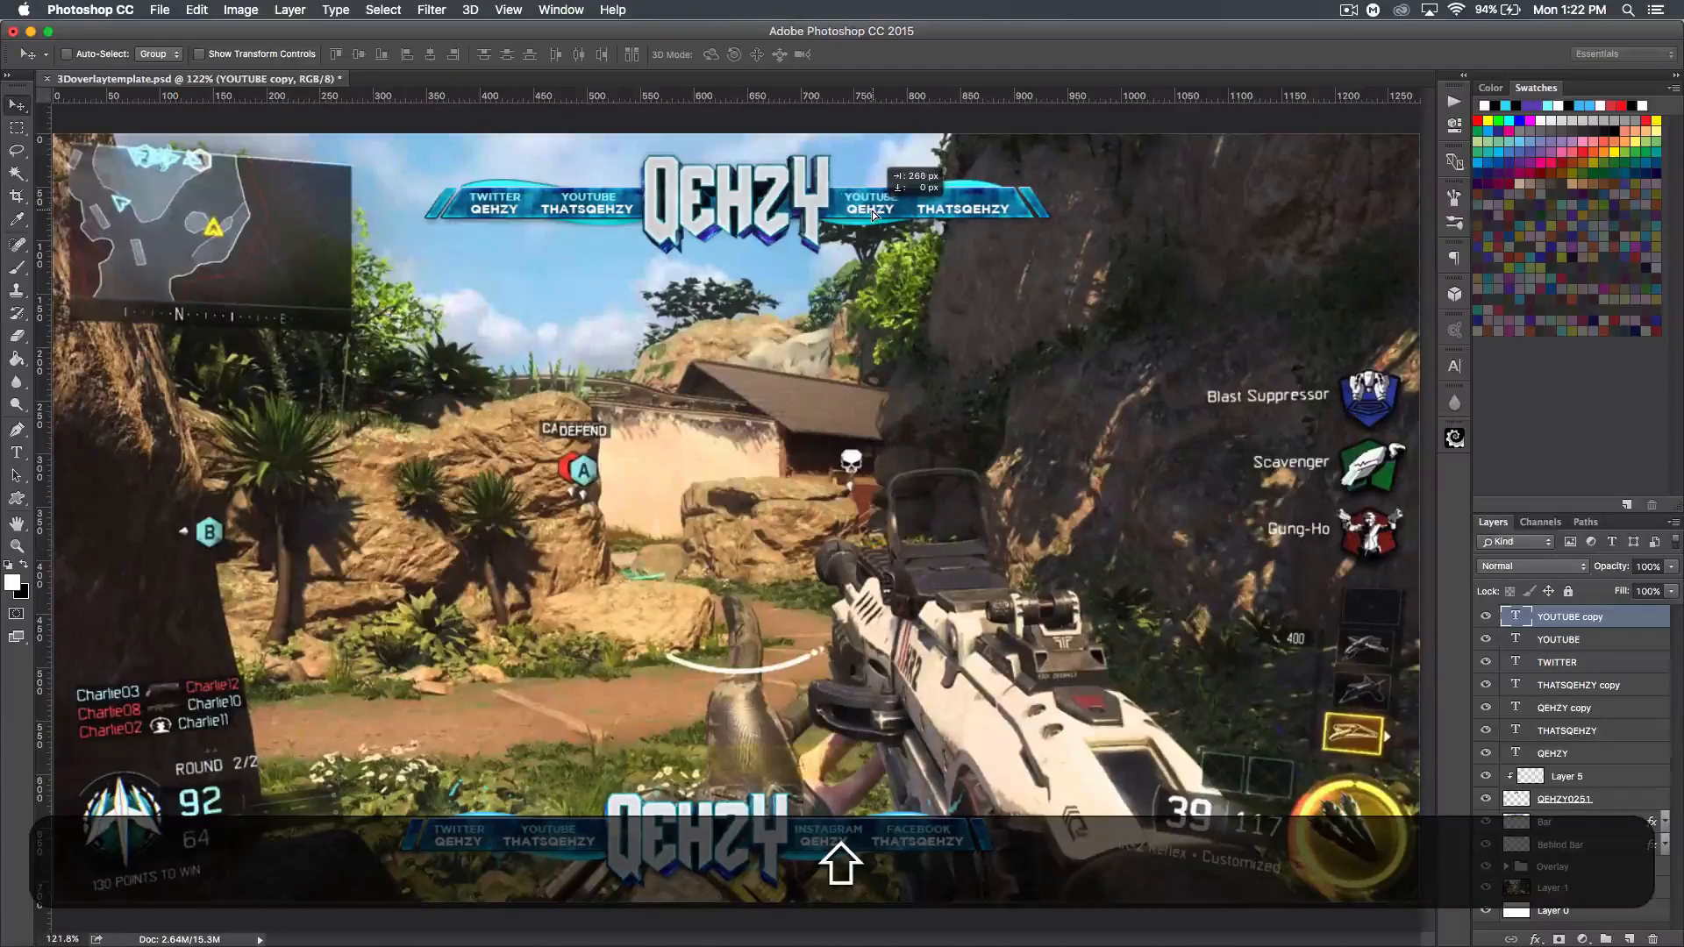
{"action": "double_click", "coordinate": [1518, 617]}
{"action": "type", "text": "INSTAGRAM"}
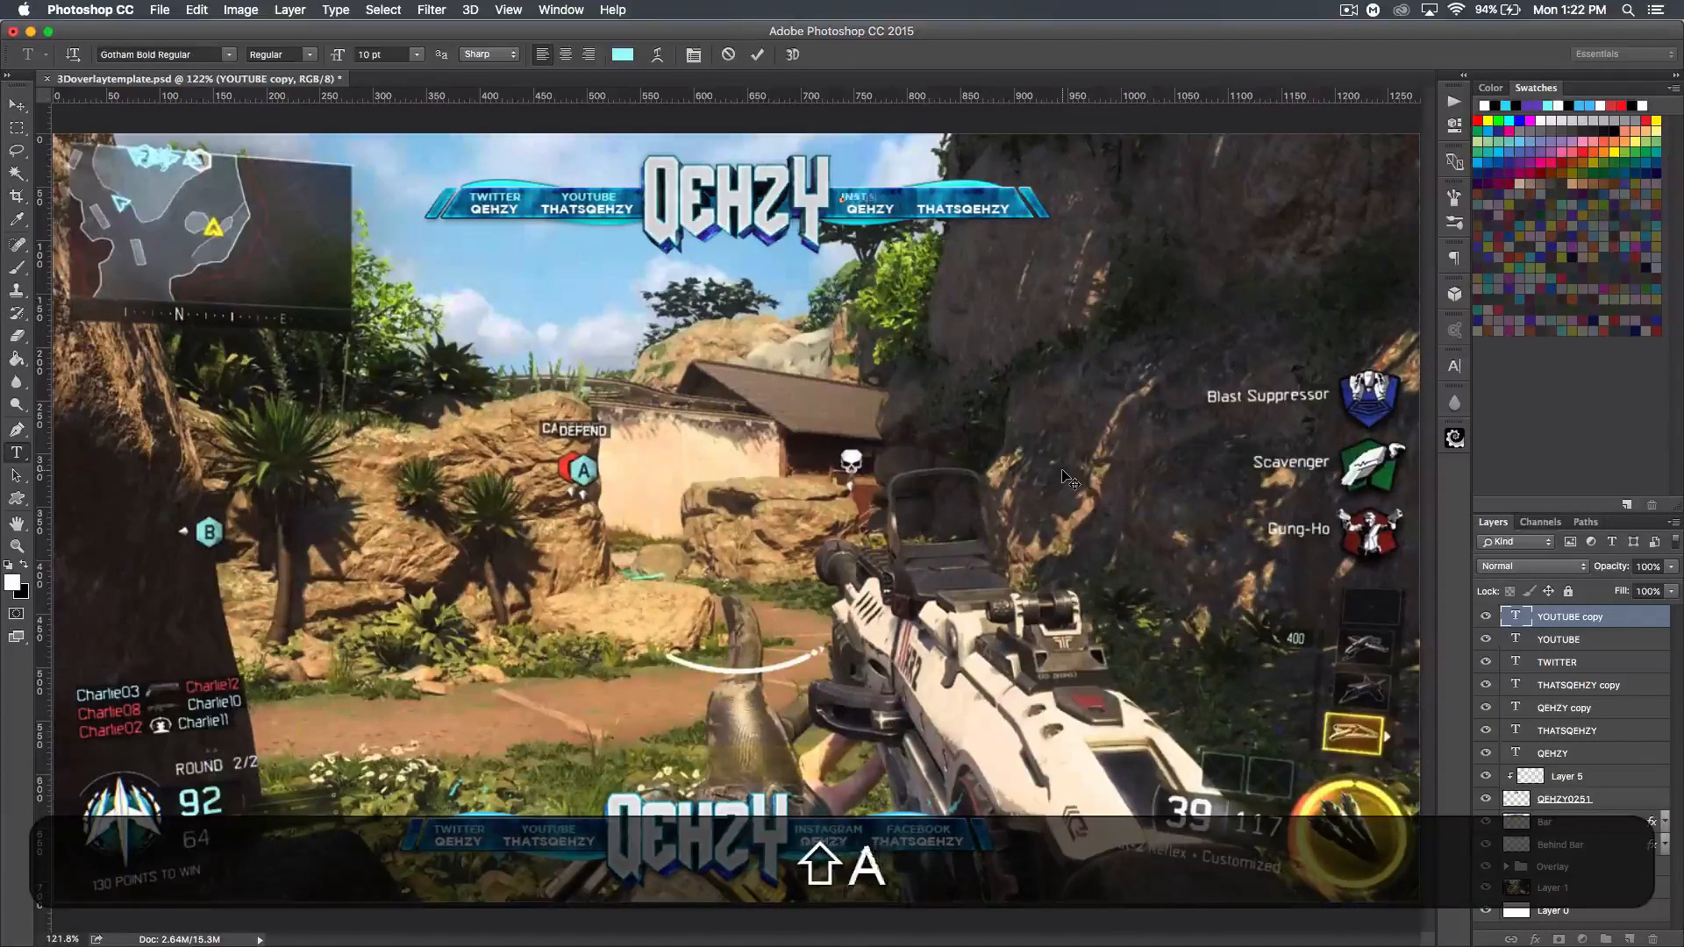
{"action": "left_click", "coordinate": [17, 106]}
{"action": "key", "text": "shift+Left"}
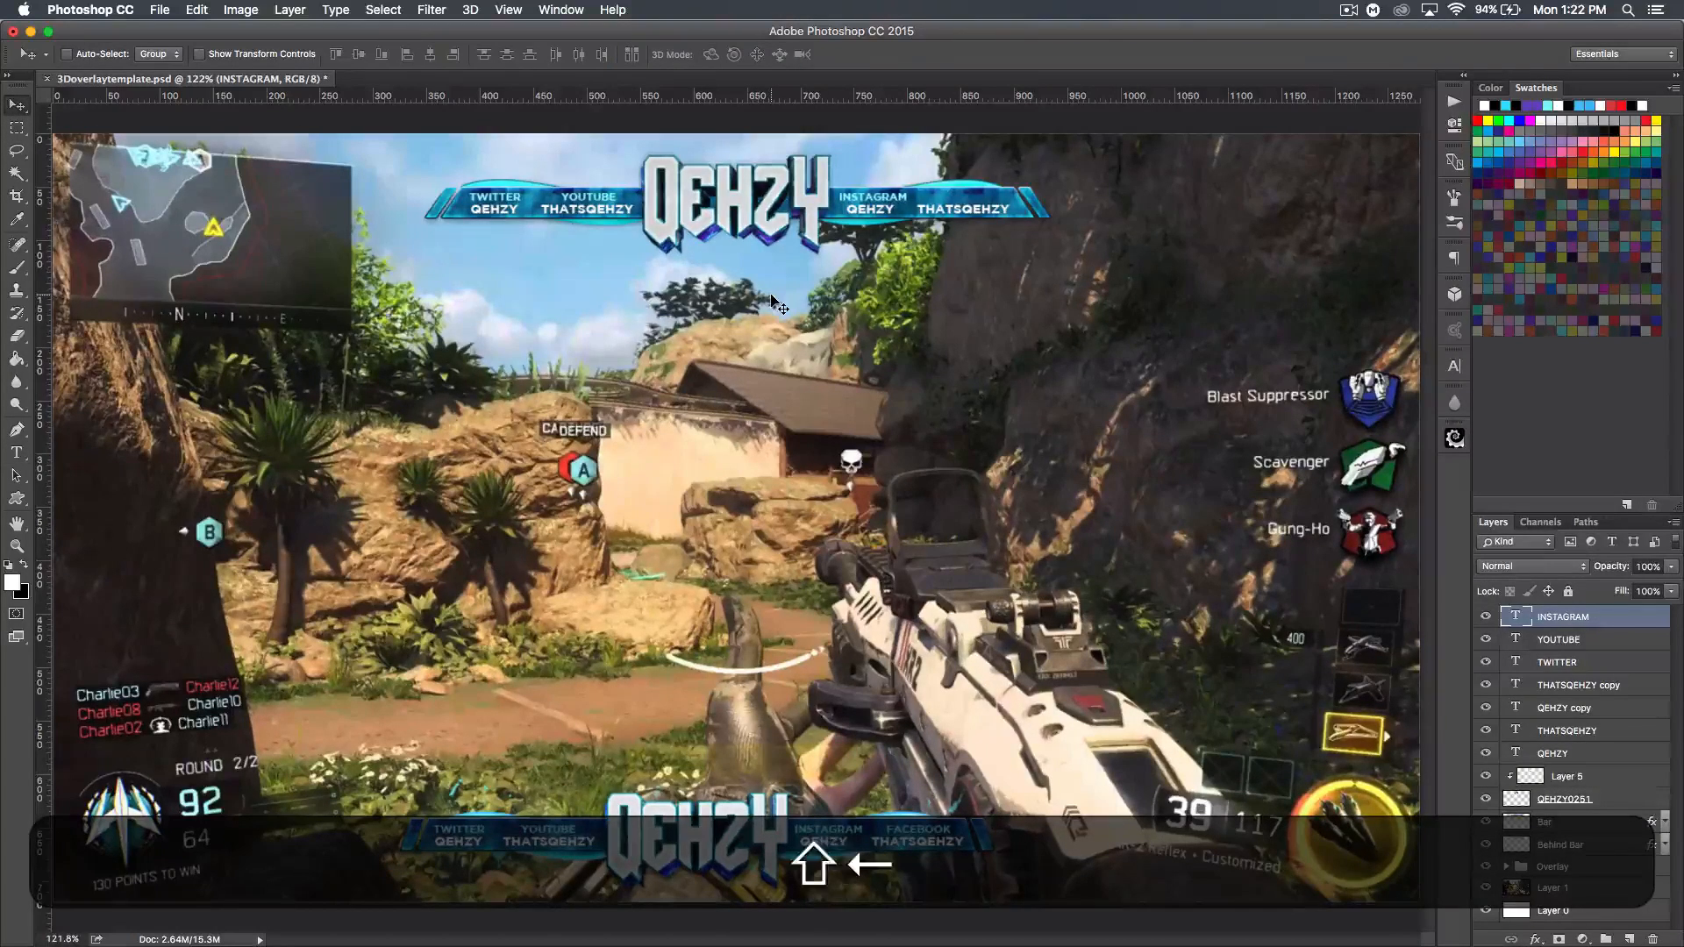
- Duplicate the INSTAGRAM label across above the right THATSQEHZY text, retype it as FACEBOOK and fine-tune its horizontal position
{"action": "key", "text": "shift+super+j"}
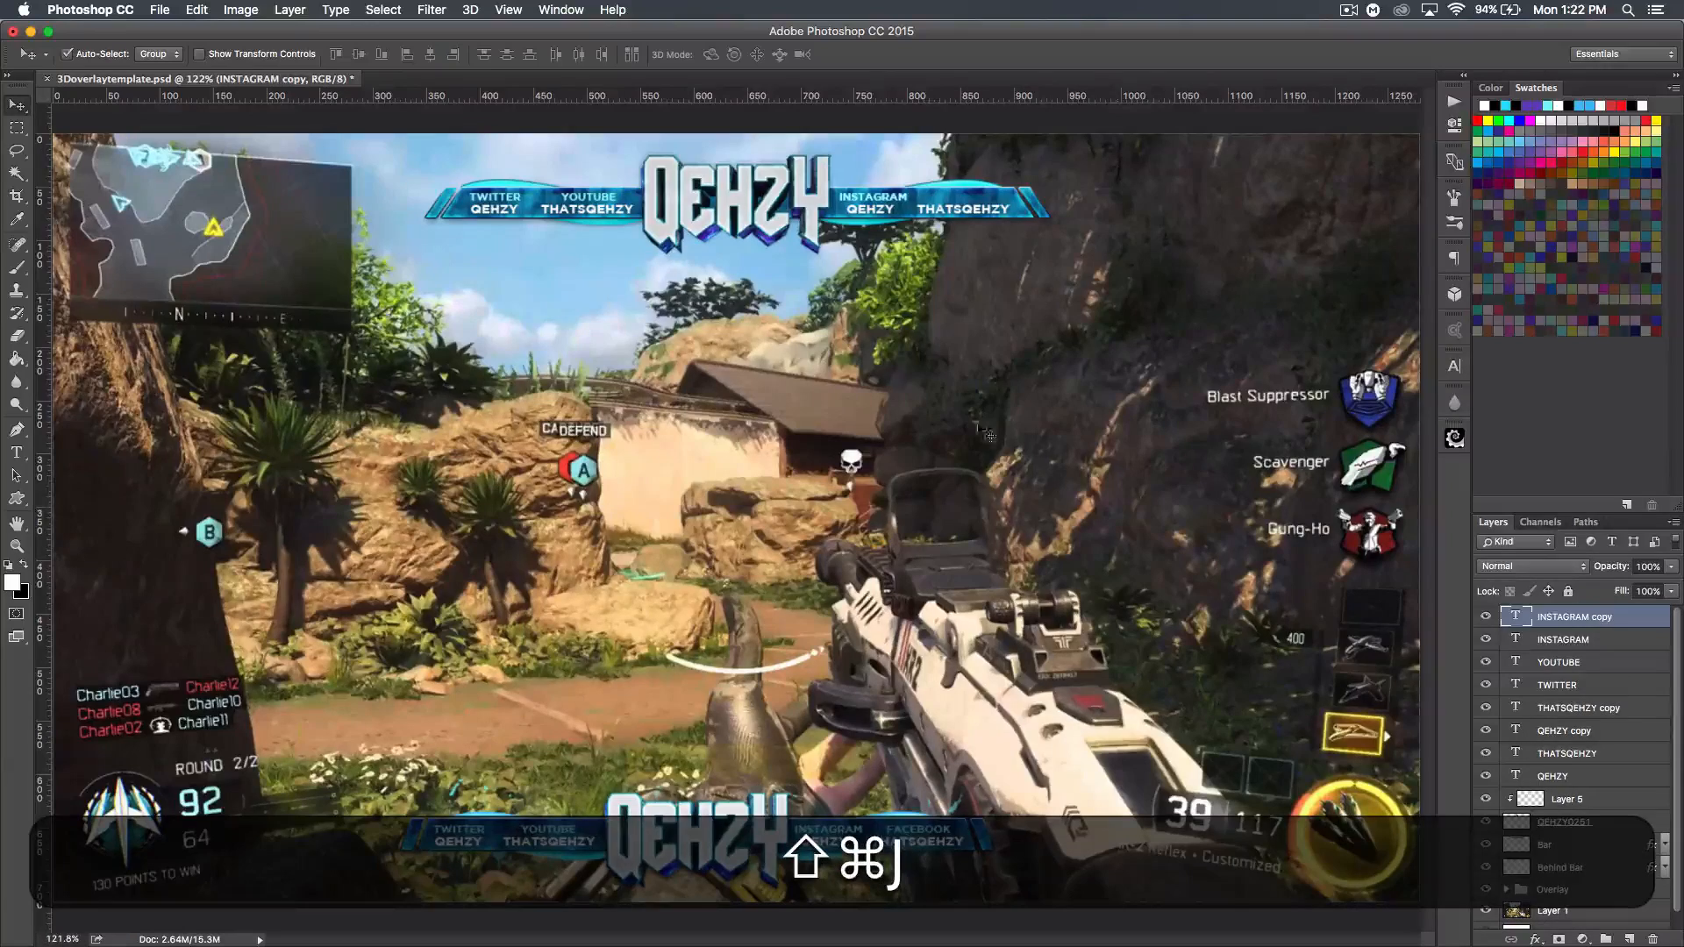
{"action": "left_click_drag", "start_coordinate": [904, 207], "coordinate": [1010, 223], "text": "shift"}
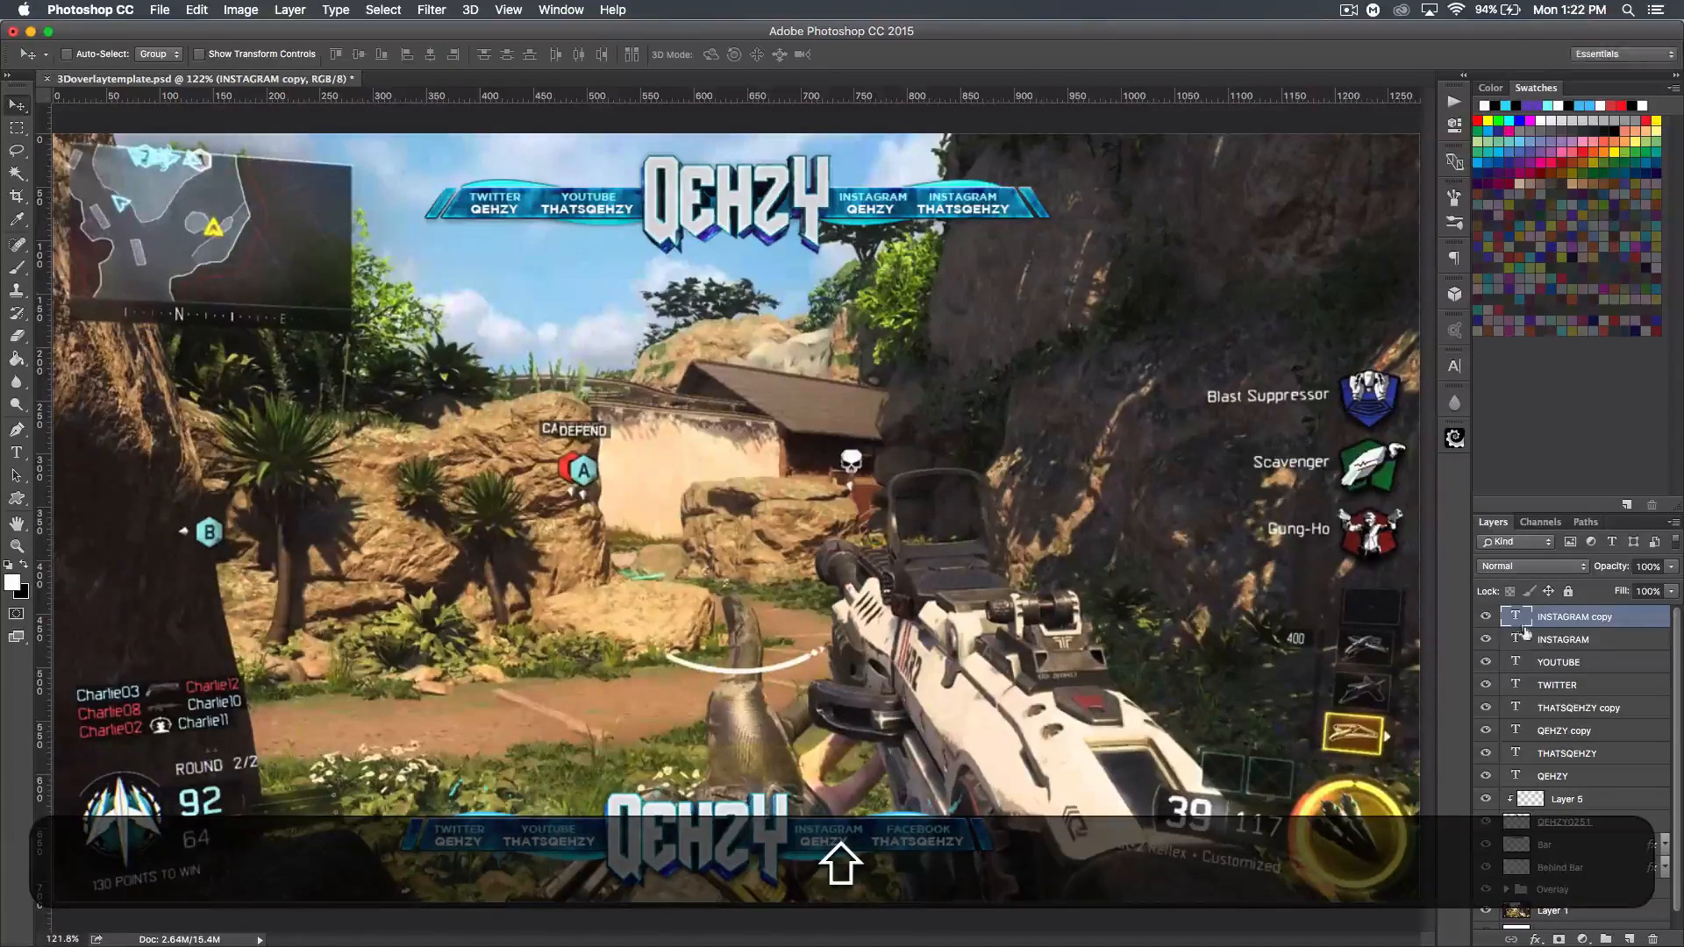
{"action": "double_click", "coordinate": [1518, 618]}
{"action": "type", "text": "FAC"}
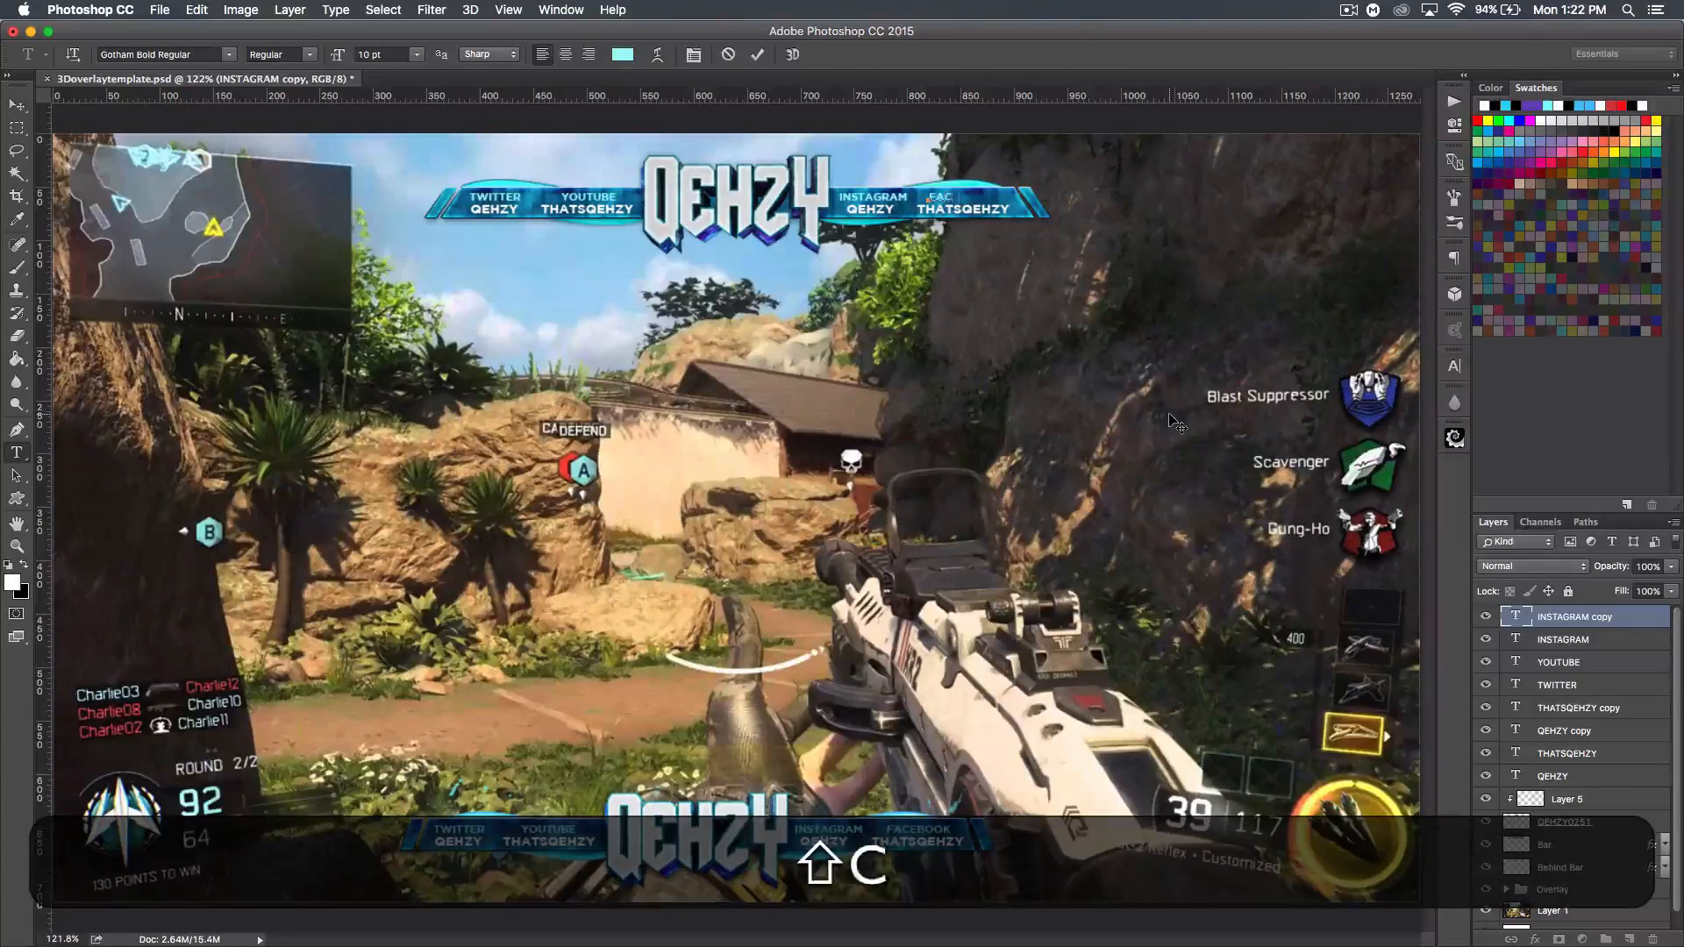
{"action": "type", "text": "EBOOK"}
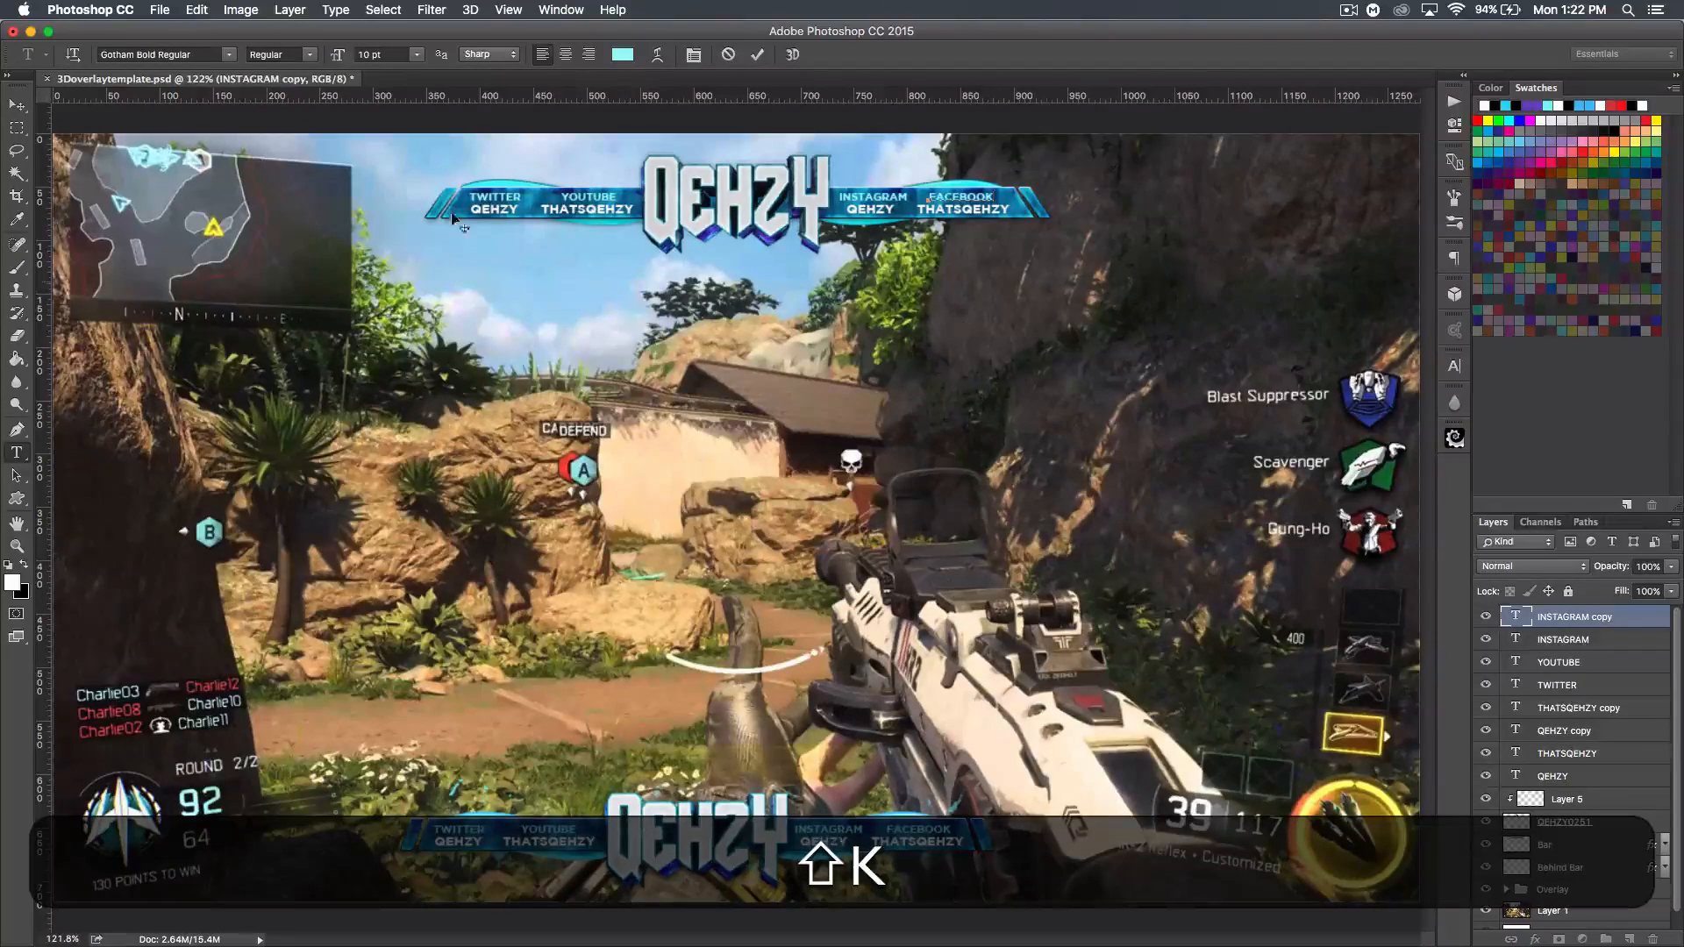
{"action": "left_click", "coordinate": [17, 105]}
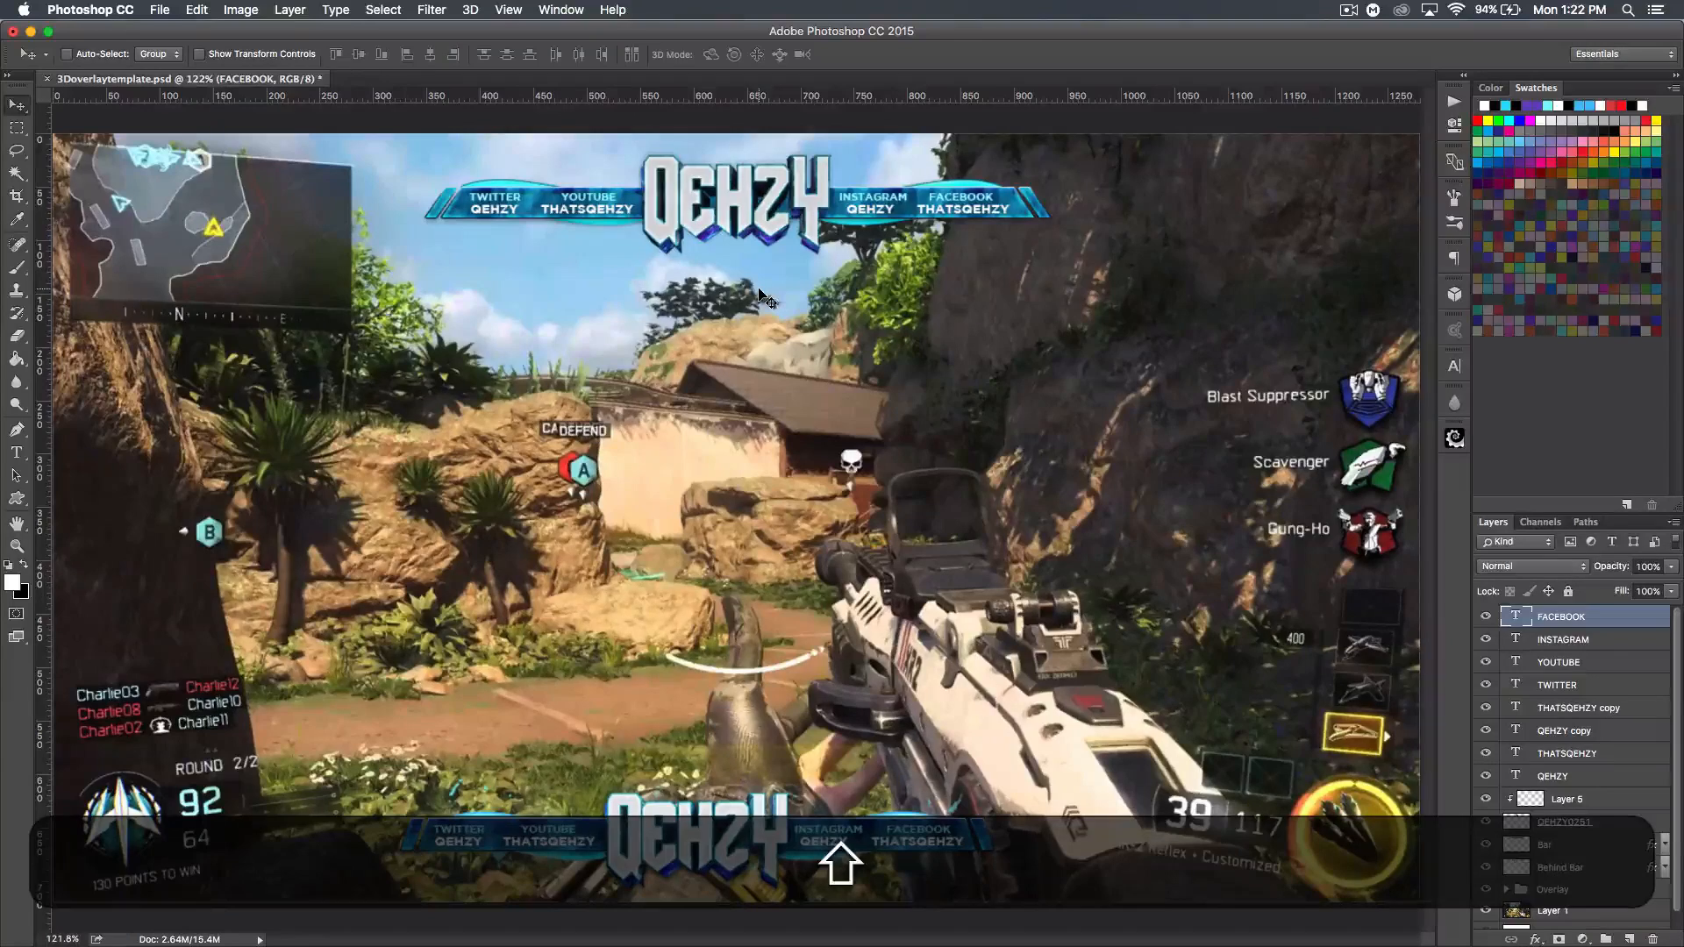
{"action": "key", "text": "shift+Right"}
{"action": "key", "text": "shift+Right"}
{"action": "key", "text": "shift+Left"}
{"action": "key", "text": "shift+Right"}
- Add a new layer above the FACEBOOK text and set the foreground colour to bright cyan, 1debfd
{"action": "left_click", "coordinate": [1630, 940]}
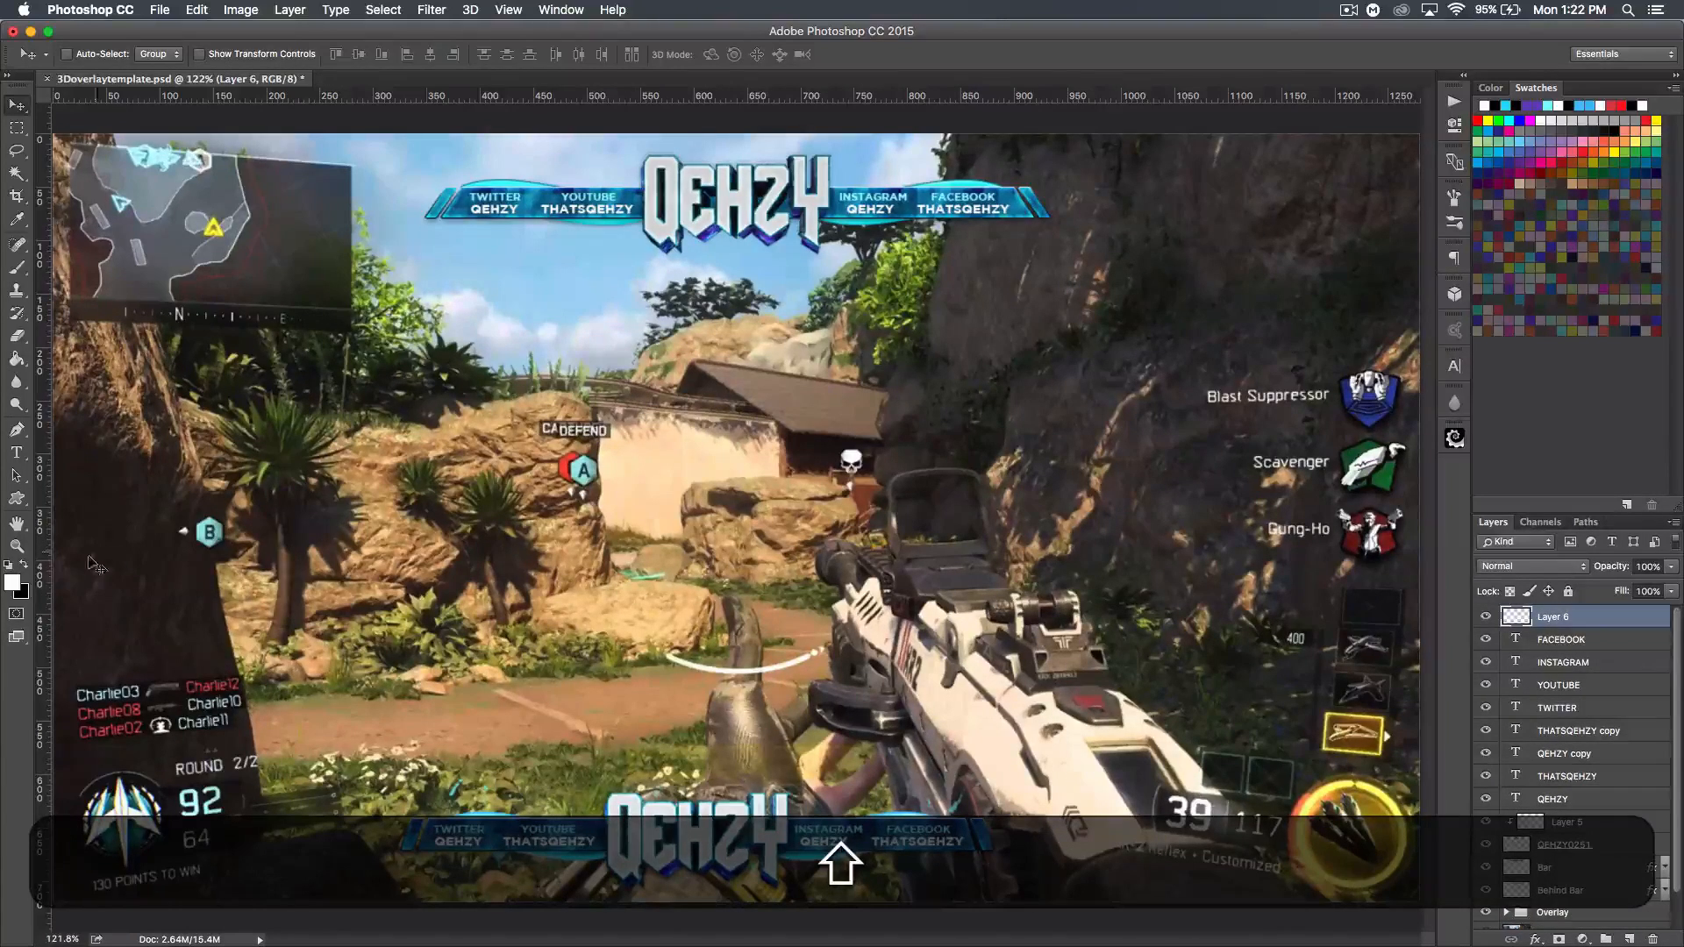
{"action": "left_click", "coordinate": [12, 582]}
{"action": "left_click", "coordinate": [575, 508]}
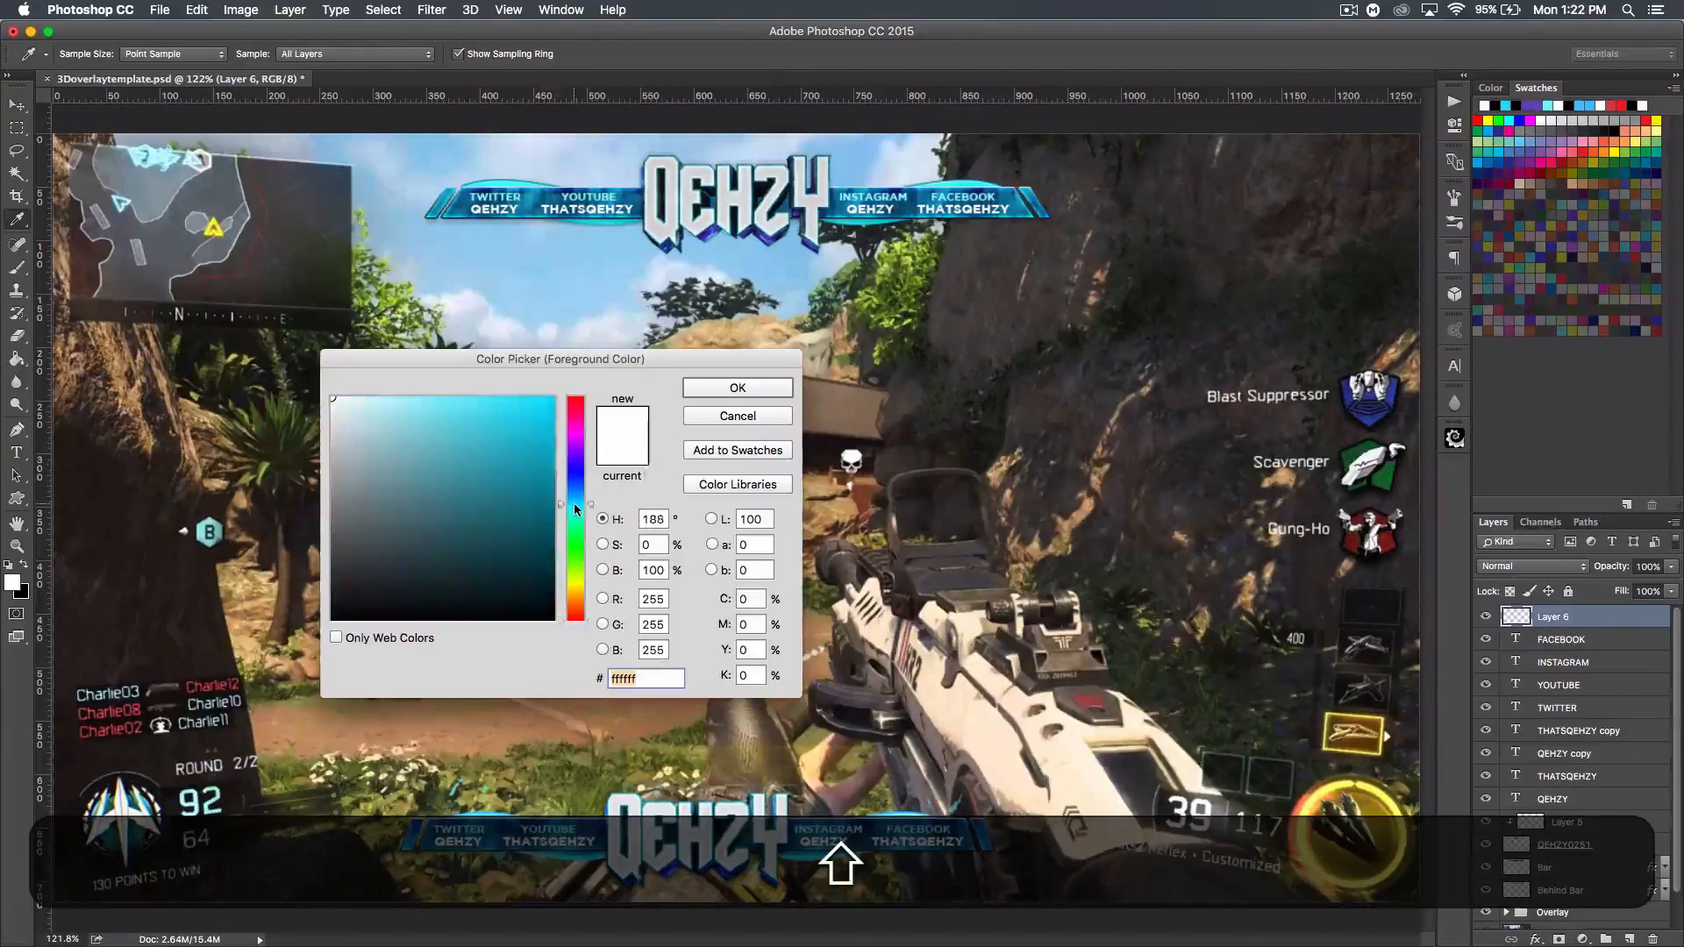
{"action": "left_click", "coordinate": [529, 399]}
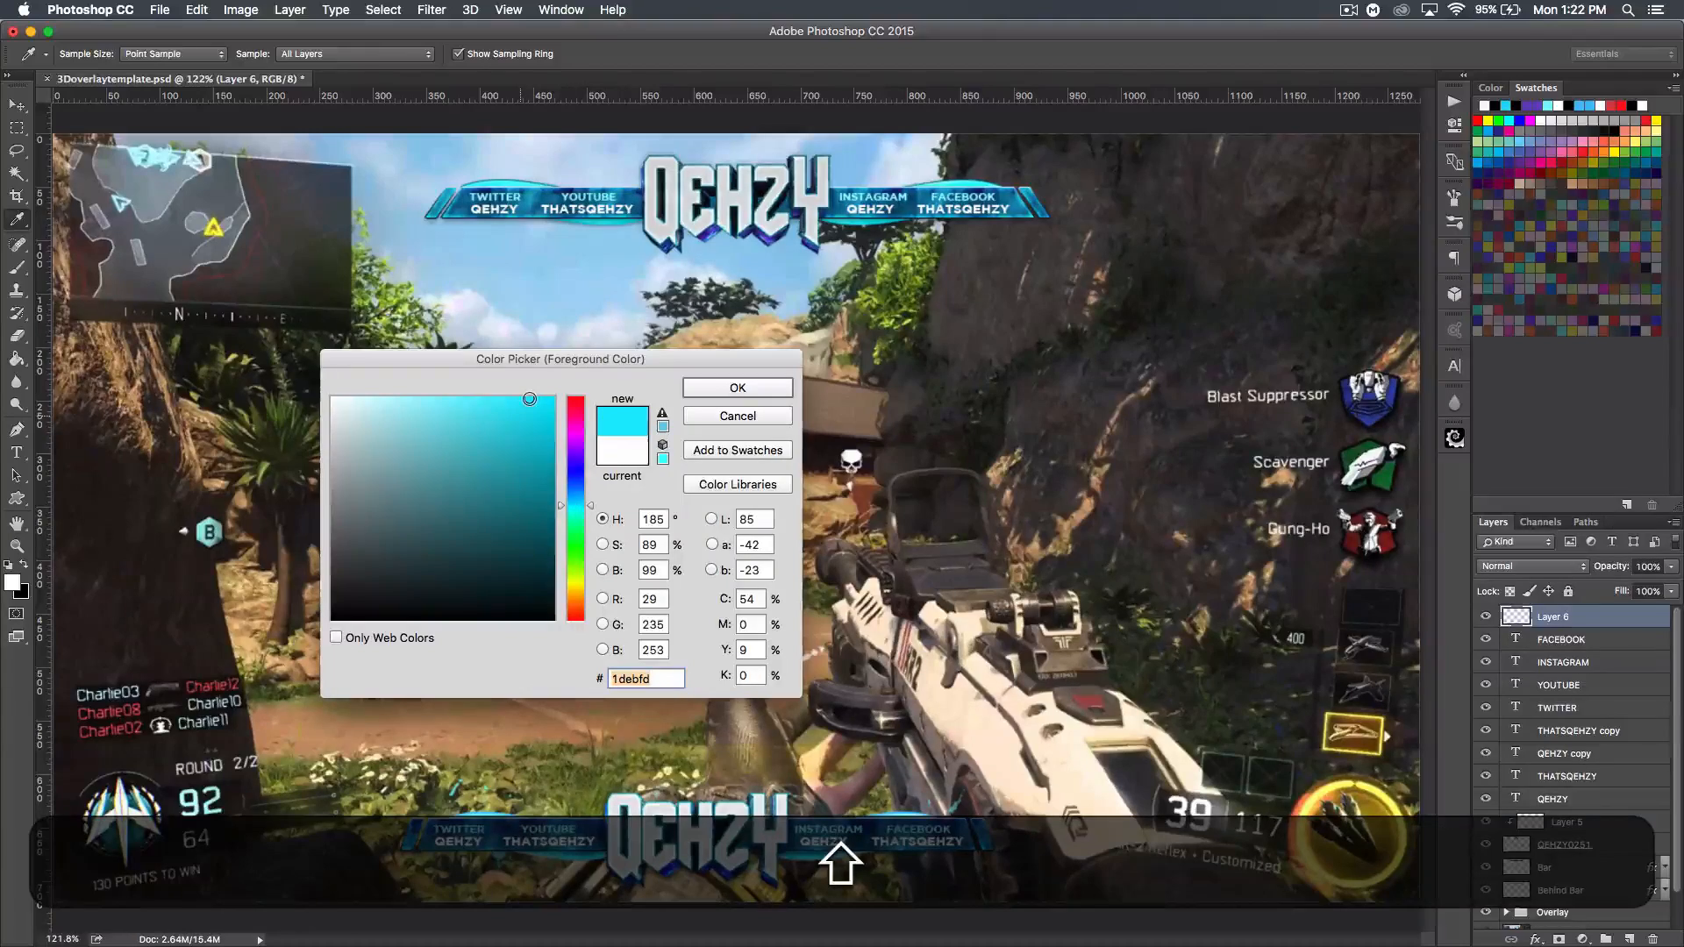
{"action": "left_click", "coordinate": [738, 388]}
- Paint a soft cyan glow spot over each of the four social media labels on the upper bar with an 80 px brush
{"action": "left_click", "coordinate": [16, 268]}
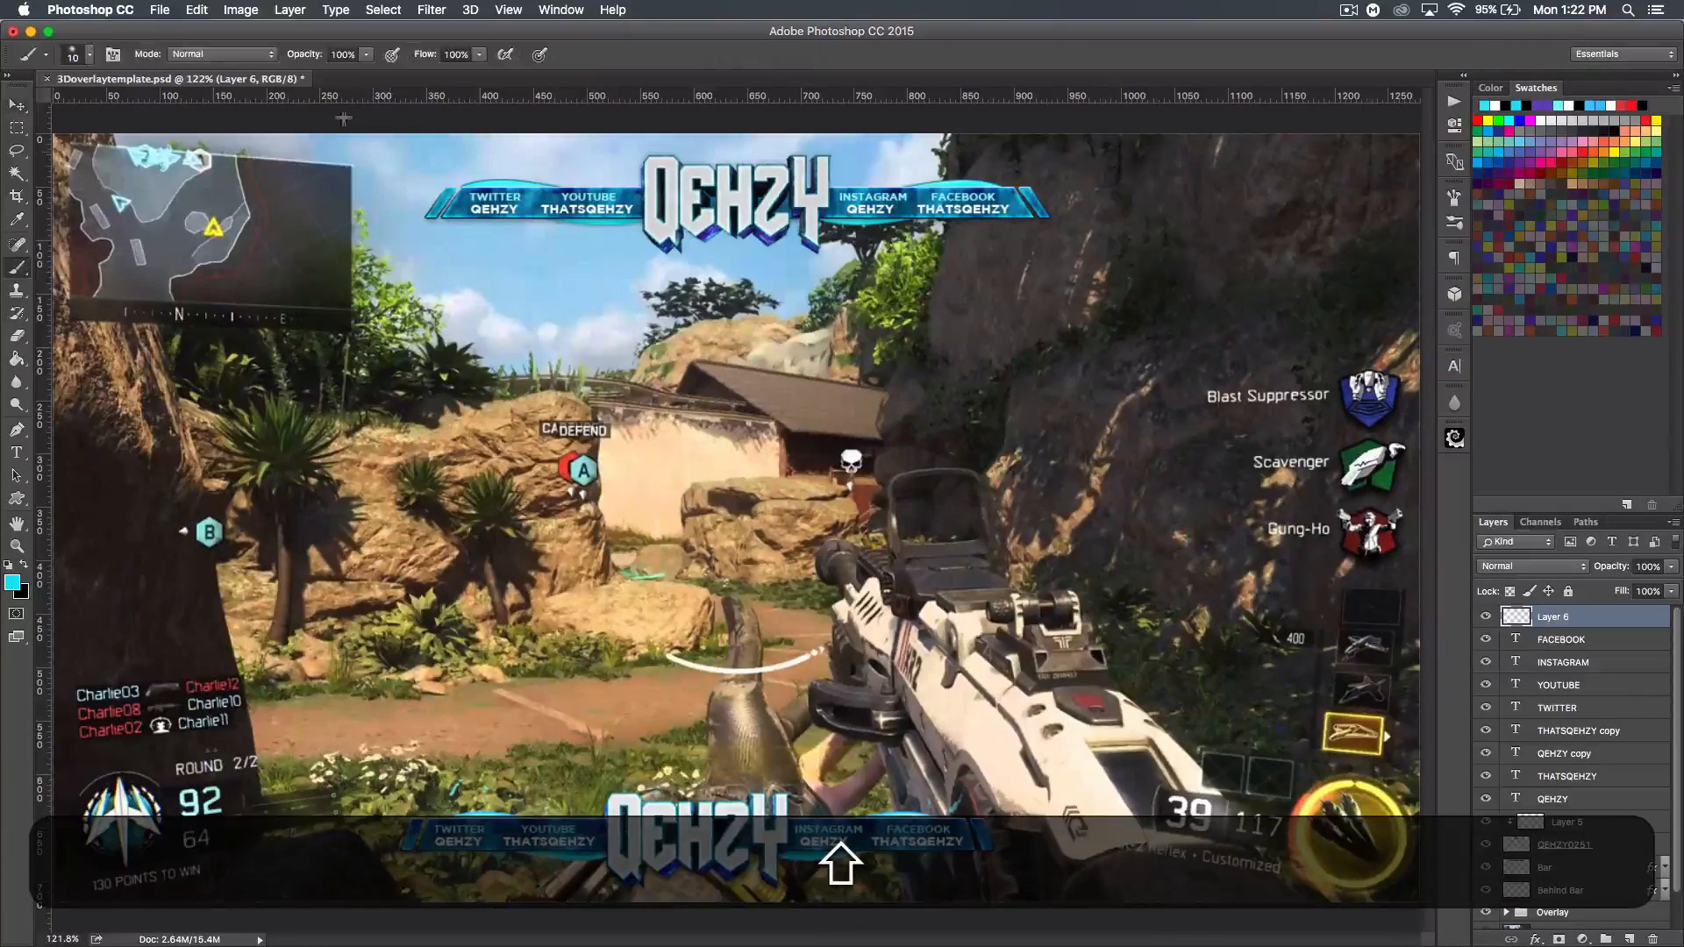
{"action": "left_click", "coordinate": [89, 57]}
{"action": "left_click", "coordinate": [176, 254]}
{"action": "left_click", "coordinate": [209, 41]}
{"action": "key", "text": "bracketright"}
{"action": "key", "text": "bracketright"}
{"action": "key", "text": "bracketright"}
{"action": "key", "text": "Tab"}
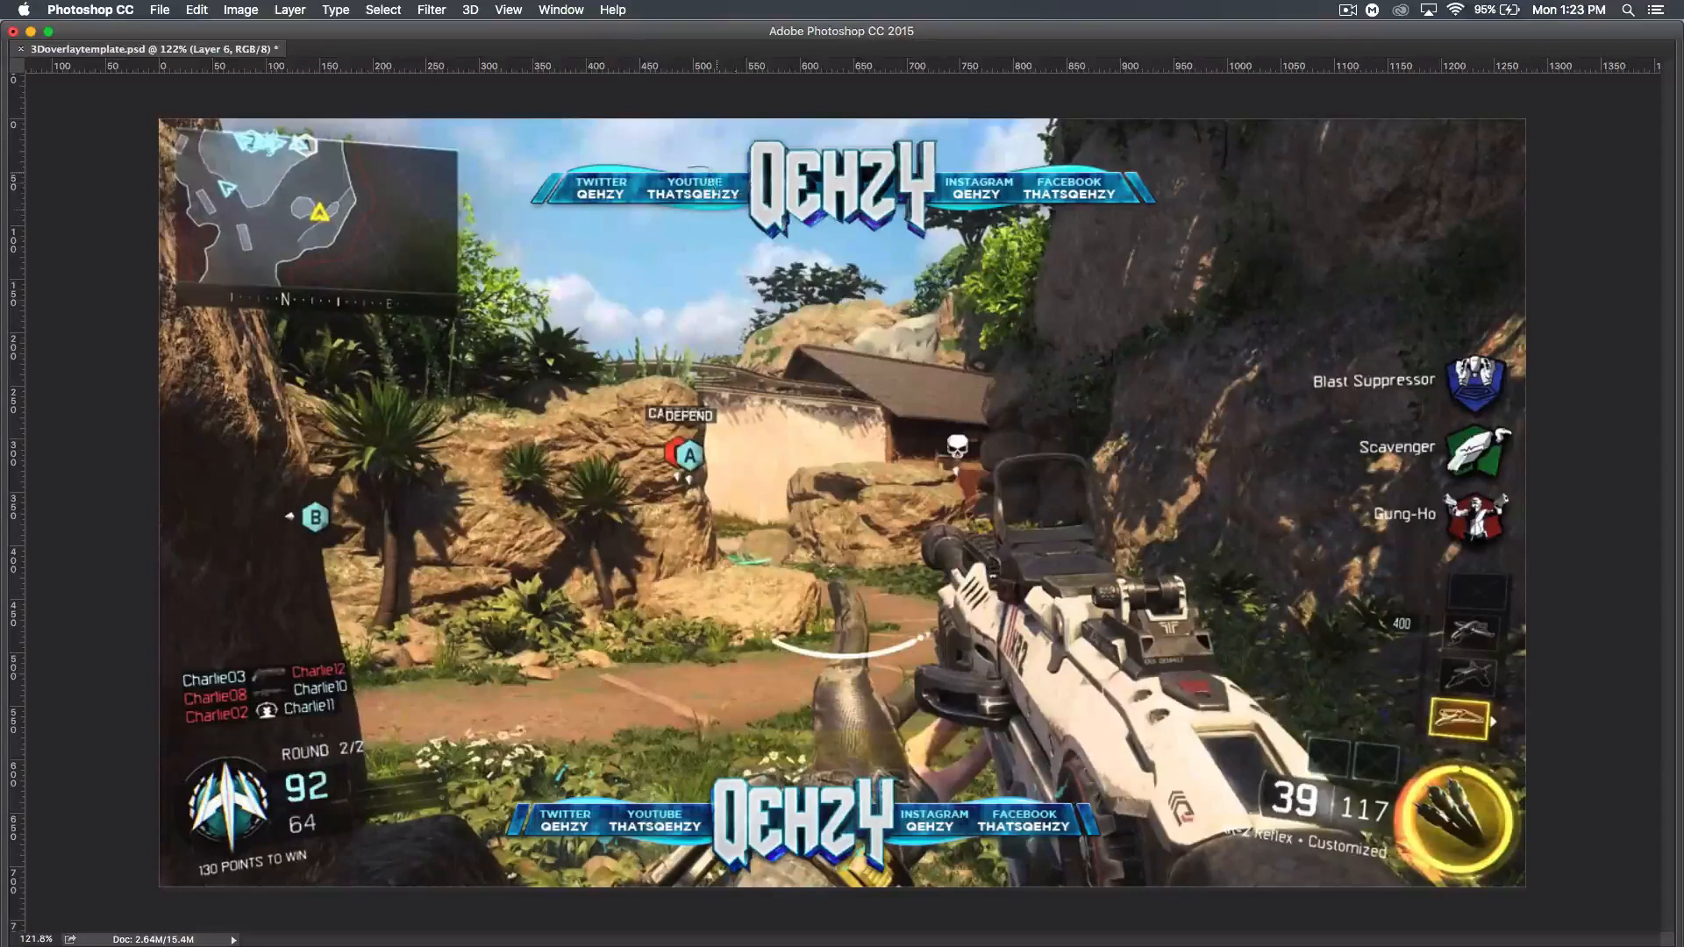
{"action": "key", "text": "bracketright"}
{"action": "key", "text": "bracketright"}
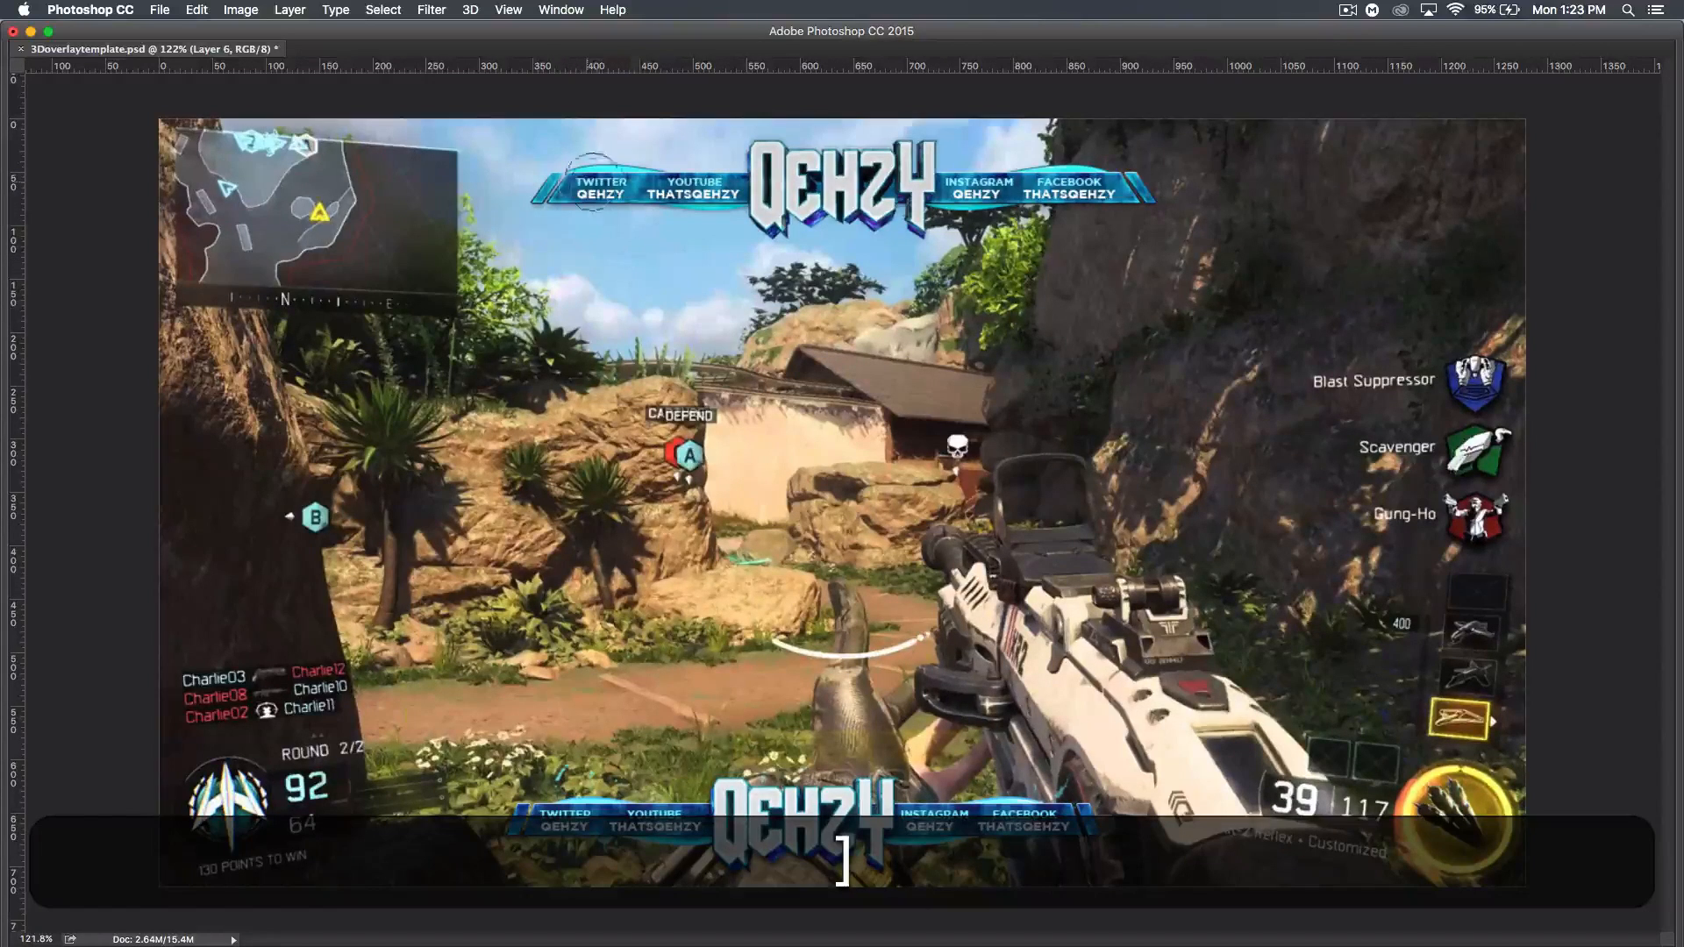
{"action": "left_click", "coordinate": [600, 190]}
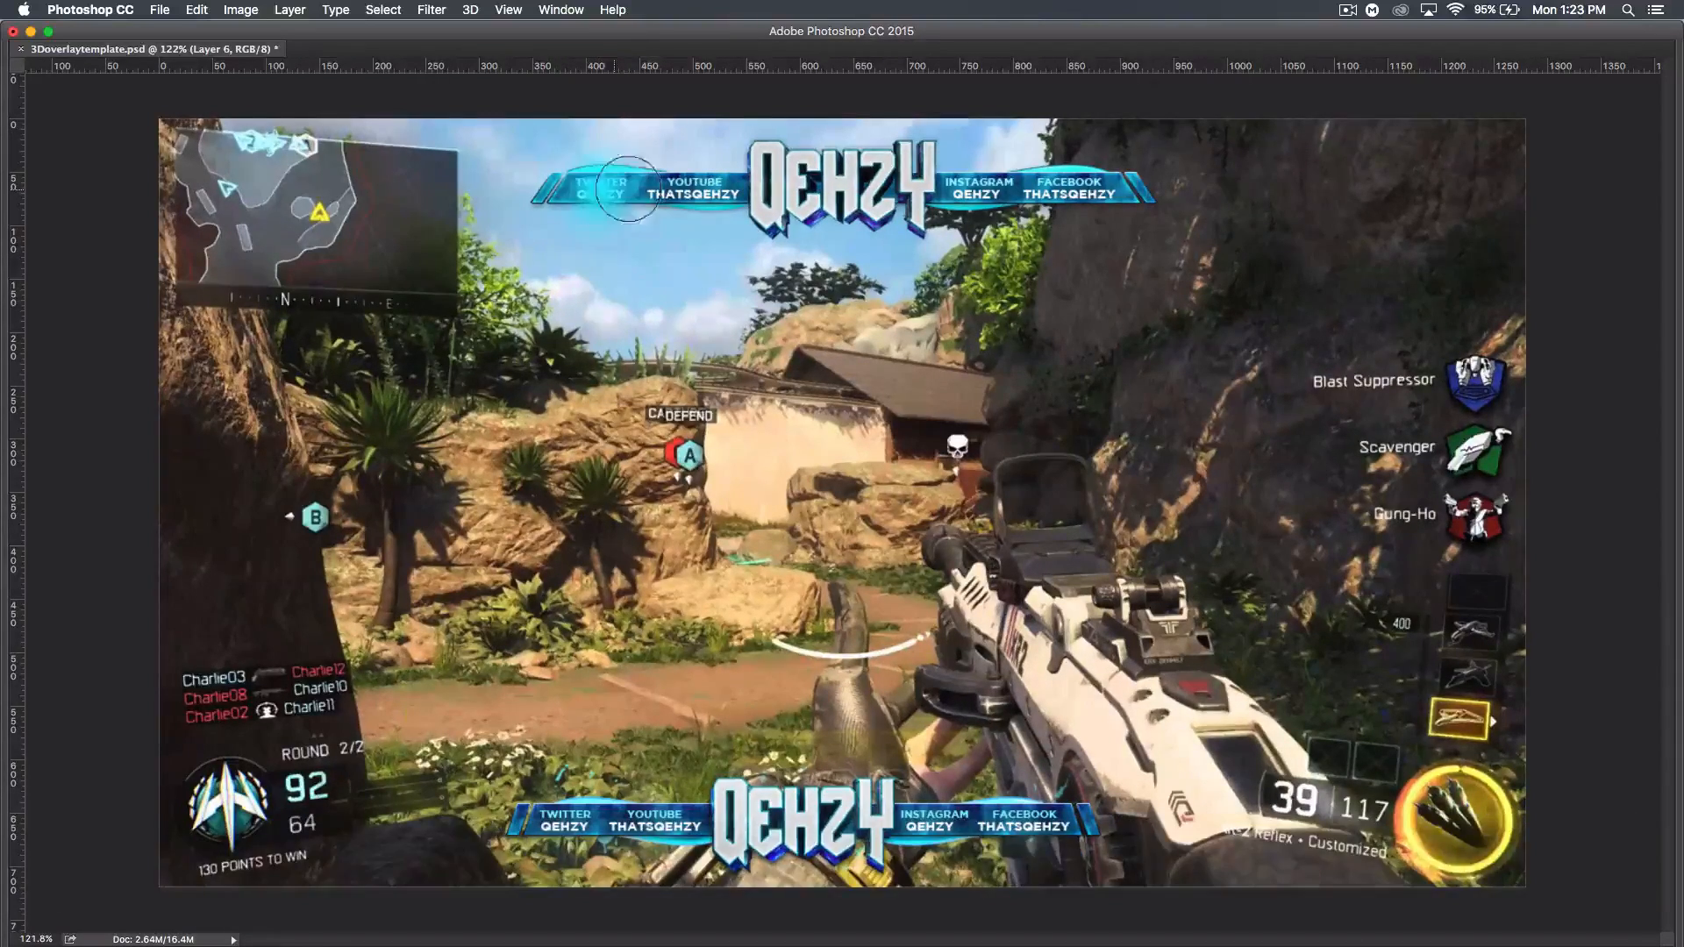
{"action": "left_click", "coordinate": [697, 189]}
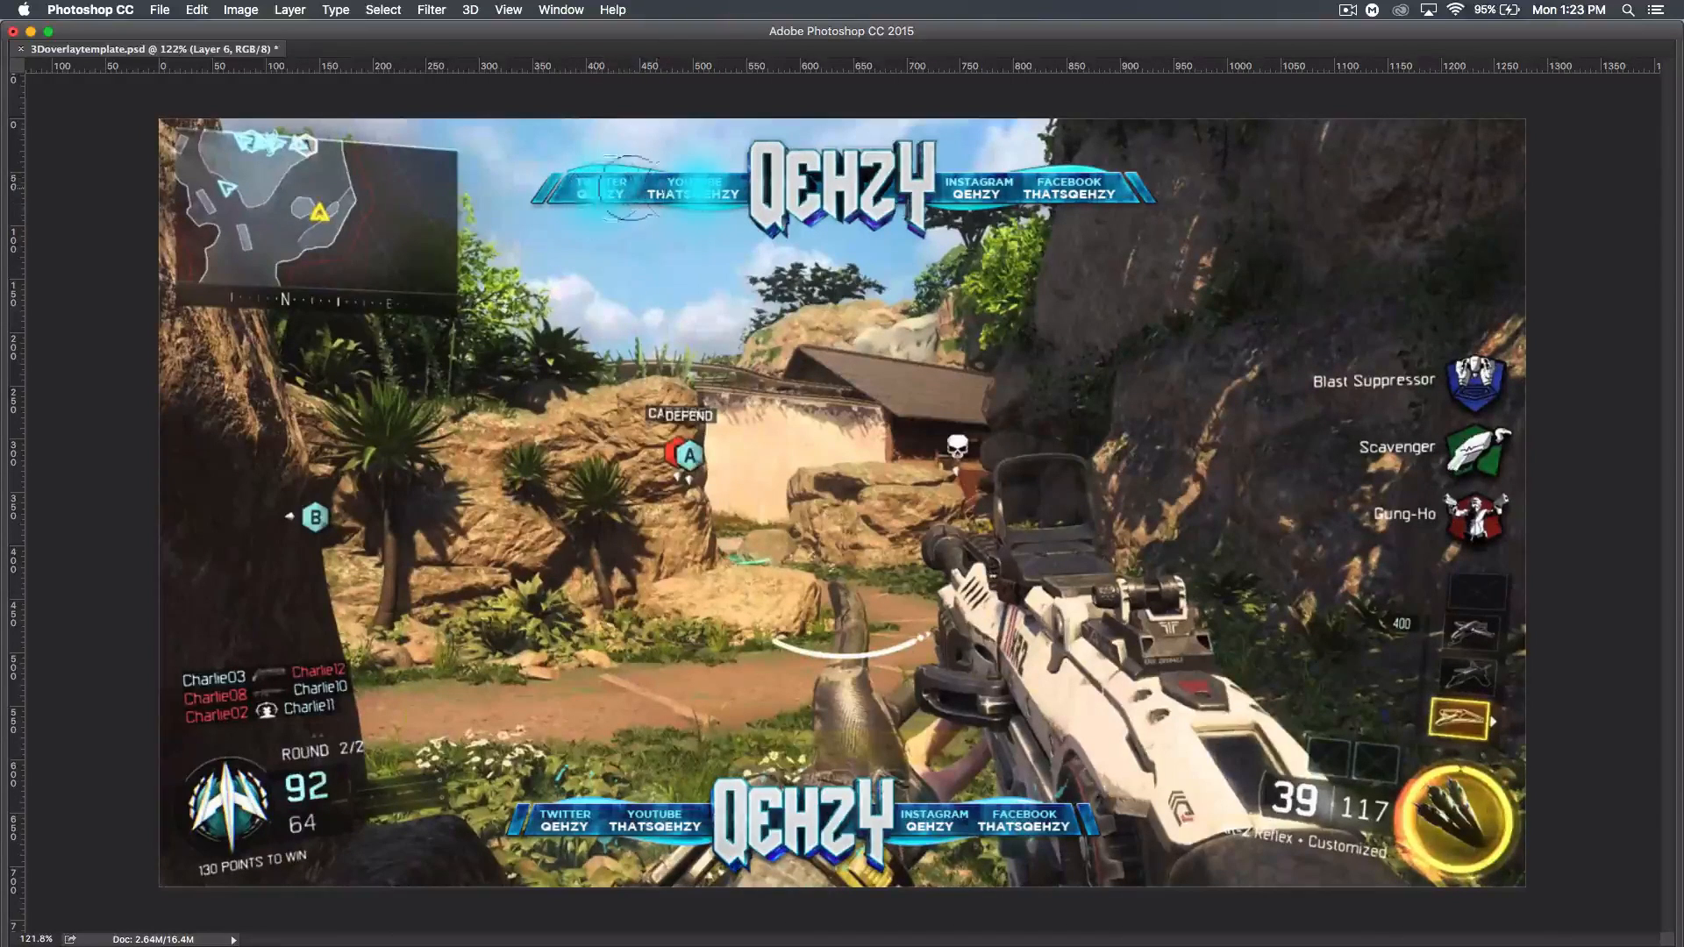
{"action": "left_click", "coordinate": [976, 188]}
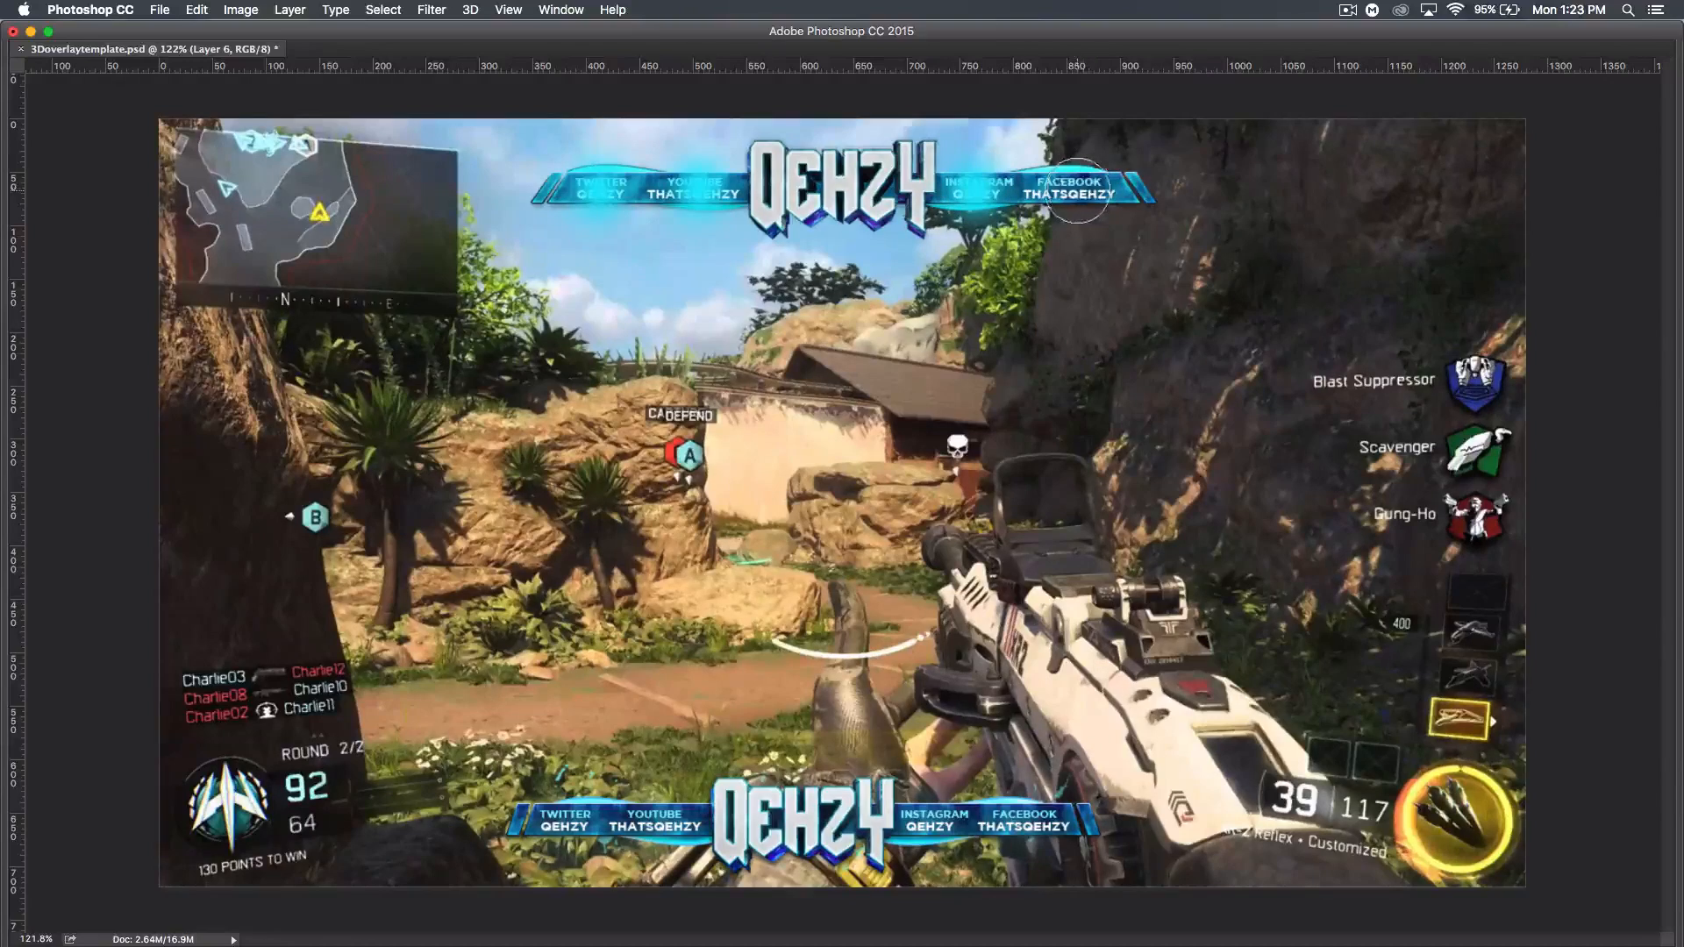
{"action": "left_click", "coordinate": [1074, 191]}
{"action": "left_click", "coordinate": [1348, 9]}
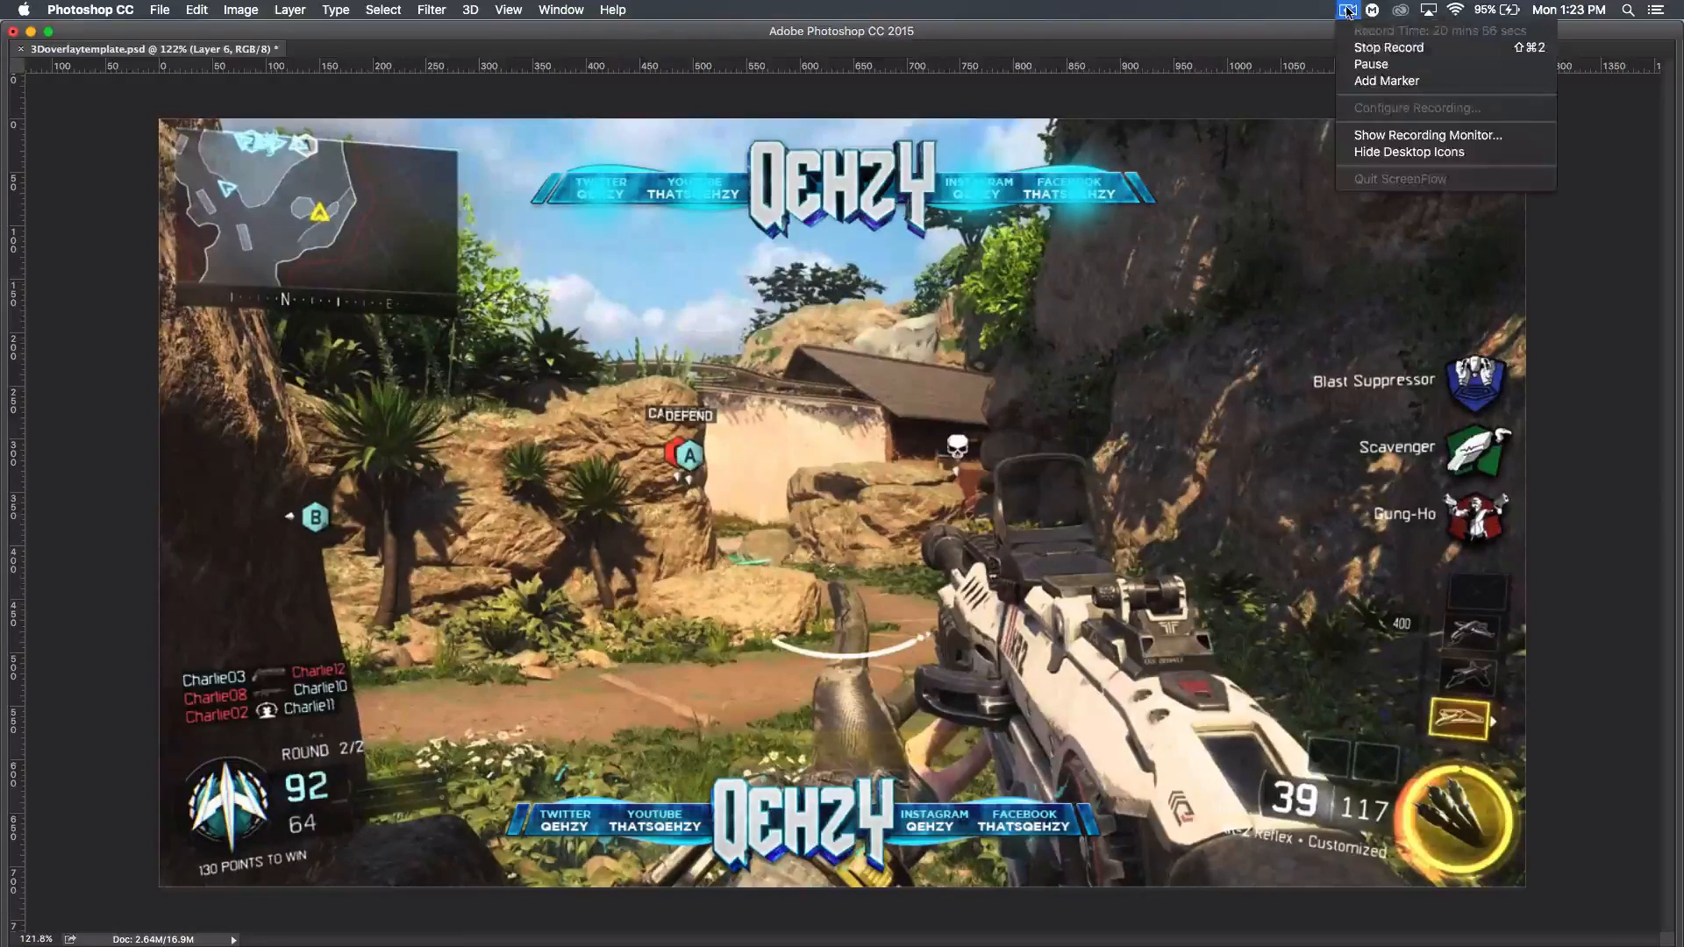
{"action": "left_click", "coordinate": [1373, 64]}
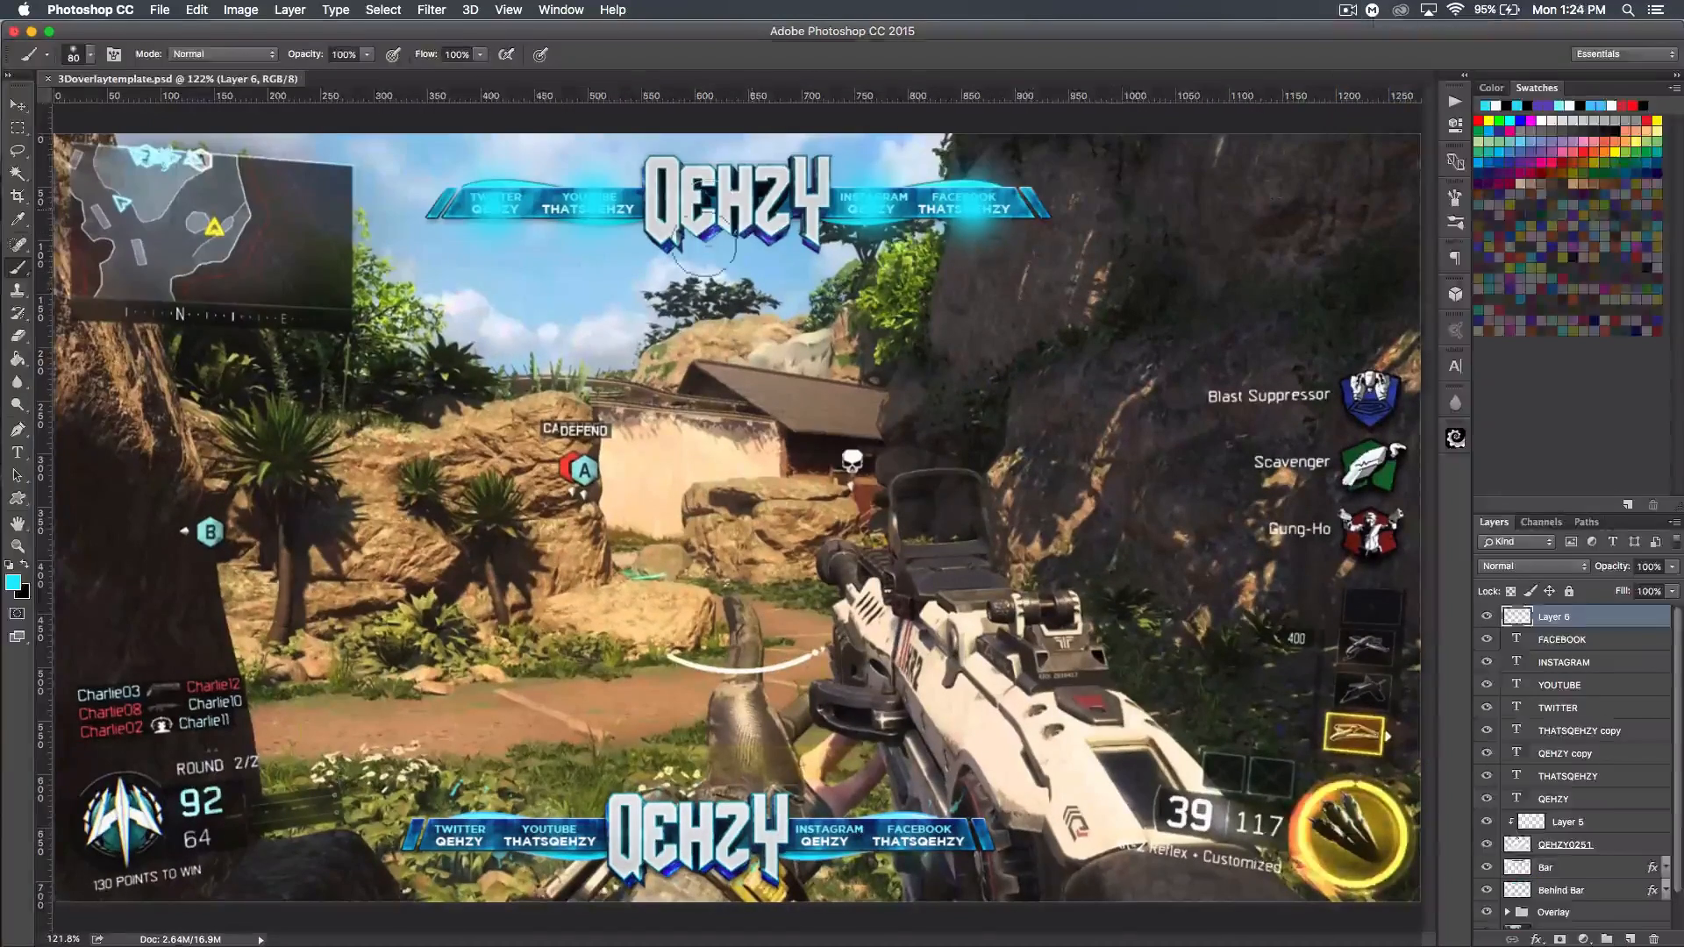
{"action": "left_click", "coordinate": [479, 198]}
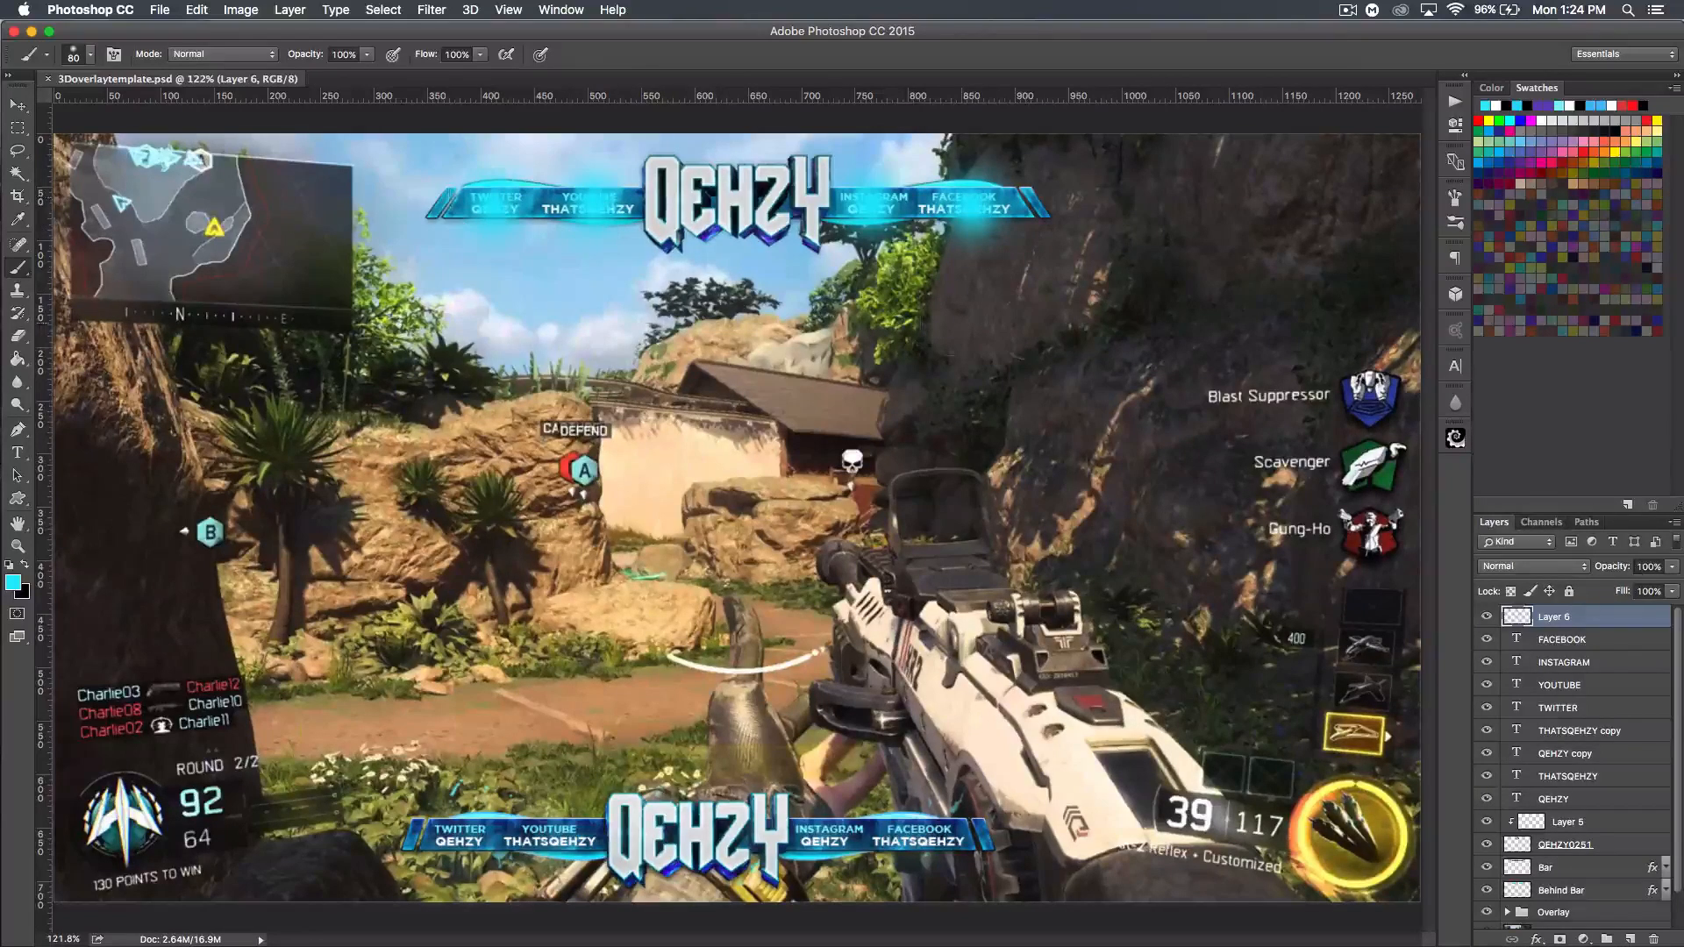
- Set the cyan glow layer's blend mode to Screen and its opacity to 25%
{"action": "left_click", "coordinate": [1566, 567]}
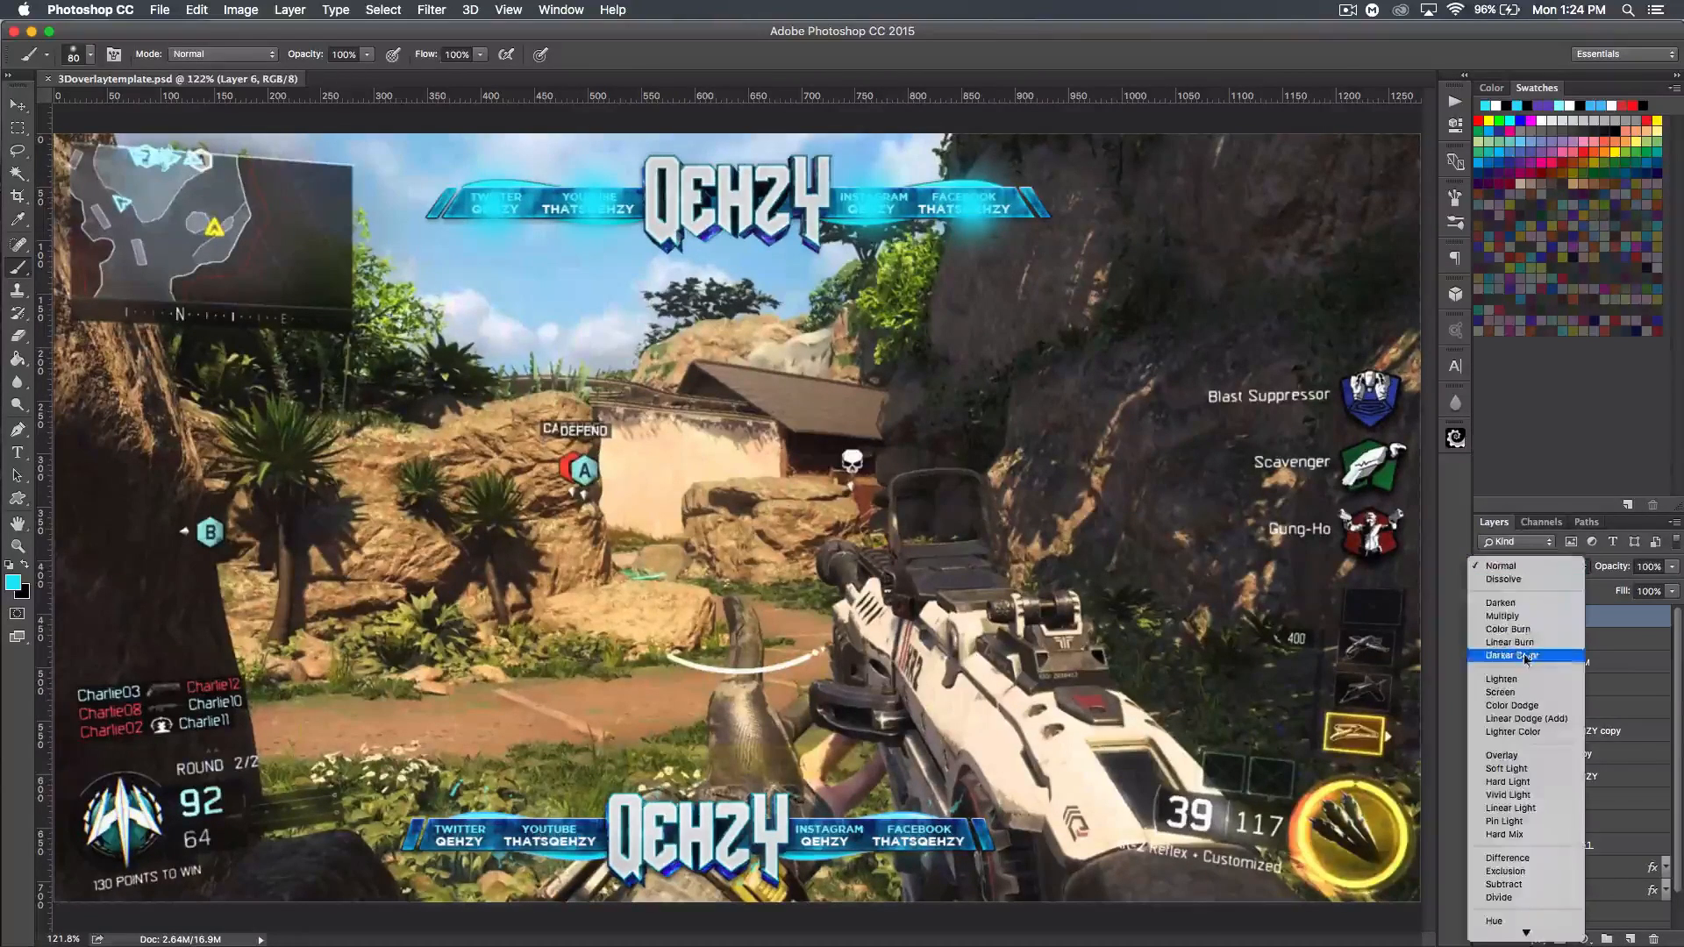
{"action": "left_click", "coordinate": [1544, 691]}
{"action": "left_click_drag", "start_coordinate": [1614, 567], "coordinate": [1552, 570]}
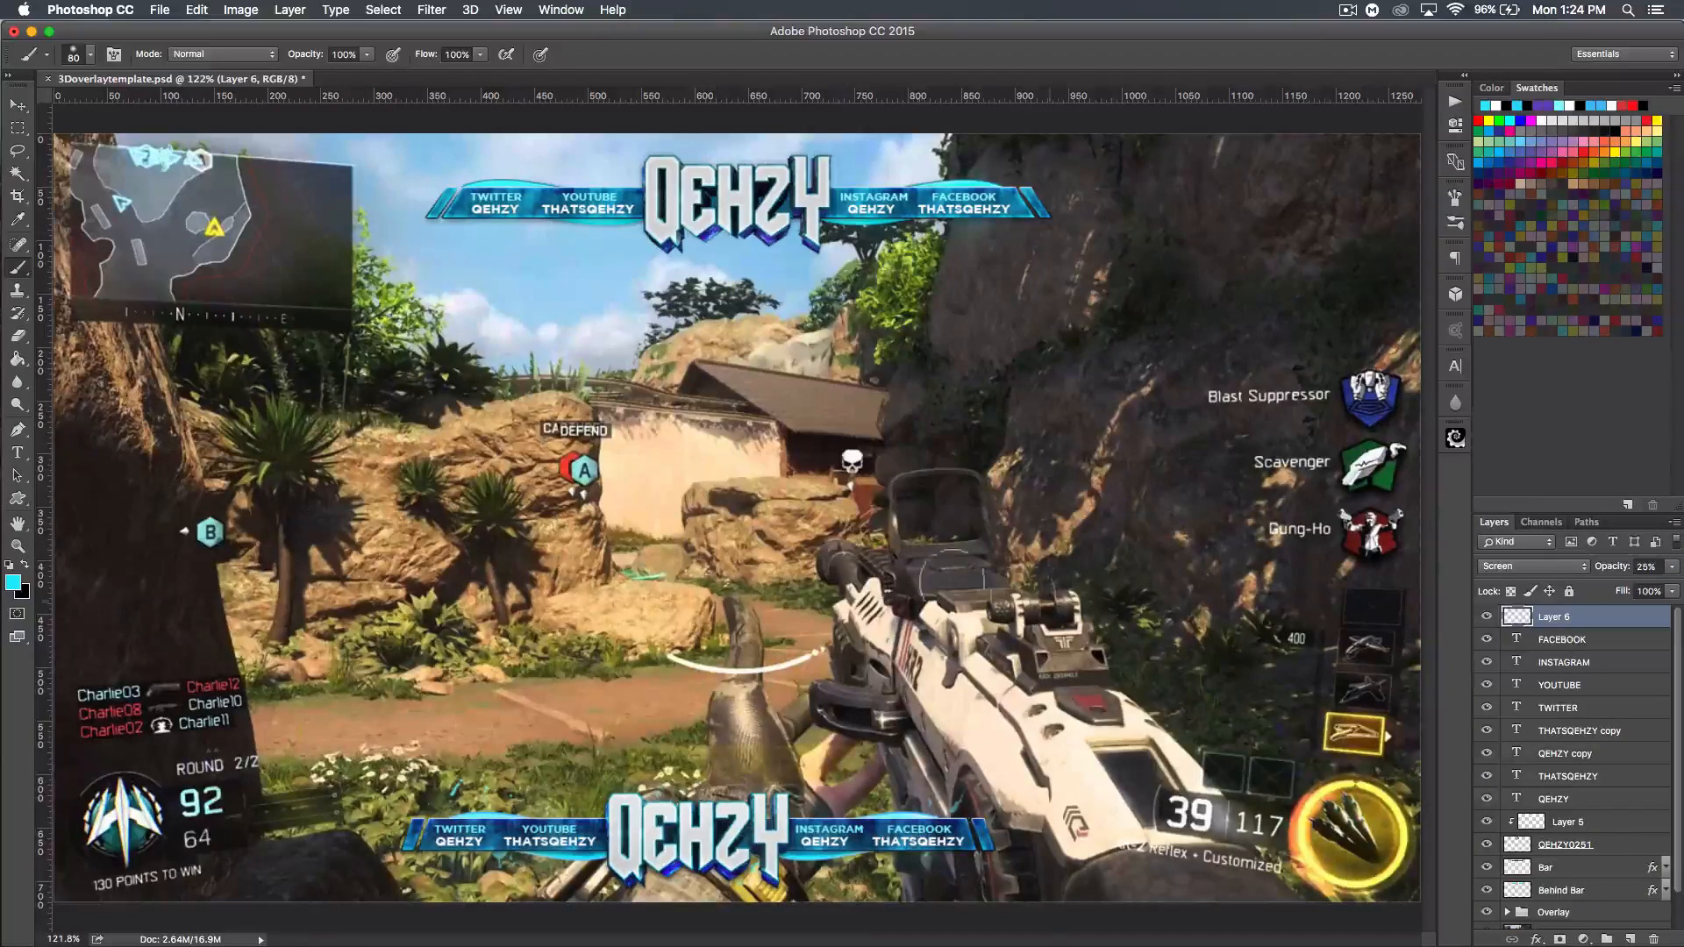
- Enlarge the brush to 150 px
{"action": "key", "text": "bracketright"}
{"action": "key", "text": "bracketright"}
{"action": "key", "text": "bracketright"}
{"action": "key", "text": "bracketright"}
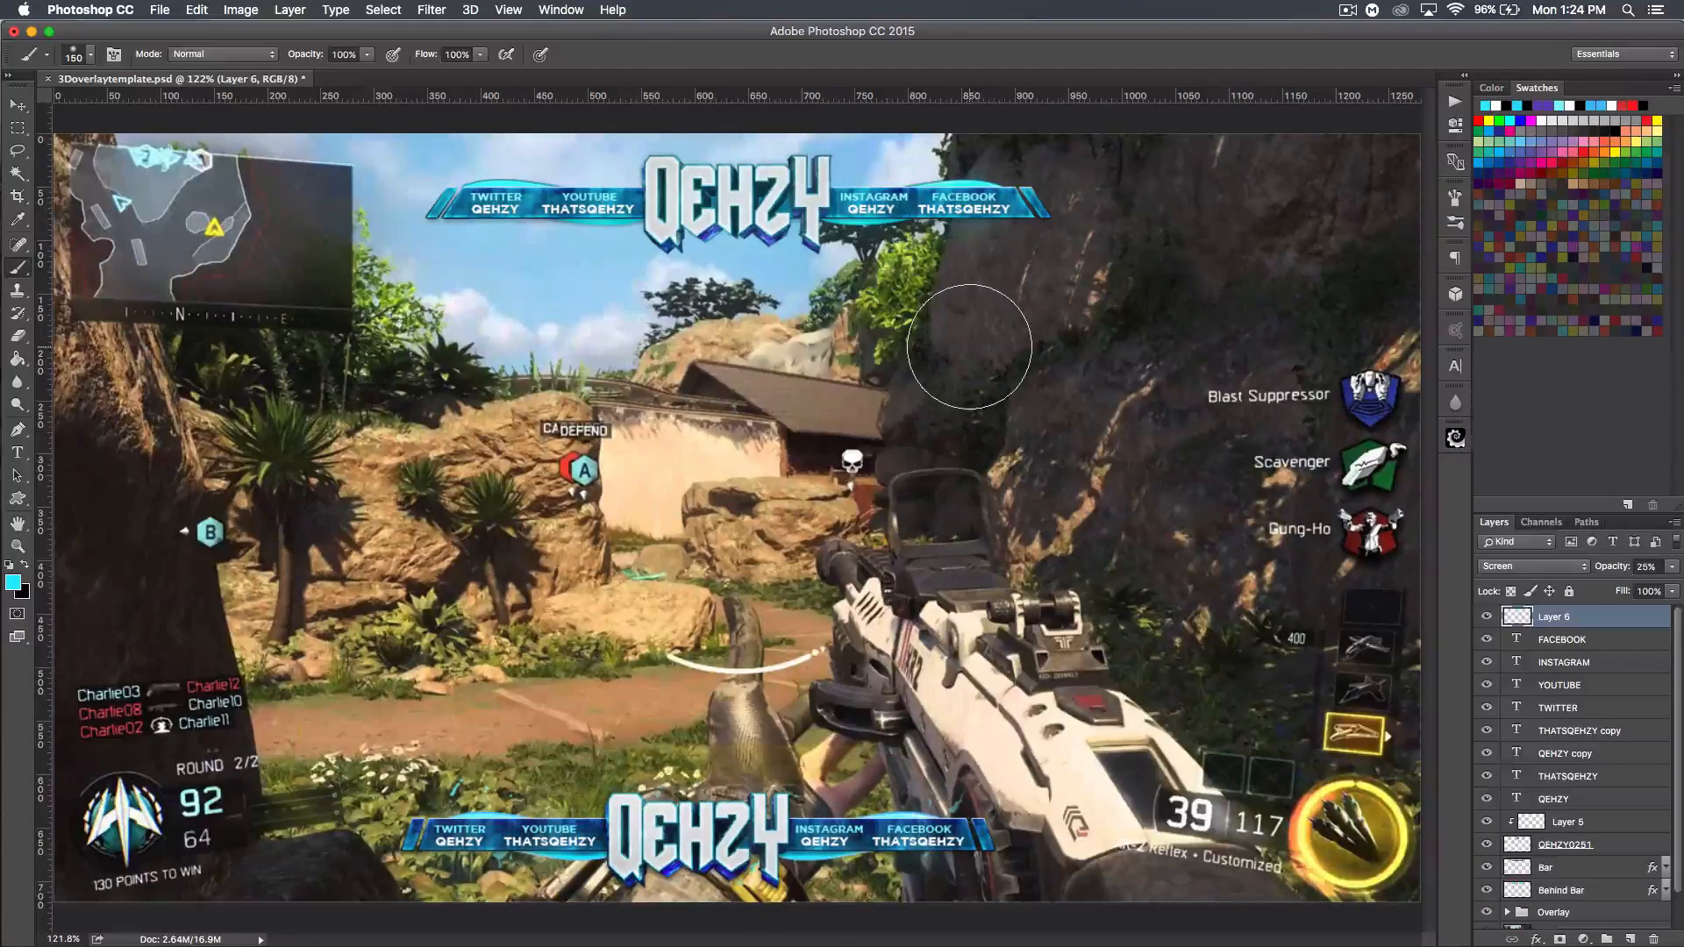
- Give the QEHZY0251 layer a black-to-white linear Gradient Overlay in Overlay blend mode at 38% opacity
{"action": "scroll", "coordinate": [1623, 702], "scroll_direction": "down", "scroll_amount": 2}
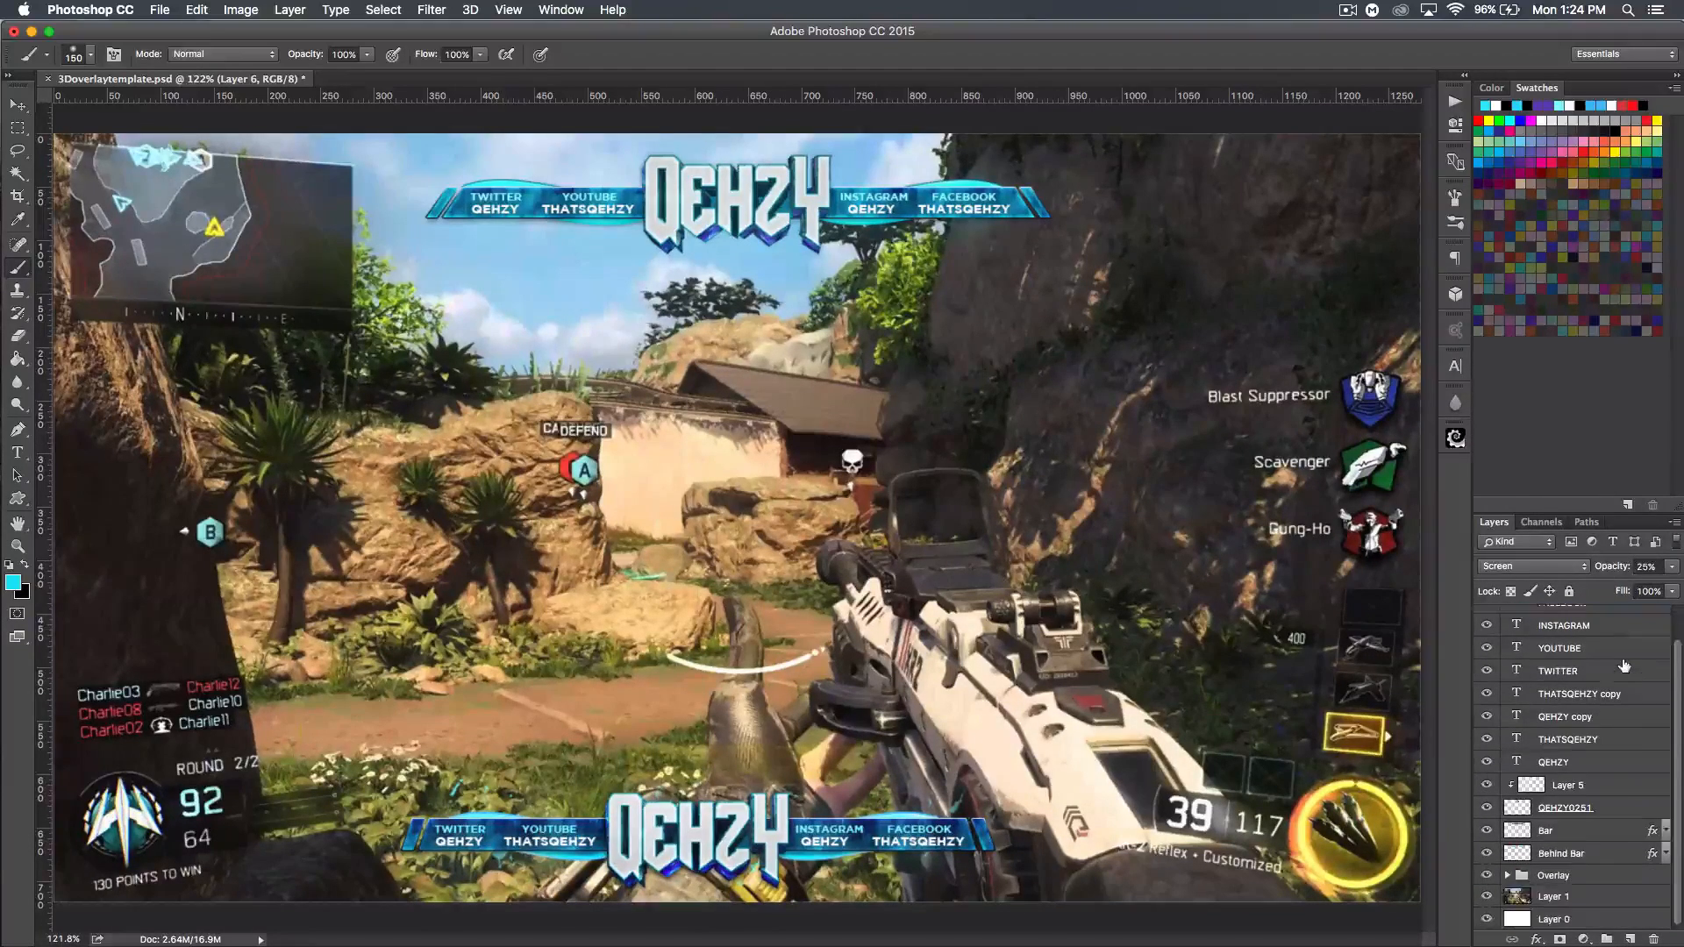
{"action": "left_click", "coordinate": [1612, 812]}
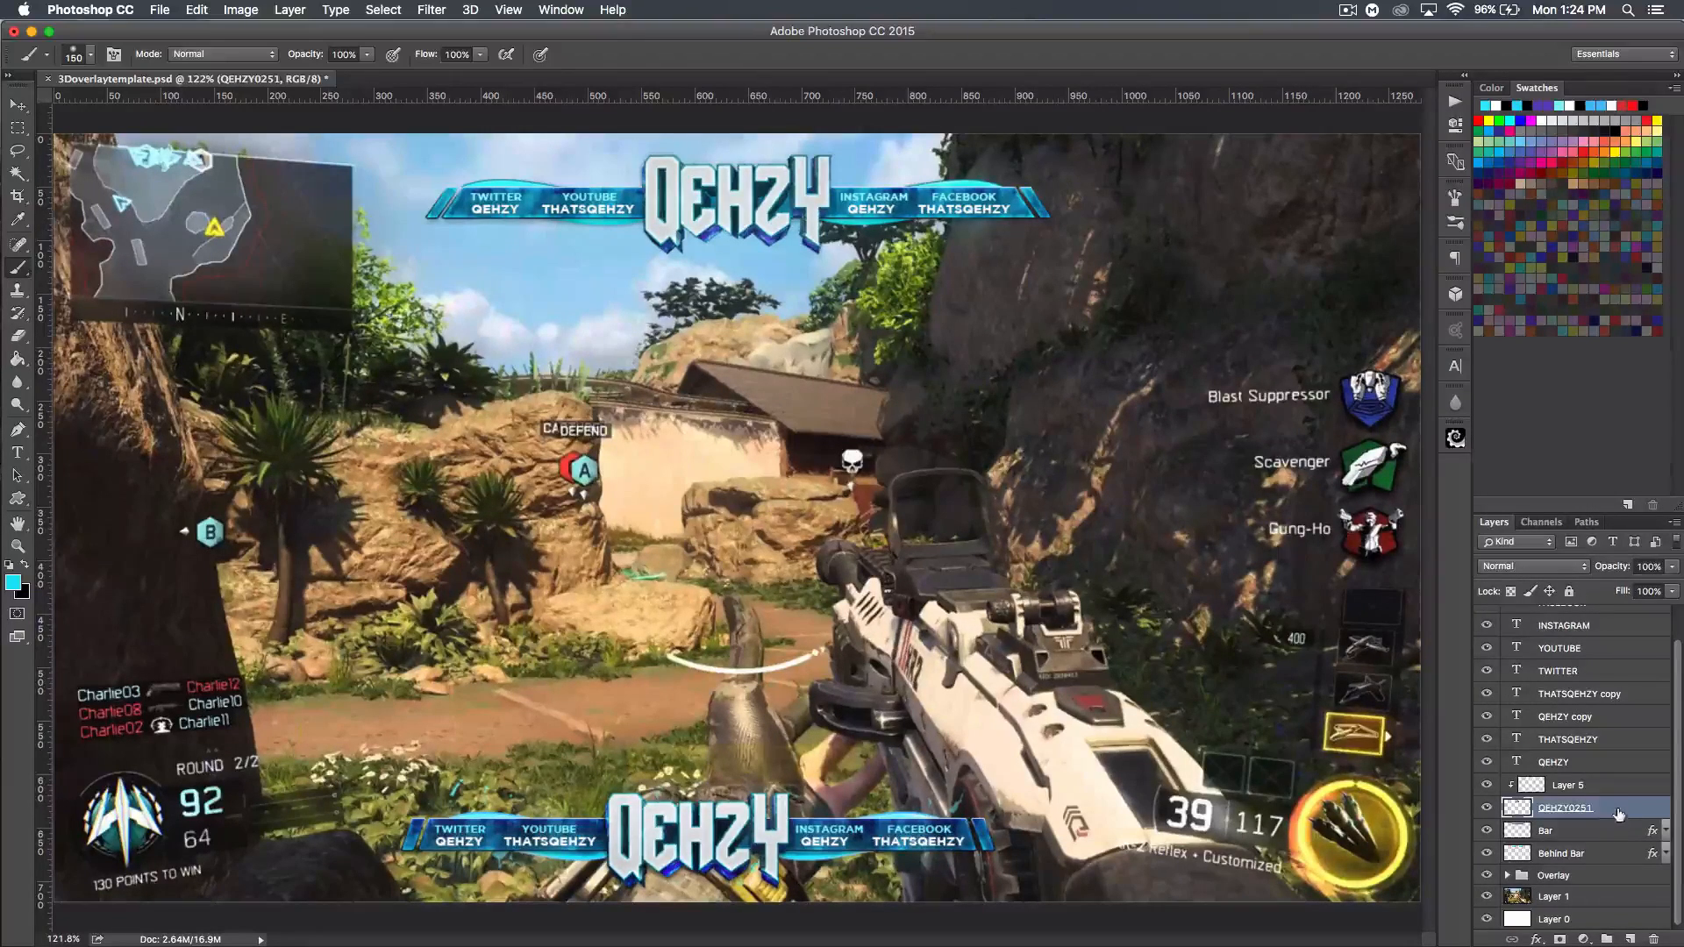
{"action": "double_click", "coordinate": [1618, 812]}
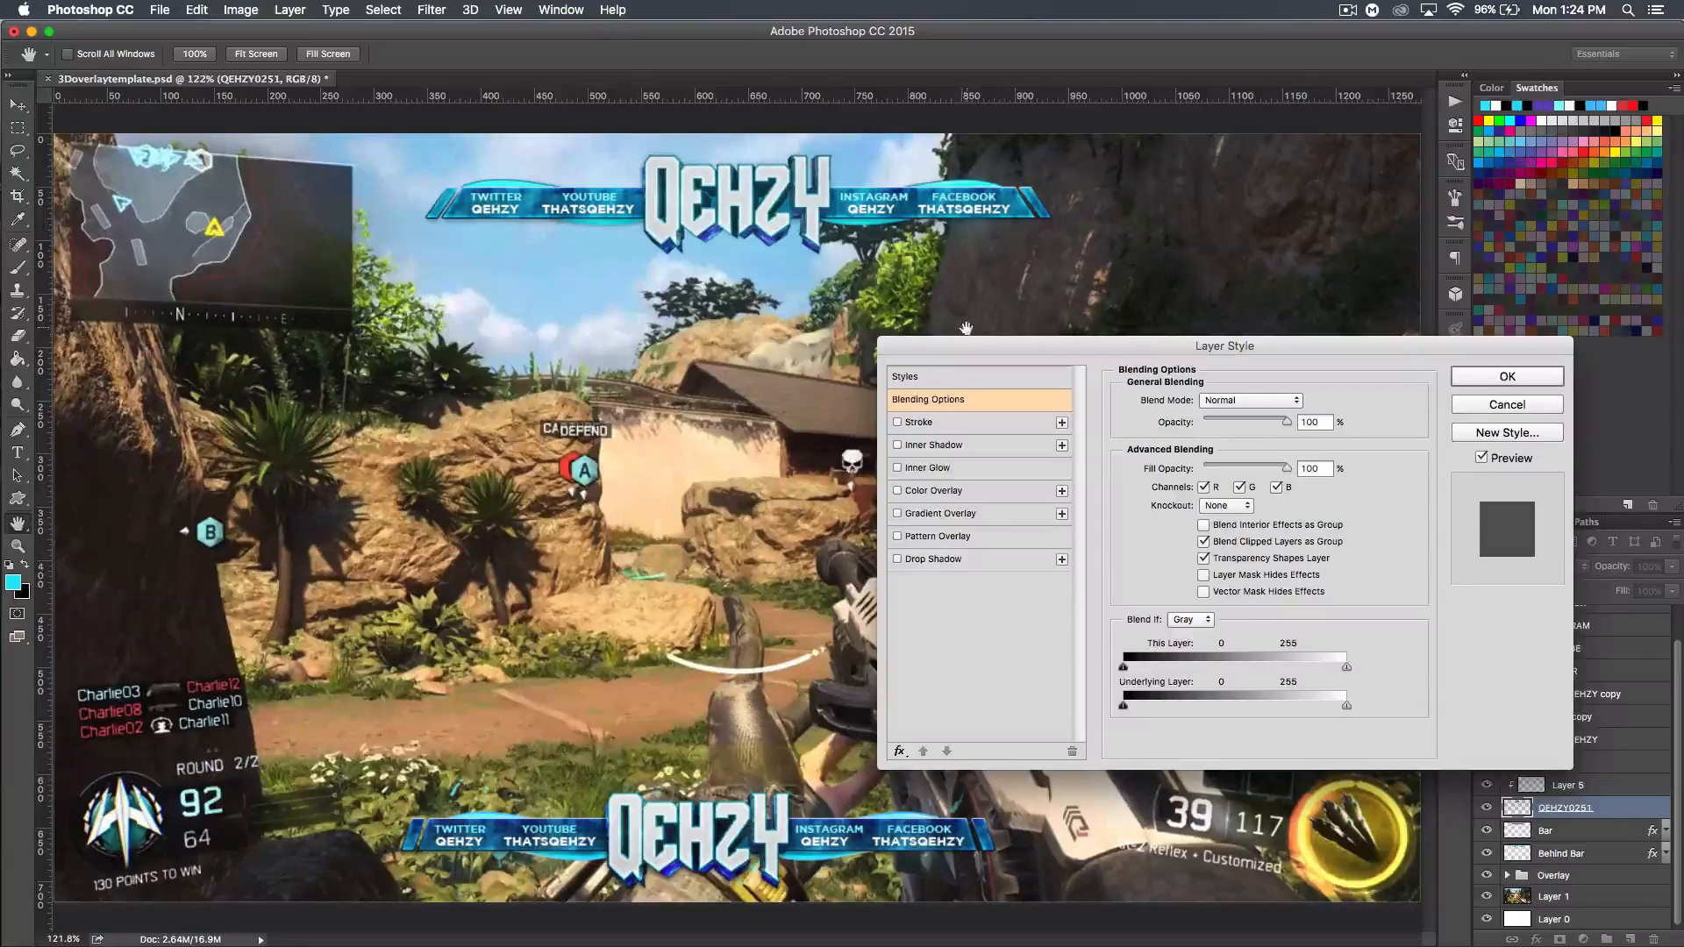
{"action": "left_click", "coordinate": [940, 513]}
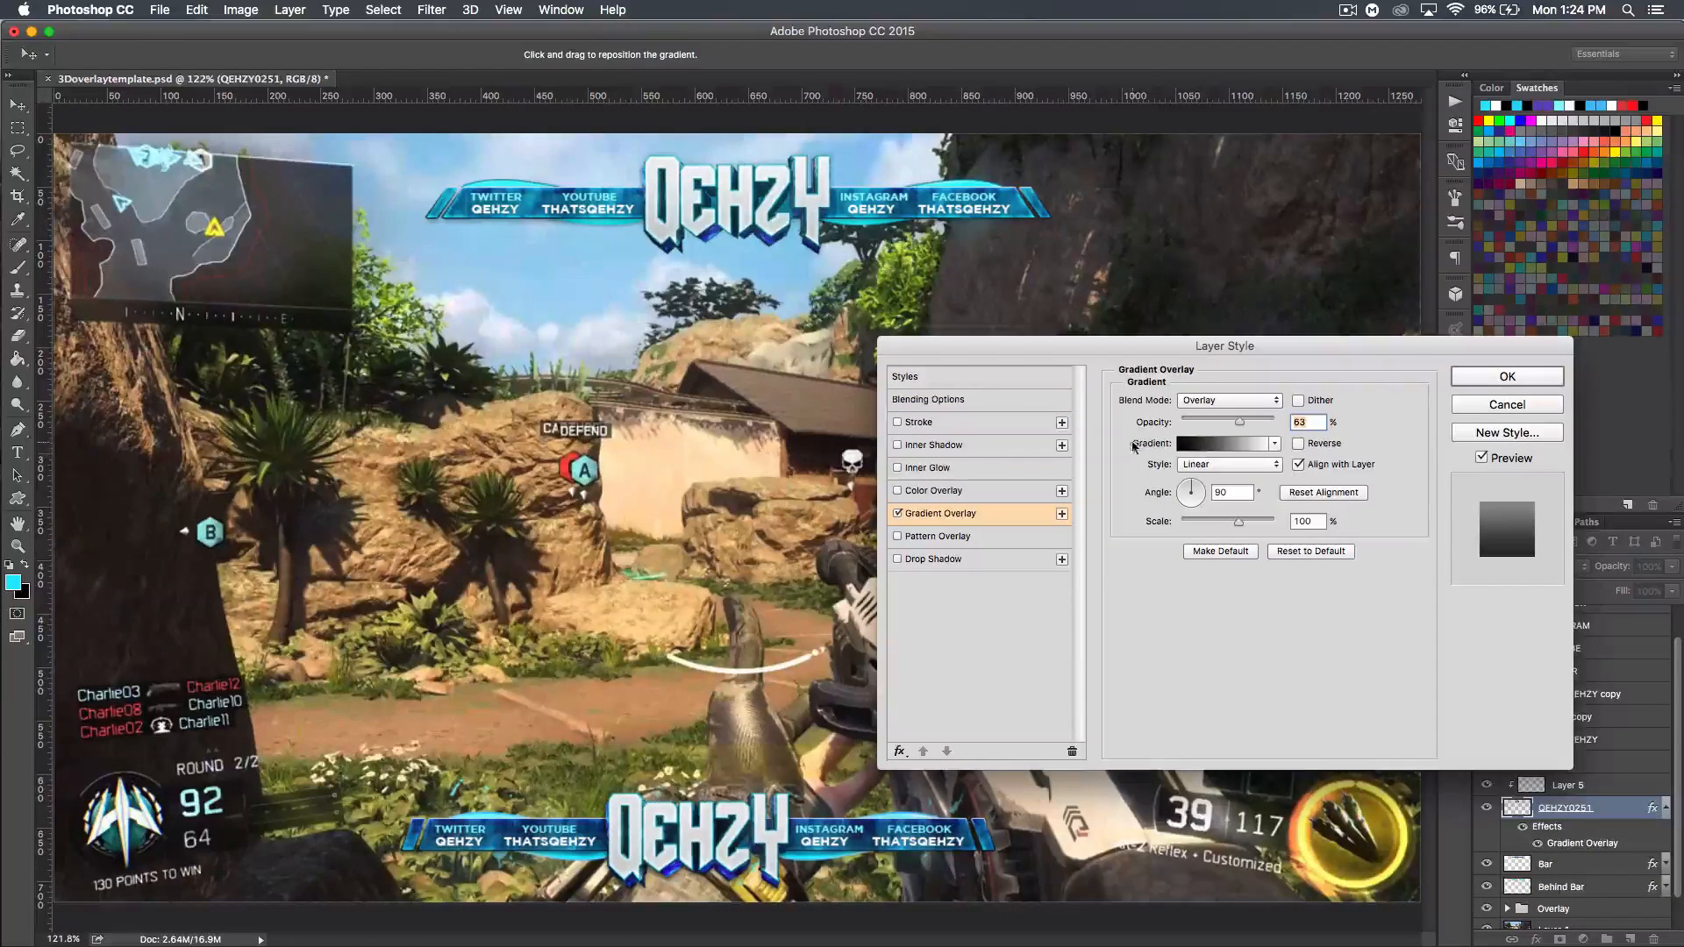
{"action": "left_click", "coordinate": [1219, 420]}
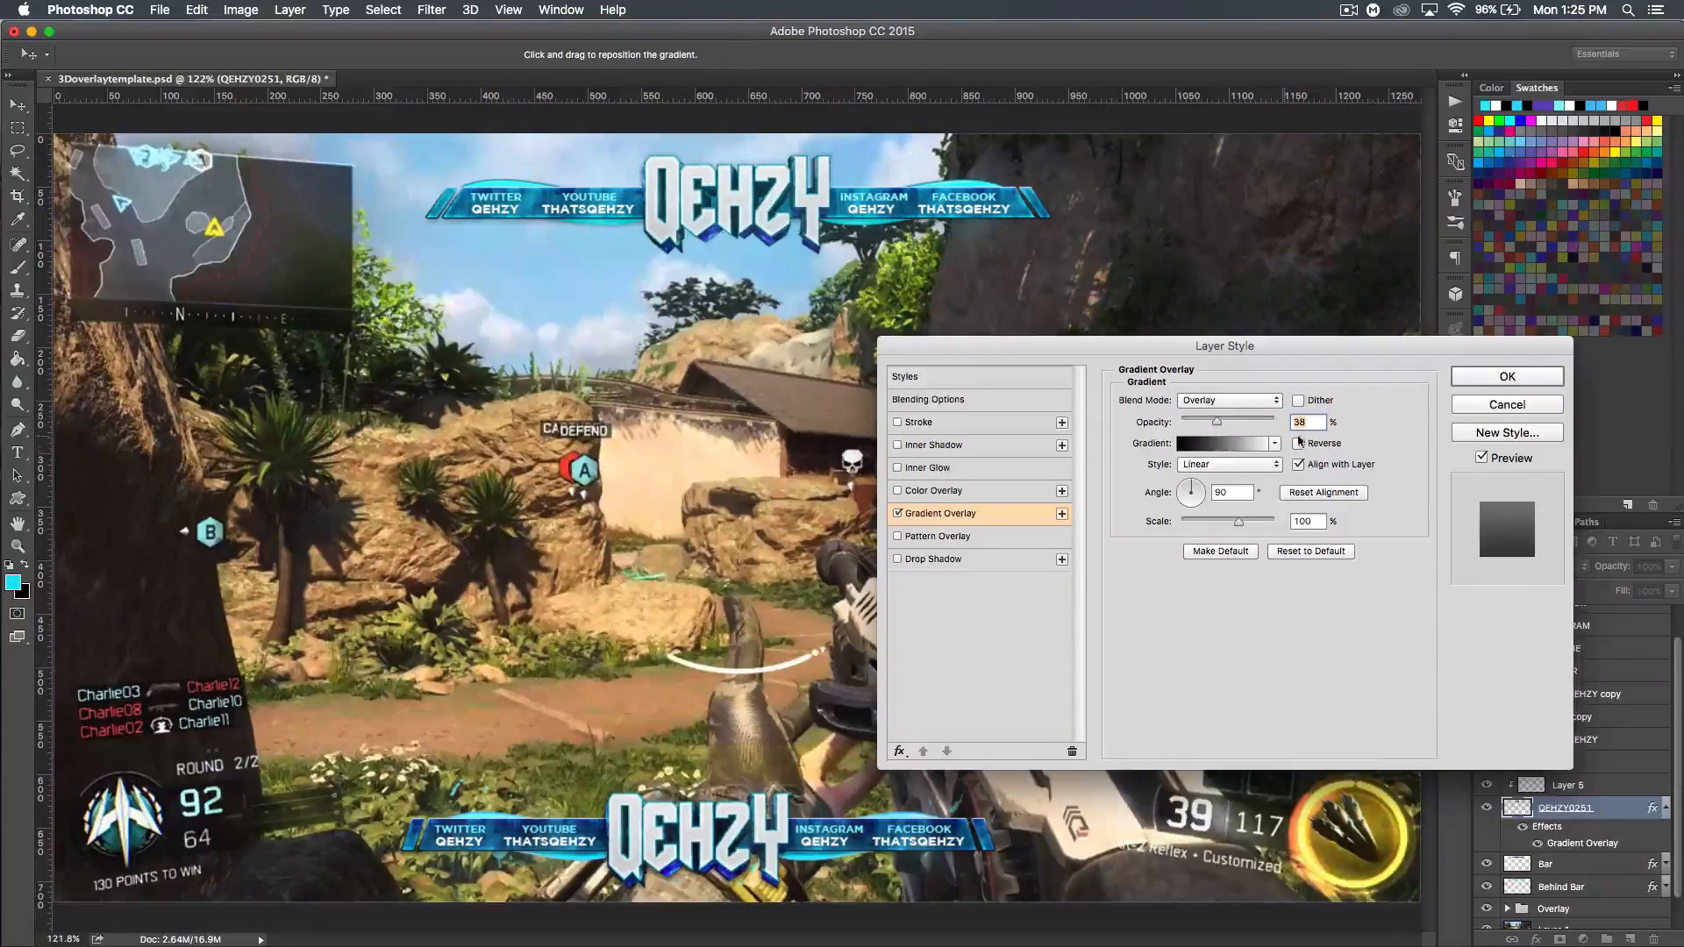
- Add a black Multiply Drop Shadow at 31% opacity and 4 px distance to the 3D text and apply the layer style
{"action": "left_click", "coordinate": [935, 562]}
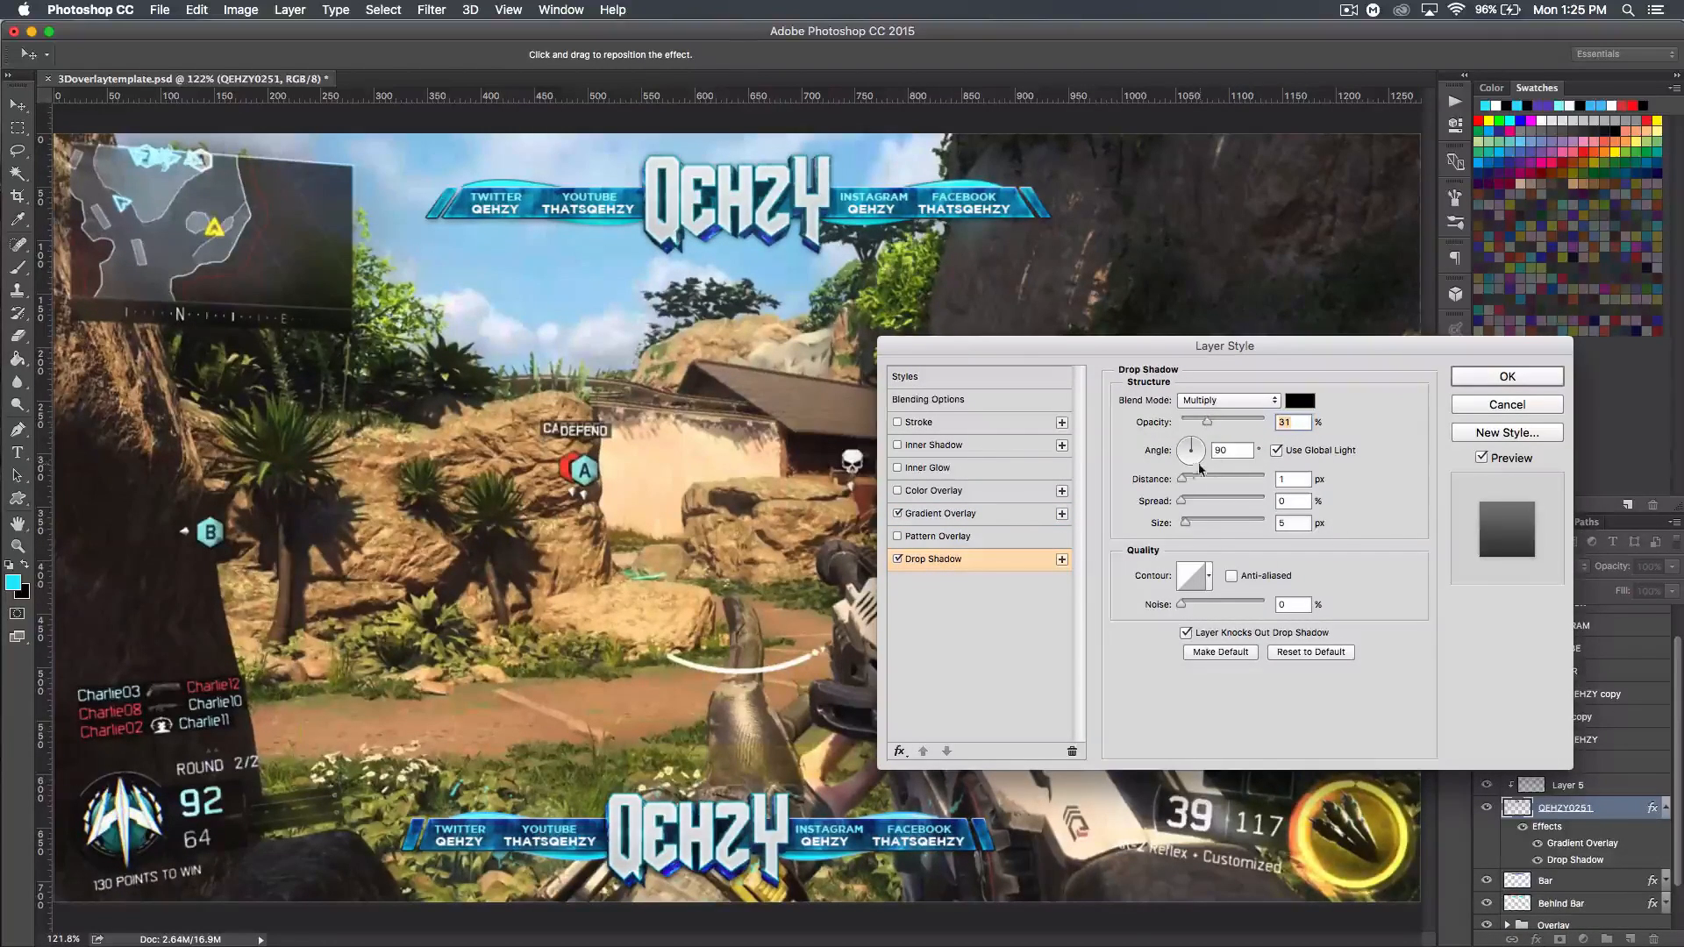
{"action": "left_click_drag", "start_coordinate": [1181, 481], "coordinate": [1185, 488]}
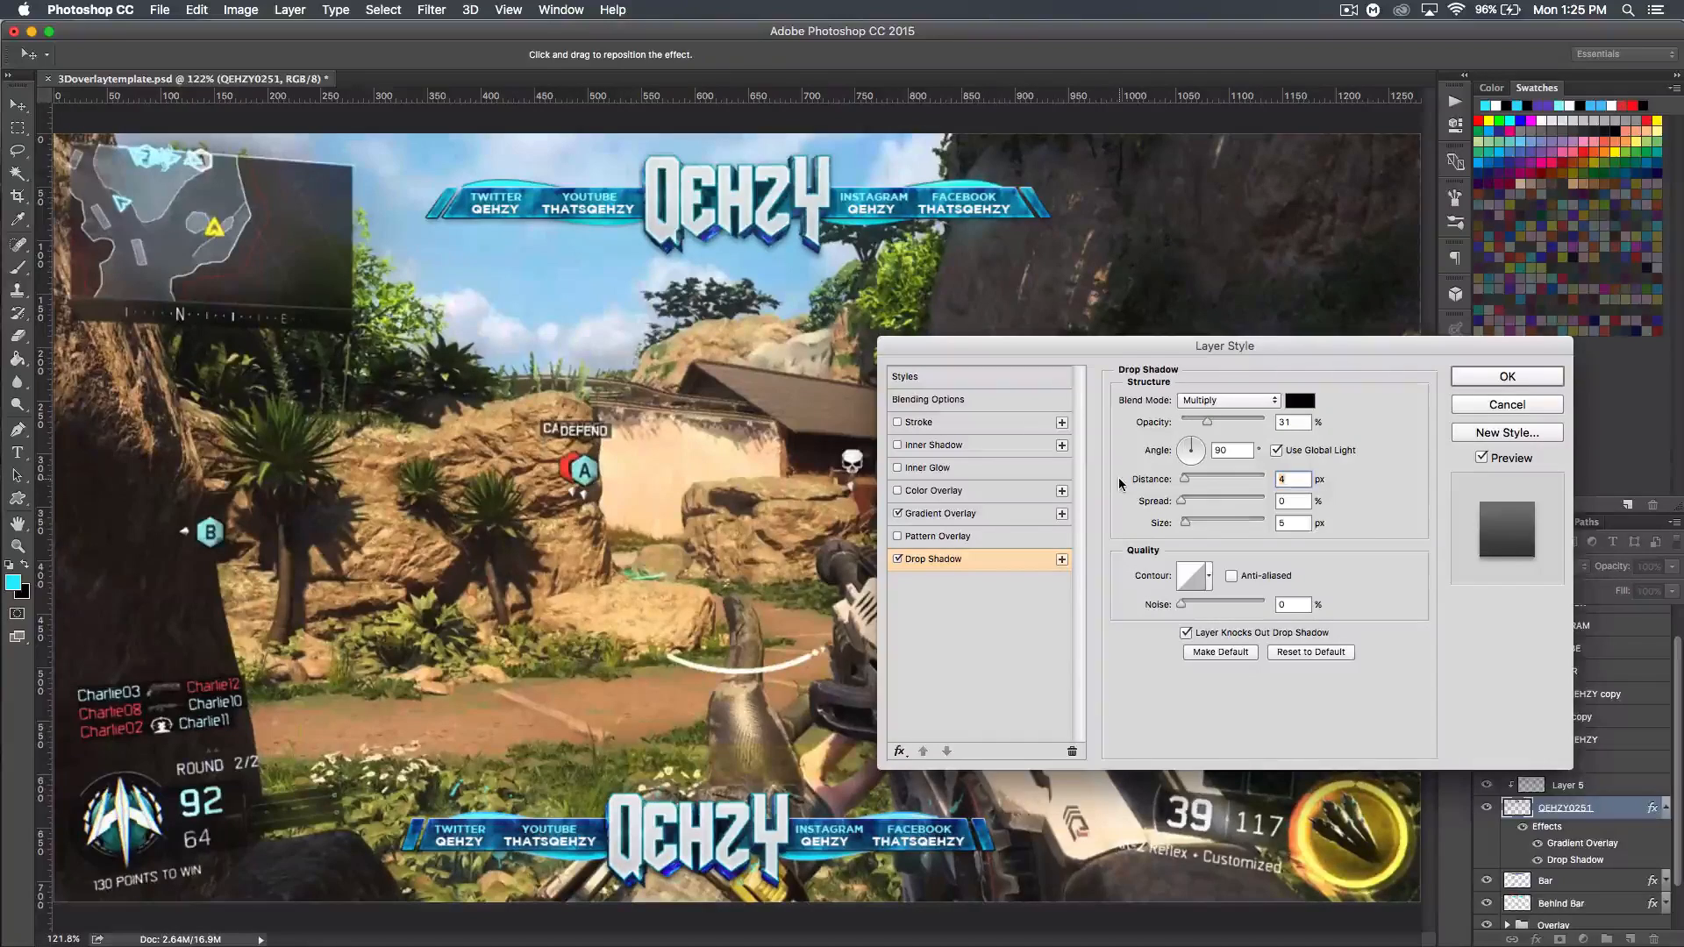
{"action": "left_click", "coordinate": [1533, 383]}
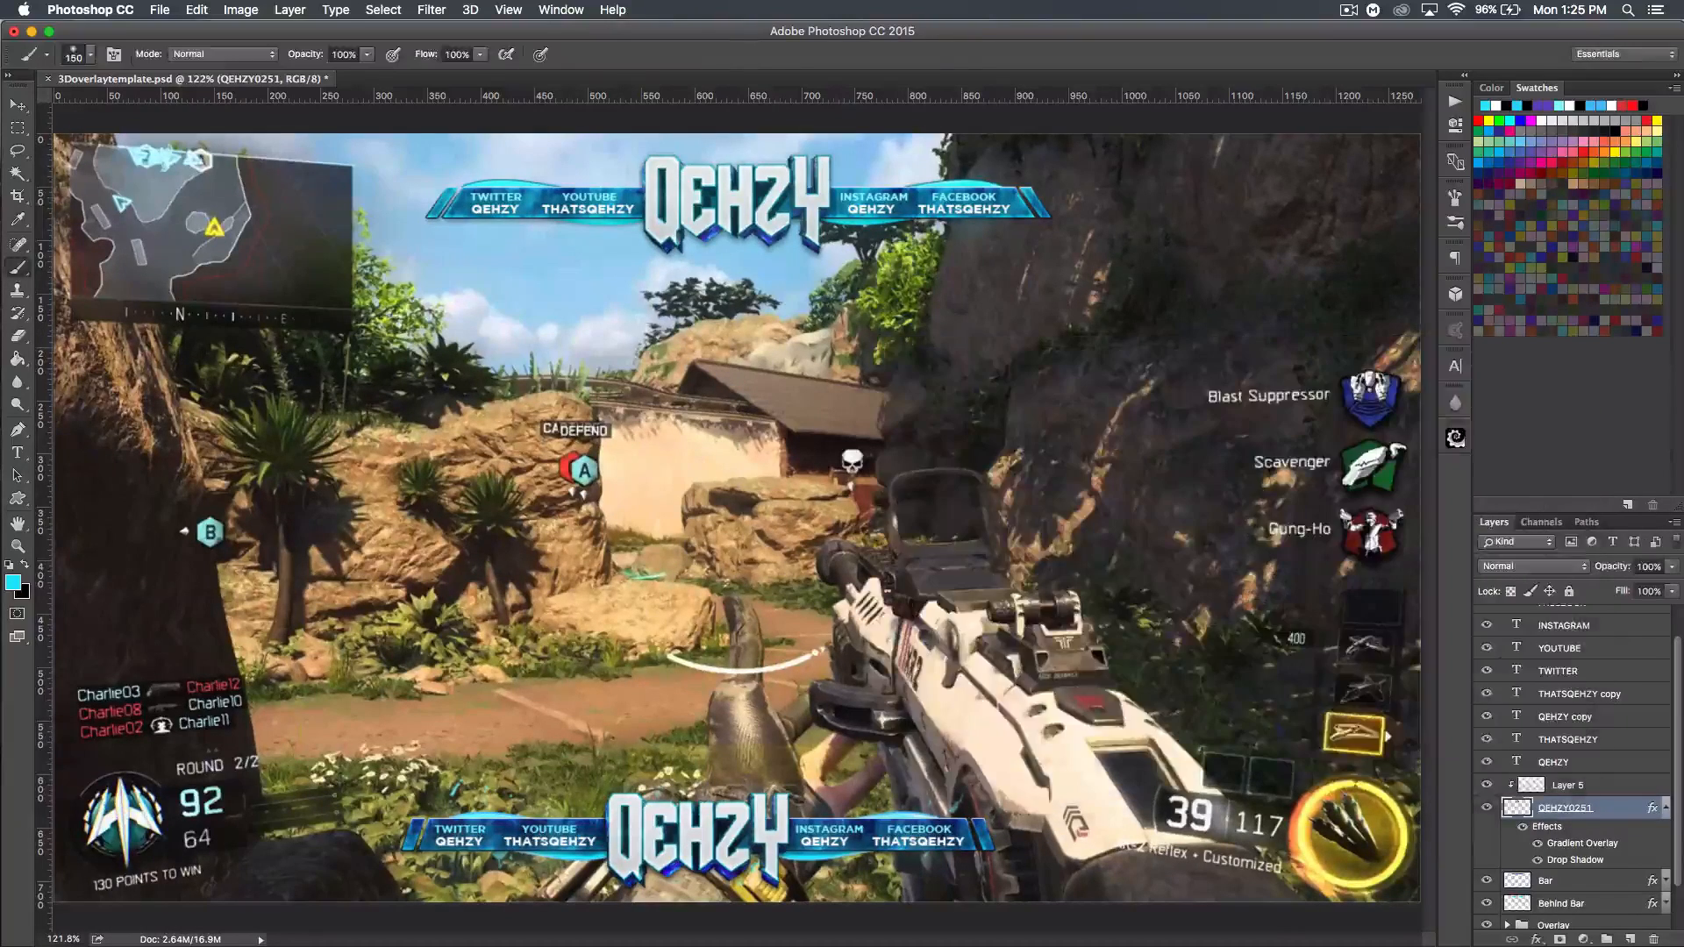
- Collapse the QEHZY0251 layer's effects list and add a new empty layer directly above the gameplay screenshot, Layer 1
{"action": "left_click", "coordinate": [1665, 807]}
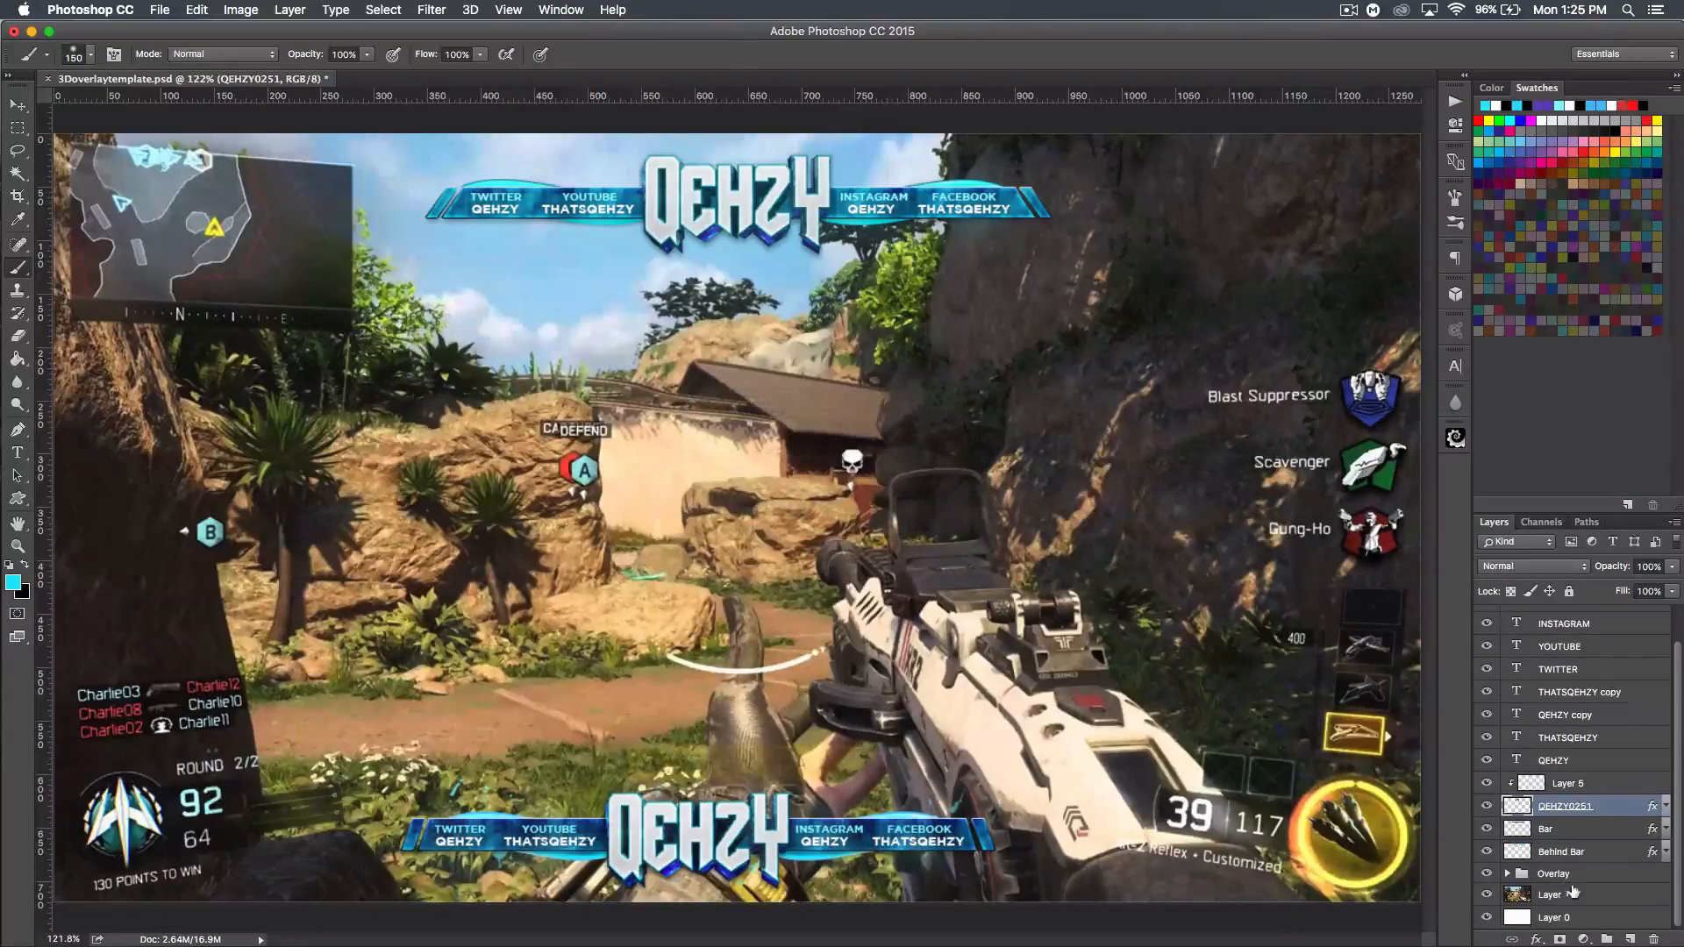
{"action": "left_click", "coordinate": [1559, 895]}
{"action": "left_click", "coordinate": [1629, 938]}
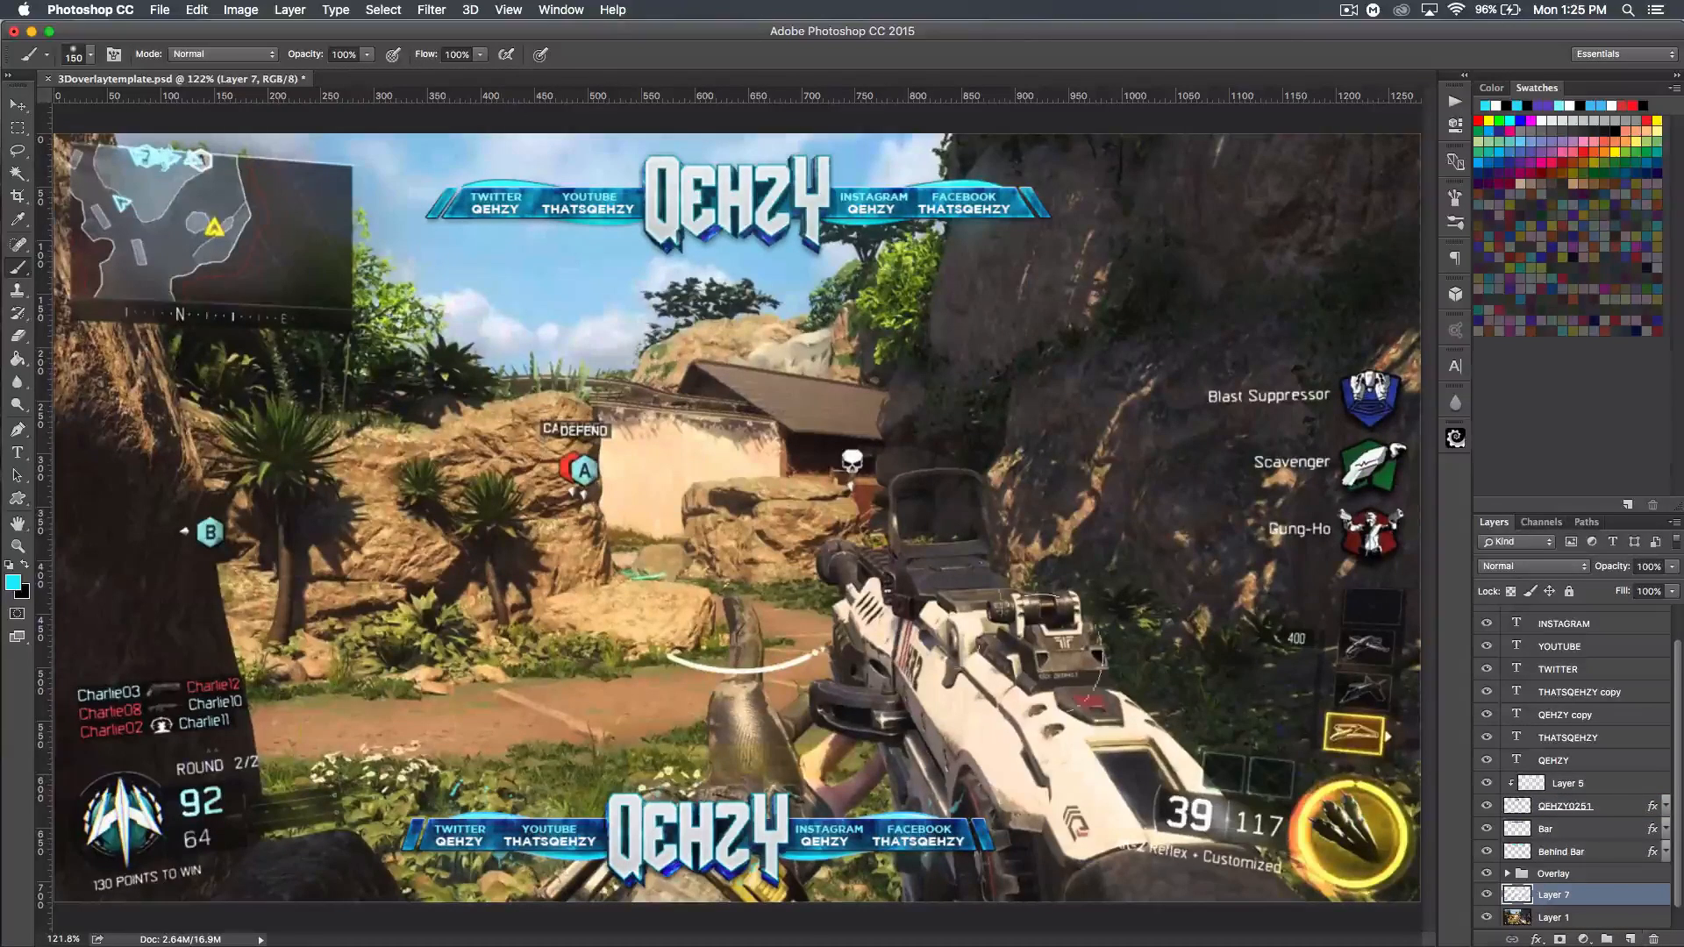
- Choose the 5000 px splatter brush with the vertical streak and set its size to 476 px
{"action": "left_click", "coordinate": [91, 59]}
{"action": "scroll", "coordinate": [630, 443], "scroll_direction": "down", "scroll_amount": 3}
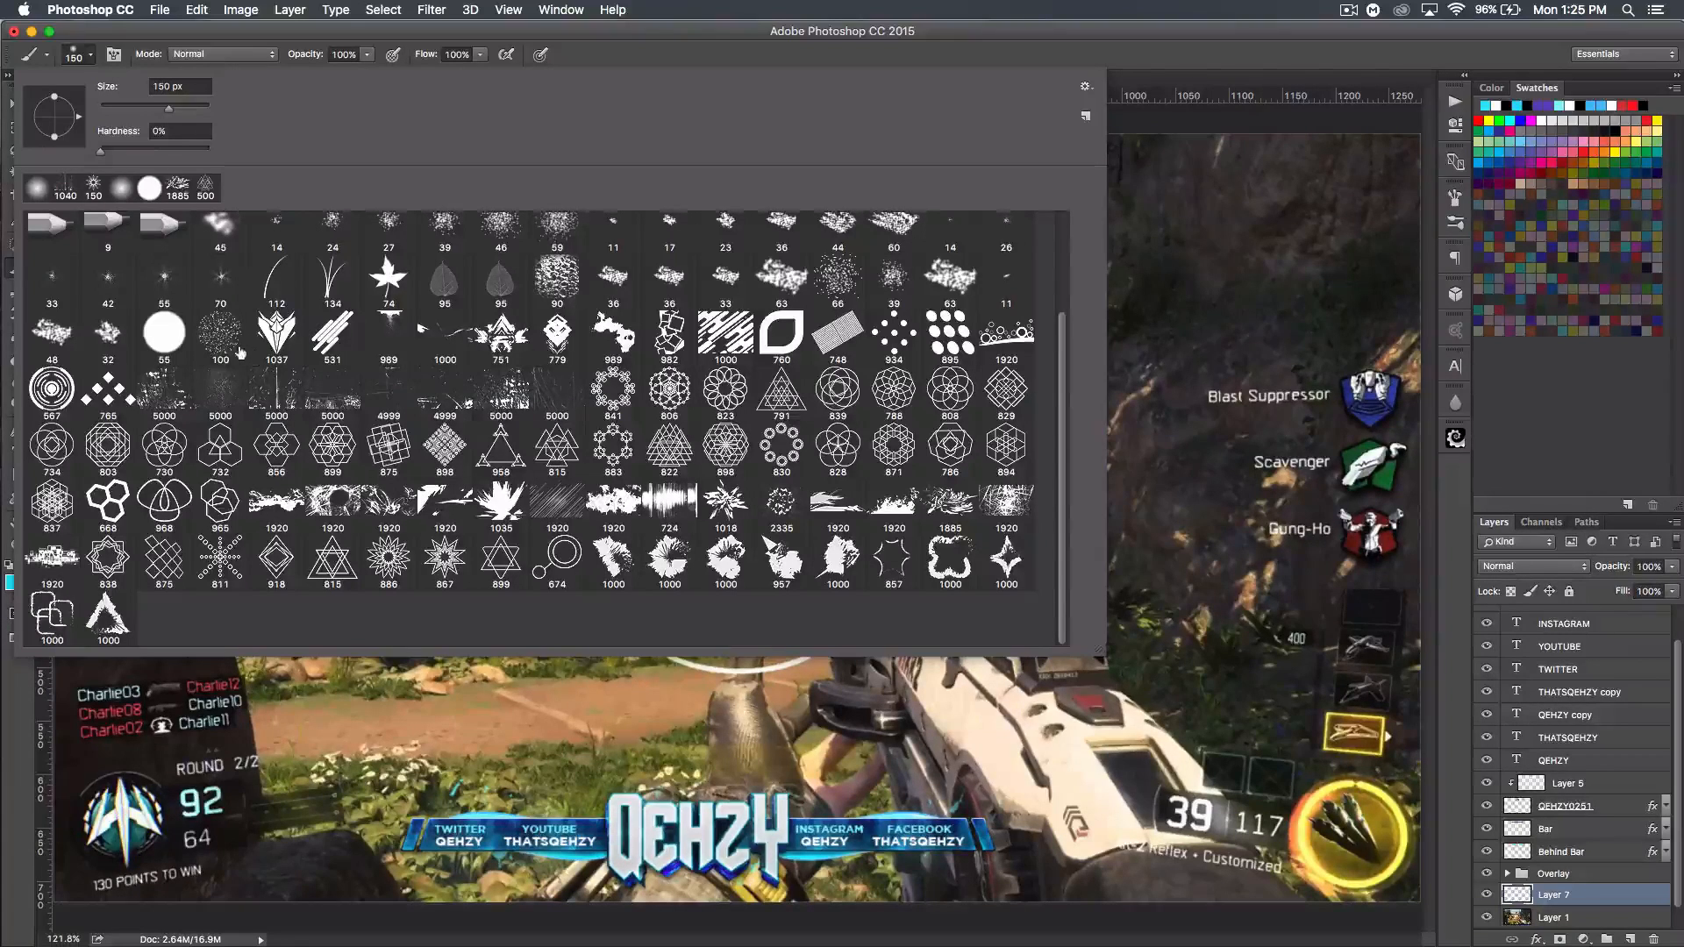
{"action": "left_click", "coordinate": [274, 391]}
{"action": "left_click_drag", "start_coordinate": [205, 109], "coordinate": [199, 113]}
{"action": "left_click", "coordinate": [421, 29]}
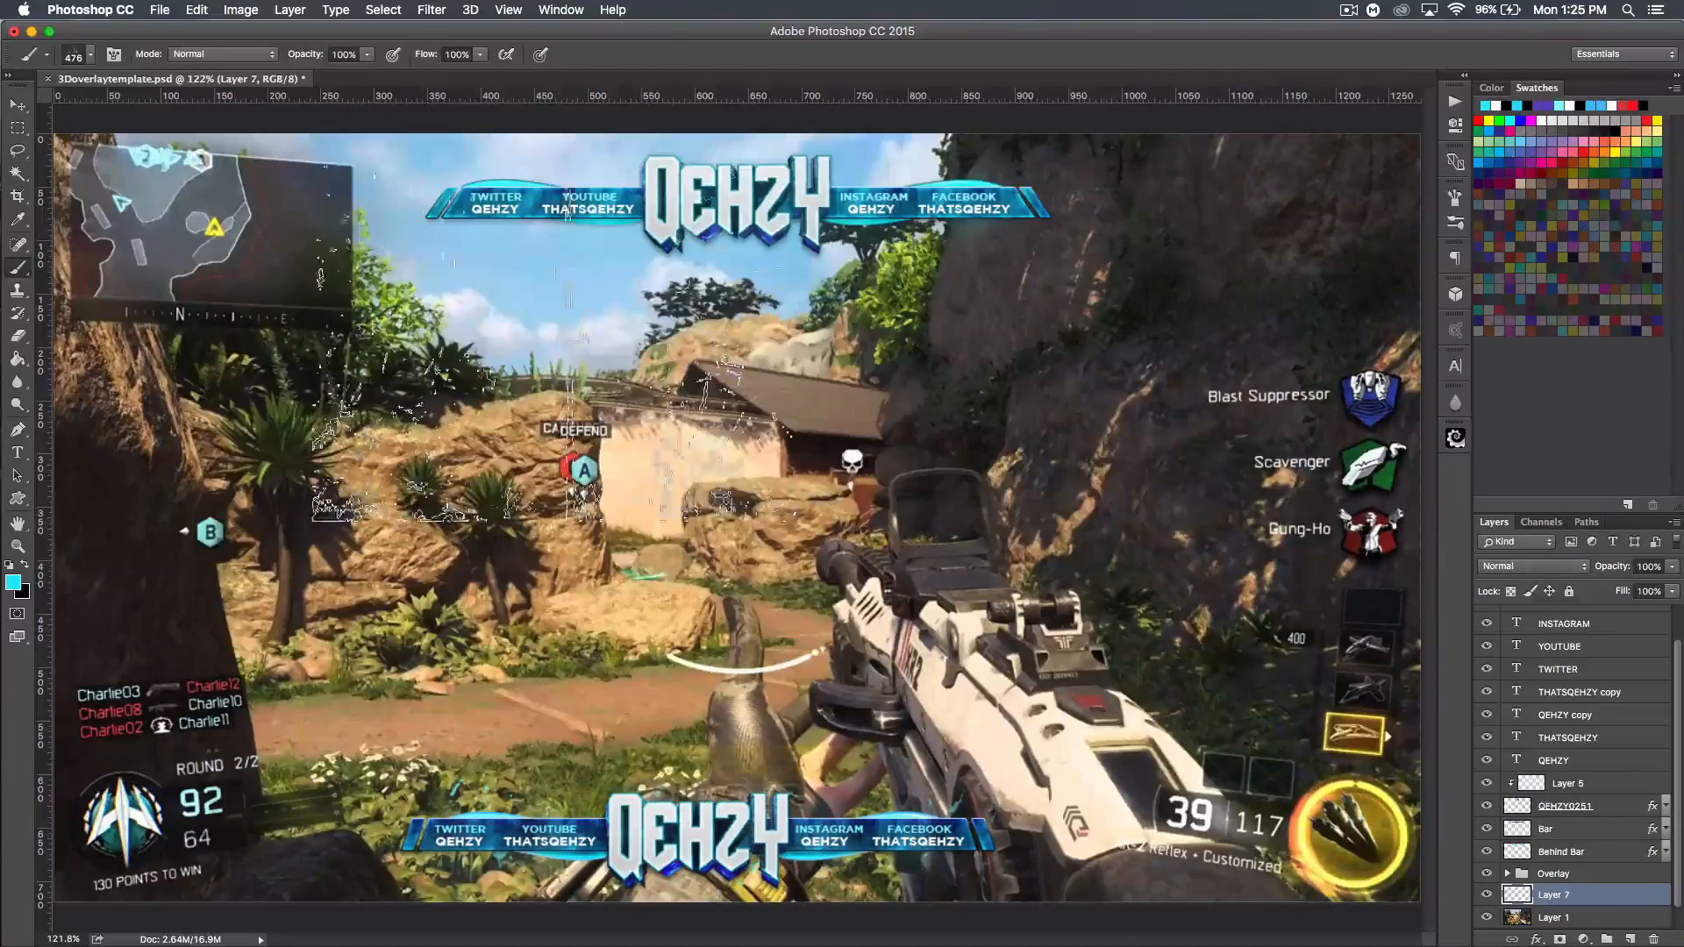
- Stamp cyan splatter on Layer 7 over the upper-left and upper-right of the image, and once over the centre with the brush tip rotated
{"action": "left_click", "coordinate": [304, 342]}
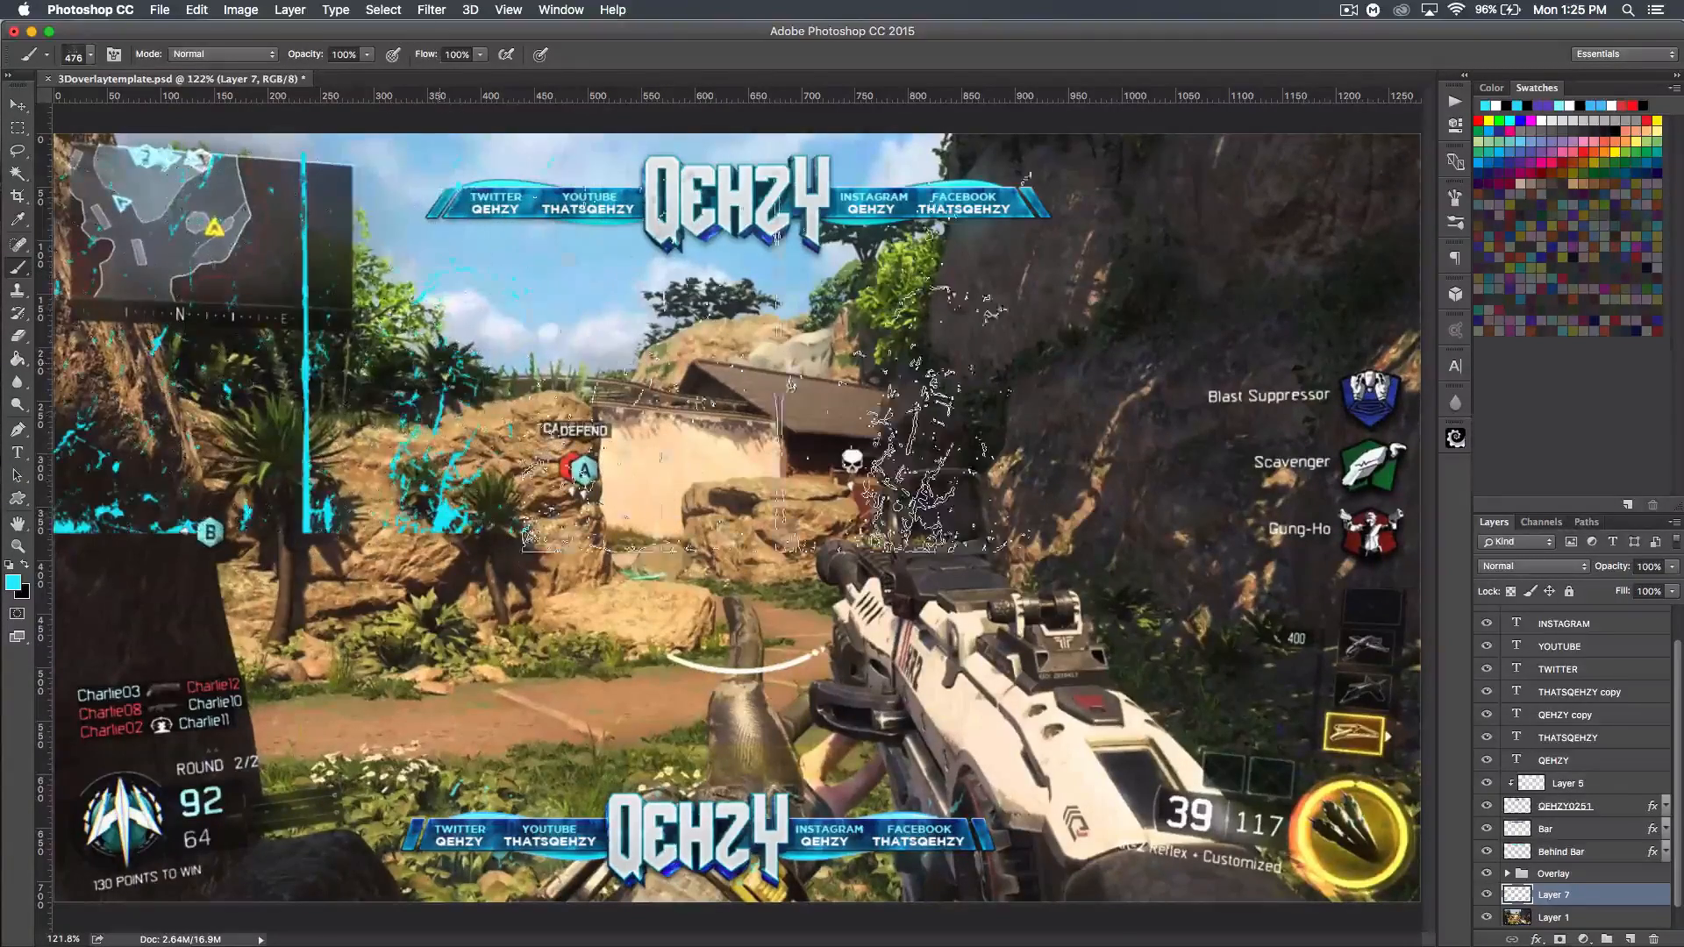
{"action": "left_click", "coordinate": [1156, 344]}
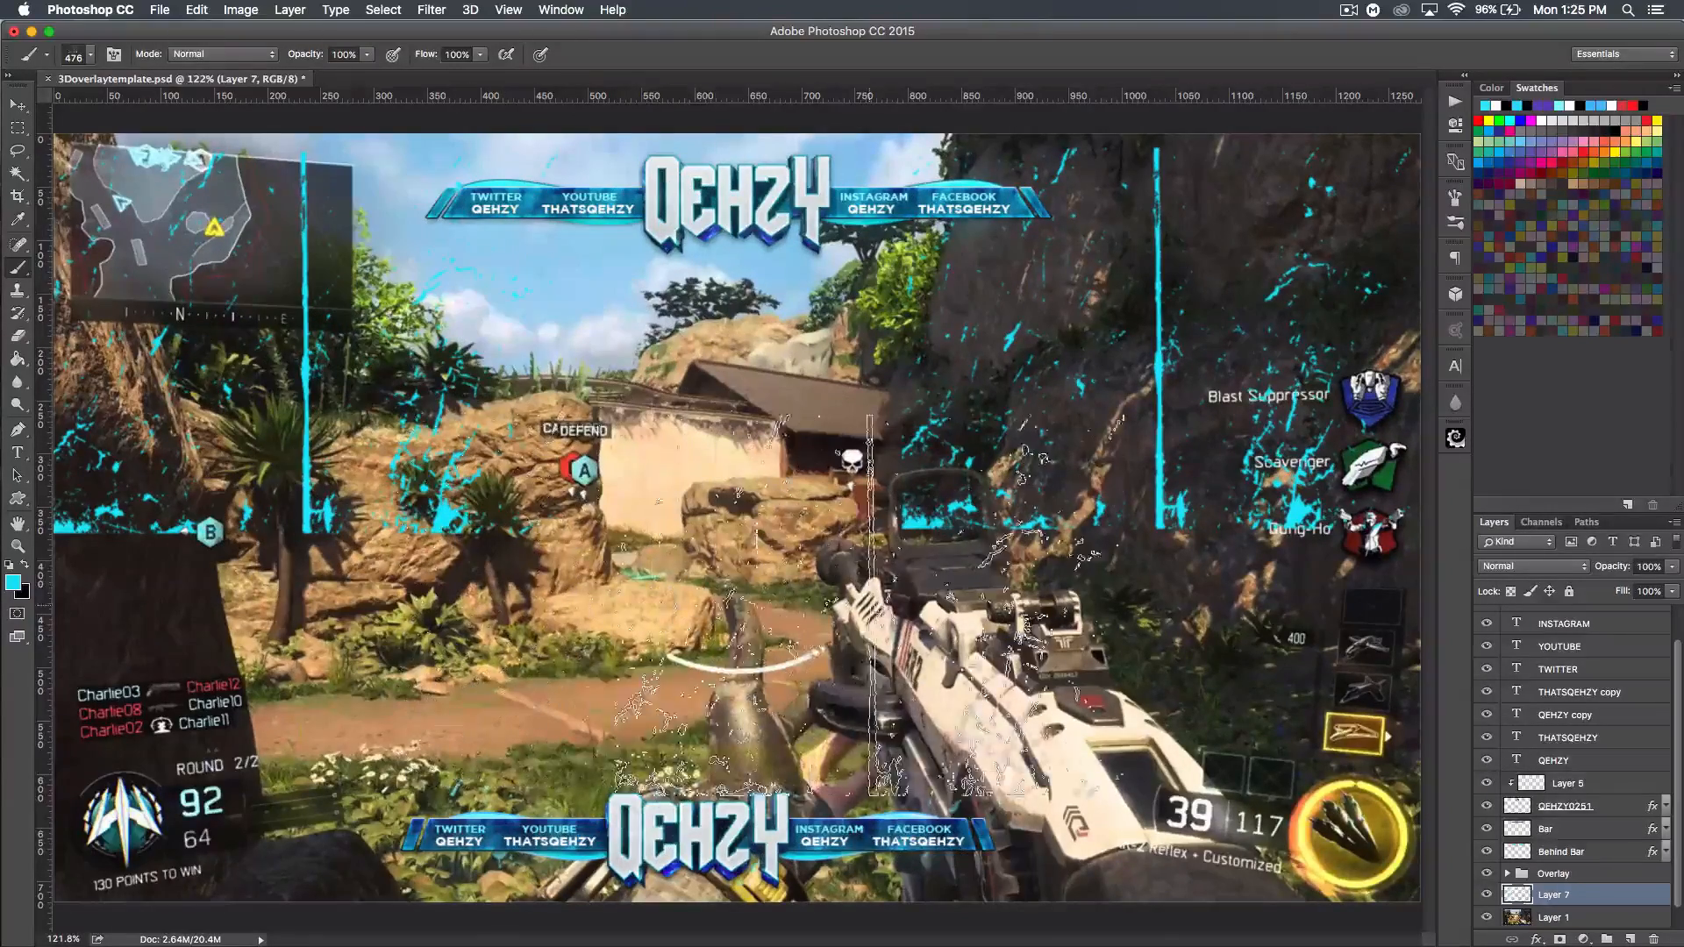
{"action": "left_click", "coordinate": [88, 57]}
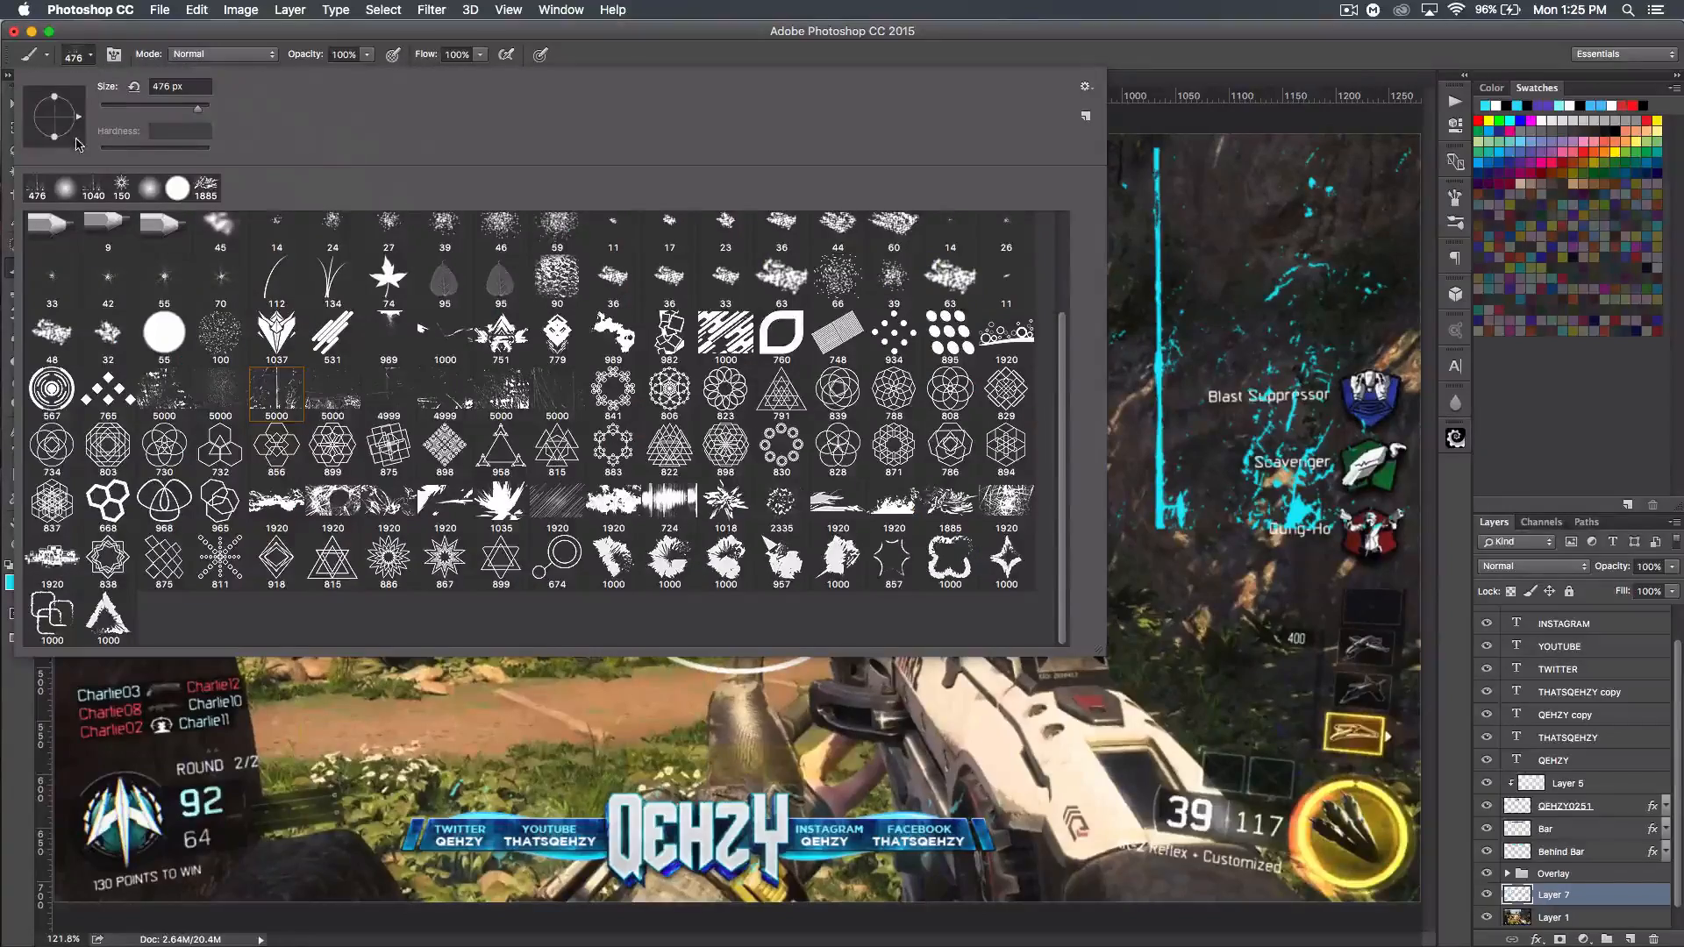
{"action": "left_click", "coordinate": [273, 37]}
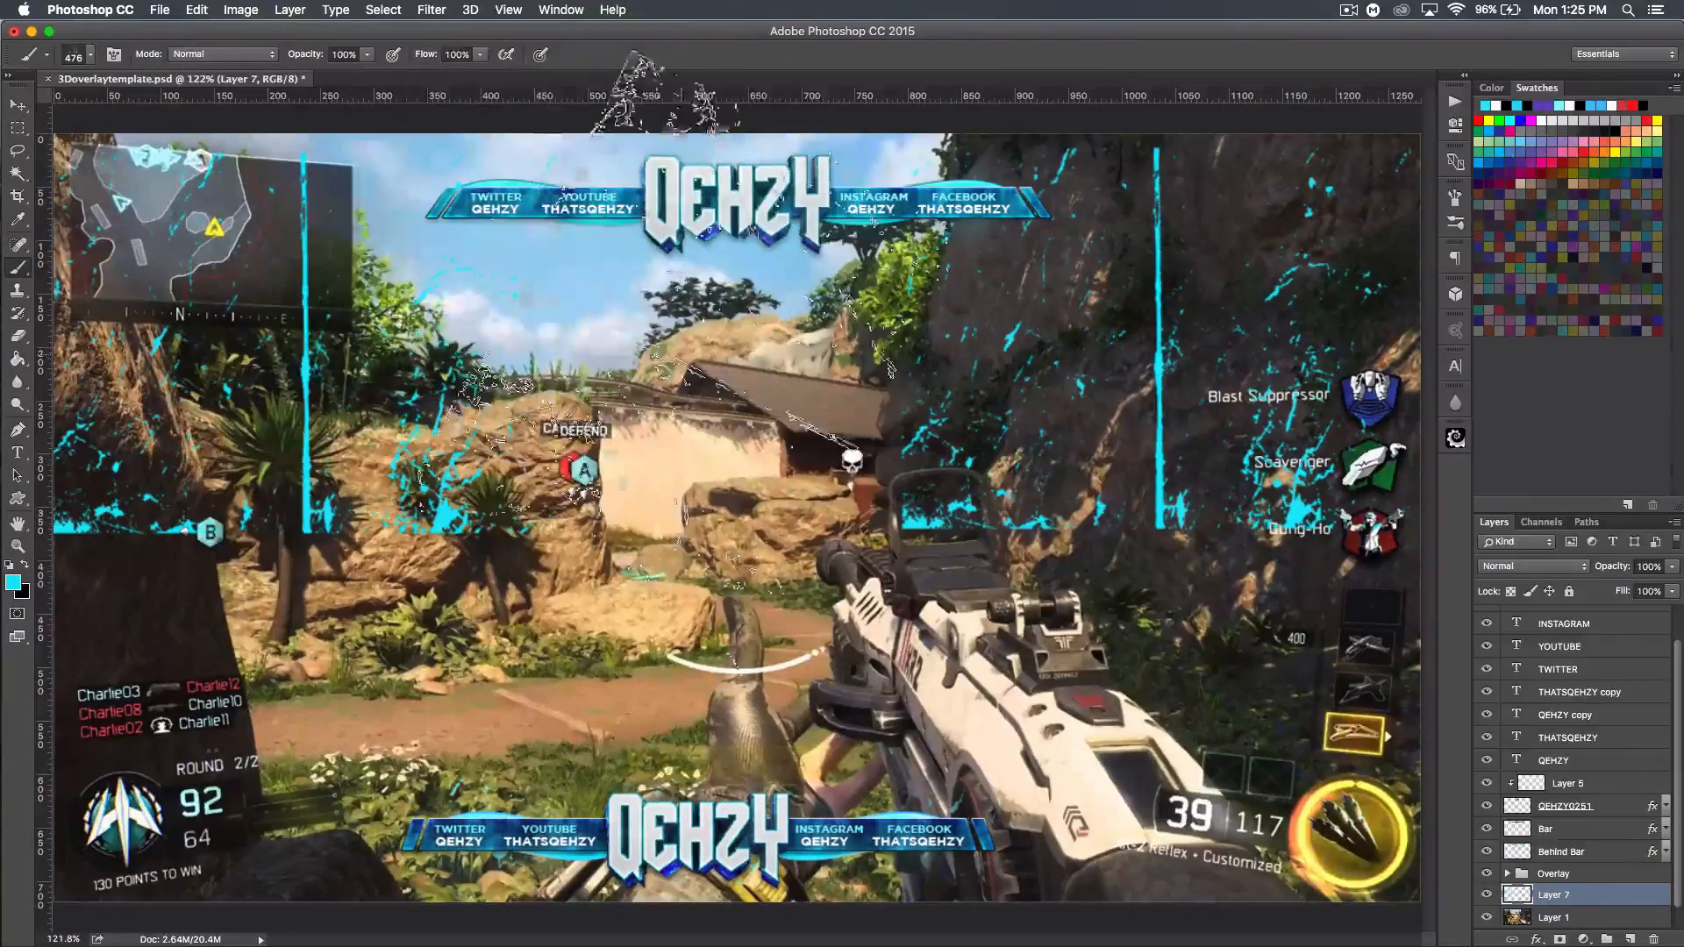
{"action": "left_click", "coordinate": [654, 337]}
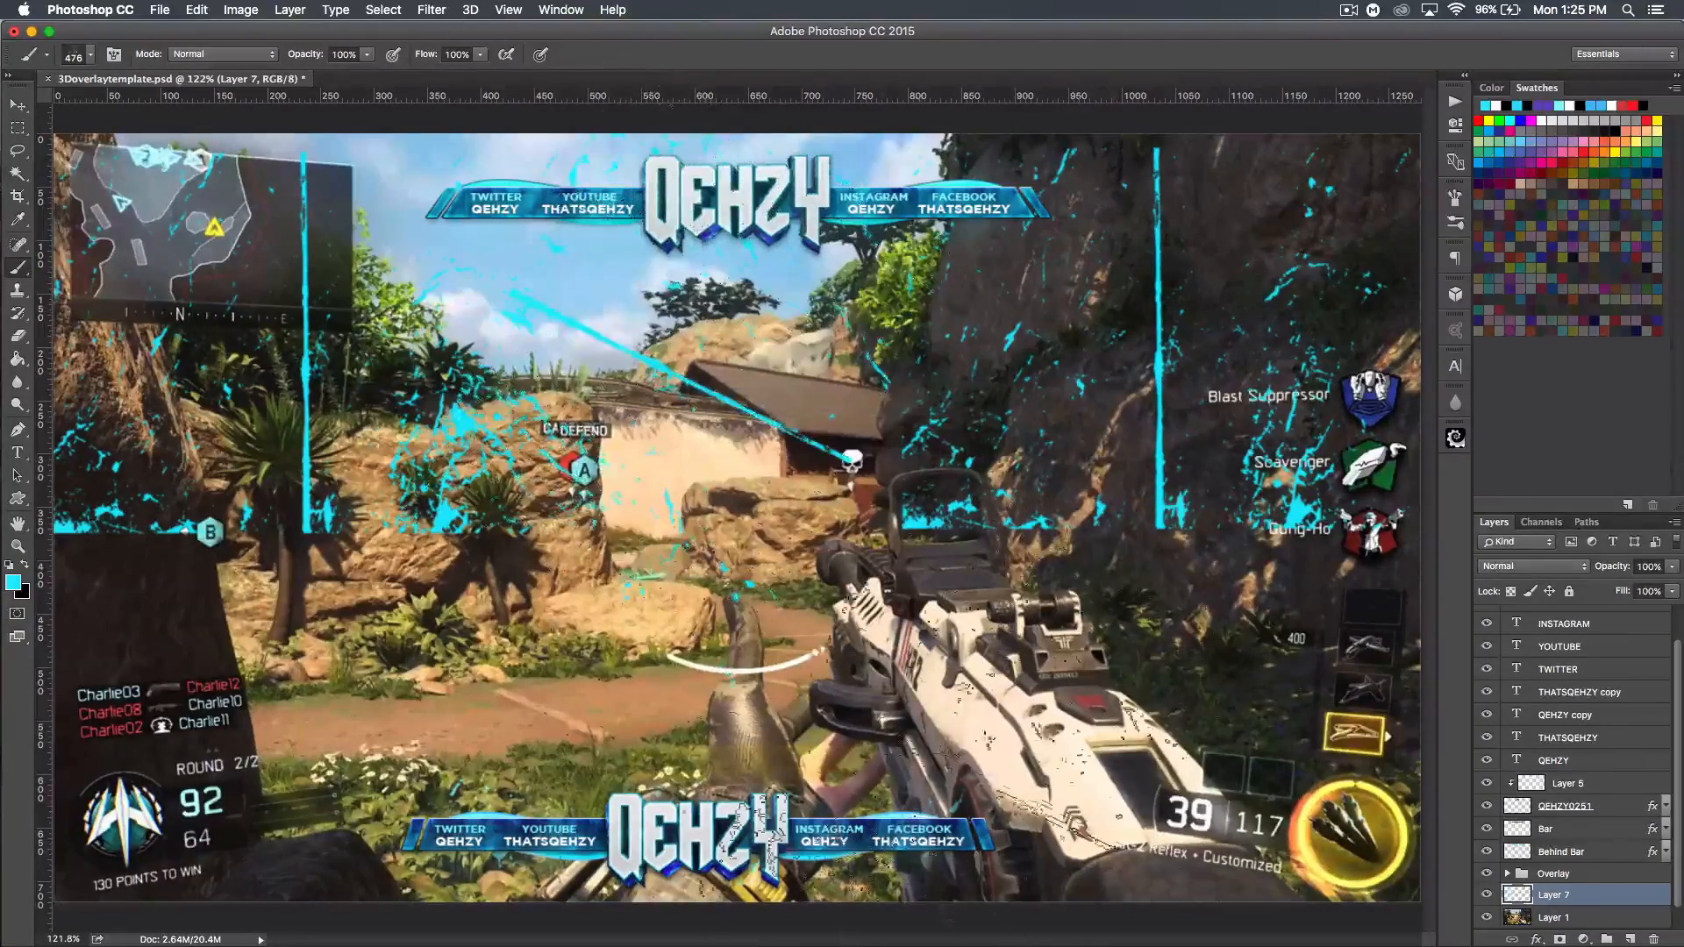
- Erase the cyan splatter across the gameplay area with a 250 px eraser, keeping only the bits close to the top banner
{"action": "left_click", "coordinate": [21, 337]}
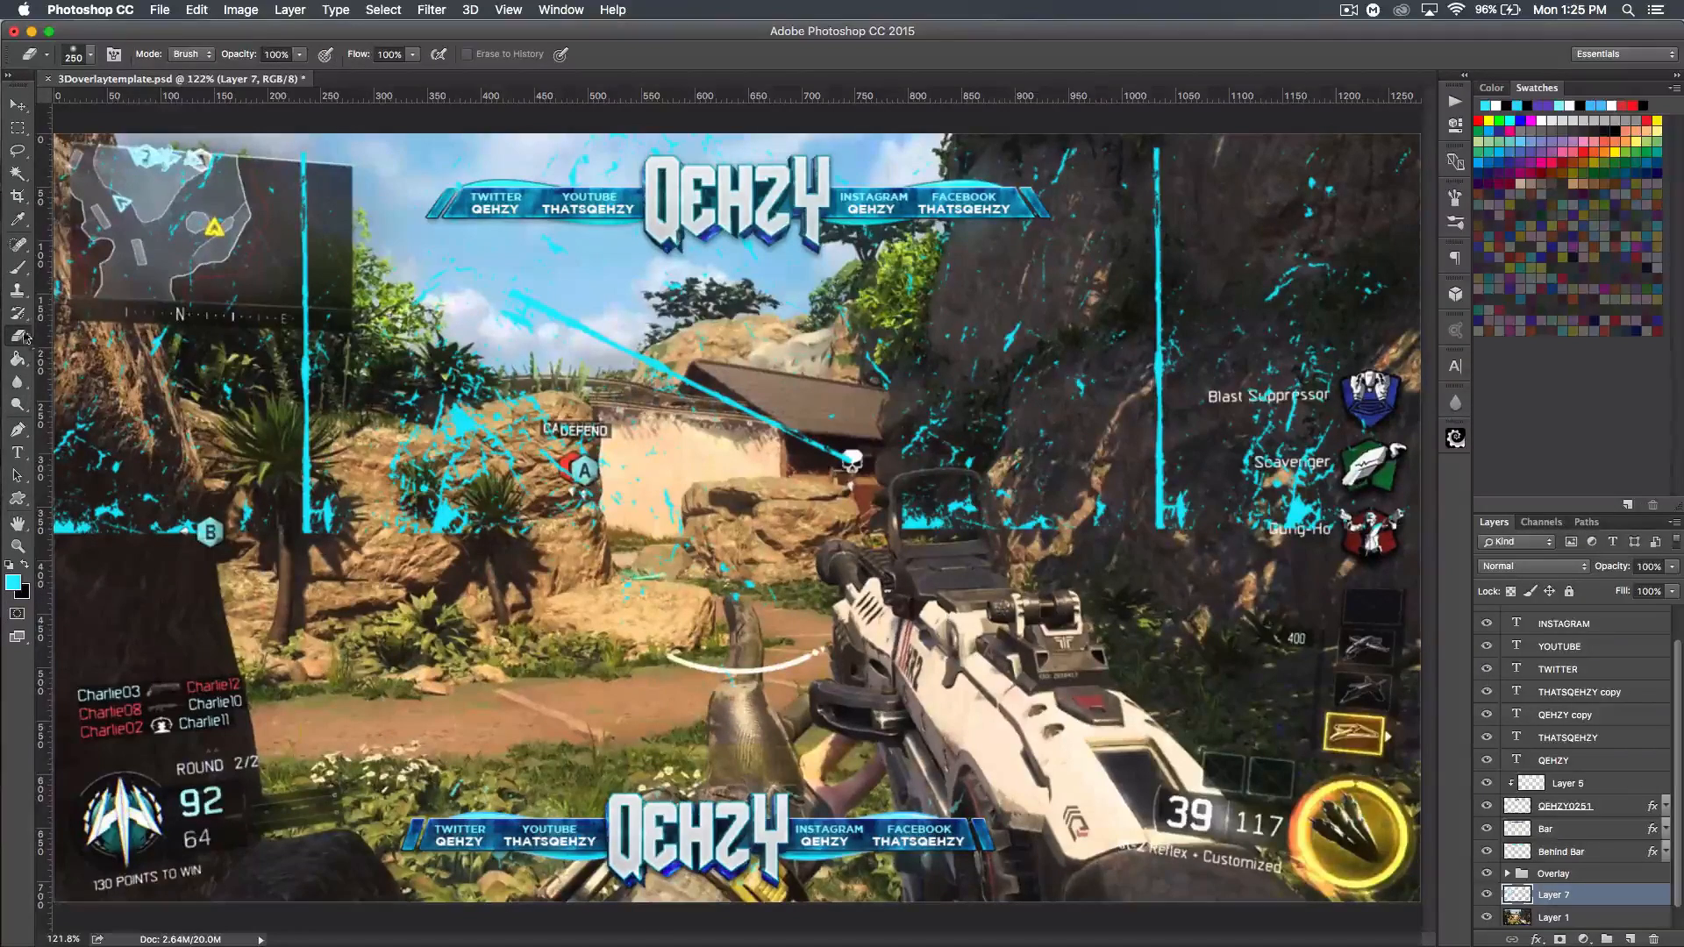
{"action": "mouse_move", "coordinate": [129, 183]}
{"action": "left_mouse_down"}
{"action": "mouse_move", "coordinate": [145, 527]}
{"action": "mouse_move", "coordinate": [412, 491]}
{"action": "mouse_move", "coordinate": [1281, 465]}
{"action": "mouse_move", "coordinate": [1355, 298]}
{"action": "mouse_move", "coordinate": [1222, 263]}
{"action": "left_mouse_up"}
{"action": "mouse_move", "coordinate": [816, 482]}
{"action": "left_mouse_down"}
{"action": "mouse_move", "coordinate": [710, 377]}
{"action": "mouse_move", "coordinate": [527, 350]}
{"action": "mouse_move", "coordinate": [420, 289]}
{"action": "left_mouse_up"}
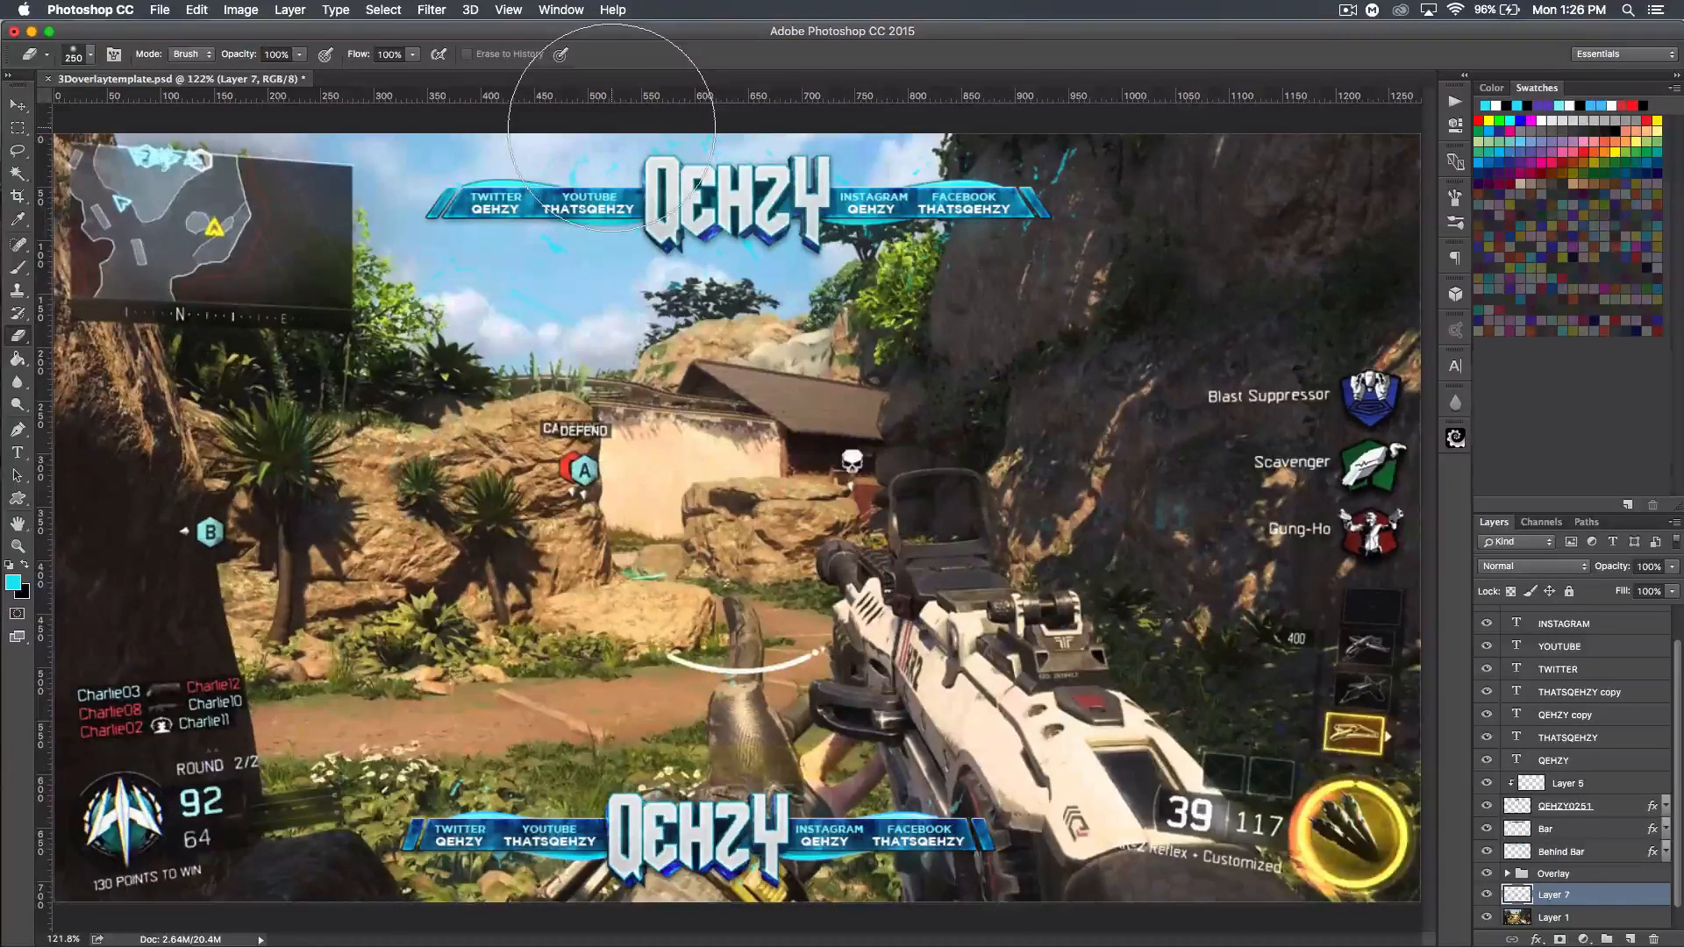
- Reduce the eraser to 125 px and clean up the stray splatter around the top banner
{"action": "key", "text": "bracketleft"}
{"action": "key", "text": "bracketleft"}
{"action": "key", "text": "bracketleft"}
{"action": "key", "text": "bracketleft"}
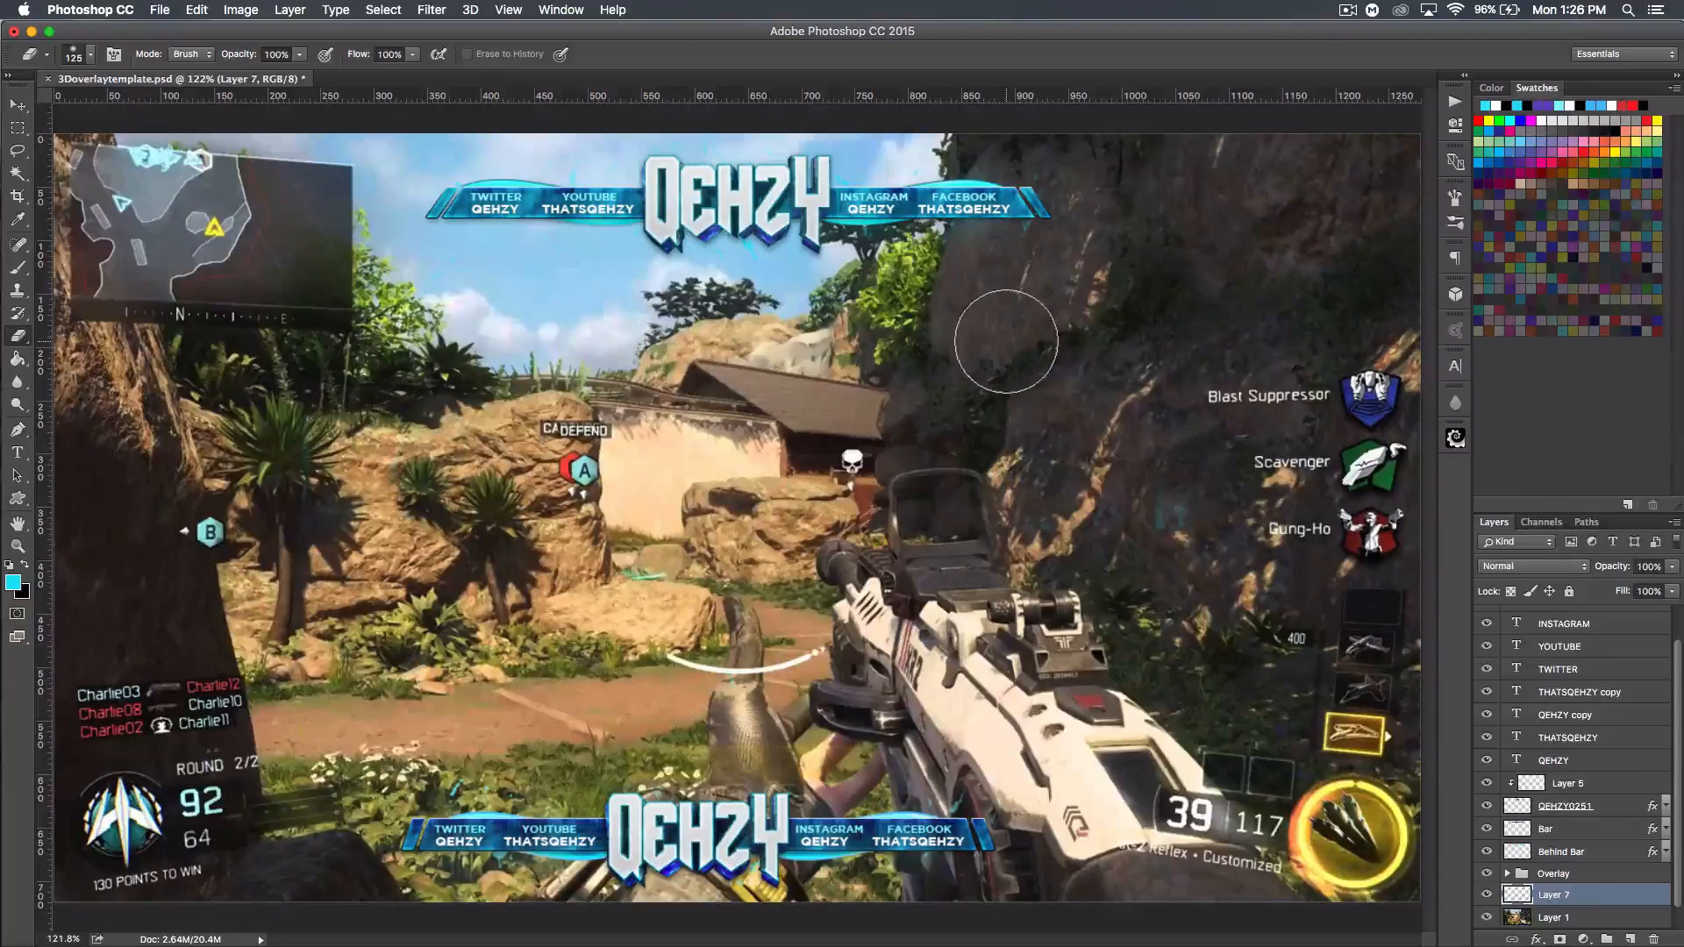
{"action": "scroll", "coordinate": [1631, 699], "scroll_direction": "up", "scroll_amount": 2}
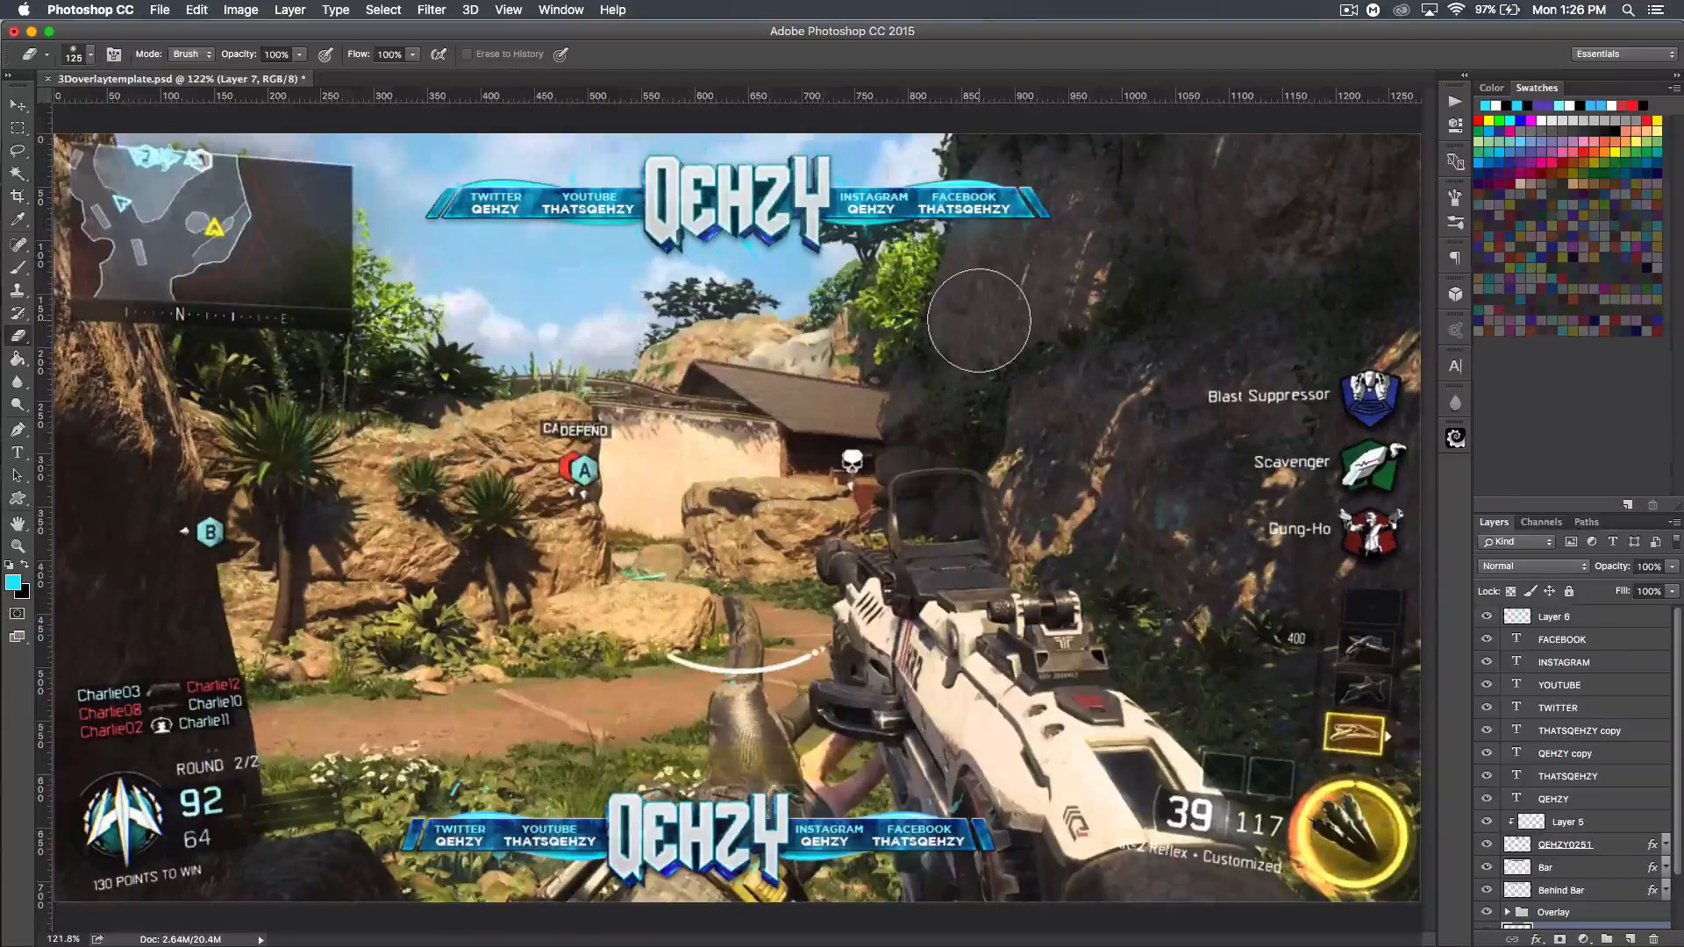
{"action": "left_click", "coordinate": [571, 197]}
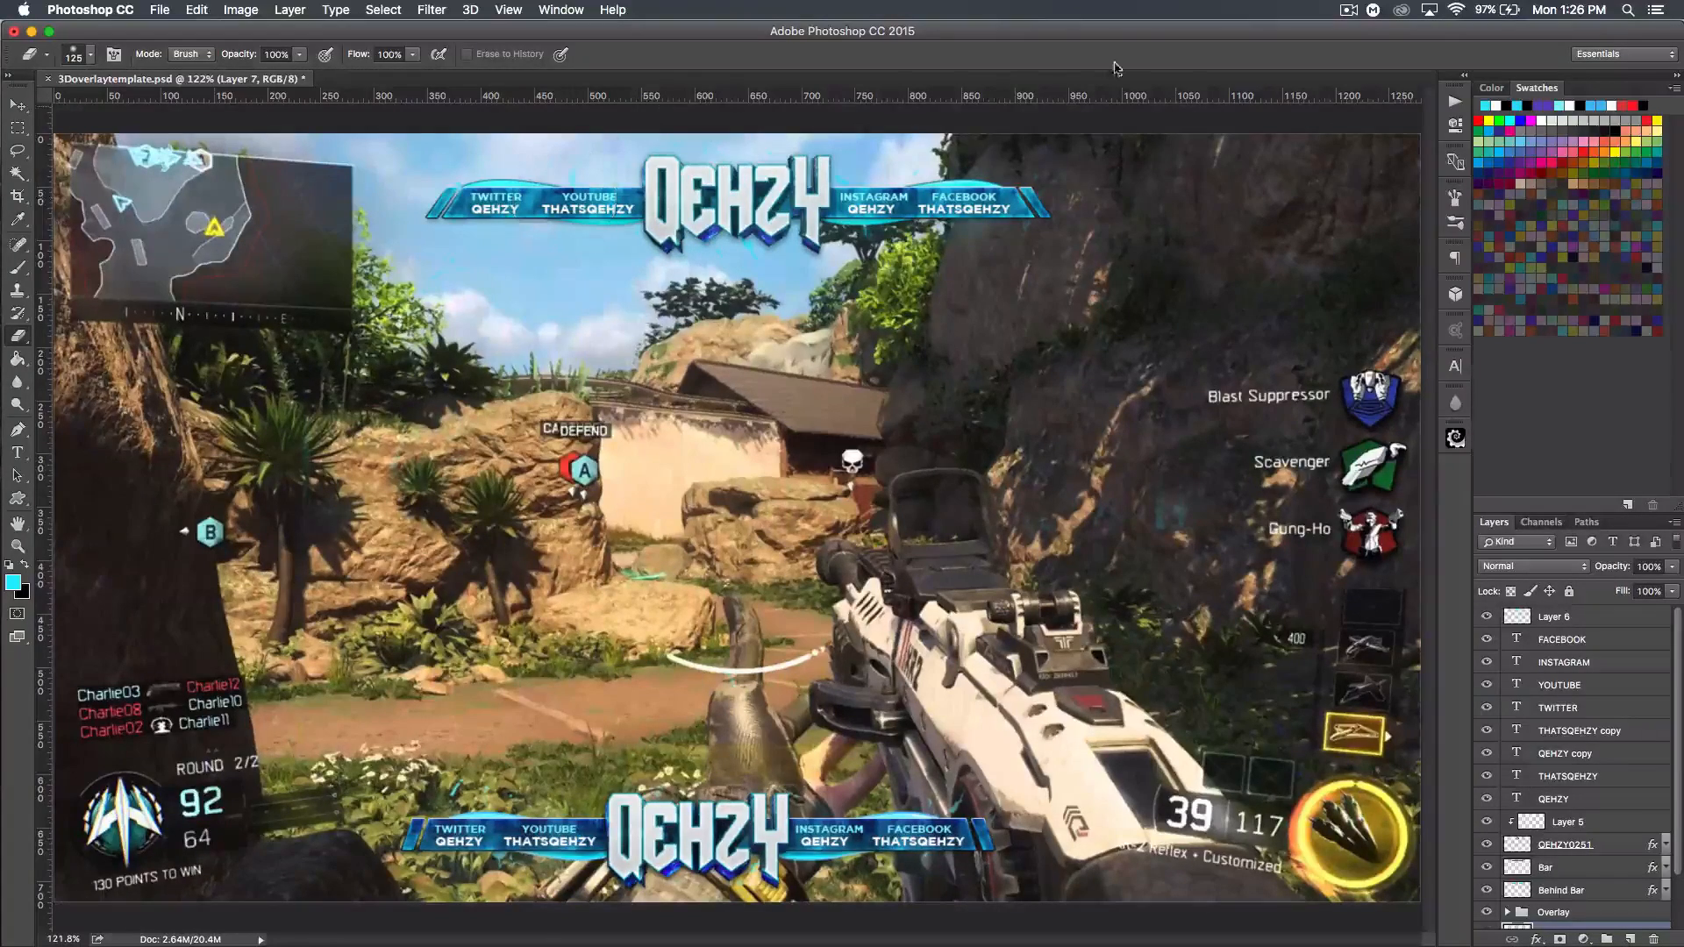